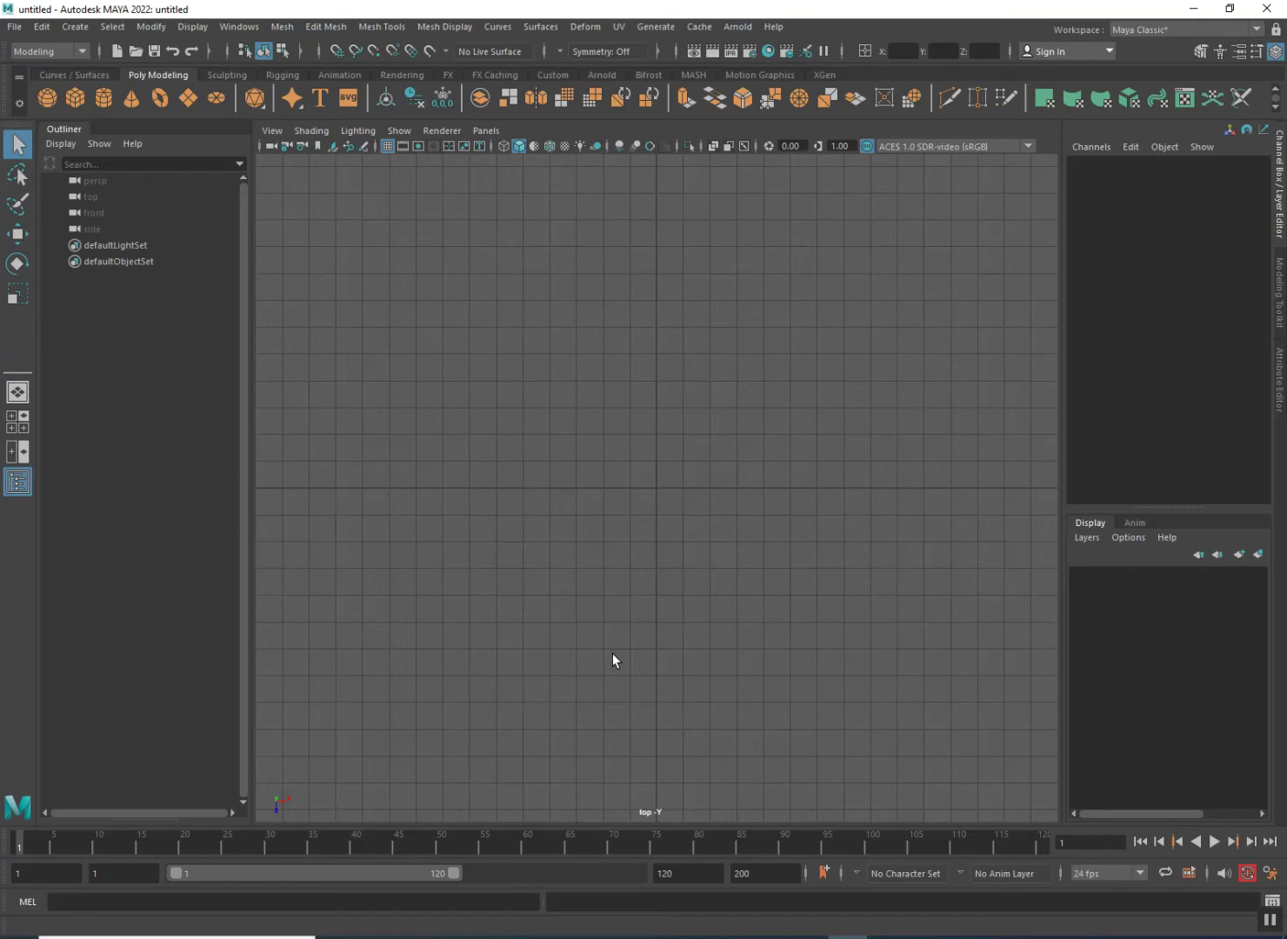
left_click_drag(512, 425, 830, 610)
left_click_drag(525, 421, 789, 560)
left_click_drag(467, 400, 791, 612)
left_click_drag(336, 289, 886, 575)
left_click_drag(528, 473, 1066, 692)
left_click_drag(546, 409, 803, 572)
left_click_drag(357, 196, 889, 650)
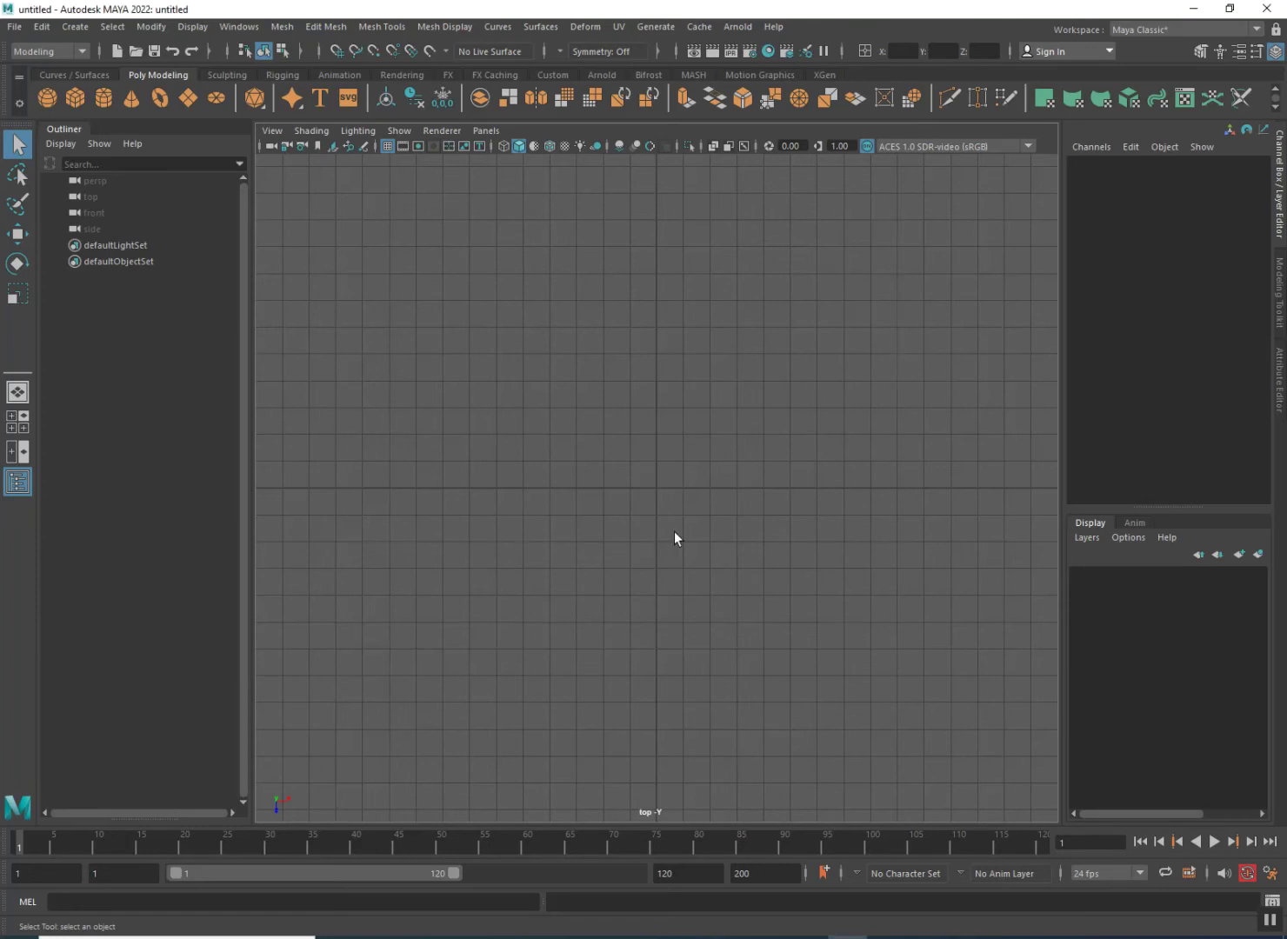
left_click_drag(541, 420, 778, 595)
left_click_drag(426, 341, 856, 578)
- Create a polygon cube at the origin and show it in the perspective view
left_click(75, 95)
left_click(662, 493)
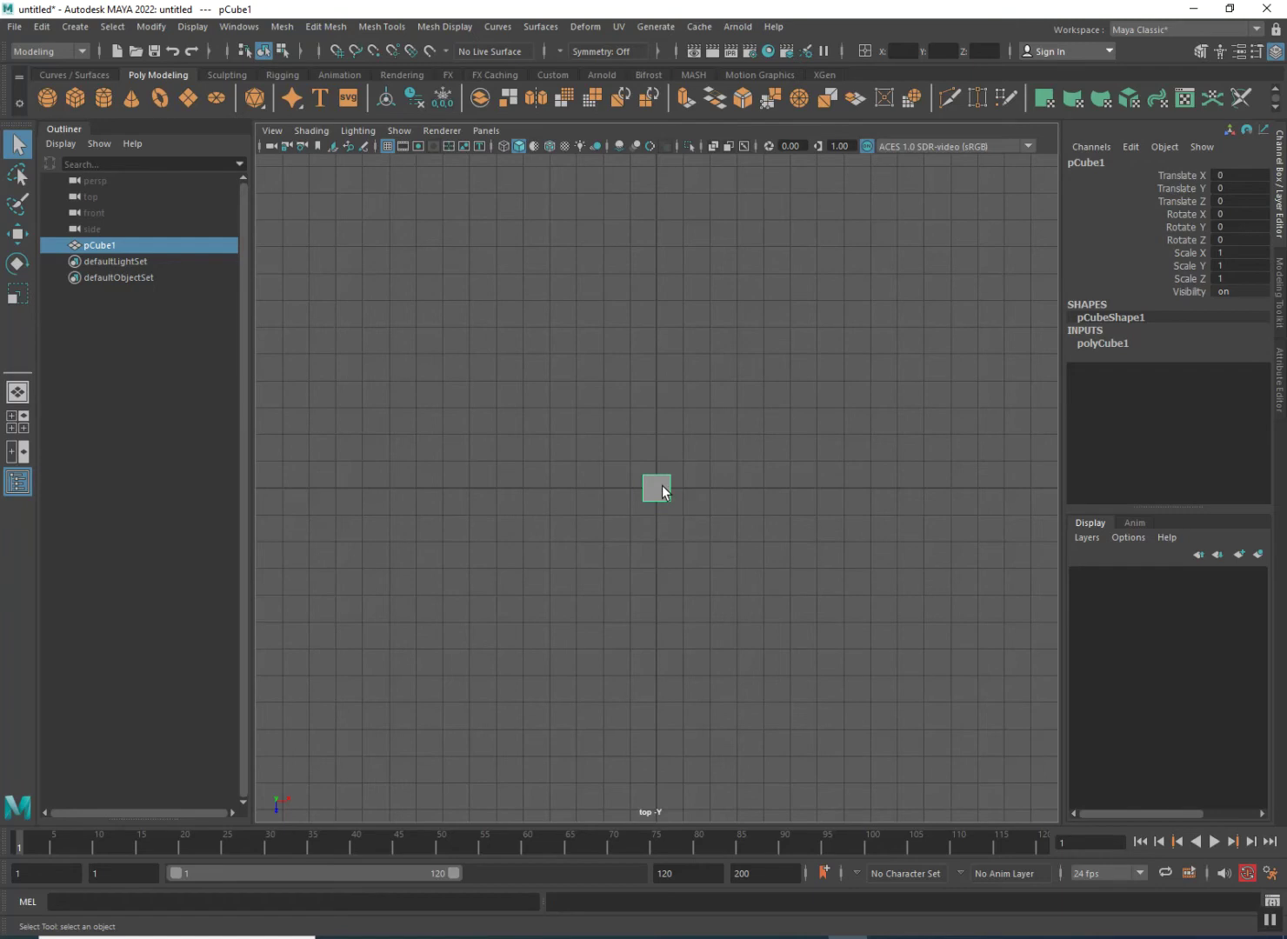
left_click_drag(648, 532, 668, 505, "alt")
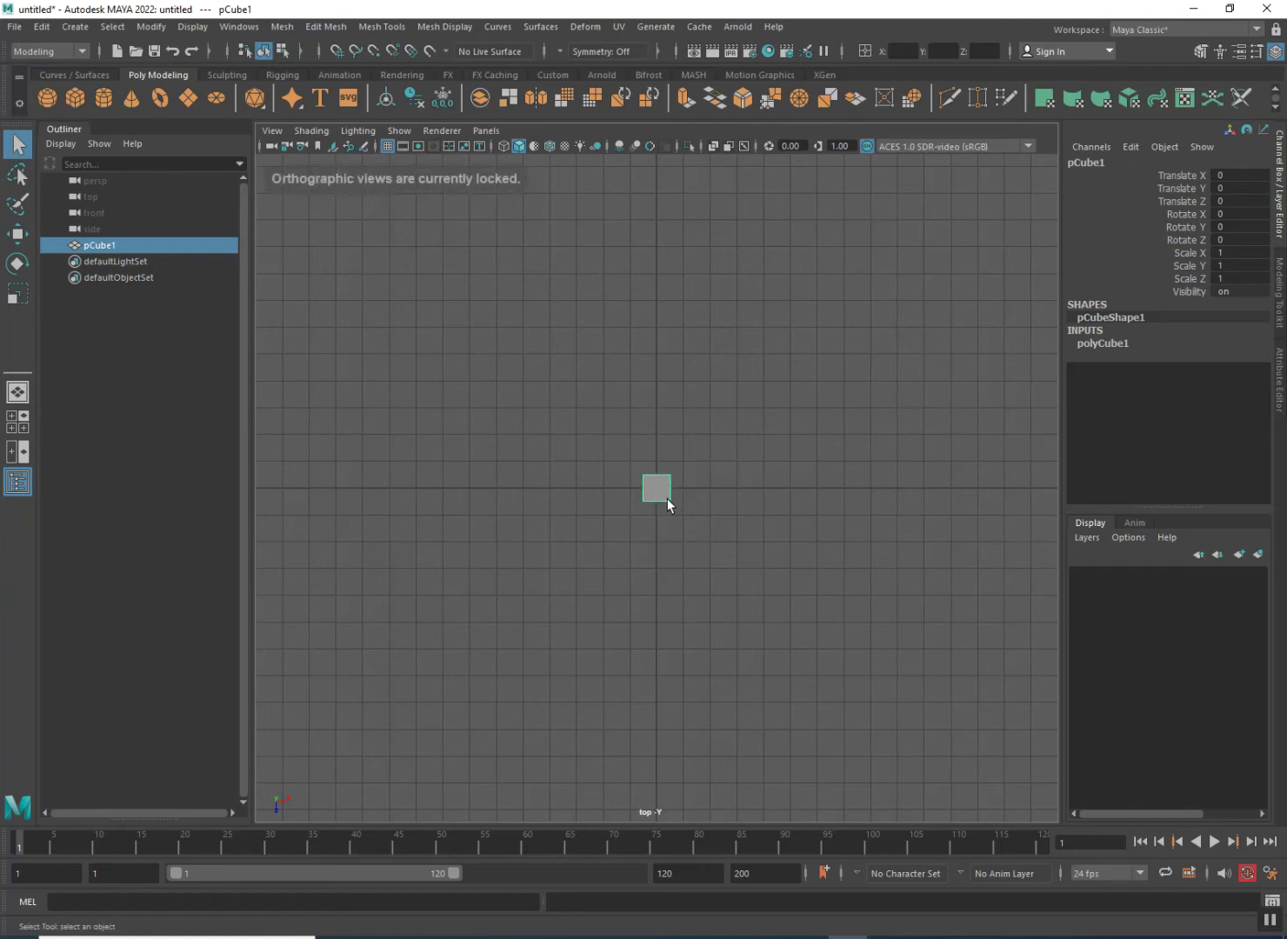
left_click(17, 392)
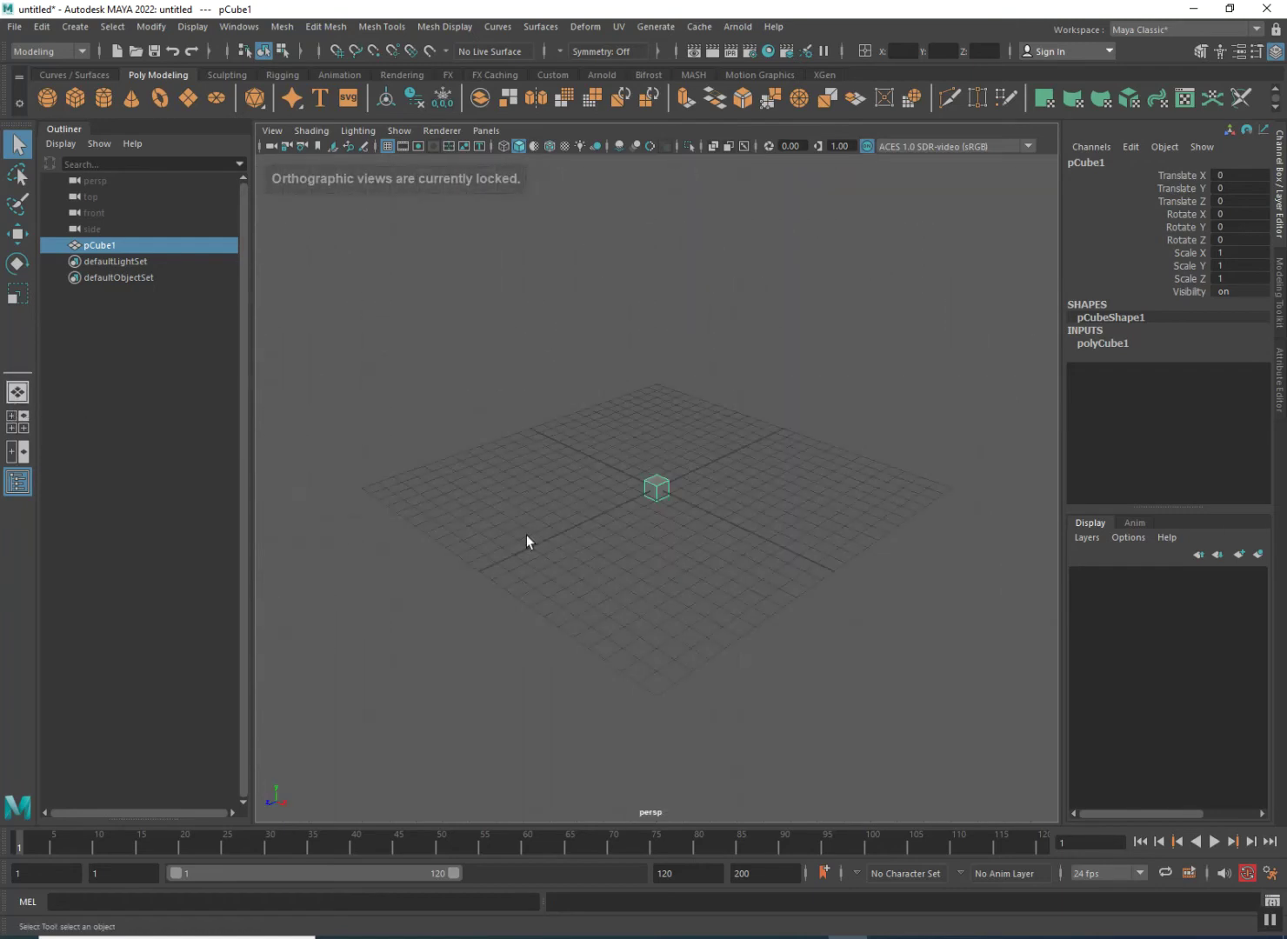
scroll(601, 531, "up", 5)
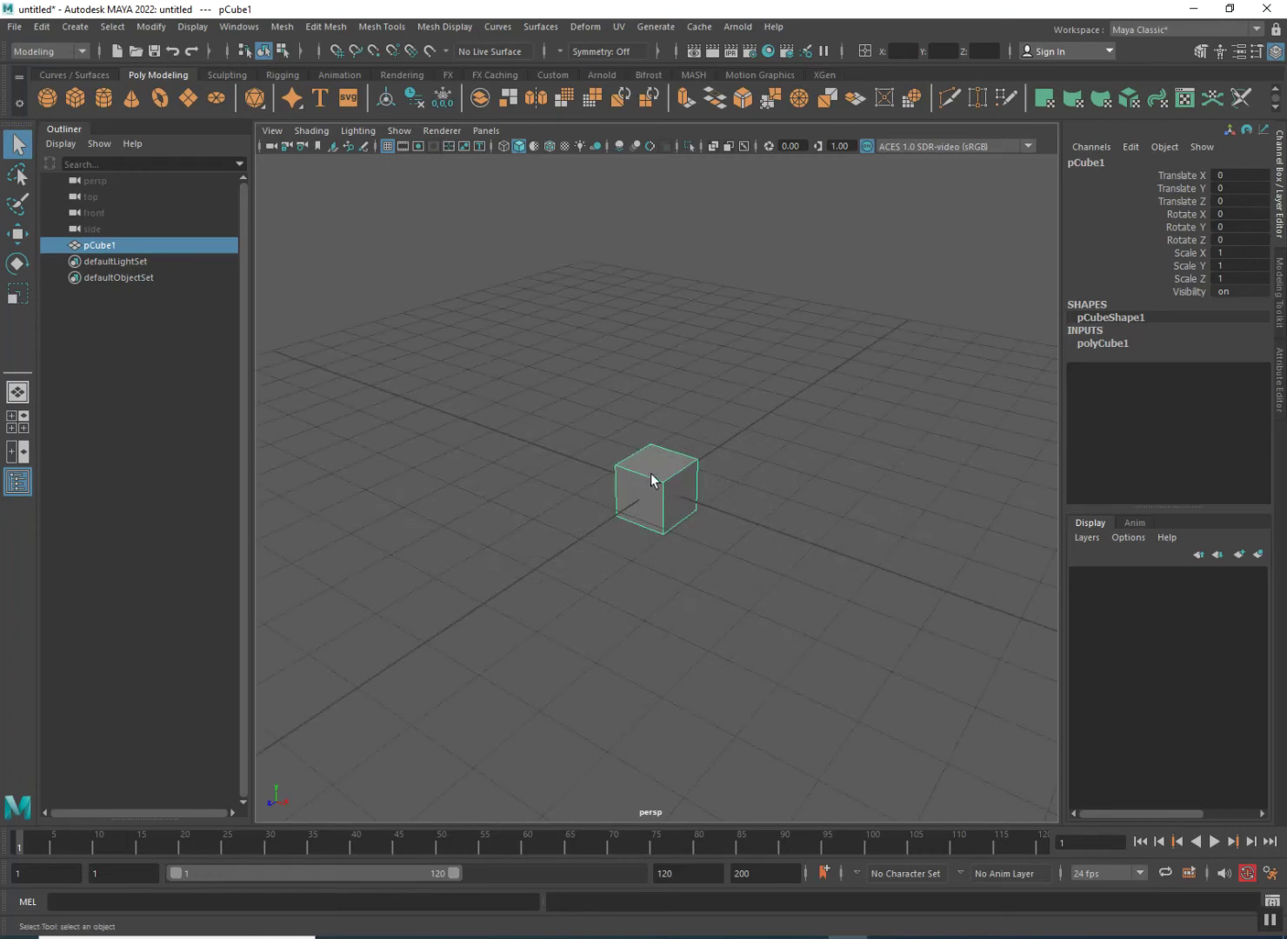
- Scale the cube into a tall thin post of about 0.143 in X, 5.8 in Y and 0.109 in Z
key("w")
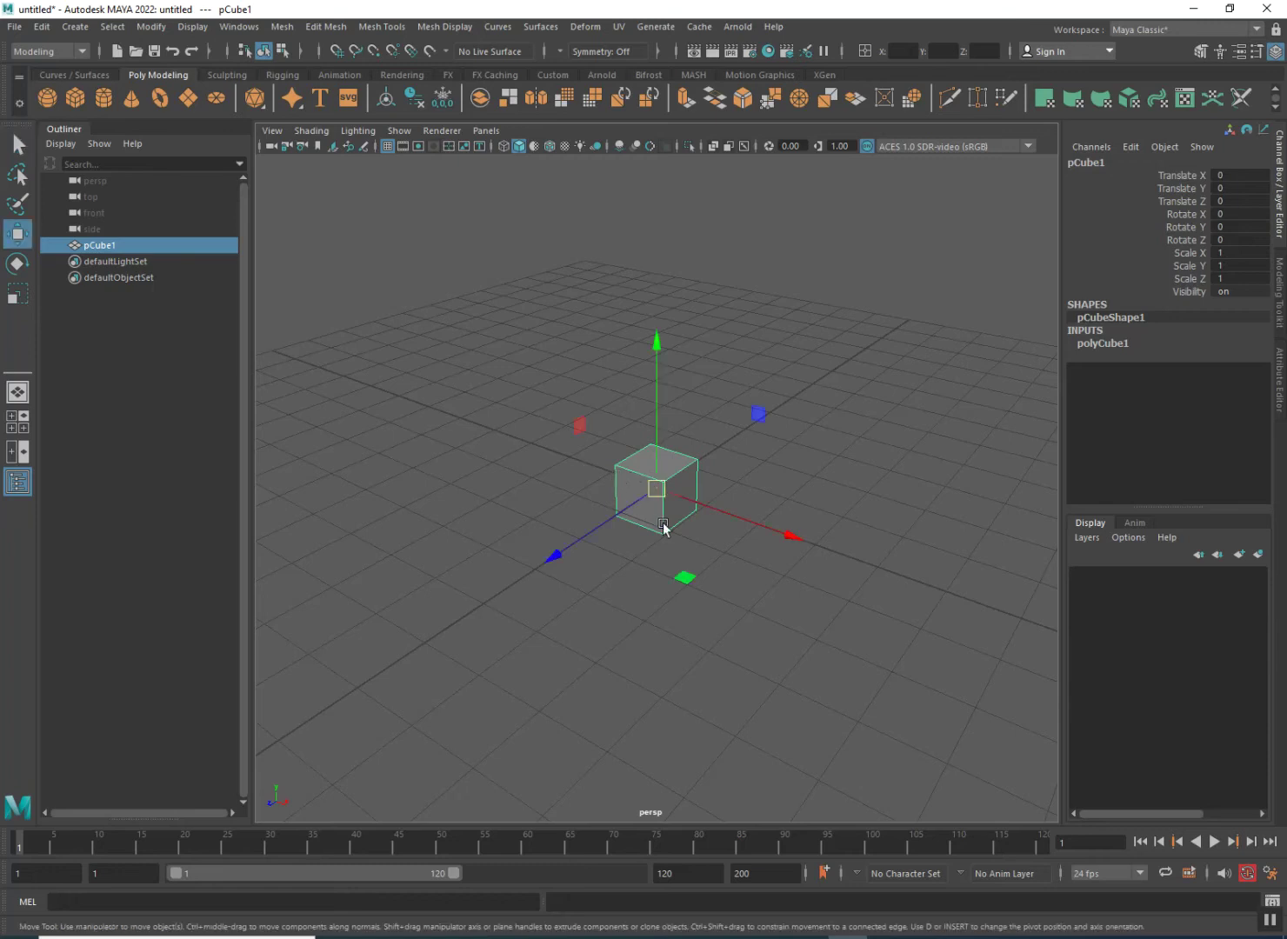
left_click(16, 294)
left_click_drag(654, 483, 885, 528)
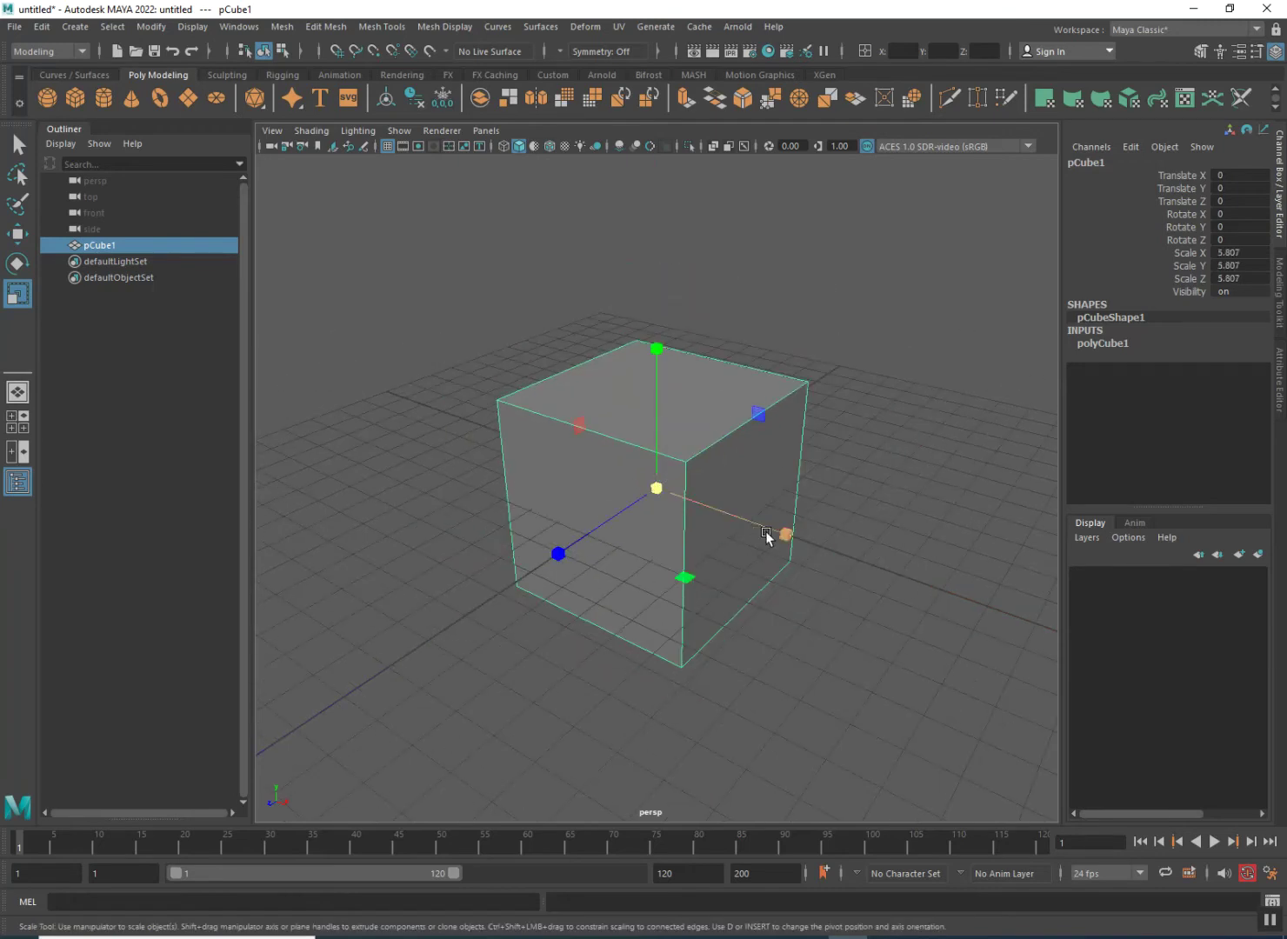
left_click_drag(786, 536, 635, 503)
left_click_drag(797, 544, 658, 564, "alt")
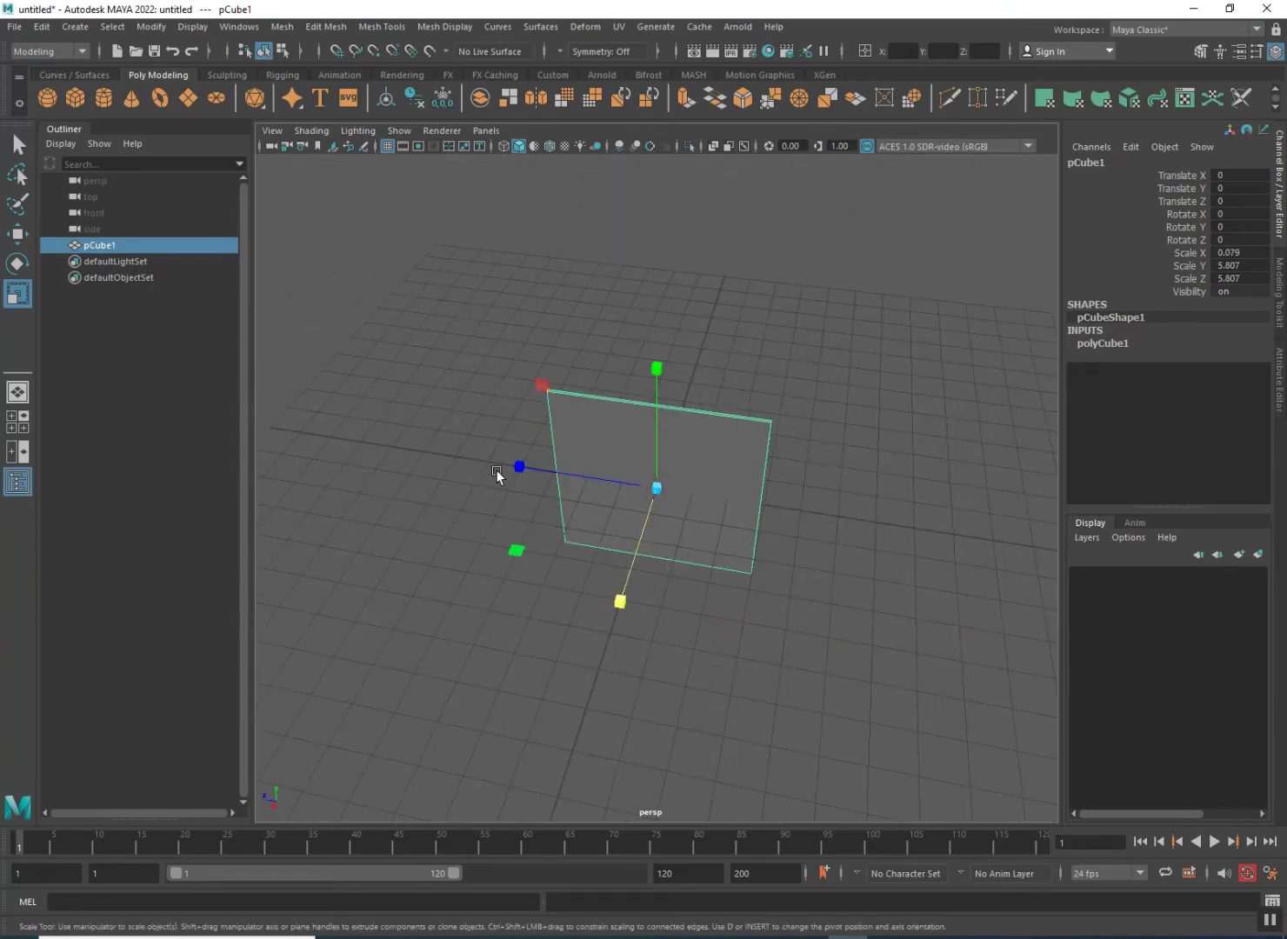
left_click_drag(509, 465, 612, 532)
scroll(654, 489, "up", 5)
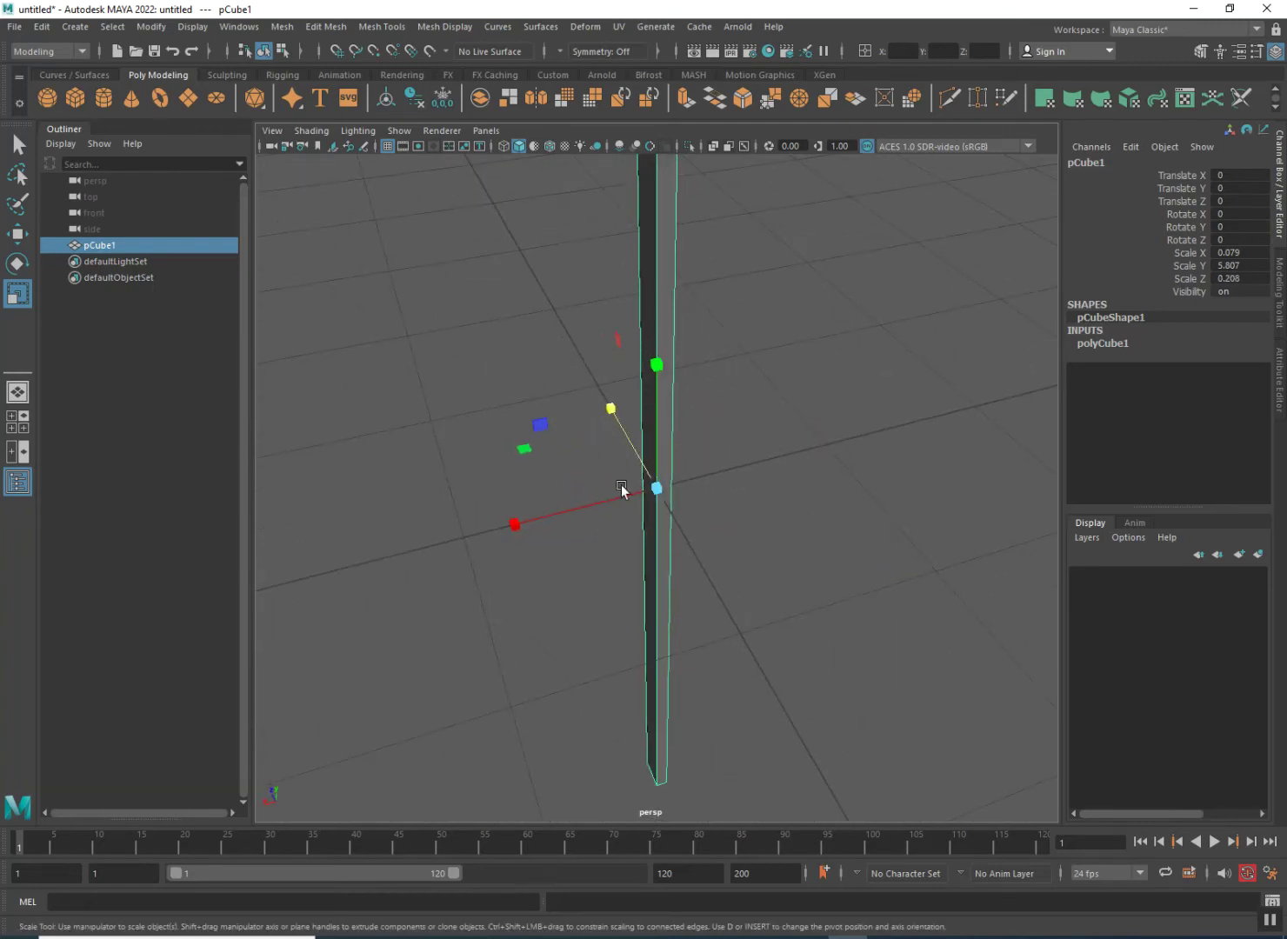
left_click_drag(610, 410, 747, 576)
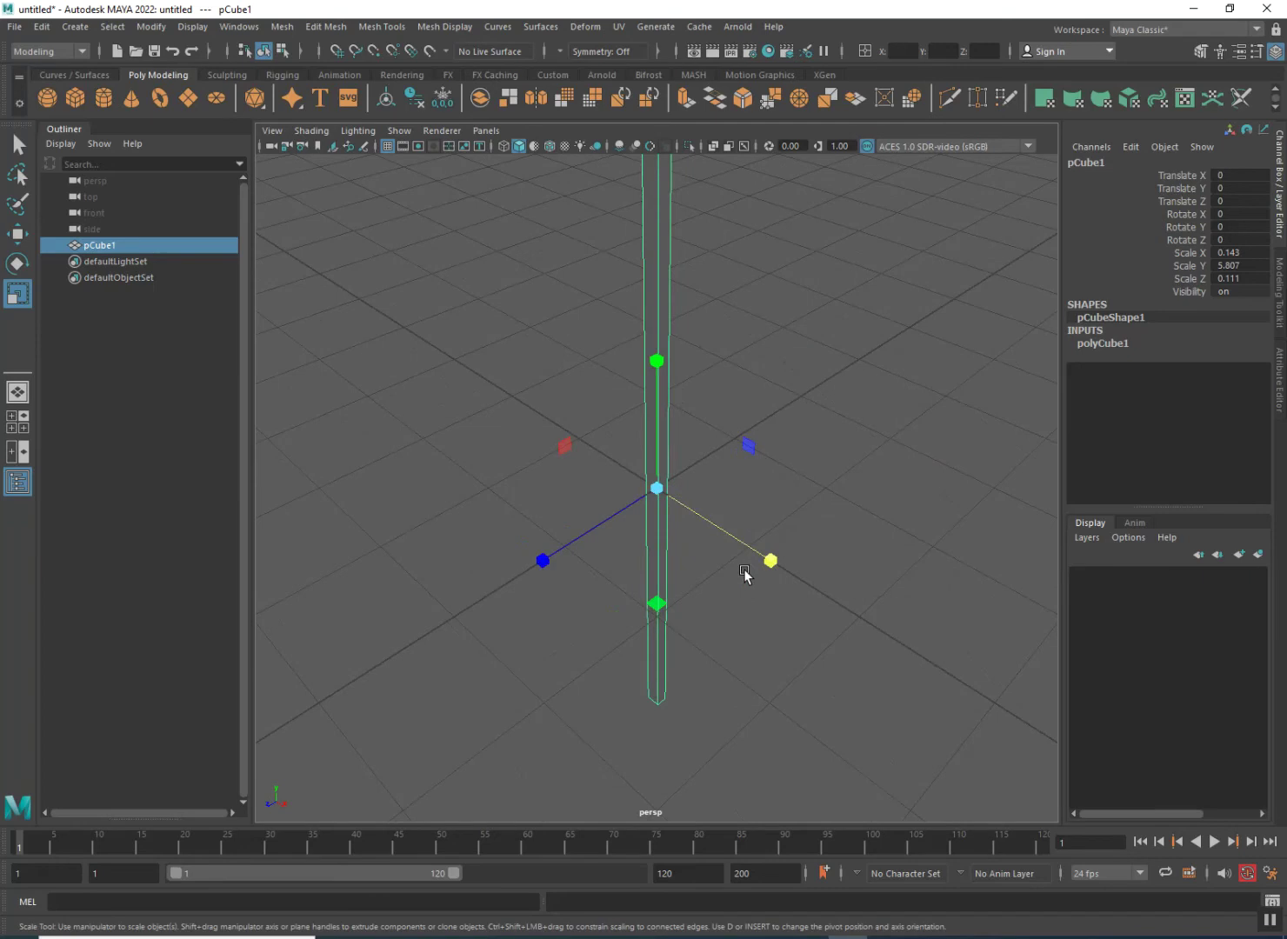
left_click_drag(546, 563, 550, 563)
left_click_drag(683, 598, 615, 589, "alt")
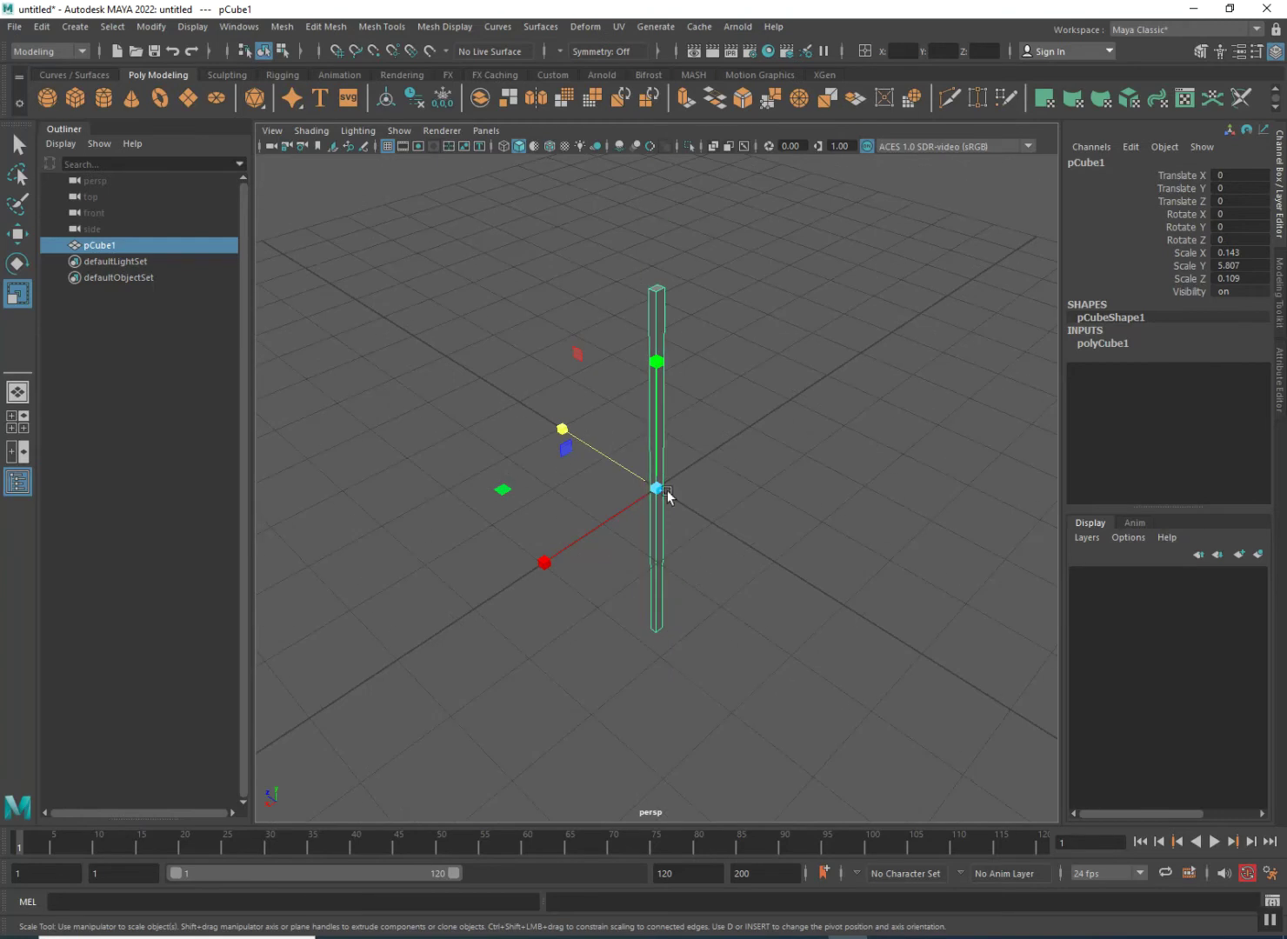
- Shorten the post to a Y scale of about 1.83 and raise it to about 1.32 in Y
left_click_drag(658, 364, 658, 452)
left_click(678, 517)
left_click(659, 522)
left_click_drag(680, 554, 779, 525, "alt")
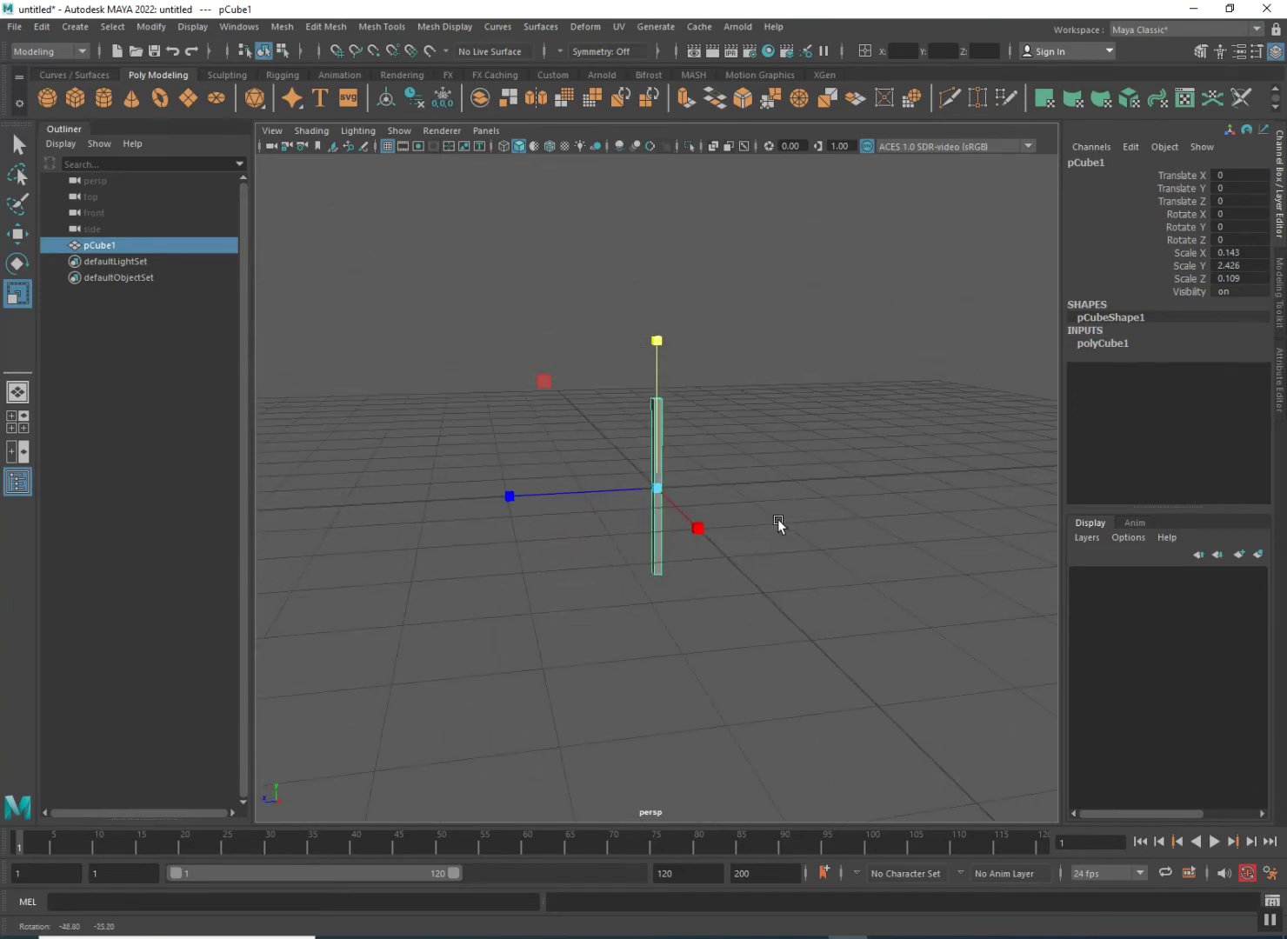
left_click(17, 233)
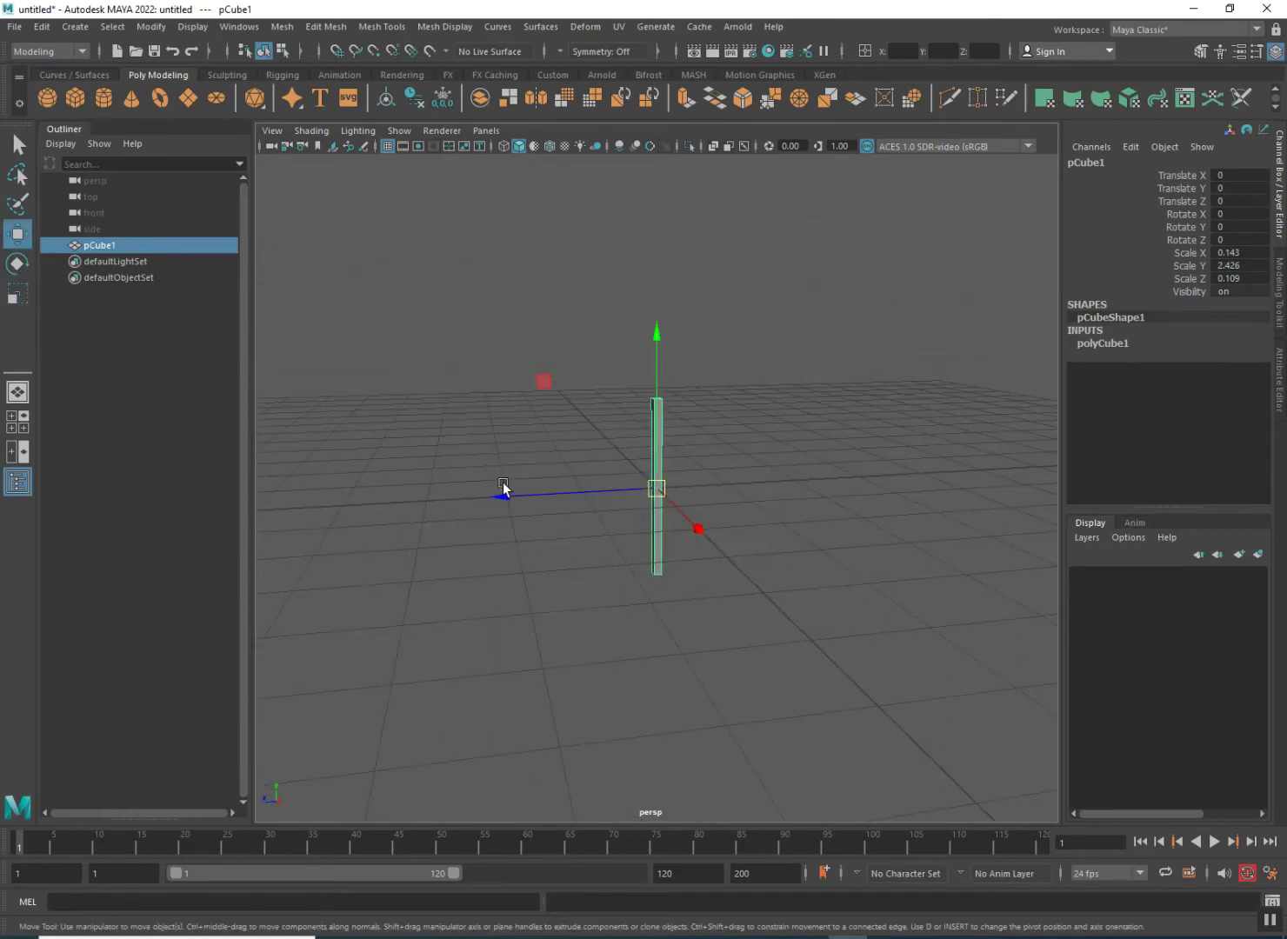
left_click_drag(653, 429, 626, 468)
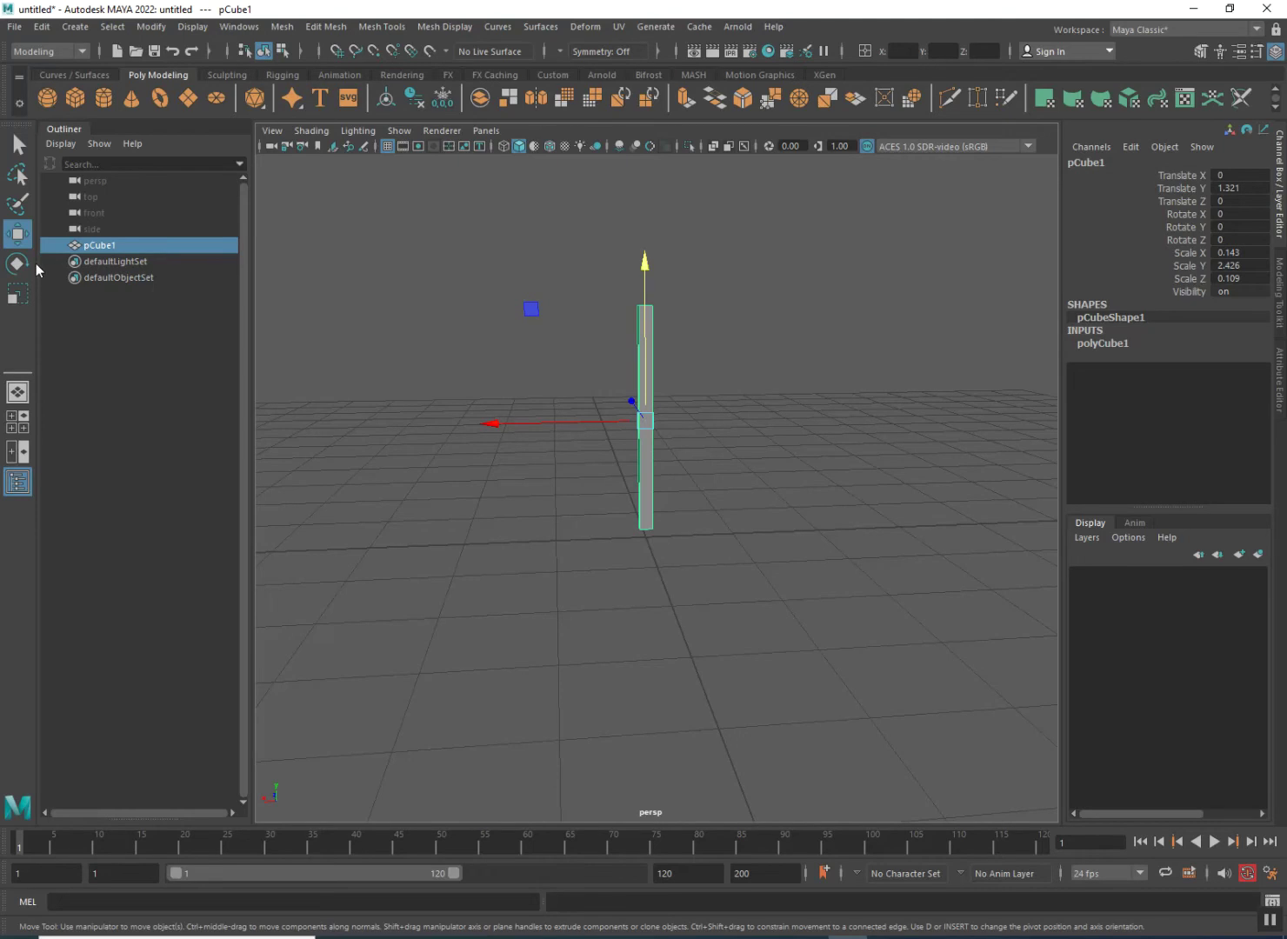
left_click(17, 295)
left_click_drag(644, 274, 647, 307)
left_click_drag(537, 460, 705, 493, "alt")
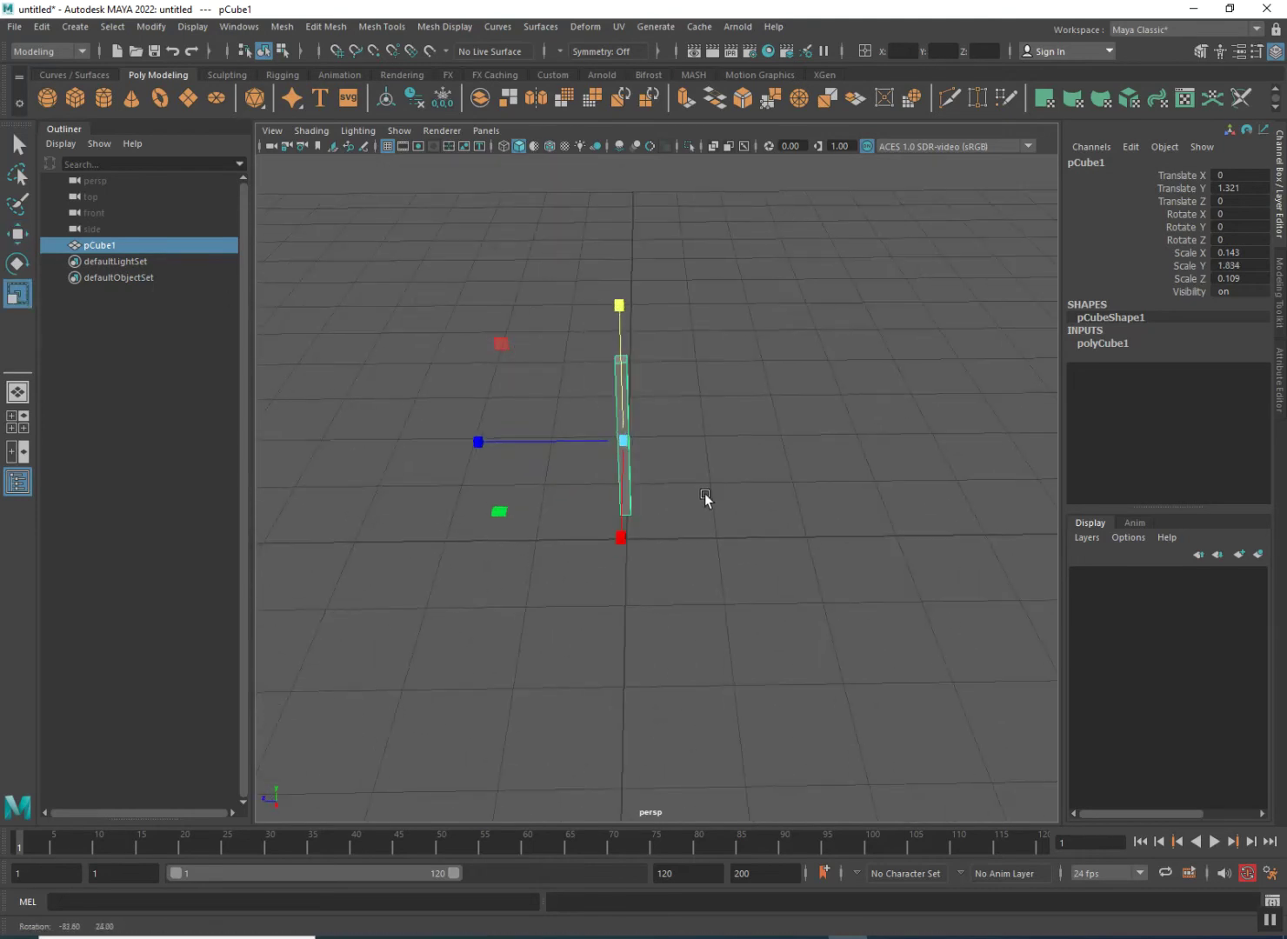
- Move the post to about 0.005 in X, 0.895 in Y and 1.0 in Z so its base meets the grid
left_click(20, 237)
left_click_drag(544, 452, 770, 535)
left_click_drag(657, 614, 661, 597)
left_click_drag(660, 489, 672, 527)
left_click_drag(673, 527, 826, 608, "alt")
left_click_drag(893, 502, 871, 480)
scroll(834, 584, "up", 3)
left_click_drag(847, 576, 514, 621, "alt")
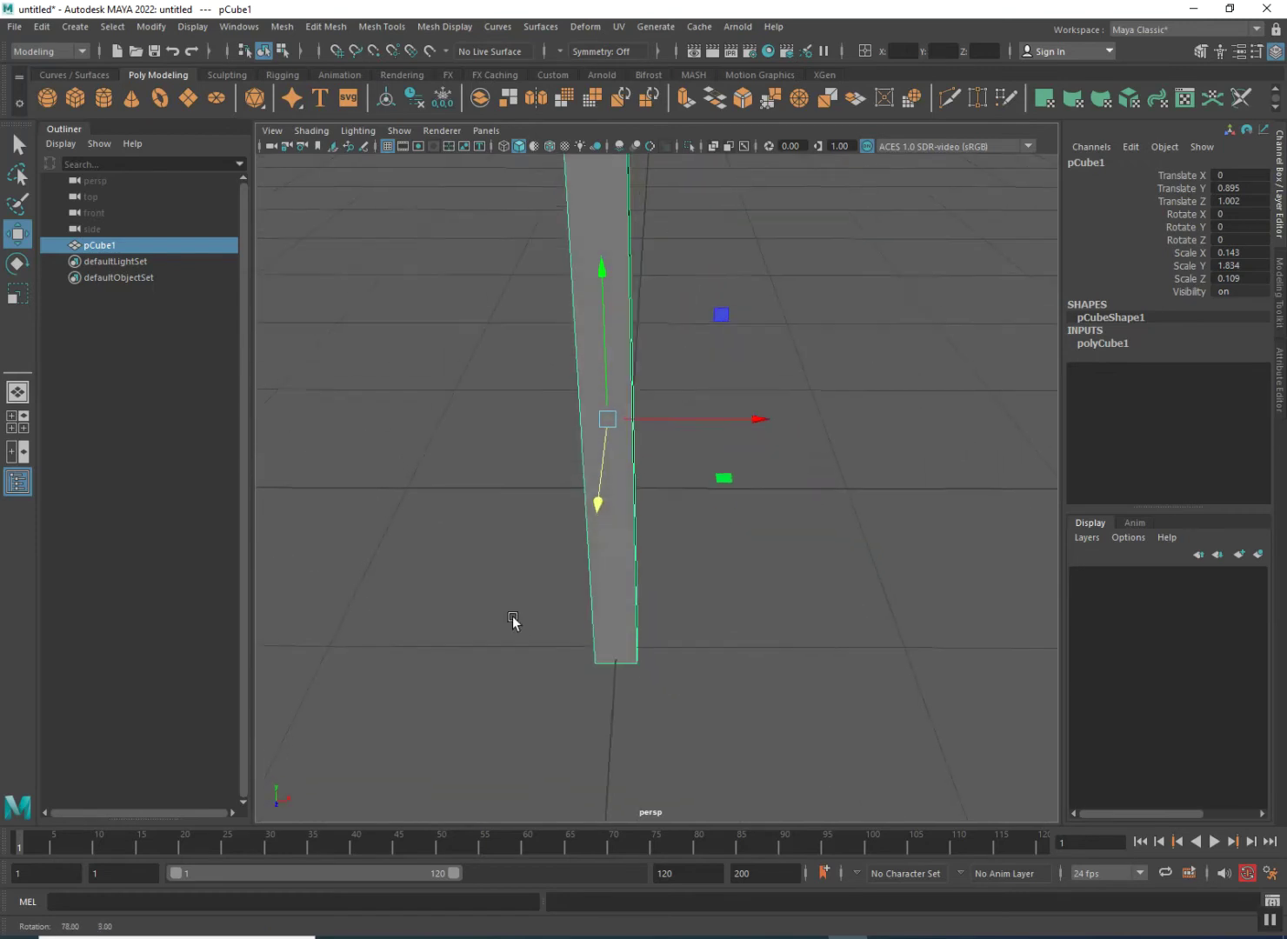
left_click_drag(687, 429, 686, 426)
left_click_drag(716, 589, 845, 571, "alt")
scroll(846, 571, "down", 3)
left_click_drag(638, 591, 802, 591, "alt")
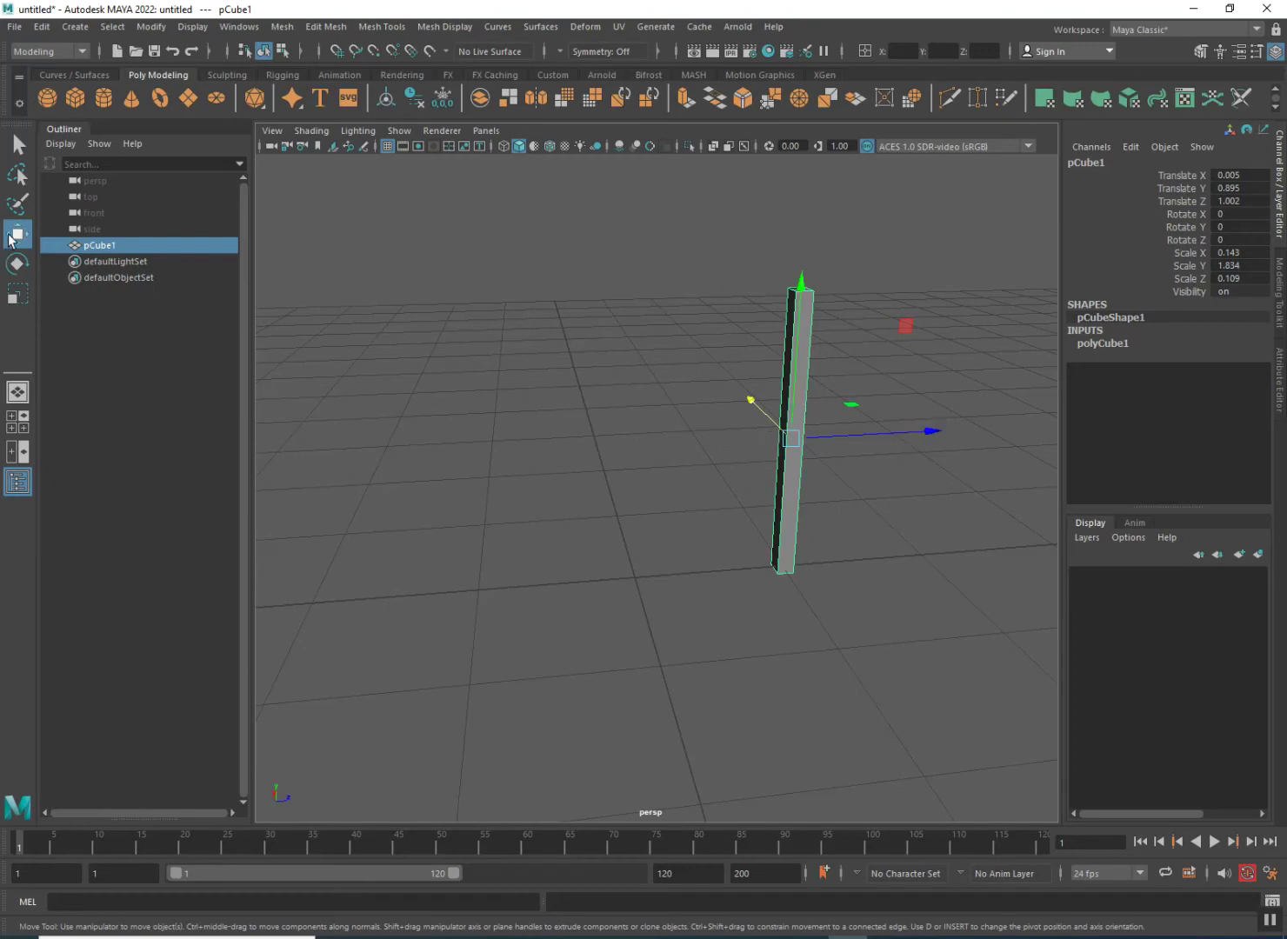
- Lower the post's top face to make the post shorter, and return to object mode with nothing selected
left_click(24, 299)
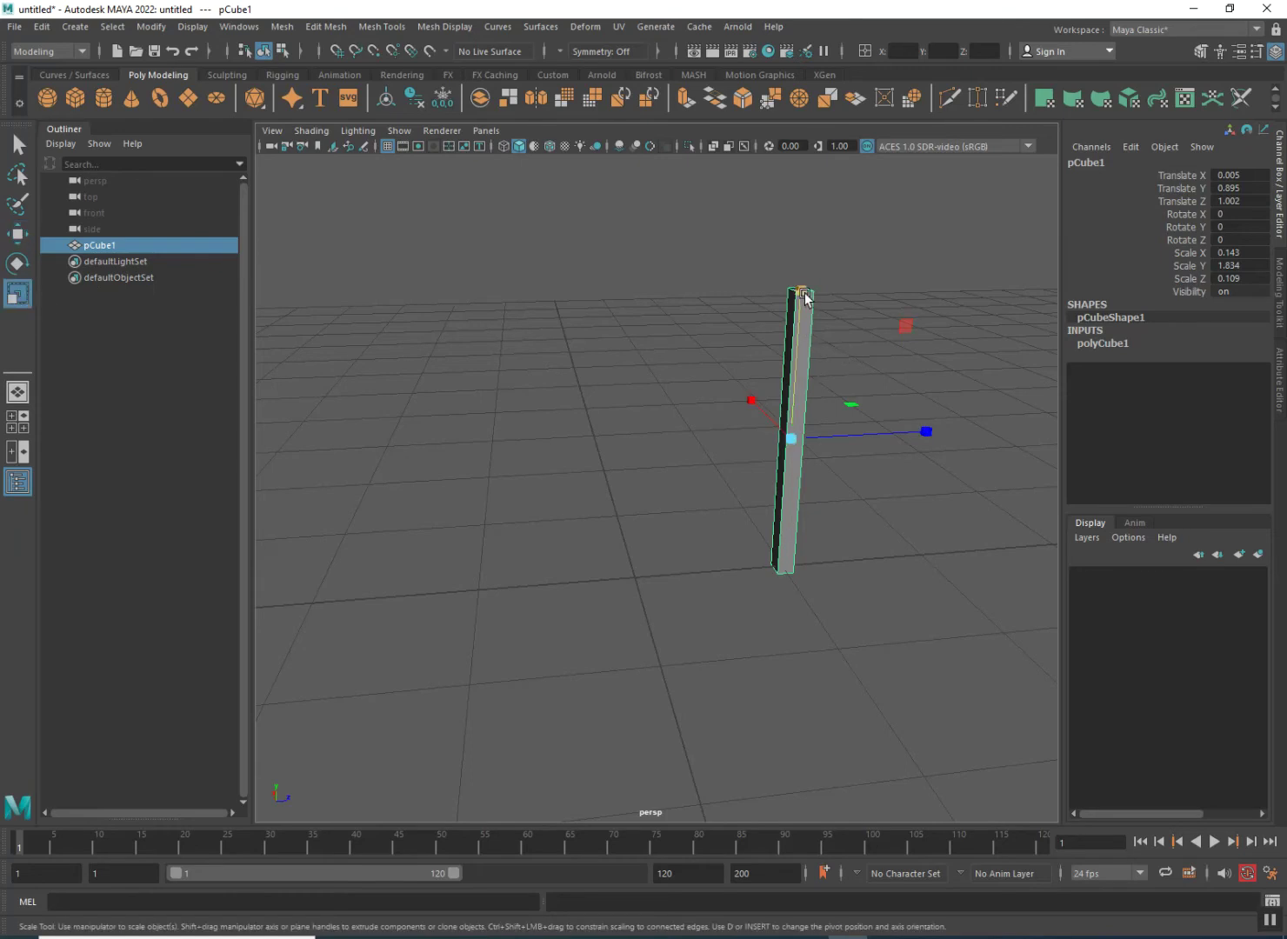
left_click(21, 236)
left_click_drag(861, 453, 669, 477, "alt")
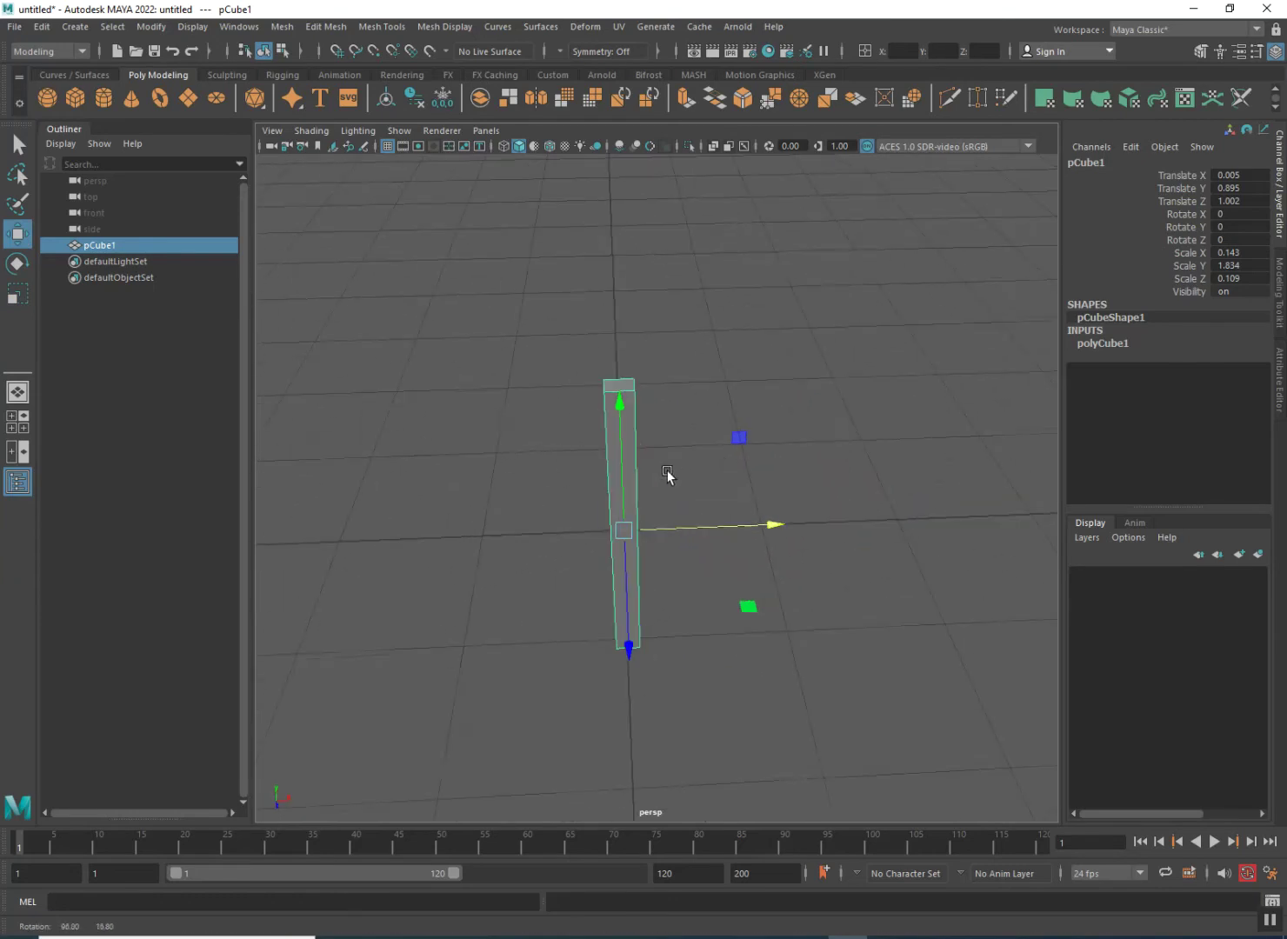
right_click_drag(627, 383, 628, 425)
left_click(621, 383)
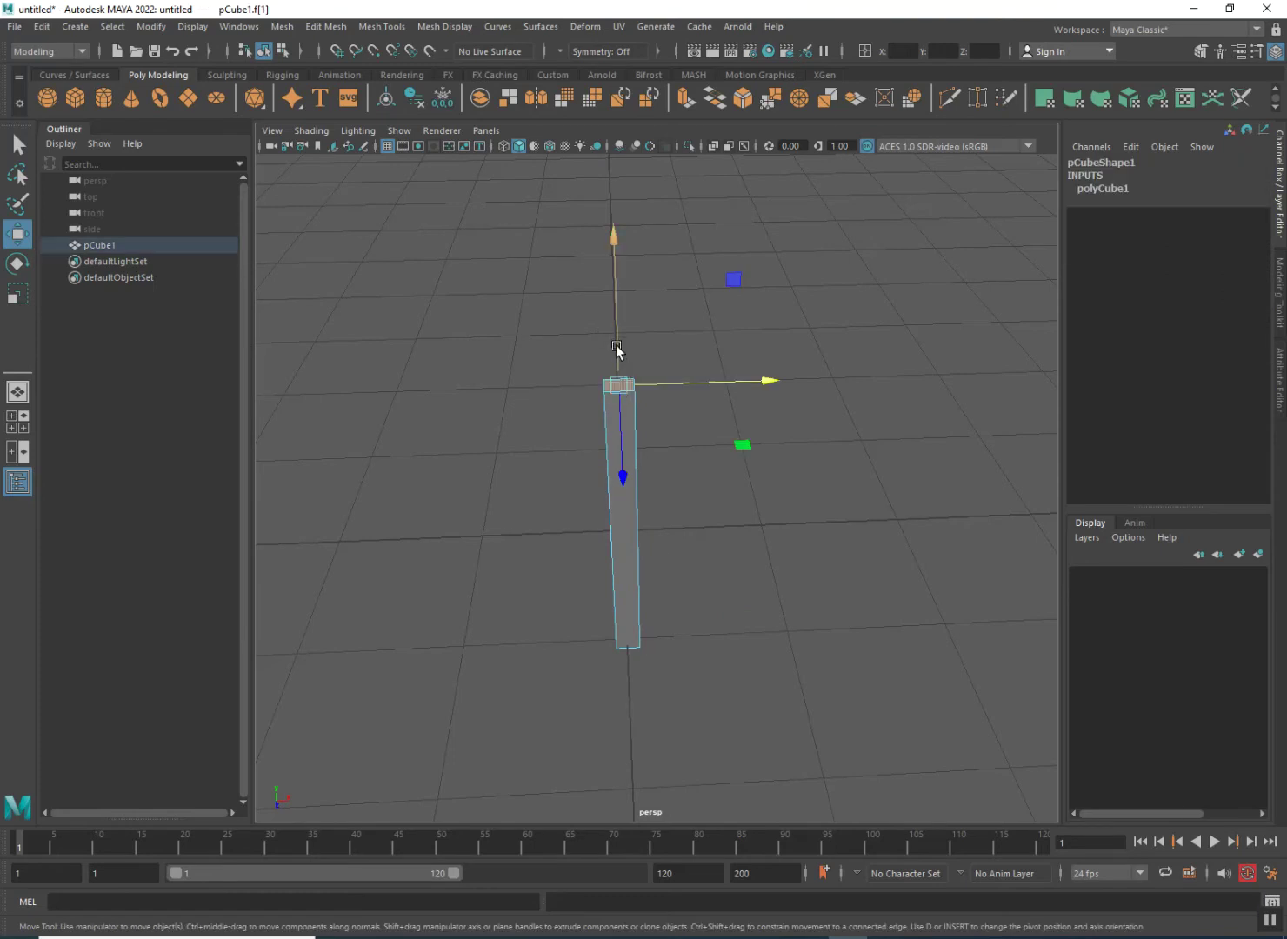
left_click_drag(618, 308, 882, 555)
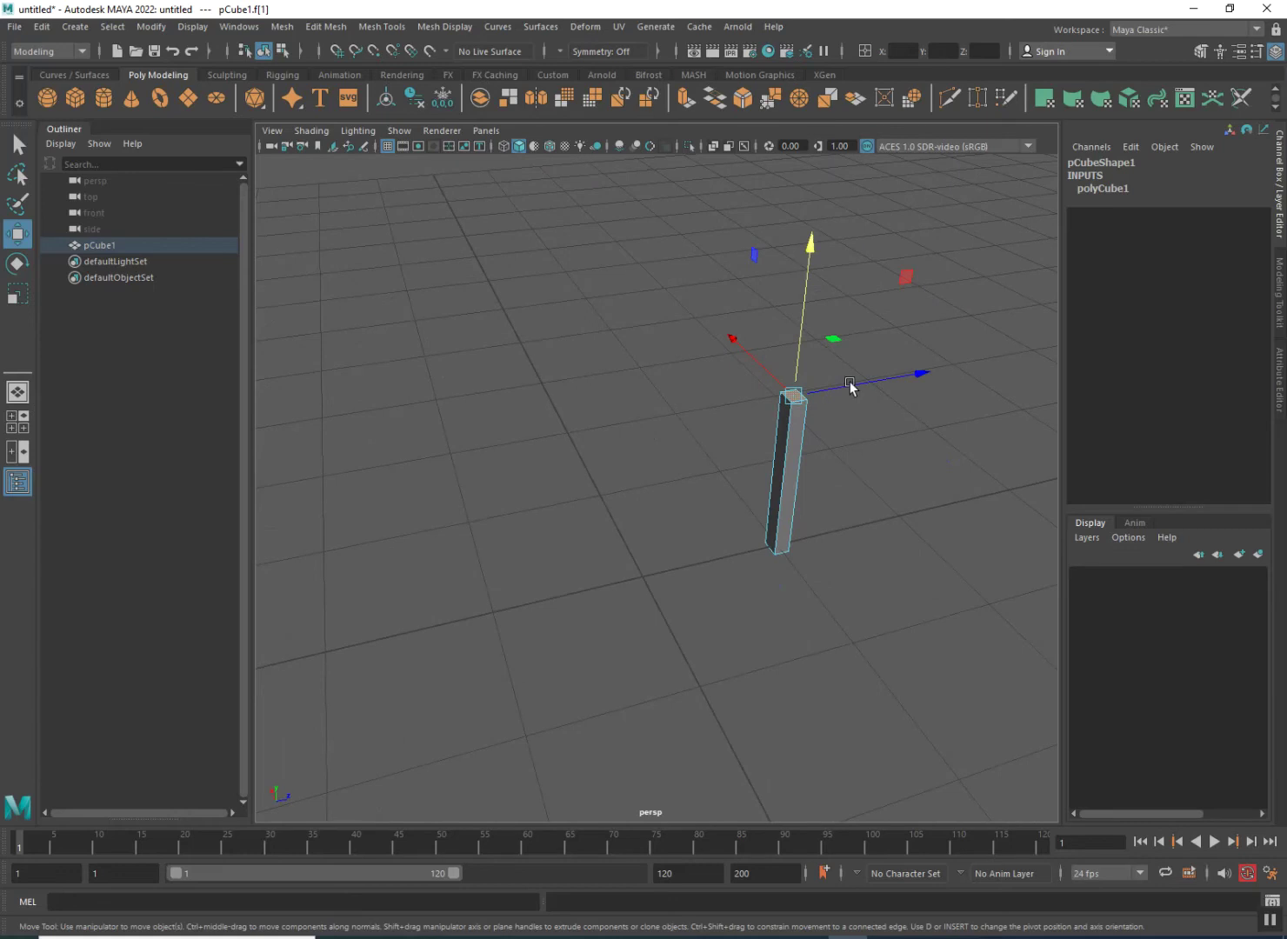
left_click_drag(804, 330, 793, 372)
left_click_drag(724, 493, 725, 538, "alt")
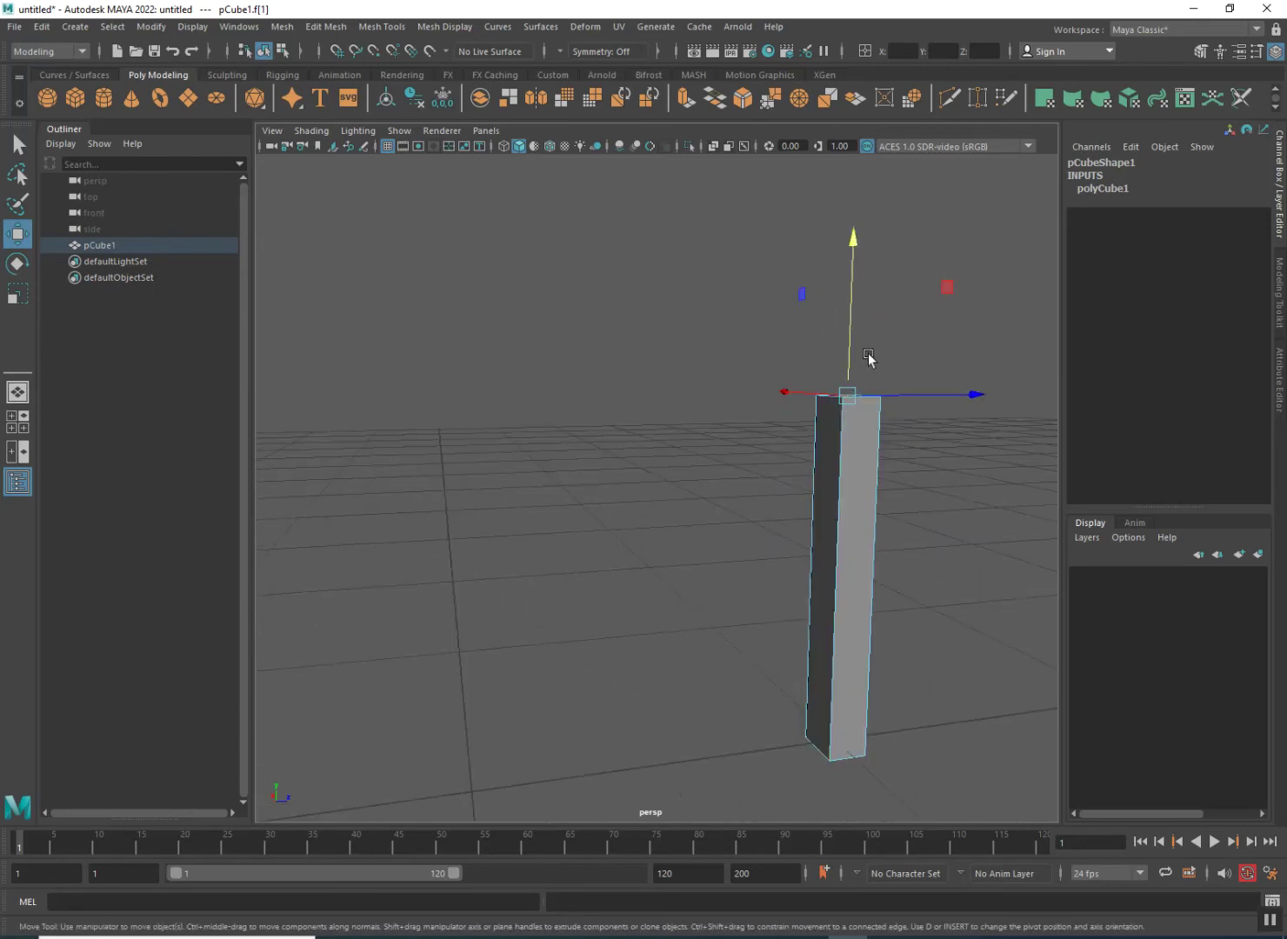
left_click_drag(843, 320, 844, 451)
right_click_drag(851, 507, 909, 486)
left_click(448, 455)
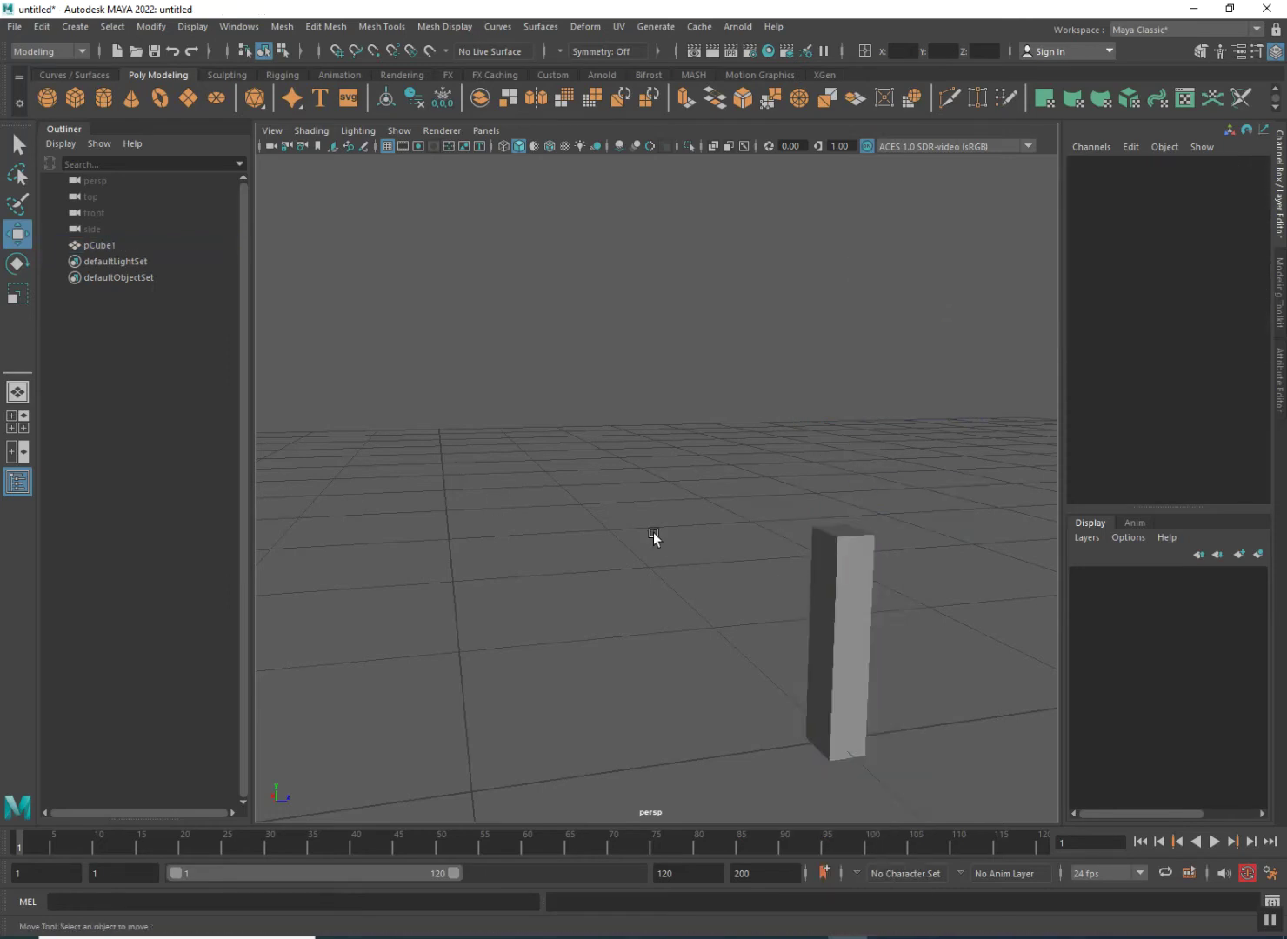
- Select the shortened post and bring its pivot back to the middle of the geometry
left_click_drag(840, 709, 679, 550, "alt")
left_click(1010, 738)
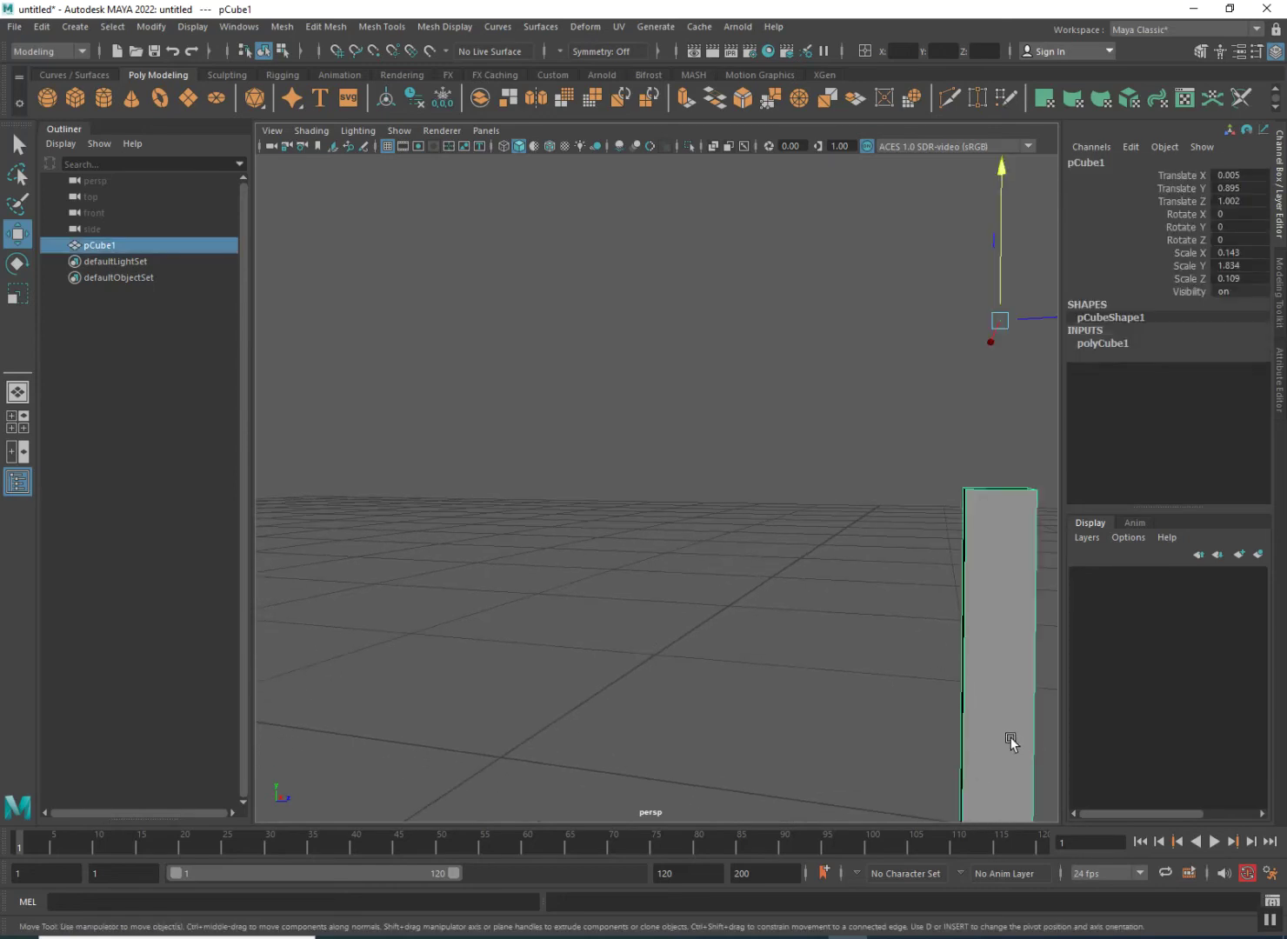
key("f")
right_click_drag(949, 754, 854, 730, "alt")
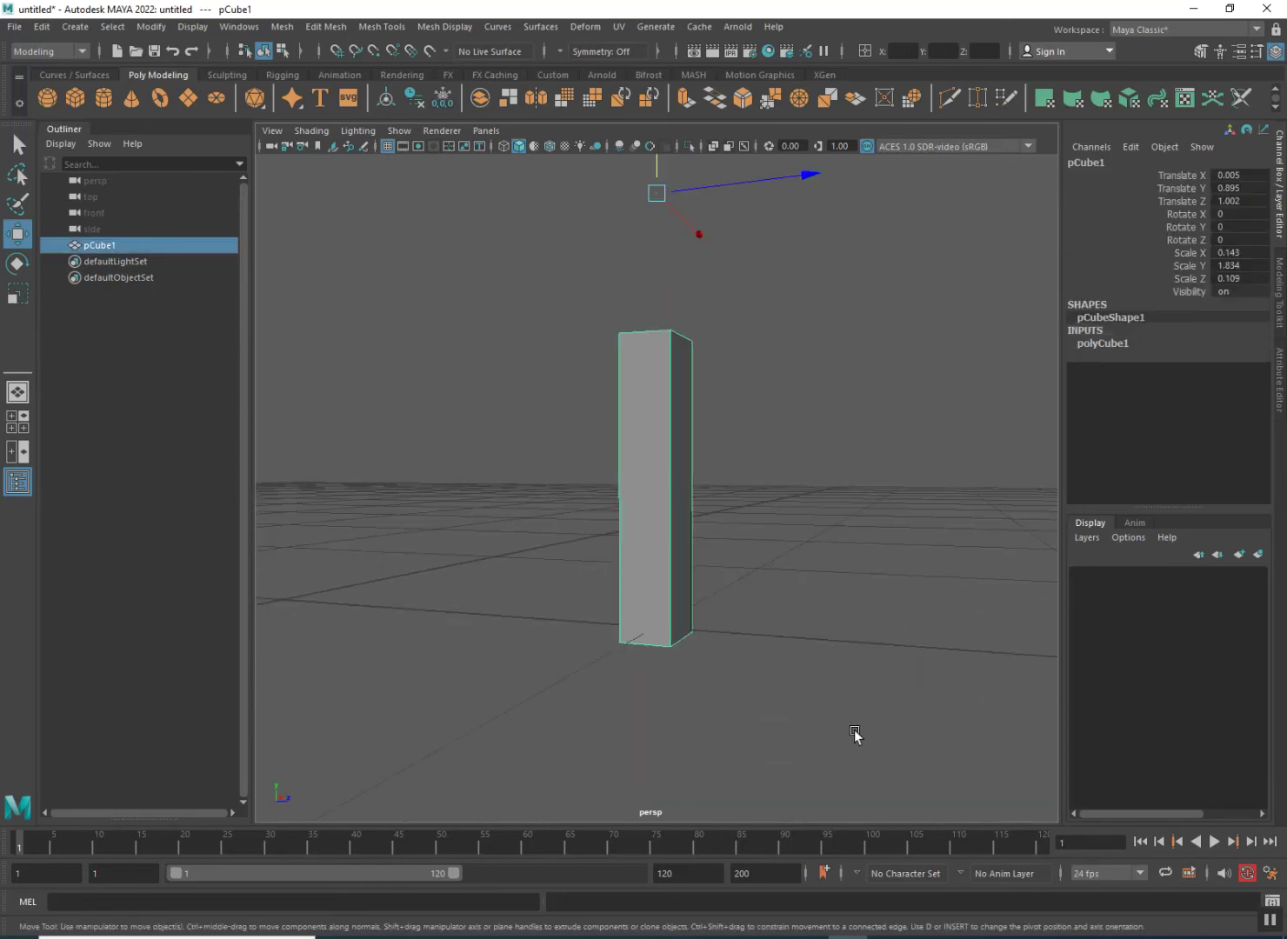
left_click_drag(677, 687, 744, 715, "alt")
middle_click_drag(690, 667, 855, 696, "alt")
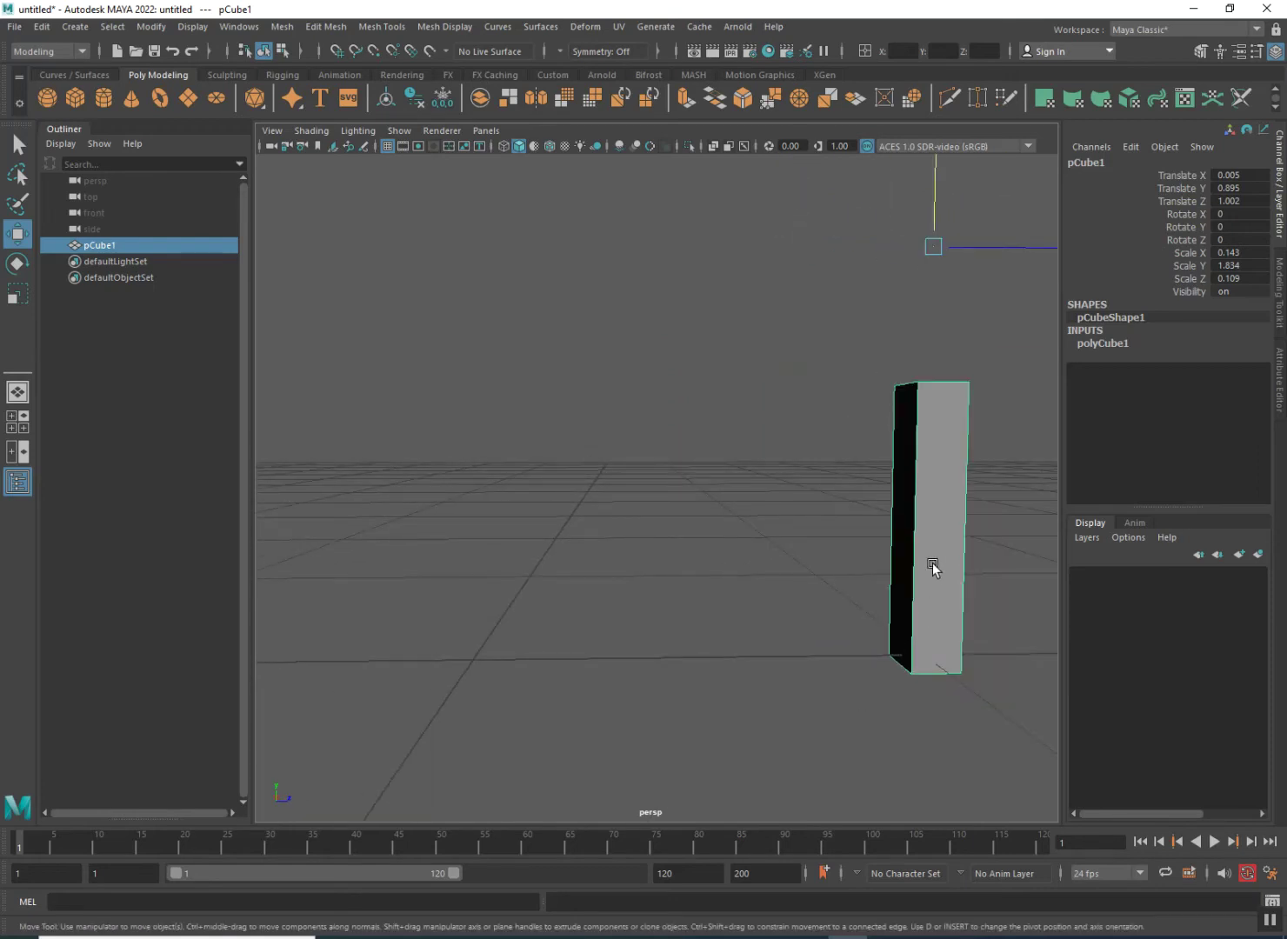
left_click(927, 513)
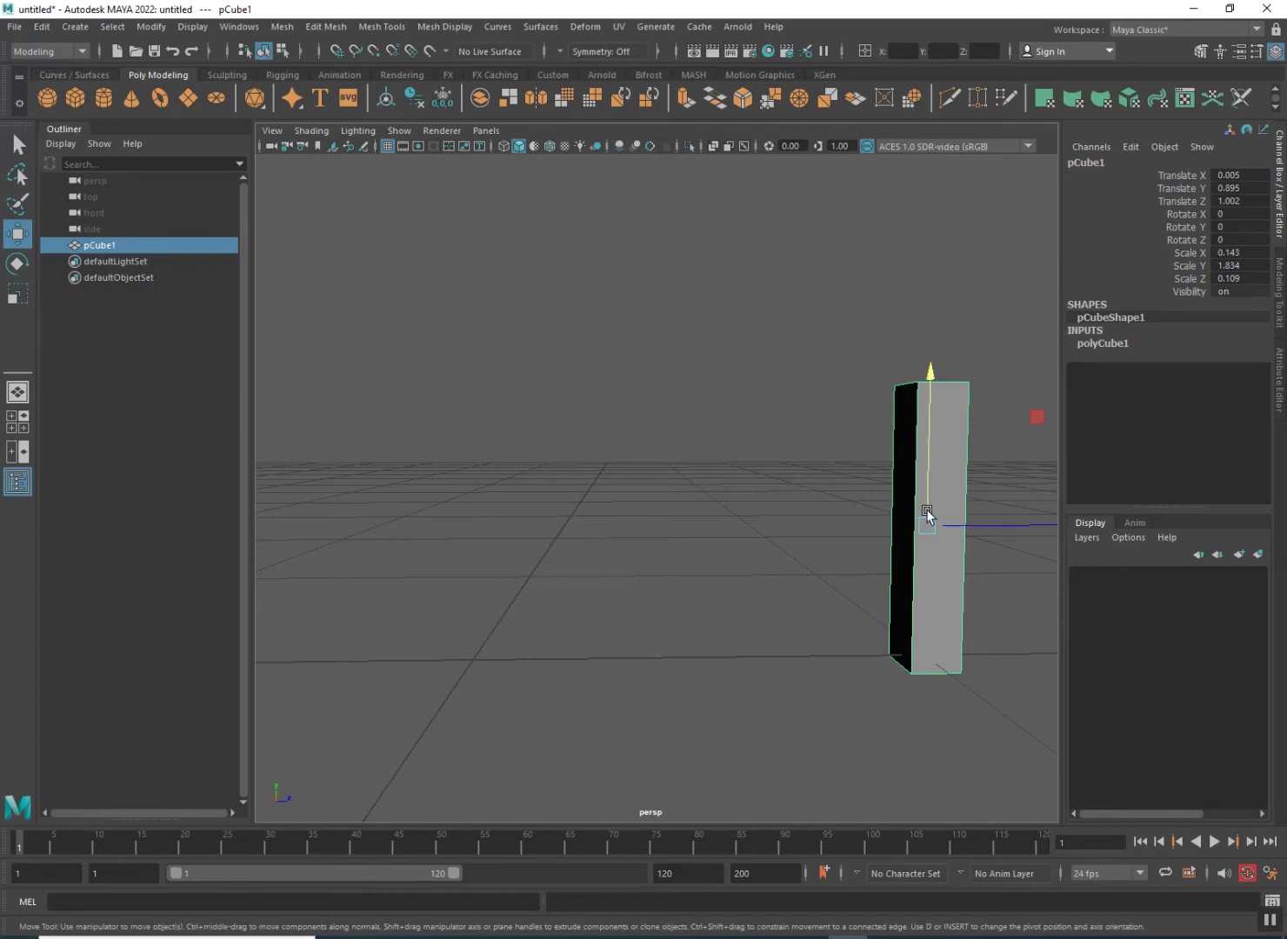
- Duplicate the post along the Z axis, placing the copy at about 0.003 in Z
mouse_move(991, 522)
left_mouse_down("shift")
mouse_move(820, 526)
mouse_move(622, 505)
mouse_move(538, 469)
left_mouse_up("shift")
scroll(746, 654, "down", 2)
scroll(746, 654, "down", 1)
left_click_drag(545, 616, 586, 647, "alt")
mouse_move(681, 670)
left_mouse_down("alt")
mouse_move(633, 673)
mouse_move(658, 673)
left_mouse_up("alt")
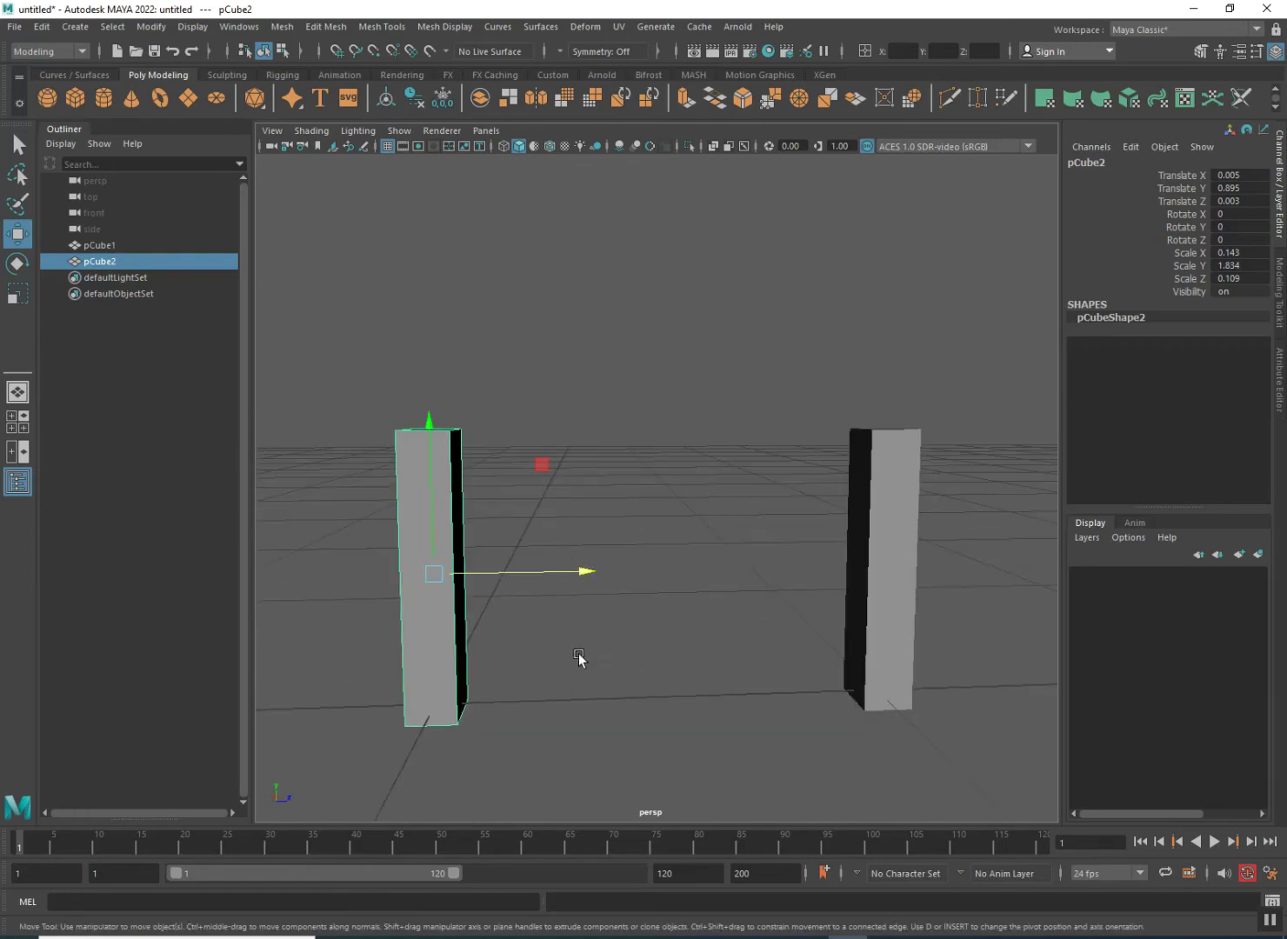
- Bring the two posts closer together, moving the copy to about 0.054 and the original to about 0.951 in Z
mouse_move(520, 578)
left_mouse_down()
mouse_move(556, 578)
mouse_move(544, 569)
left_mouse_up()
left_click(878, 652)
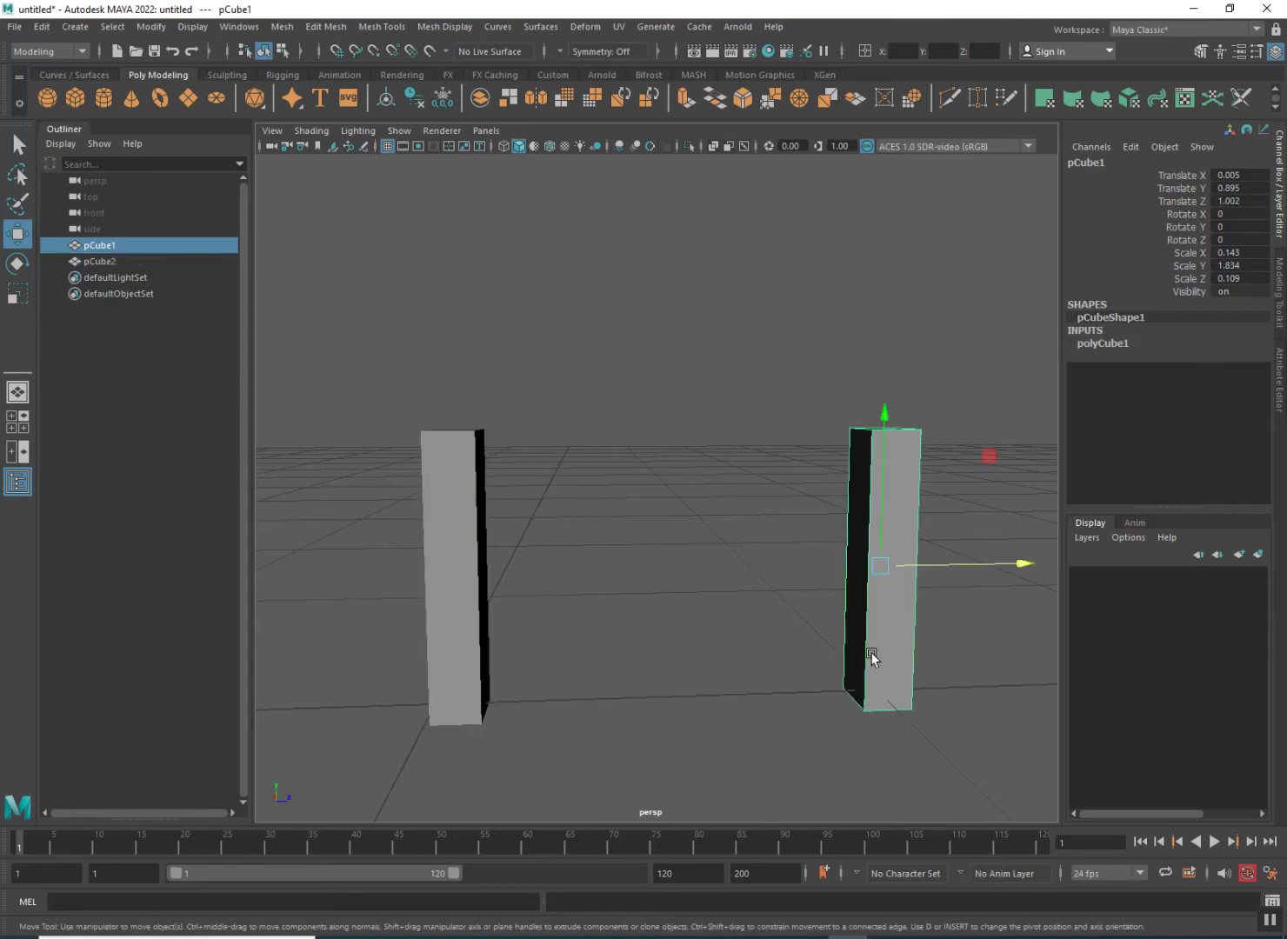
left_click_drag(925, 566, 903, 568)
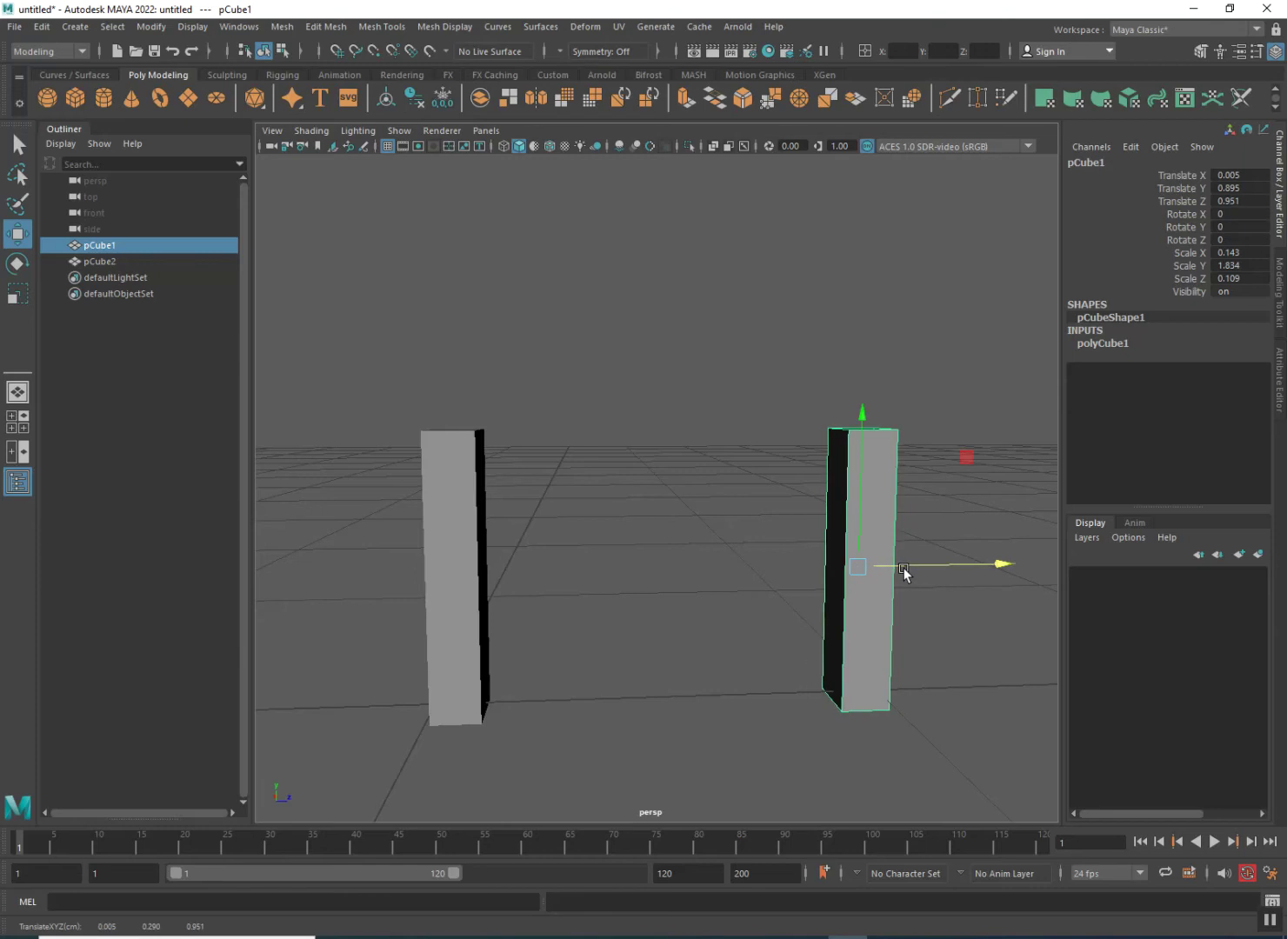
- Select both posts and duplicate them along the X axis, placing the copies at about 1.94 in X
scroll(832, 620, "down", 5)
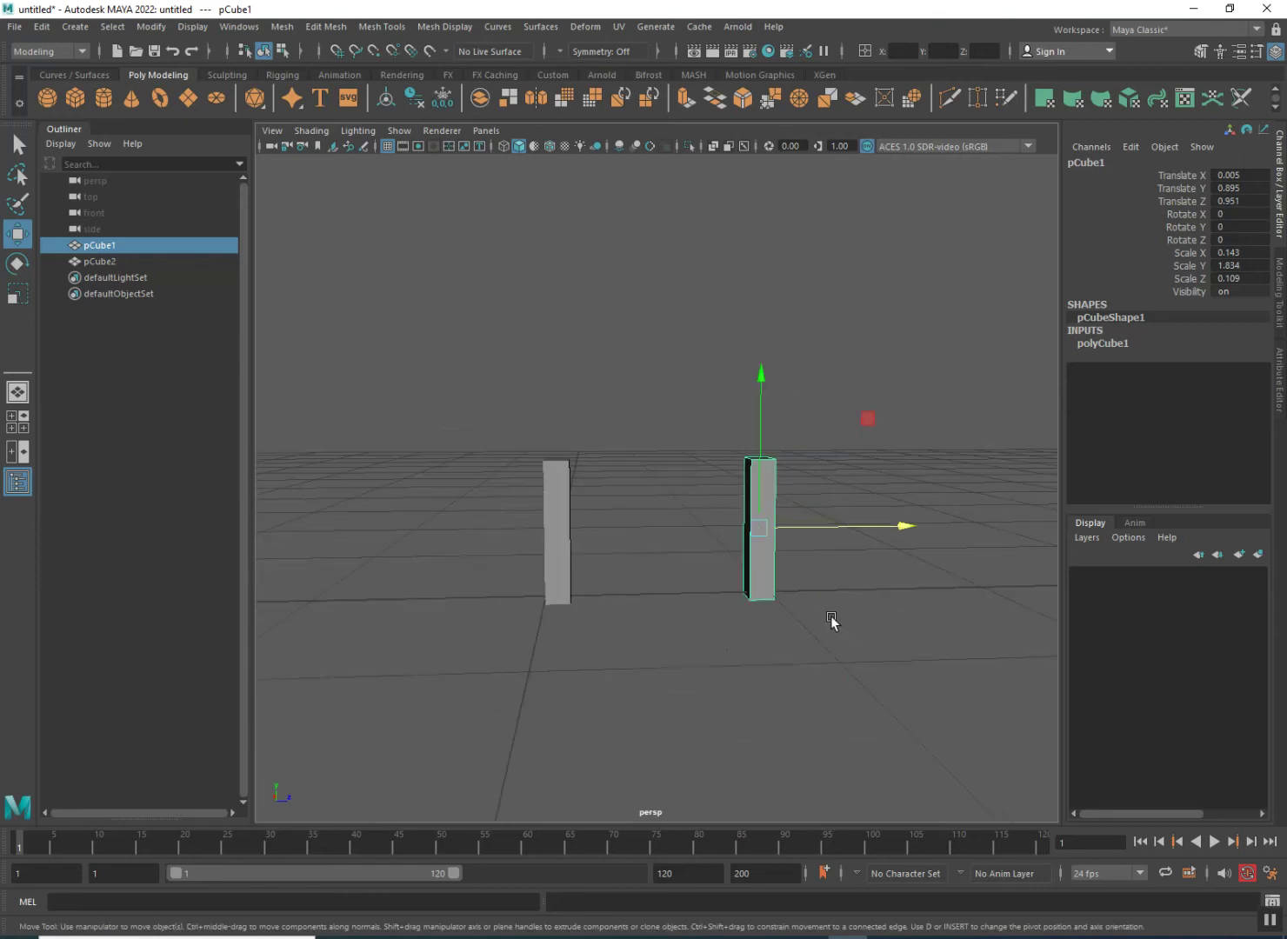
left_click_drag(832, 620, 498, 659, "alt")
left_click_drag(590, 641, 489, 667, "alt")
left_click(453, 504, "shift")
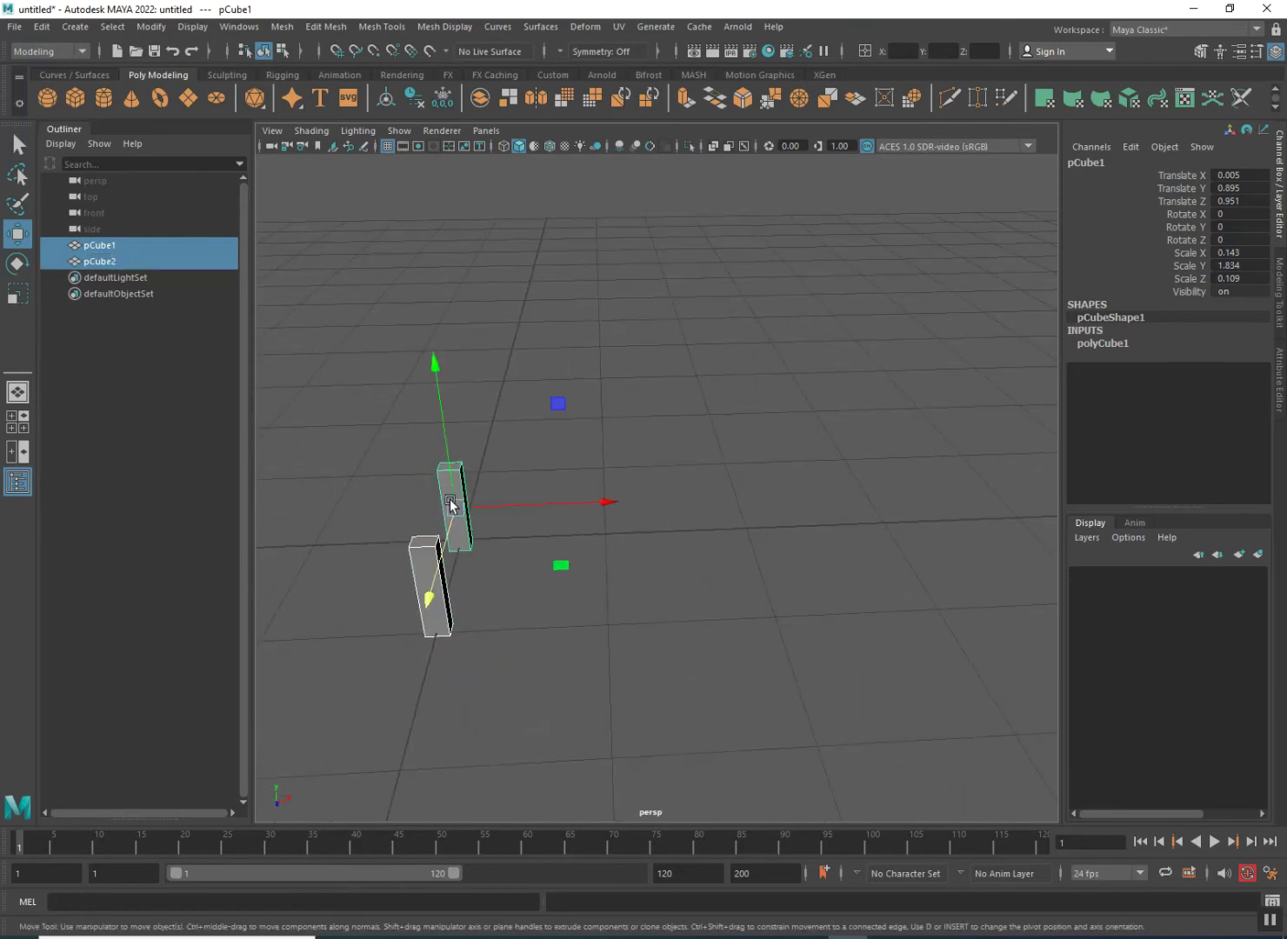
mouse_move(486, 508)
left_mouse_down("shift")
mouse_move(735, 533)
mouse_move(773, 548)
left_mouse_up("shift")
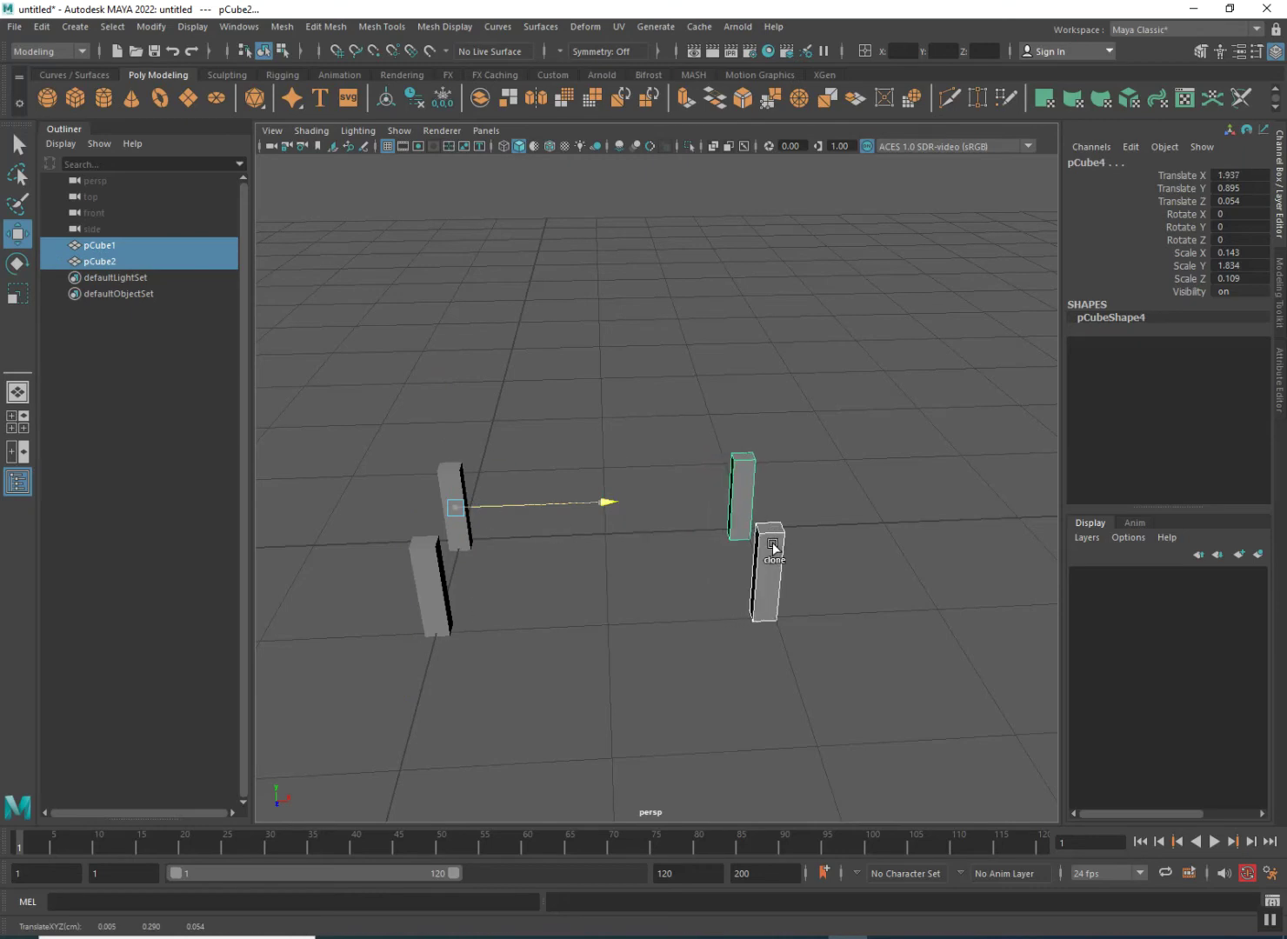
left_click_drag(774, 549, 774, 549, "shift")
- Move the original pair of posts along X toward the copied pair, to about 0.075
left_click(434, 574)
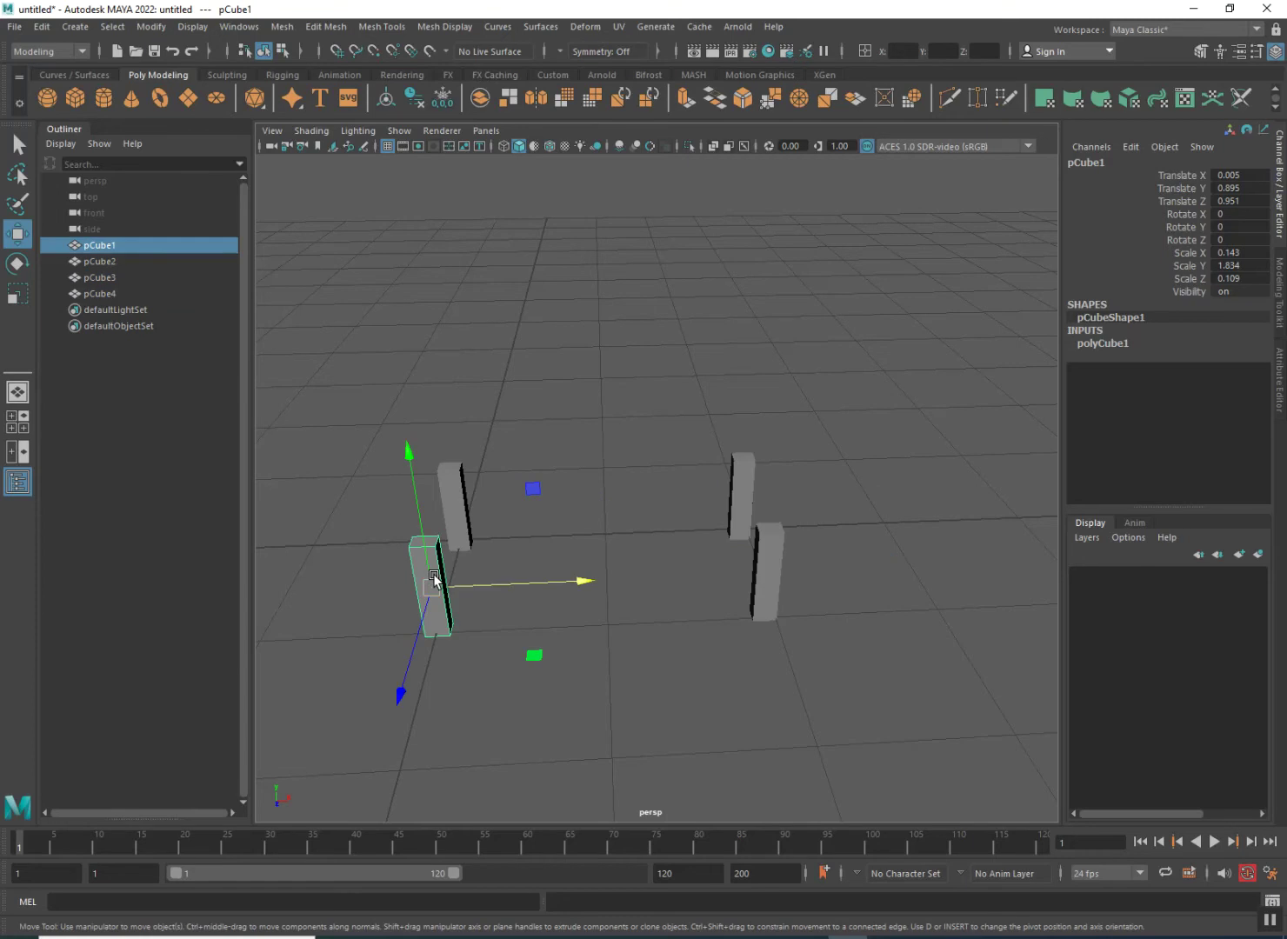
left_click(464, 503, "shift")
mouse_move(493, 516)
left_mouse_down()
mouse_move(512, 518)
mouse_move(503, 509)
left_mouse_up()
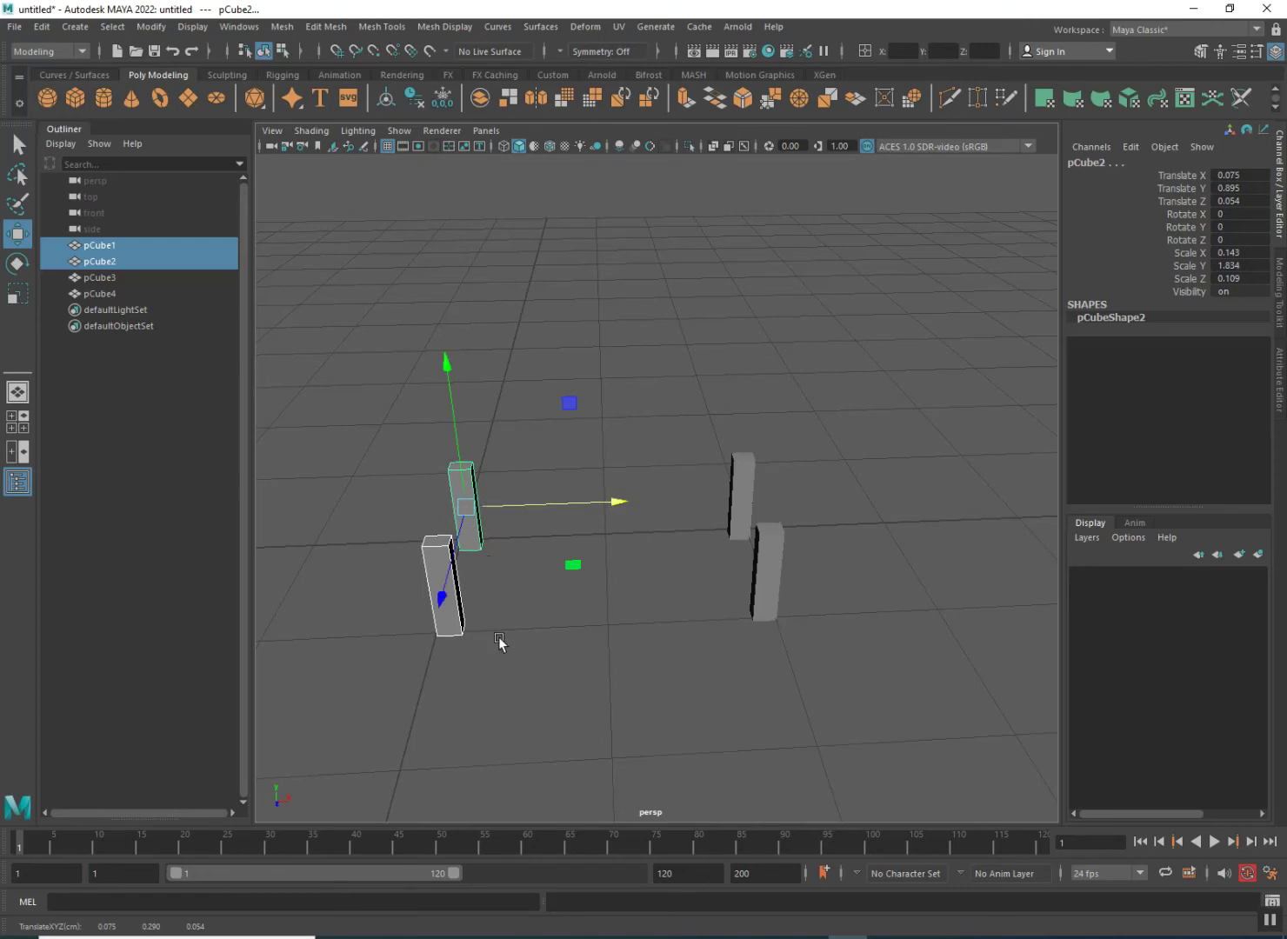
mouse_move(530, 653)
left_mouse_down("alt")
mouse_move(368, 650)
mouse_move(530, 673)
left_mouse_up("alt")
key("super")
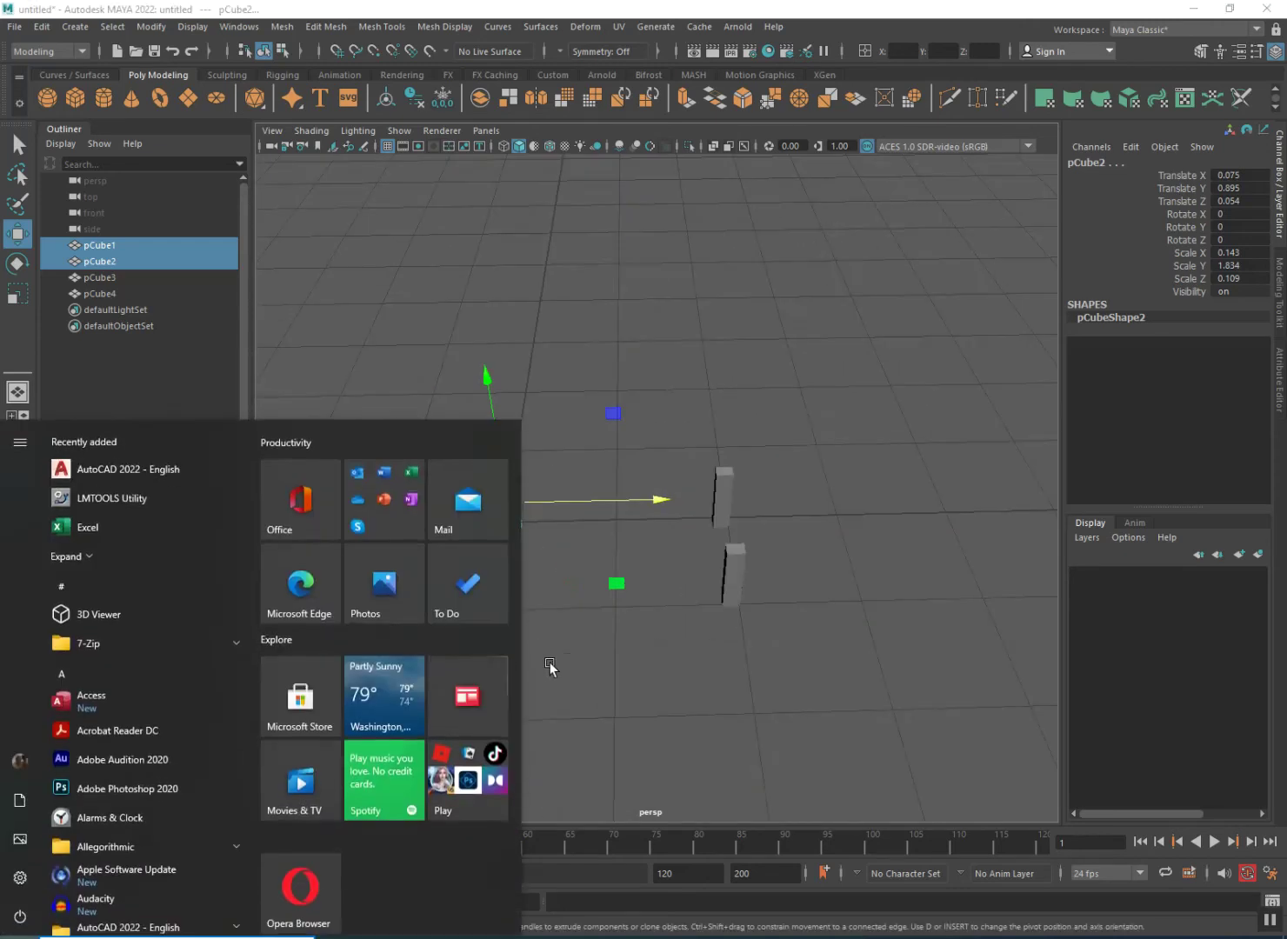
key("super")
left_click_drag(604, 651, 645, 728, "alt")
scroll(622, 634, "up", 3)
left_click(668, 705)
scroll(654, 678, "down", 2)
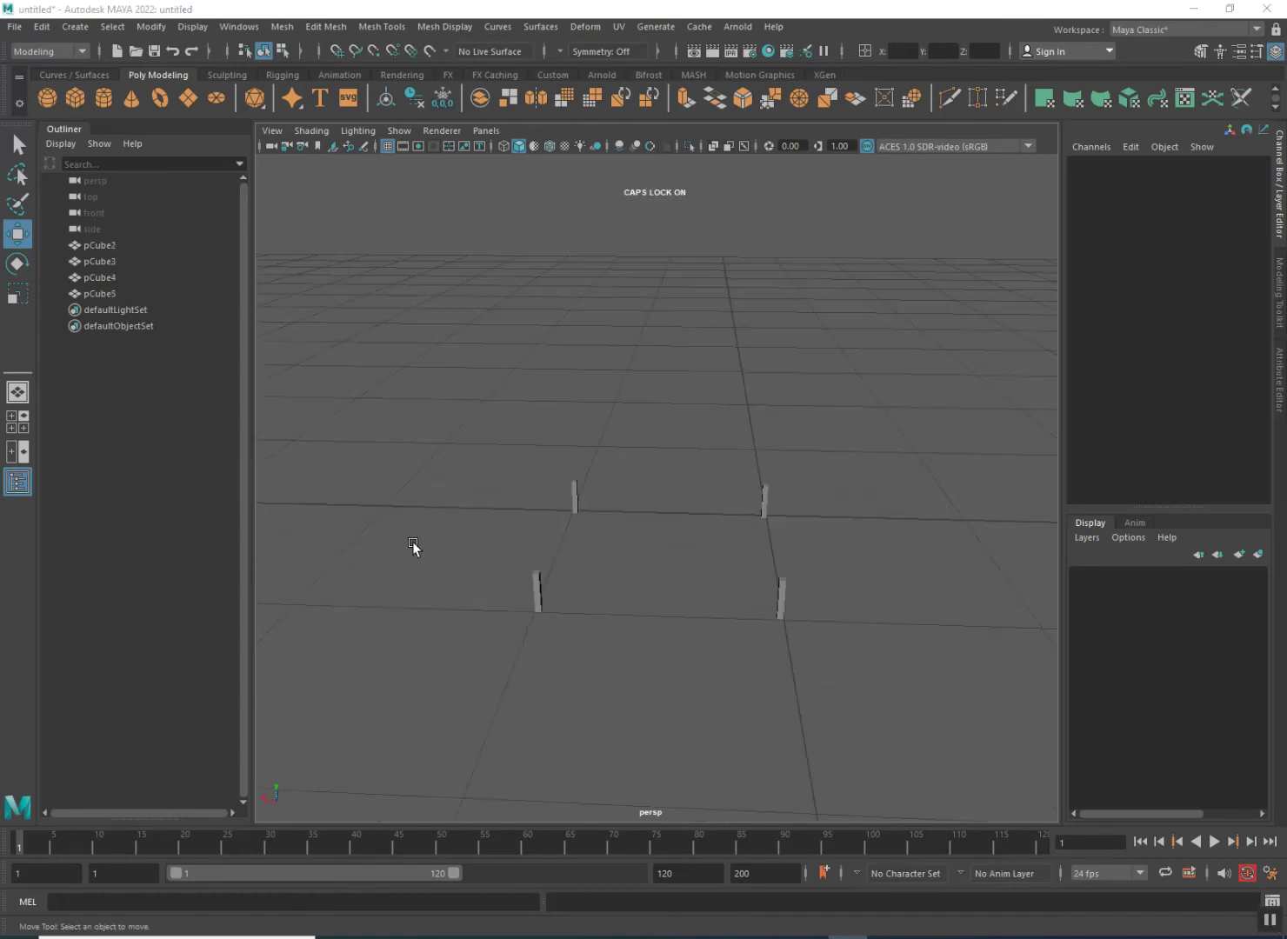
- Create a new polygon cube and flatten it into a slab with a Y scale of about 0.04
left_click(69, 92)
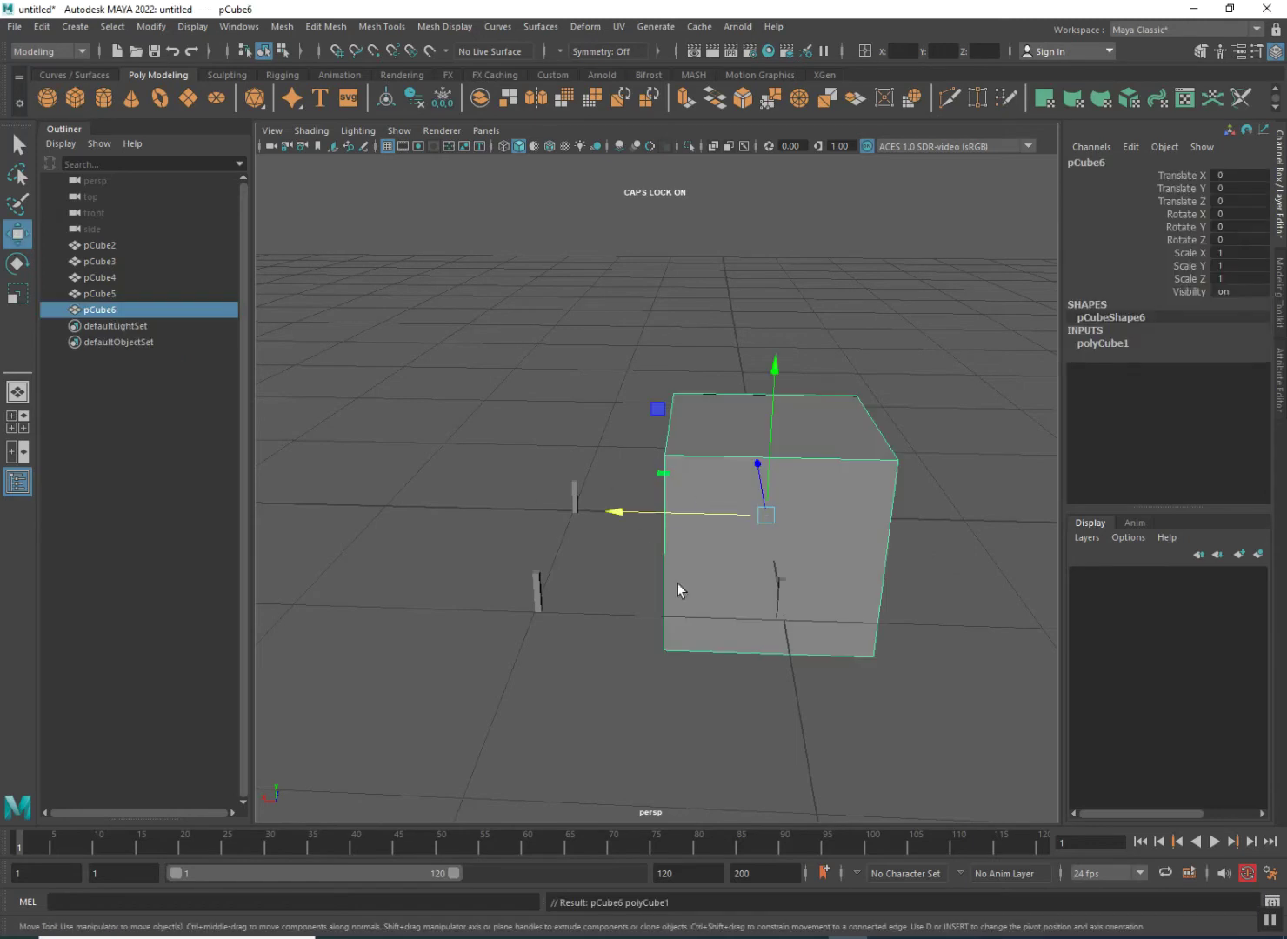
left_click(22, 294)
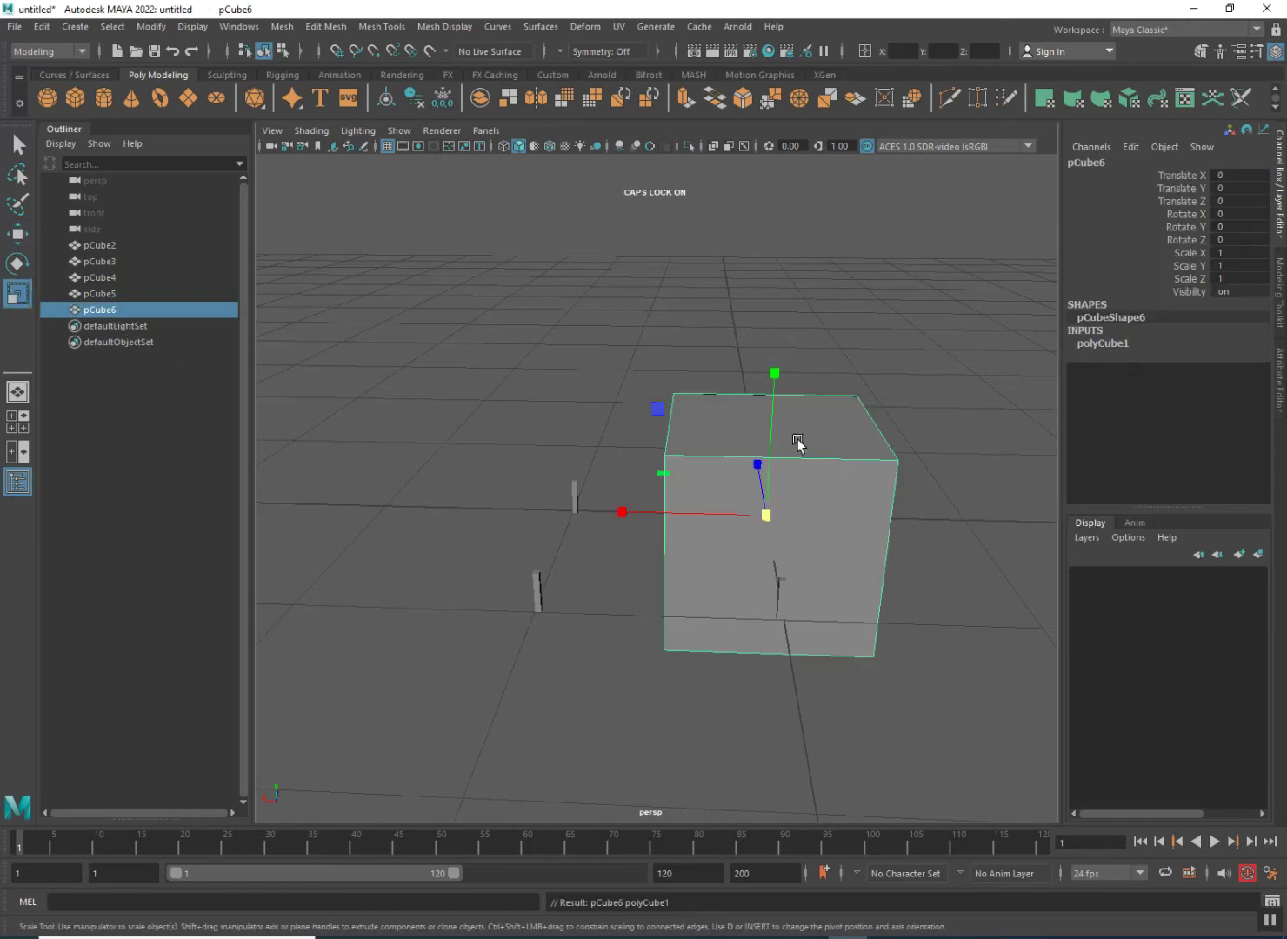
left_click_drag(776, 380, 760, 530)
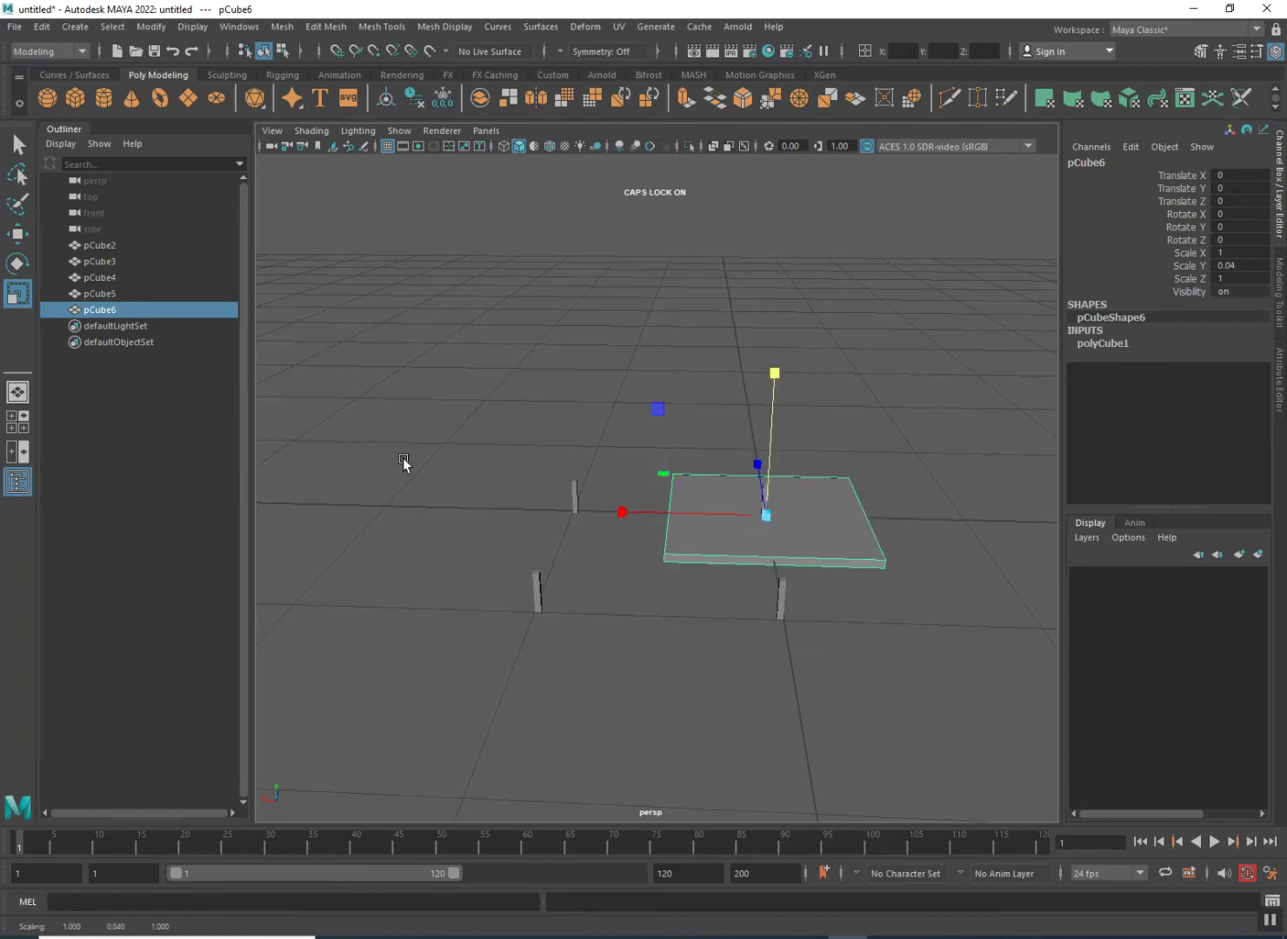
- Raise the slab above the legs to about 0.246 in Y and shift it along X to about 0.502
left_click(21, 231)
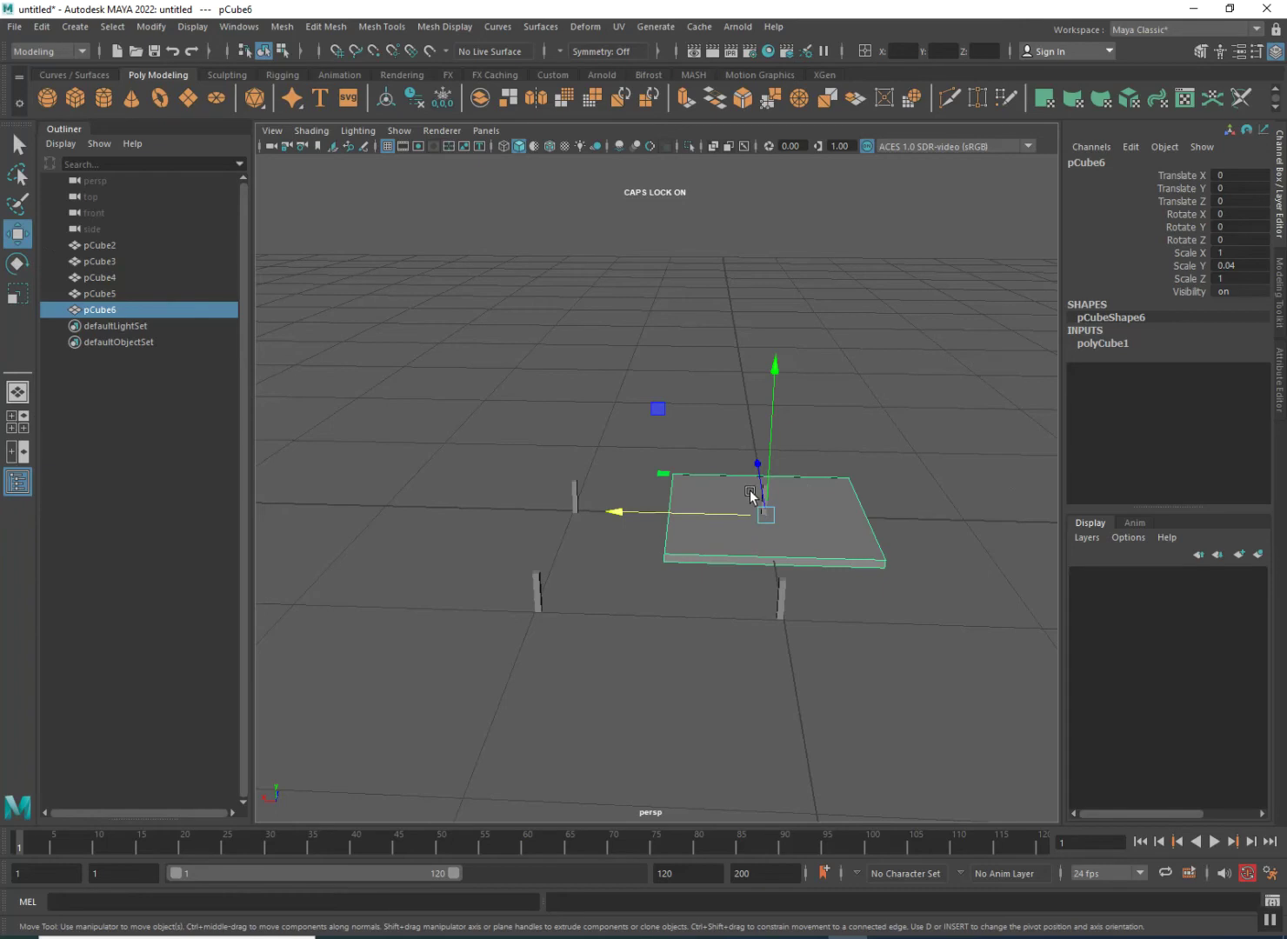
left_click_drag(776, 449, 770, 428)
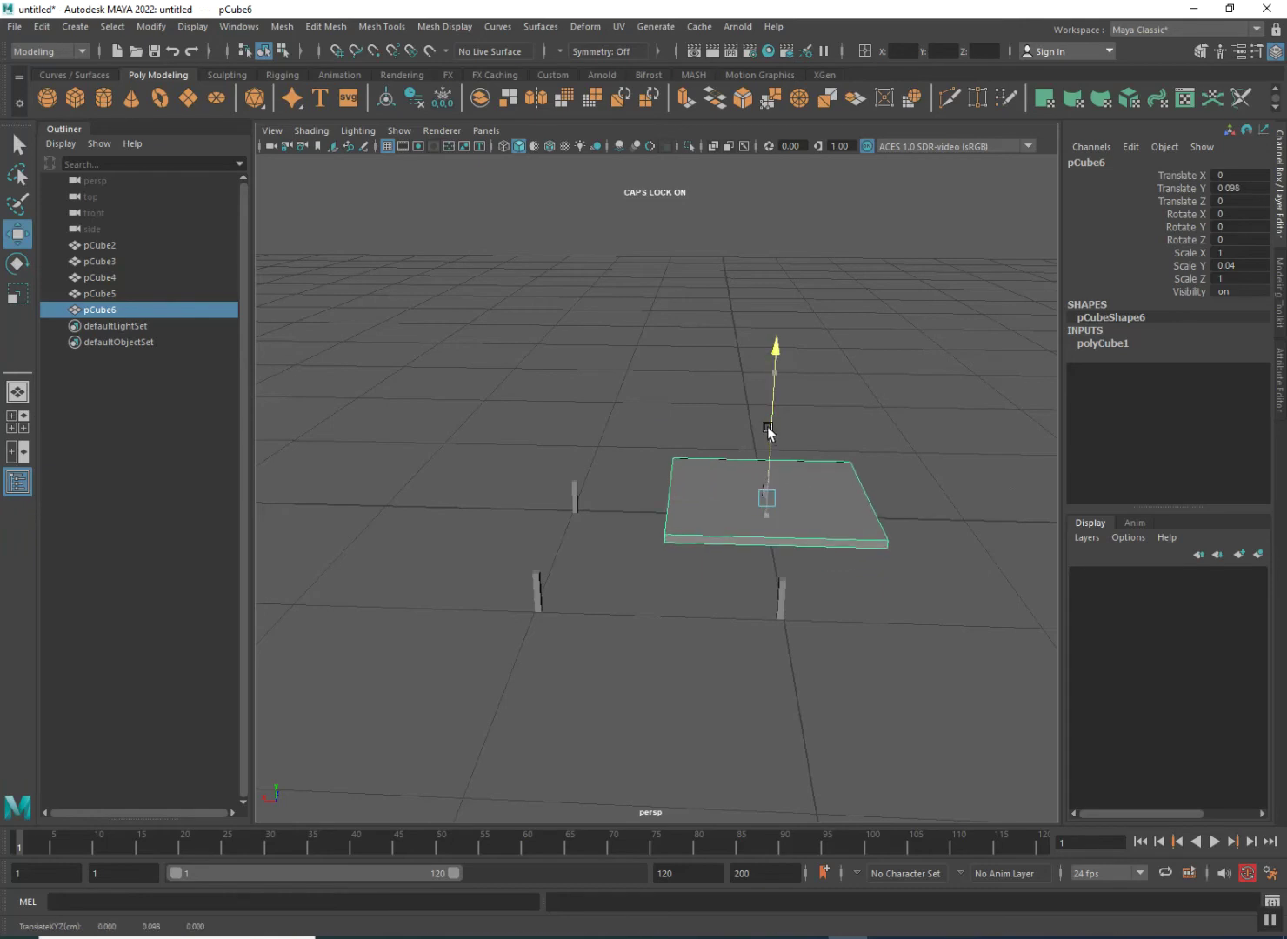
left_click_drag(756, 673, 790, 652, "alt")
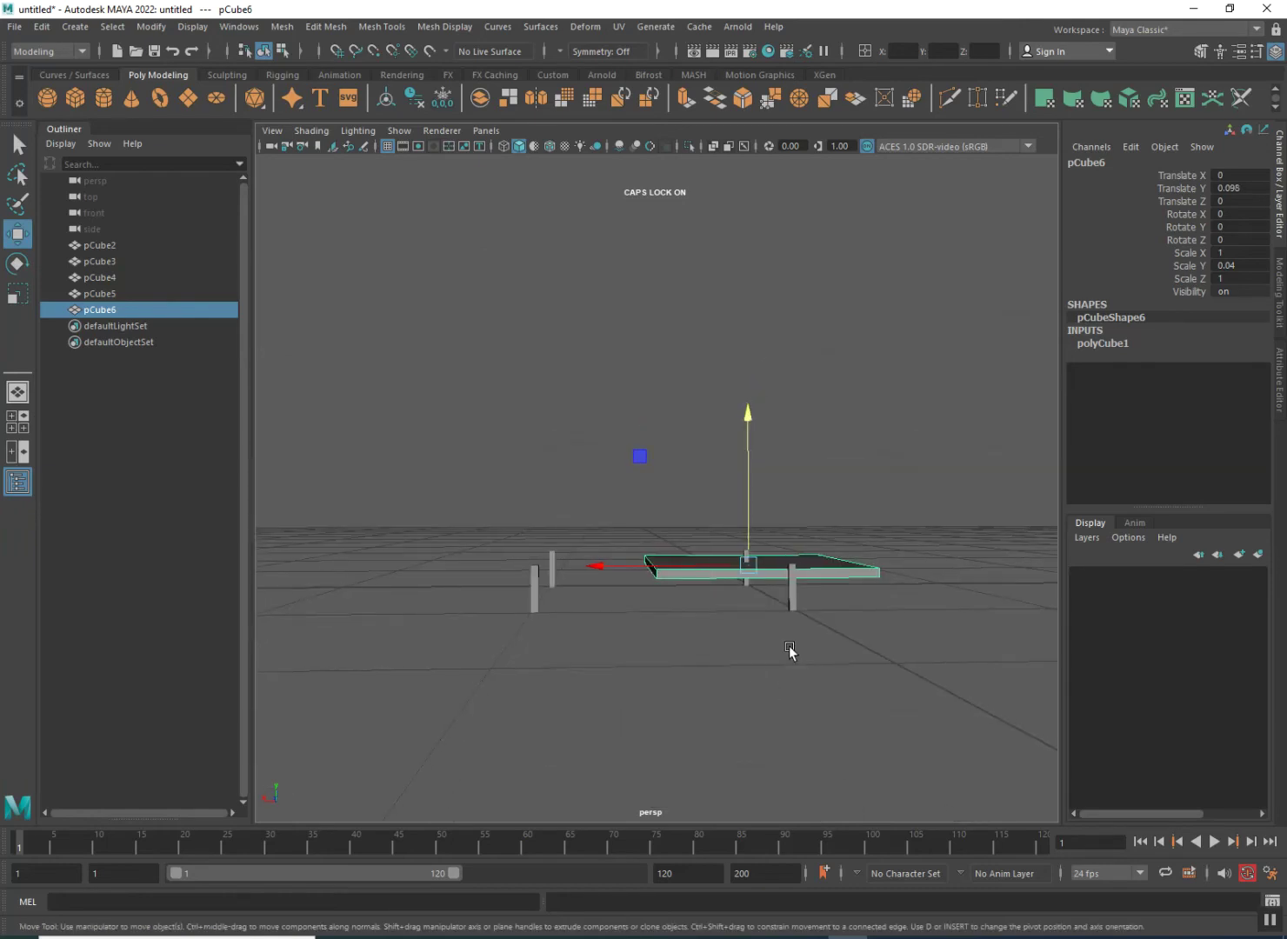
left_click_drag(752, 519, 738, 486)
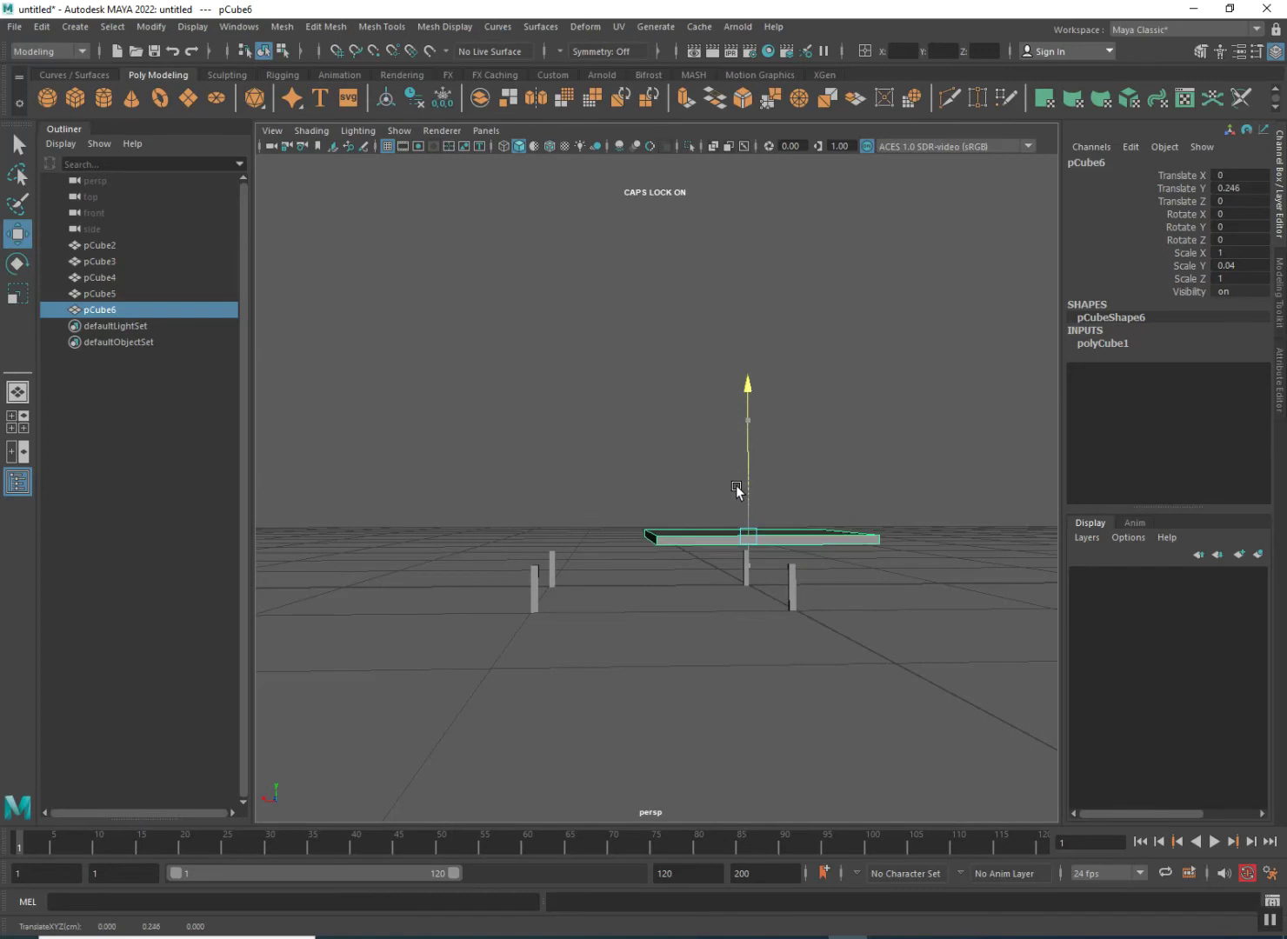
left_click_drag(695, 538, 613, 516)
- Widen the slab to an X scale of about 1.112 and move it over the legs to about -0.461 in Z
left_click(16, 293)
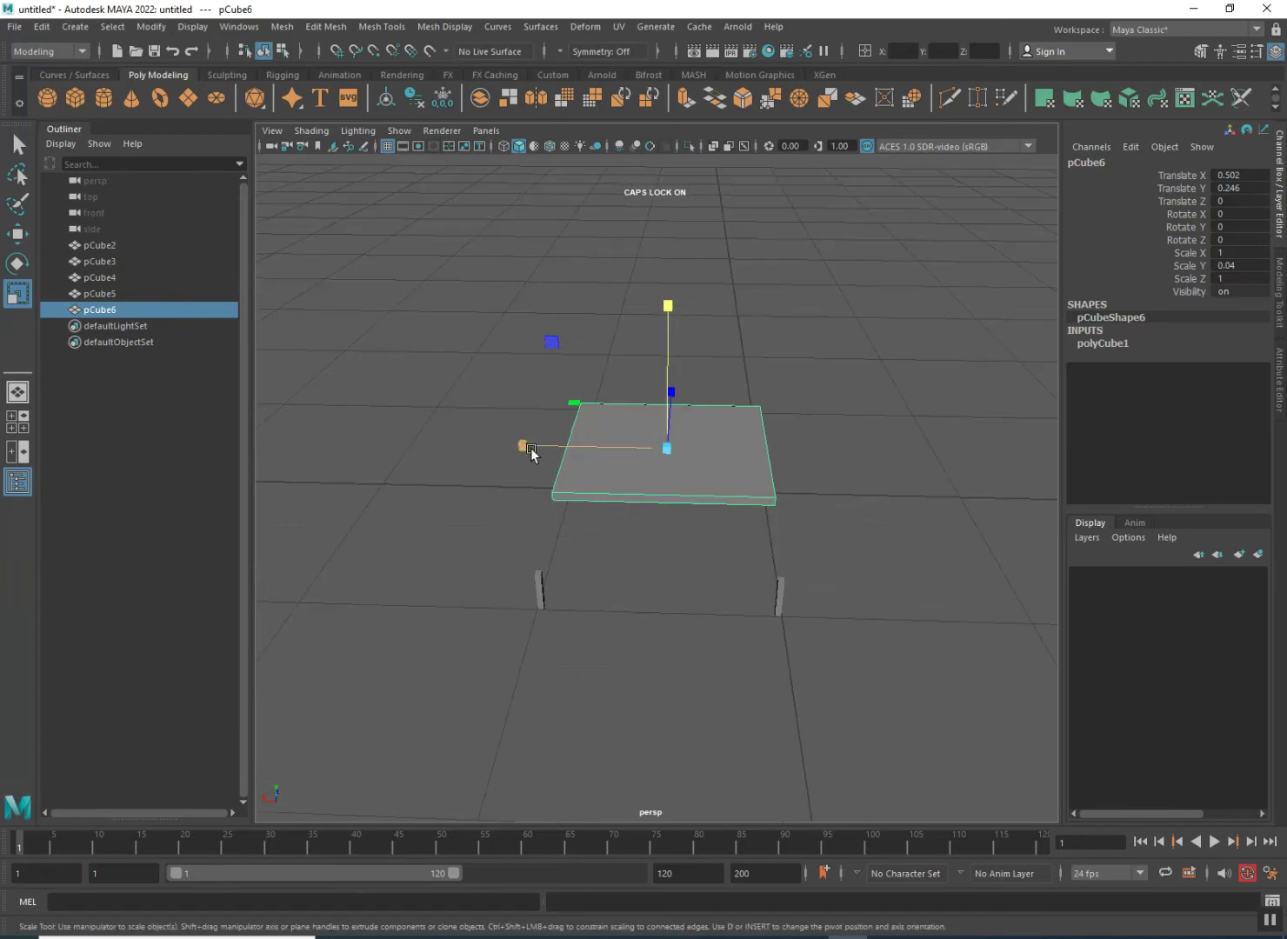
left_click_drag(519, 446, 506, 446)
left_click_drag(687, 581, 492, 551, "alt")
left_click_drag(796, 572, 575, 492, "alt")
key("w")
left_click_drag(767, 524, 737, 591)
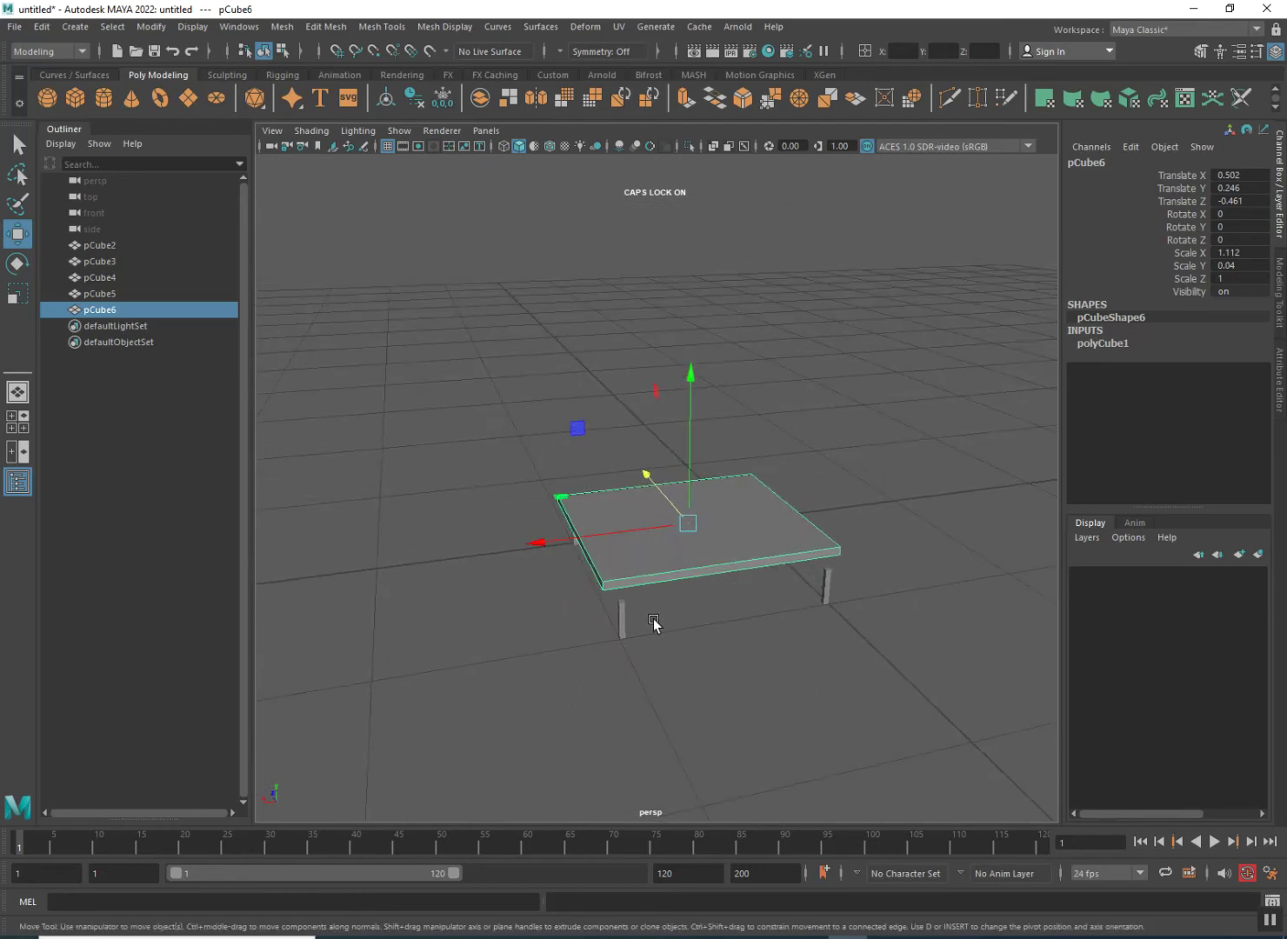
- Select the two legs on the negative Z side and move them inward to about -0.524 in Z
left_click_drag(675, 627, 765, 604, "alt")
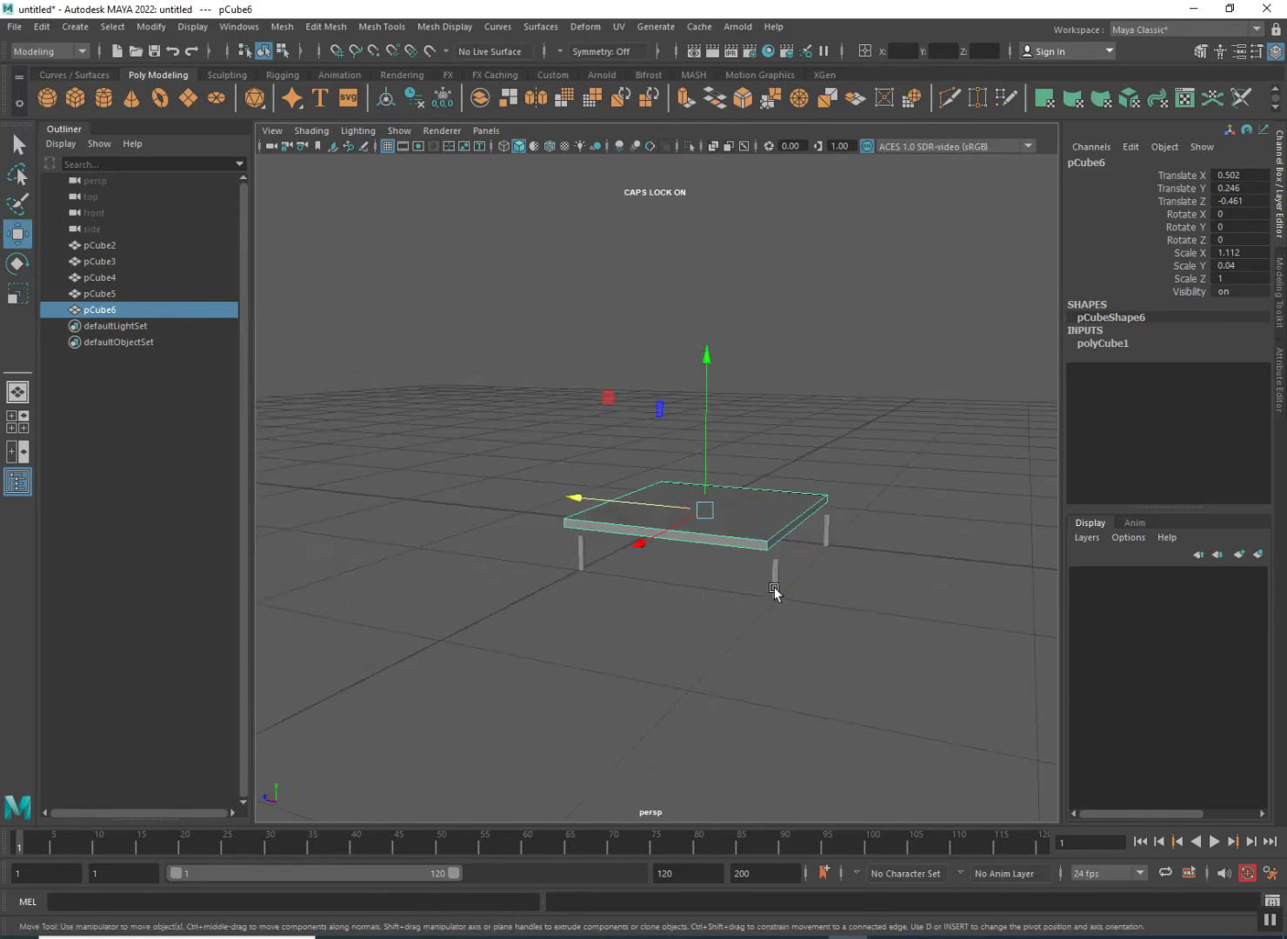
left_click(775, 587)
left_click(826, 543, "shift")
left_click_drag(706, 647, 644, 520, "alt")
scroll(662, 575, "up", 5)
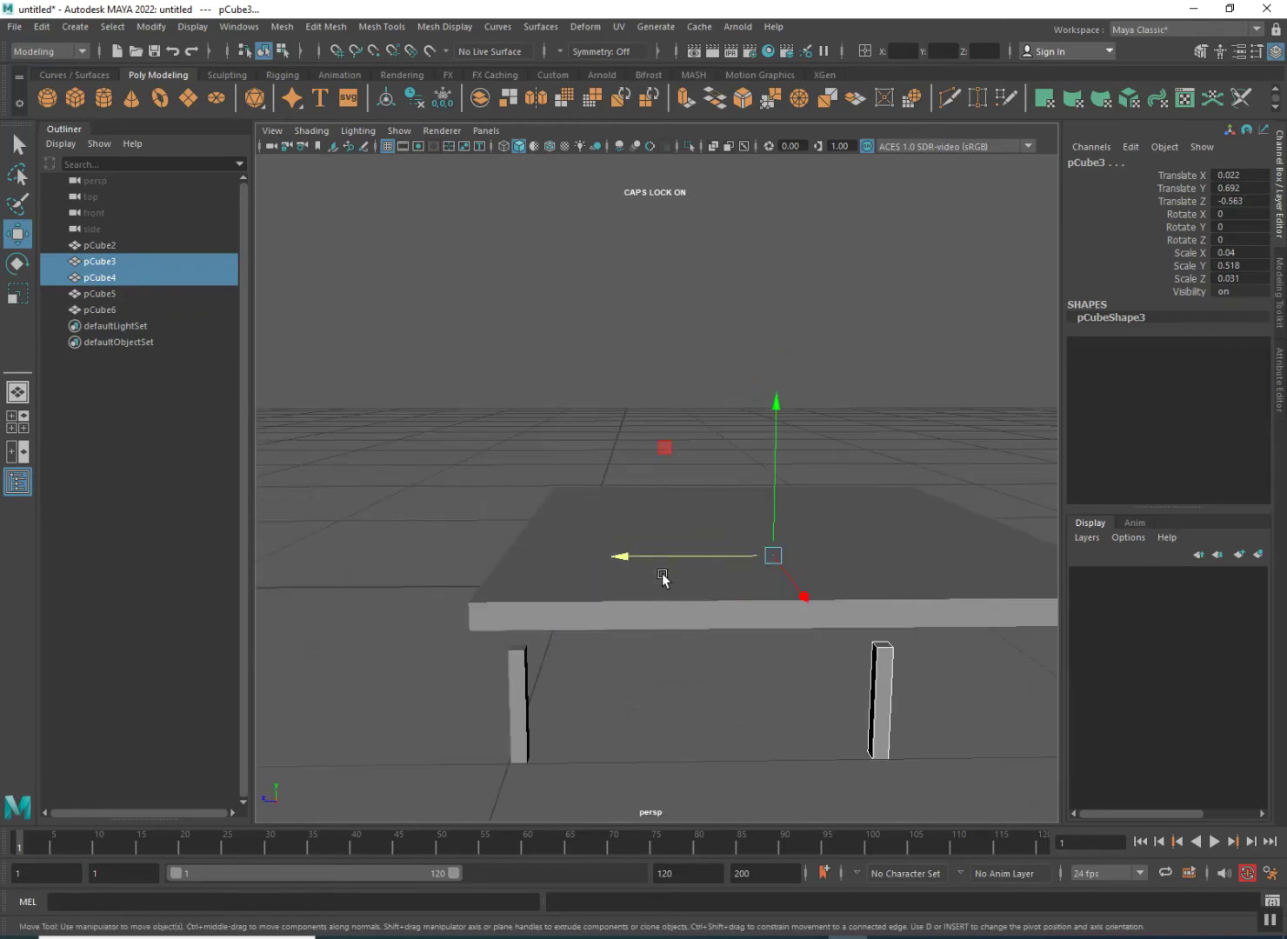
scroll(665, 577, "down", 3)
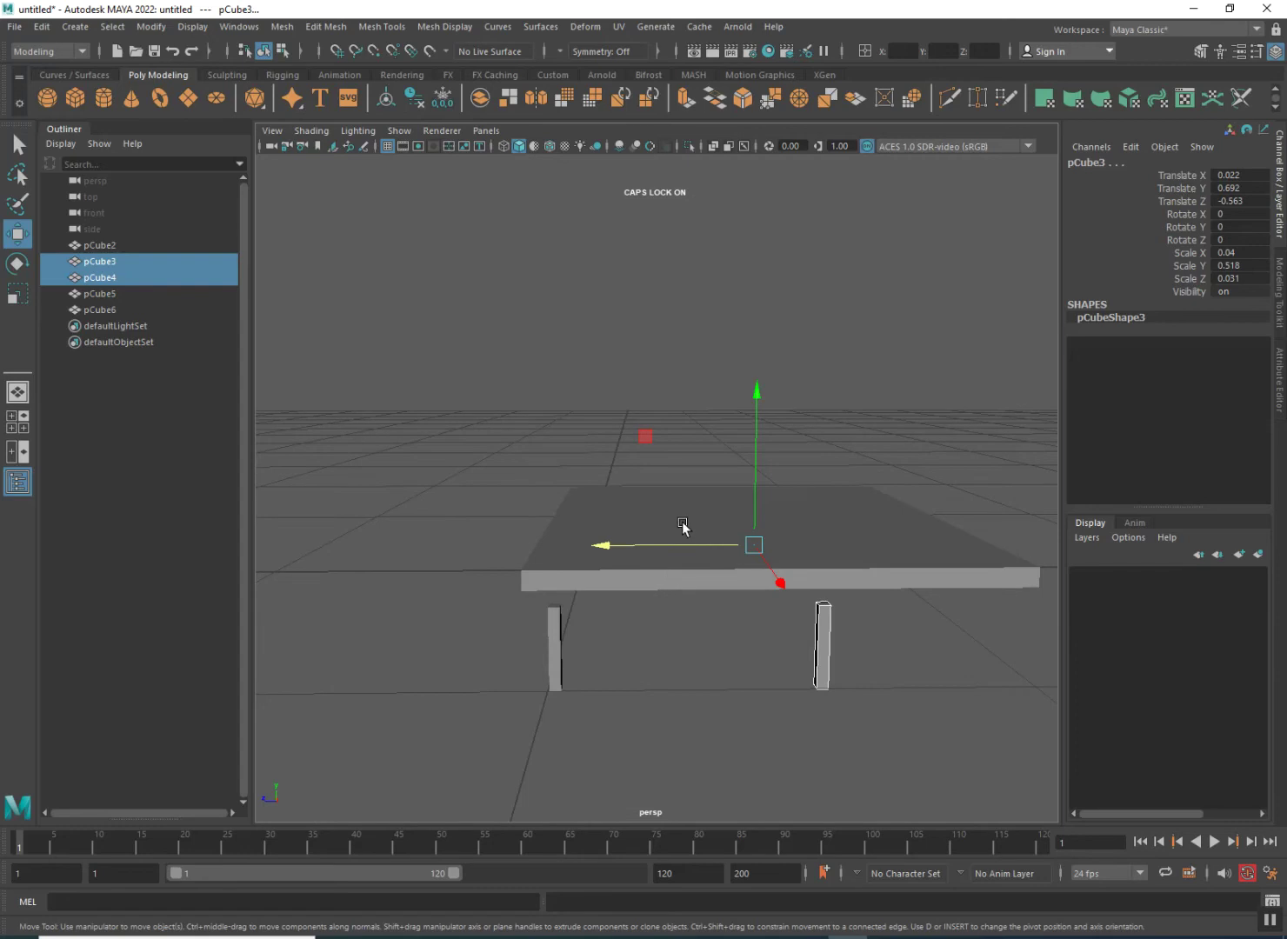
left_click_drag(684, 544, 675, 544)
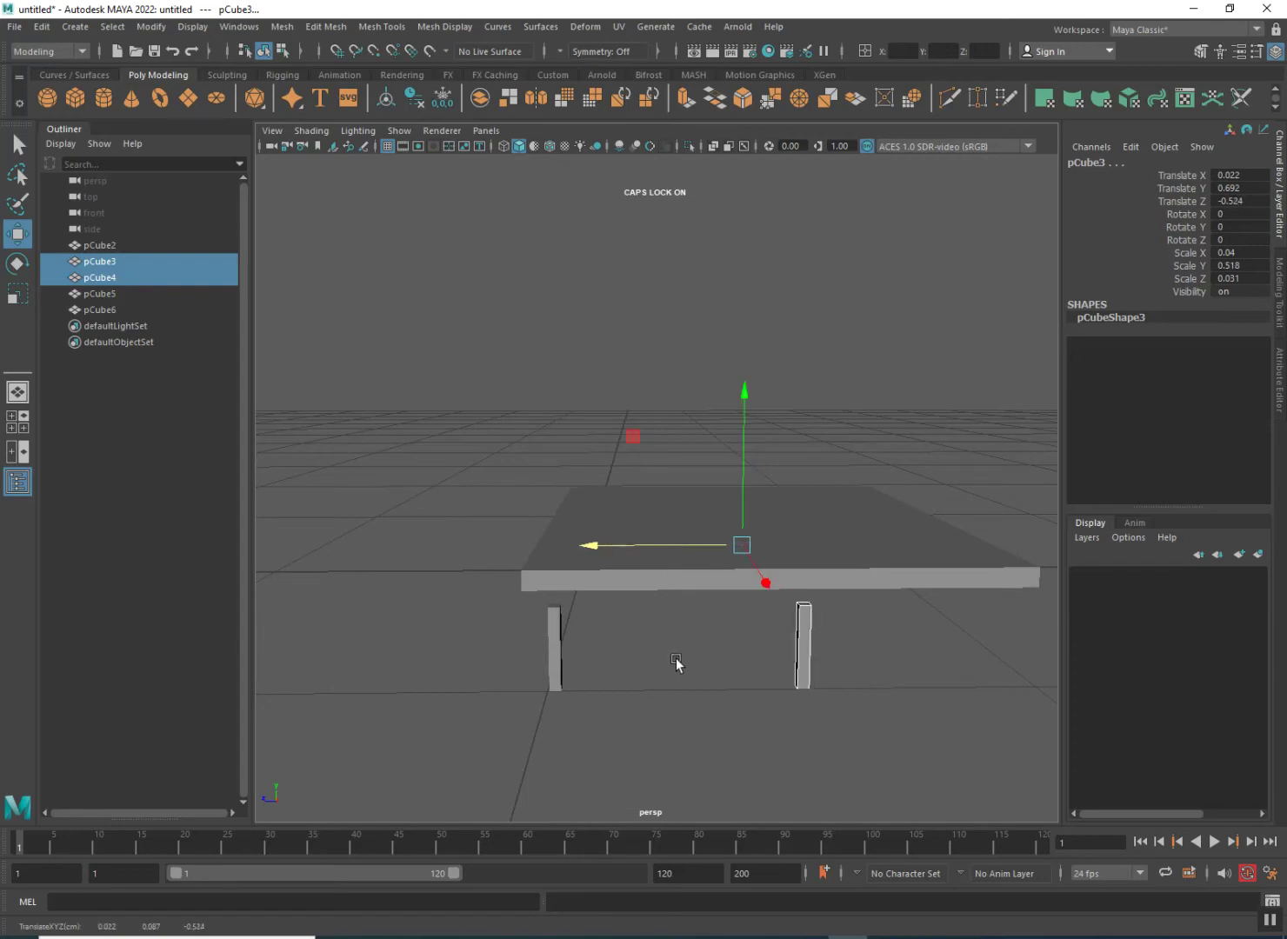
left_click_drag(676, 663, 673, 664, "alt")
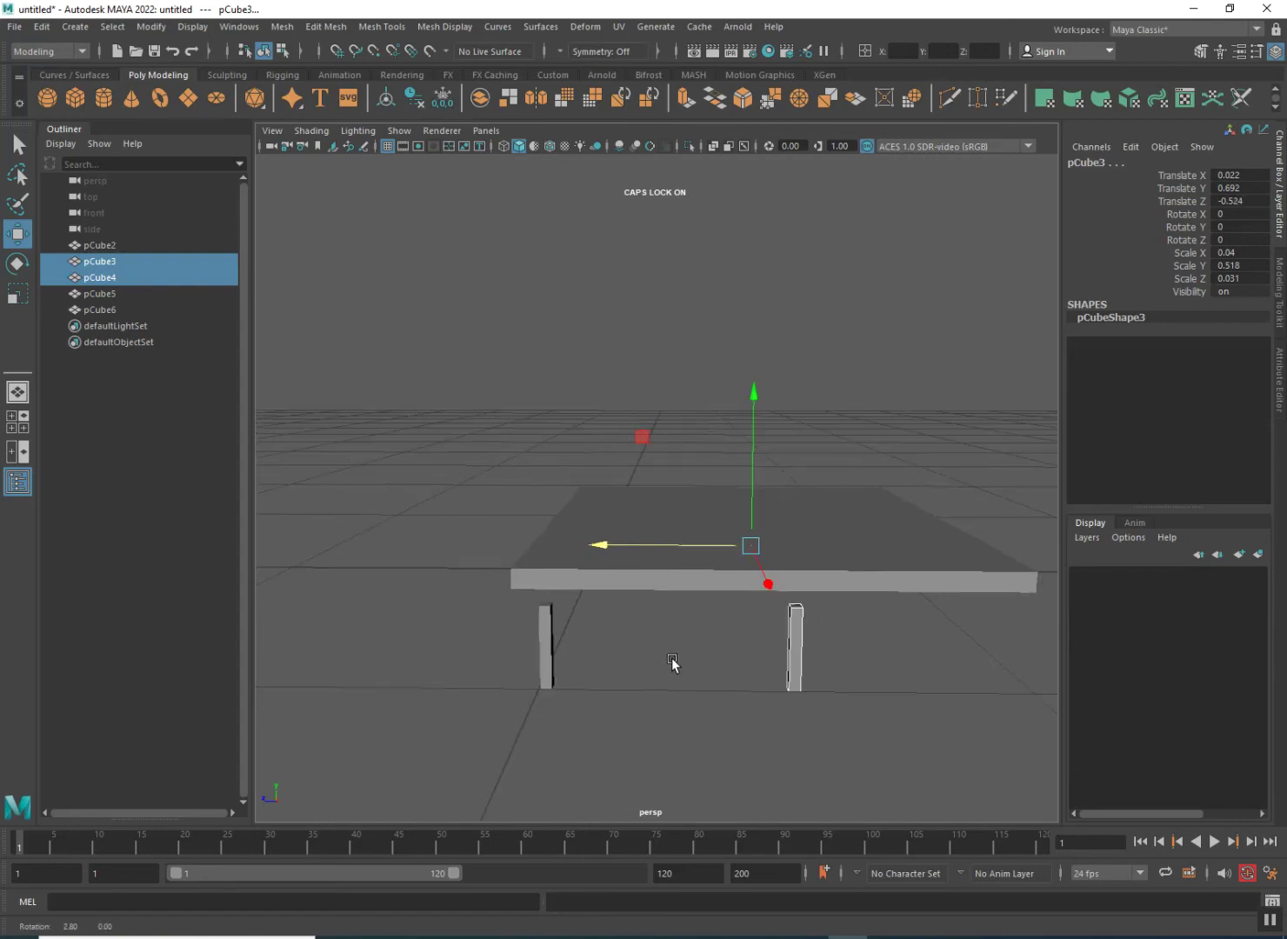
- Lower the tabletop slab onto the legs, to about 0.206 in Y
left_click(672, 508)
left_click_drag(745, 443, 577, 629)
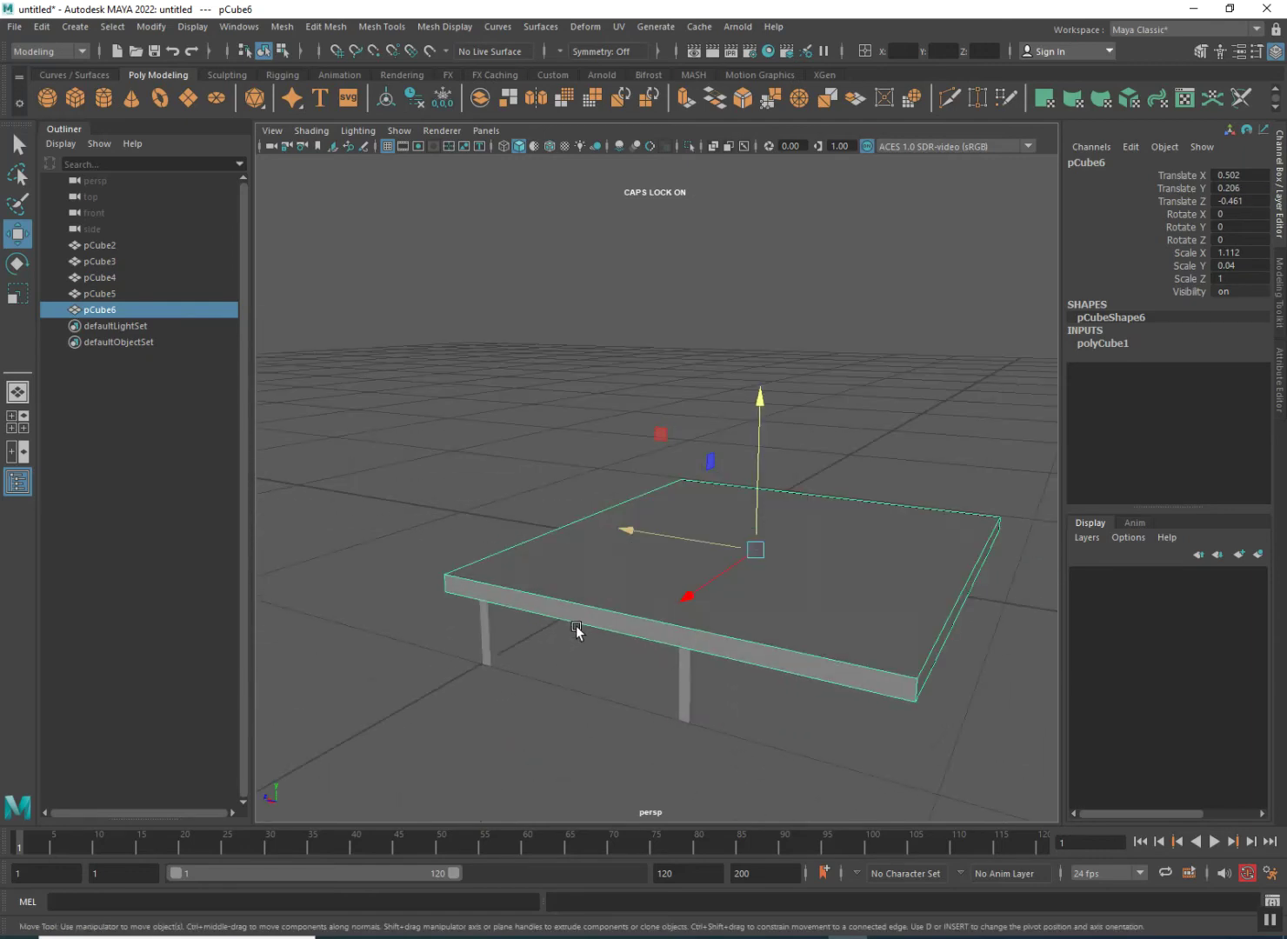
left_click_drag(690, 627, 945, 624, "alt")
- Shorten the overhanging tabletop by moving its negative Z side face inward toward the legs, and return to object mode
right_click_drag(893, 631, 894, 551)
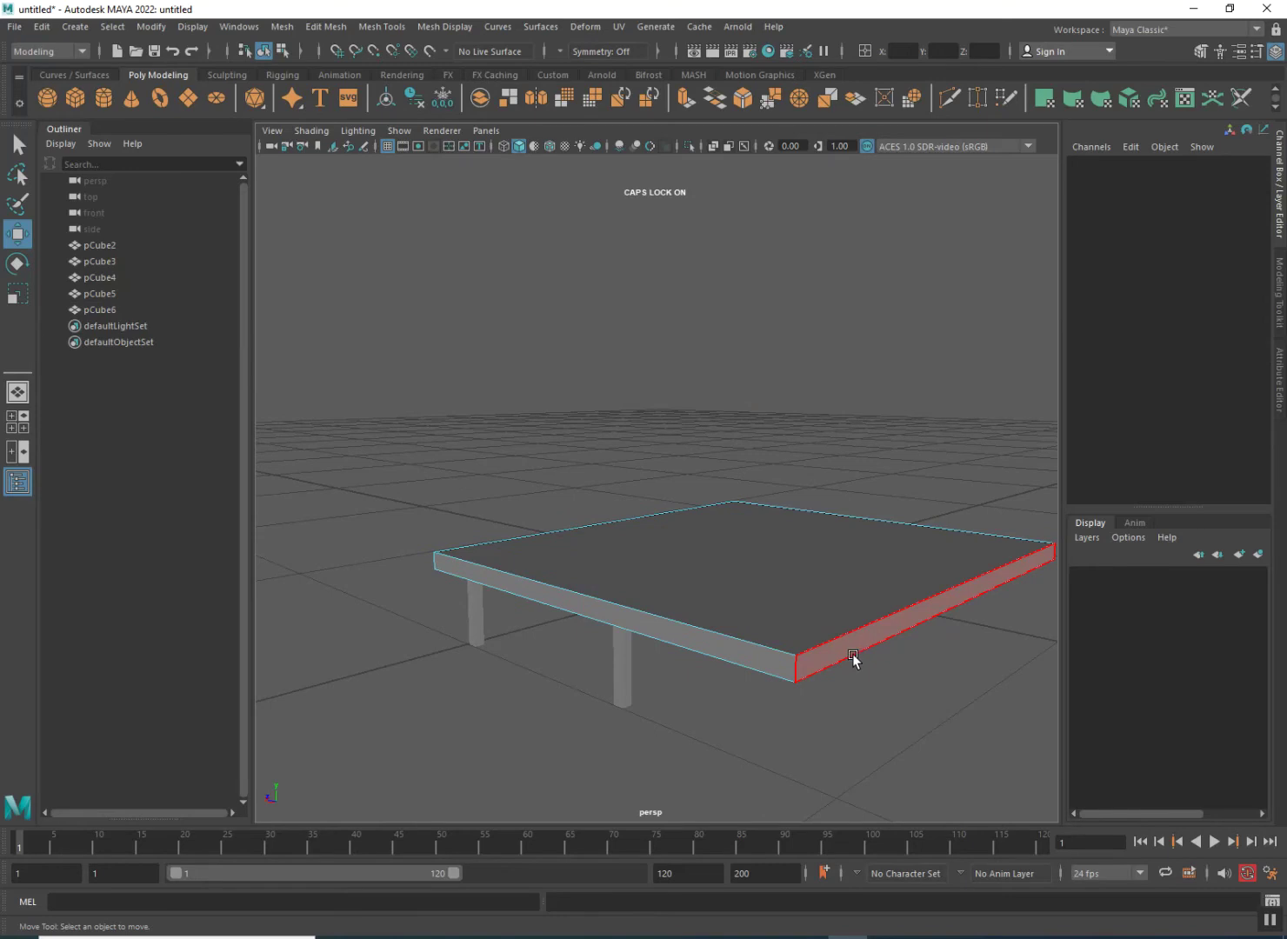
left_click(853, 653)
left_click_drag(885, 578, 770, 537)
left_click_drag(671, 637, 805, 605, "alt")
left_click_drag(531, 556, 603, 647)
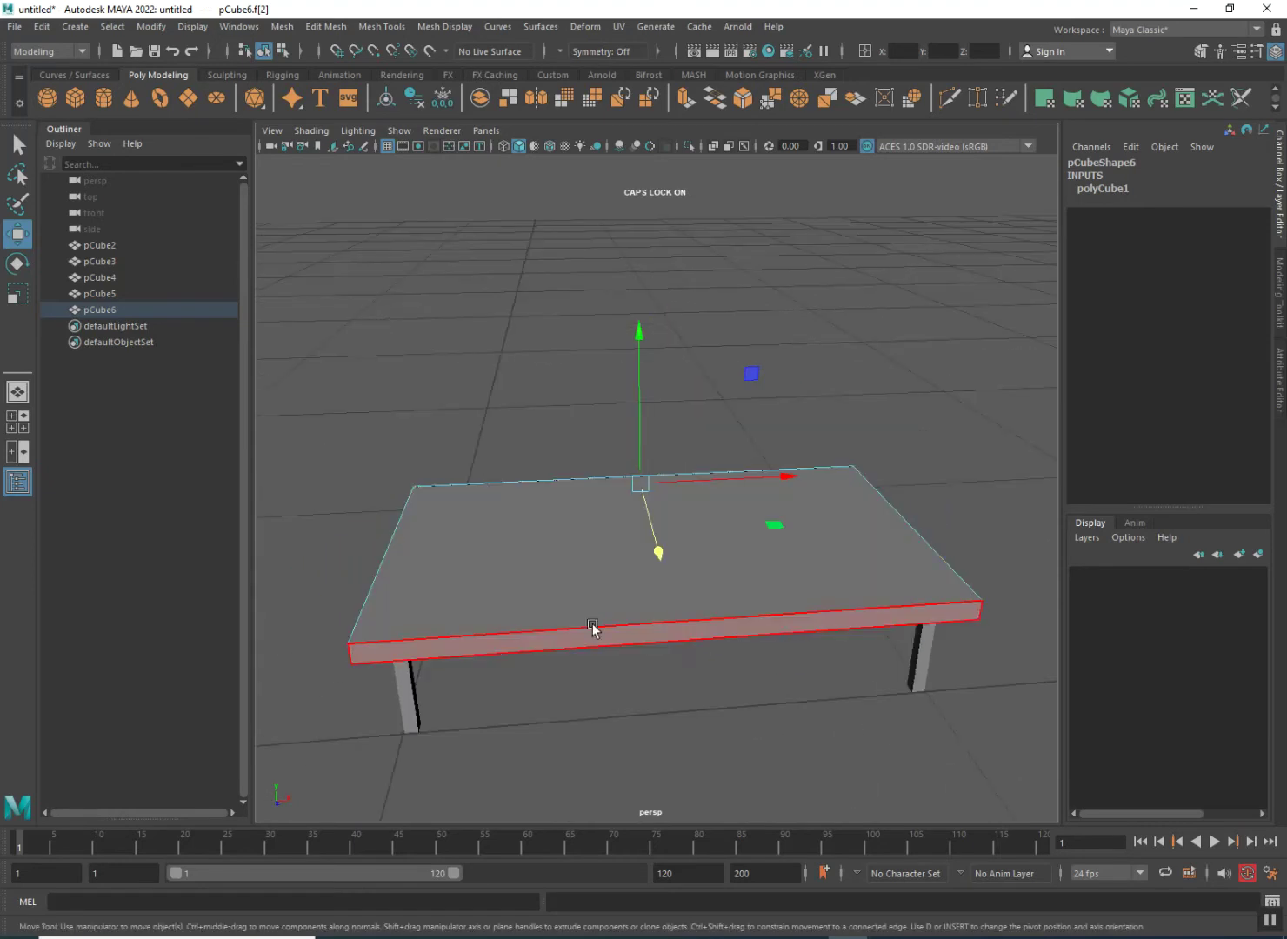
right_click(583, 597)
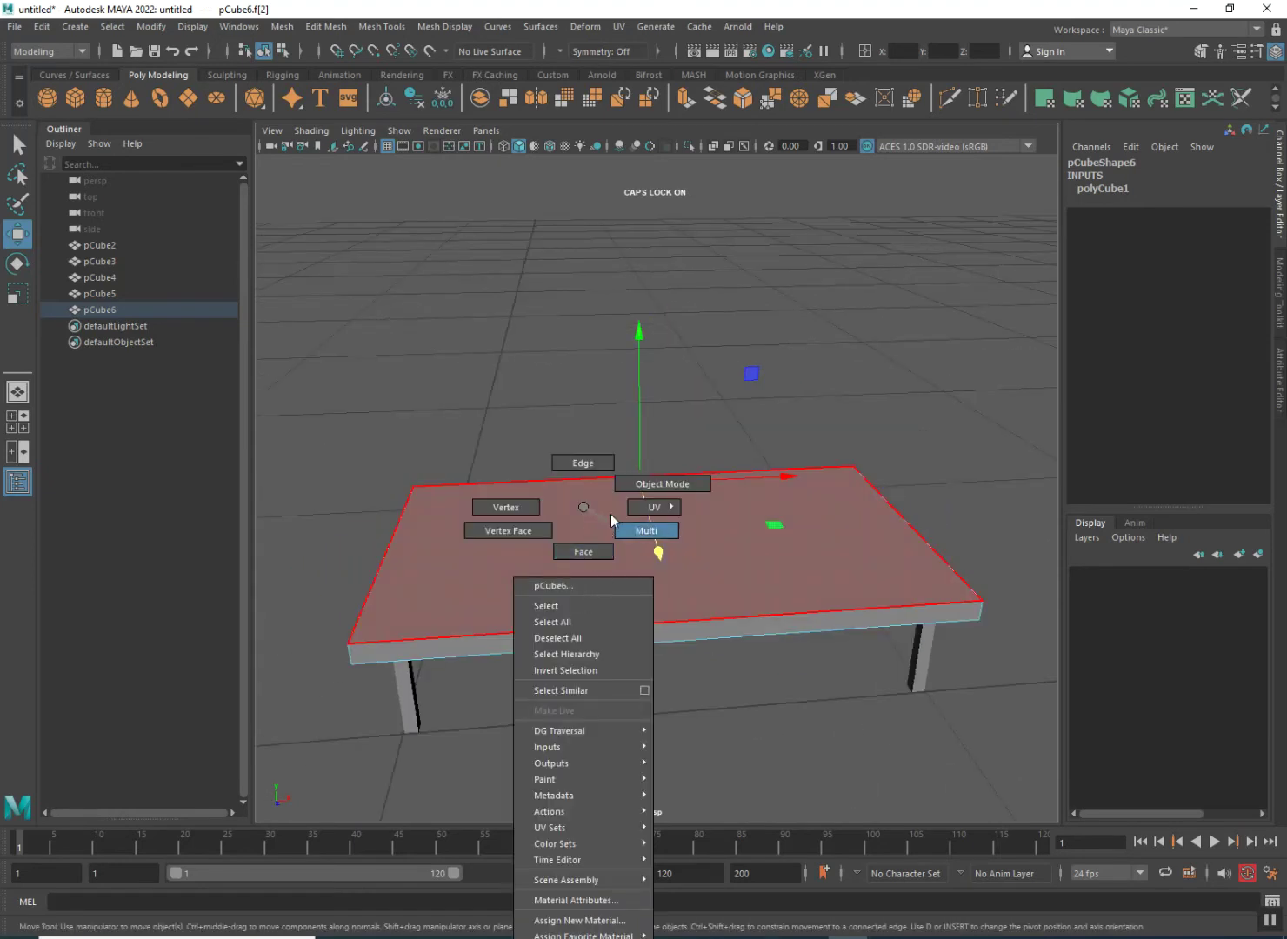
left_click(627, 486)
left_click(634, 701)
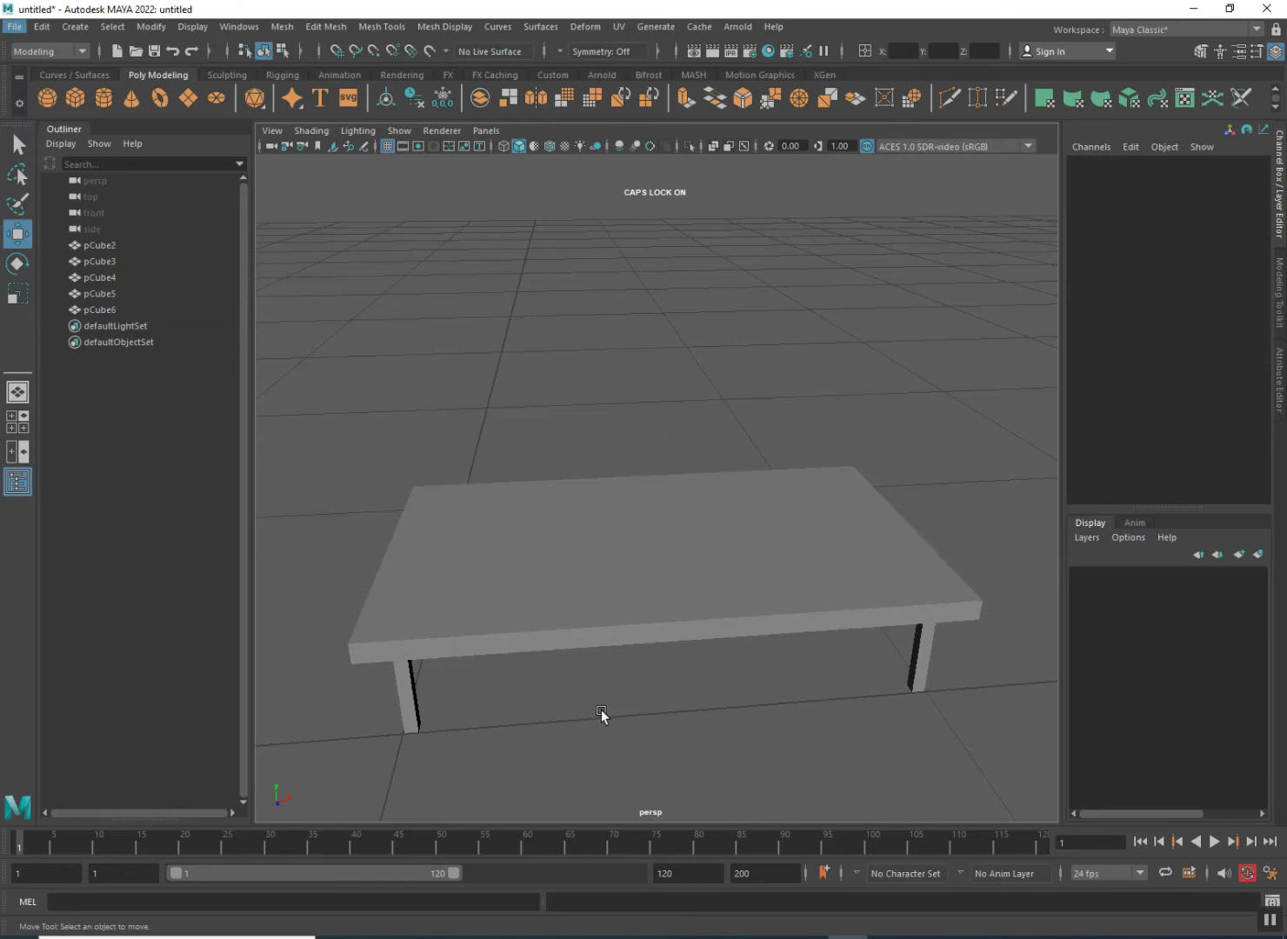
- Duplicate the tabletop upward to about 0.311 in Y and scale the copy down uniformly to about 1.004 × 0.036 × 0.903
left_click_drag(636, 704, 726, 629, "alt")
left_click(671, 587)
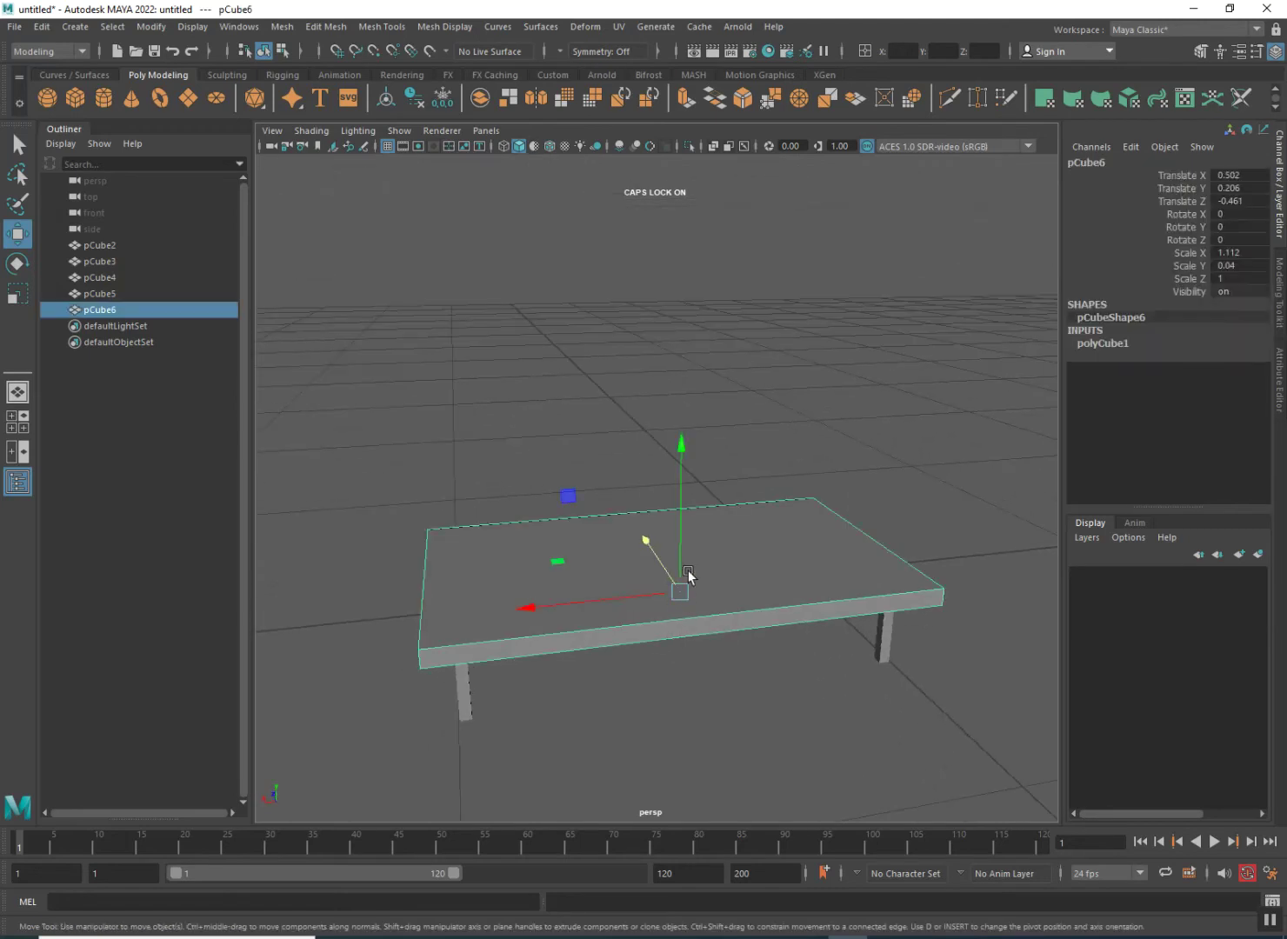
left_click_drag(679, 551, 682, 505, "shift")
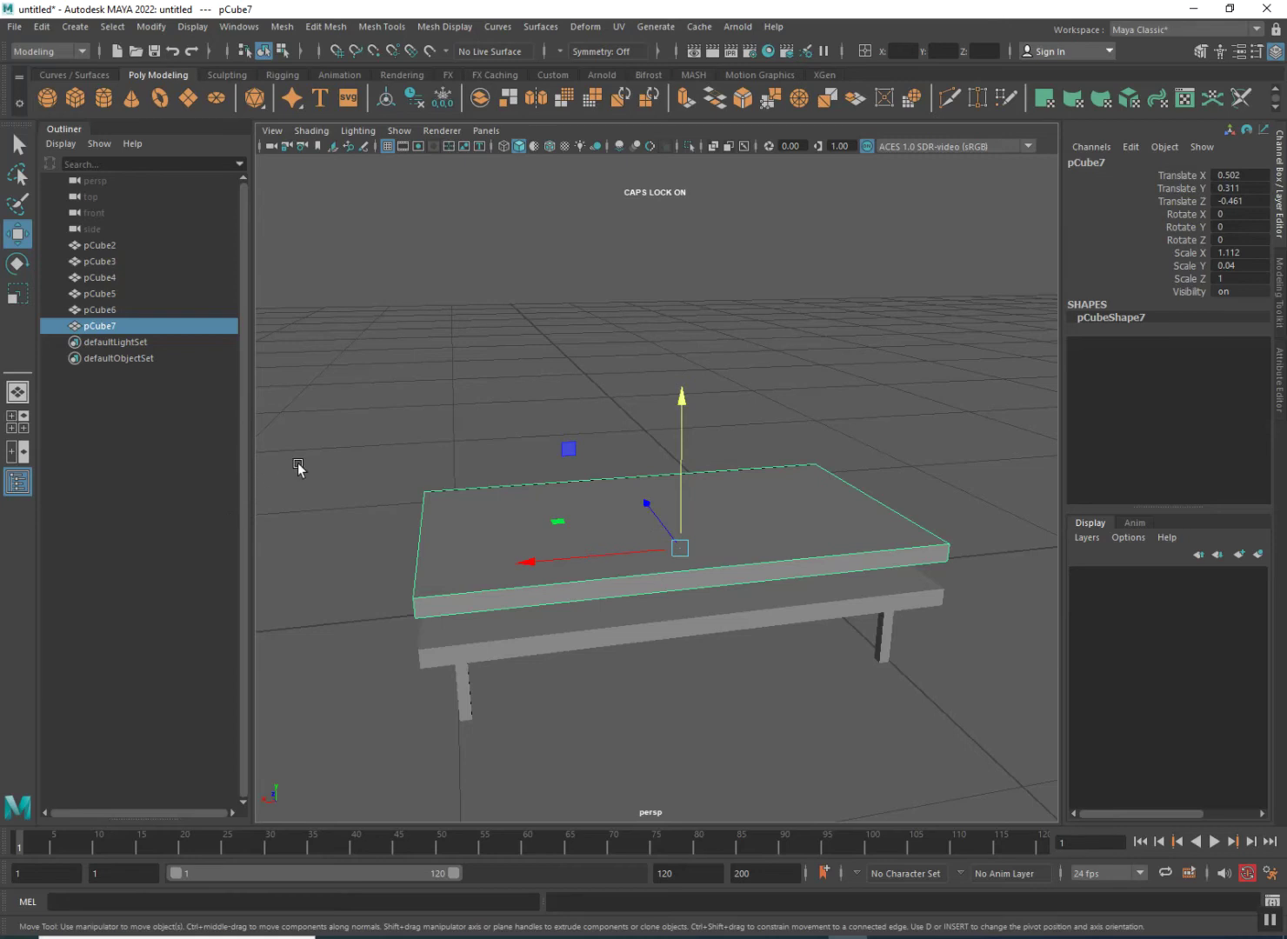
left_click(16, 299)
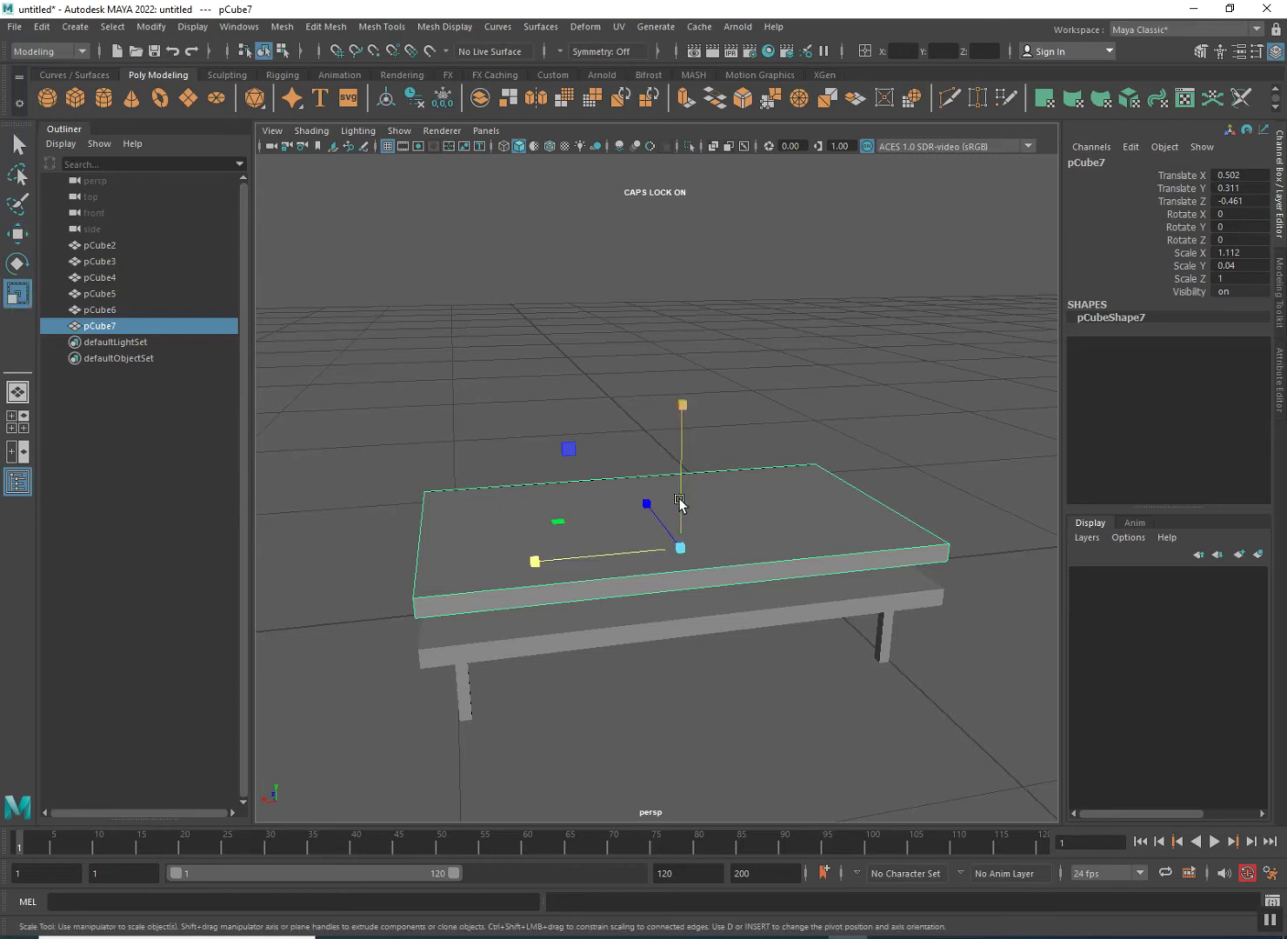
left_click_drag(683, 547, 453, 486)
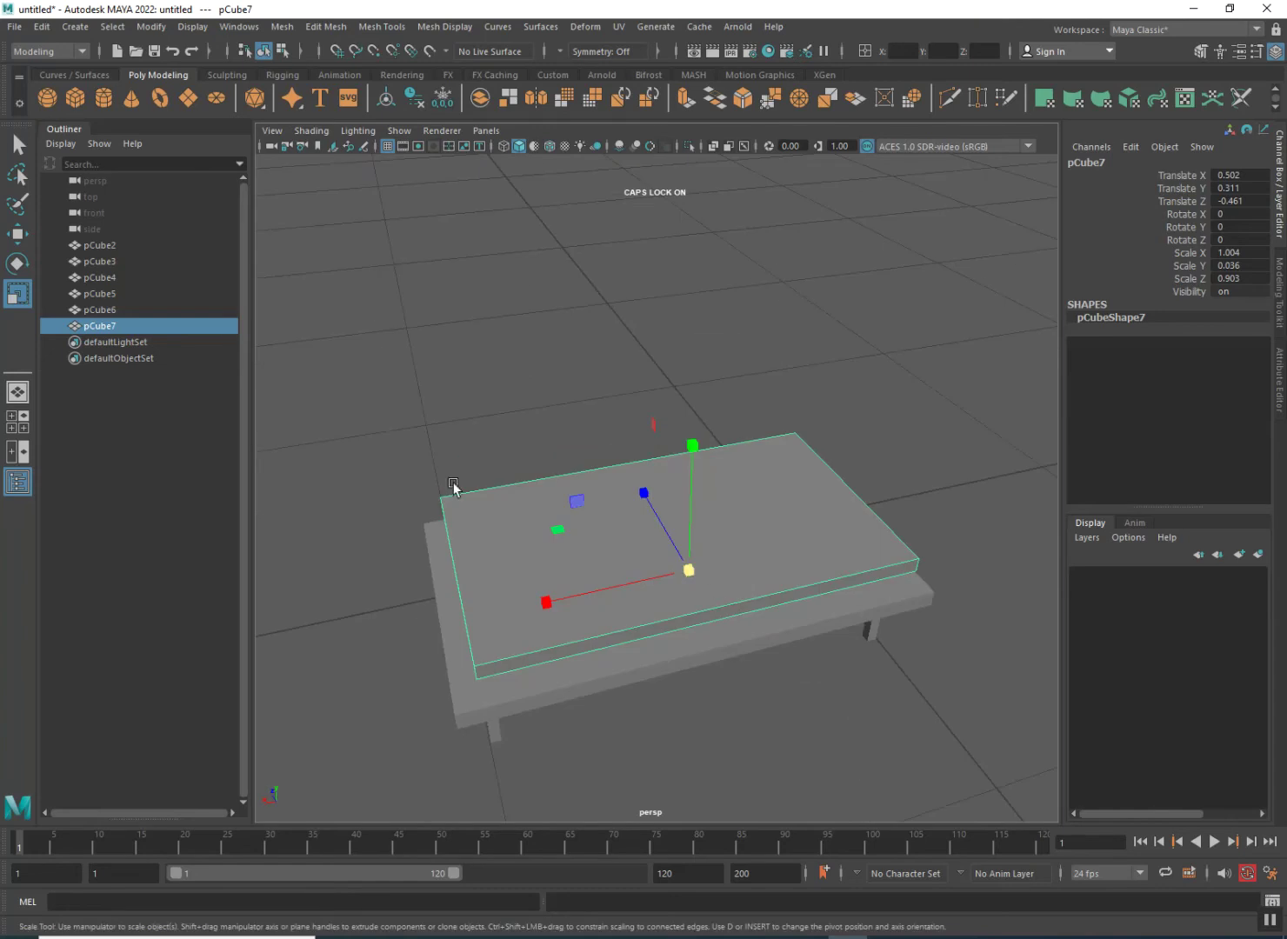
- Lower the smaller copy onto the tabletop to about 0.225 in Y and center it at about -0.445 in Z
left_click(19, 236)
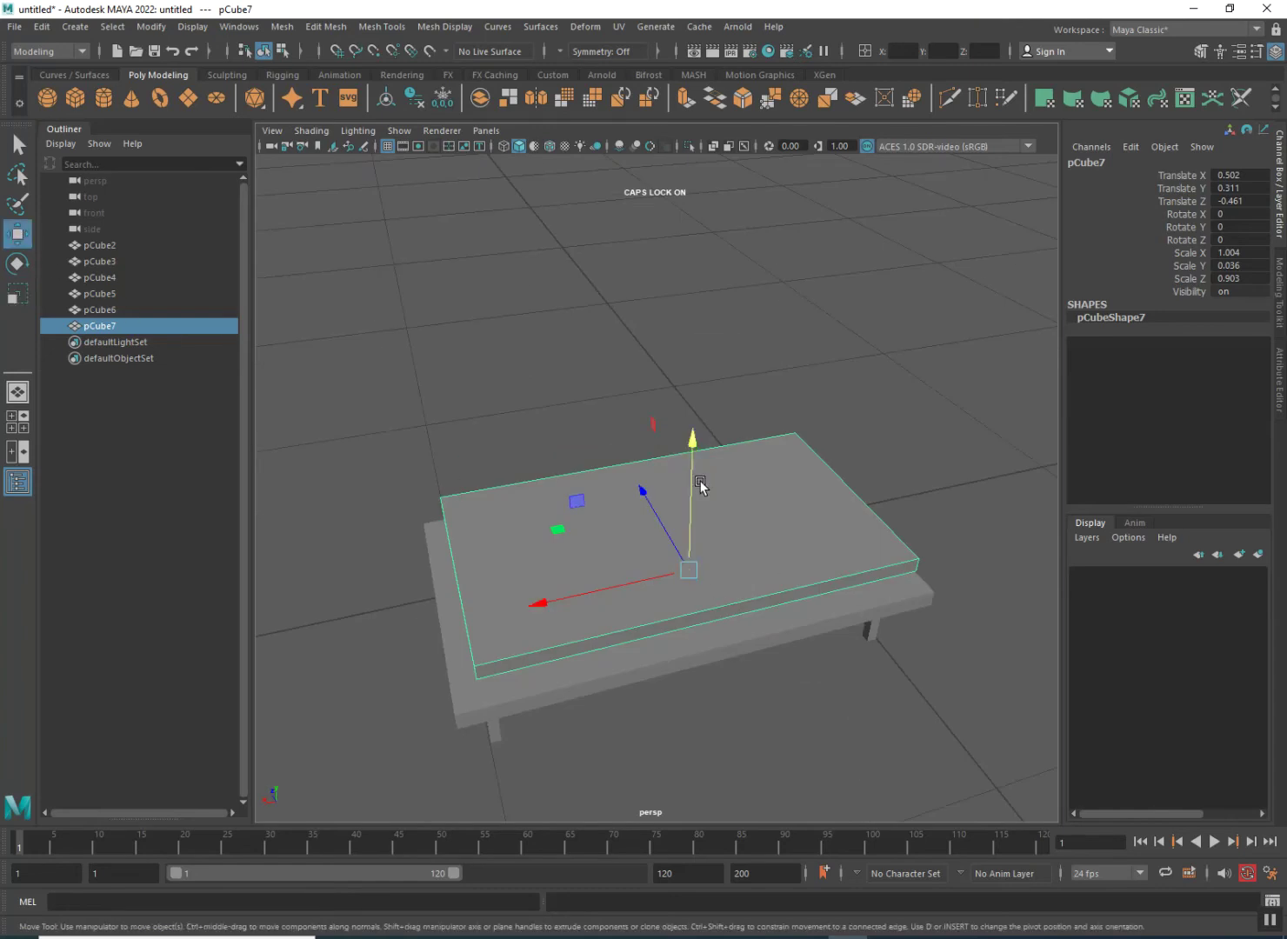
left_click_drag(694, 471, 700, 525)
left_click_drag(686, 518, 807, 623)
left_click_drag(690, 541, 681, 535)
left_click_drag(700, 600, 646, 564, "alt")
scroll(705, 613, "up", 3)
scroll(741, 589, "down", 1)
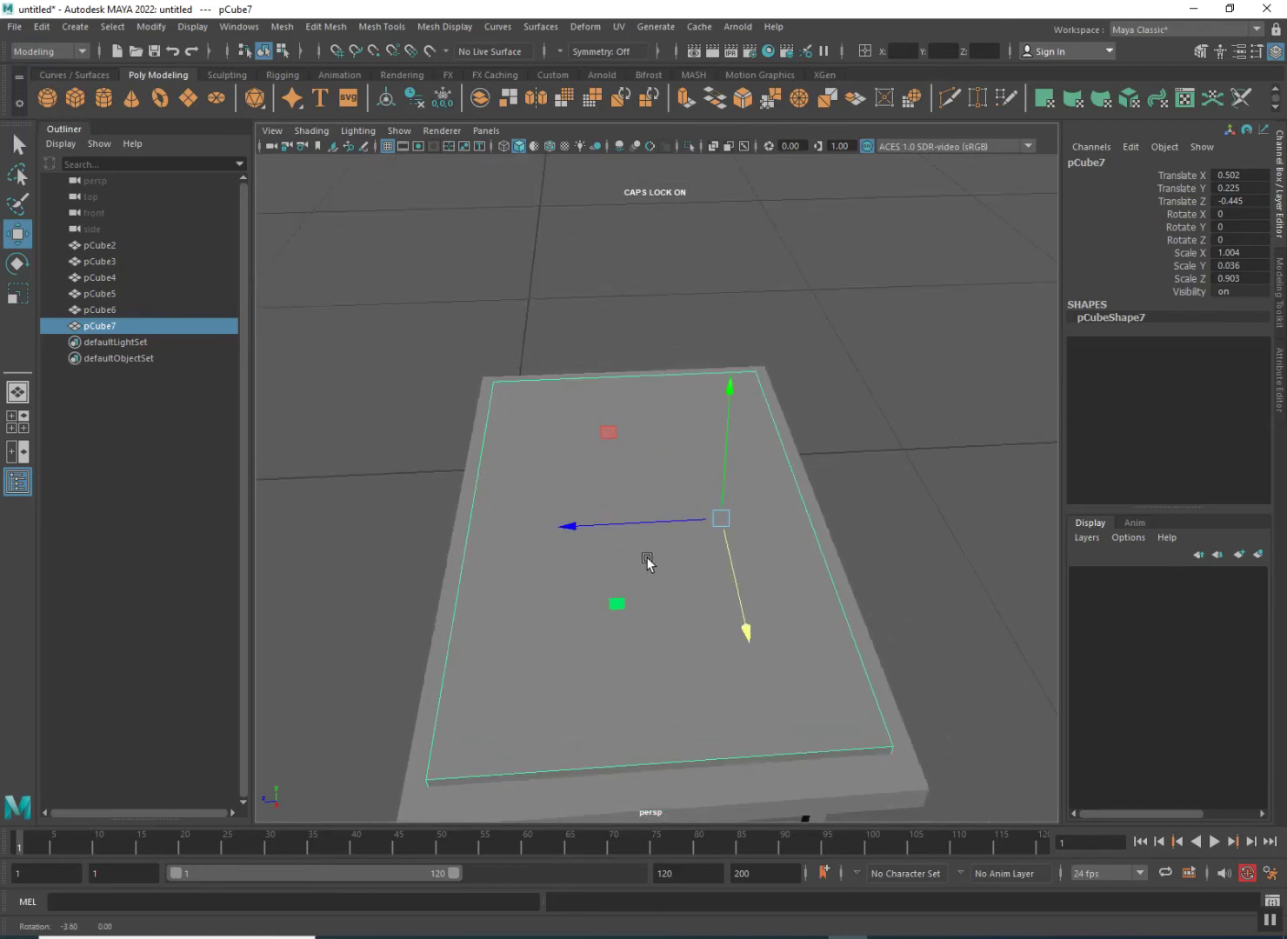
- In face mode, move the upper panel's positive Z side face slightly inward along Z
left_click_drag(520, 587, 594, 565, "alt")
right_click(595, 565)
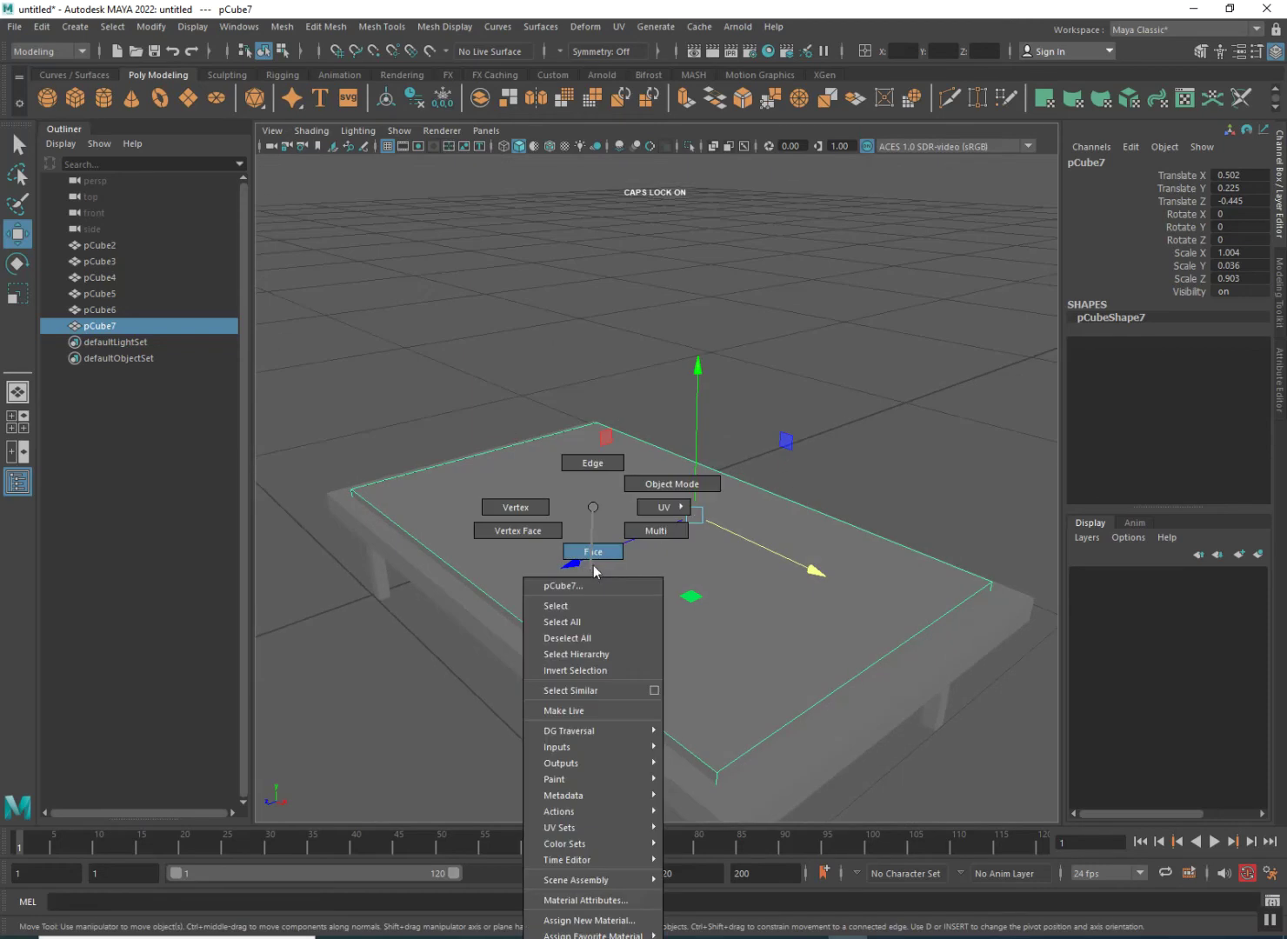
left_click(593, 552)
left_click(536, 643)
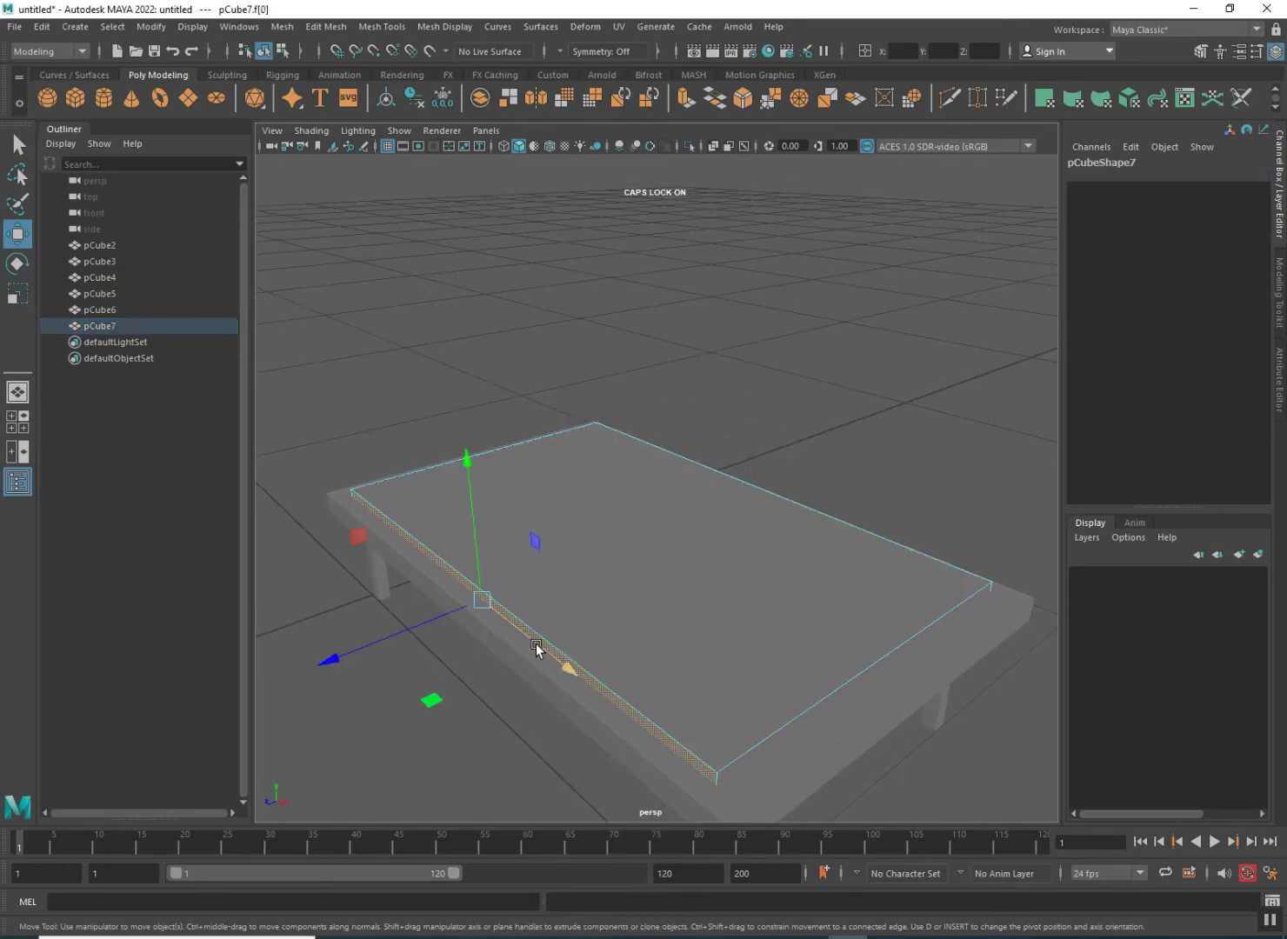
left_click_drag(420, 618, 430, 616)
- Move the upper panel's negative Z side face slightly inward to about -0.592 in Z, and return to object mode
left_click_drag(583, 648, 404, 625, "alt")
left_click(642, 638)
left_click_drag(510, 632, 566, 648, "alt")
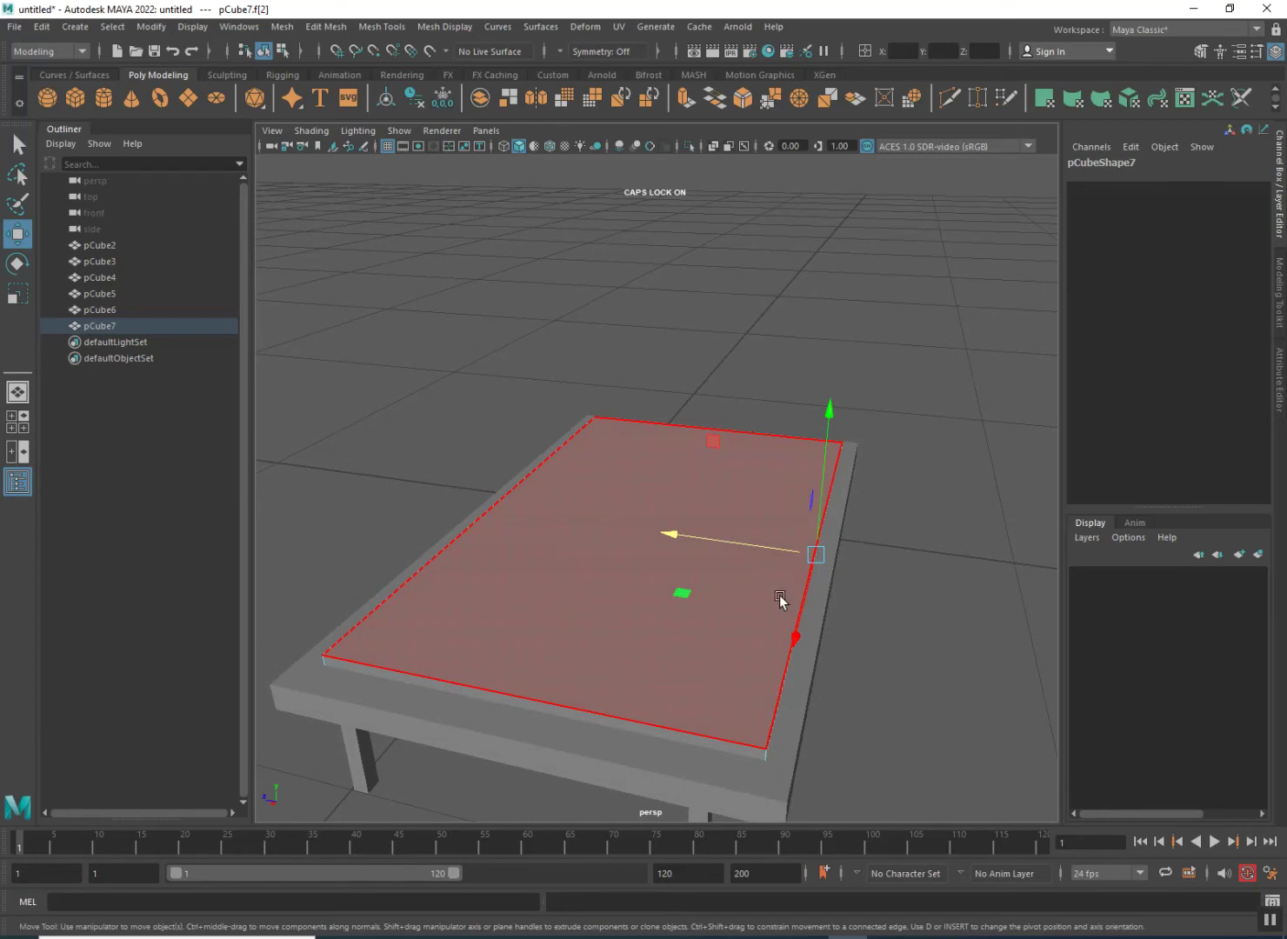
left_click_drag(770, 567, 765, 551)
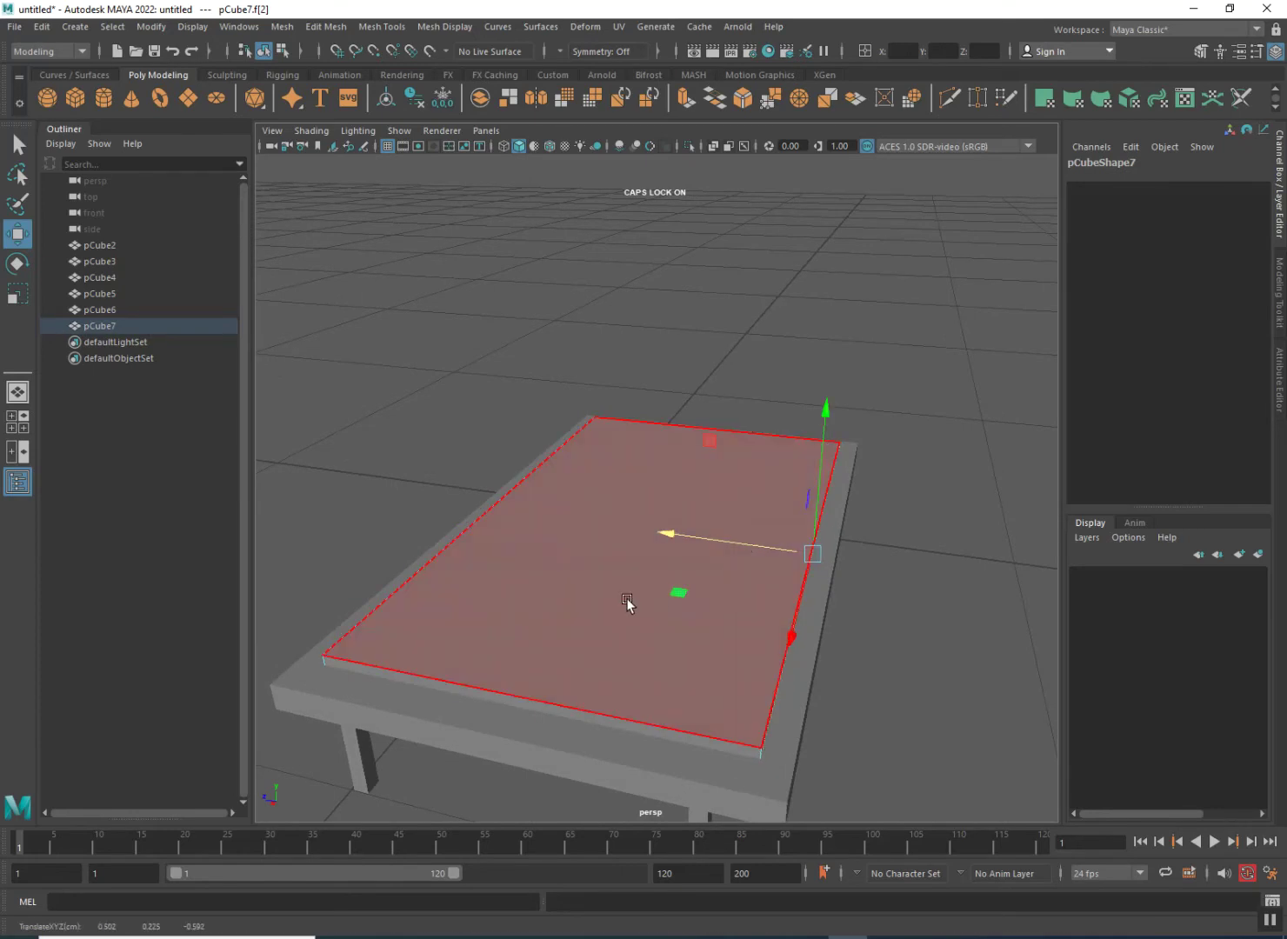
right_click_drag(627, 507, 638, 563)
right_click_drag(681, 506, 690, 481)
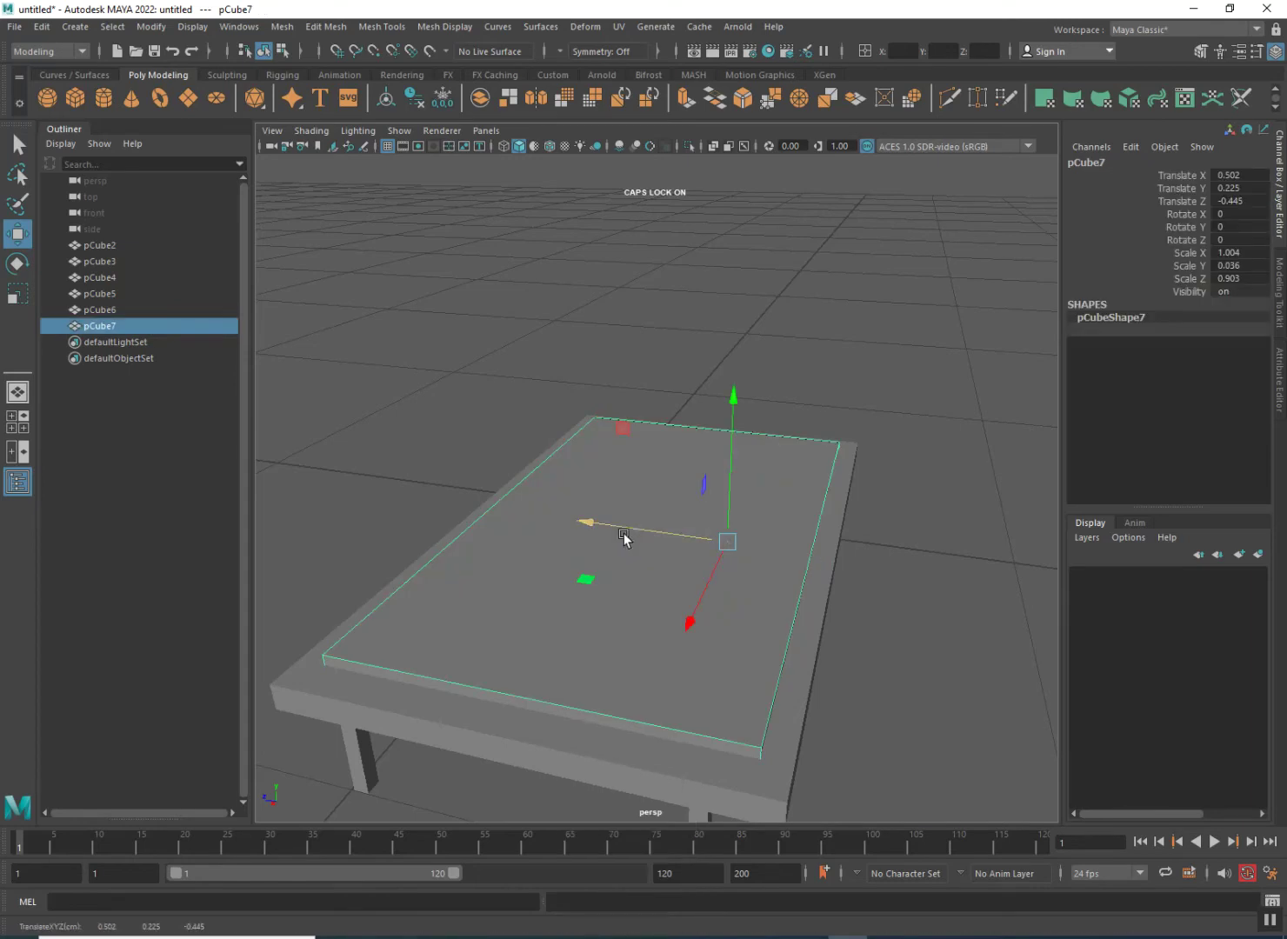
- Duplicate the upper panel along Y, placing the copy at about 0.75, and reselect the original panel
mouse_move(637, 667)
left_mouse_down("alt")
mouse_move(878, 698)
mouse_move(675, 690)
mouse_move(761, 628)
mouse_move(606, 663)
mouse_move(623, 657)
left_mouse_up("alt")
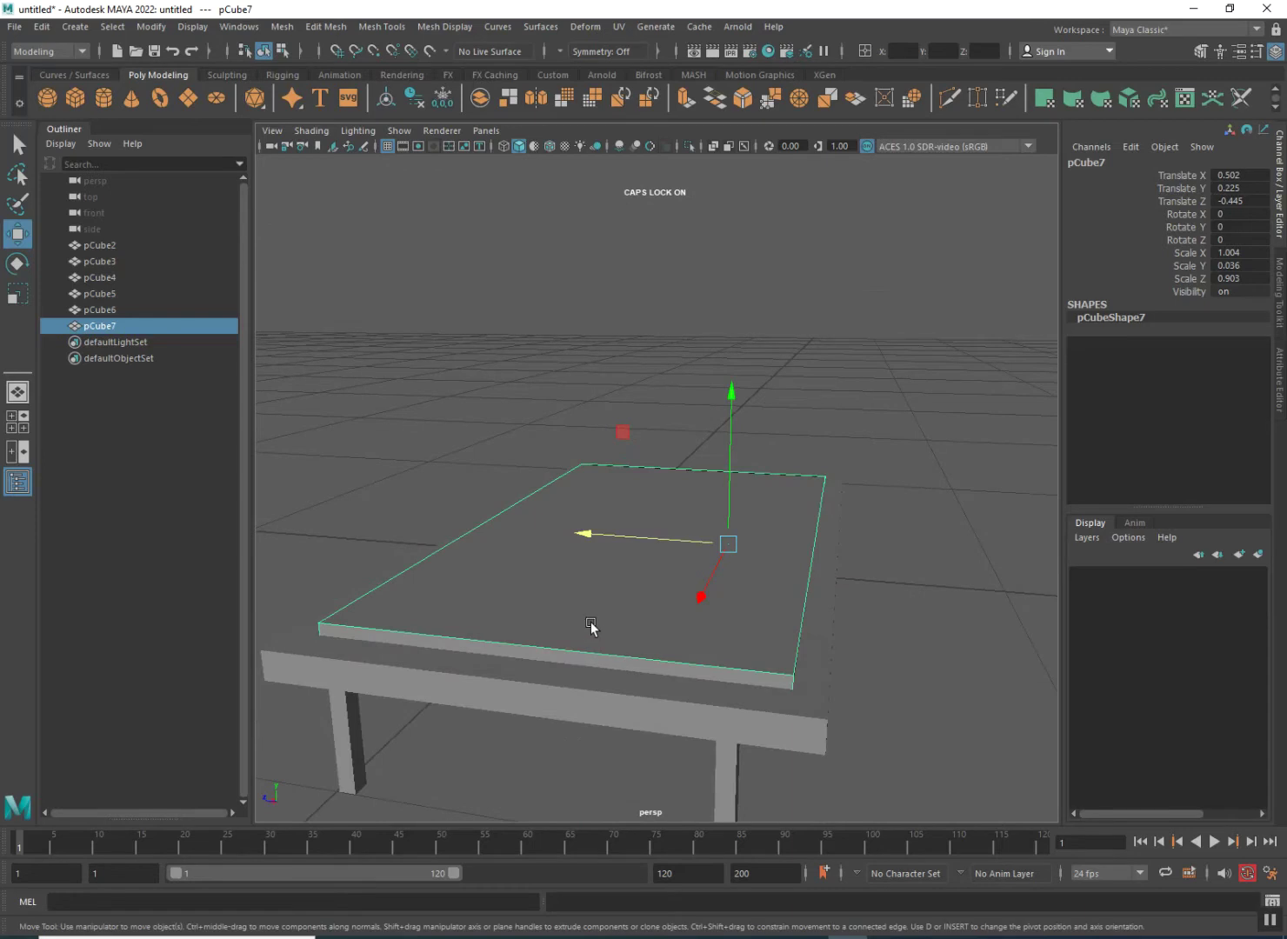
mouse_move(729, 523)
left_mouse_down("shift")
mouse_move(735, 395)
mouse_move(780, 177)
left_mouse_up("shift")
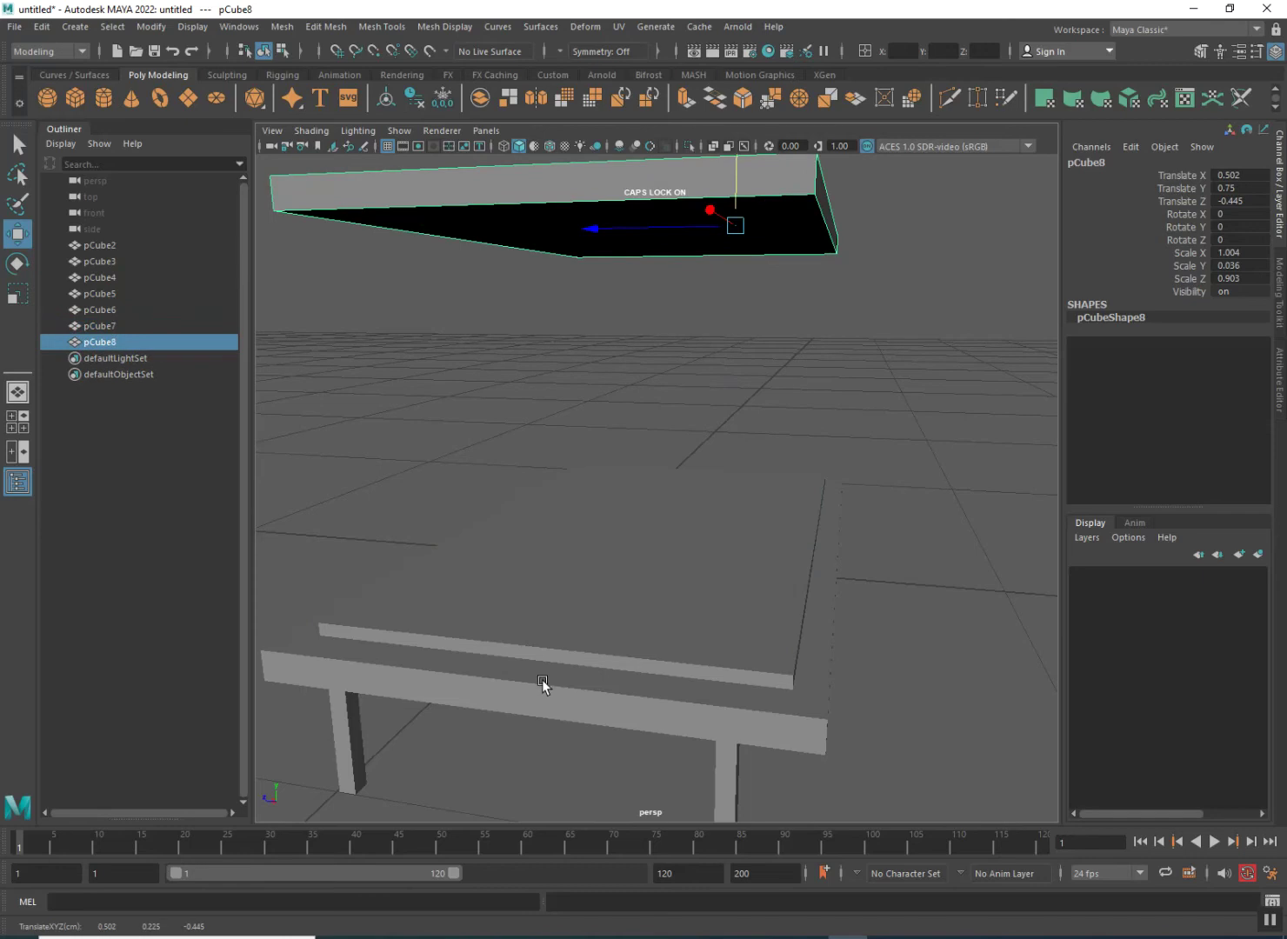
left_click(579, 603)
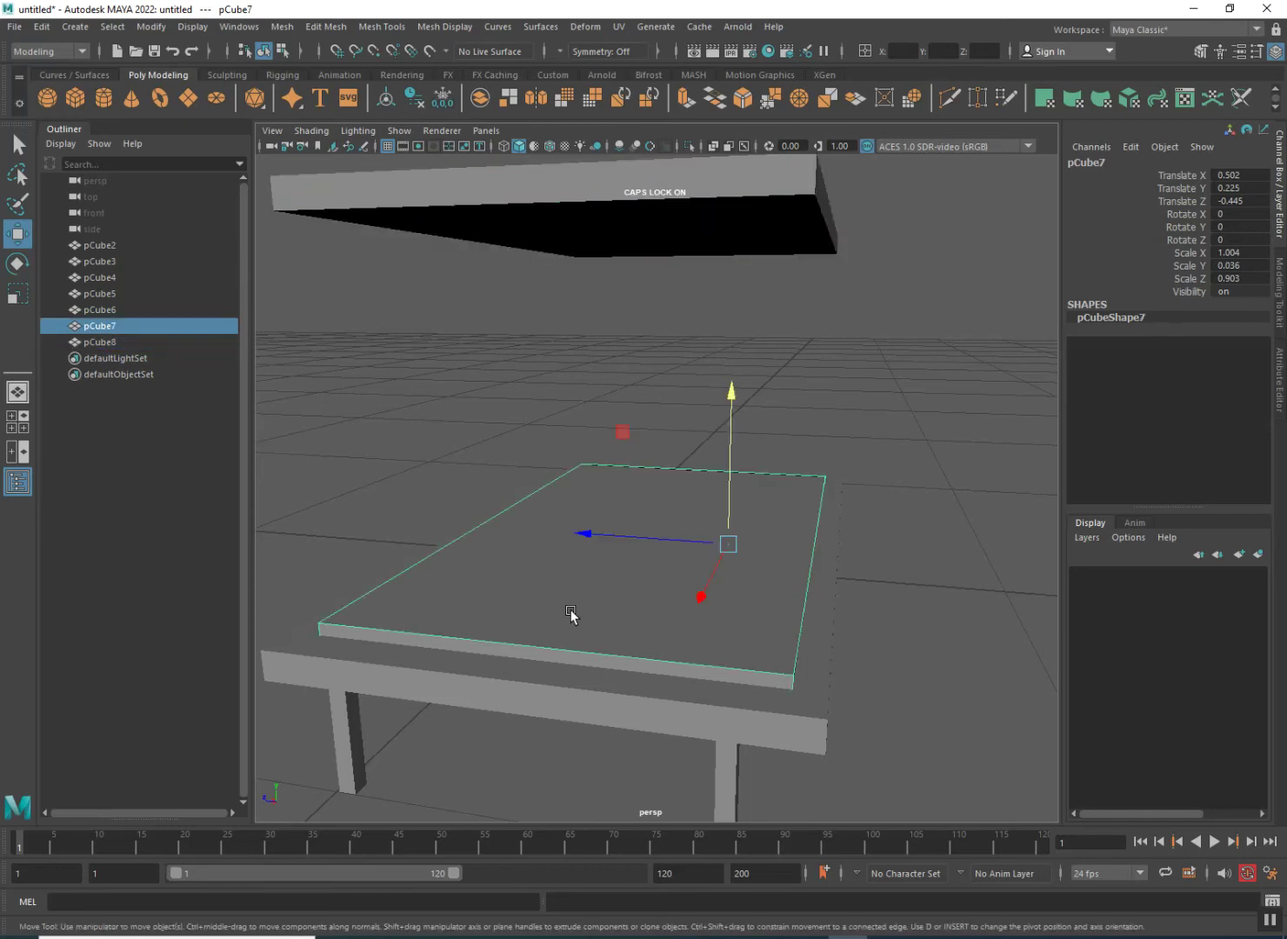
- Scale the panel resting on the tabletop to about 0.244 in Y so it passes through the slab
key("r")
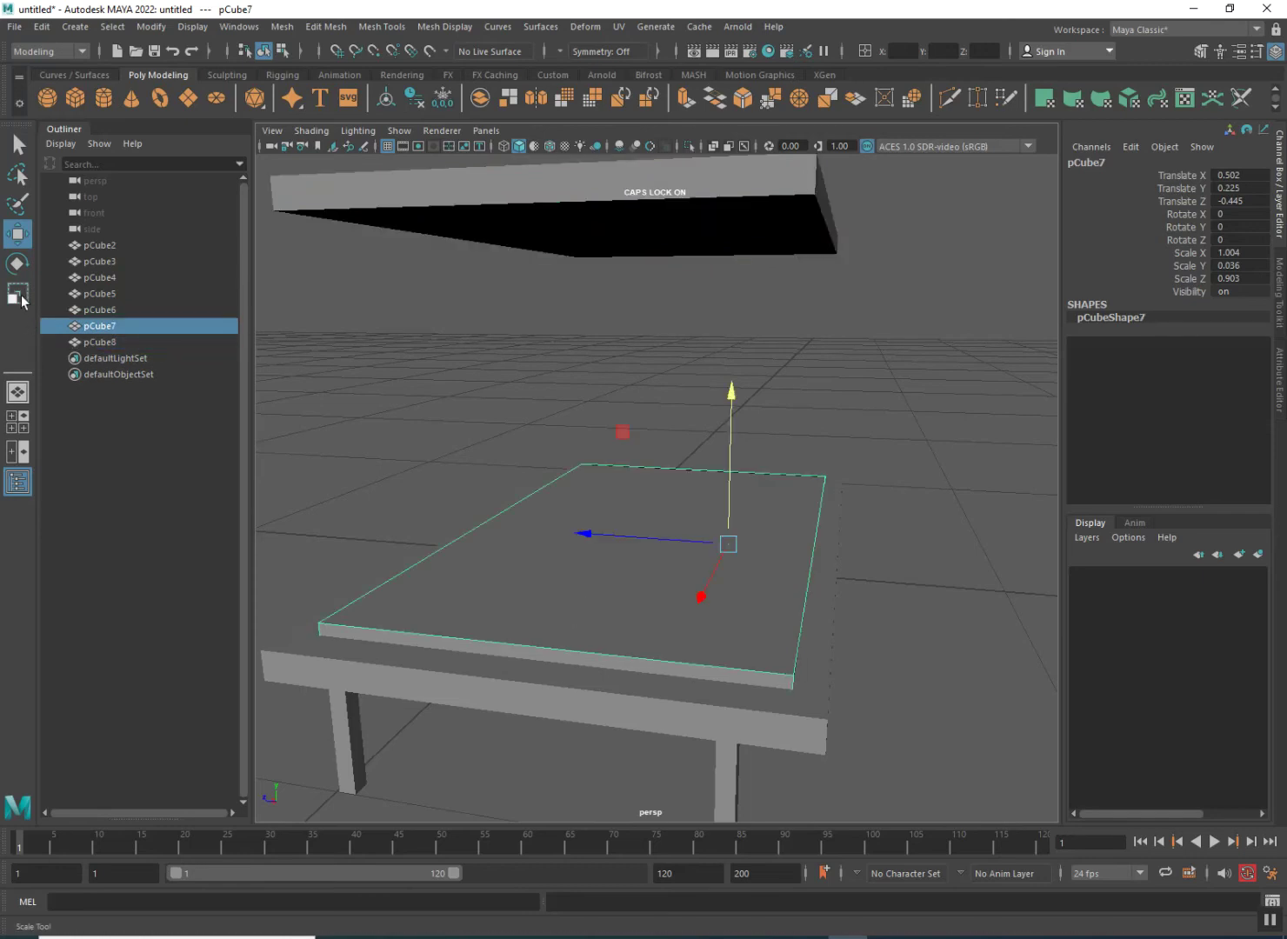
left_click_drag(728, 503, 722, 387)
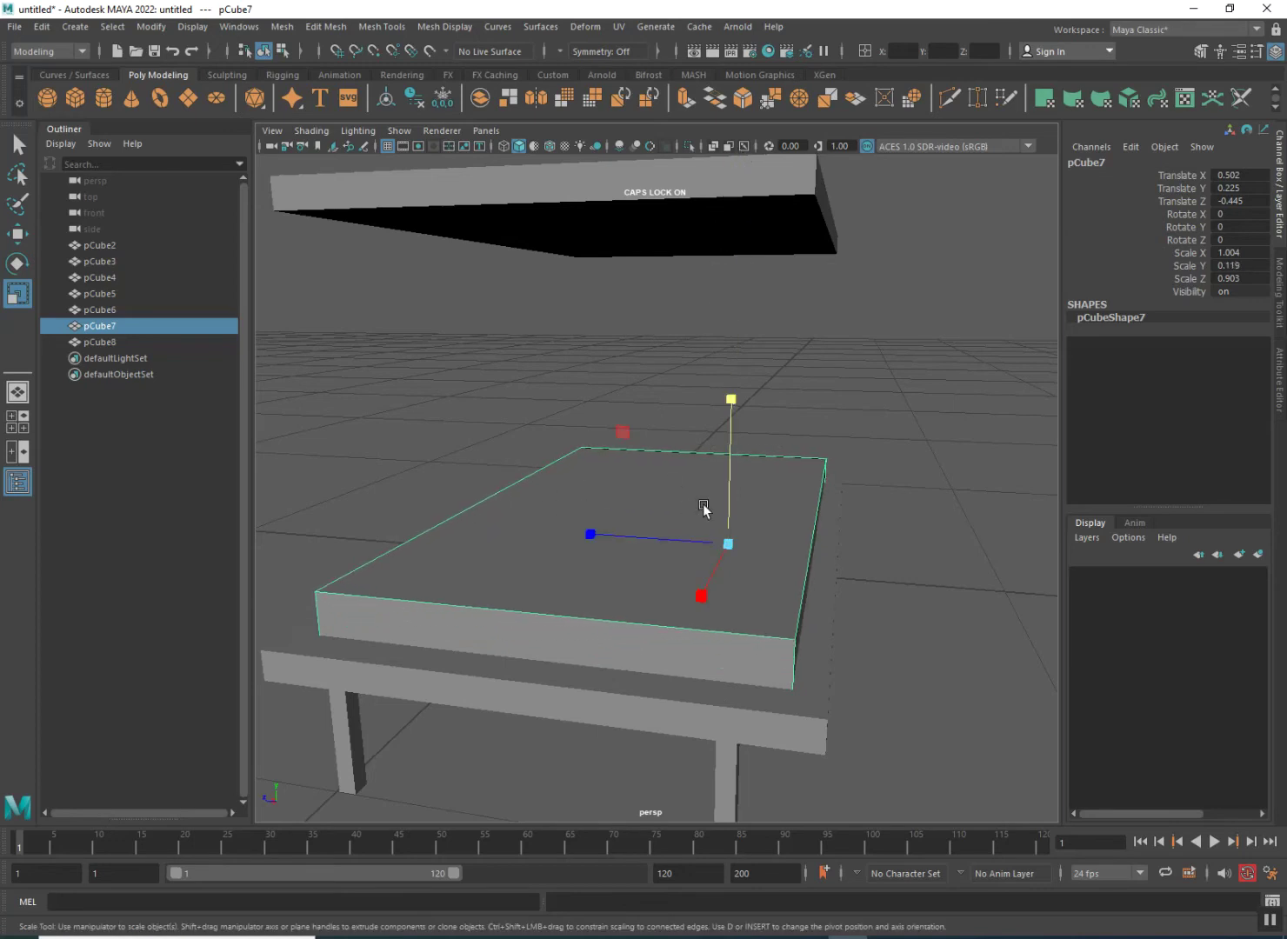
left_click_drag(730, 503, 745, 343)
scroll(558, 575, "down", 4)
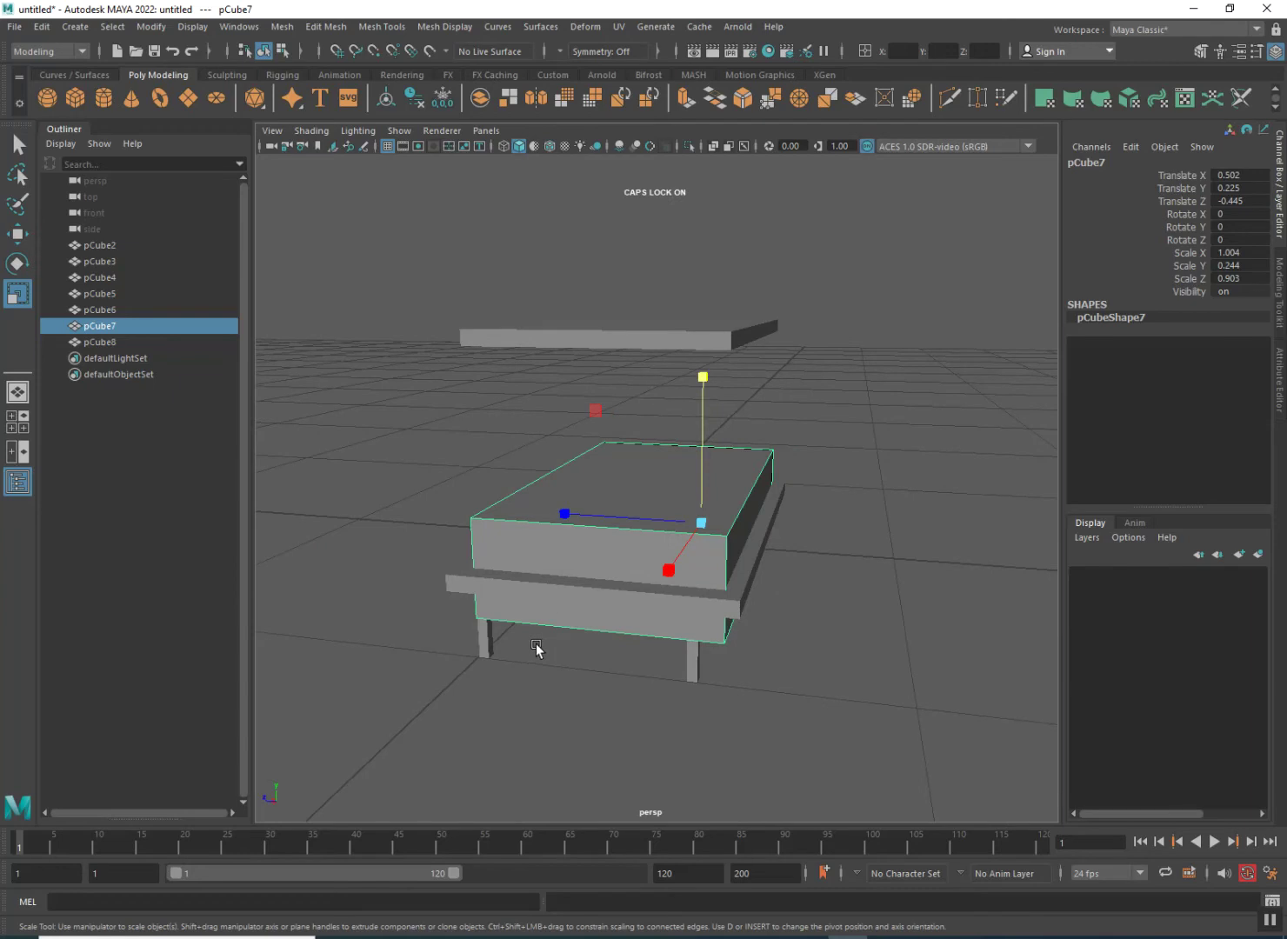
left_click_drag(536, 648, 558, 608, "alt")
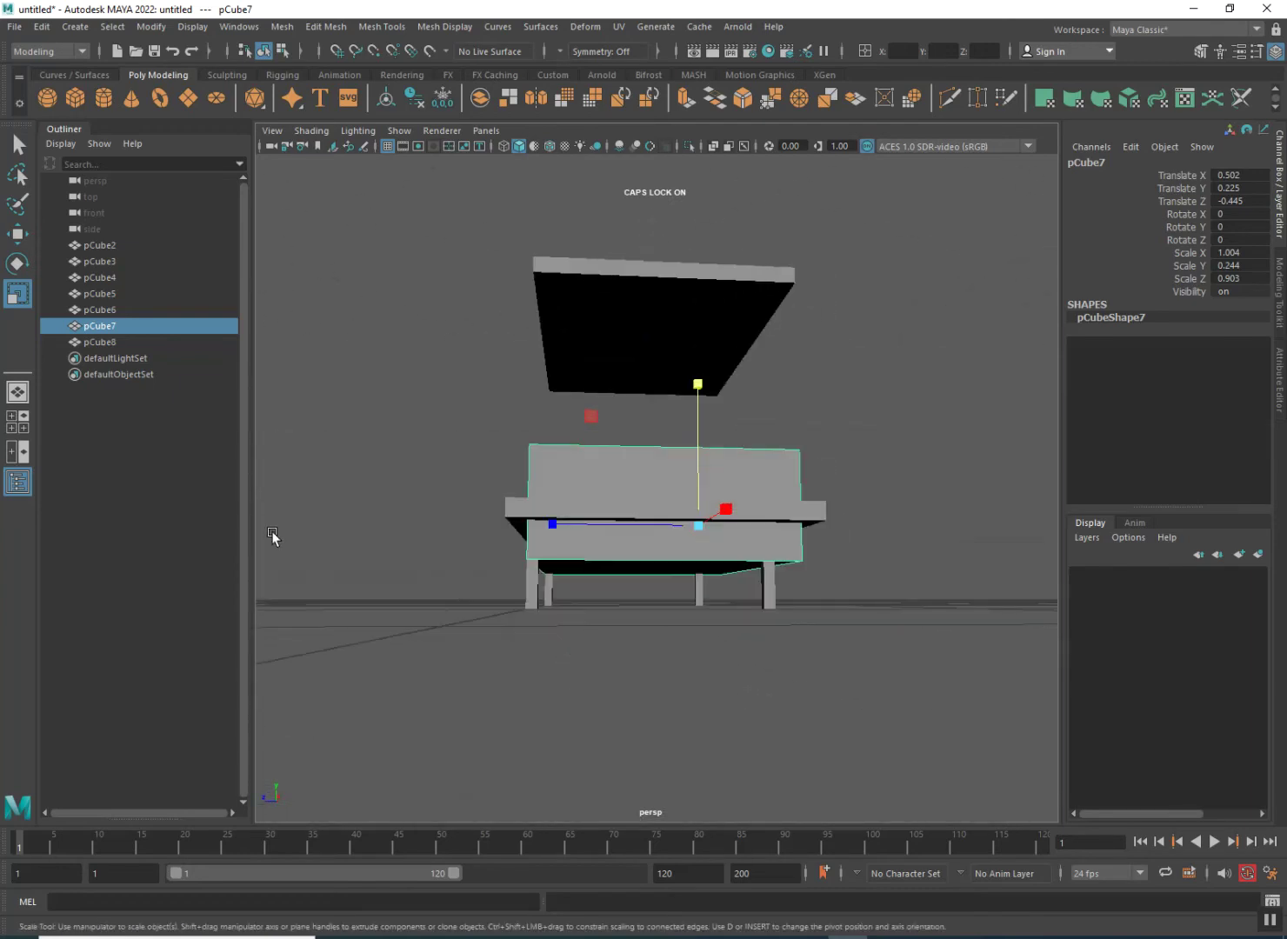
- Raise the thickened block along Y to about 0.343
left_click(24, 230)
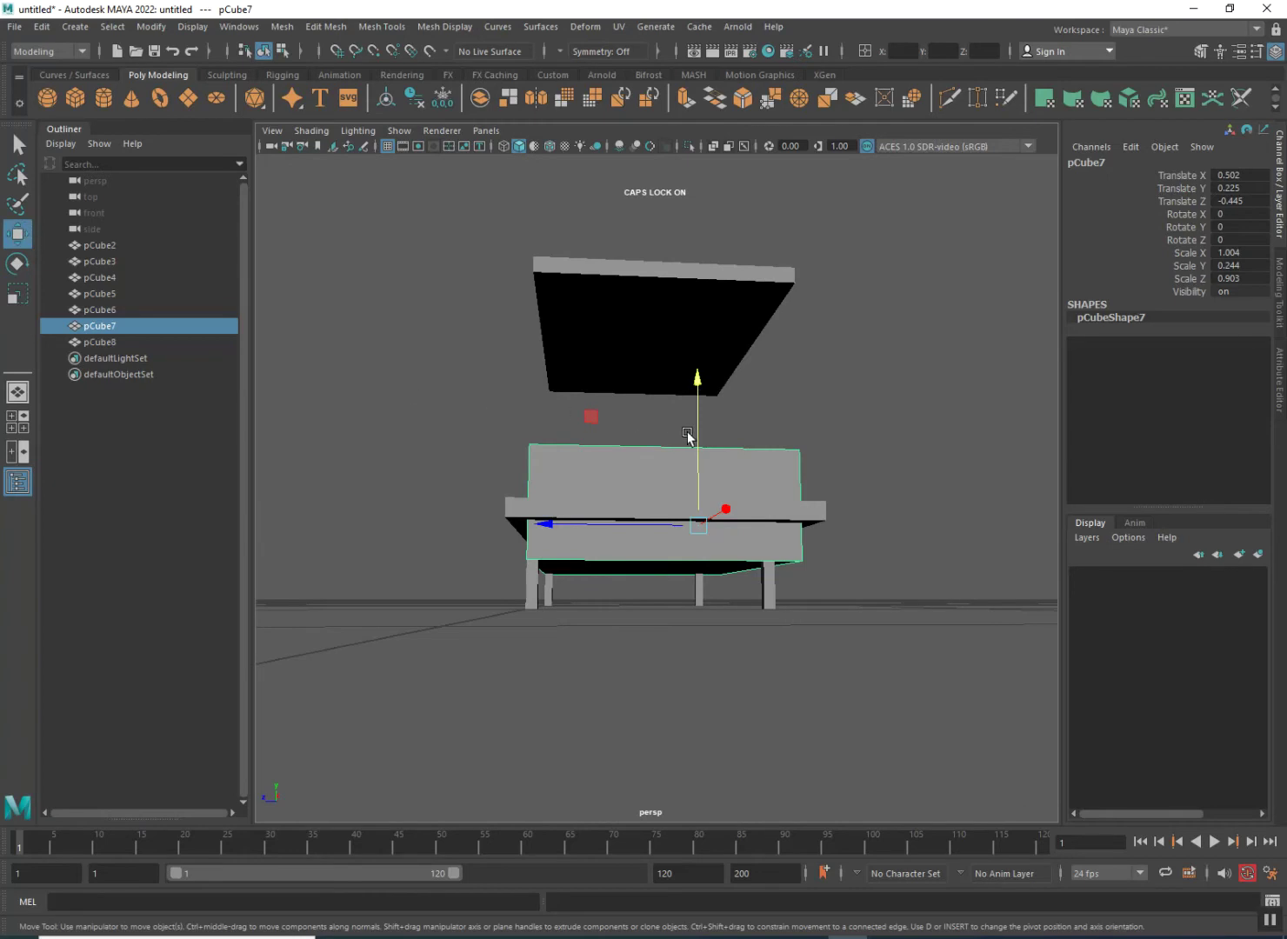
left_click_drag(697, 429, 692, 405)
left_click_drag(618, 484, 561, 563, "alt")
- Raise the tabletop slab along Y to about 0.278 so it surrounds the block's lower part
left_click(561, 563)
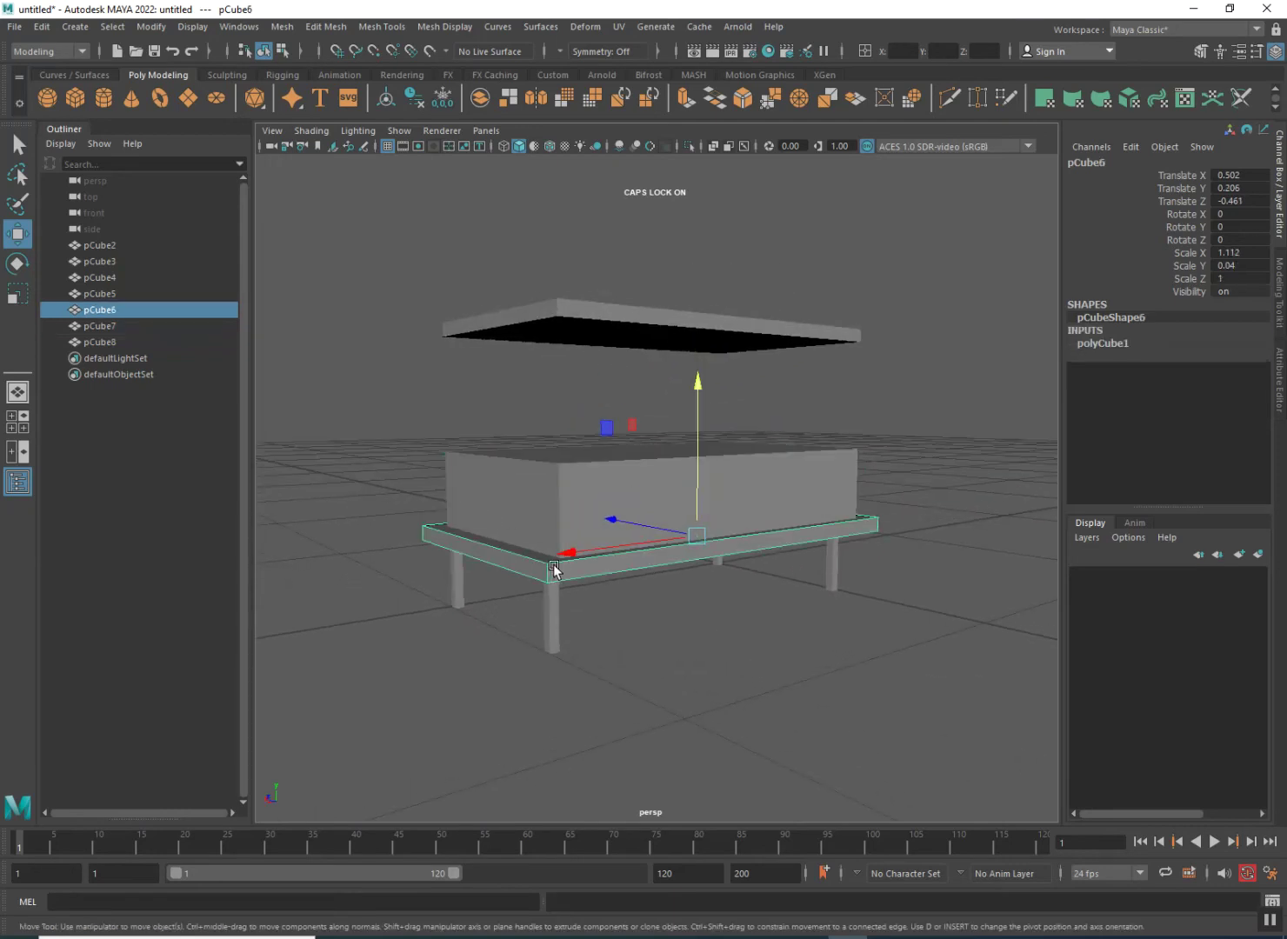
left_click_drag(697, 486, 686, 435)
left_click(576, 481)
left_click_drag(621, 540, 528, 585, "alt")
- Subtract the thick block from the tabletop slab with a Boolean Difference, leaving a frame, and clear the selection
left_click(557, 544)
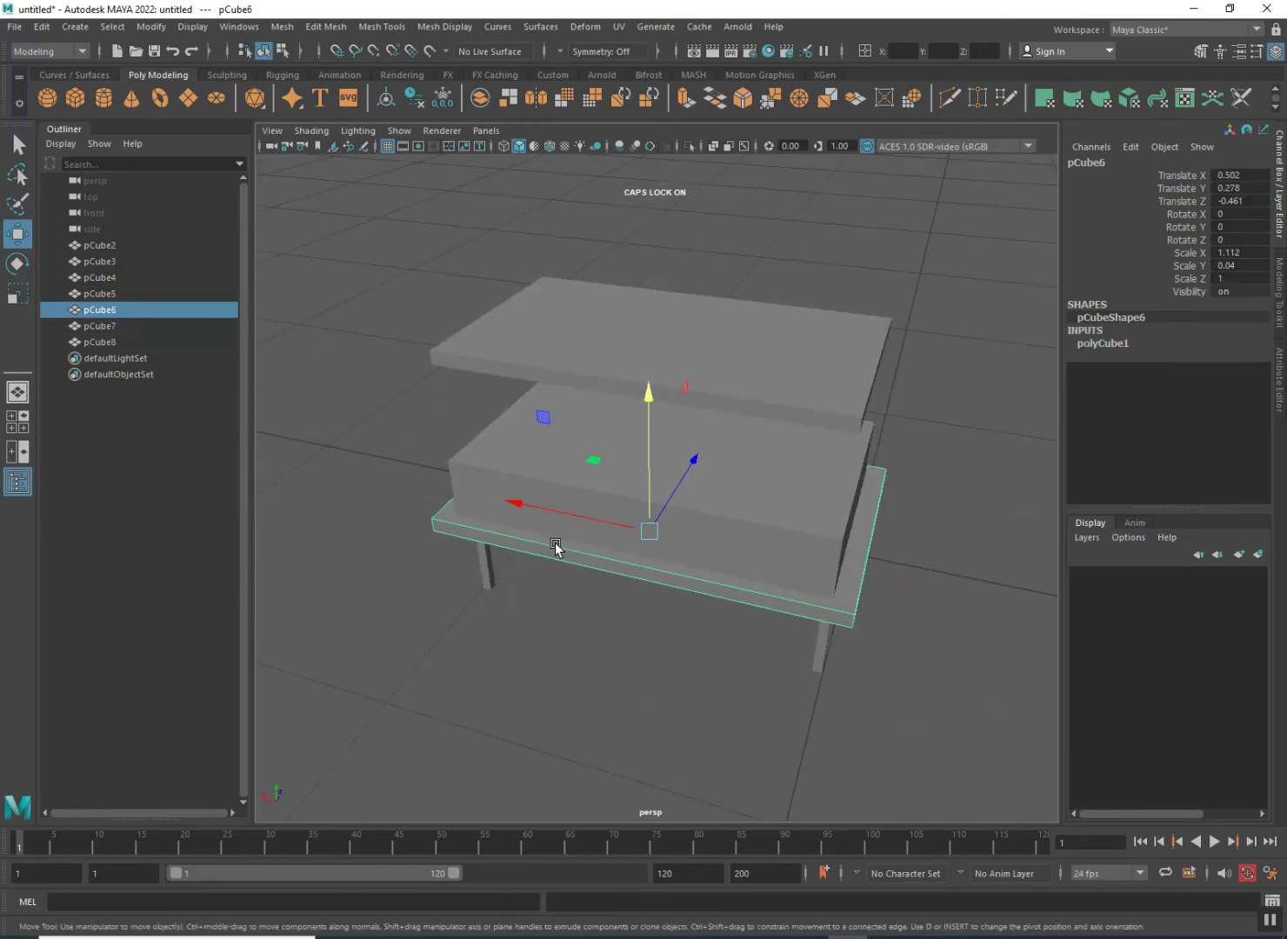
left_click(535, 485, "shift")
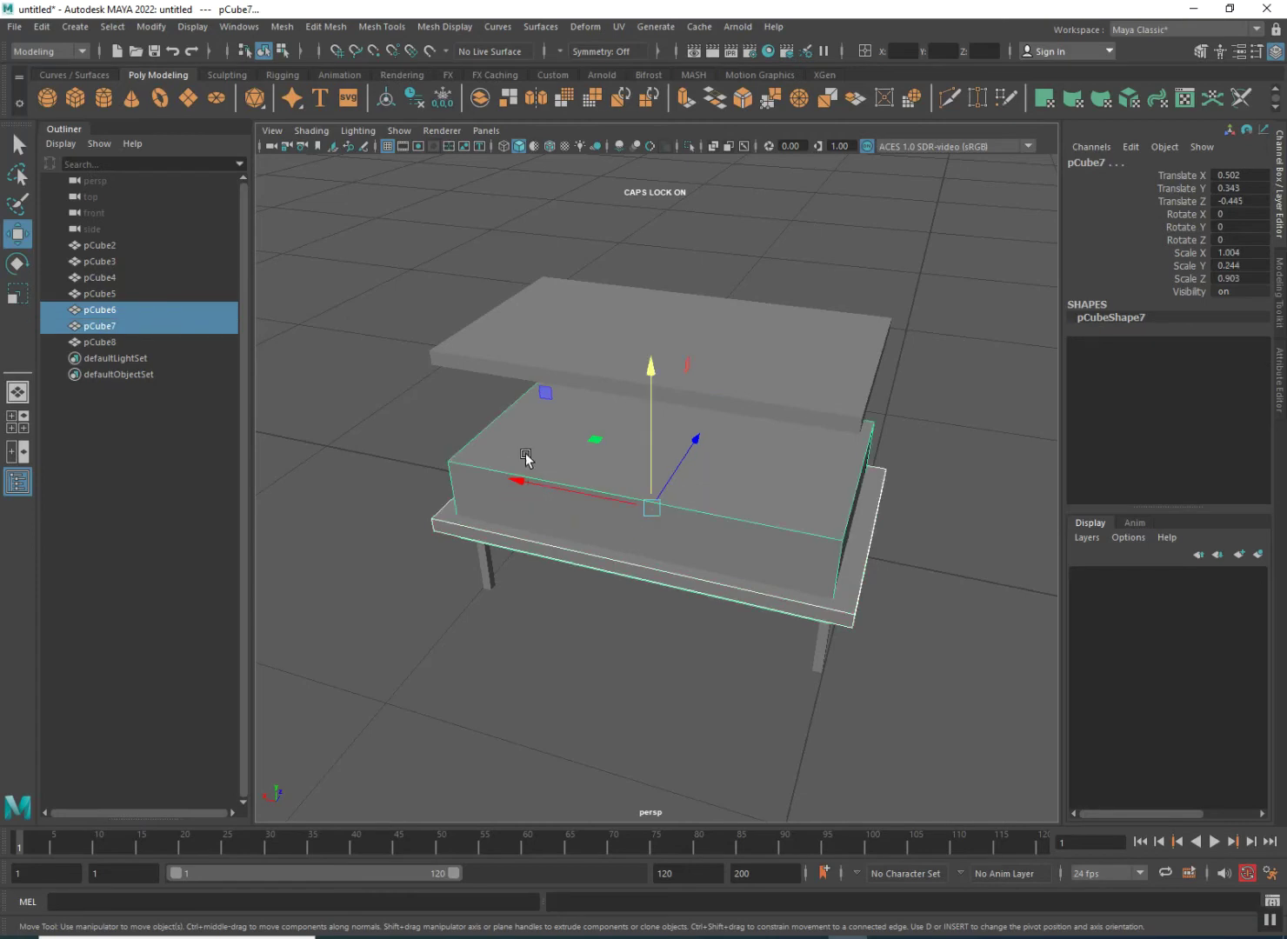
left_click(282, 26)
mouse_move(320, 69)
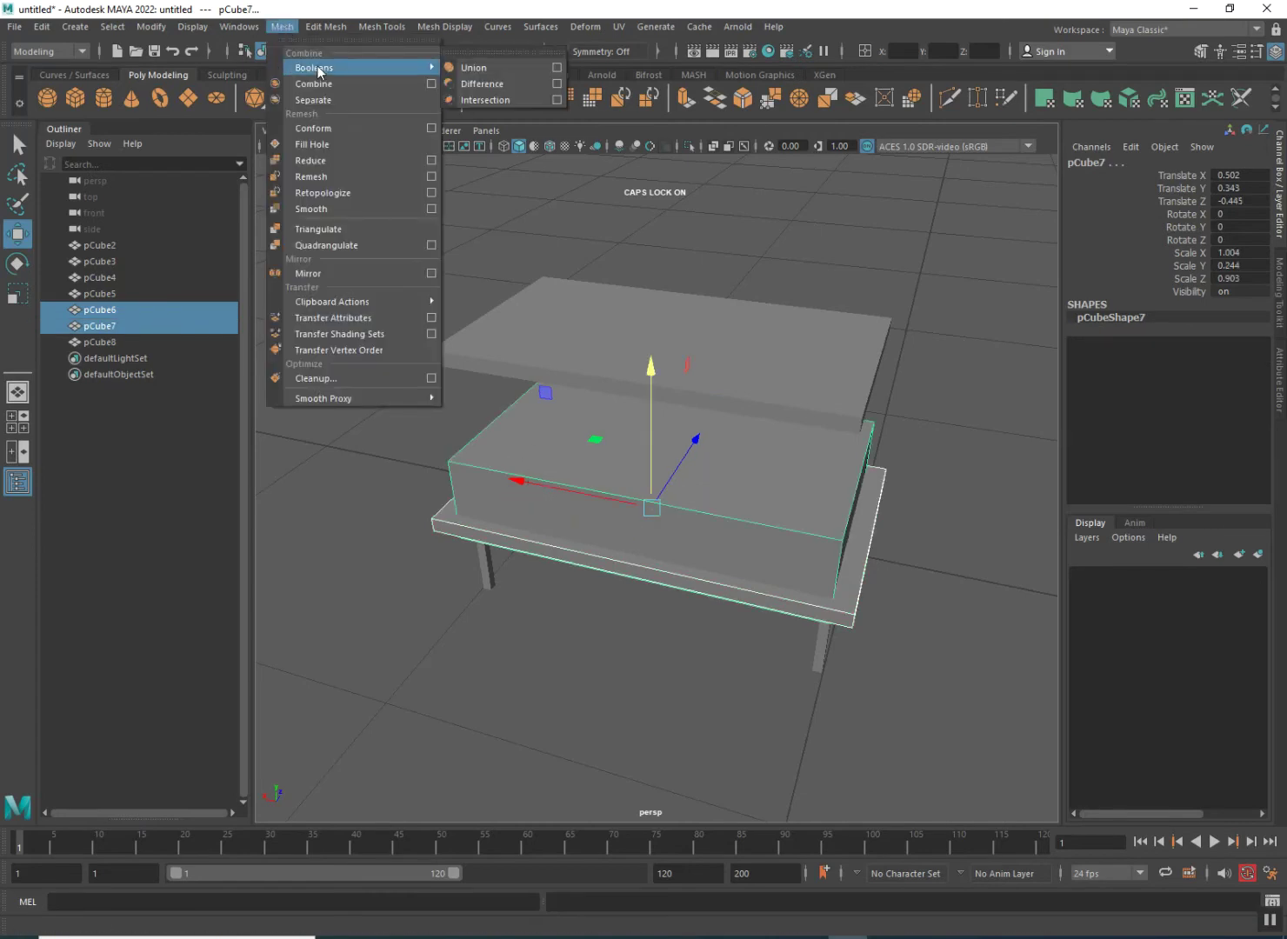
left_click(463, 84)
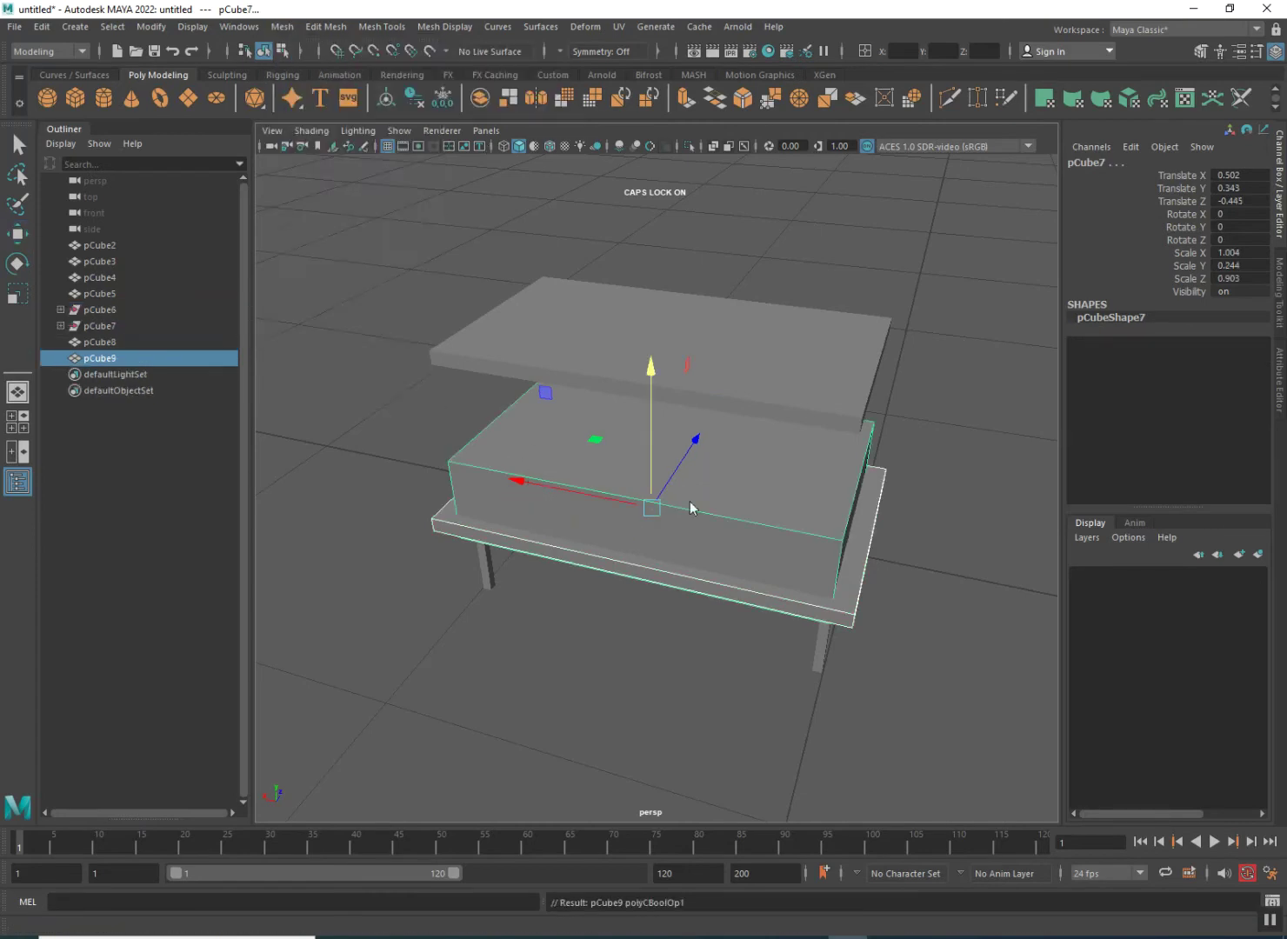
left_click_drag(627, 572, 485, 586, "alt")
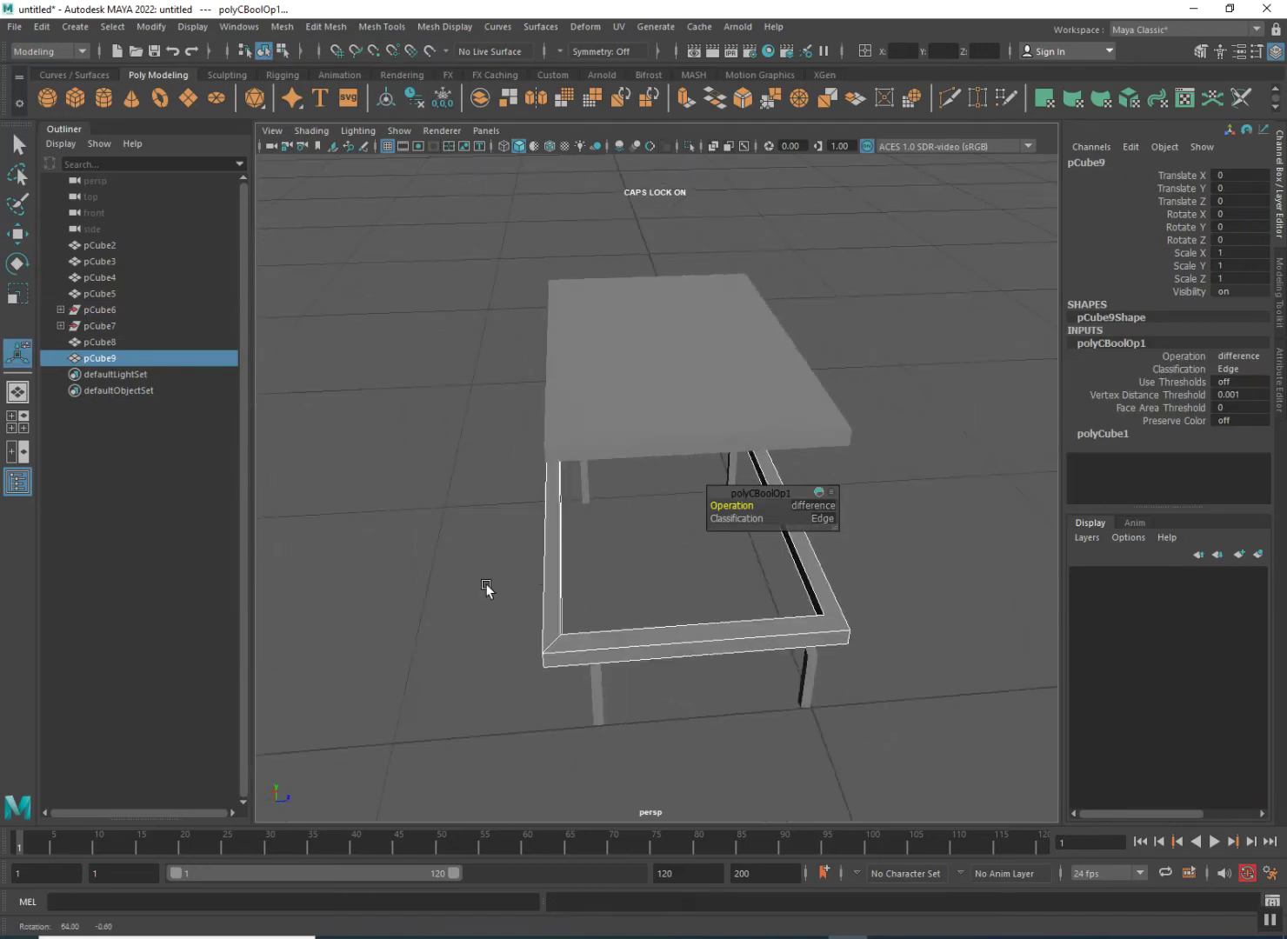
right_click(760, 517)
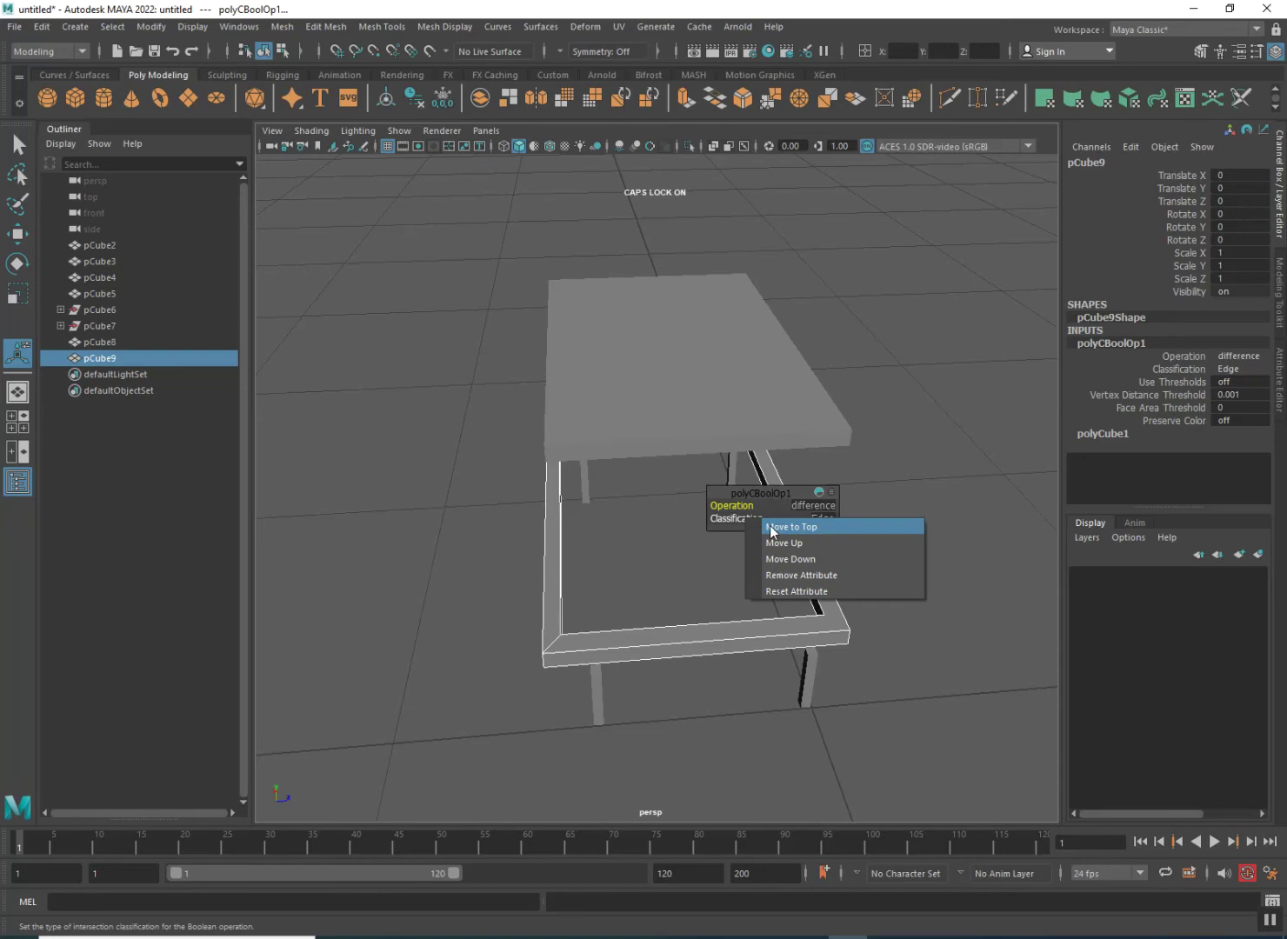
left_click(582, 501)
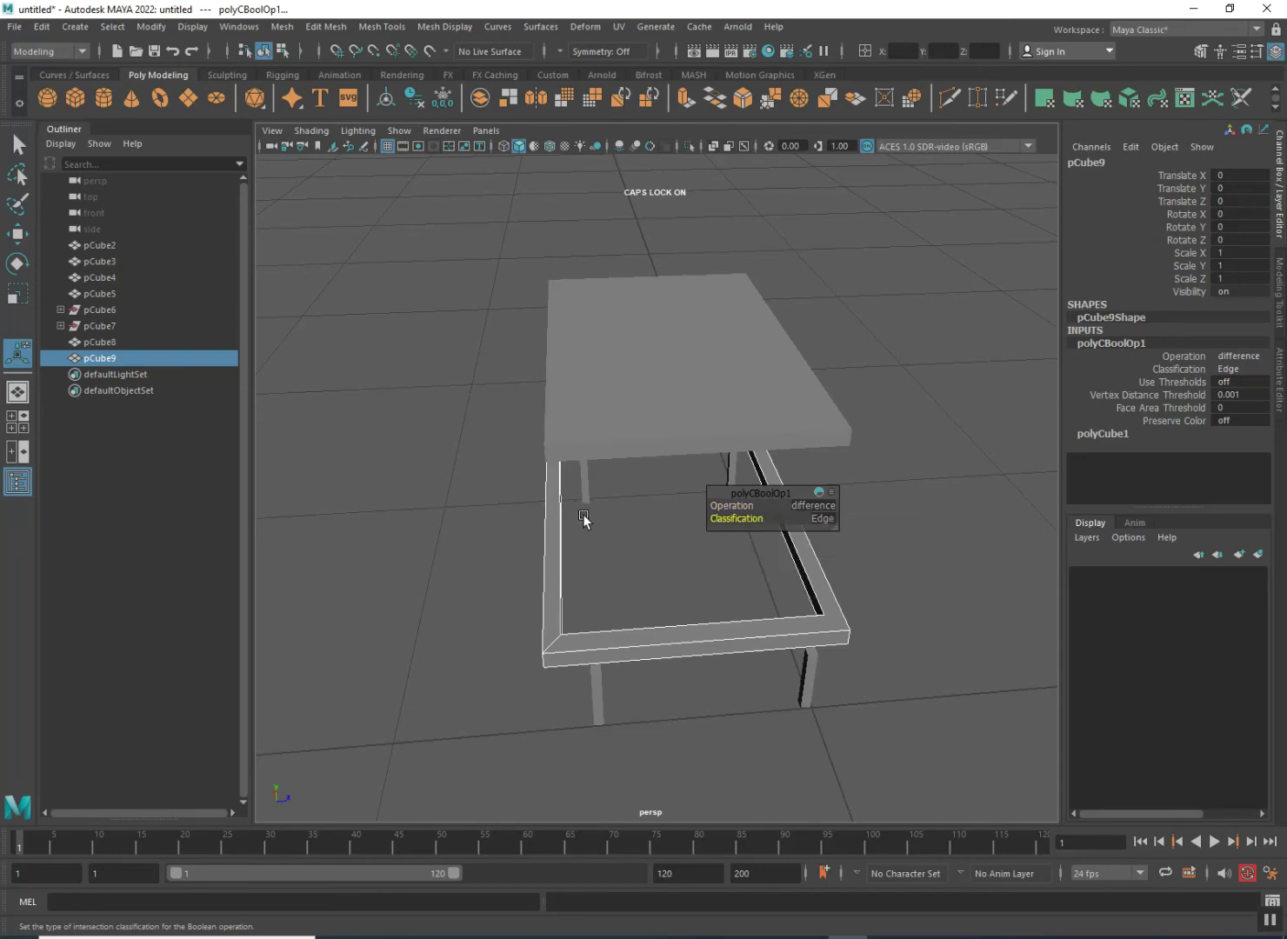
right_click_drag(584, 515, 631, 483)
left_click(618, 523)
left_click_drag(645, 596, 684, 577, "alt")
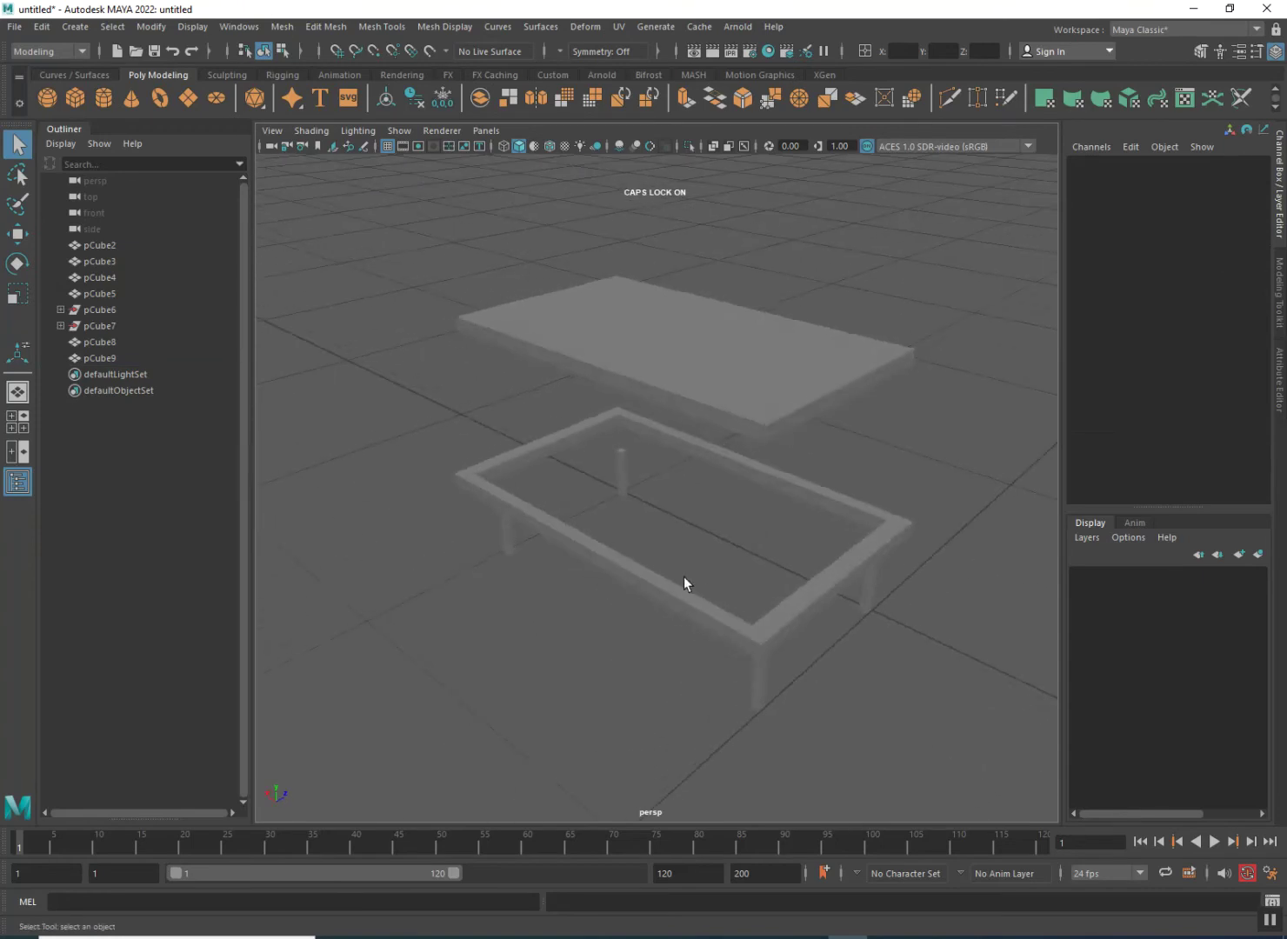
- Lower the raised panel copy into the tabletop frame's opening, to about 0.276 in Y
scroll(684, 577, "up", 5)
middle_click_drag(508, 598, 484, 574, "alt")
scroll(485, 575, "down", 3)
left_click_drag(465, 596, 623, 648, "alt")
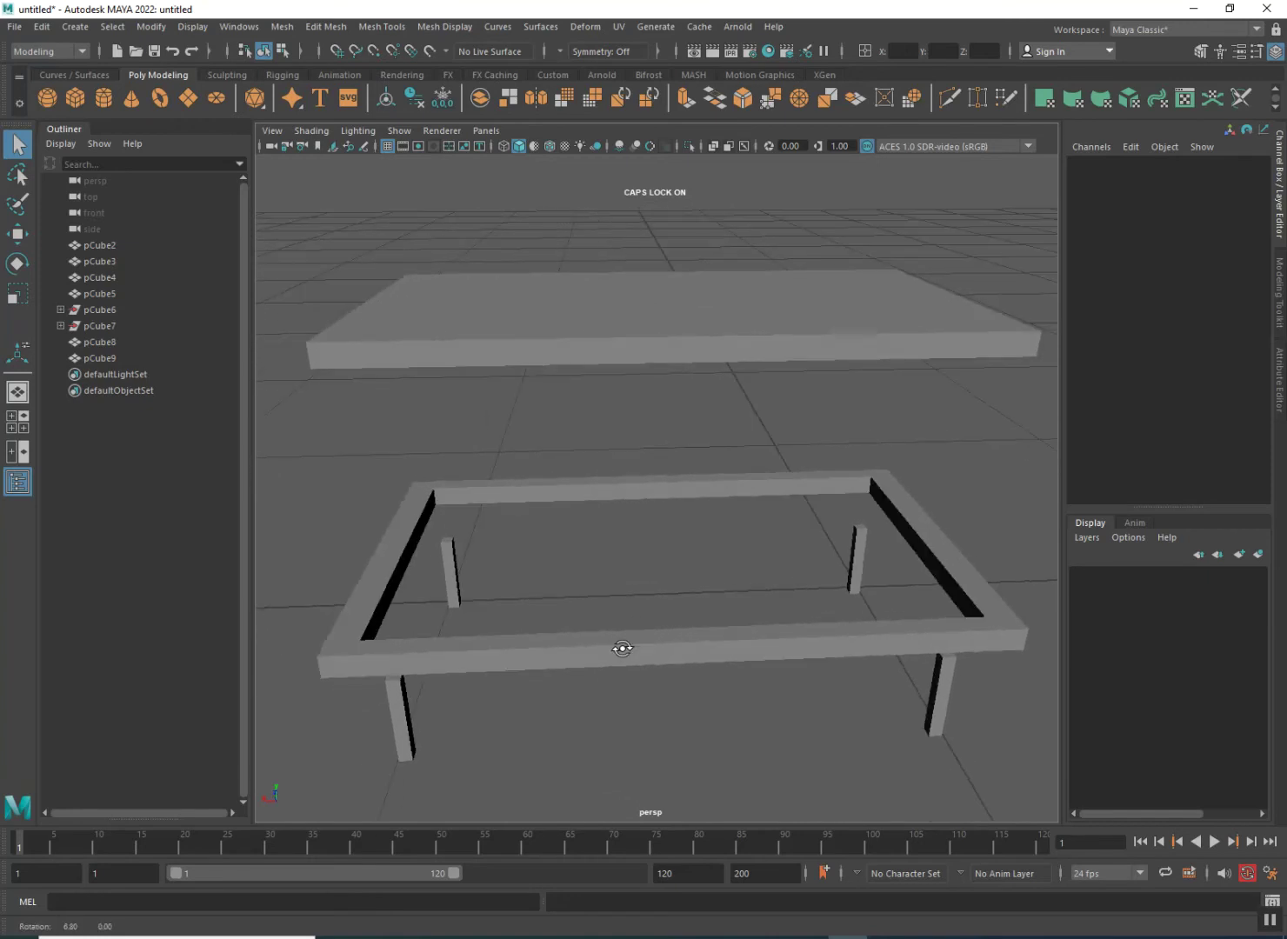
left_click(544, 345)
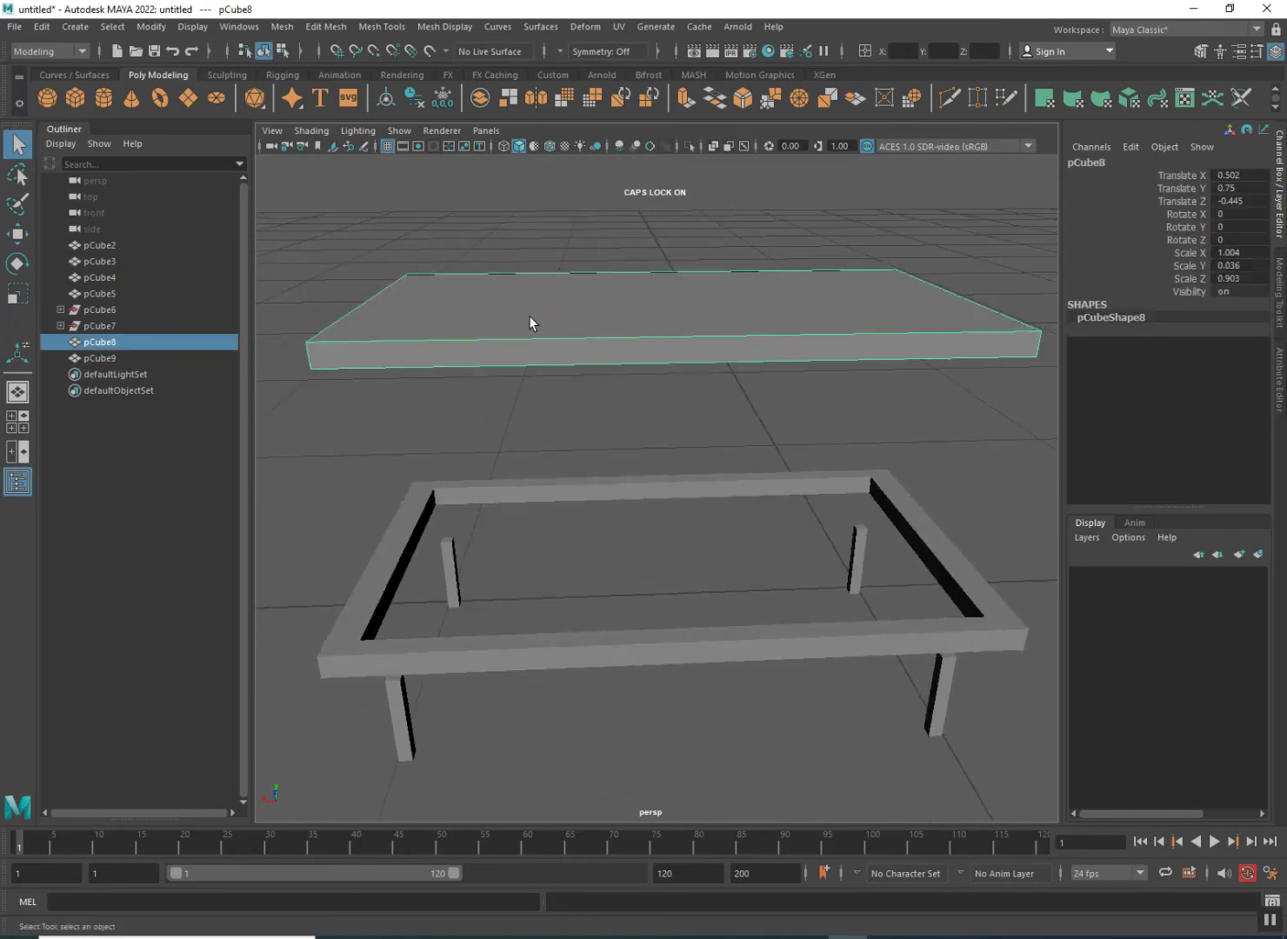
scroll(479, 319, "down", 5)
left_click(17, 235)
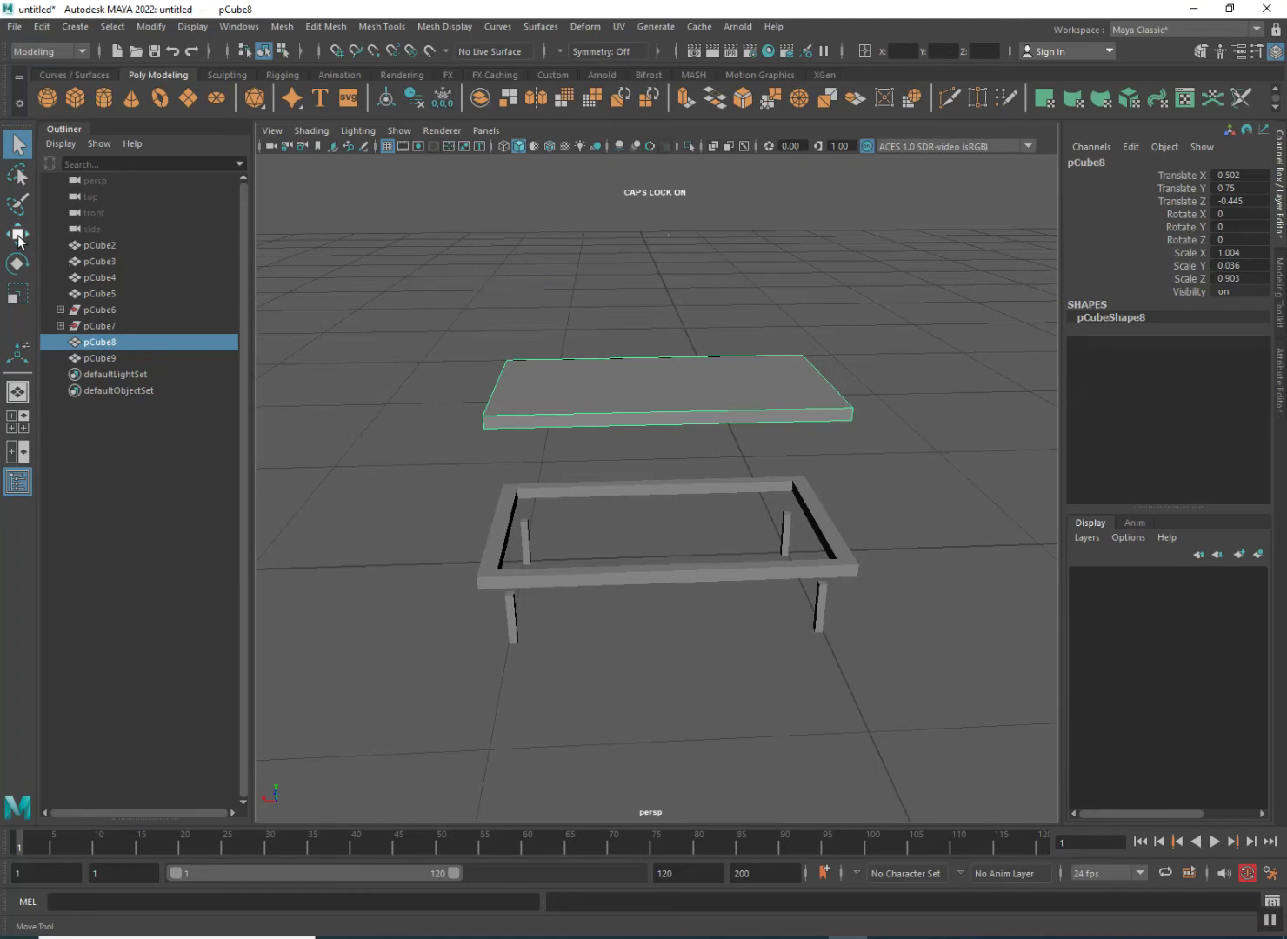
left_click_drag(665, 300, 667, 453)
mouse_move(539, 472)
left_mouse_down("alt")
mouse_move(577, 448)
mouse_move(526, 430)
mouse_move(555, 467)
mouse_move(578, 454)
mouse_move(524, 484)
mouse_move(521, 472)
left_mouse_up("alt")
left_click_drag(753, 472, 754, 479)
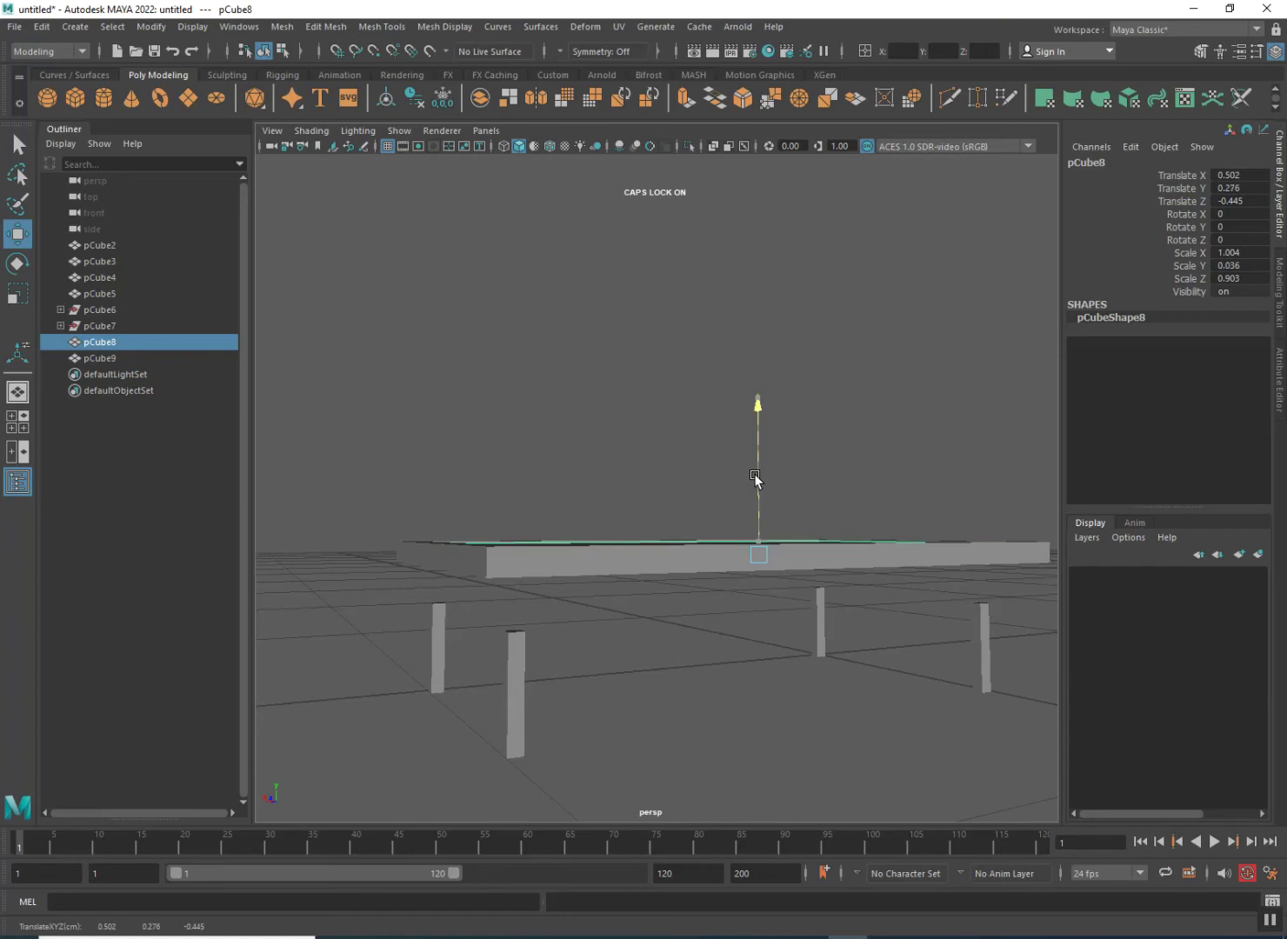
left_click_drag(598, 526, 525, 558, "alt")
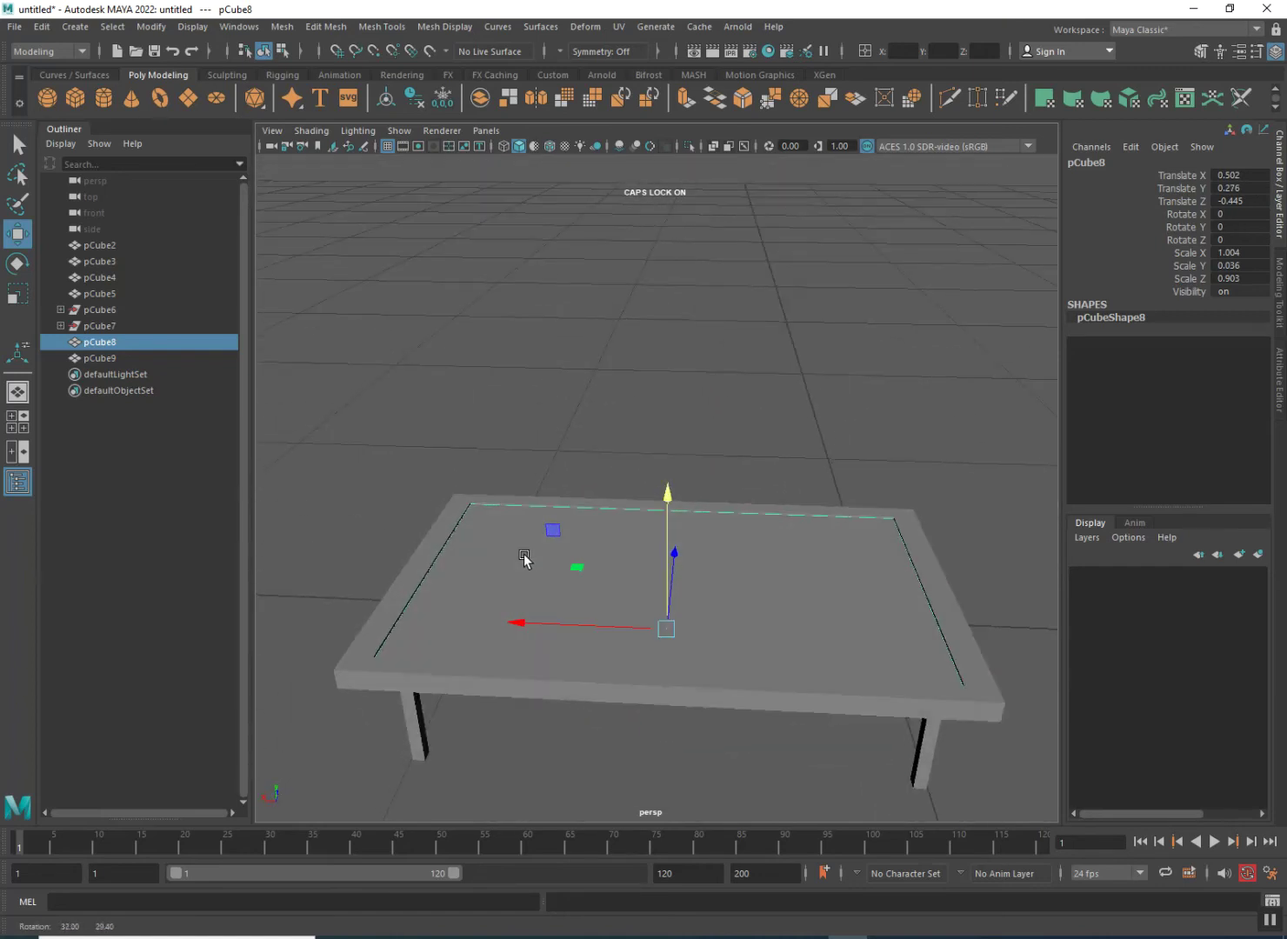
- Select the tabletop frame and its inset panel together and lower them toward the legs, with the panel at about 0.213 in Y
left_click(541, 432)
left_click_drag(540, 432, 563, 533, "alt")
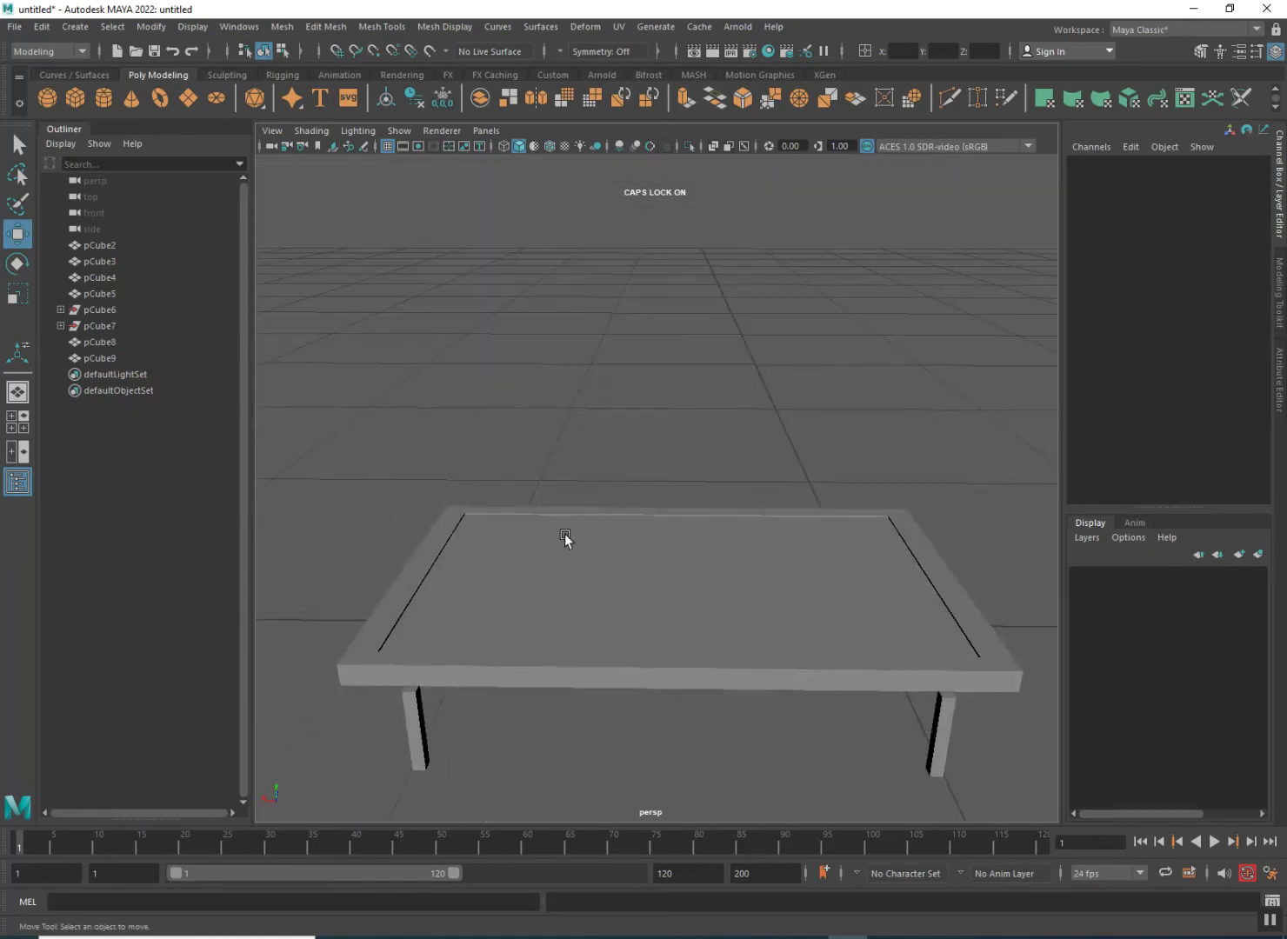
left_click(587, 529)
left_click_drag(517, 617, 529, 570, "alt")
left_click(430, 609)
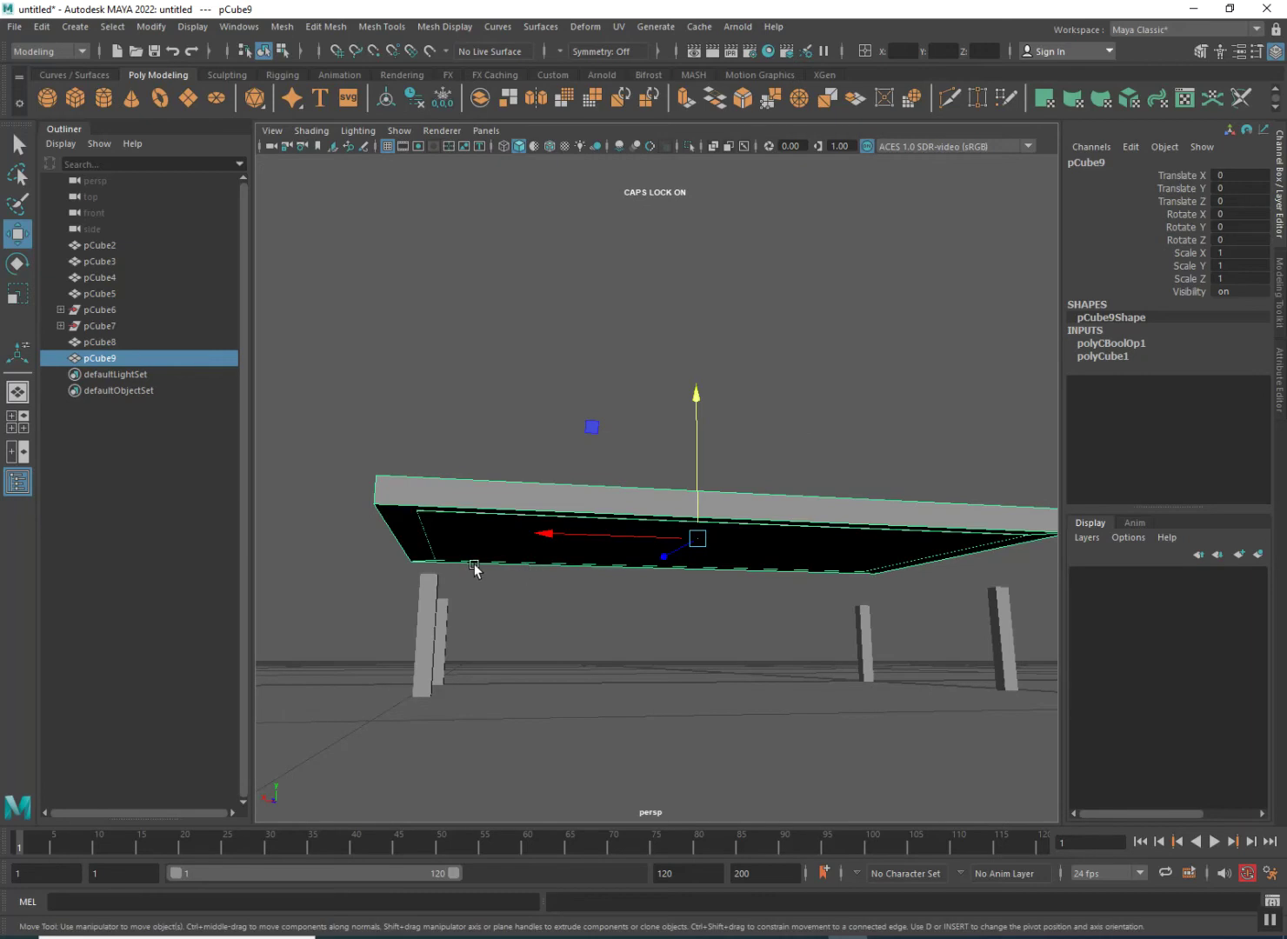
left_click_drag(525, 508, 496, 580, "alt")
left_click(491, 599, "shift")
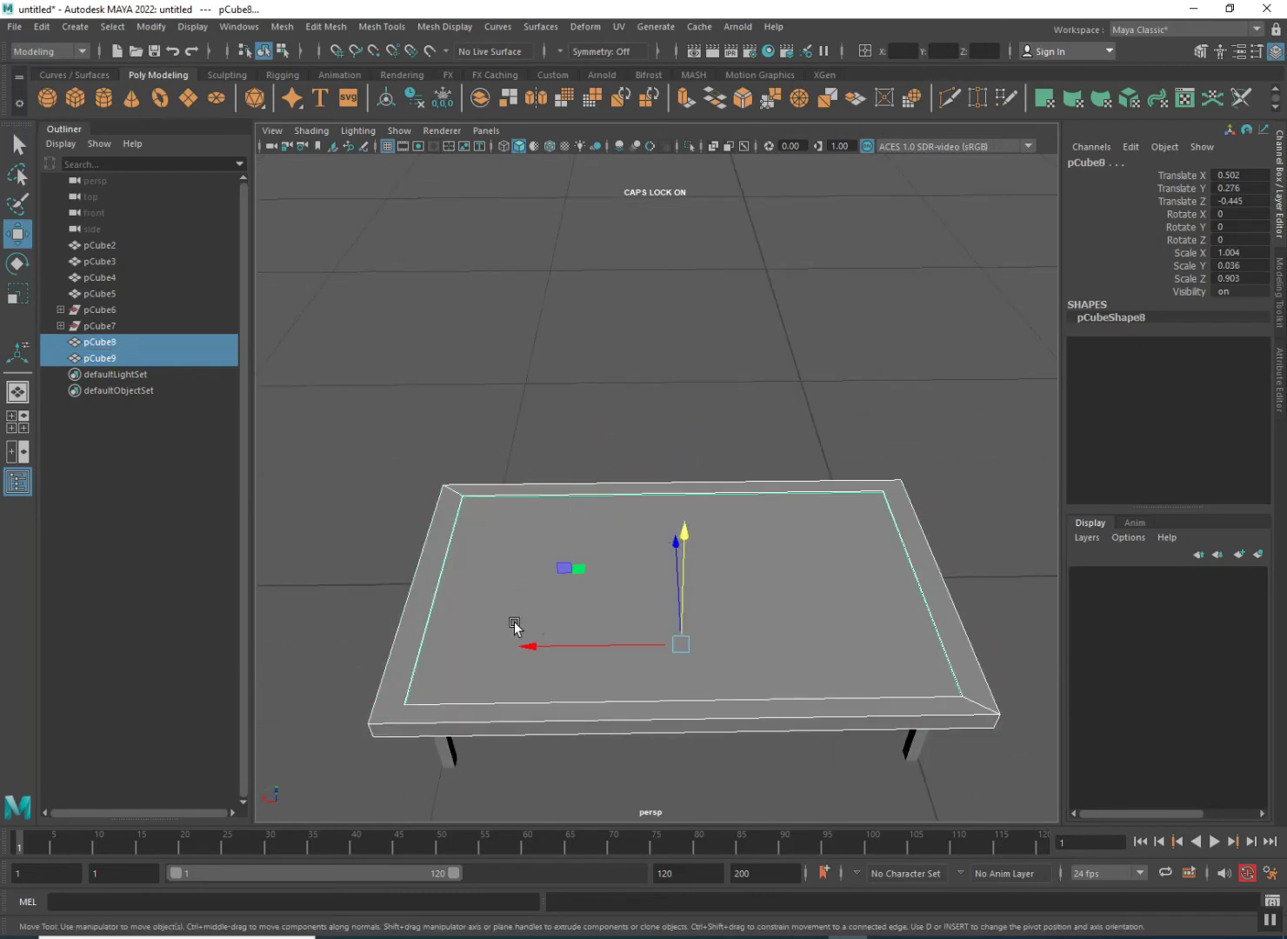
left_click_drag(523, 638, 540, 586, "alt")
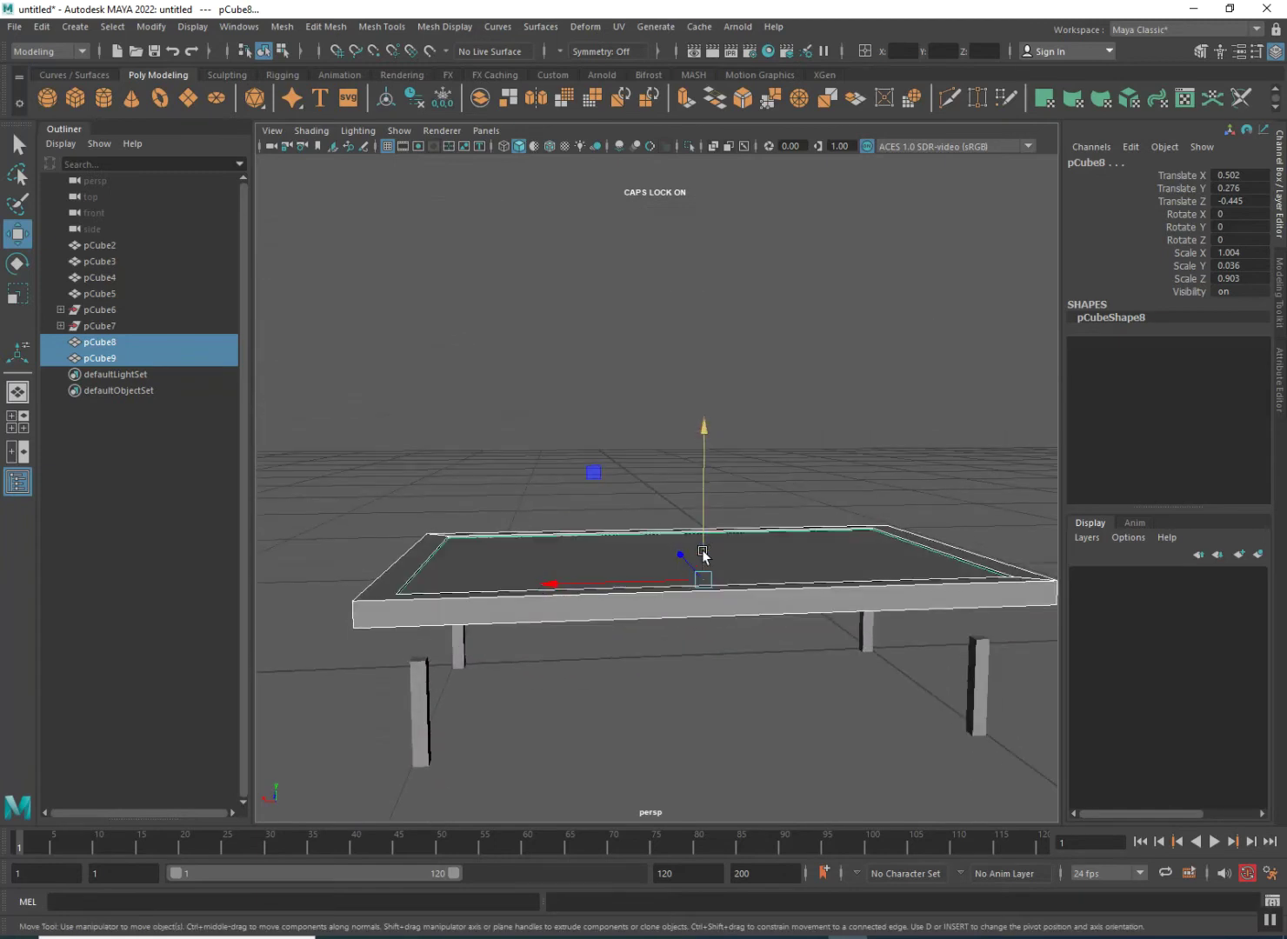
middle_click_drag(696, 564, 697, 563)
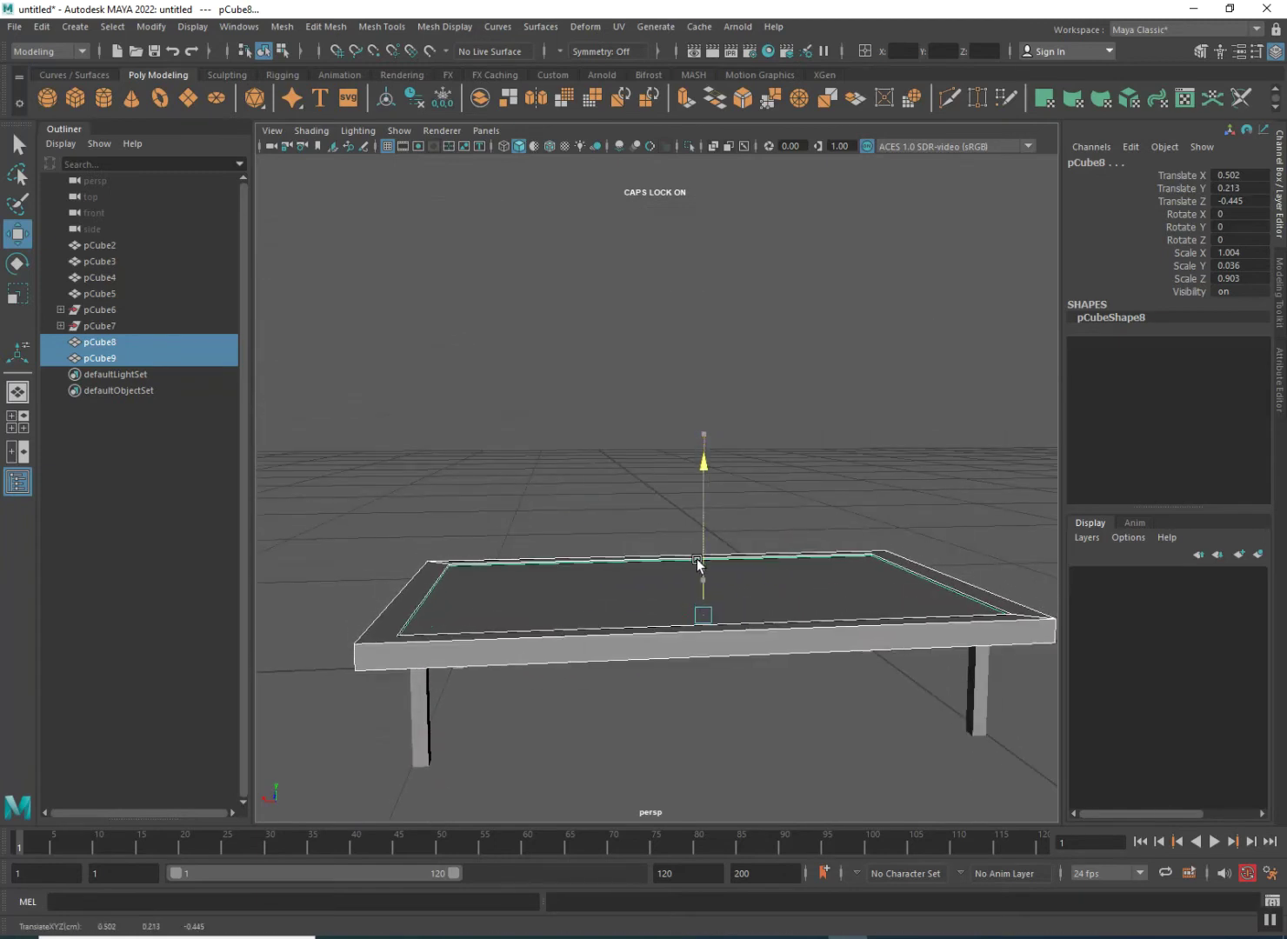
- Seat the frame and inset panel on the legs, with the panel at about 0.189 in Y and -0.427 in Z, and deselect them
left_click_drag(620, 618, 678, 600, "alt")
left_click_drag(768, 528, 379, 658)
left_click_drag(610, 574, 614, 576)
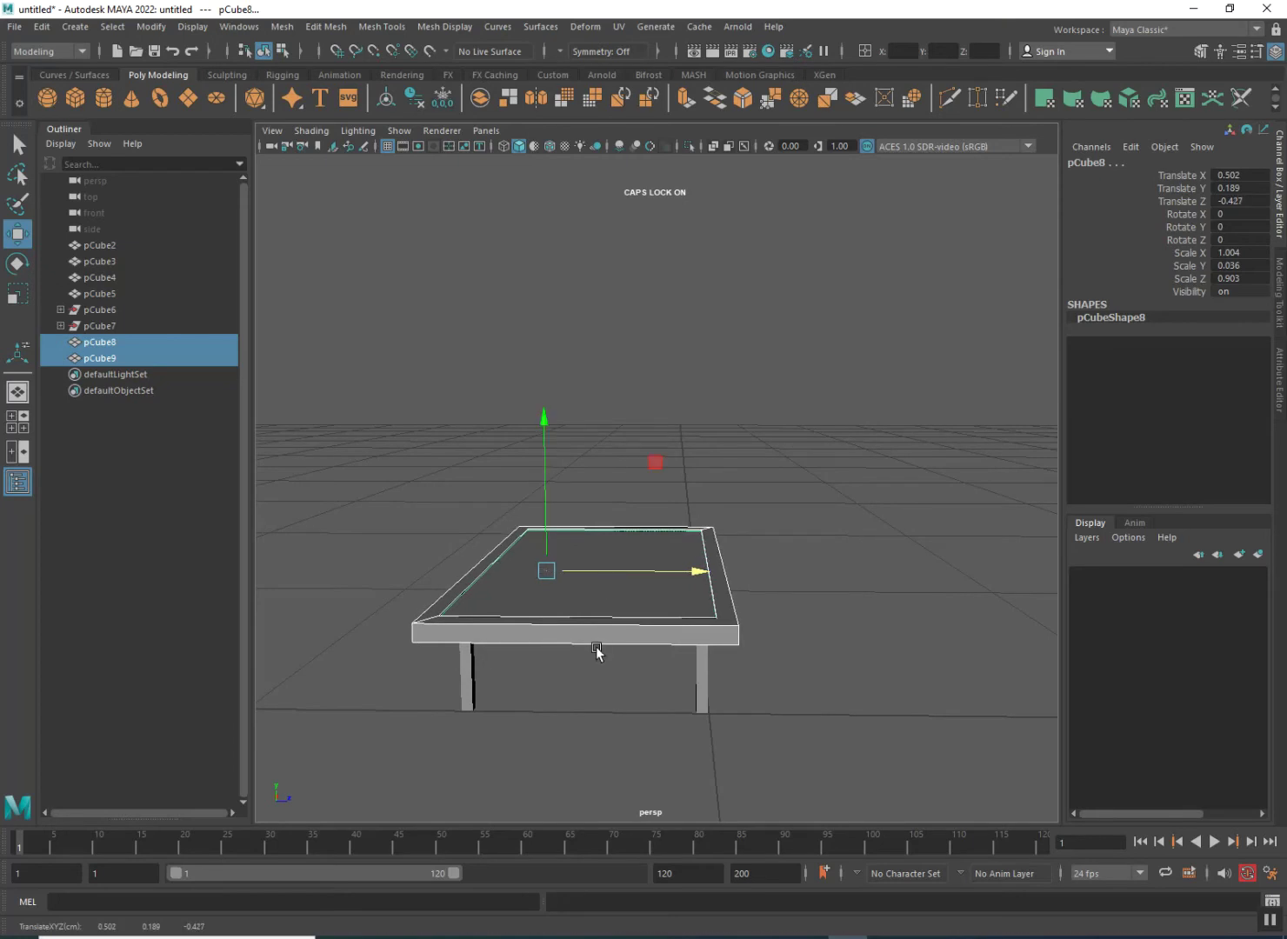
left_click(598, 682)
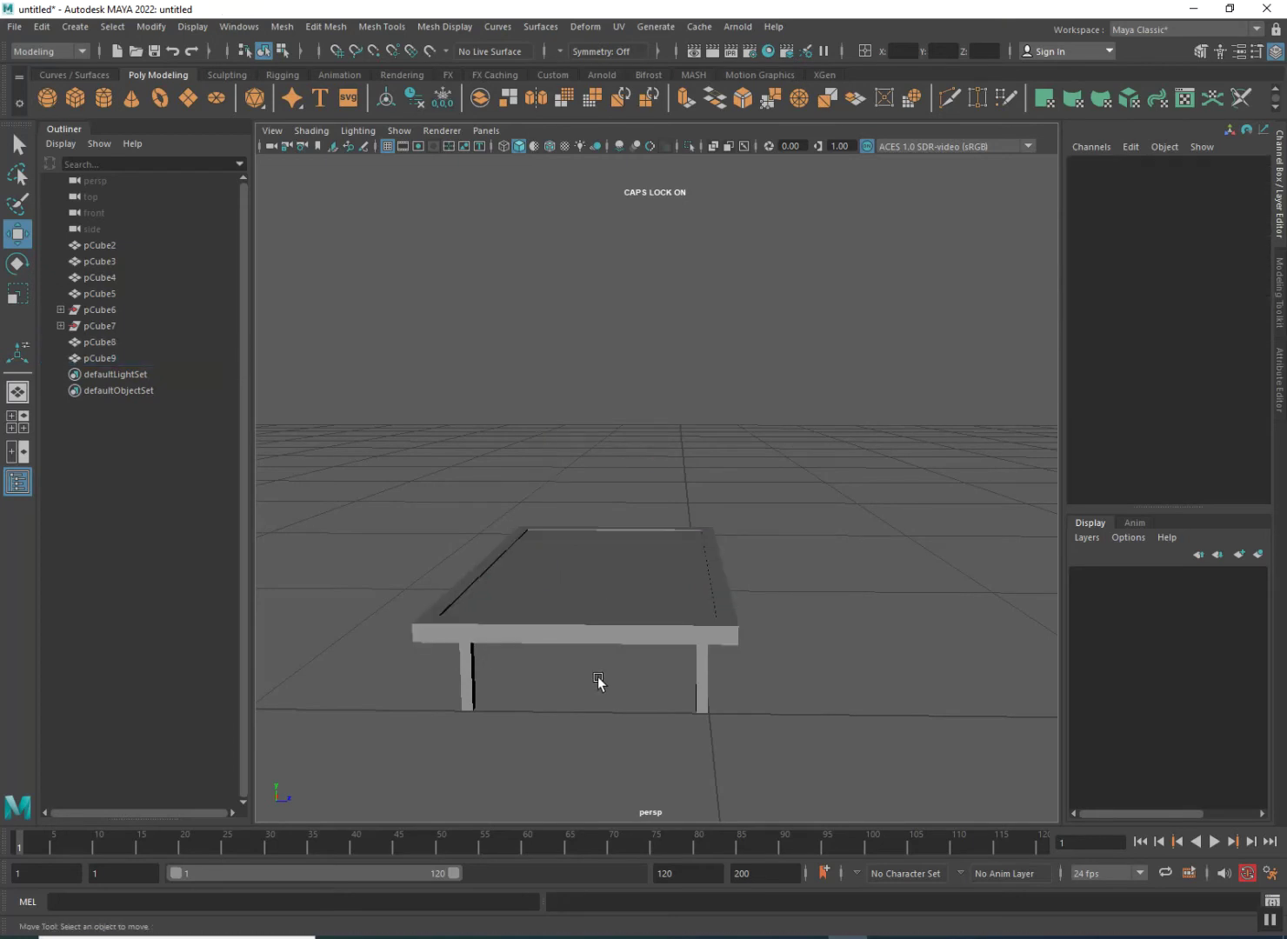
- Duplicate the front leg nearest the origin along Z, placing the copy between the two front legs at about -0.308
left_click_drag(598, 660, 679, 652, "alt")
left_click(718, 644)
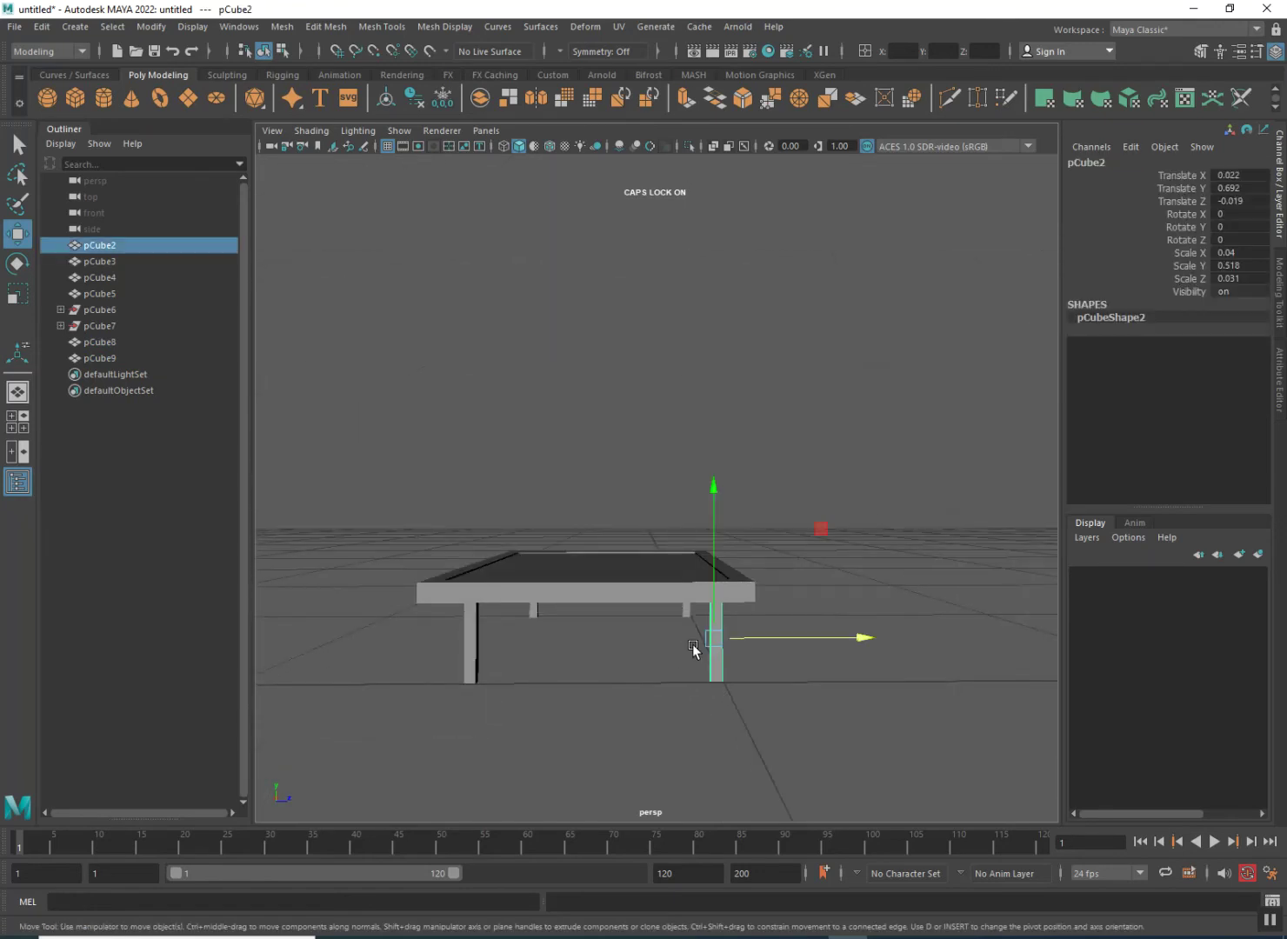
scroll(691, 645, "up", 3)
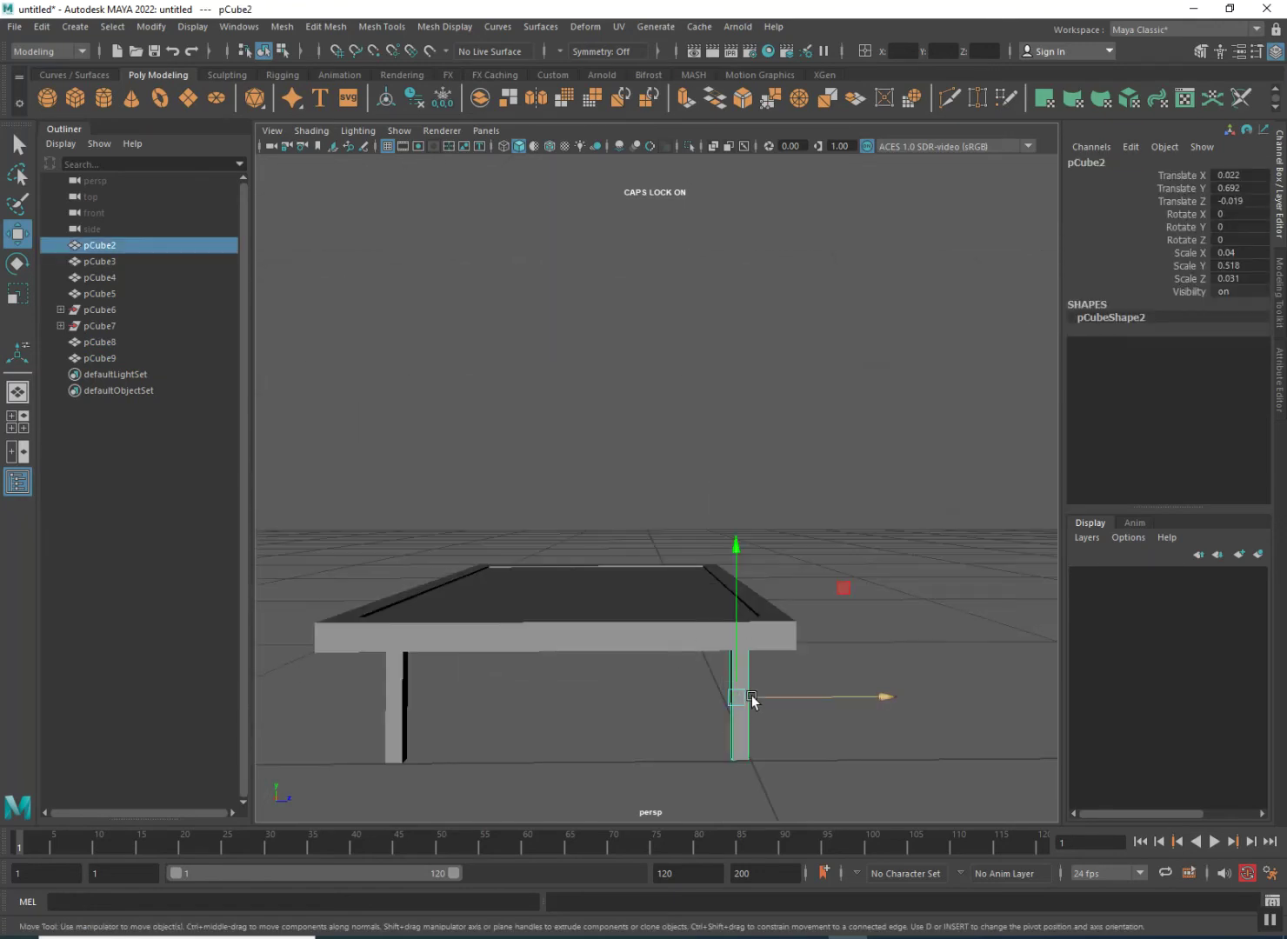
mouse_move(775, 693)
left_mouse_down("shift")
mouse_move(571, 688)
mouse_move(594, 686)
left_mouse_up("shift")
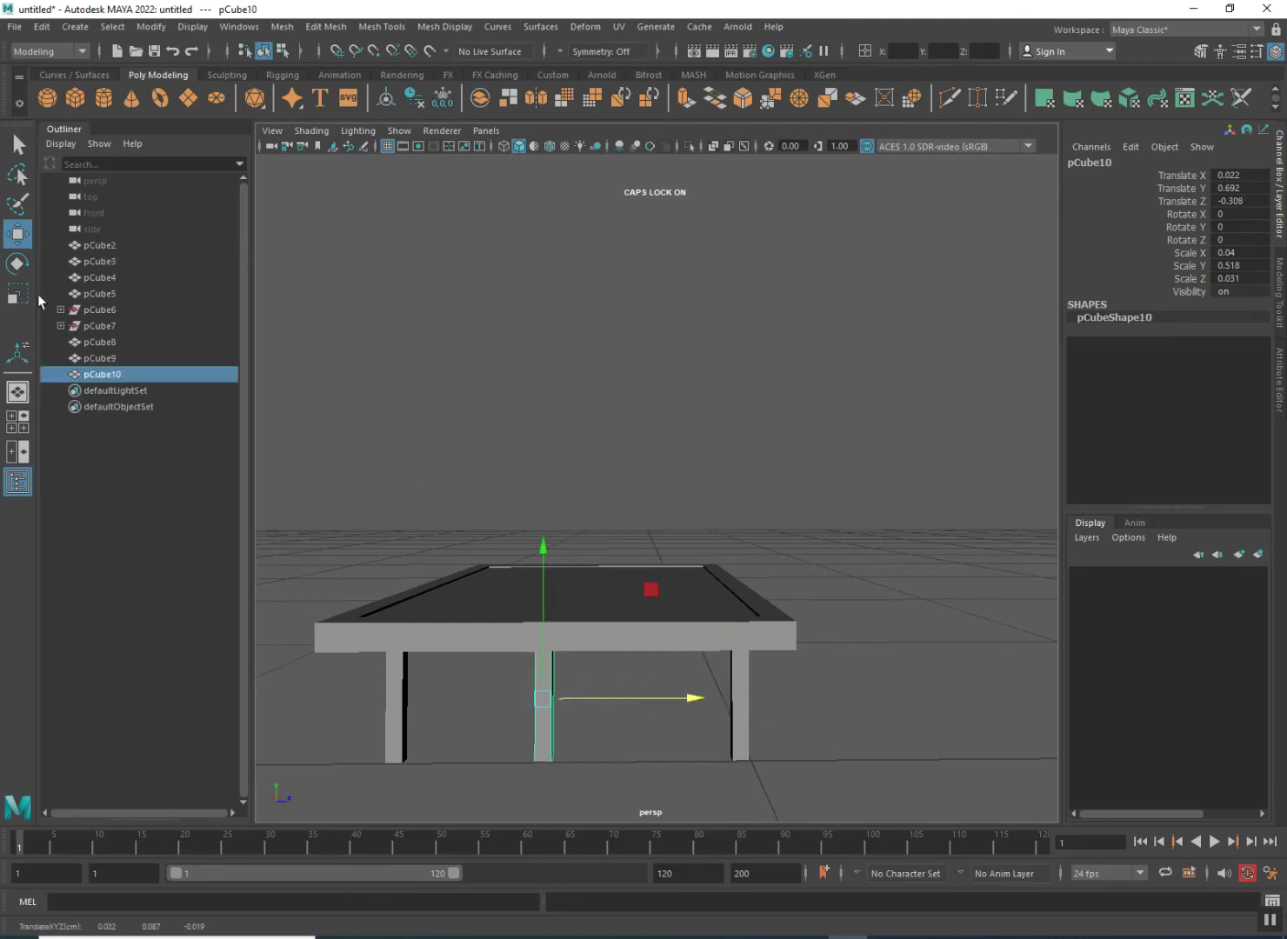
- Rotate the copied leg to lie horizontally between the legs, setting Rotate X to -90
left_click(16, 264)
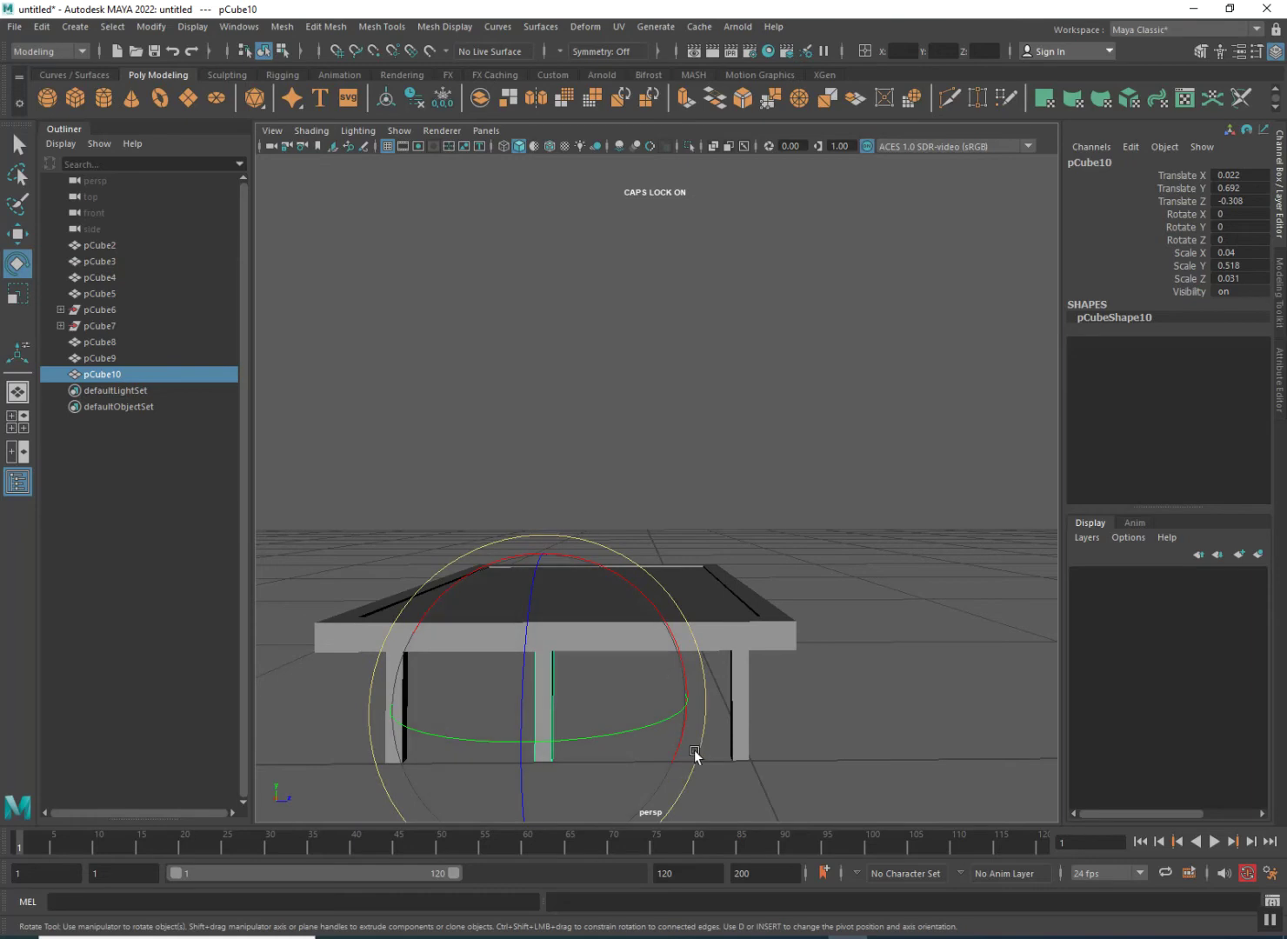
mouse_move(687, 623)
left_mouse_down()
mouse_move(453, 570)
mouse_move(474, 583)
left_mouse_up()
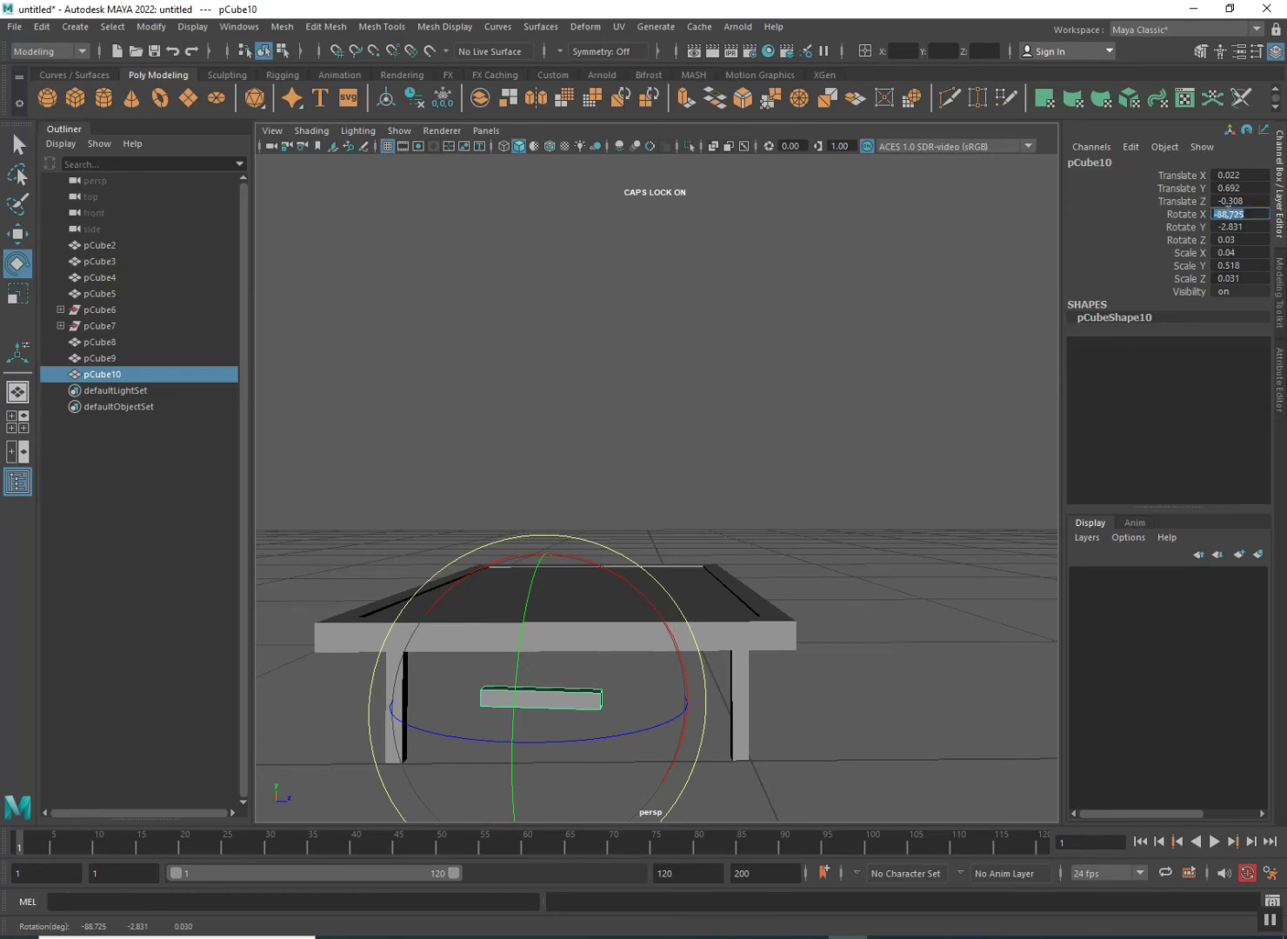
key("Return")
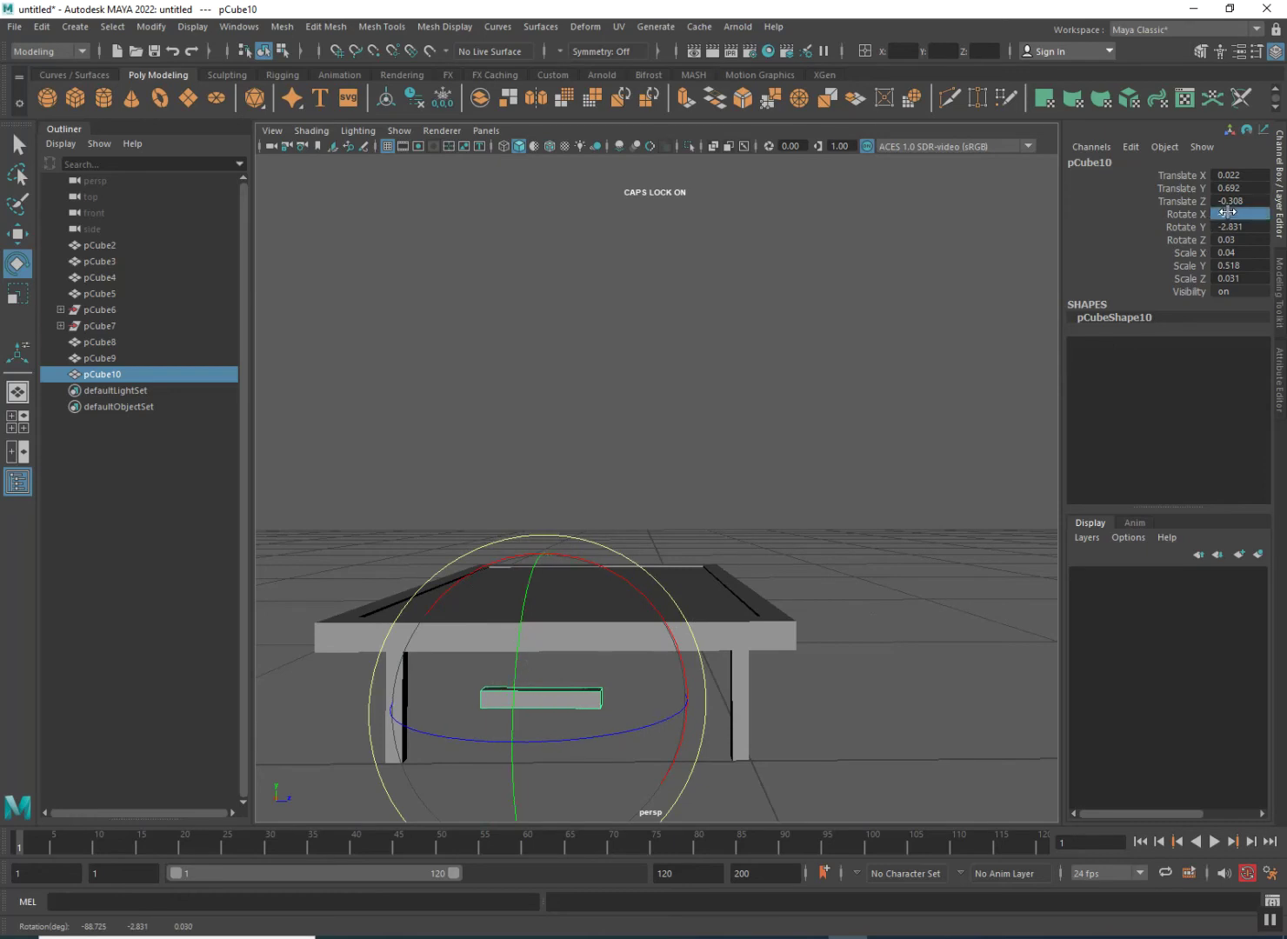
- Stretch the horizontal crossbar to a Scale Y of about 1.527 and move it to about -0.27 in Z, between the two legs
left_click(29, 235)
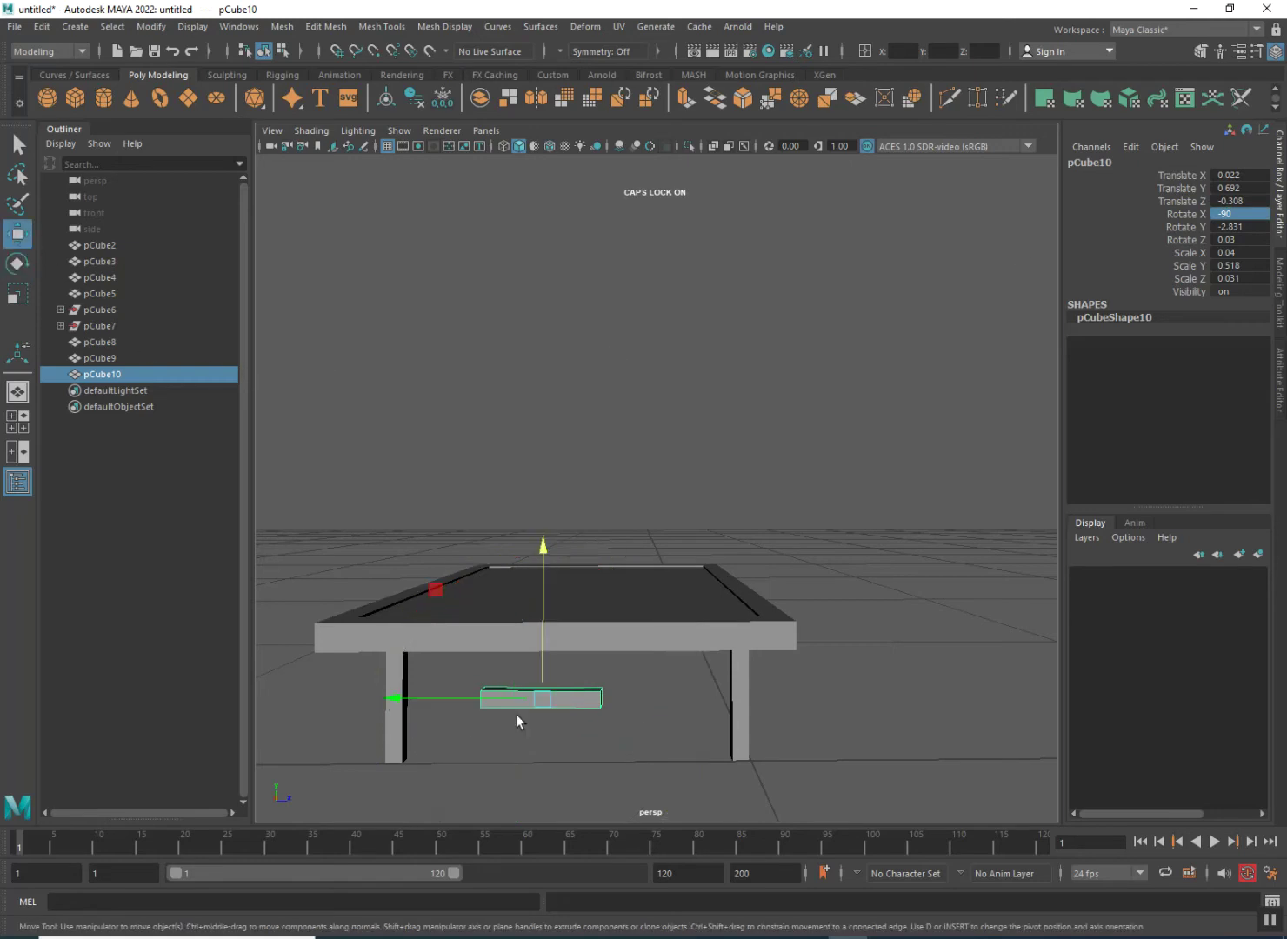
left_click_drag(718, 827, 739, 770, "alt")
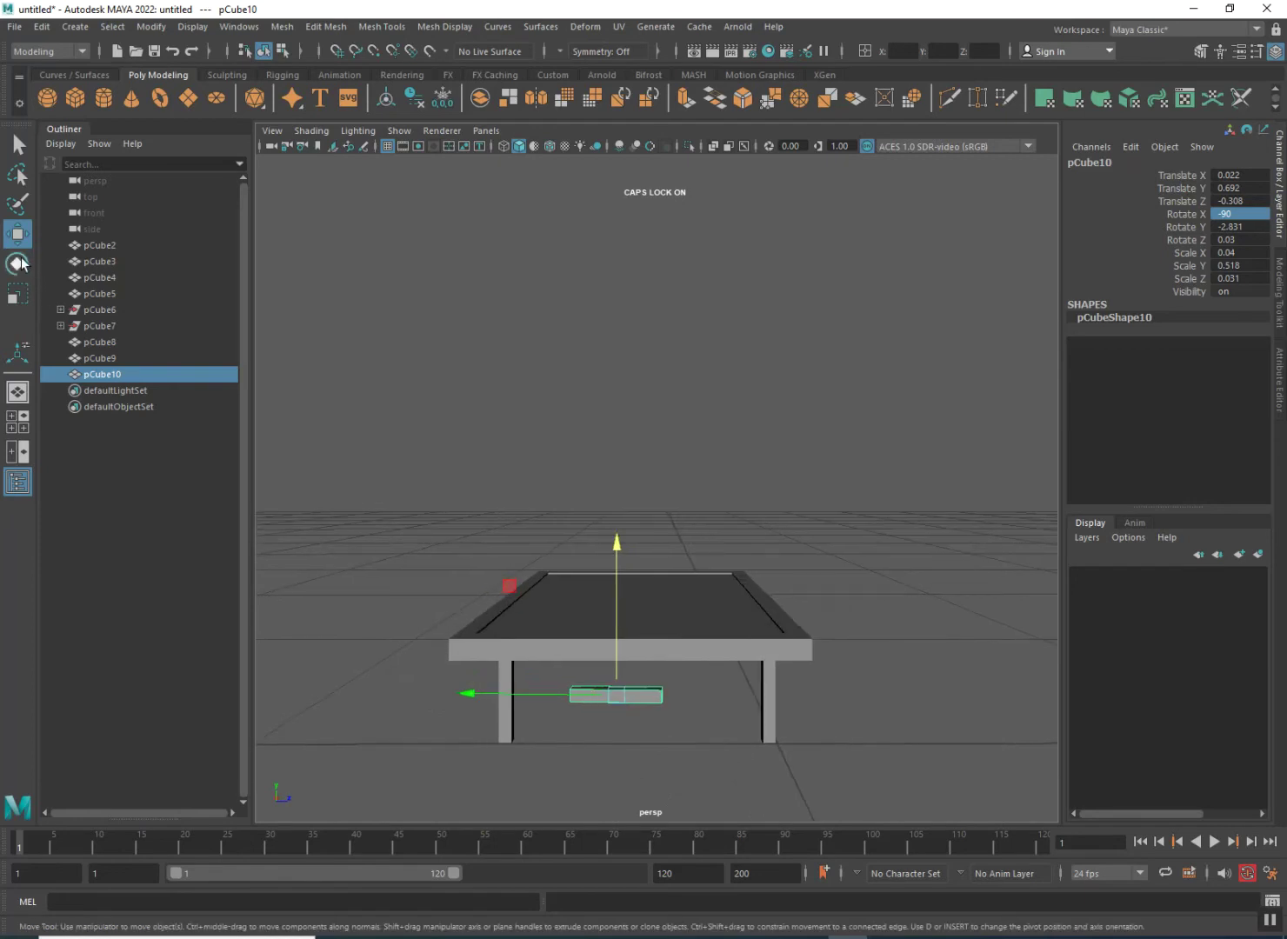
left_click(19, 295)
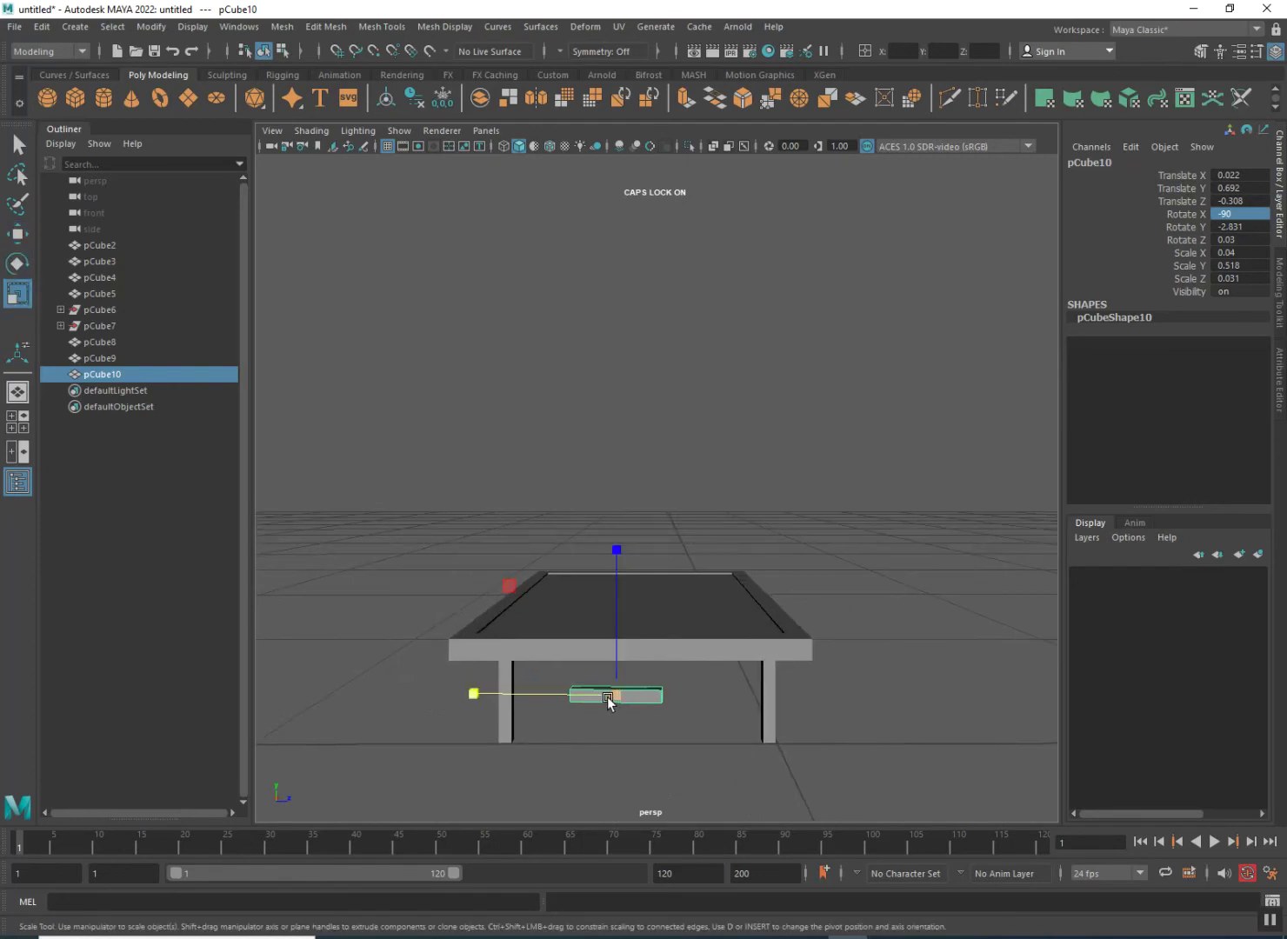
middle_click_drag(594, 697, 402, 665)
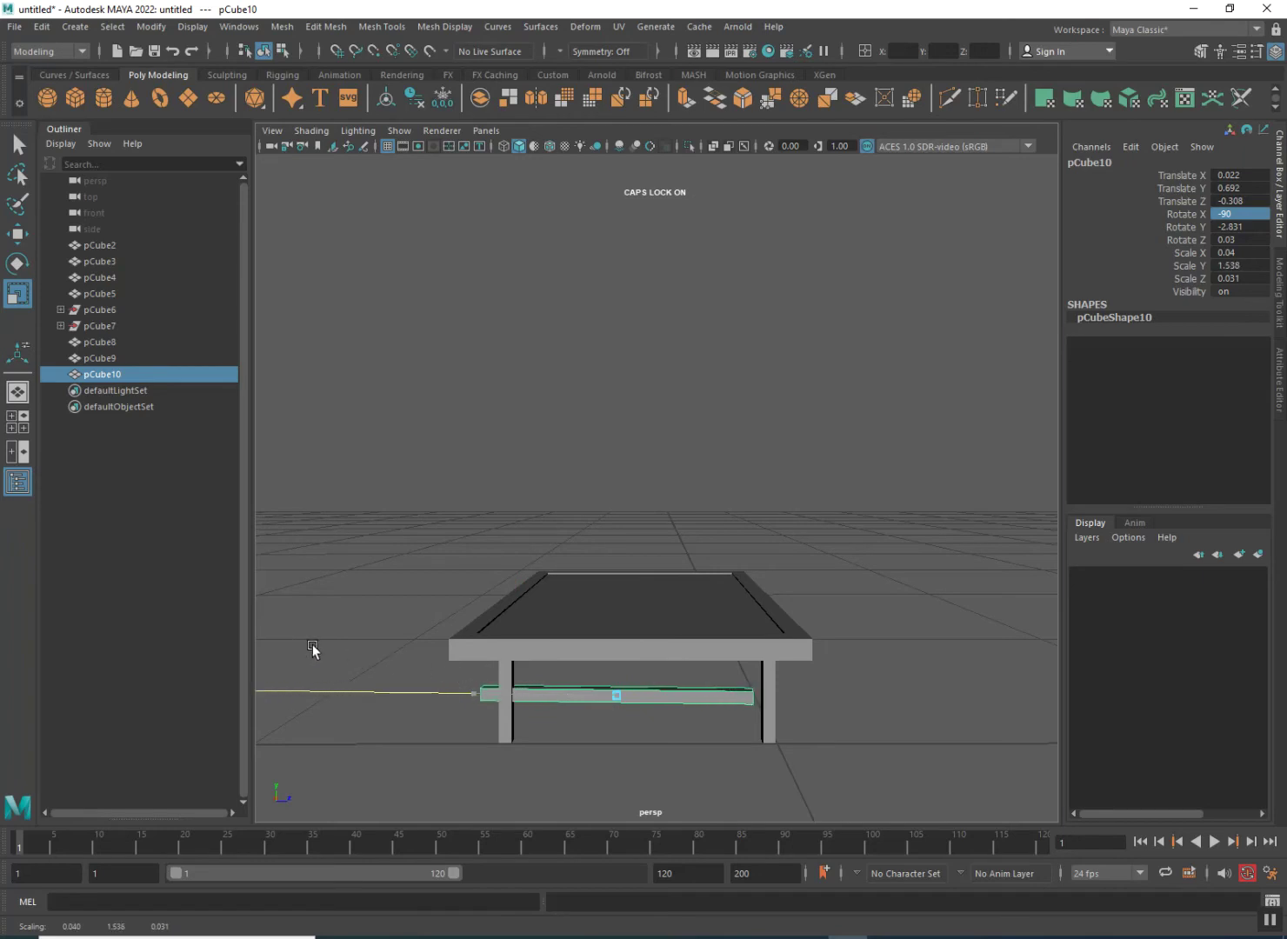
middle_click_drag(316, 644, 325, 646)
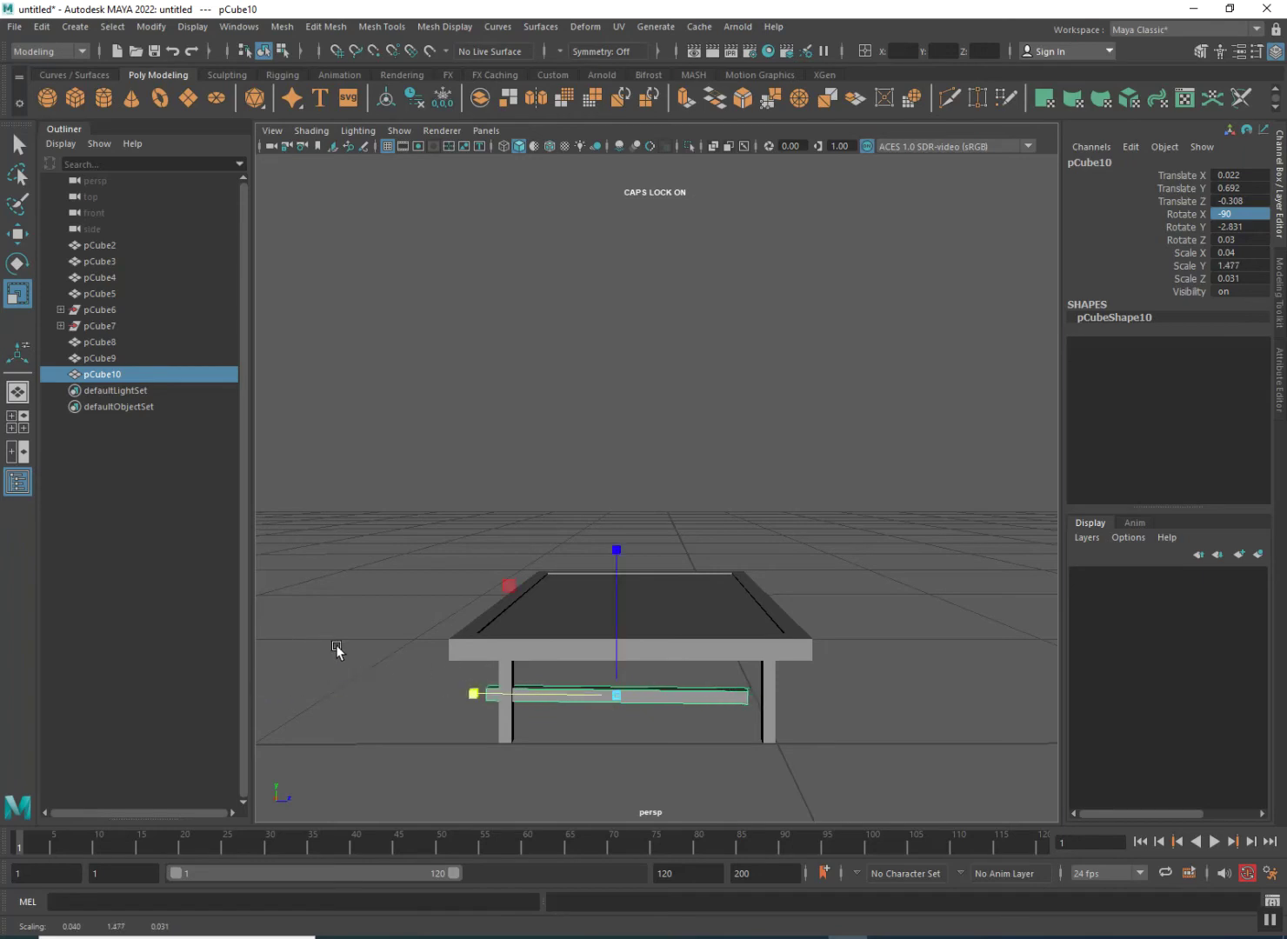
left_click_drag(493, 700, 484, 691)
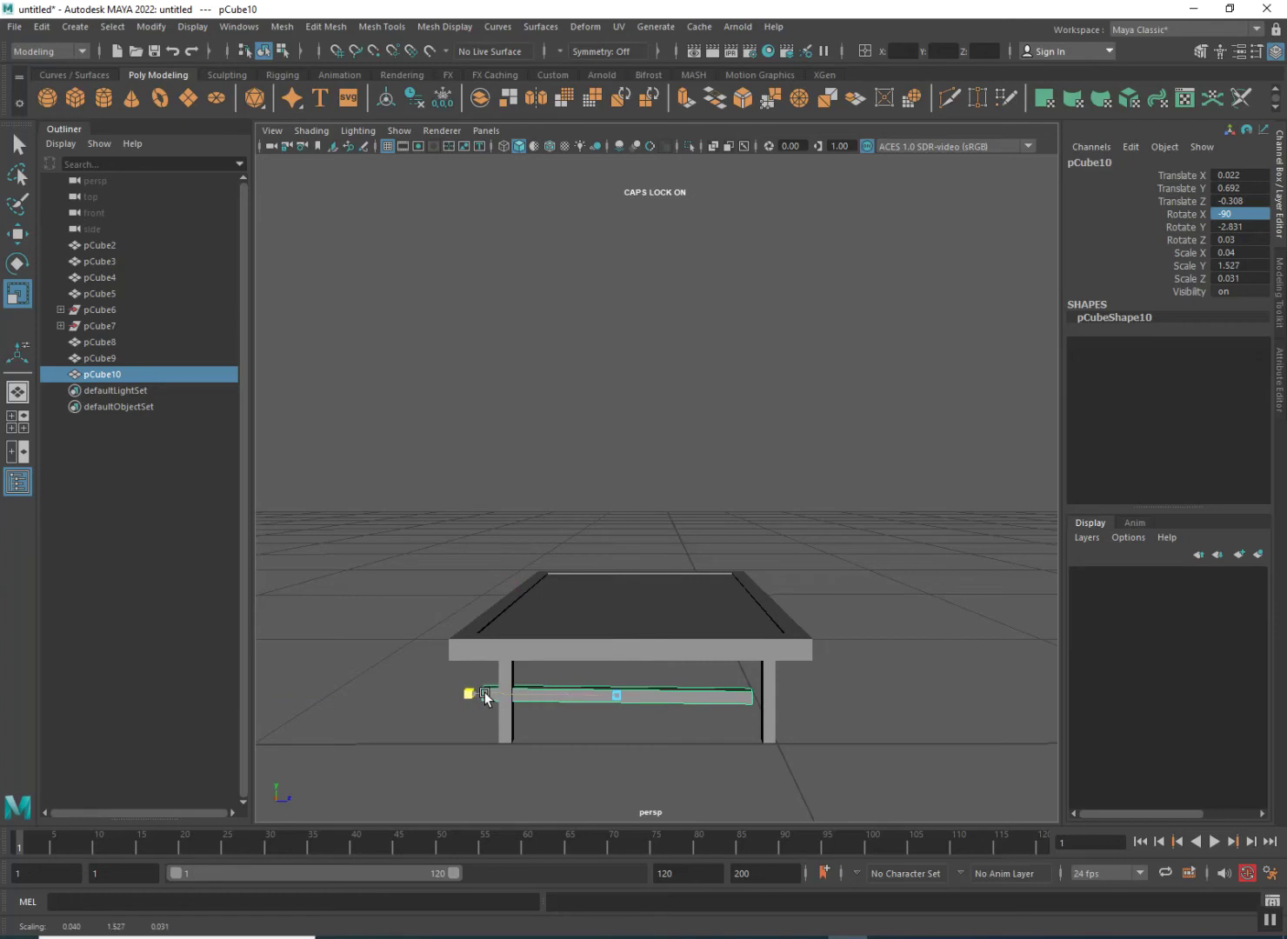
left_click(9, 228)
left_click_drag(524, 692, 531, 693)
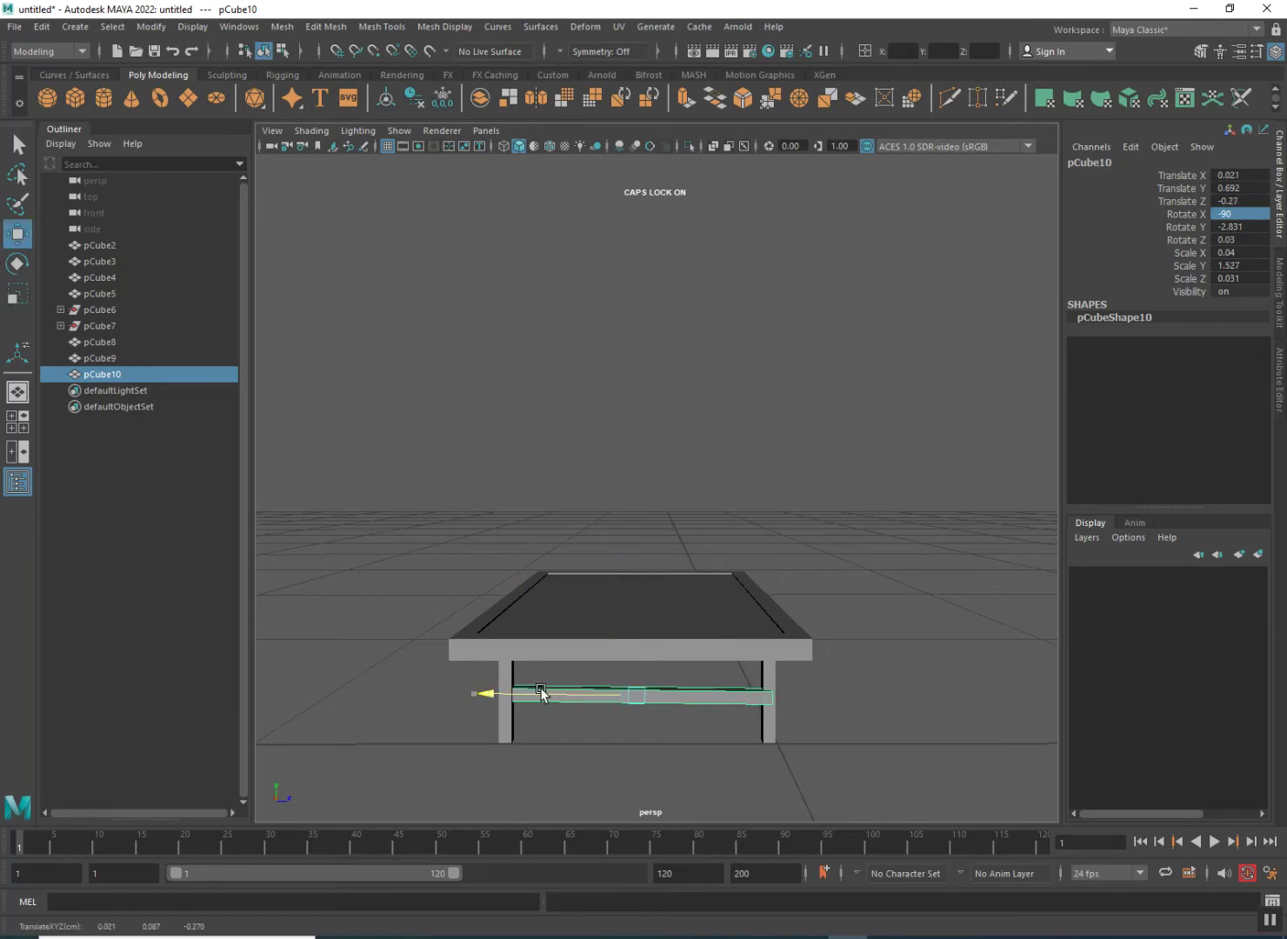
- Straighten the crossbar between the two legs, with Rotate Y at about -0.125 and Translate X at about 0.022, and deselect it
left_click_drag(702, 787, 551, 669, "alt")
scroll(552, 730, "up", 5)
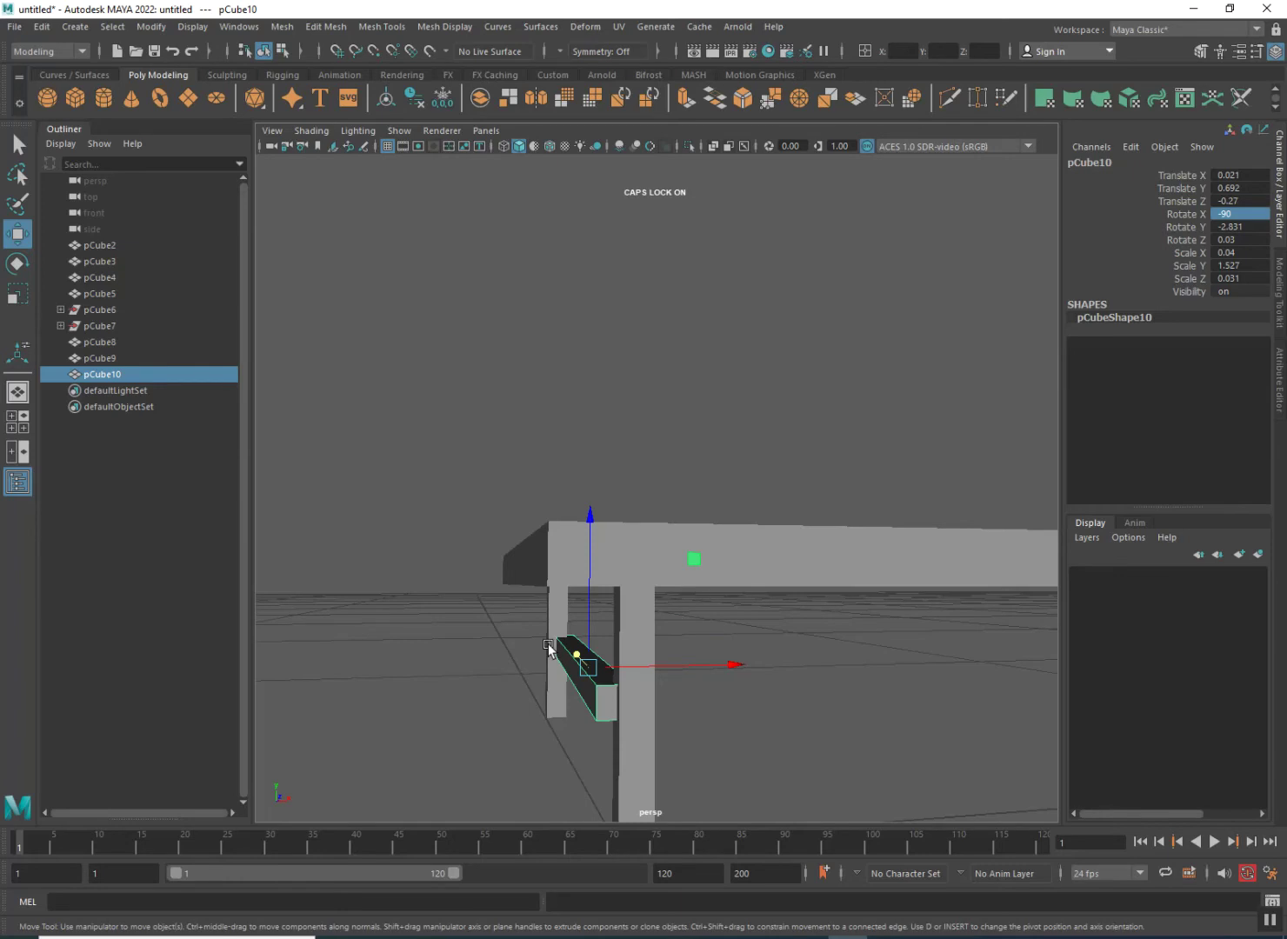
left_click(16, 264)
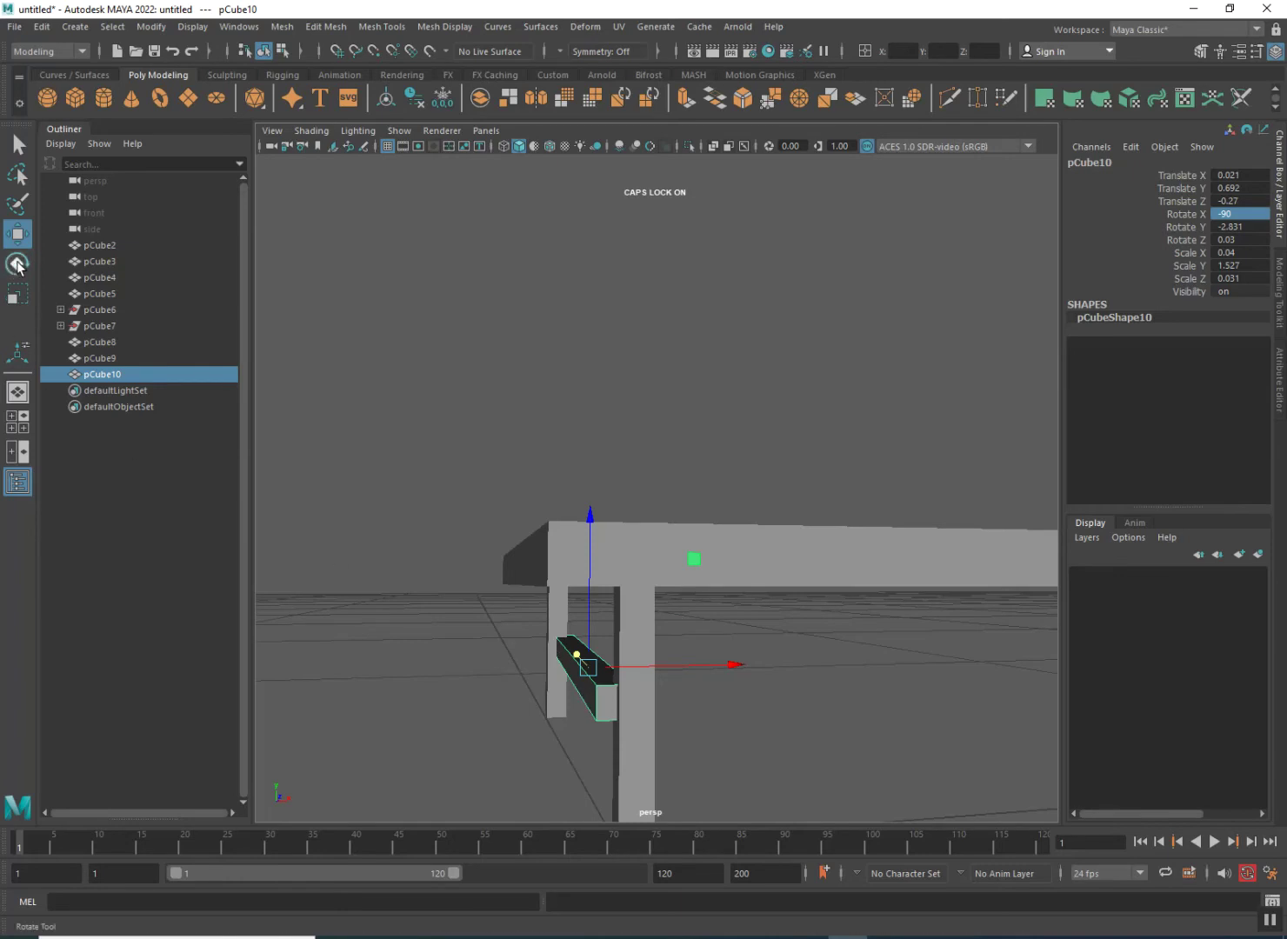
left_click_drag(680, 689, 658, 678)
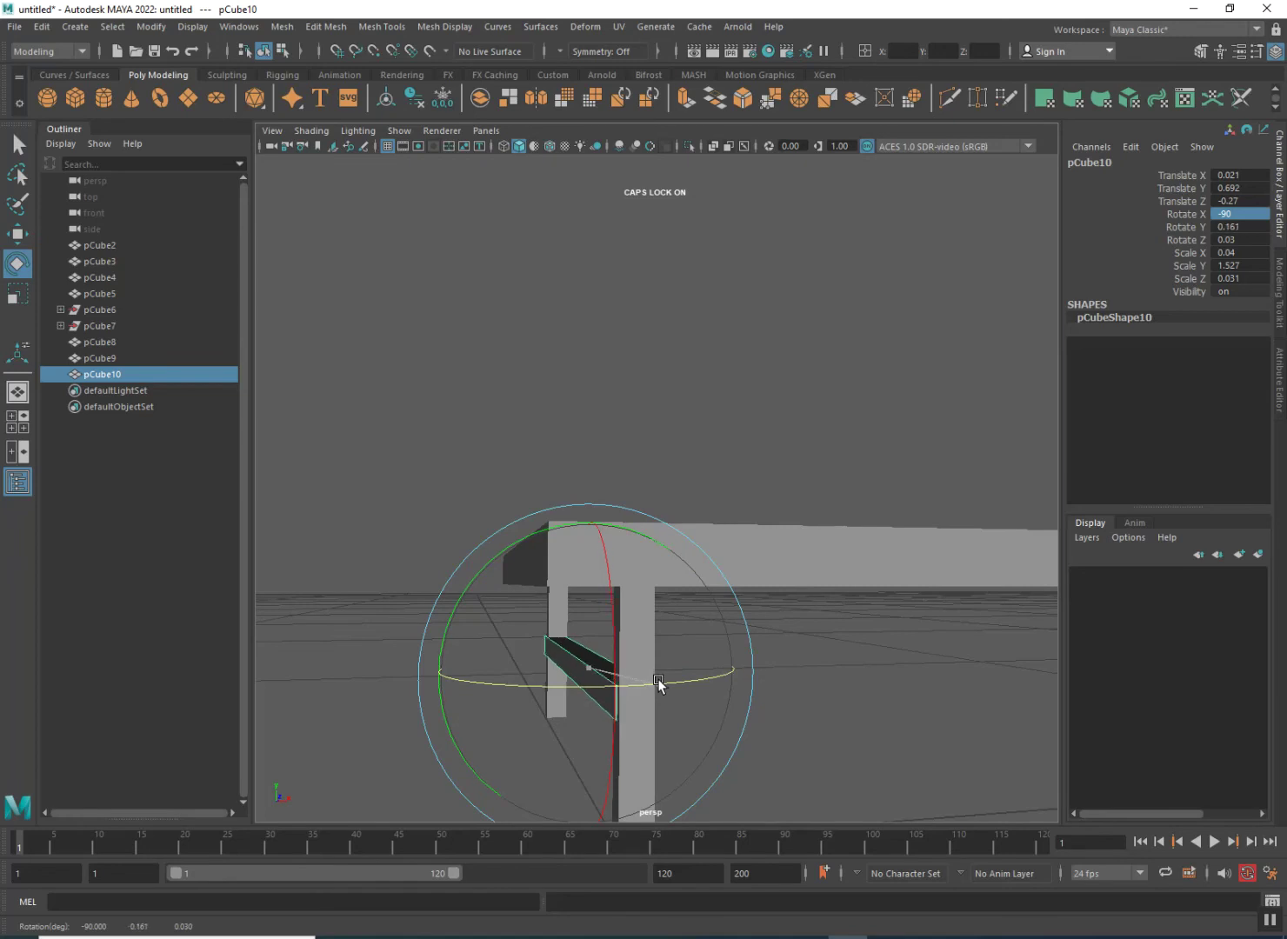
left_click_drag(511, 707, 604, 618, "alt")
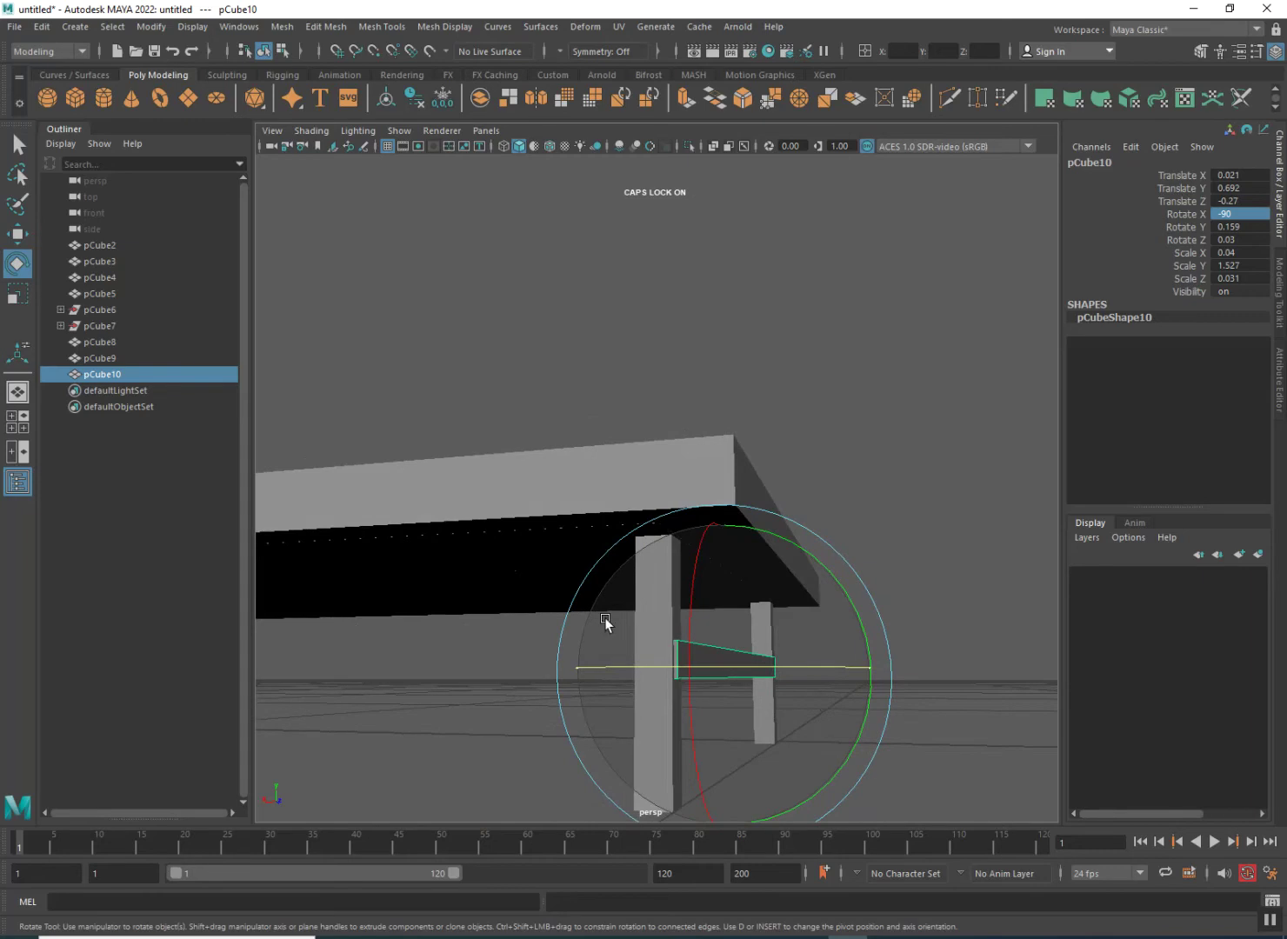
left_click(18, 235)
left_click_drag(641, 663, 322, 729)
left_click(17, 264)
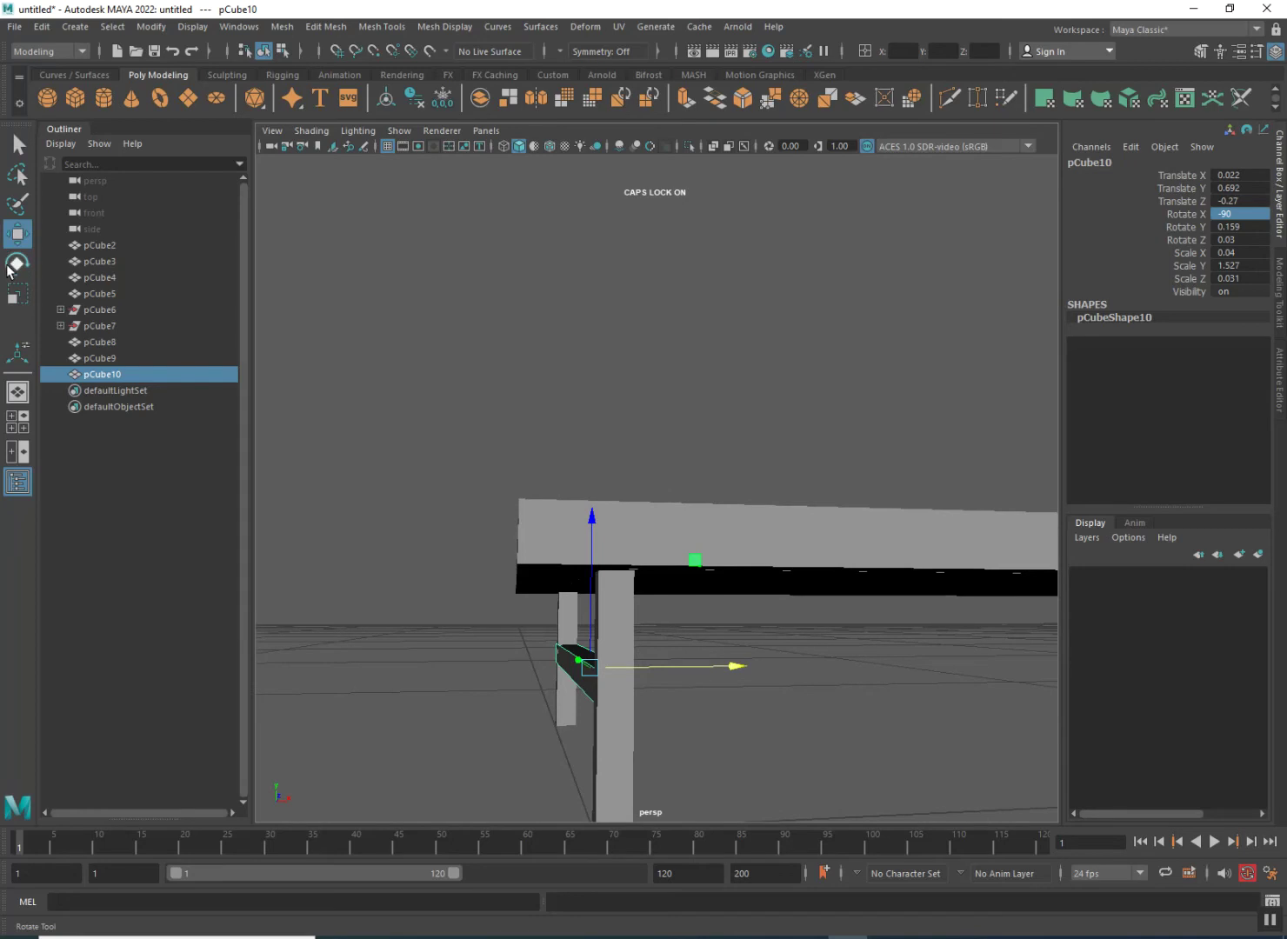
left_click_drag(525, 680, 525, 679)
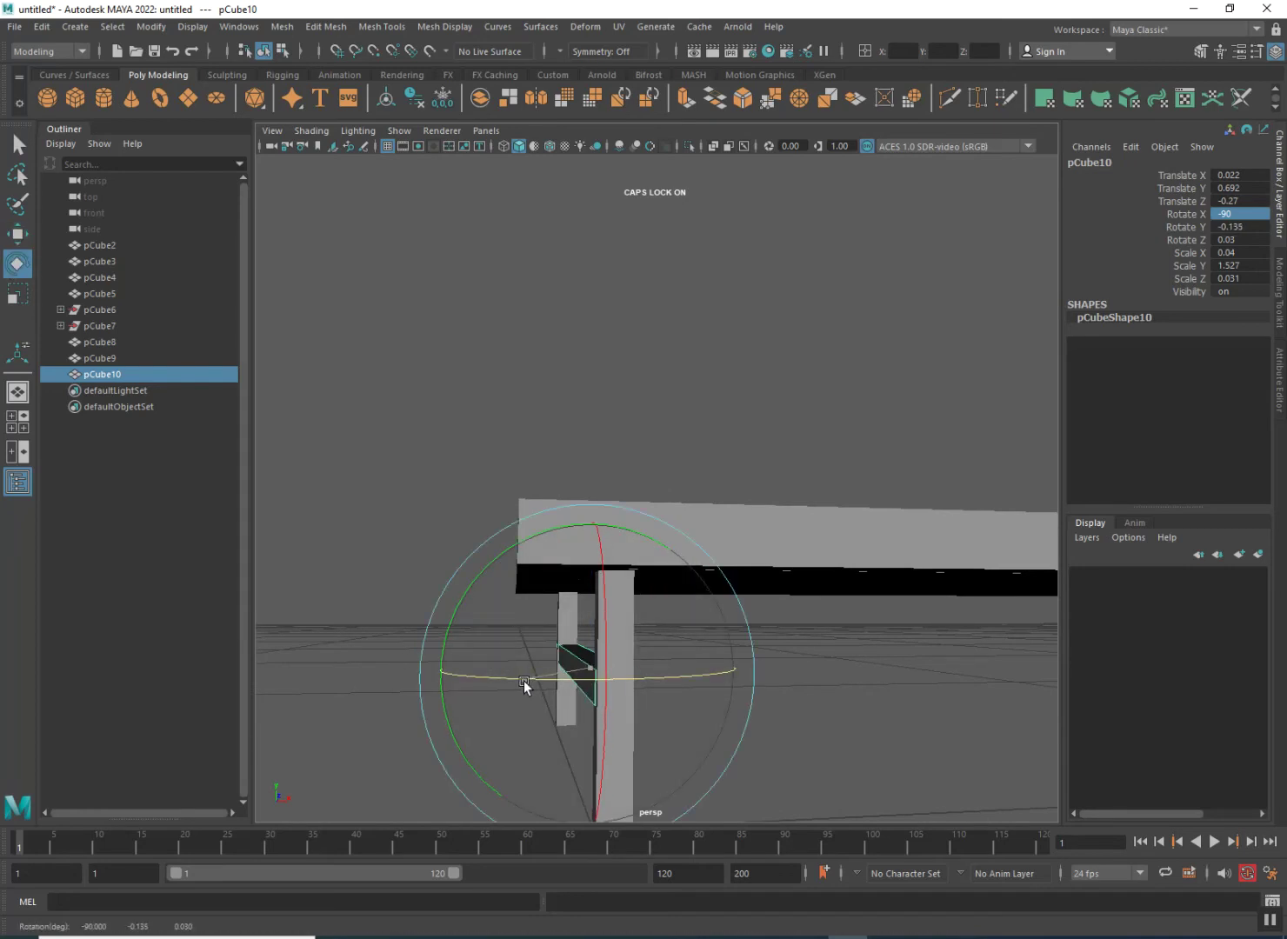
left_click_drag(524, 680, 727, 707)
left_click(394, 374)
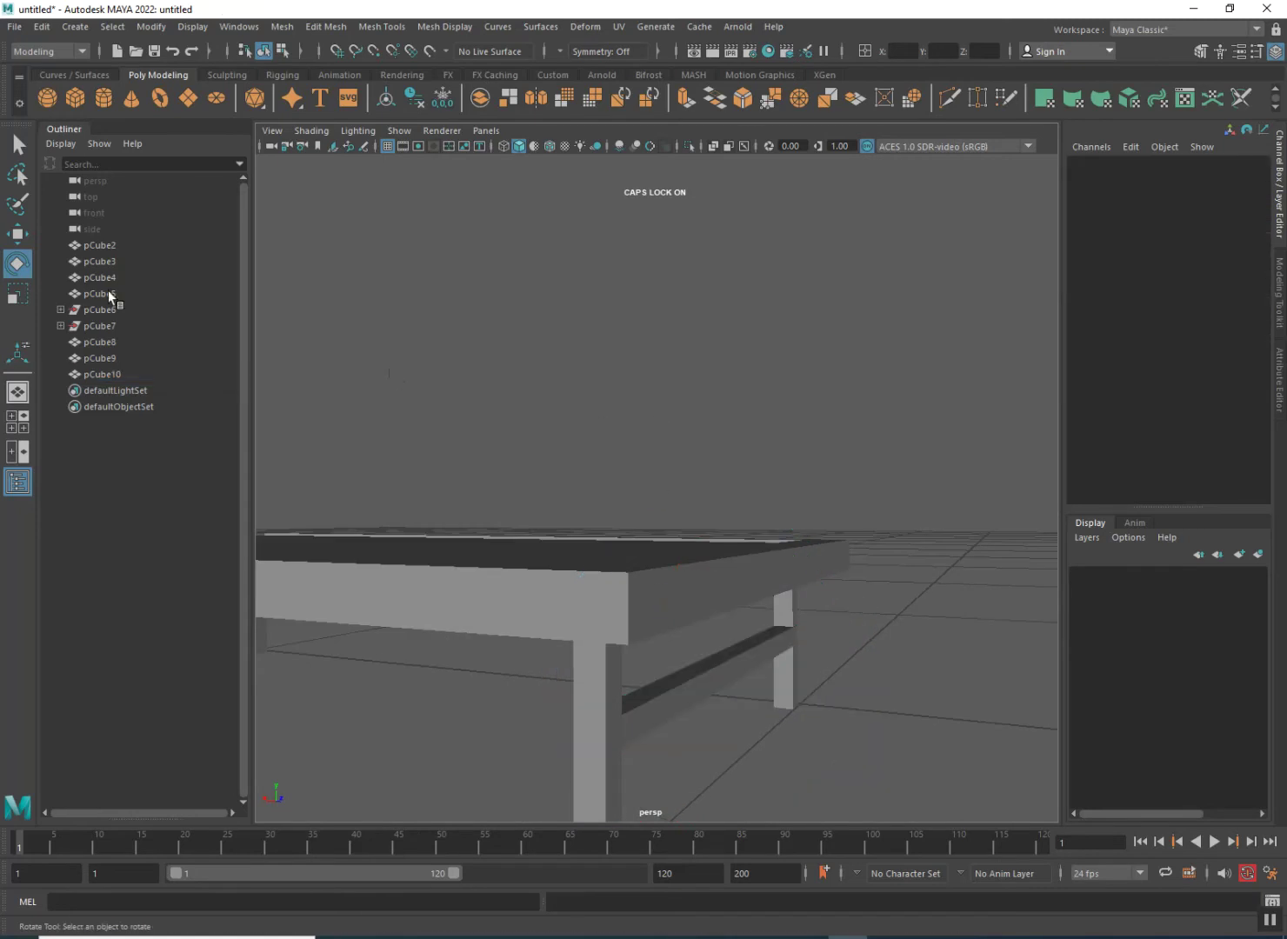
- Lower the crossbar between the legs to a Translate Y of about 0.649
left_click(26, 236)
left_click_drag(351, 566, 556, 724, "alt")
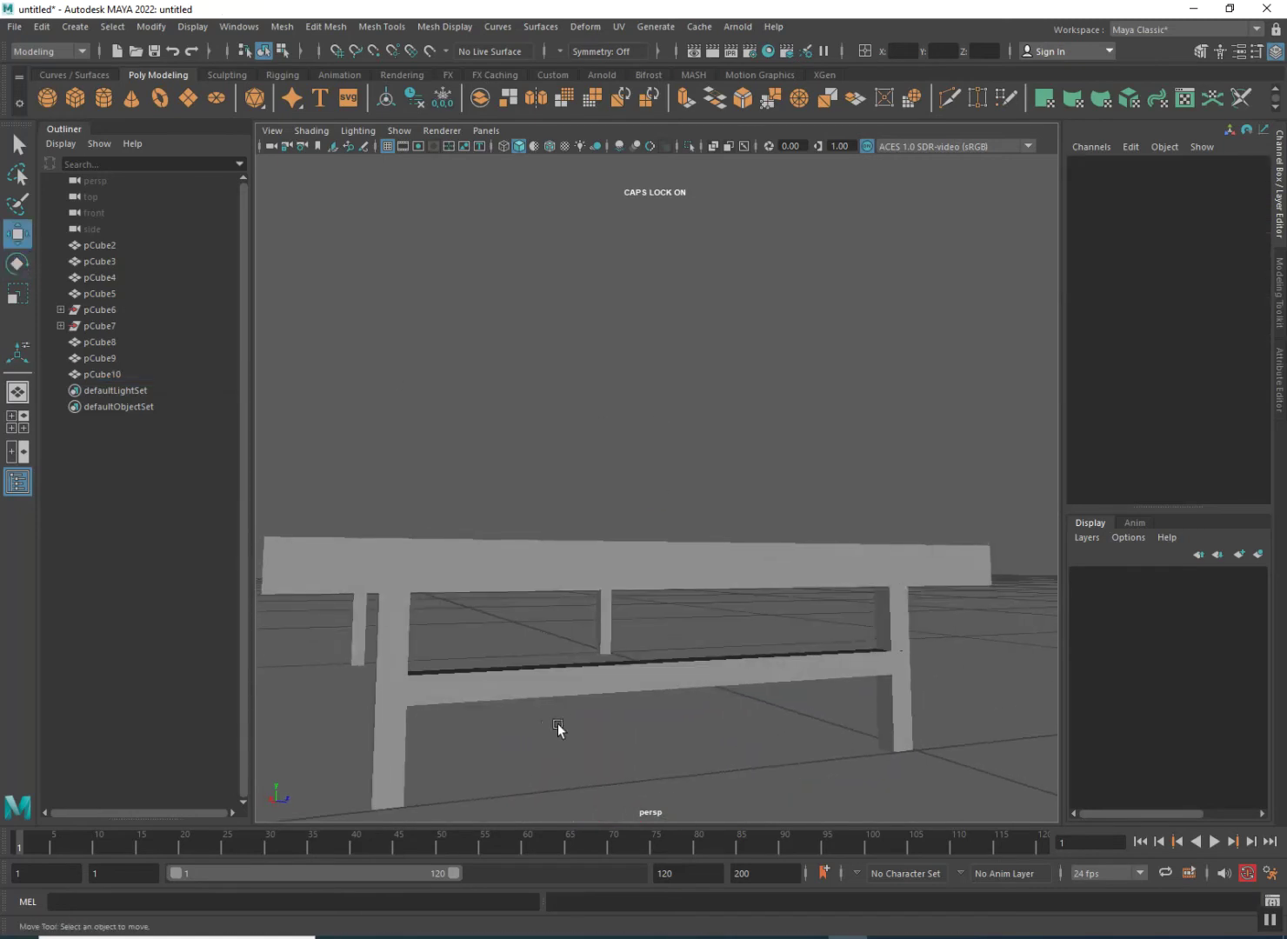
left_click(558, 688)
left_click_drag(666, 618, 664, 664)
- Duplicate the crossbar to the opposite pair of legs, placing the copy at about 0.993 in X and -0.268 in Z
left_click_drag(507, 732, 561, 709, "alt")
left_click_drag(429, 681, 594, 711, "alt")
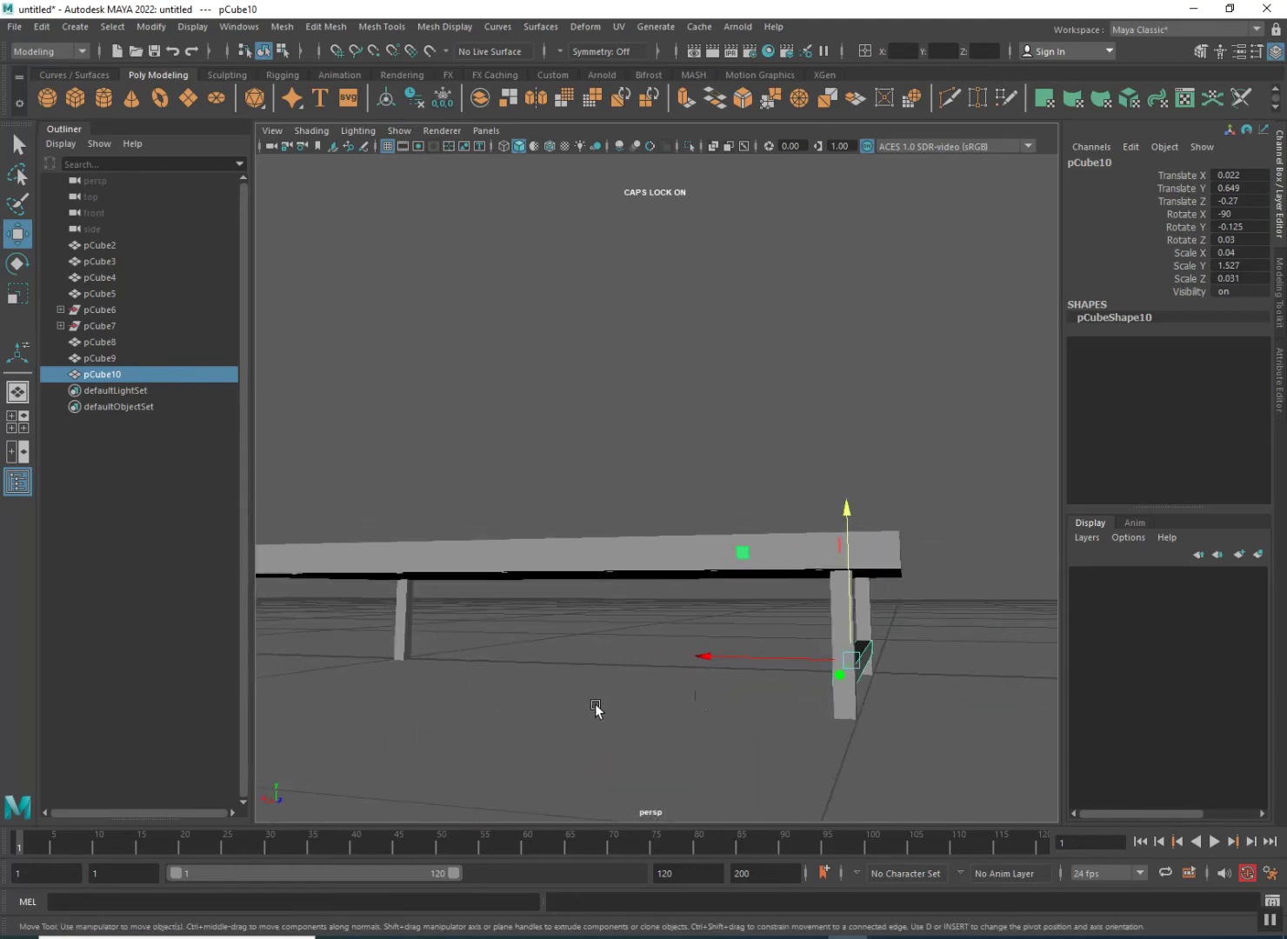
mouse_move(750, 676)
left_mouse_down("shift")
mouse_move(266, 567)
mouse_move(420, 678)
mouse_move(317, 666)
mouse_move(447, 698)
mouse_move(426, 693)
left_mouse_up("shift")
right_click_drag(425, 692, 808, 562, "alt")
left_click_drag(454, 669, 482, 659)
right_click_drag(481, 659, 420, 617, "alt")
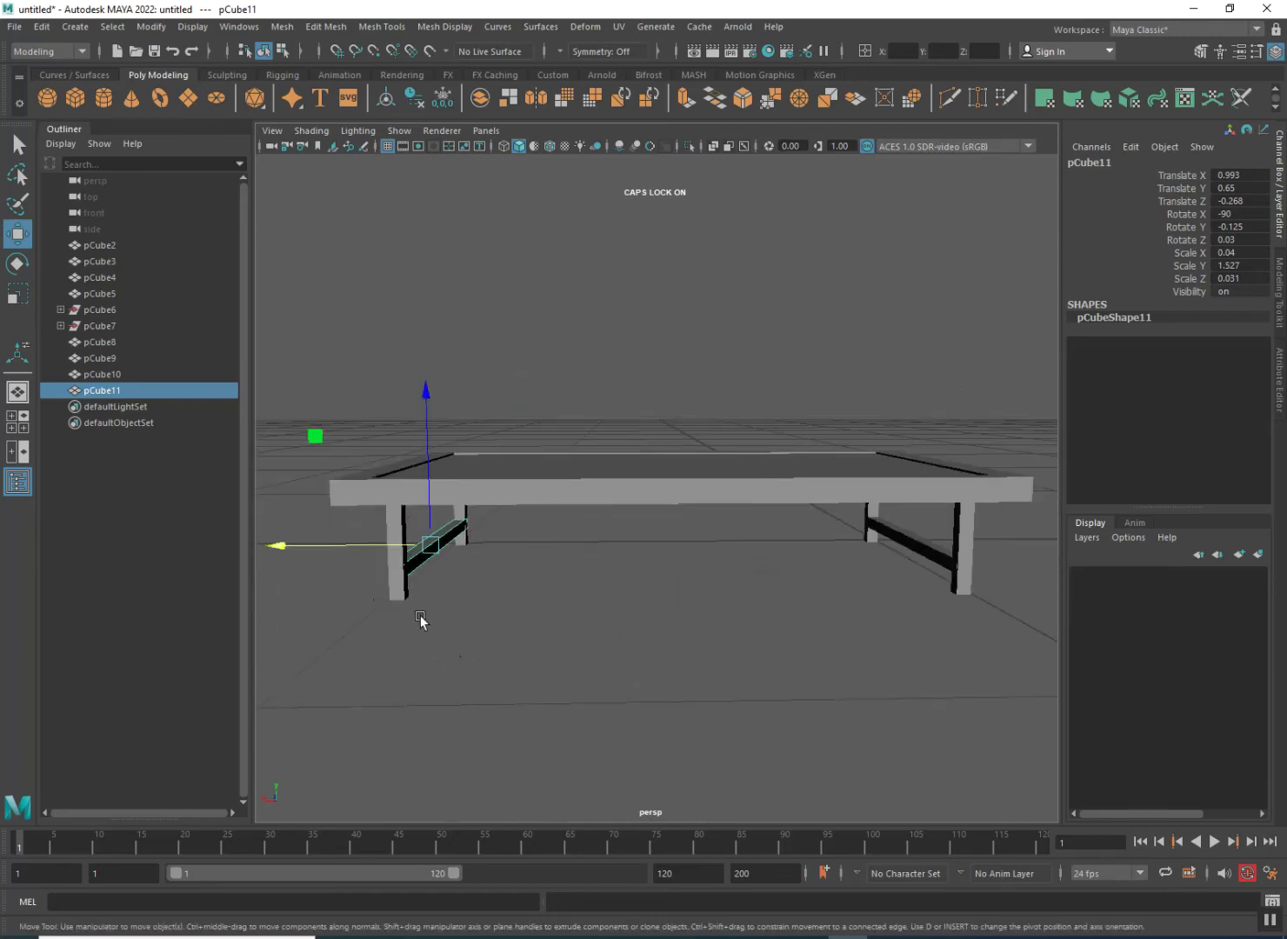
- Duplicate the second crossbar to midway under the table at about 0.531 in X and turn it lengthwise with Rotate Y 90
mouse_move(327, 542)
left_mouse_down("shift")
mouse_move(560, 592)
mouse_move(551, 598)
left_mouse_up("shift")
left_click(15, 264)
left_click_drag(560, 569, 767, 567)
double_click(1237, 226)
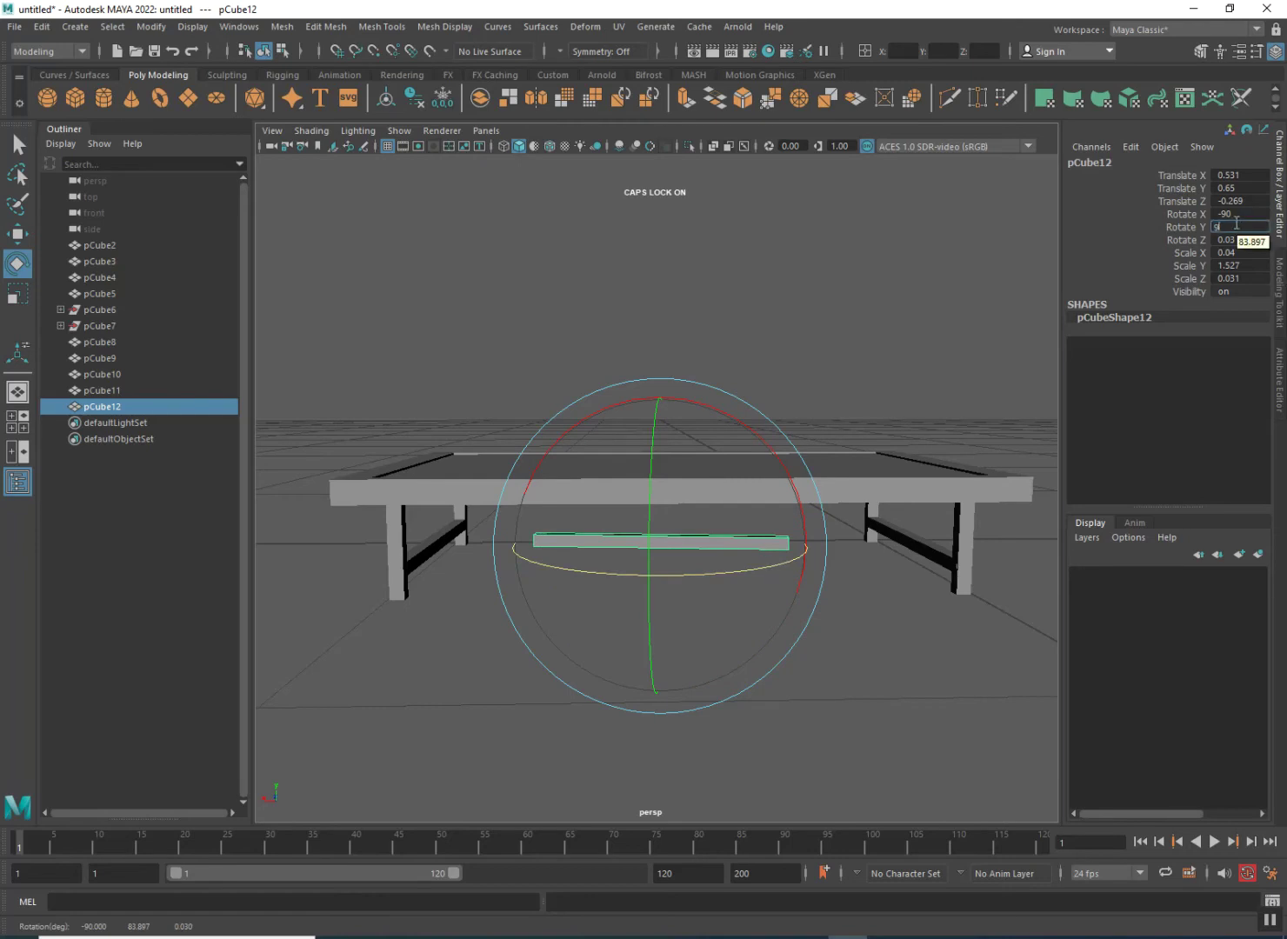
type("90")
key("Return")
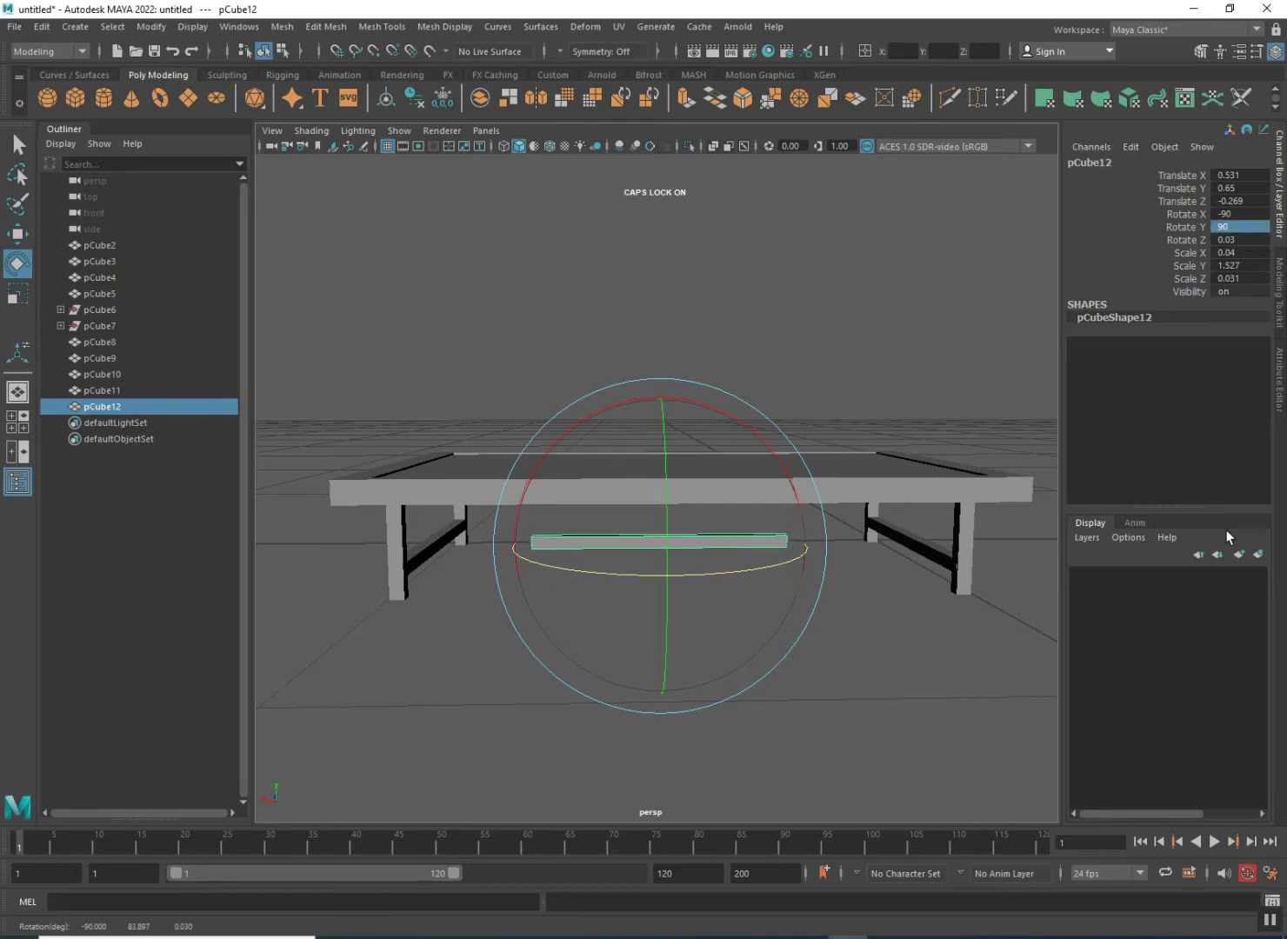
- Lengthen the middle bar toward both side crossbars, to a Scale Y of about 2.974
left_click_drag(876, 731, 561, 719, "alt")
left_click_drag(623, 644, 718, 608, "alt")
left_click(17, 293)
left_click_drag(679, 561, 543, 537)
- Pull the middle bar's protruding end face back along X to about 0.998, inside the side crossbar, and return to object mode with nothing selected
left_click_drag(537, 619, 594, 621, "alt")
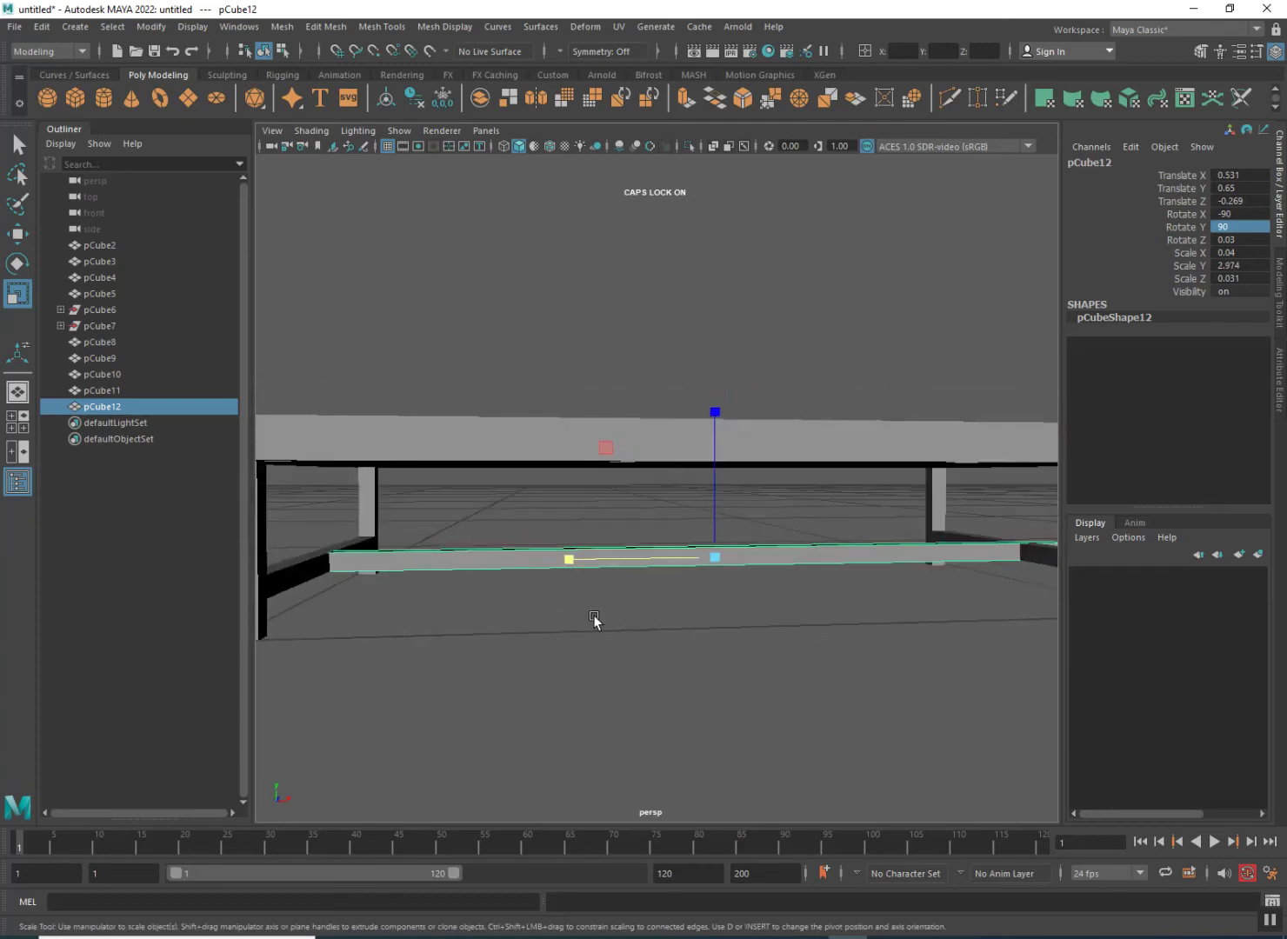
scroll(620, 613, "down", 2)
right_click_drag(619, 614, 485, 626, "alt")
left_click_drag(485, 627, 557, 629, "alt")
scroll(559, 630, "up", 2)
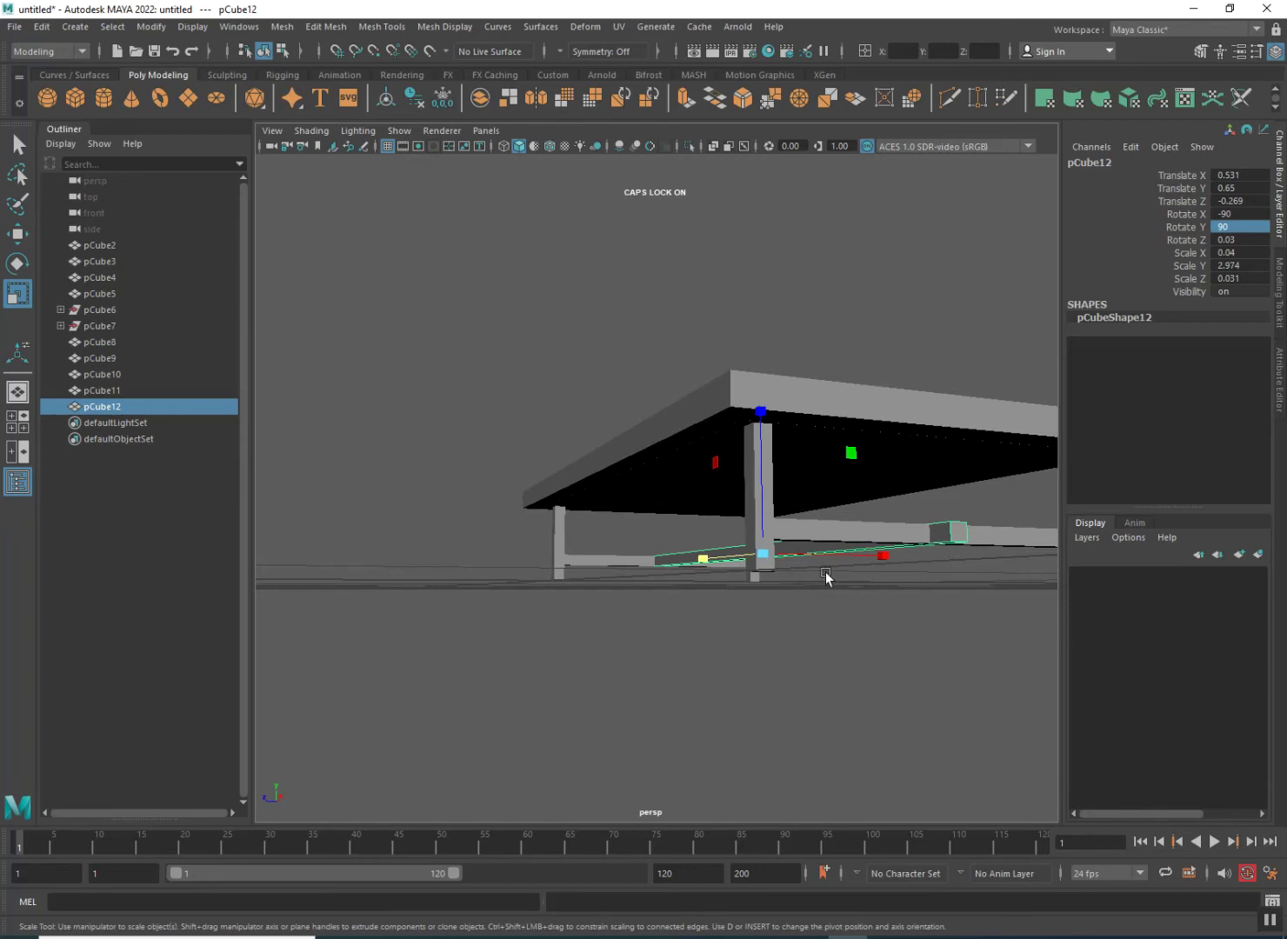
scroll(848, 584, "up", 3)
left_click_drag(834, 584, 628, 608, "alt")
scroll(524, 519, "down", 2)
right_click_drag(955, 639, 955, 554)
left_click(959, 653)
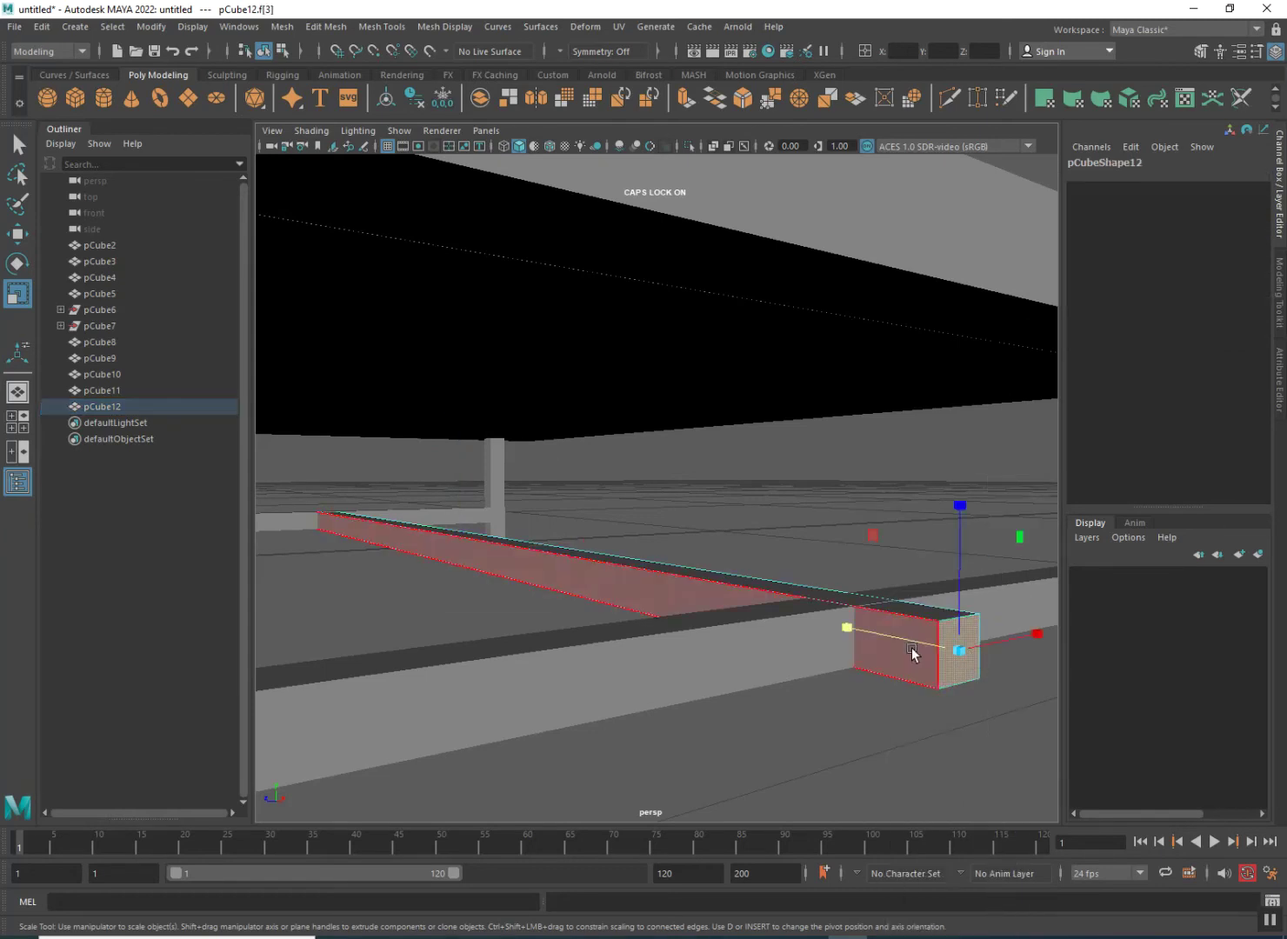
left_click_drag(911, 644, 875, 637)
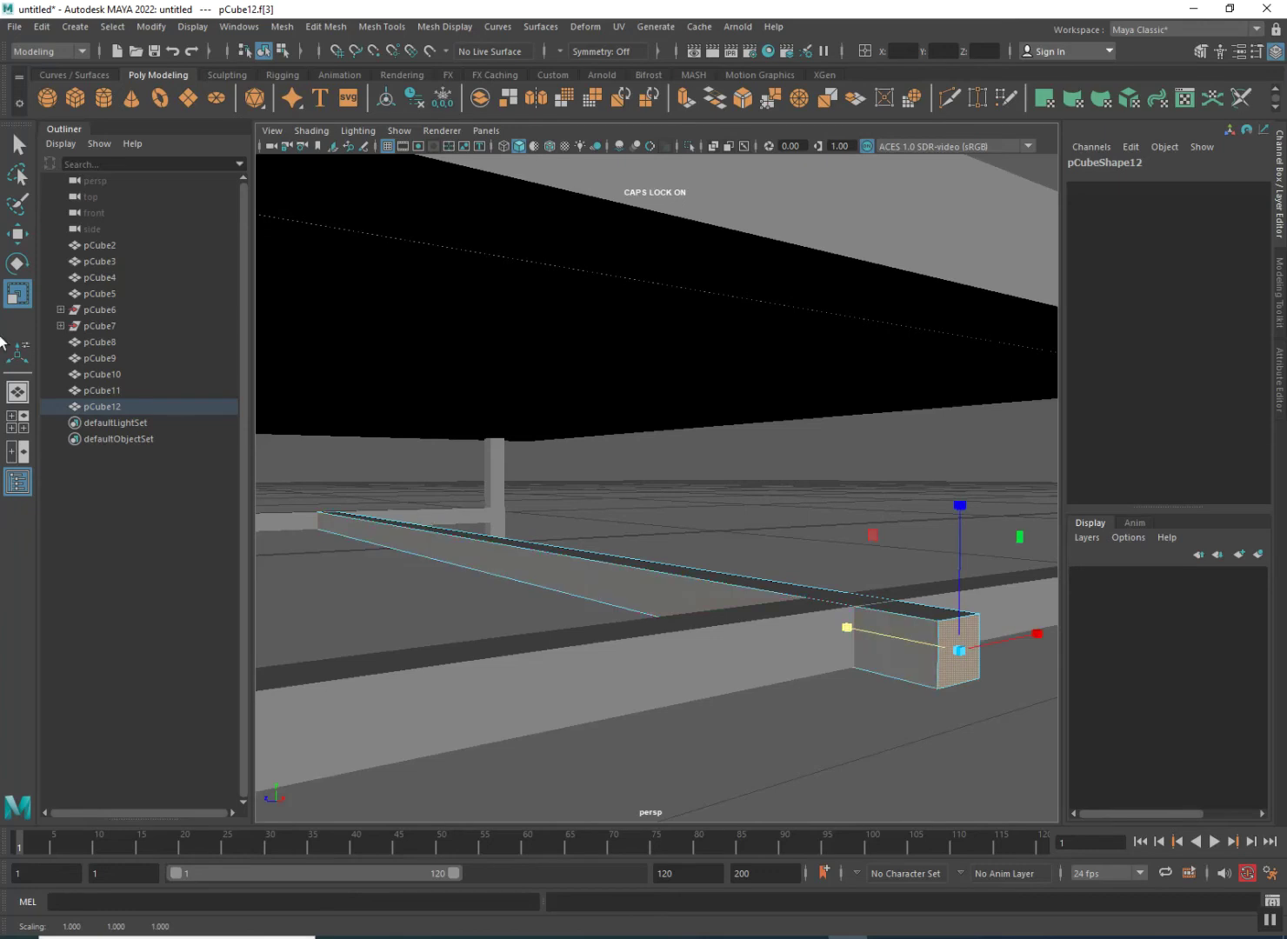
left_click(17, 234)
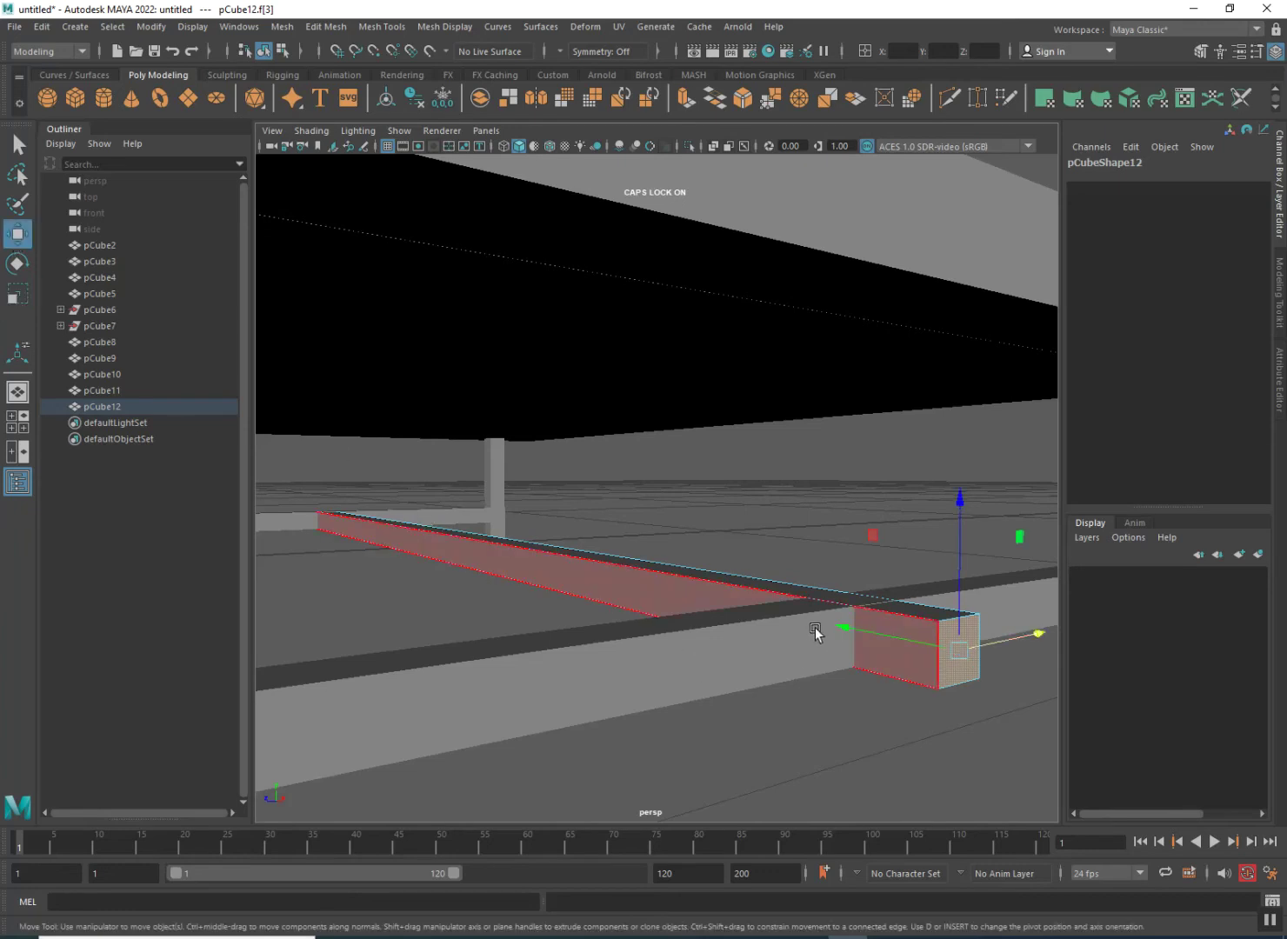
left_click_drag(841, 627, 775, 612)
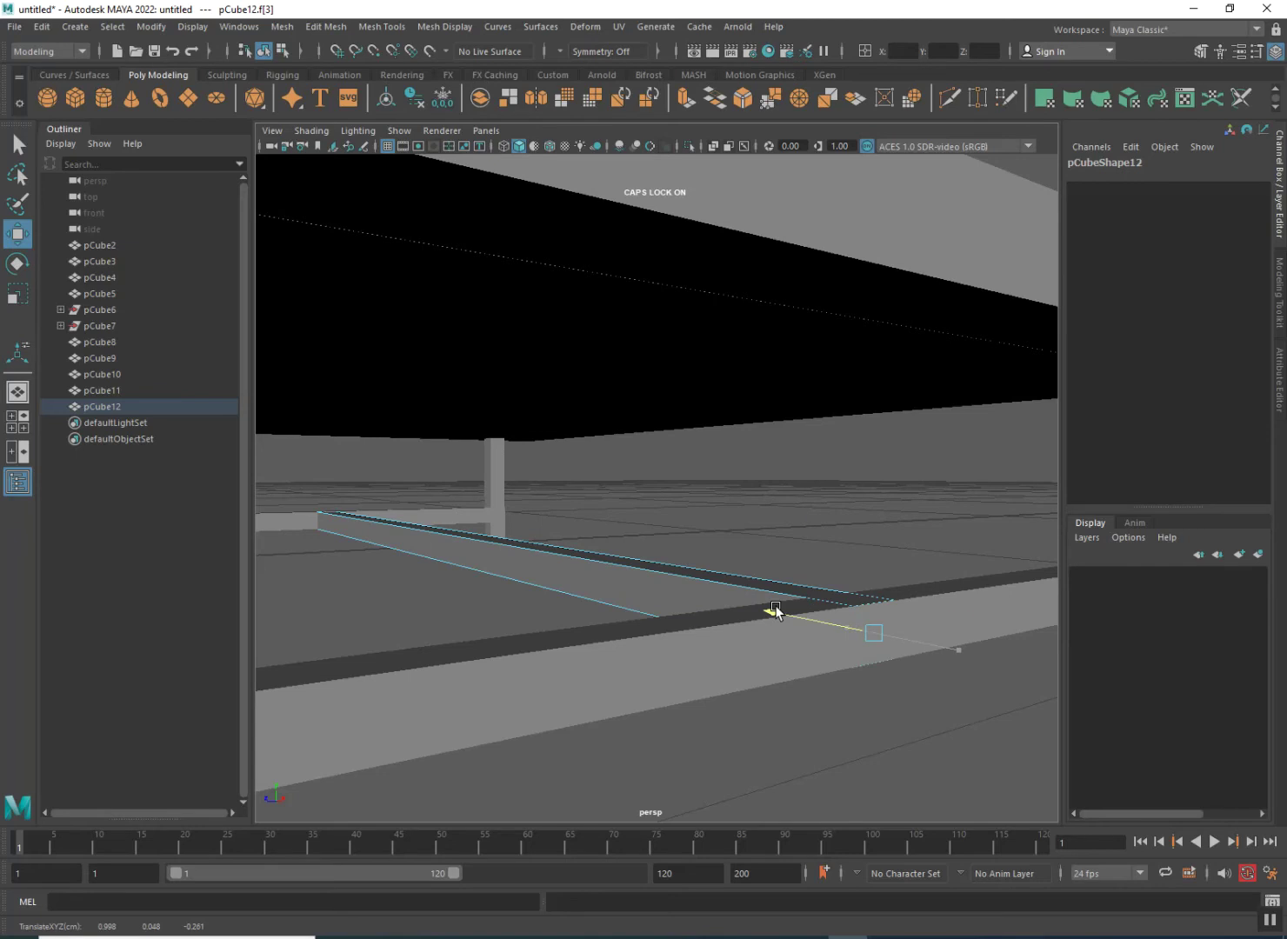
left_click_drag(704, 675, 590, 622, "alt")
right_click_drag(669, 619, 741, 486)
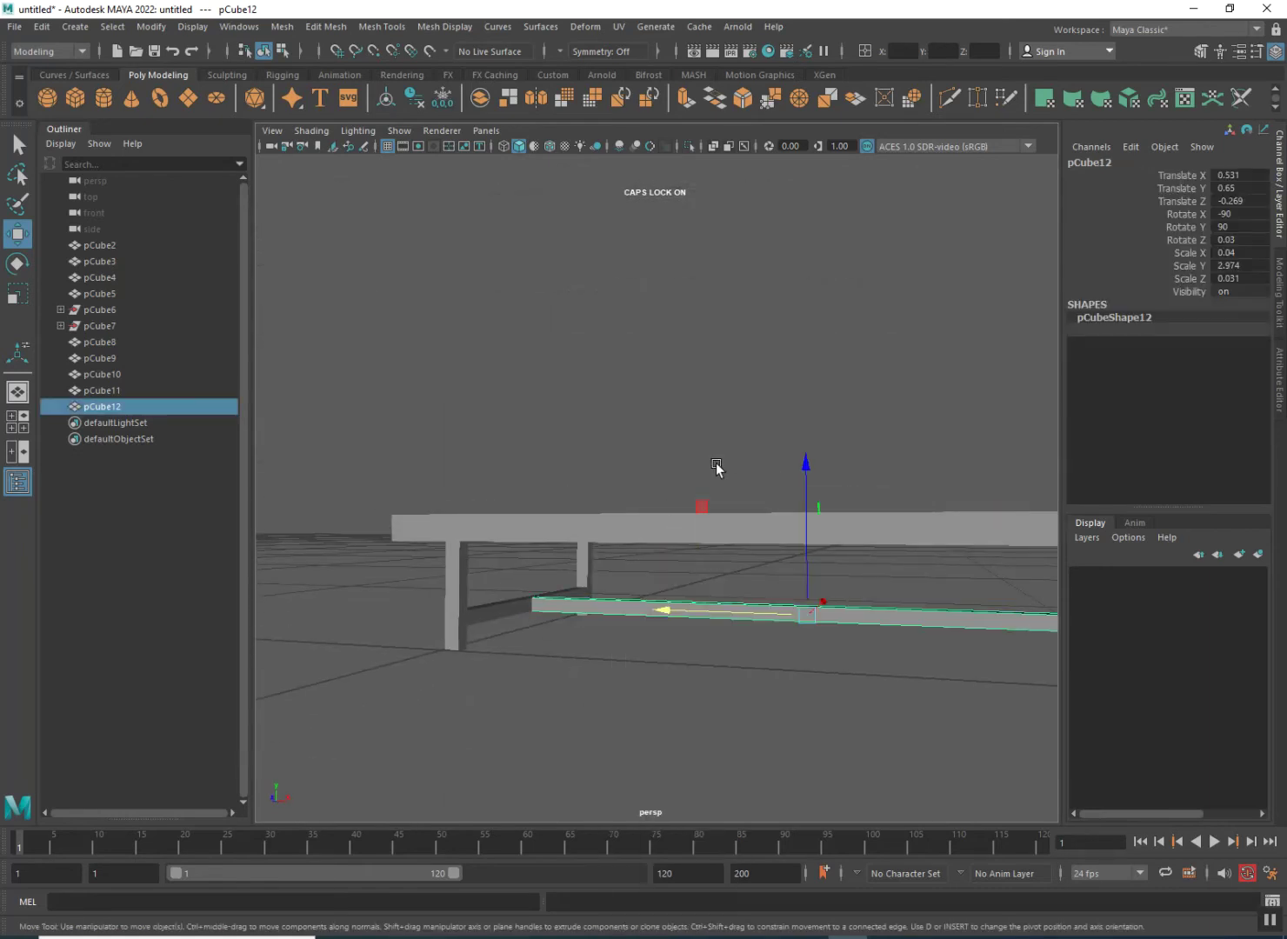
left_click(716, 464)
scroll(763, 601, "up", 10)
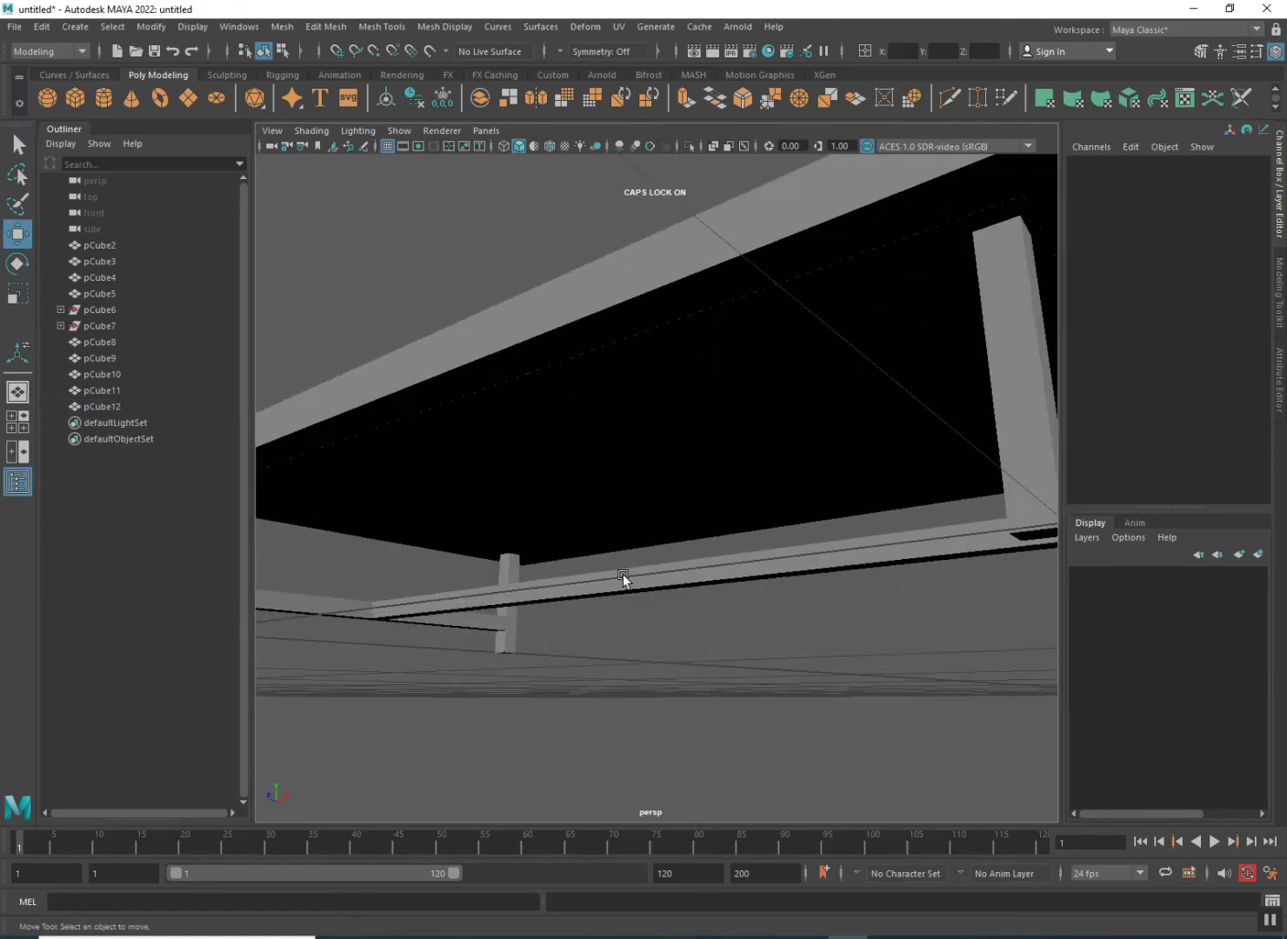
scroll(683, 650, "down", 10)
middle_click_drag(711, 646, 662, 609, "alt")
left_click_drag(661, 609, 672, 665, "alt")
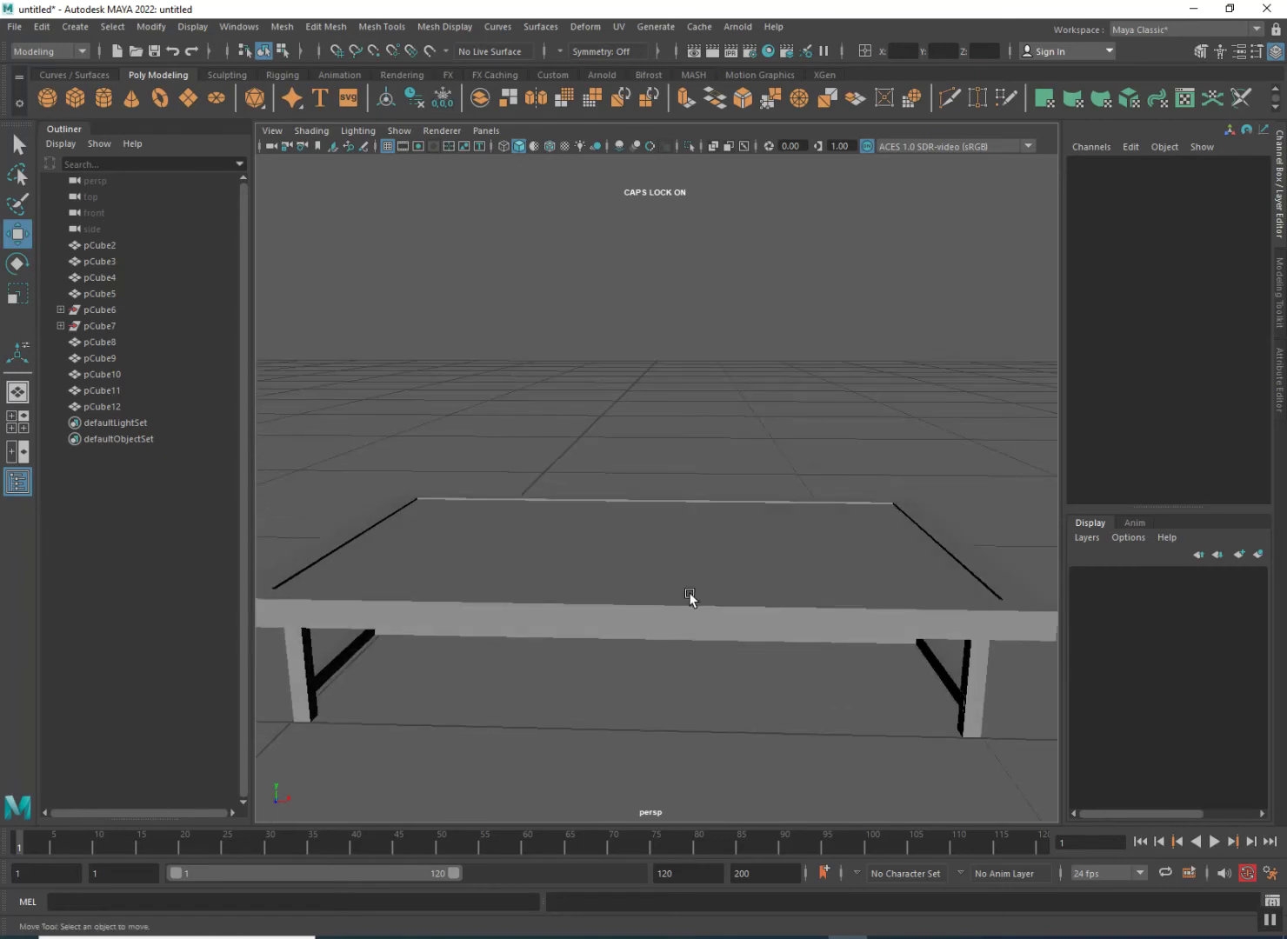
mouse_move(697, 660)
left_mouse_down("alt")
mouse_move(688, 643)
mouse_move(704, 644)
left_mouse_up("alt")
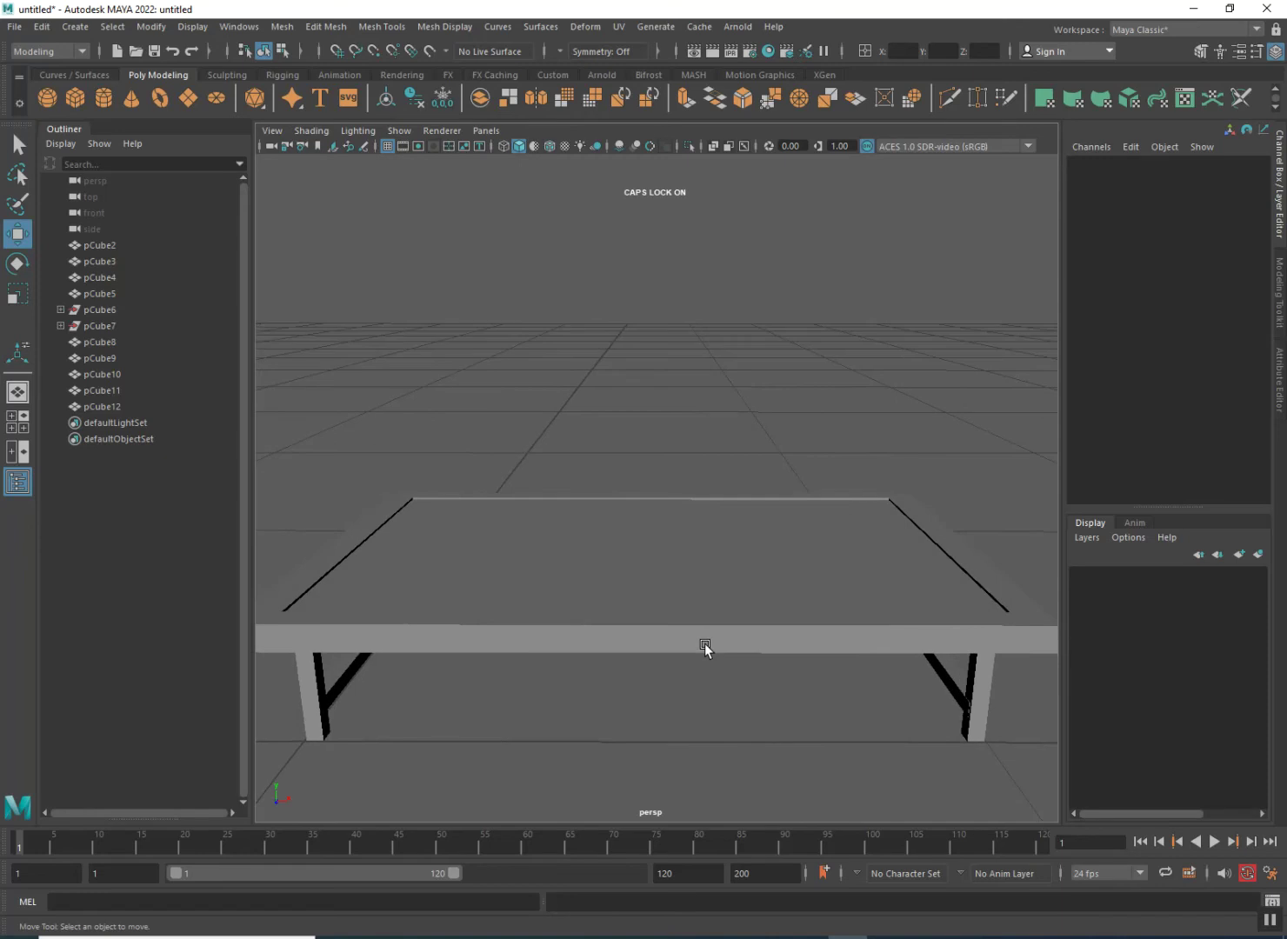
middle_click_drag(705, 644, 673, 617, "alt")
- Combine the tabletop frame, three of the legs, both side crossbars and the middle bar into one mesh
left_click(648, 617)
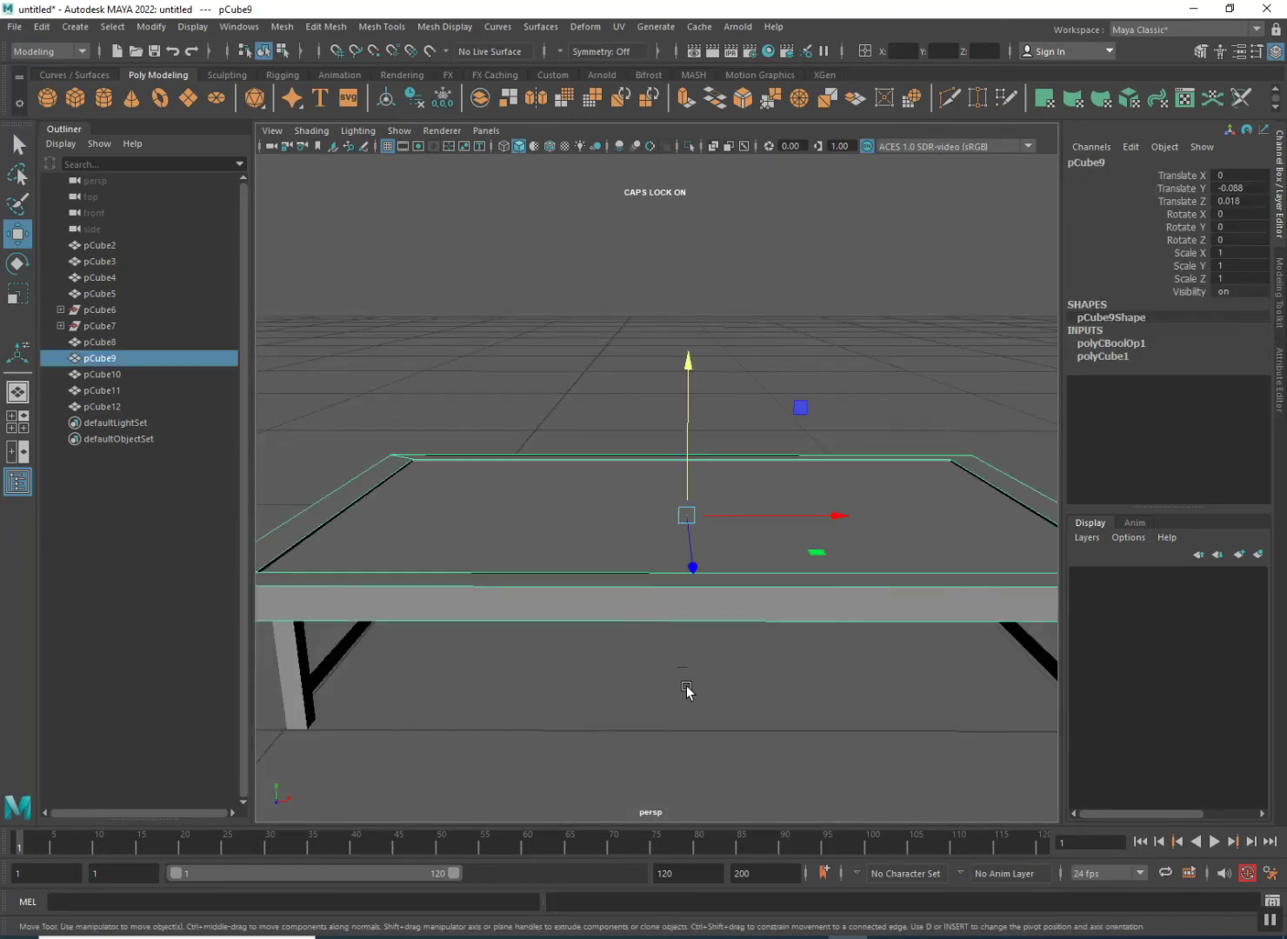
middle_click_drag(685, 679, 663, 661, "alt")
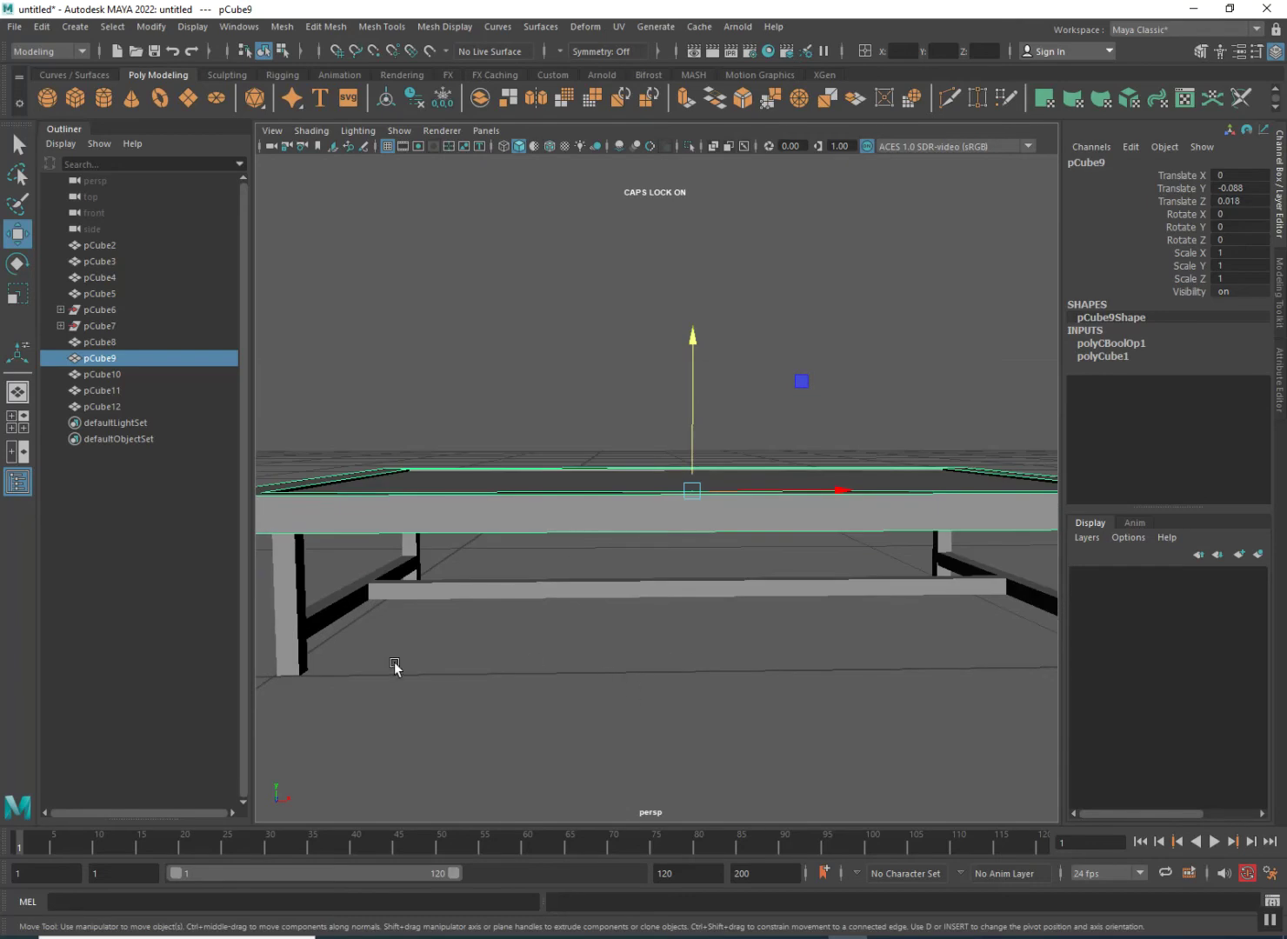
left_click(293, 621, "shift")
left_click(417, 546, "shift")
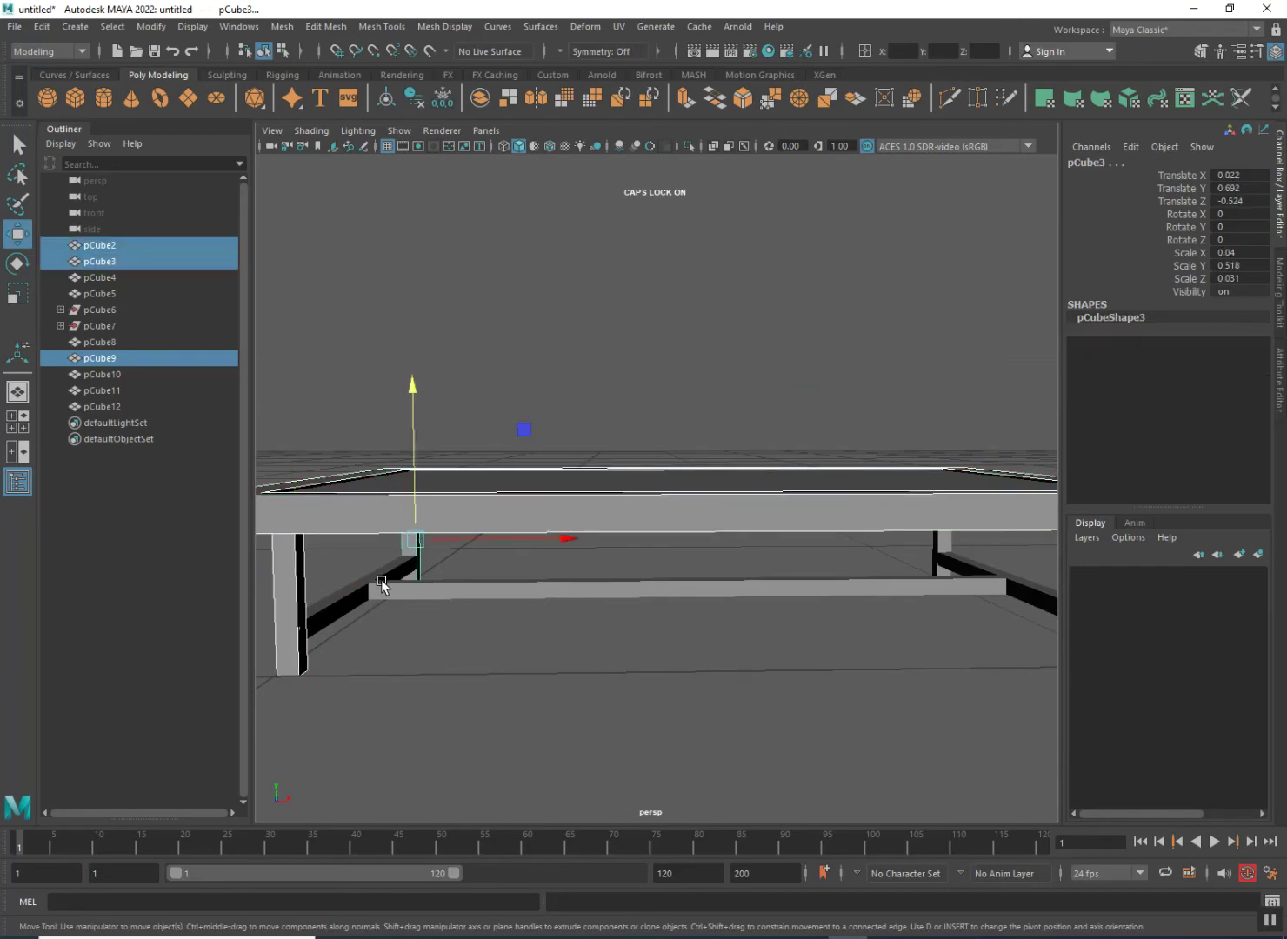
left_click(355, 595, "shift")
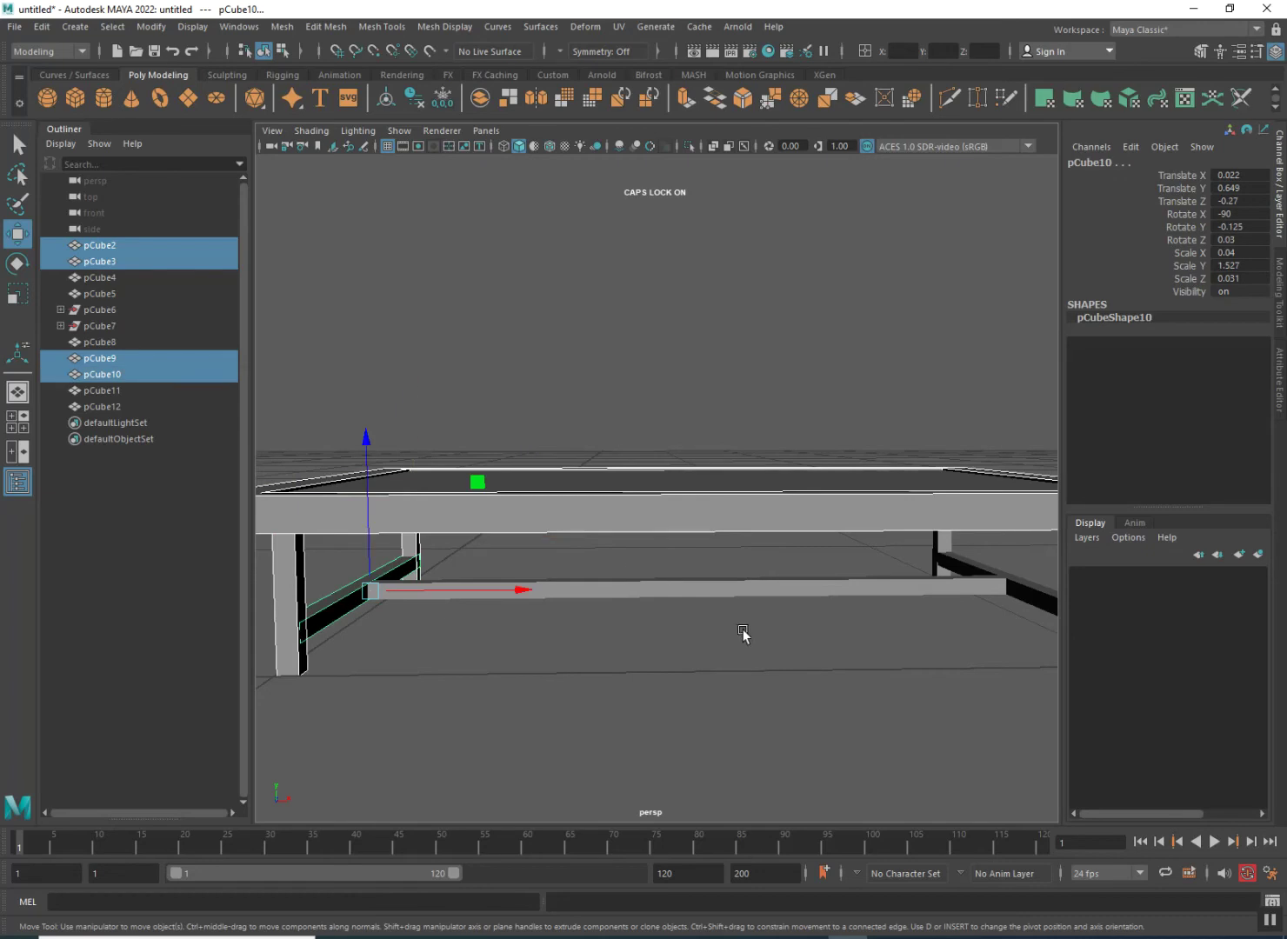
left_click(1013, 590, "shift")
left_click(914, 587, "shift")
scroll(925, 603, "down", 3)
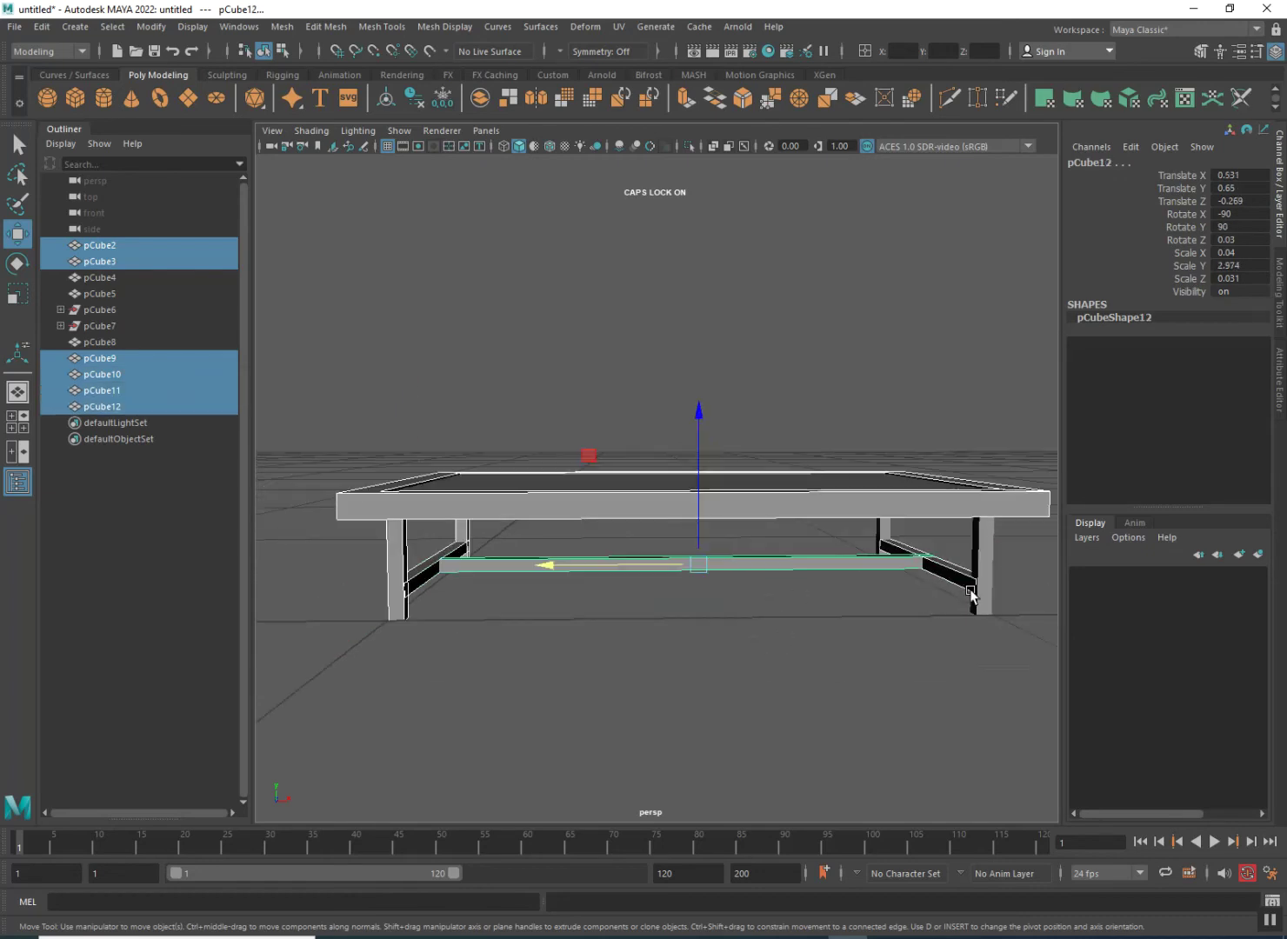
left_click(988, 566, "shift")
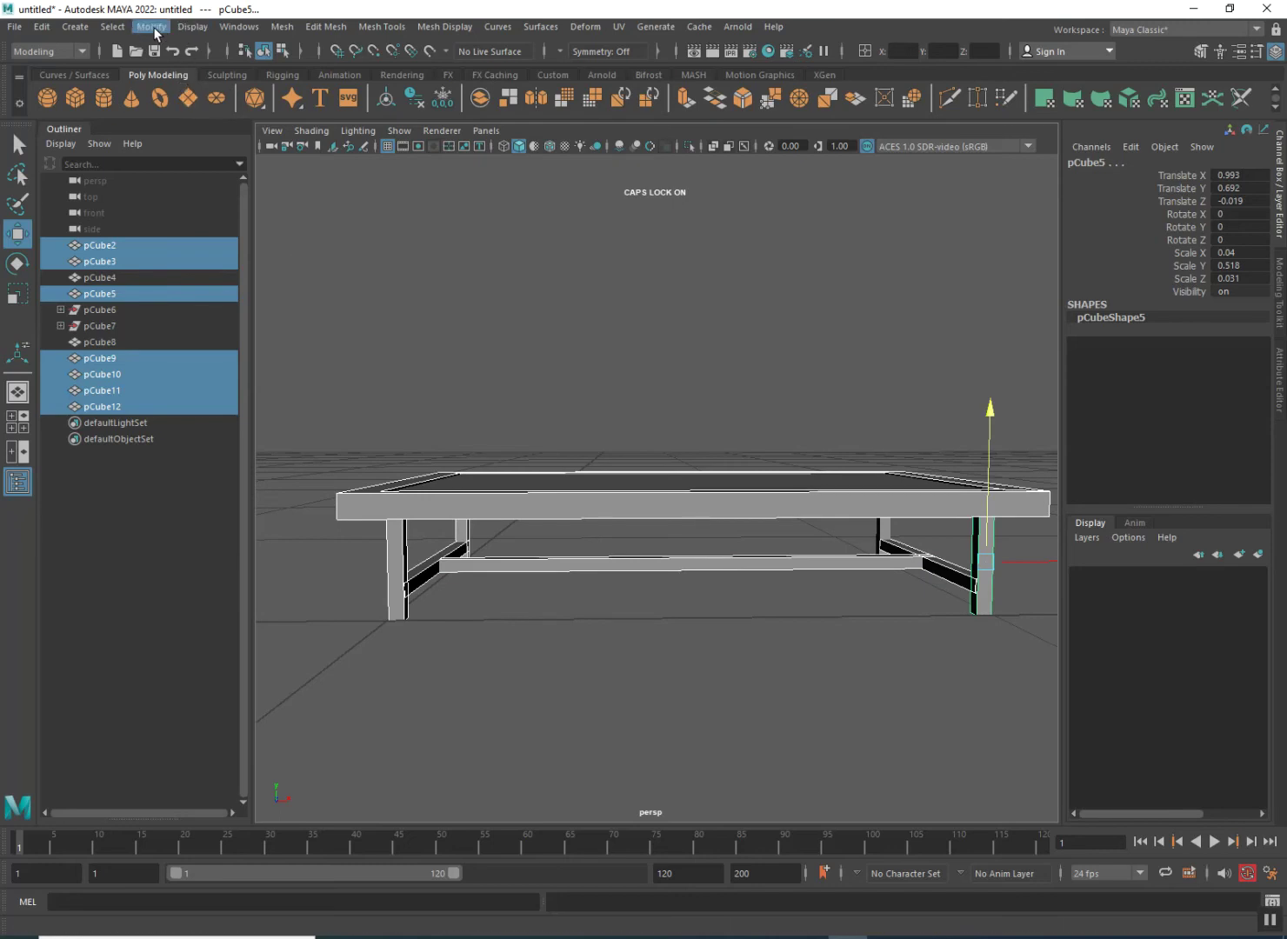
left_click(281, 26)
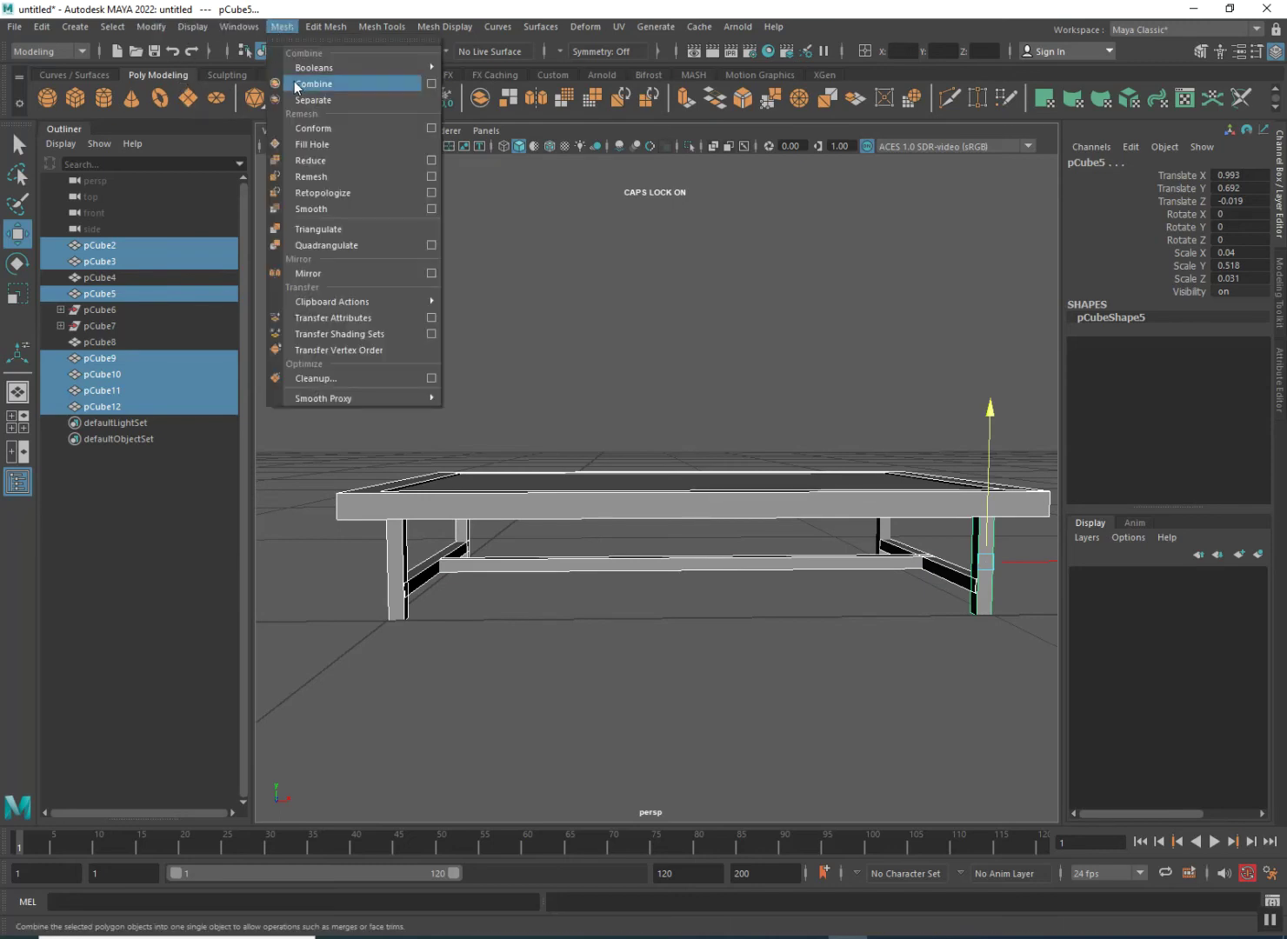
left_click(298, 85)
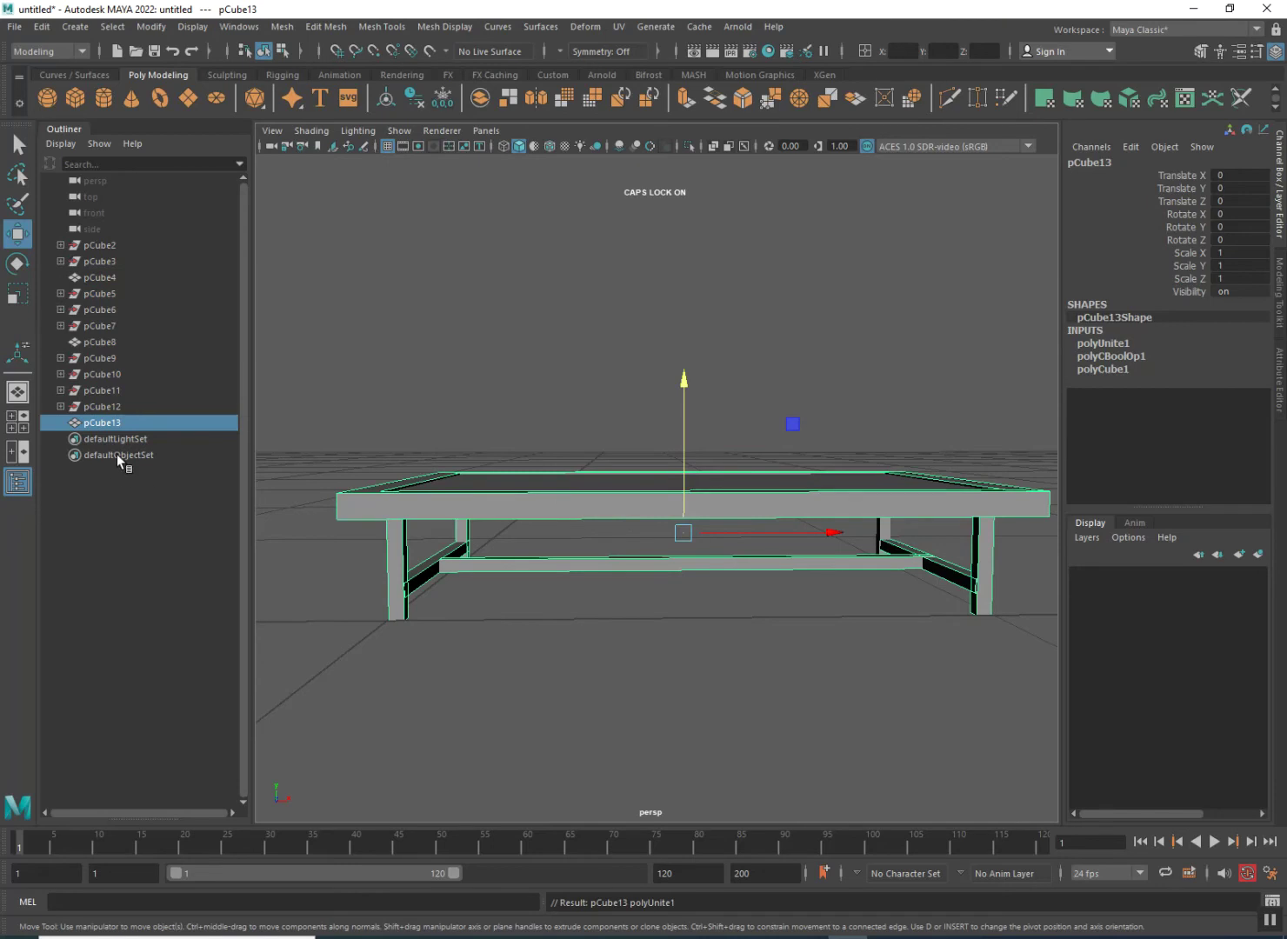
- Examine the combined table mesh, the inset panel and the leftover group nodes by selecting them in turn
left_click(107, 425)
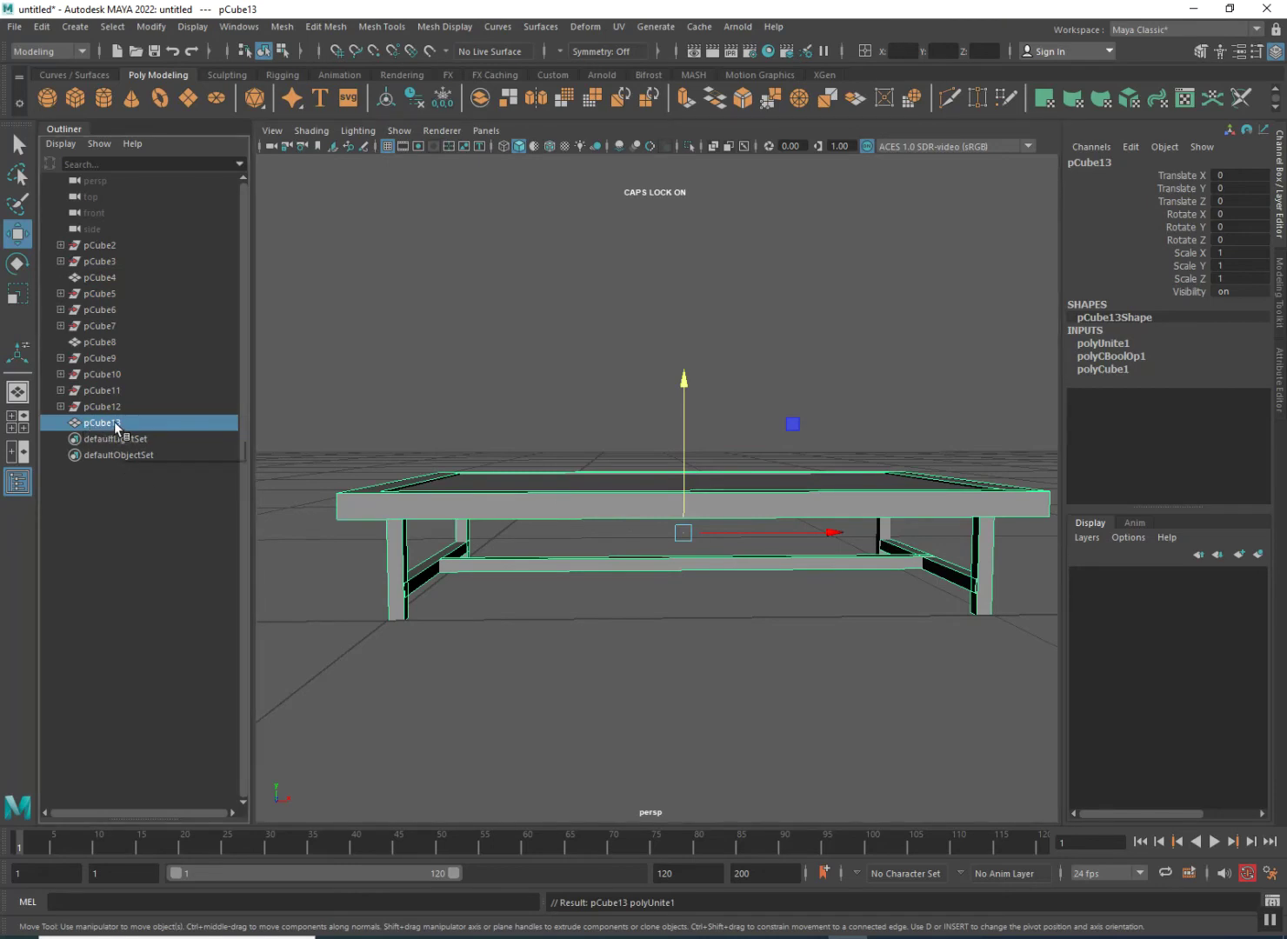
left_click_drag(540, 566, 524, 587, "alt")
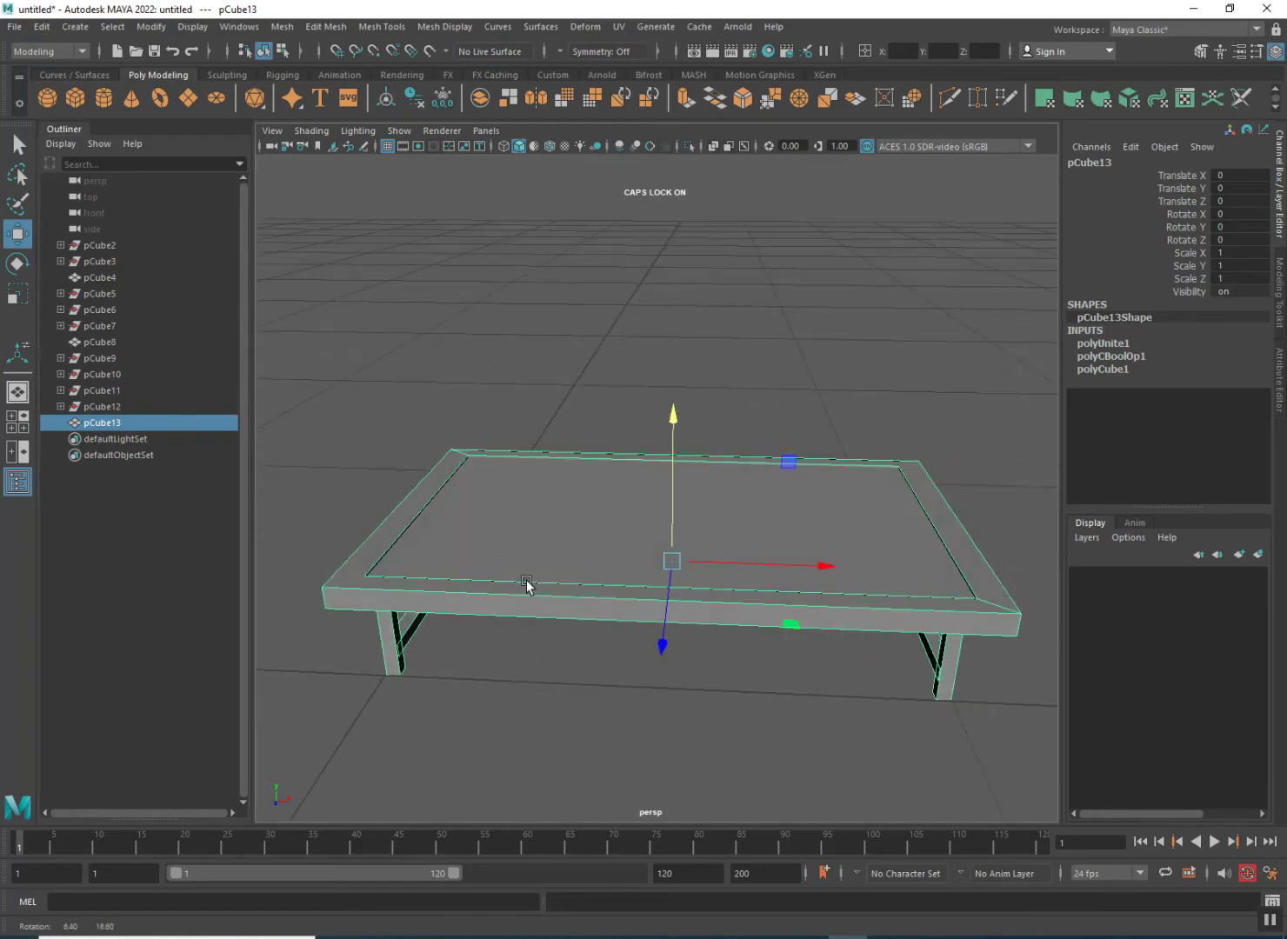
left_click(504, 551)
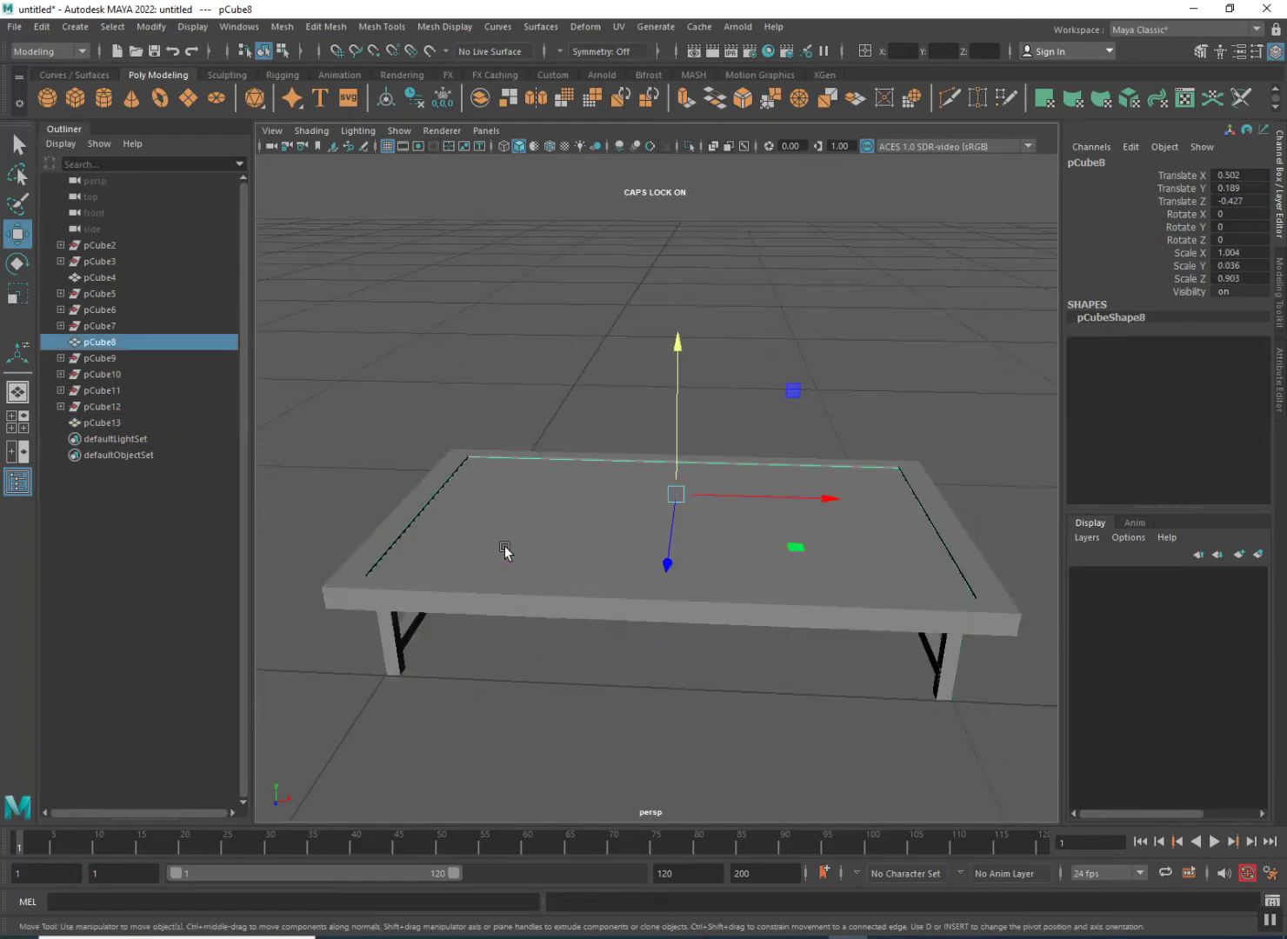
left_click(104, 338)
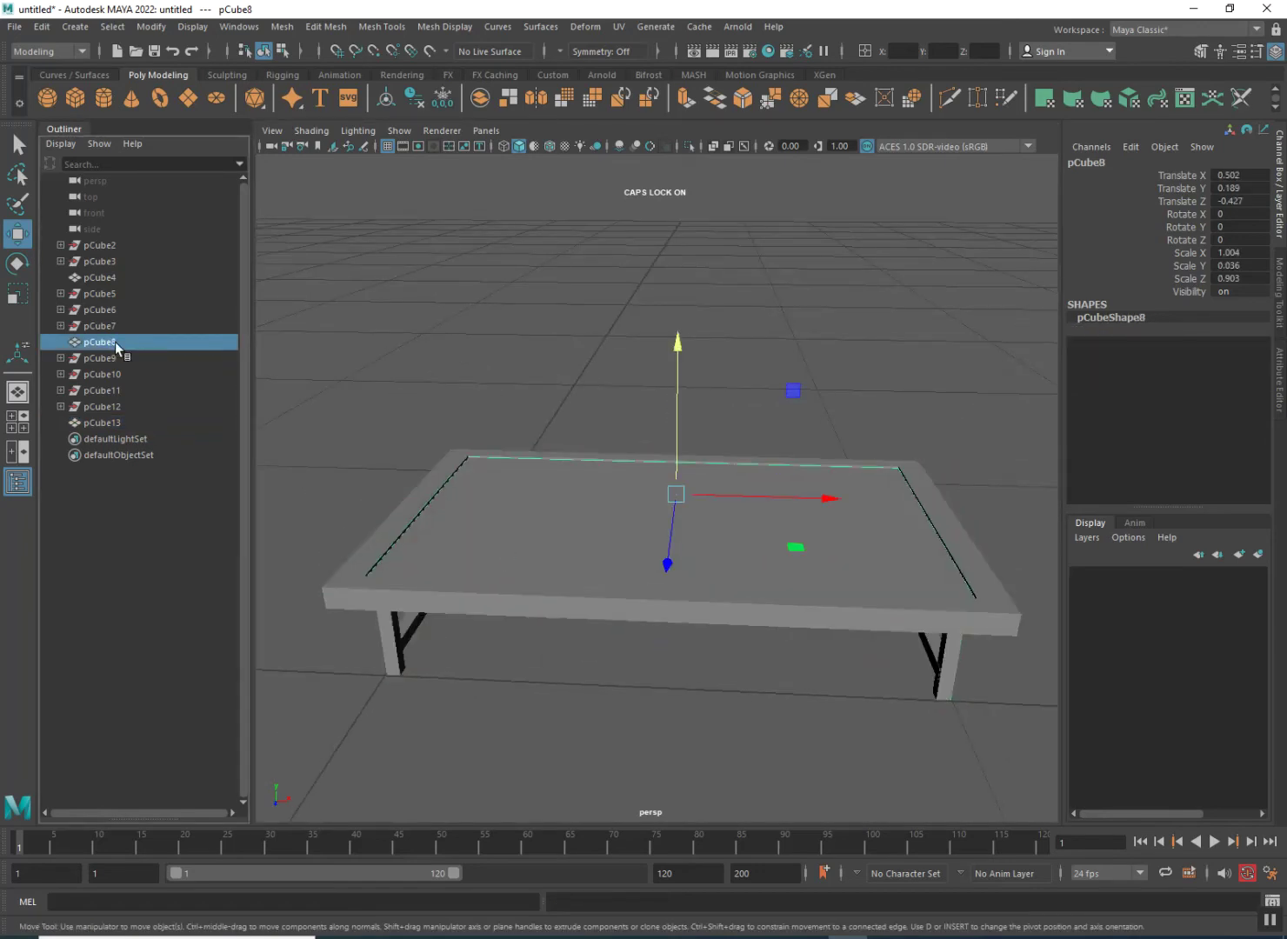
left_click(98, 422)
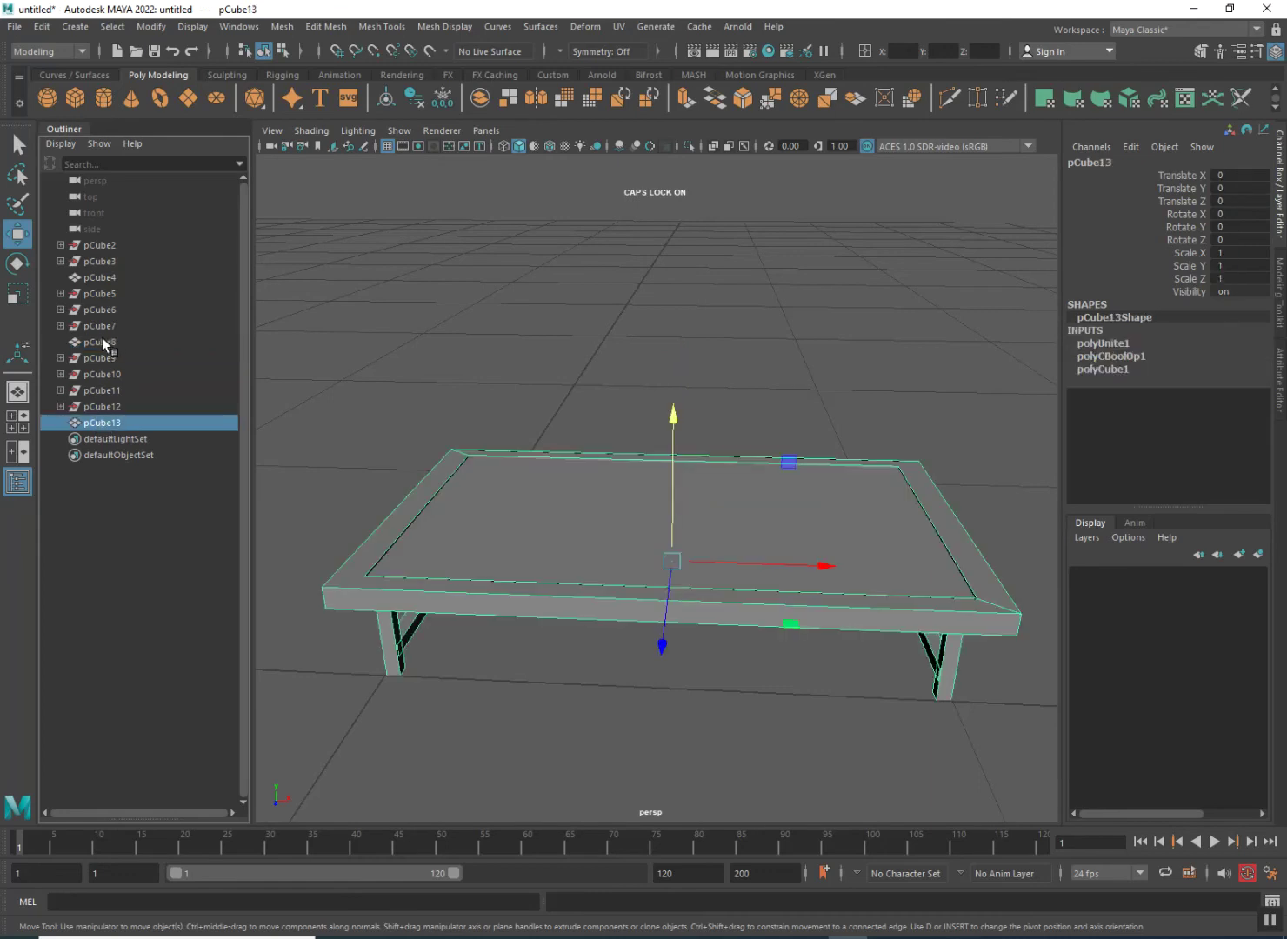
left_click(103, 339)
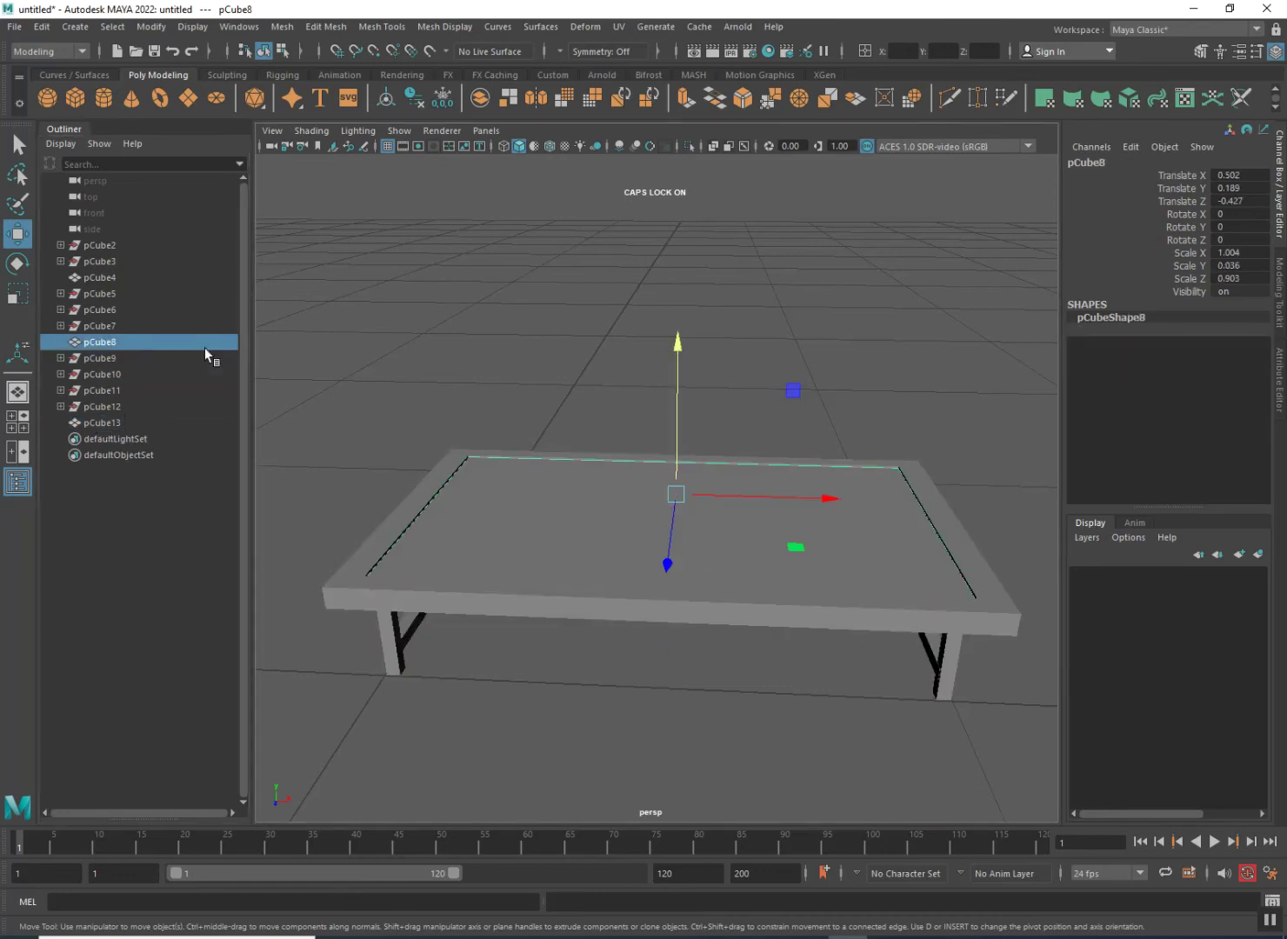
left_click(102, 293)
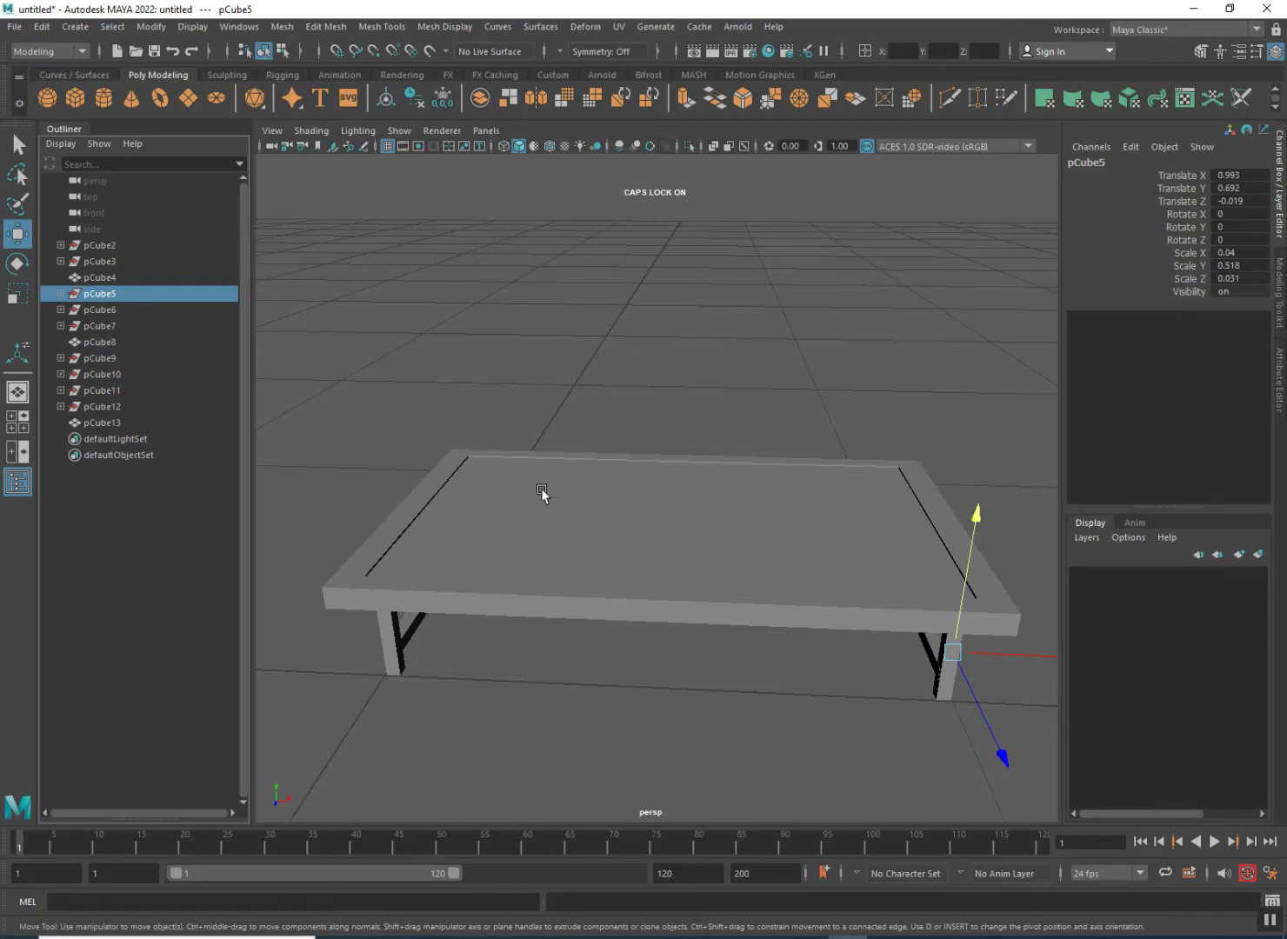
left_click_drag(487, 563, 502, 543, "alt")
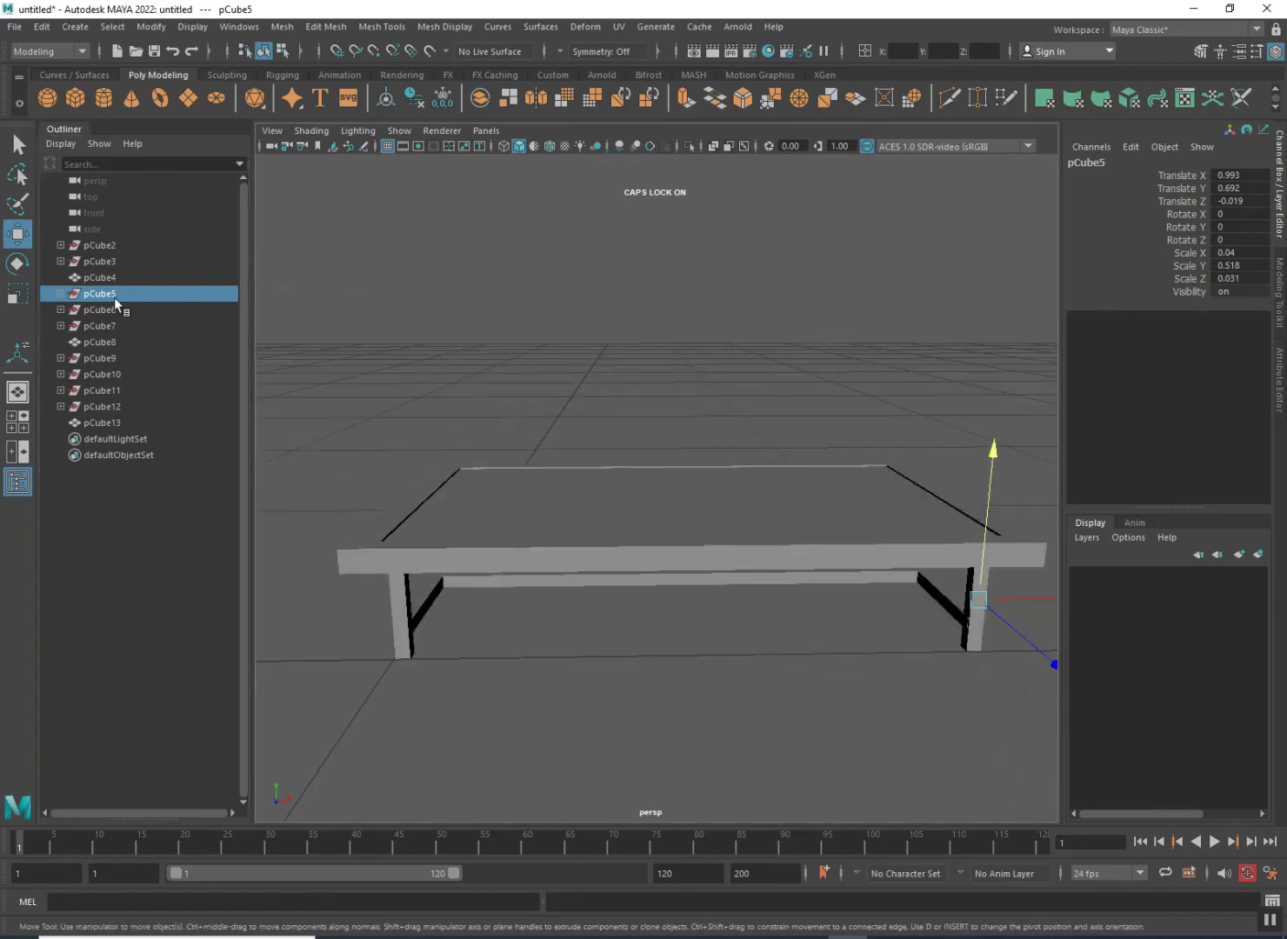
- Delete the construction history of all the table objects to clear the empty groups, and select the uncombined leg among the remaining objects
left_click_drag(99, 236, 107, 422)
left_click(414, 98)
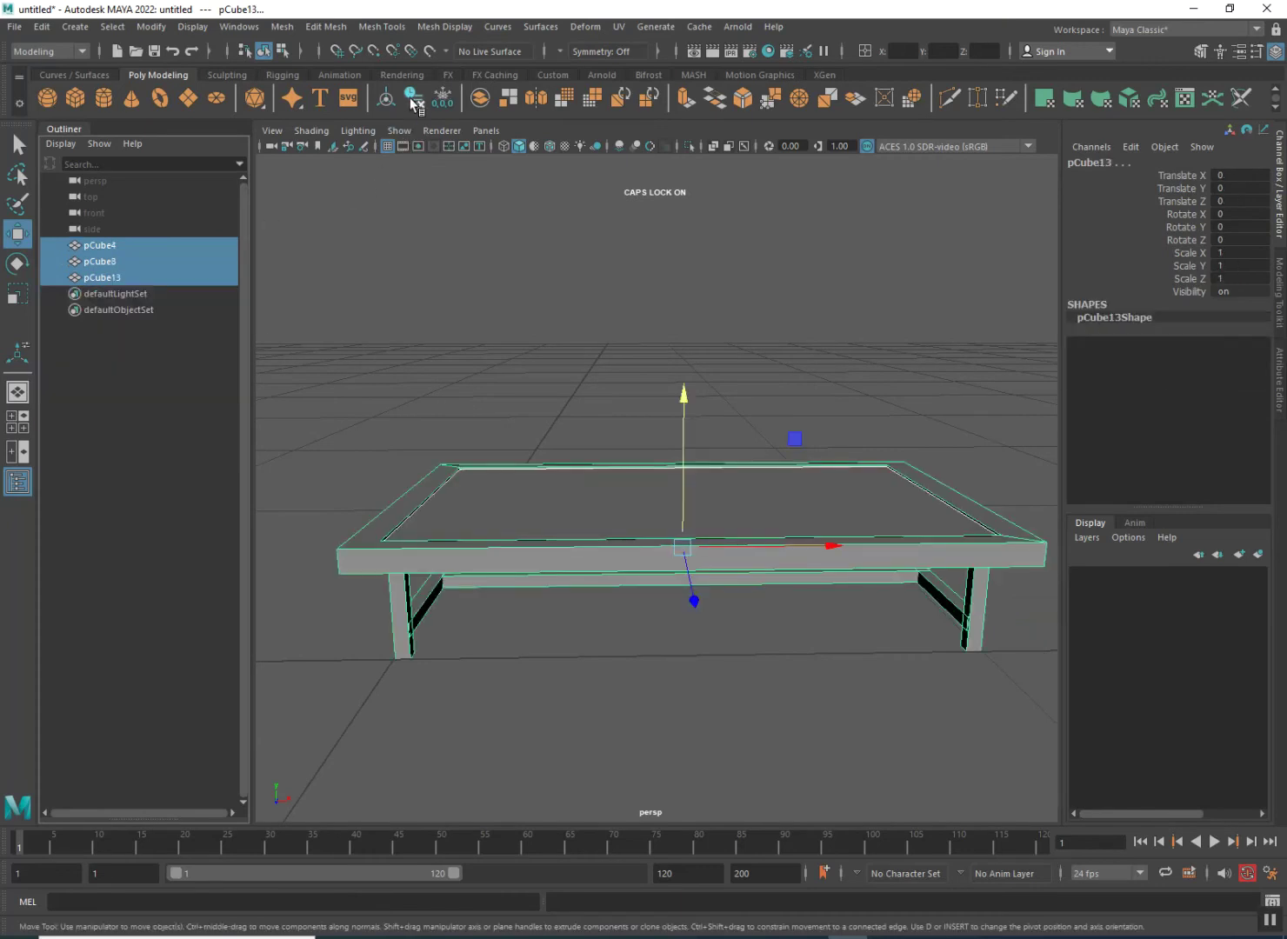
left_click(115, 279)
left_click(107, 261)
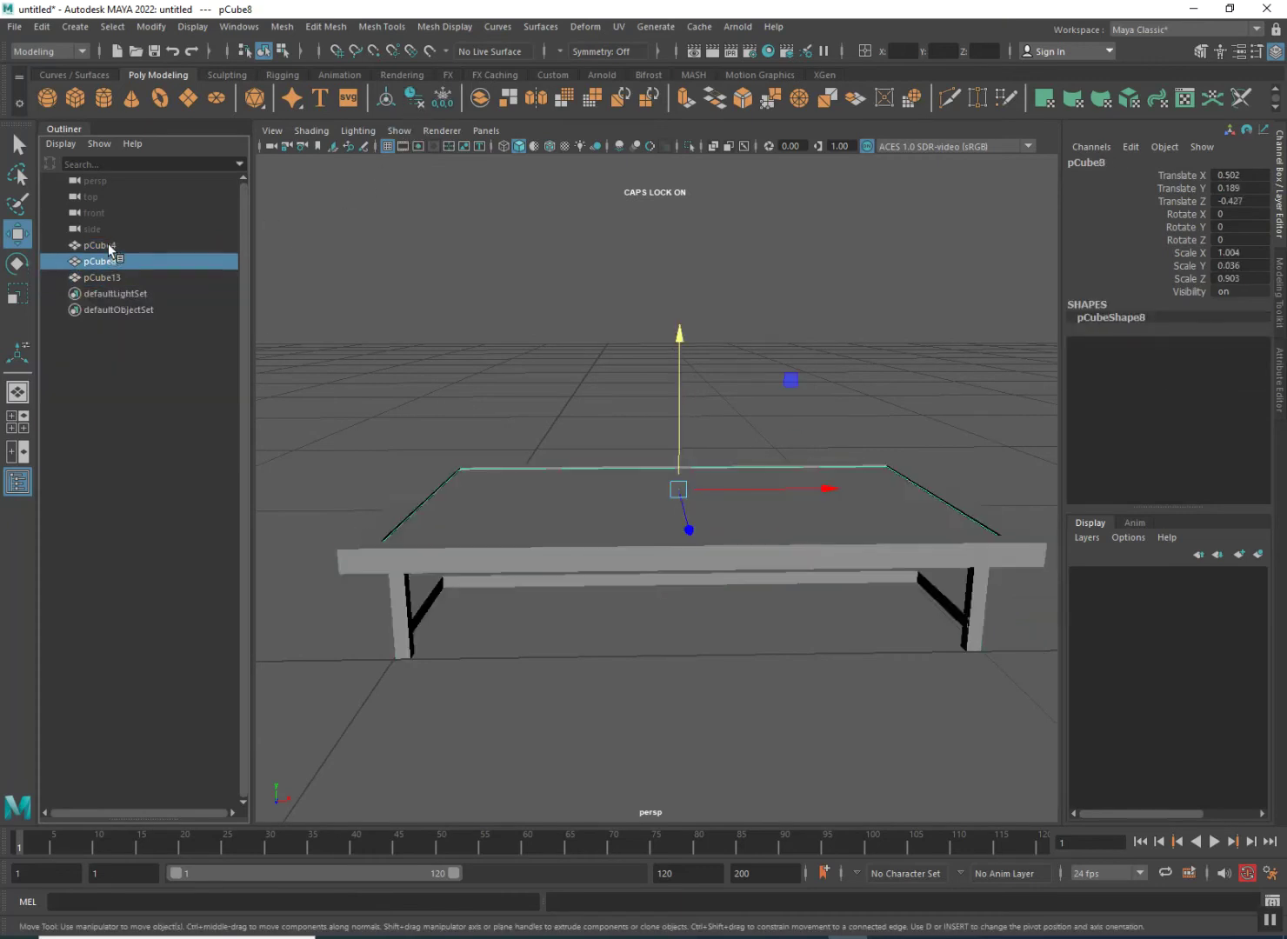
left_click(108, 244)
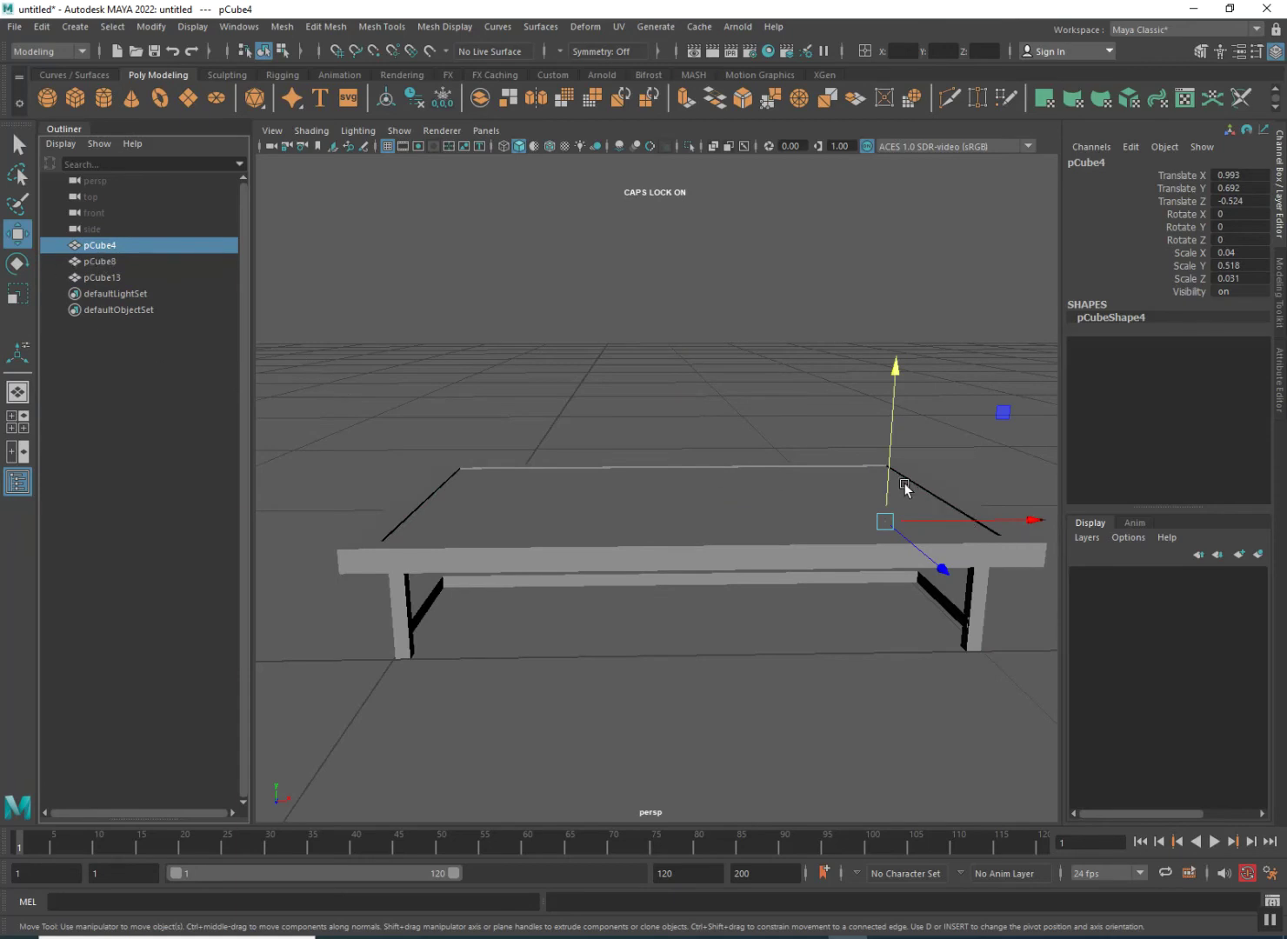
mouse_move(892, 477)
left_mouse_down()
mouse_move(862, 318)
mouse_move(882, 468)
left_mouse_up()
left_click_drag(796, 563, 768, 545, "alt")
key("ctrl+z")
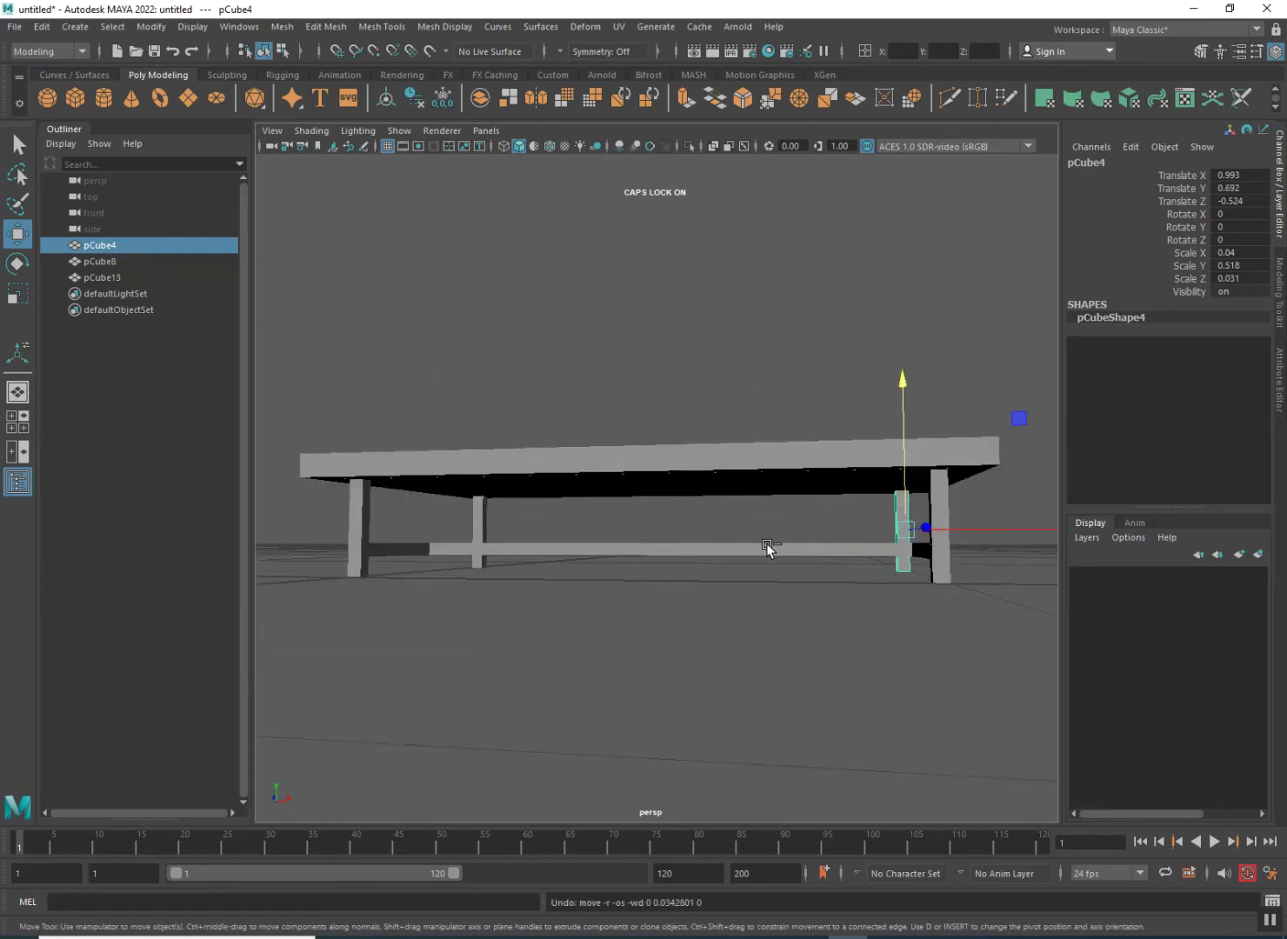
- Combine the remaining separate leg with the main table mesh
left_click_drag(954, 744, 801, 709, "alt")
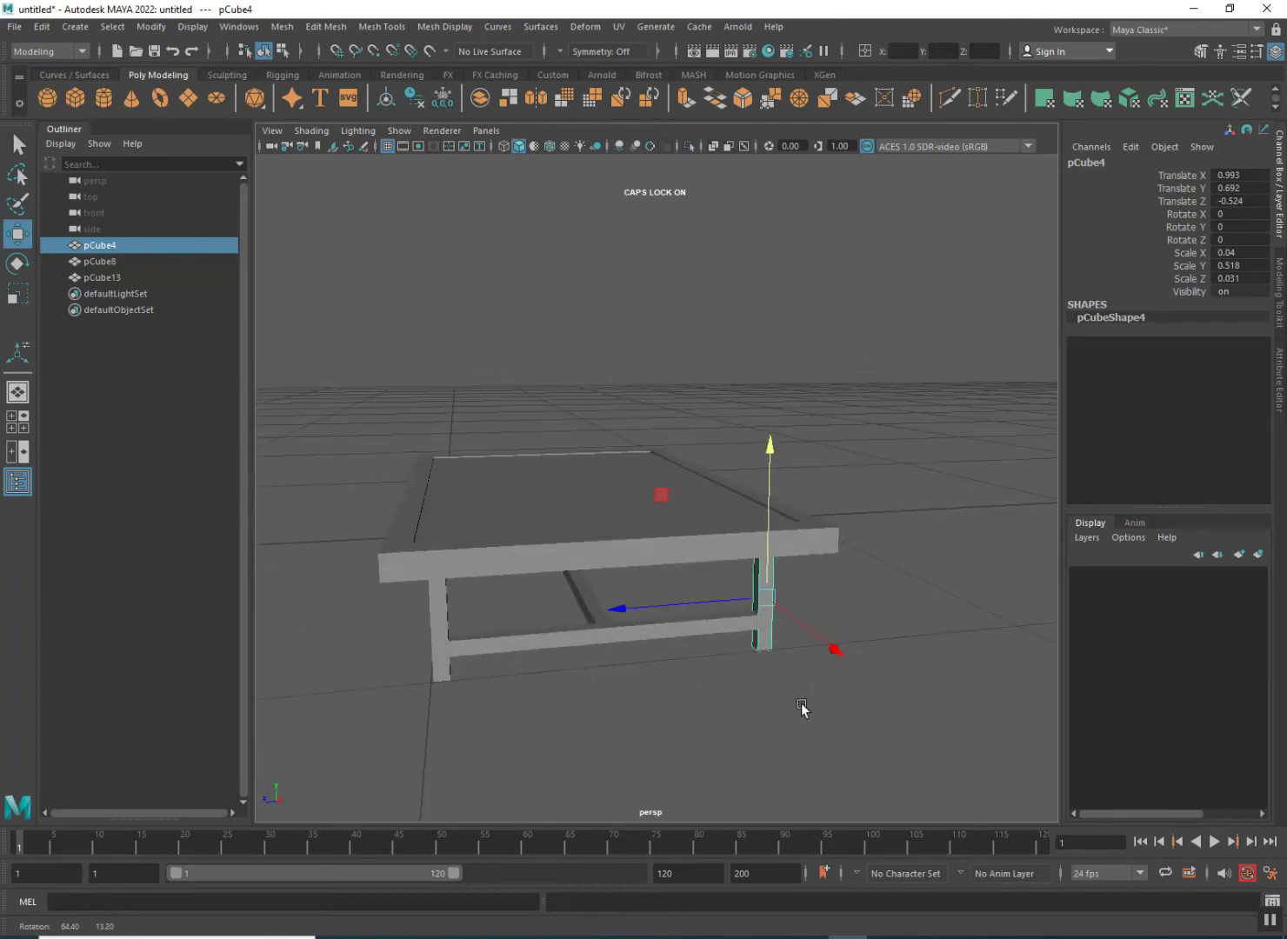
left_click(598, 561, "shift")
left_click(324, 27)
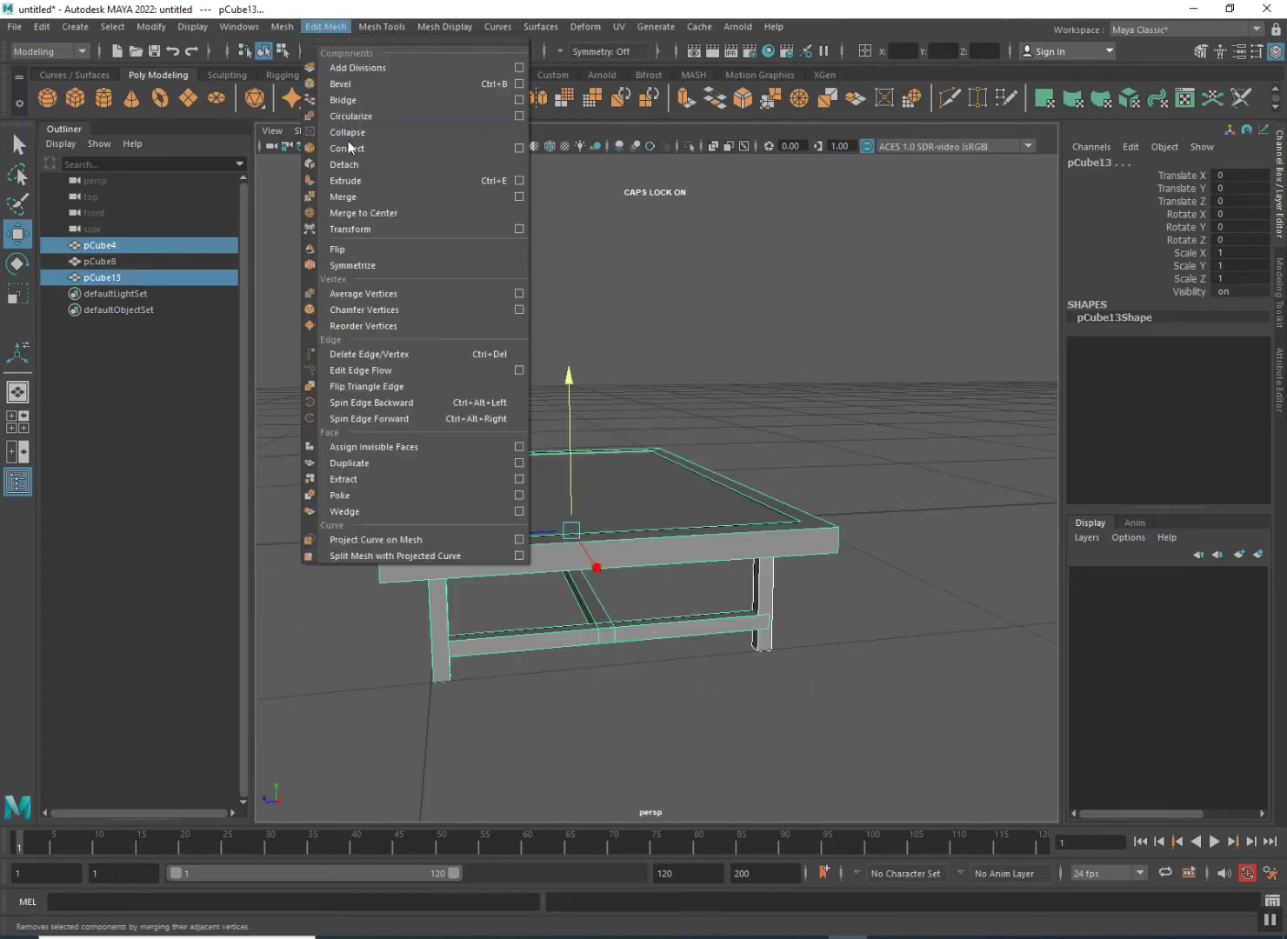
mouse_move(281, 26)
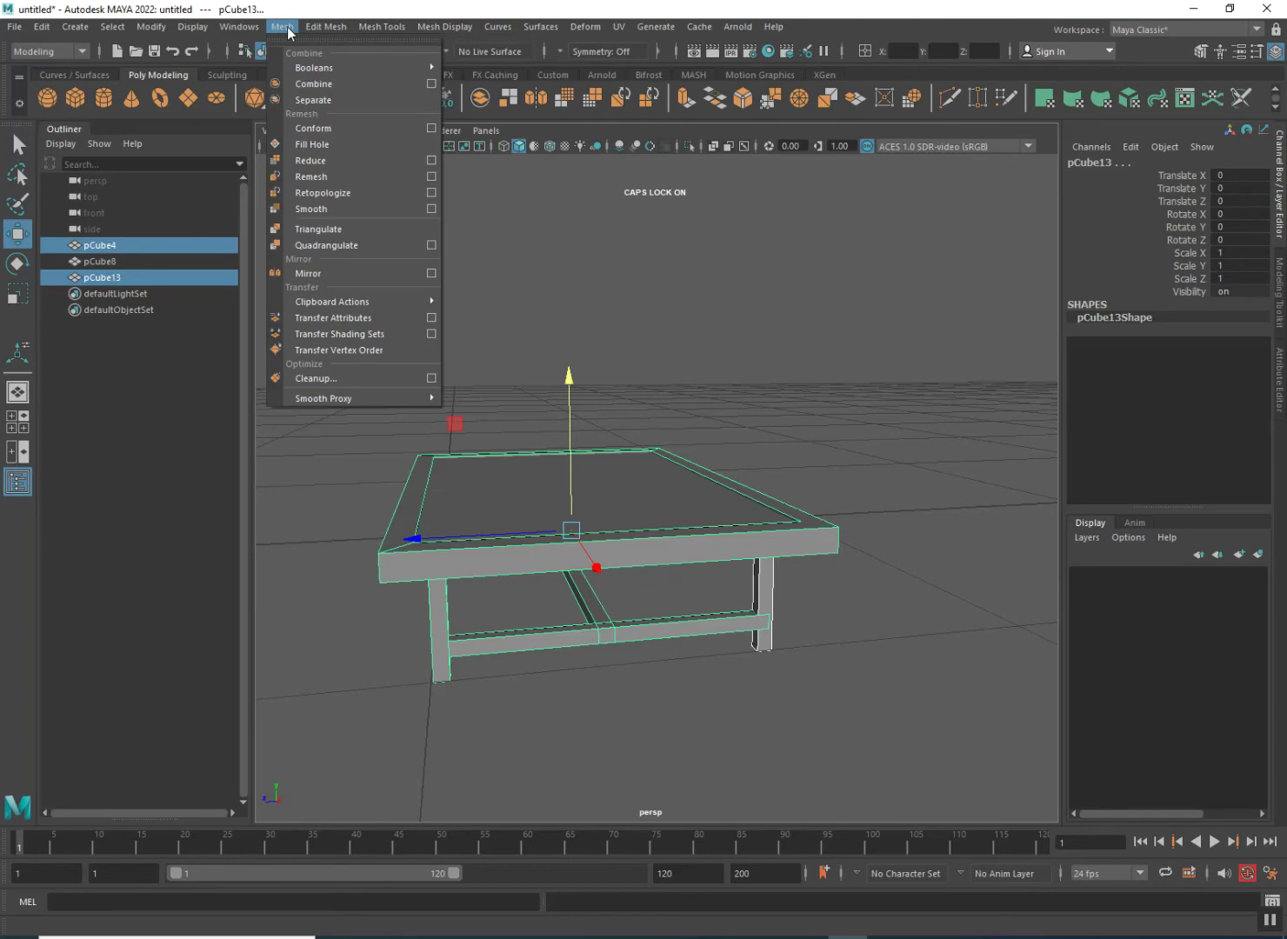
left_click(313, 83)
- Delete the construction history of the newly combined table and its leftover groups, leaving nothing selected
left_click_drag(122, 233, 123, 279)
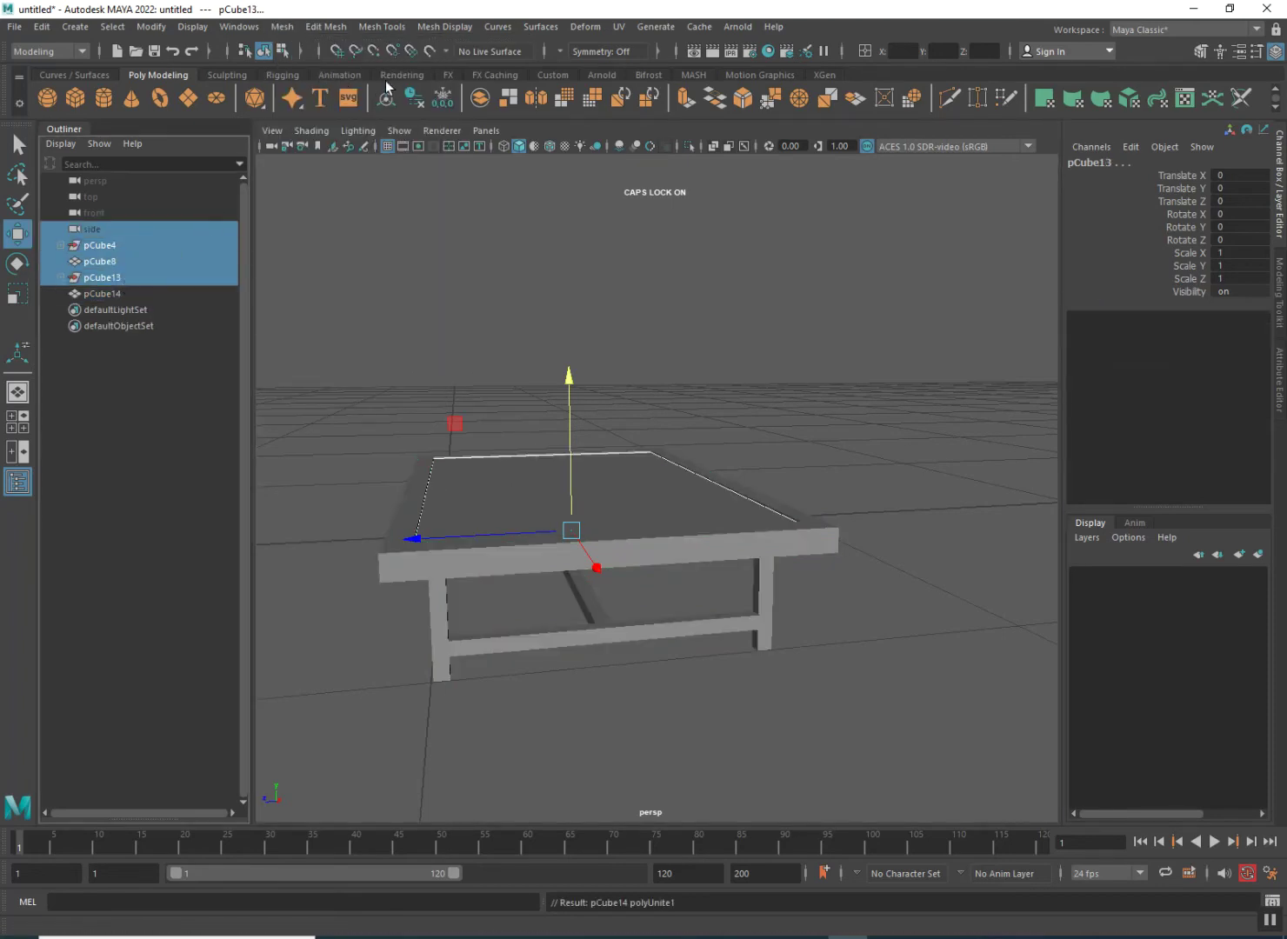
left_click(101, 291)
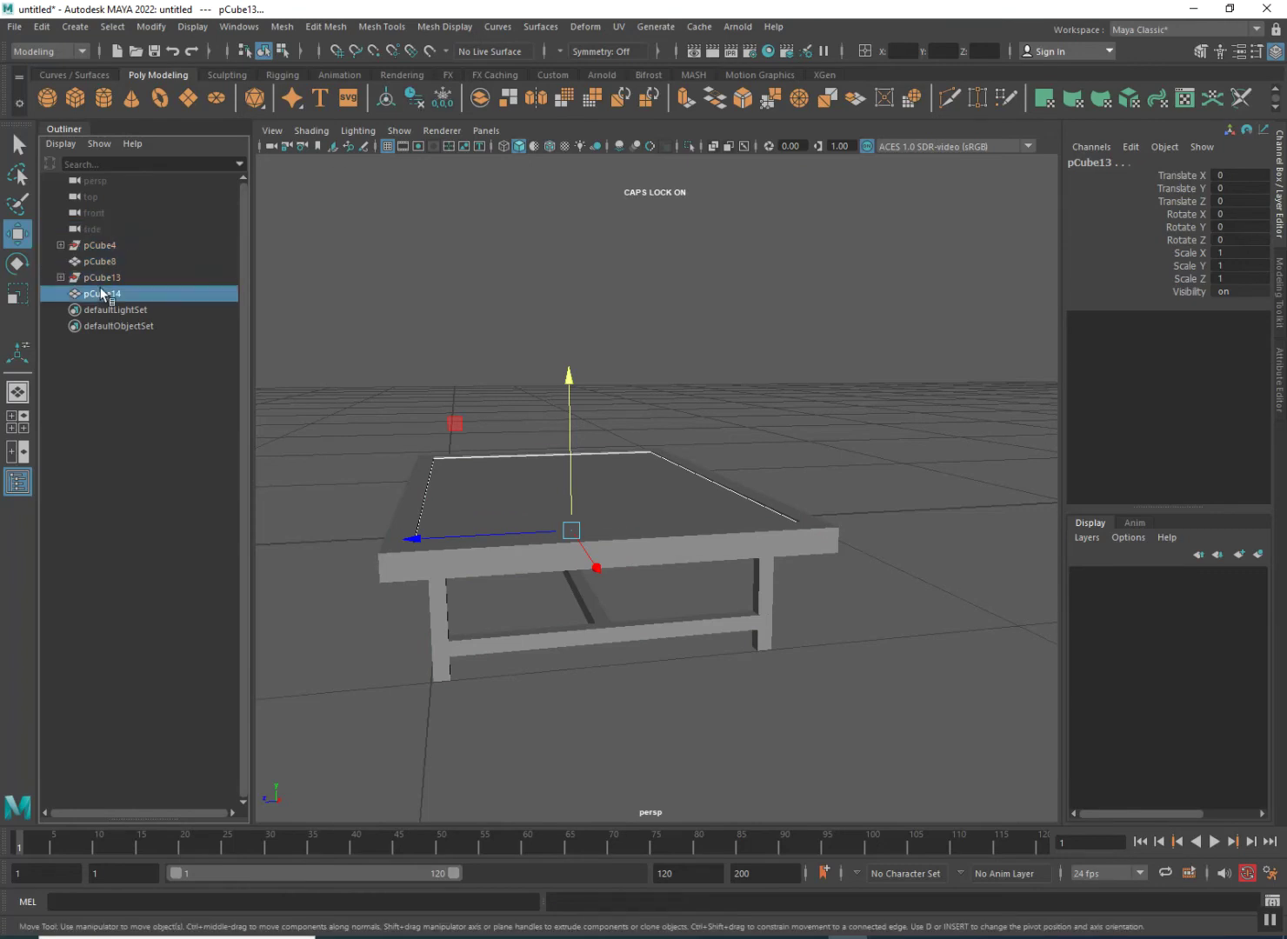
left_click_drag(121, 234, 103, 291)
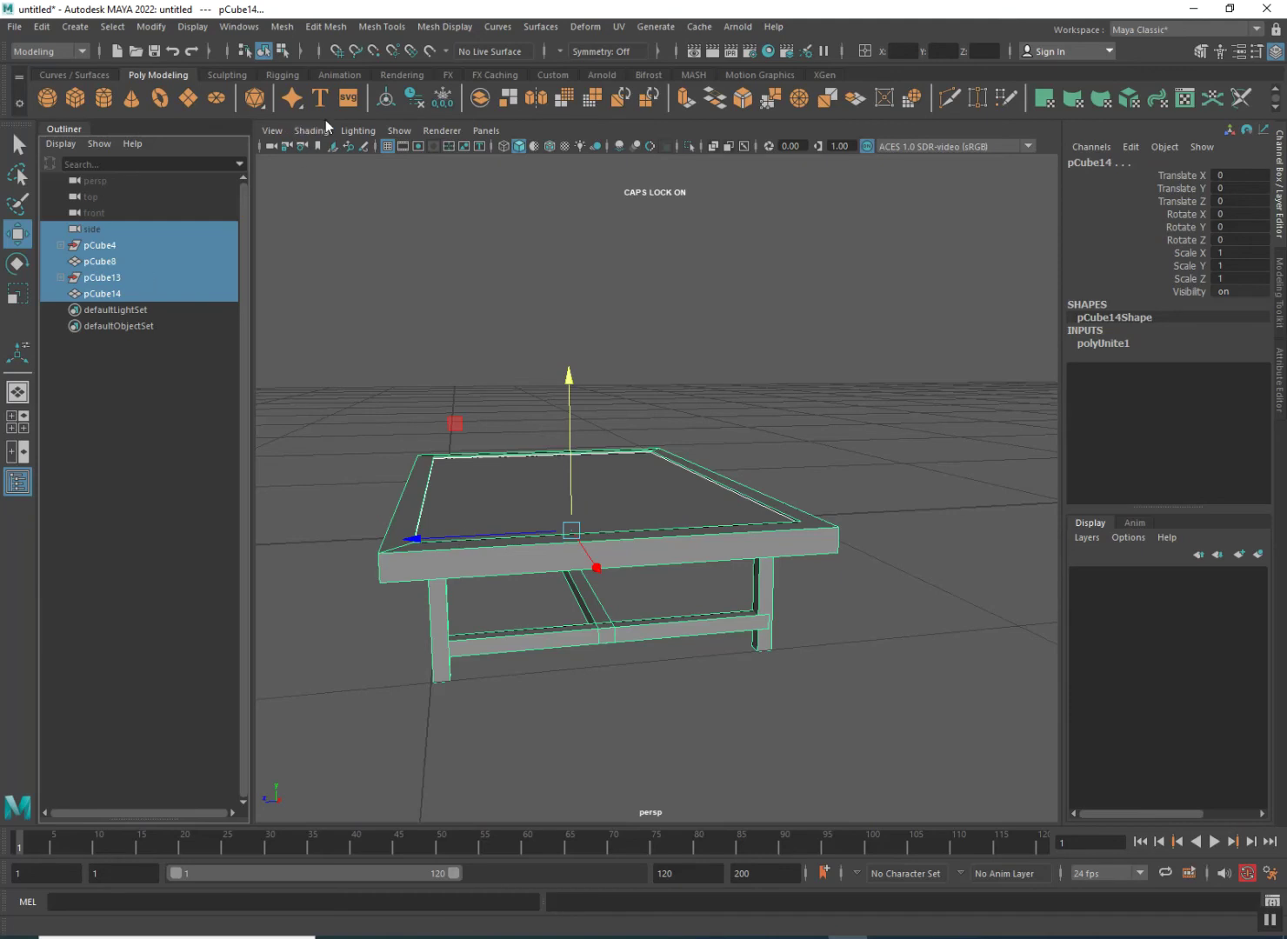
left_click(415, 100)
left_click(92, 351)
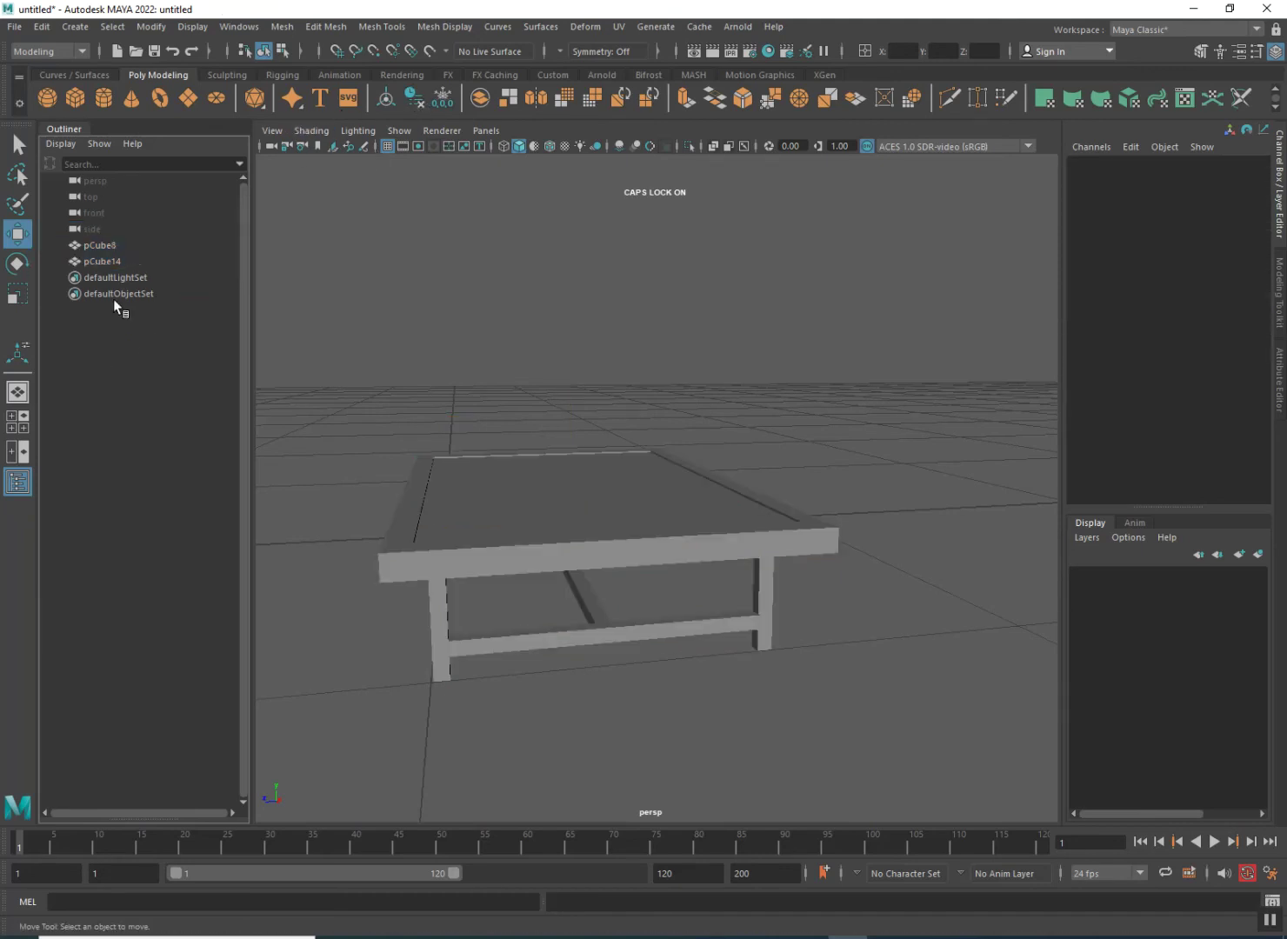
- Check the inset panel and the combined table frame as separate objects from several sides
left_click(108, 243)
left_click(107, 261)
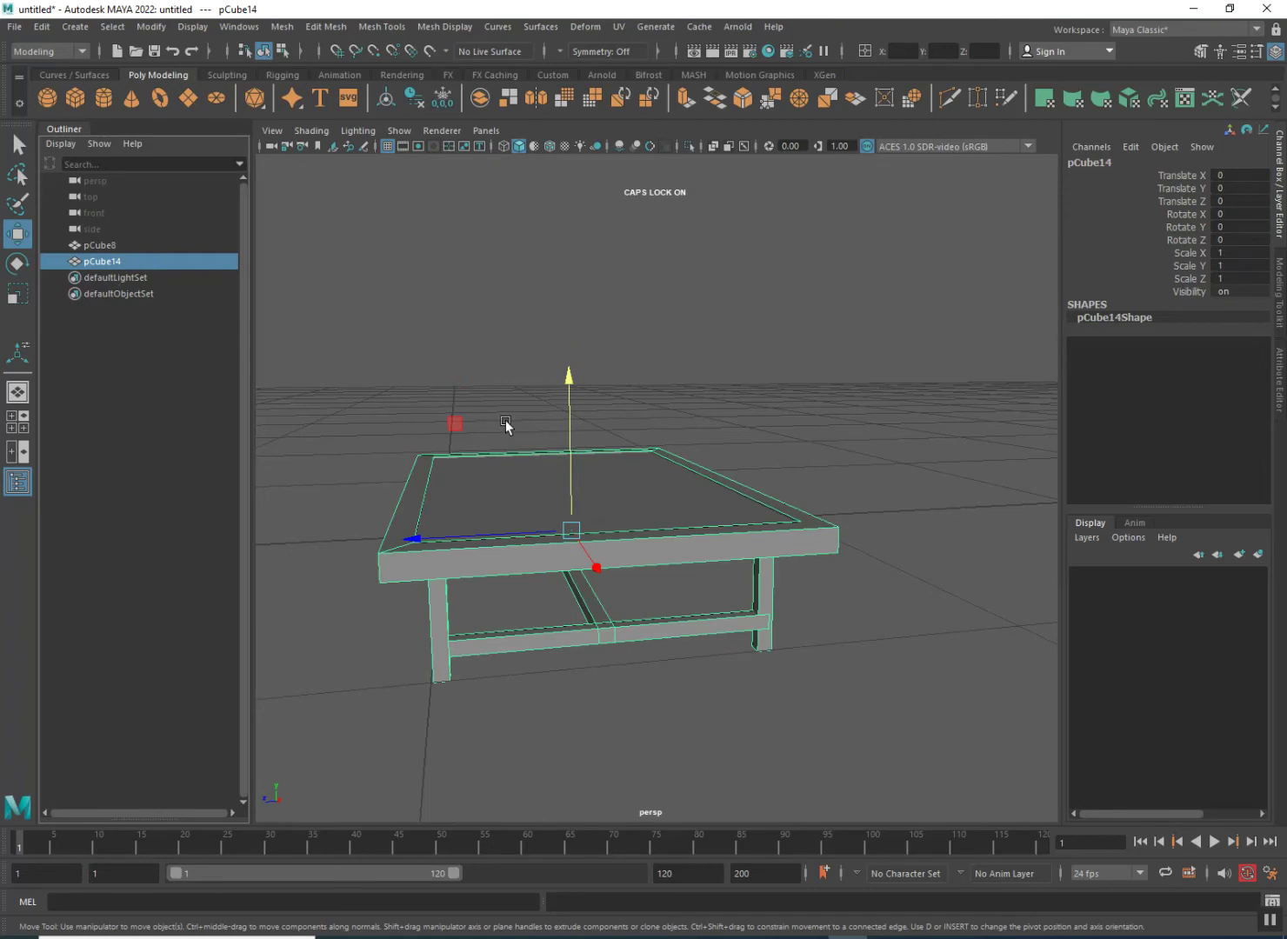
left_click_drag(354, 583, 714, 561, "alt")
left_click(515, 505)
left_click(781, 528)
left_click_drag(803, 563, 520, 607, "alt")
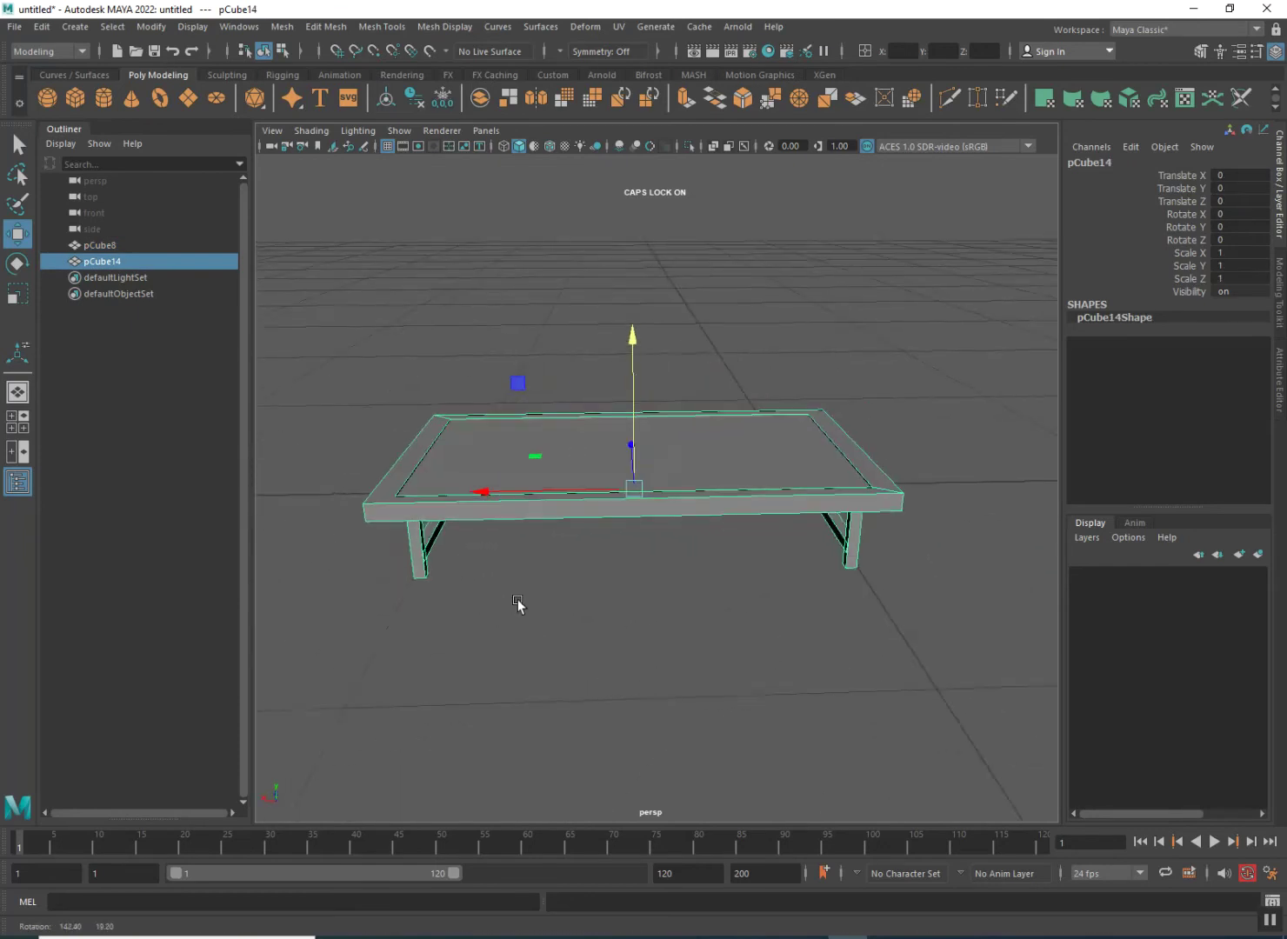
scroll(560, 571, "up", 3)
scroll(558, 569, "down", 2)
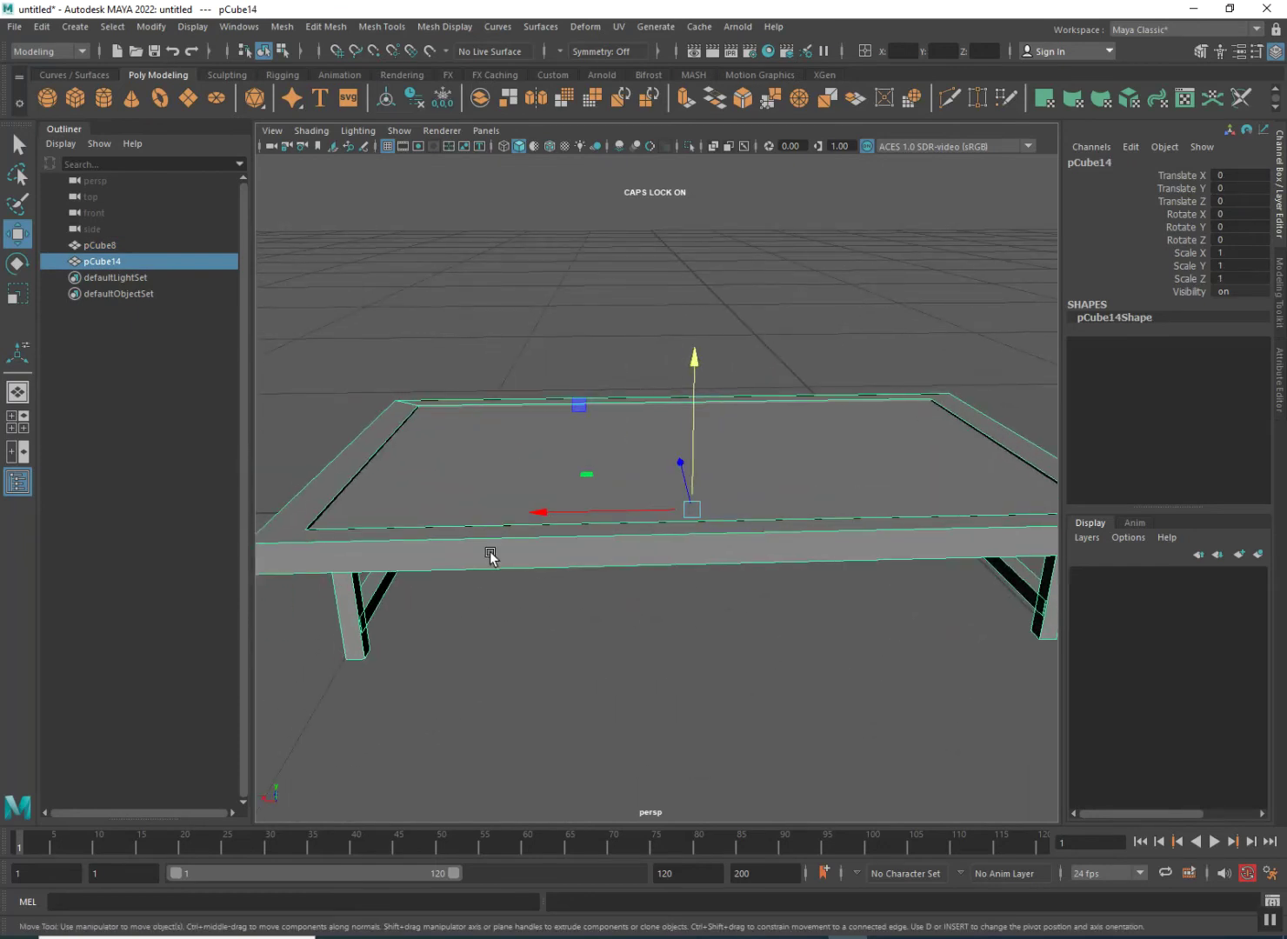
- Assign a new Phong material to the combined table frame and legs
left_click(489, 471)
left_click(476, 572)
right_click(471, 550)
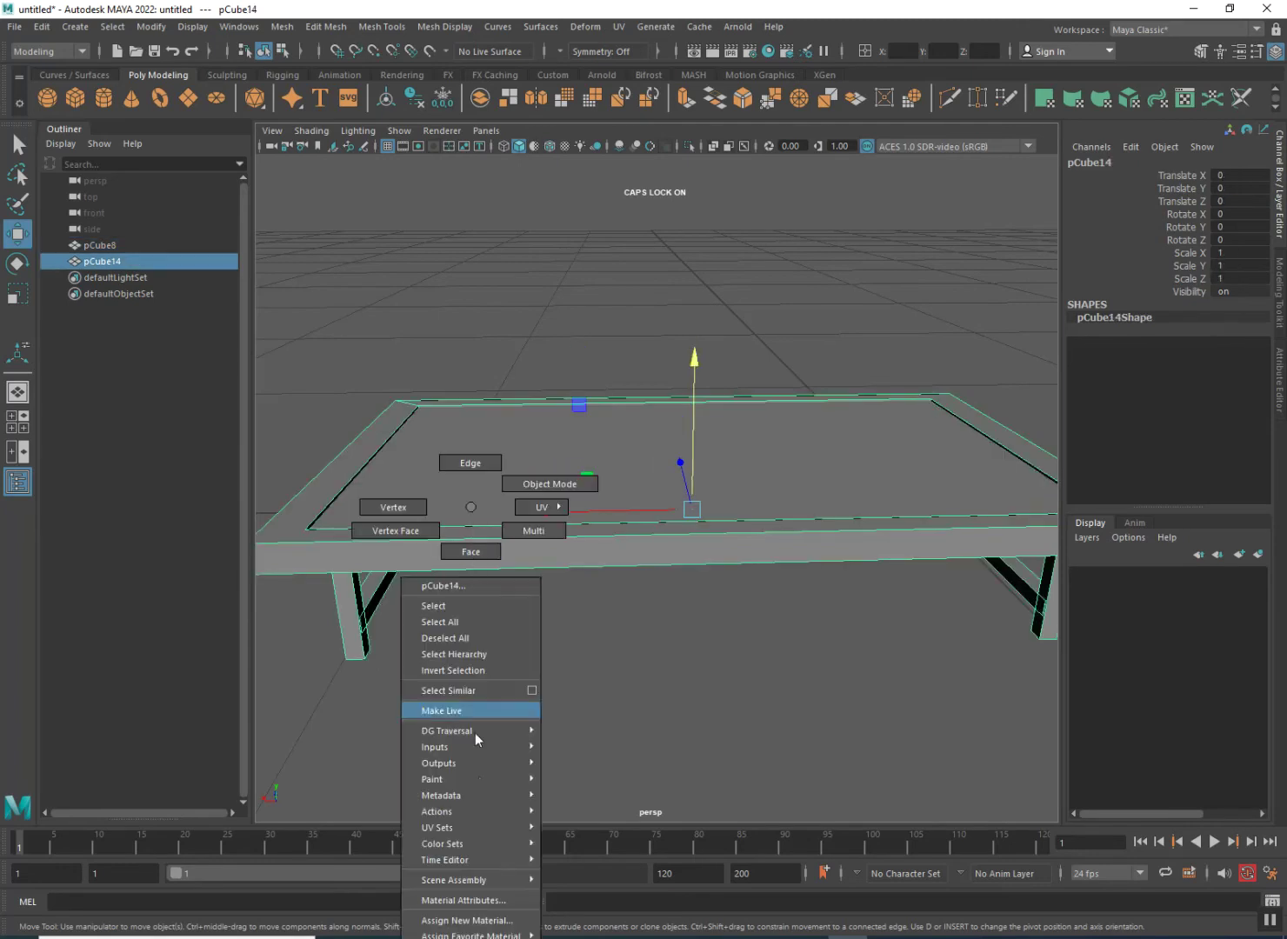
left_click(493, 917)
left_click(557, 475)
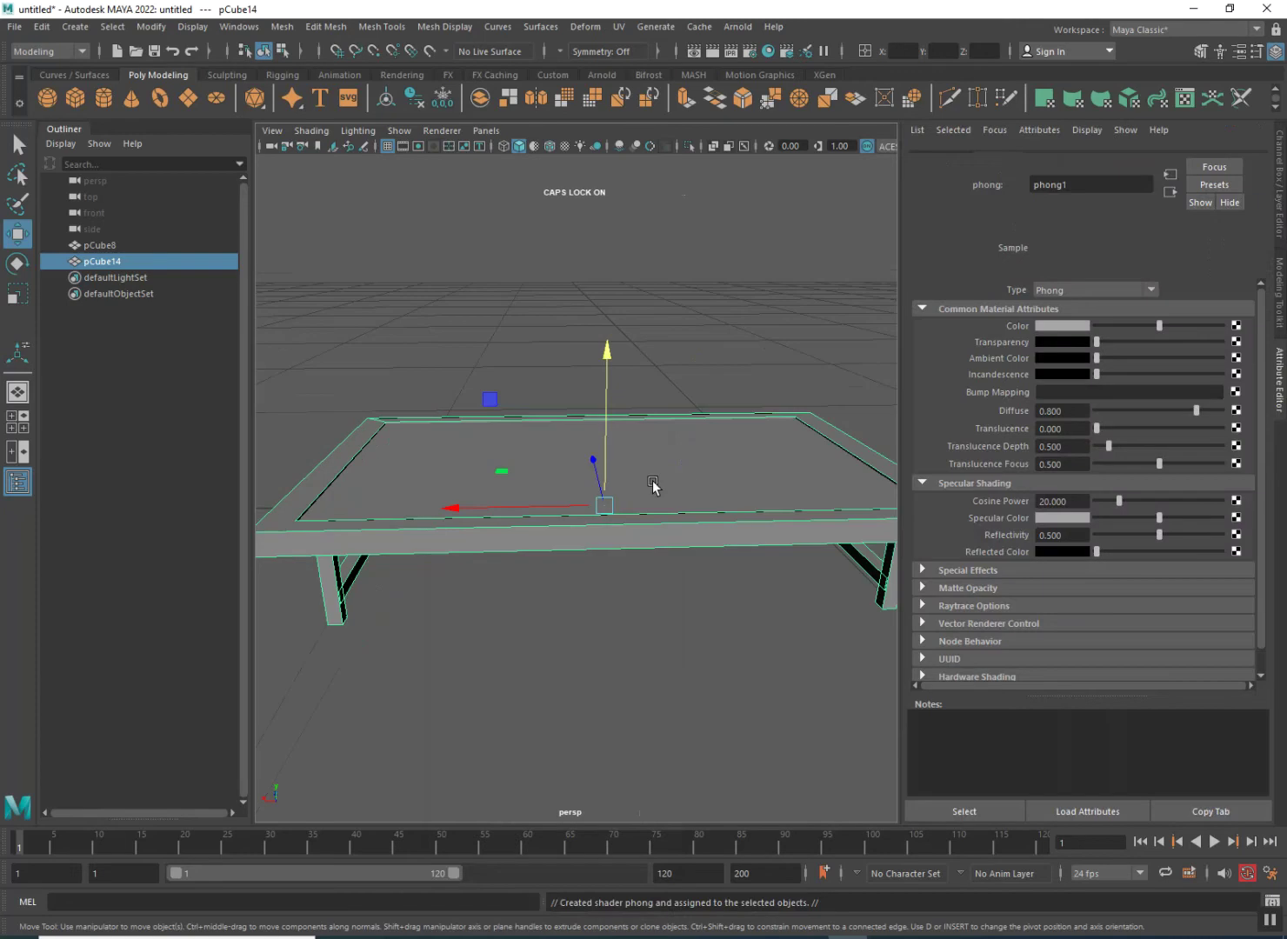
- Connect a File texture to the color of the table frame's Phong material
left_click(1086, 159)
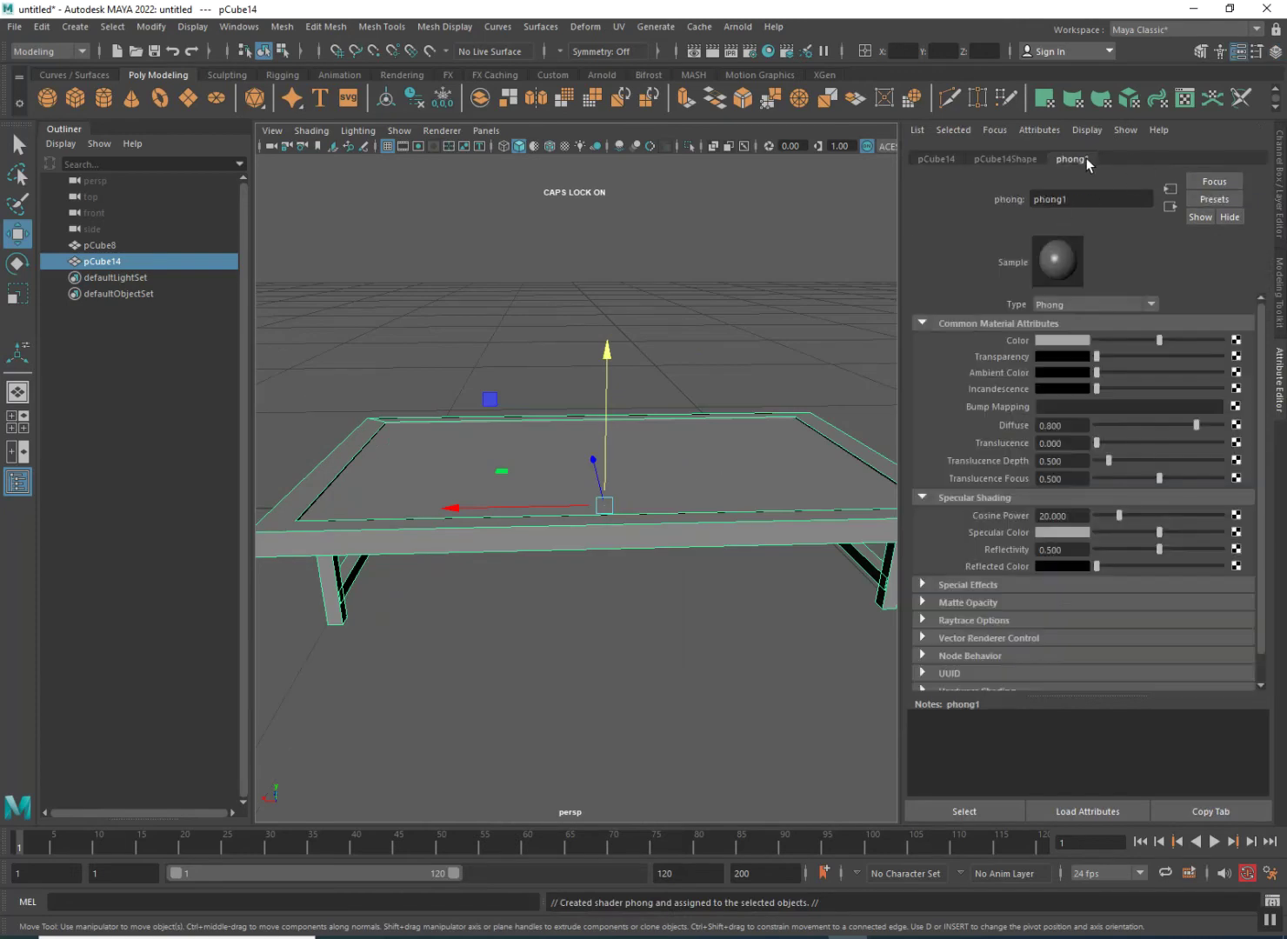
left_click(1235, 341)
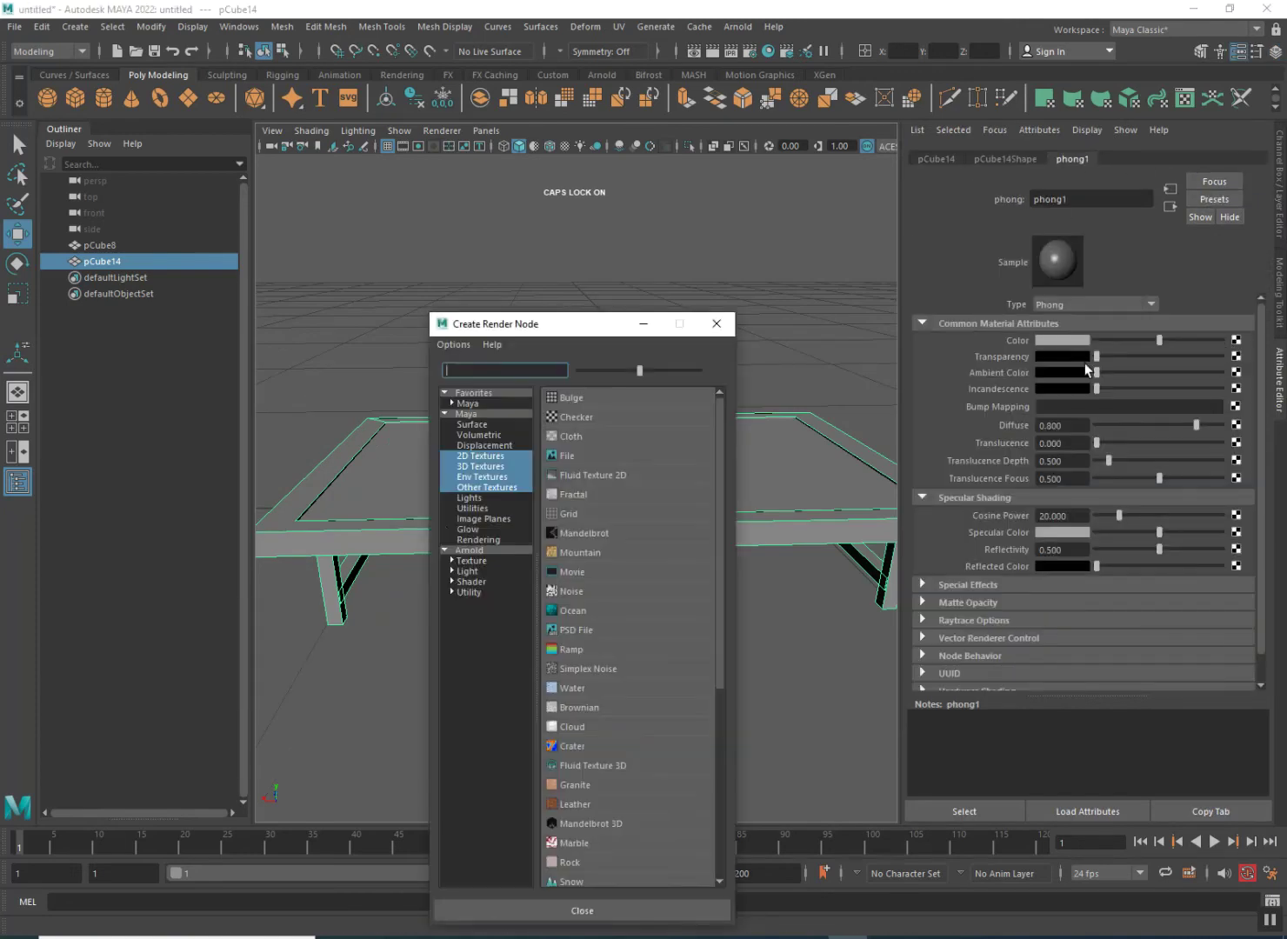
left_click(701, 487)
- Load the image f.jpg from E:\Color\wood color into the frame material's File texture
left_click(1239, 379)
left_click(484, 355)
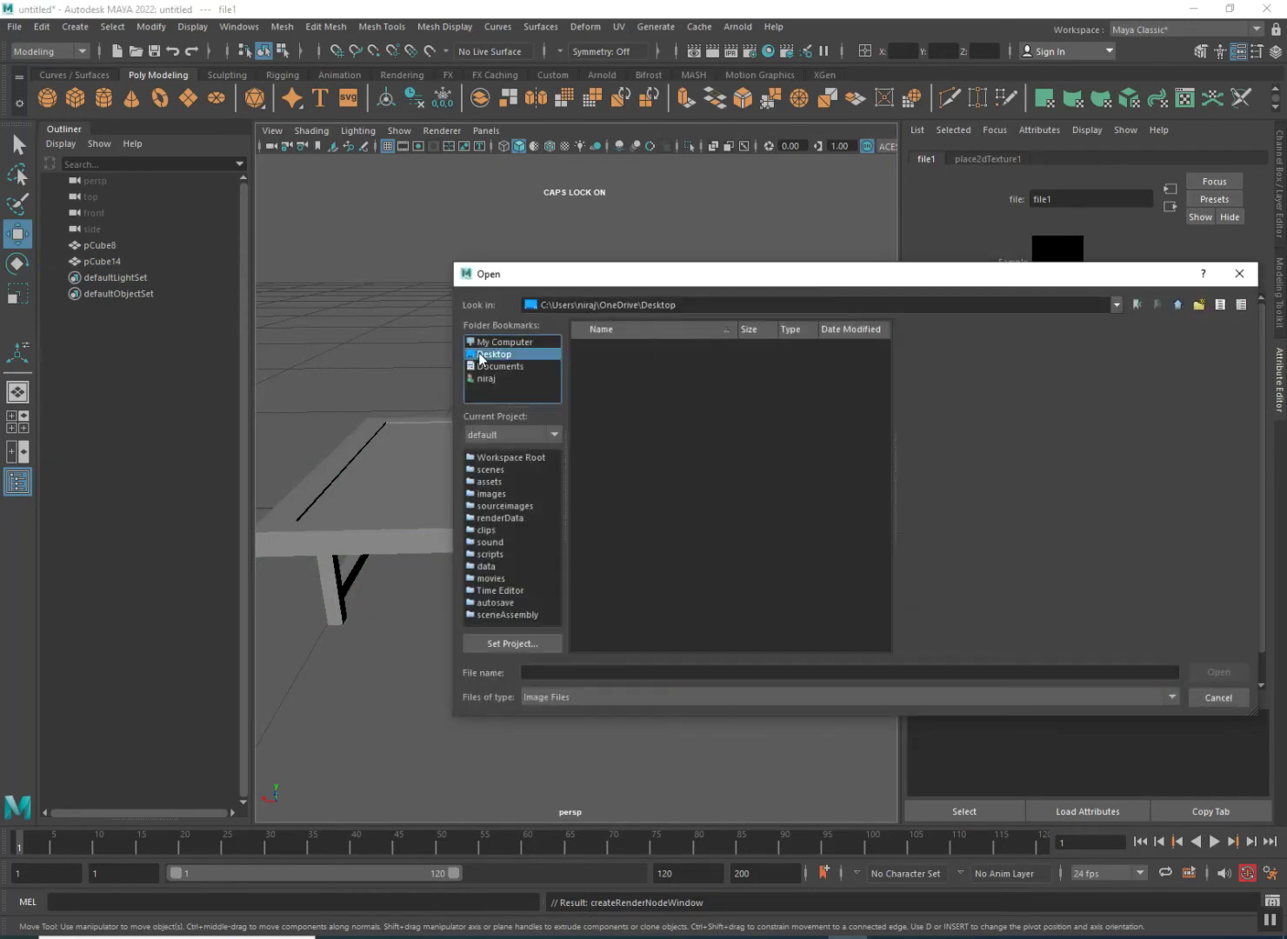
left_click(501, 343)
left_click(620, 362)
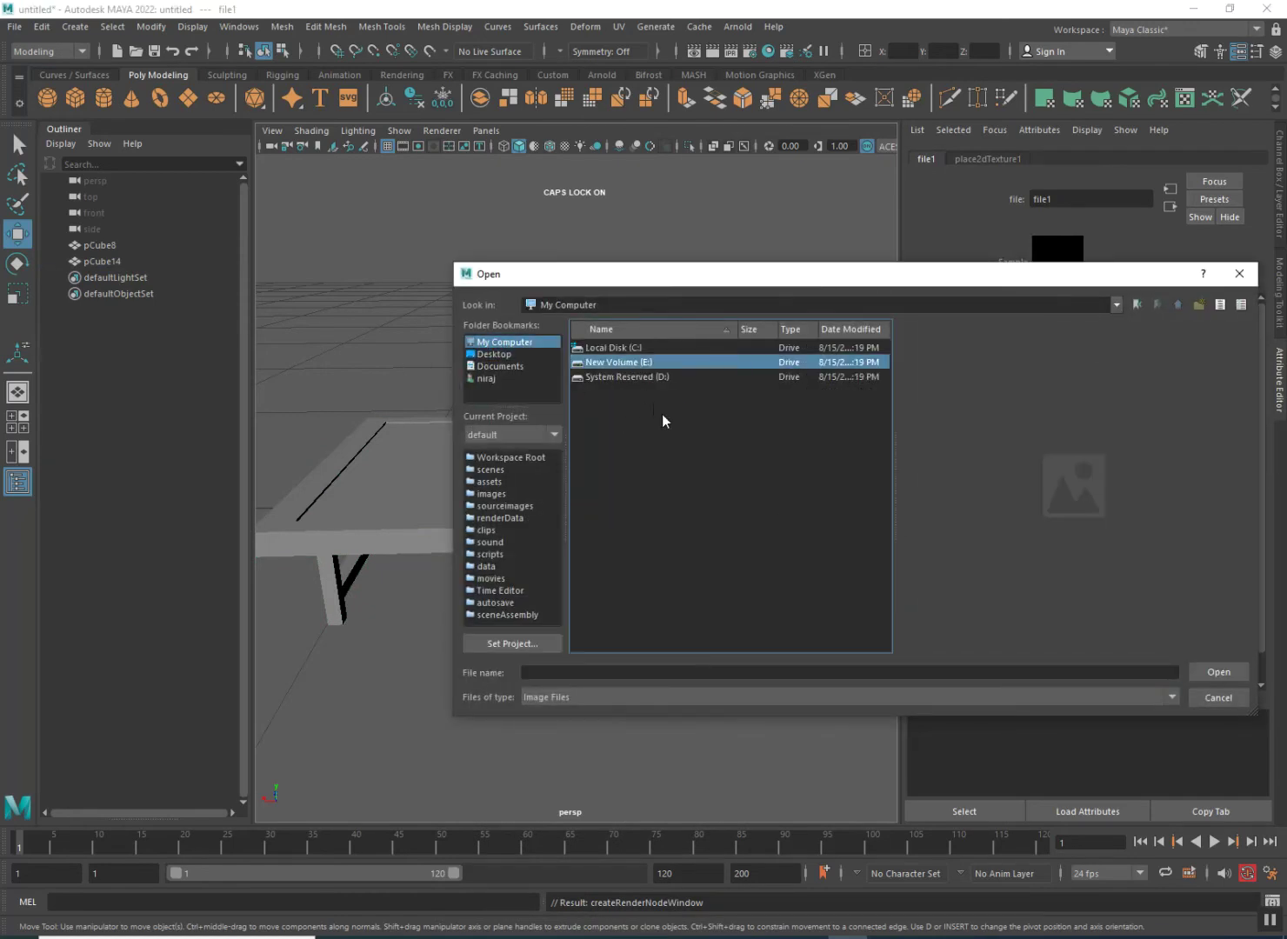
double_click(616, 367)
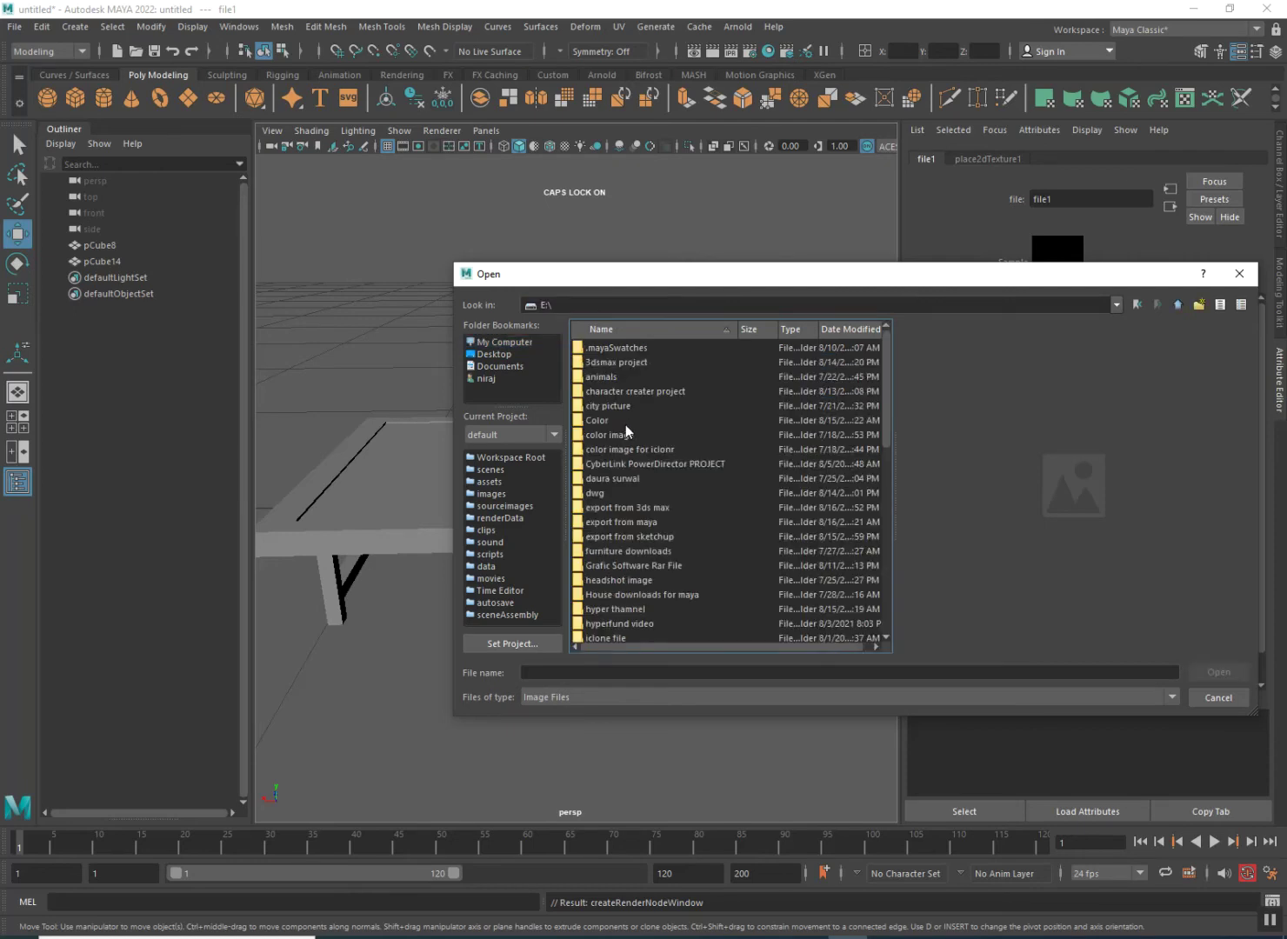
scroll(607, 409, "up", 2)
double_click(596, 418)
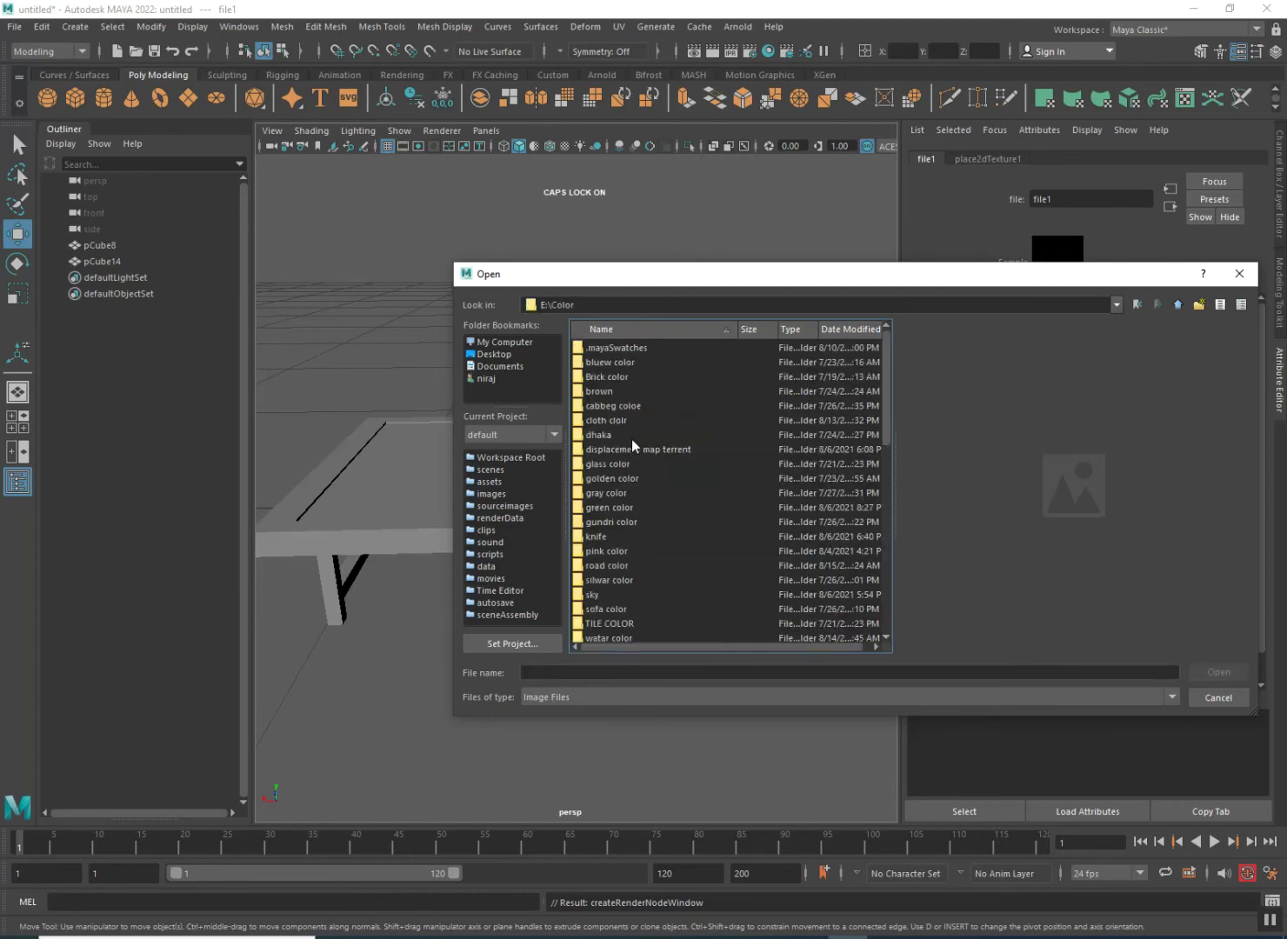
scroll(633, 442, "down", 4)
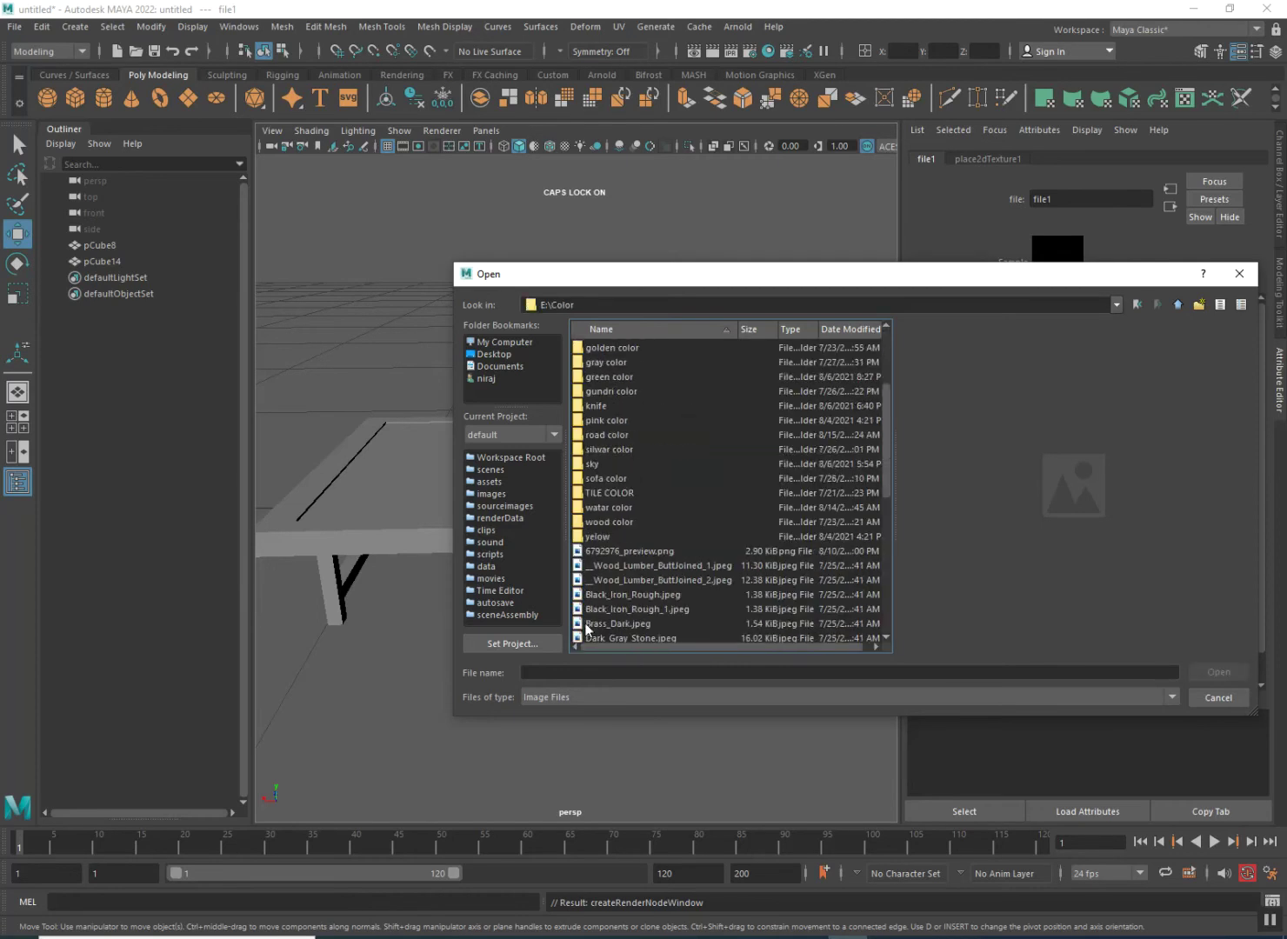
double_click(614, 522)
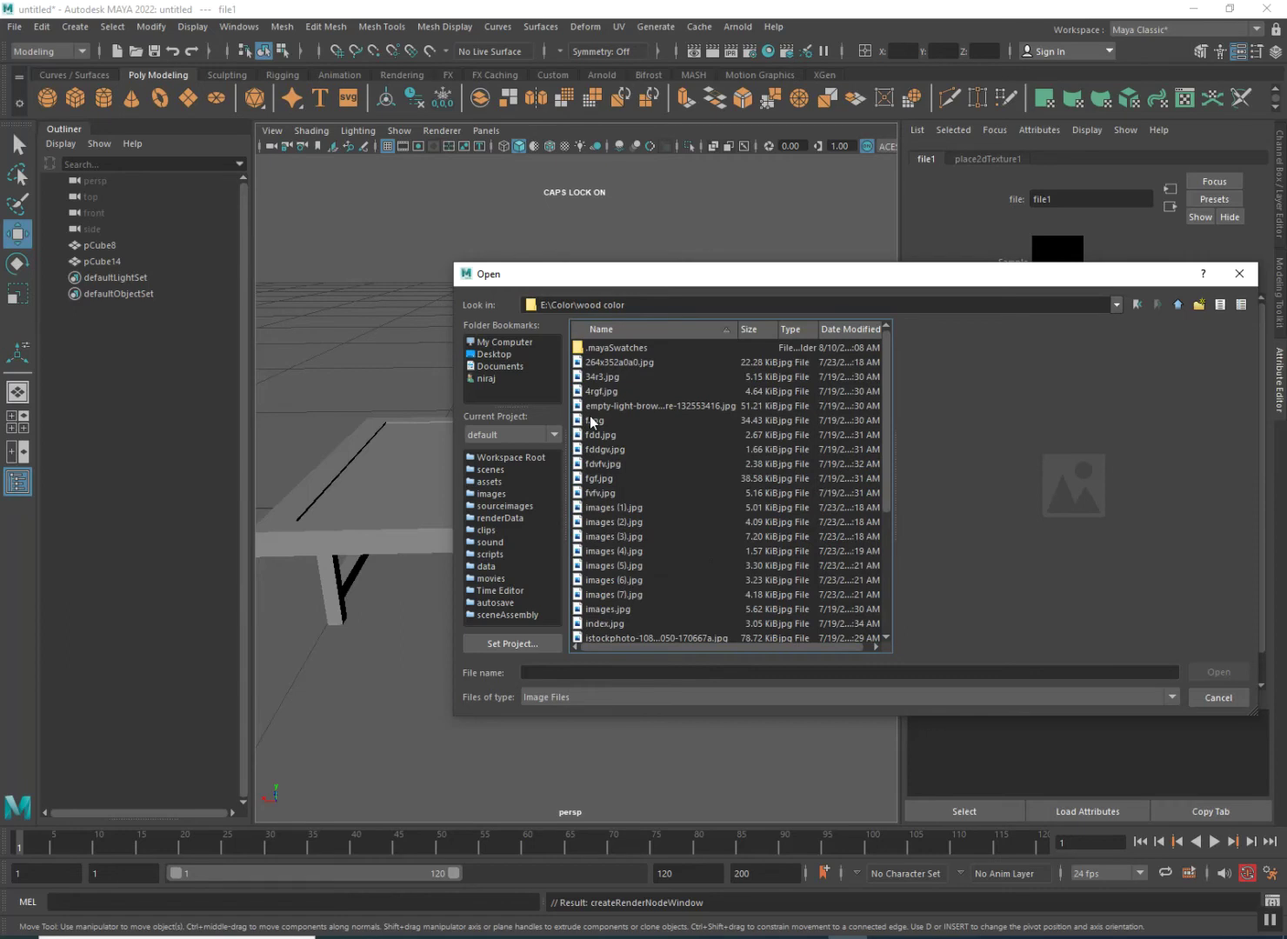
left_click(590, 421)
double_click(588, 422)
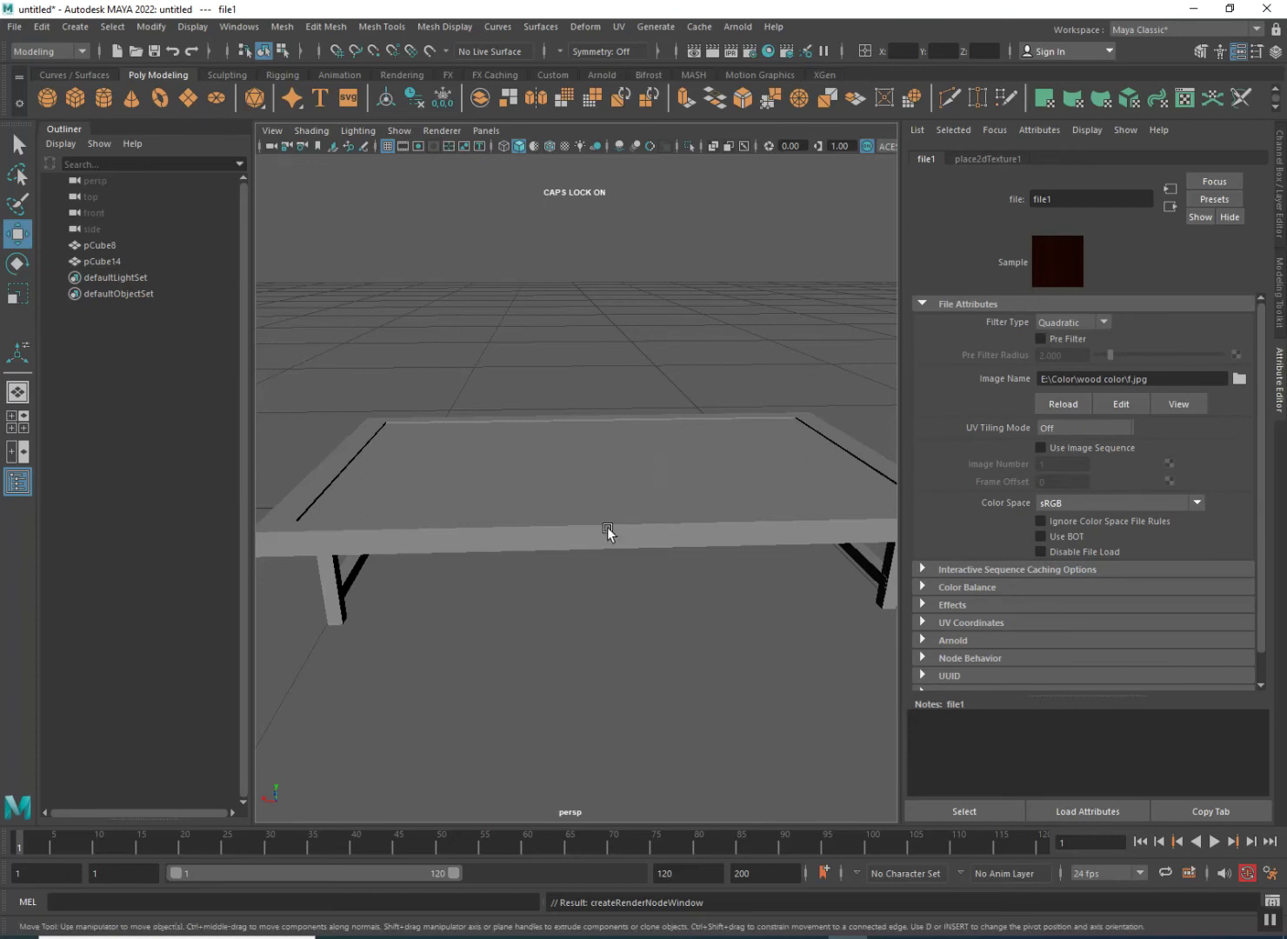
- Show texture maps in the perspective view and check the wood texture on the table frame and legs
key("6")
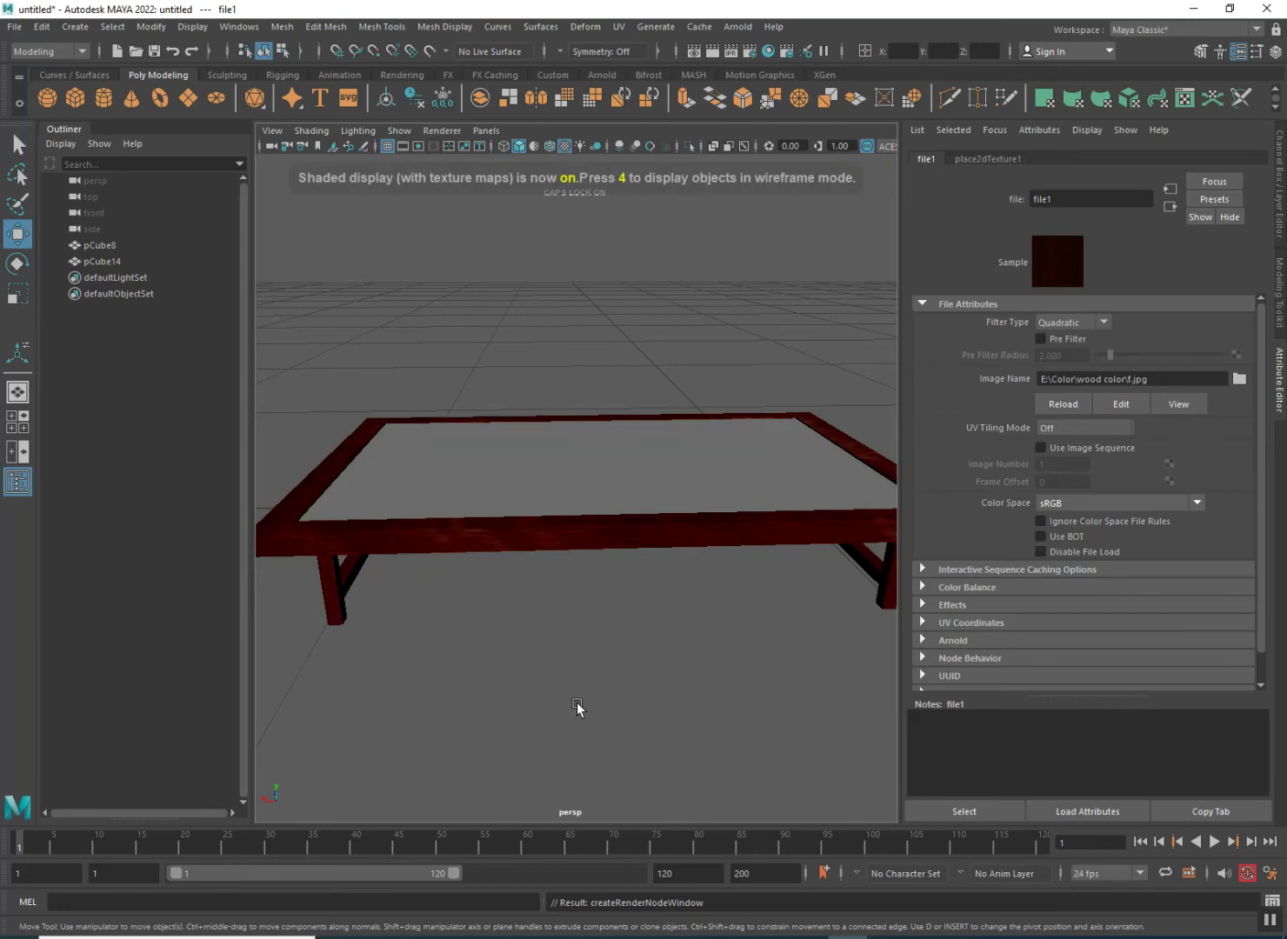
left_click_drag(607, 684, 574, 640, "alt")
scroll(552, 648, "up", 3)
scroll(529, 648, "down", 4)
- Assign a new Phong material to the inset panel of the table top
left_click(571, 515)
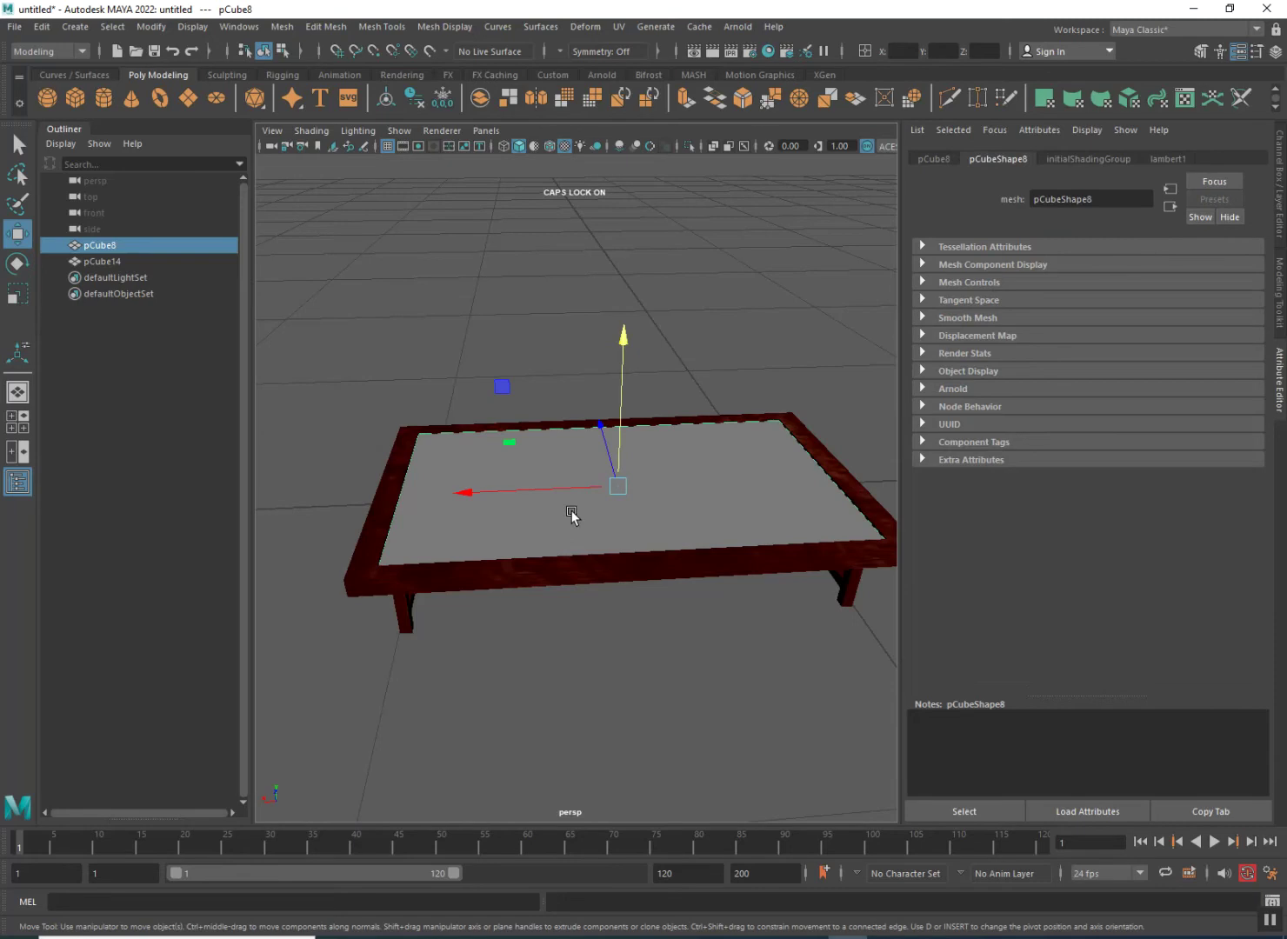
right_click_drag(569, 518, 588, 923)
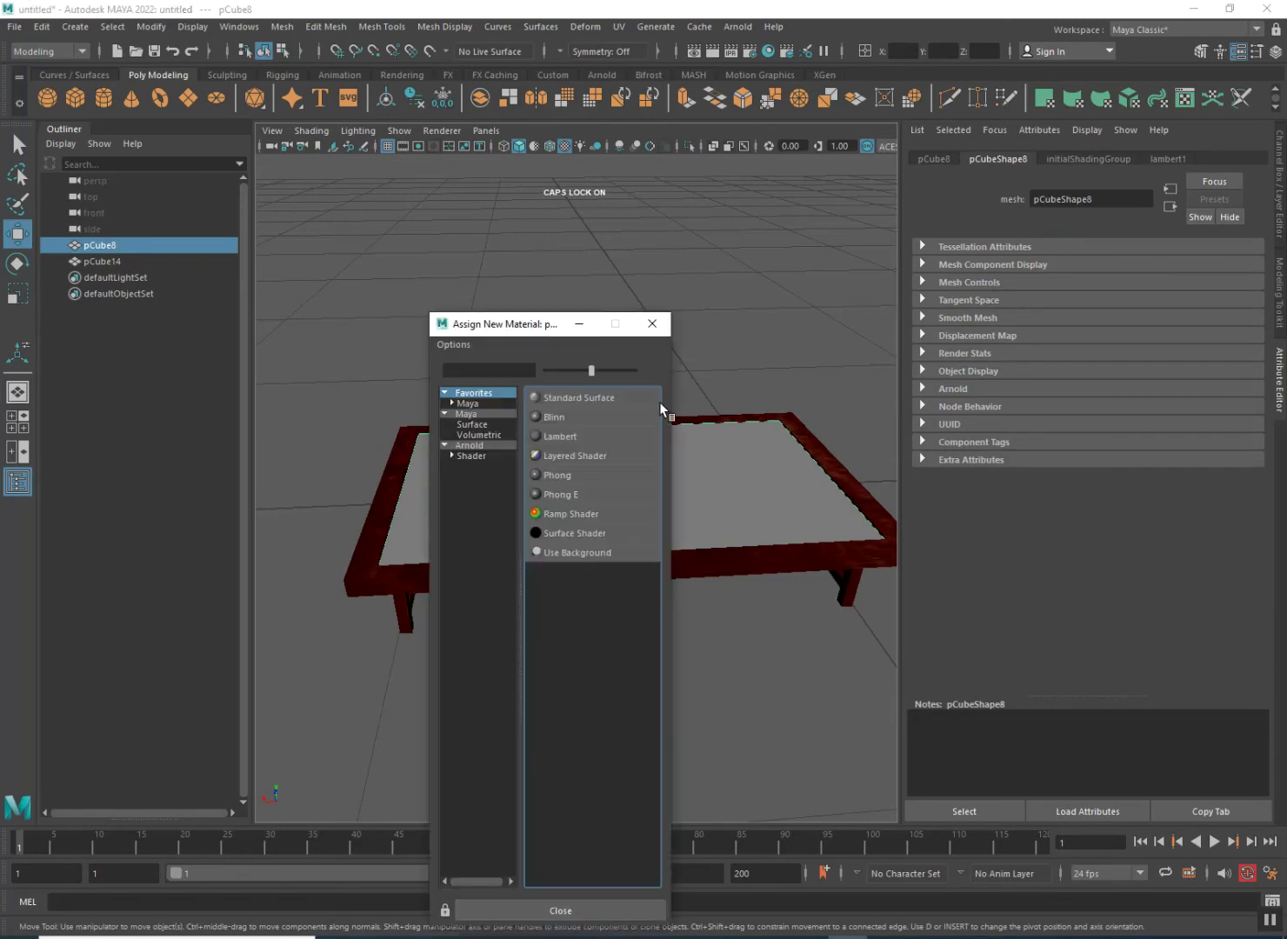
left_click(556, 475)
- Color the inset panel's Phong material cyan and raise its transparency to slightly above half, leaving nothing selected
left_click(1051, 339)
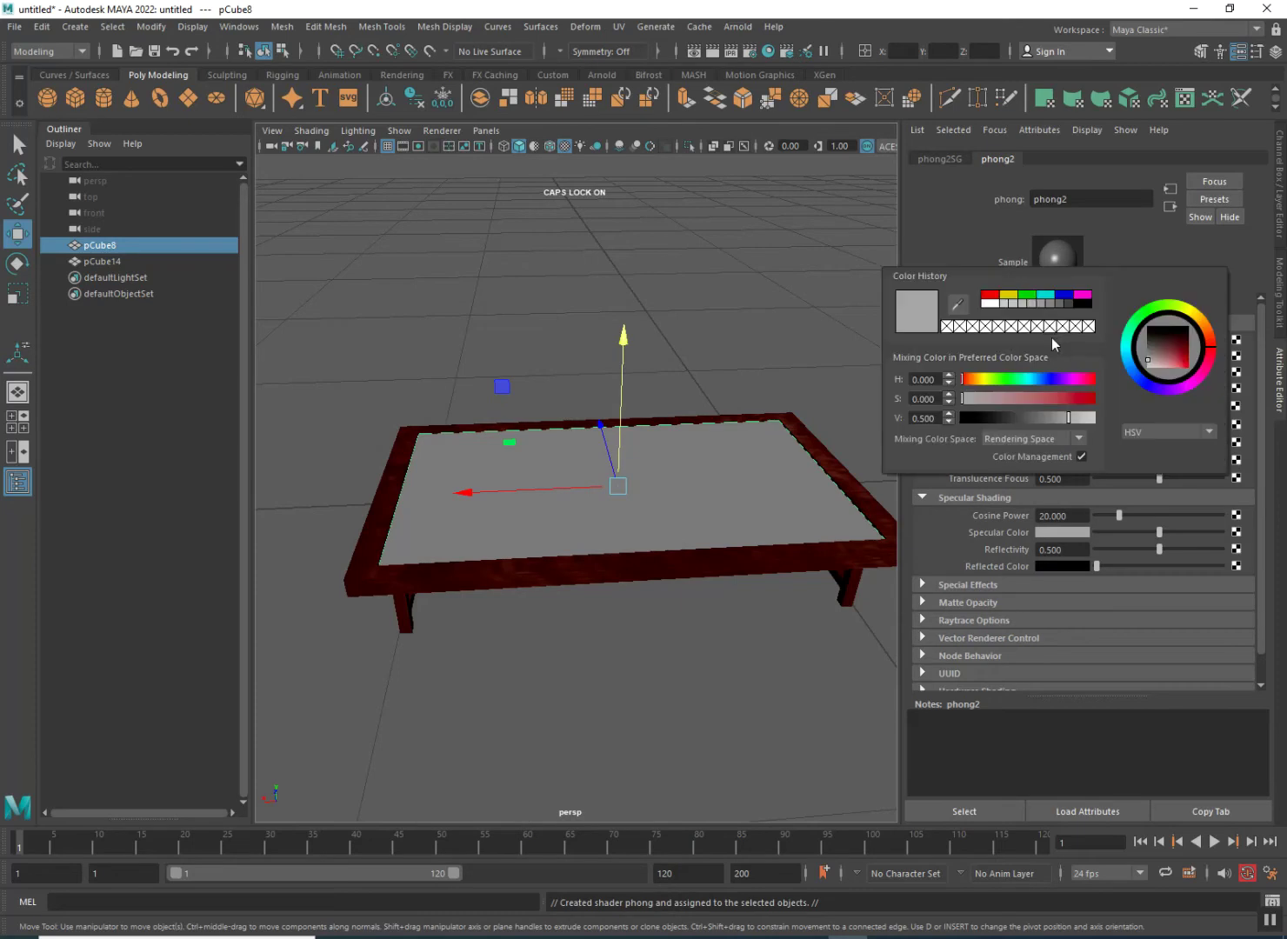
left_click(1047, 297)
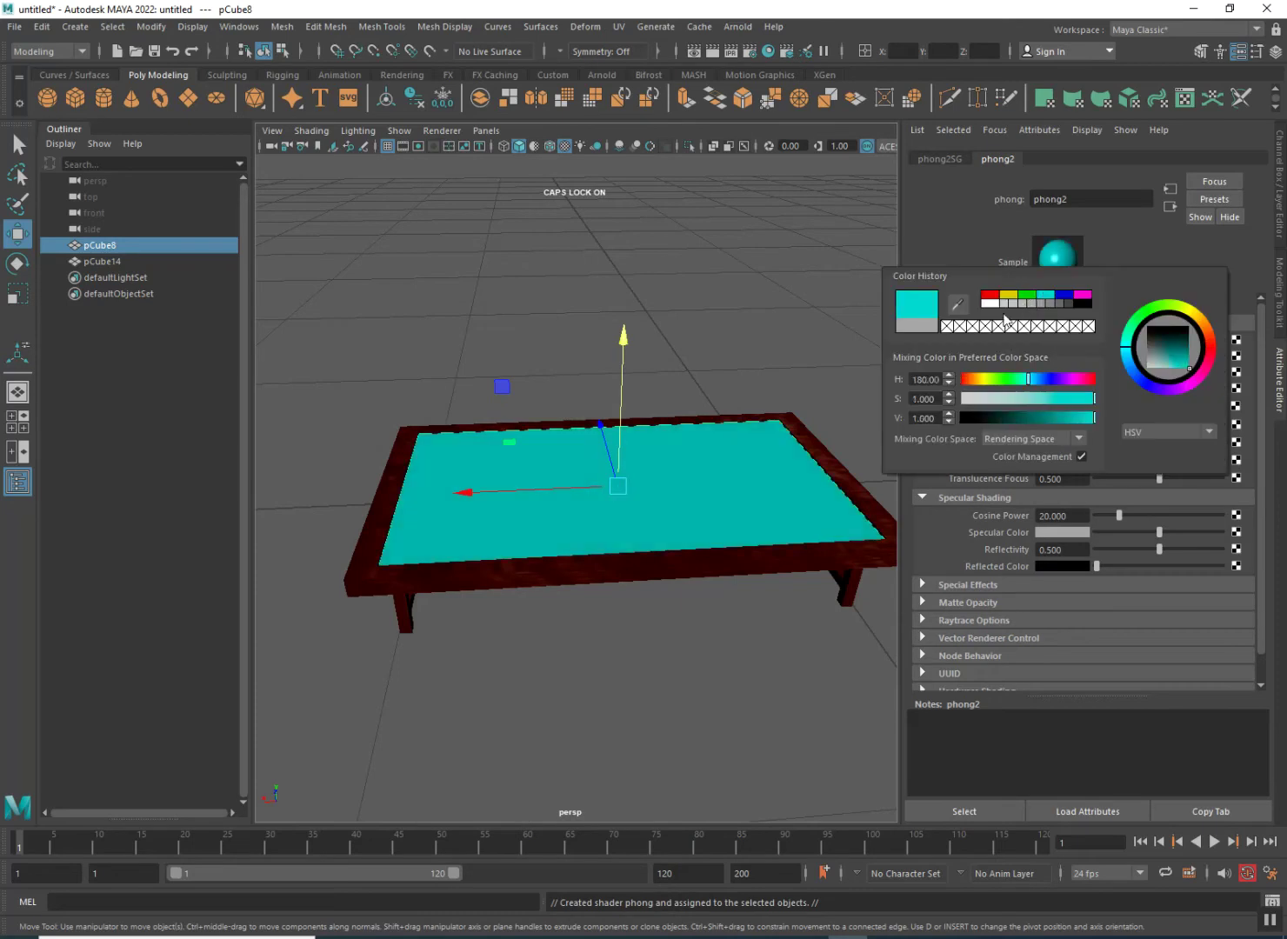
mouse_move(526, 492)
left_mouse_down()
mouse_move(555, 494)
mouse_move(517, 493)
left_mouse_up()
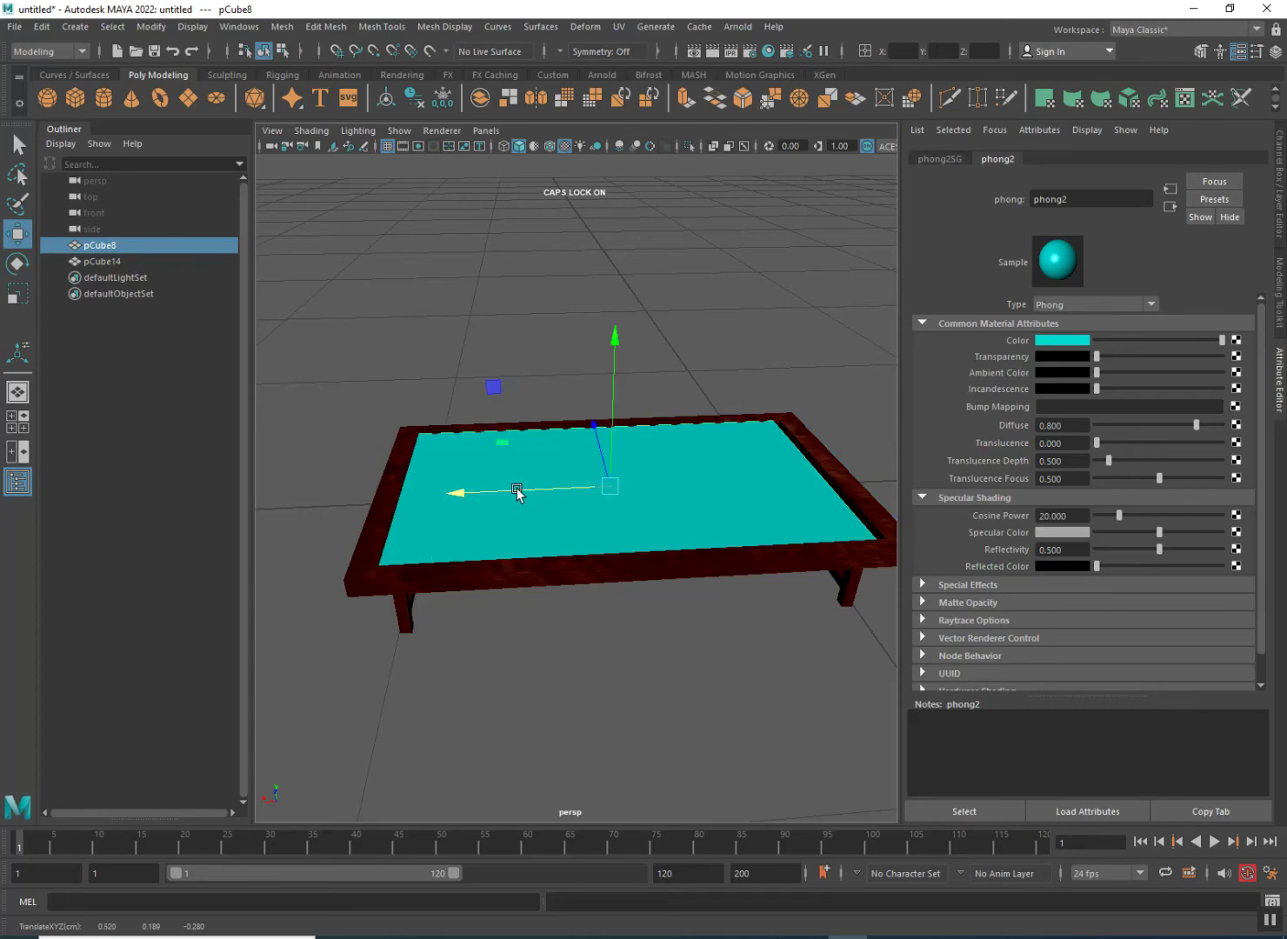
key("ctrl+z")
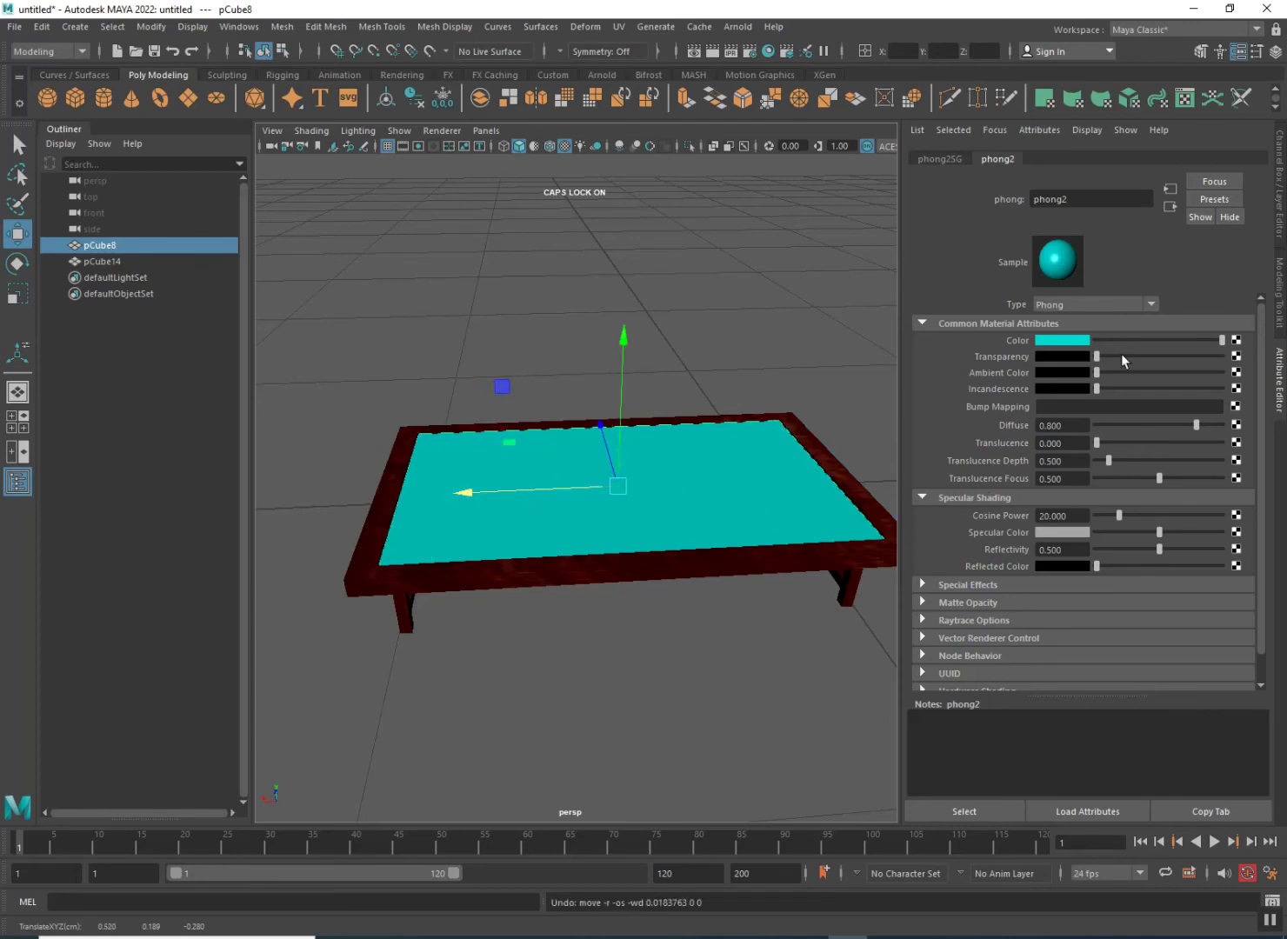
left_click_drag(1097, 363, 1158, 371)
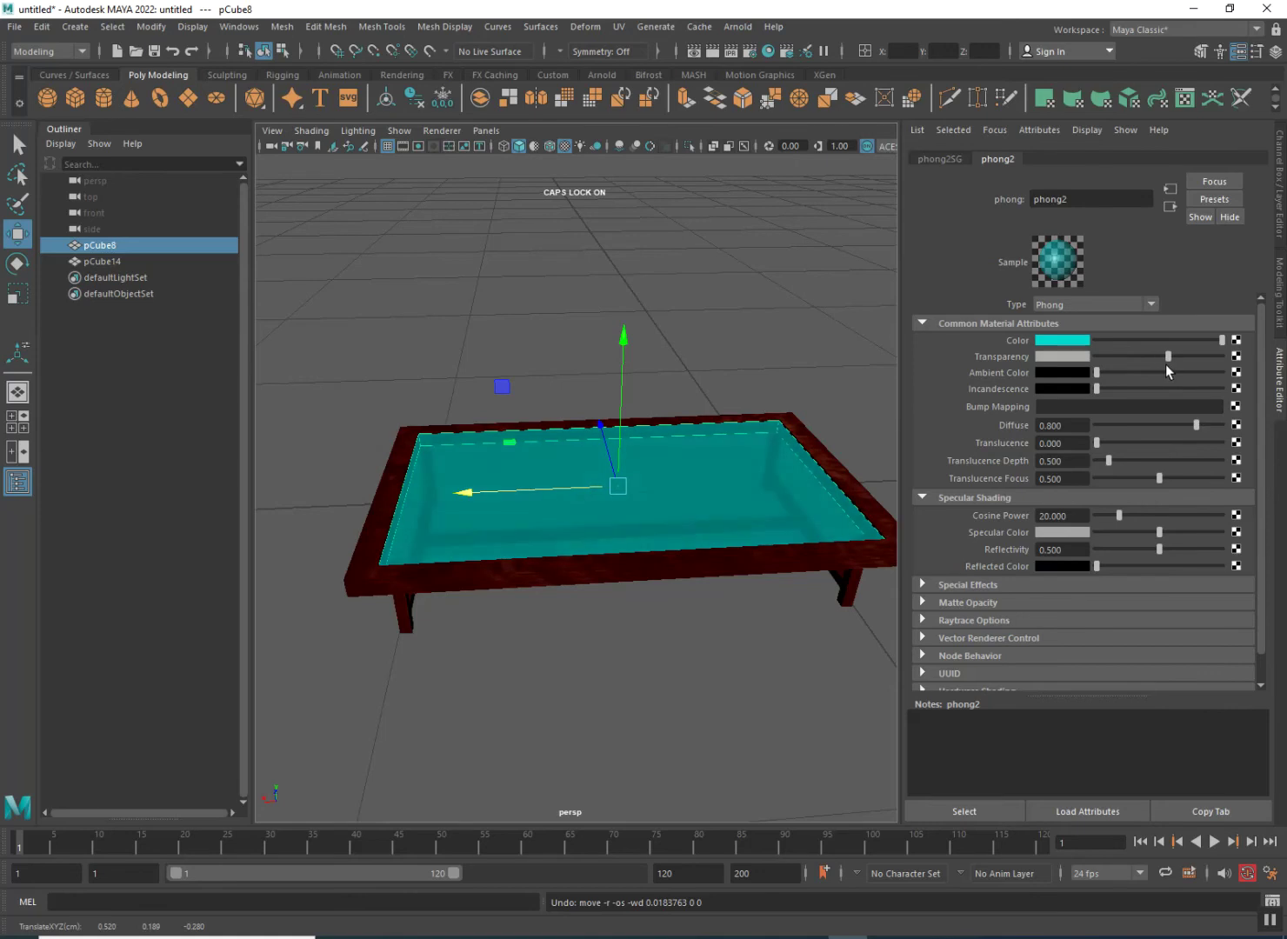
left_click(691, 686)
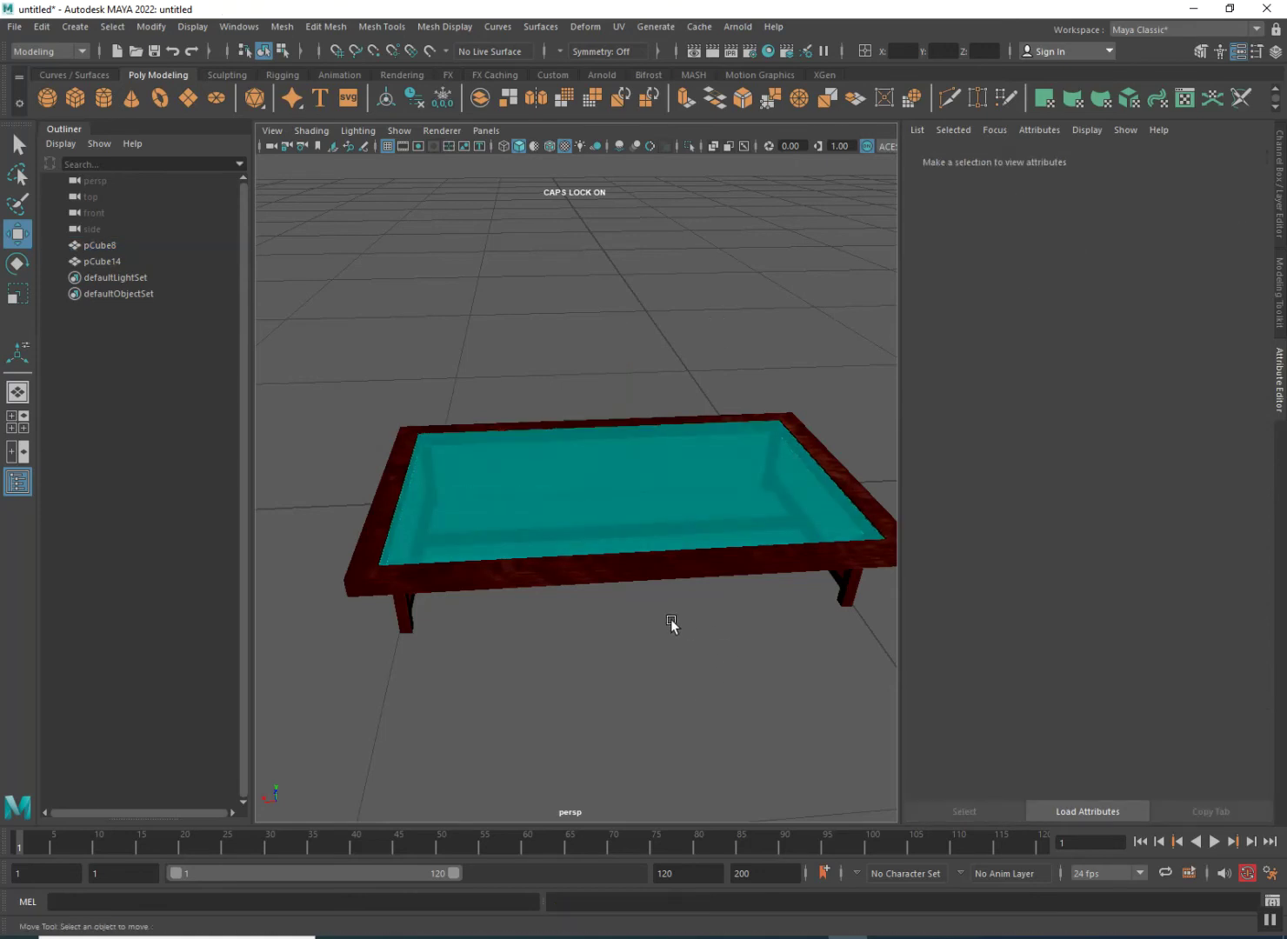
- Combine the cyan inset panel and the wood-textured table frame into a single mesh
left_click_drag(681, 622, 705, 607, "alt")
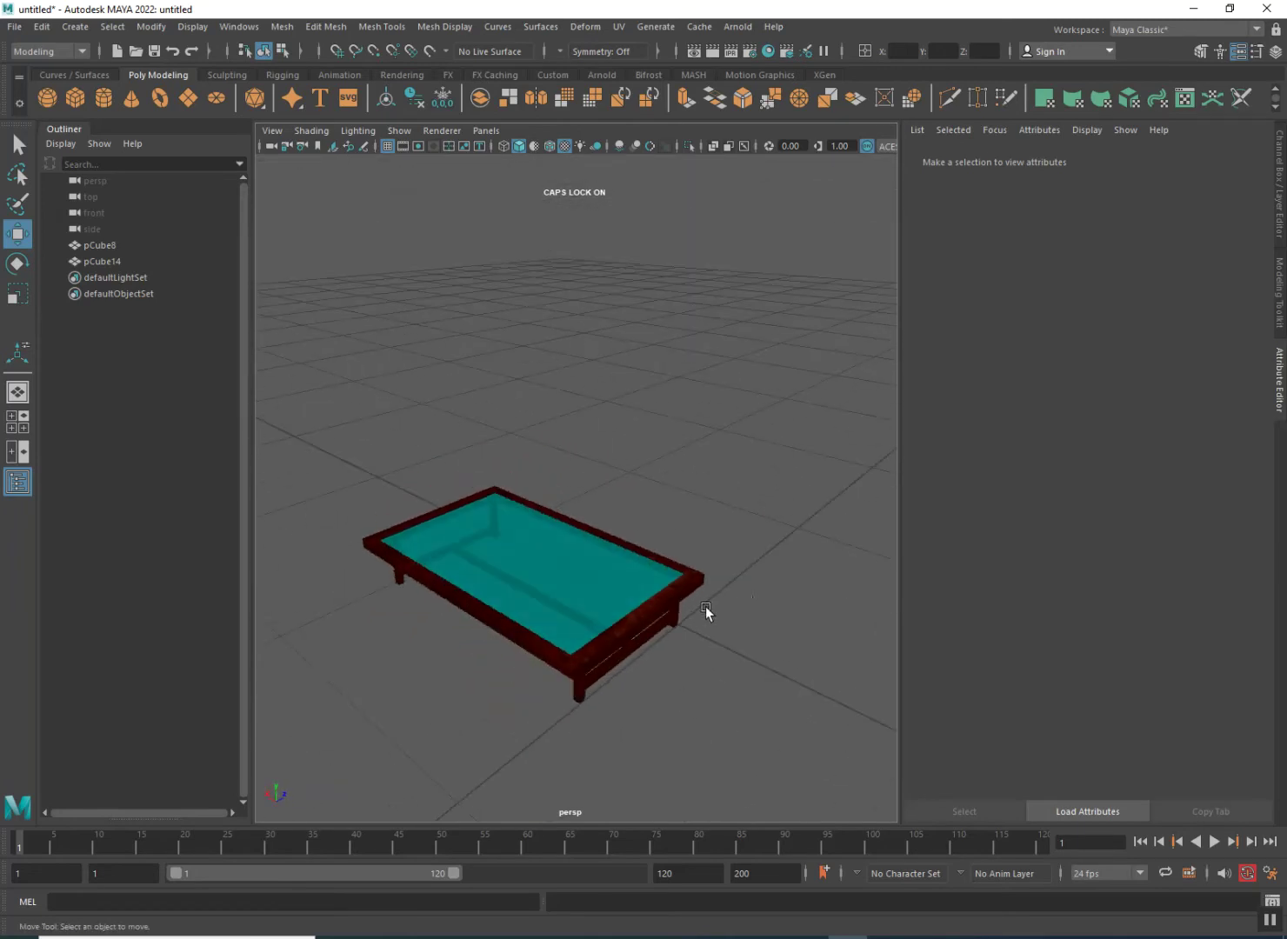
left_click_drag(474, 693, 562, 672, "alt")
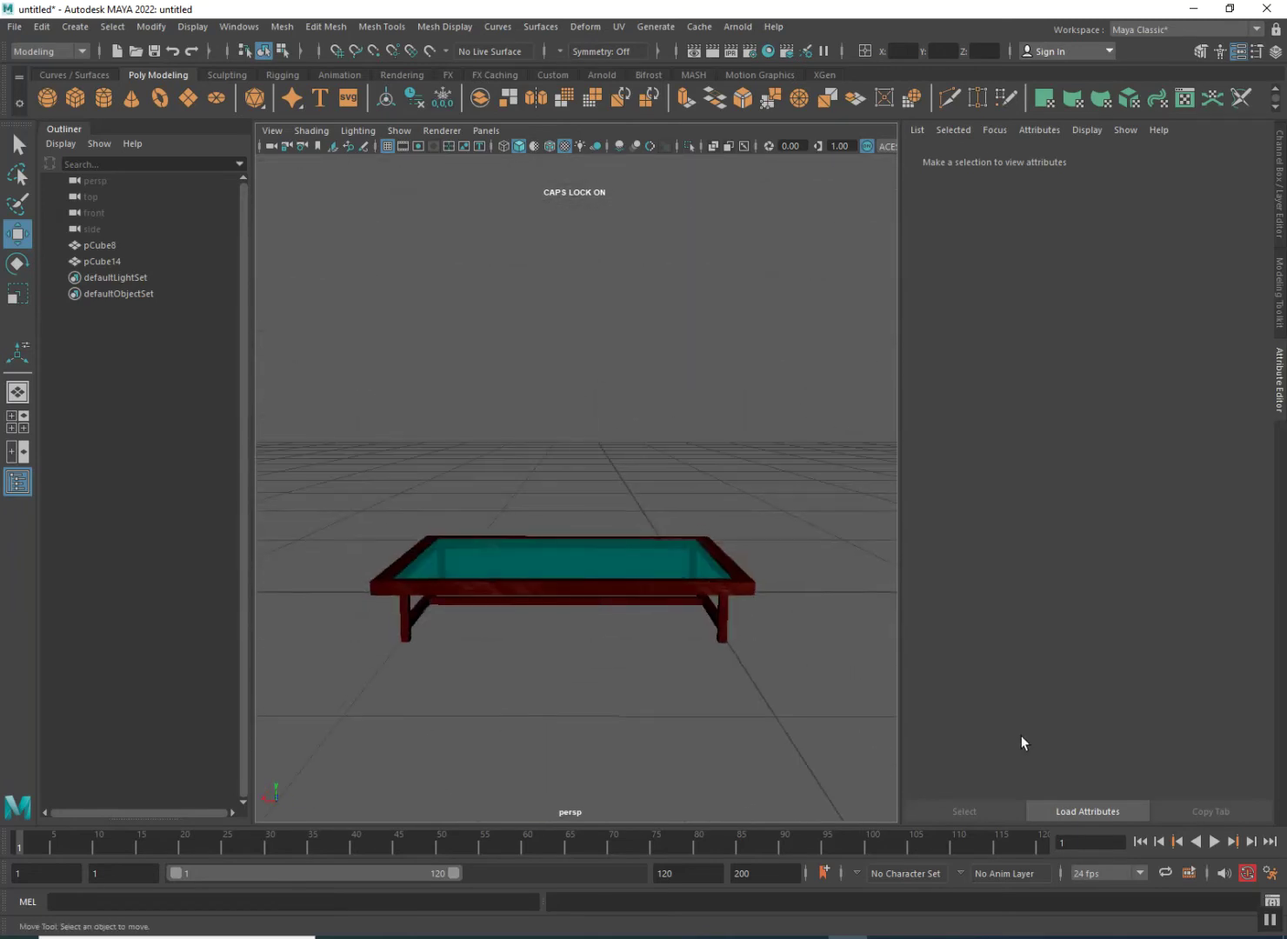
left_click_drag(1272, 922, 587, 679, "alt")
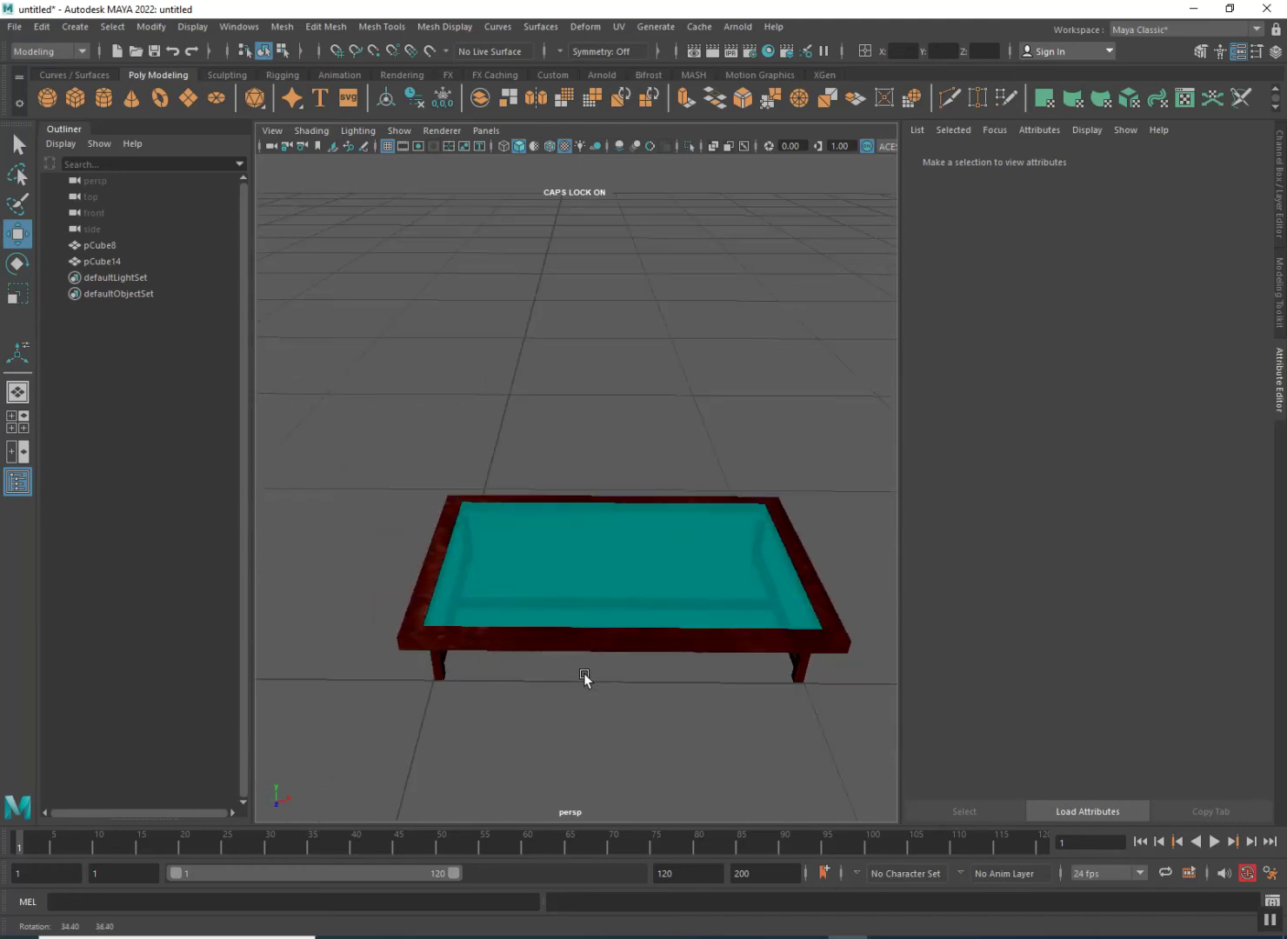
left_click(582, 579)
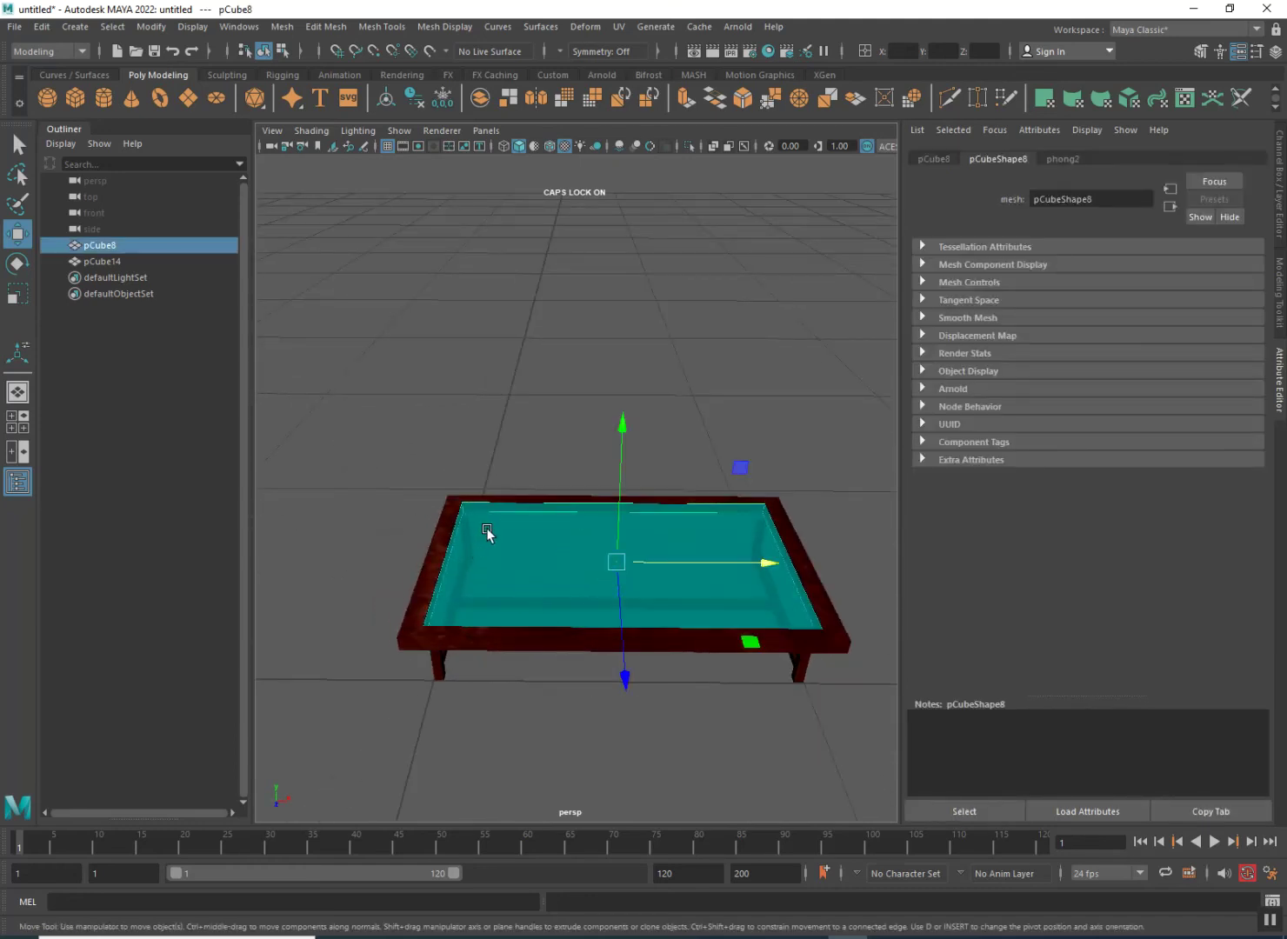
left_click(465, 601)
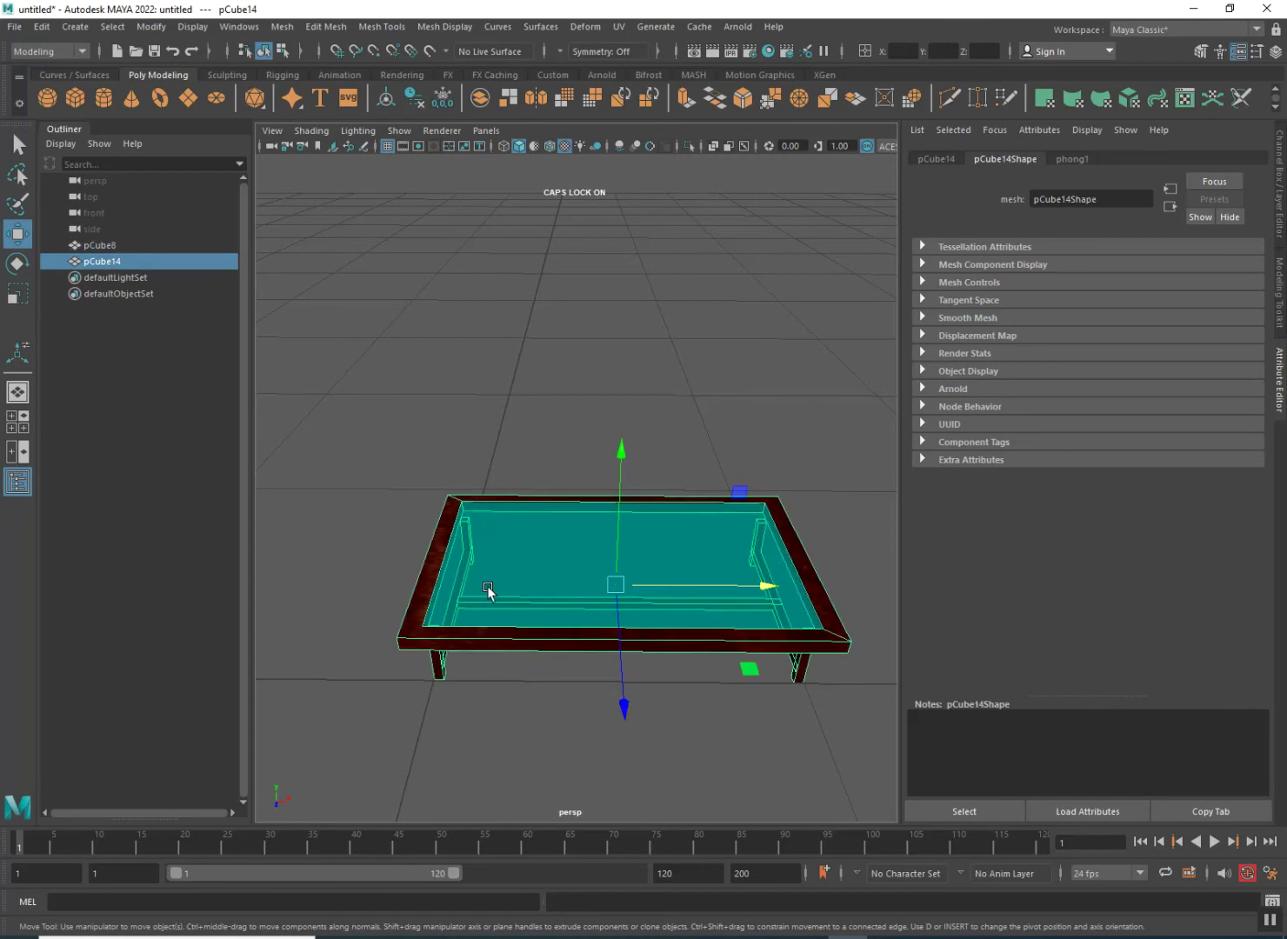
left_click(488, 591)
left_click(418, 609, "shift")
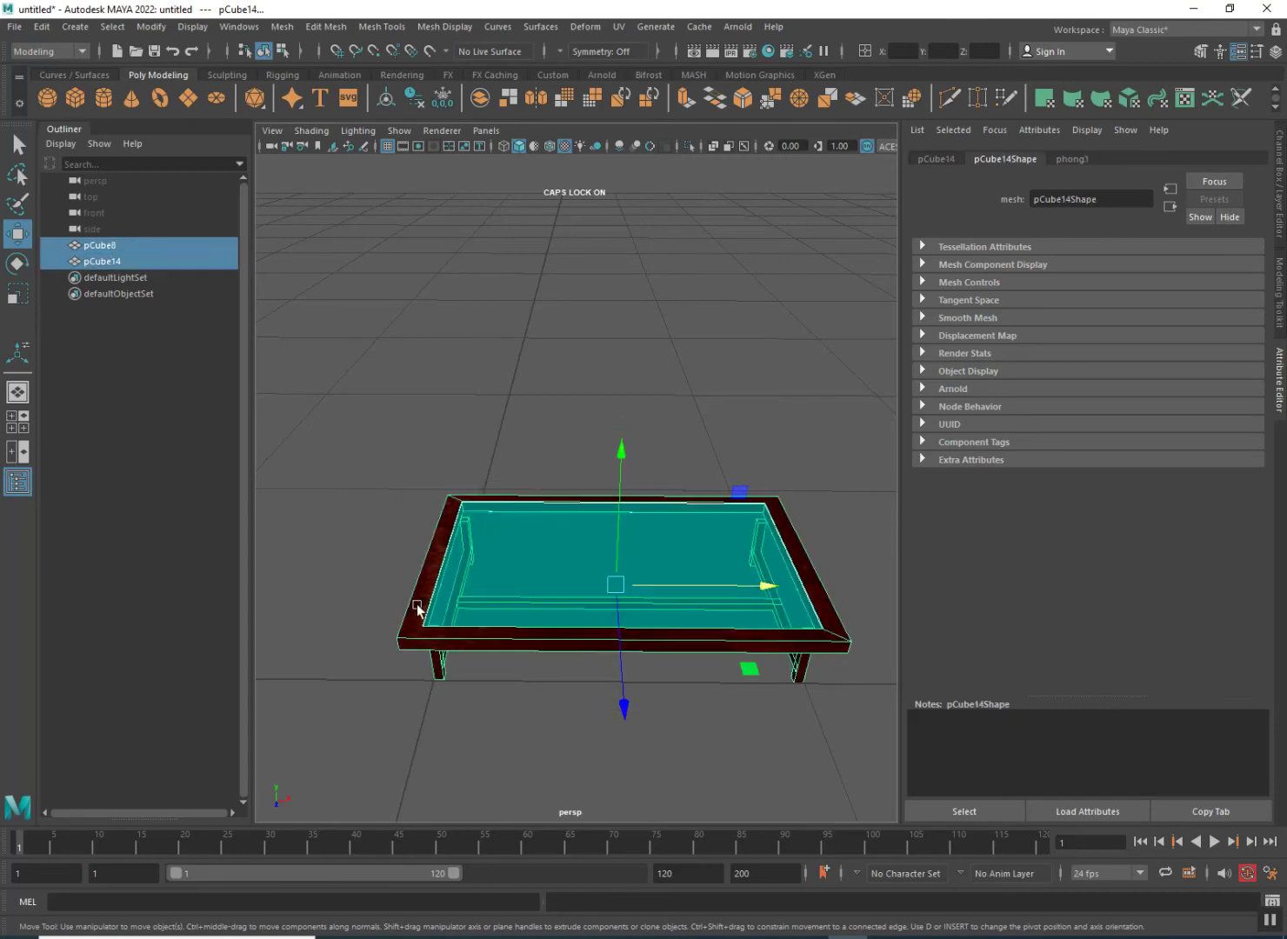
left_click(282, 26)
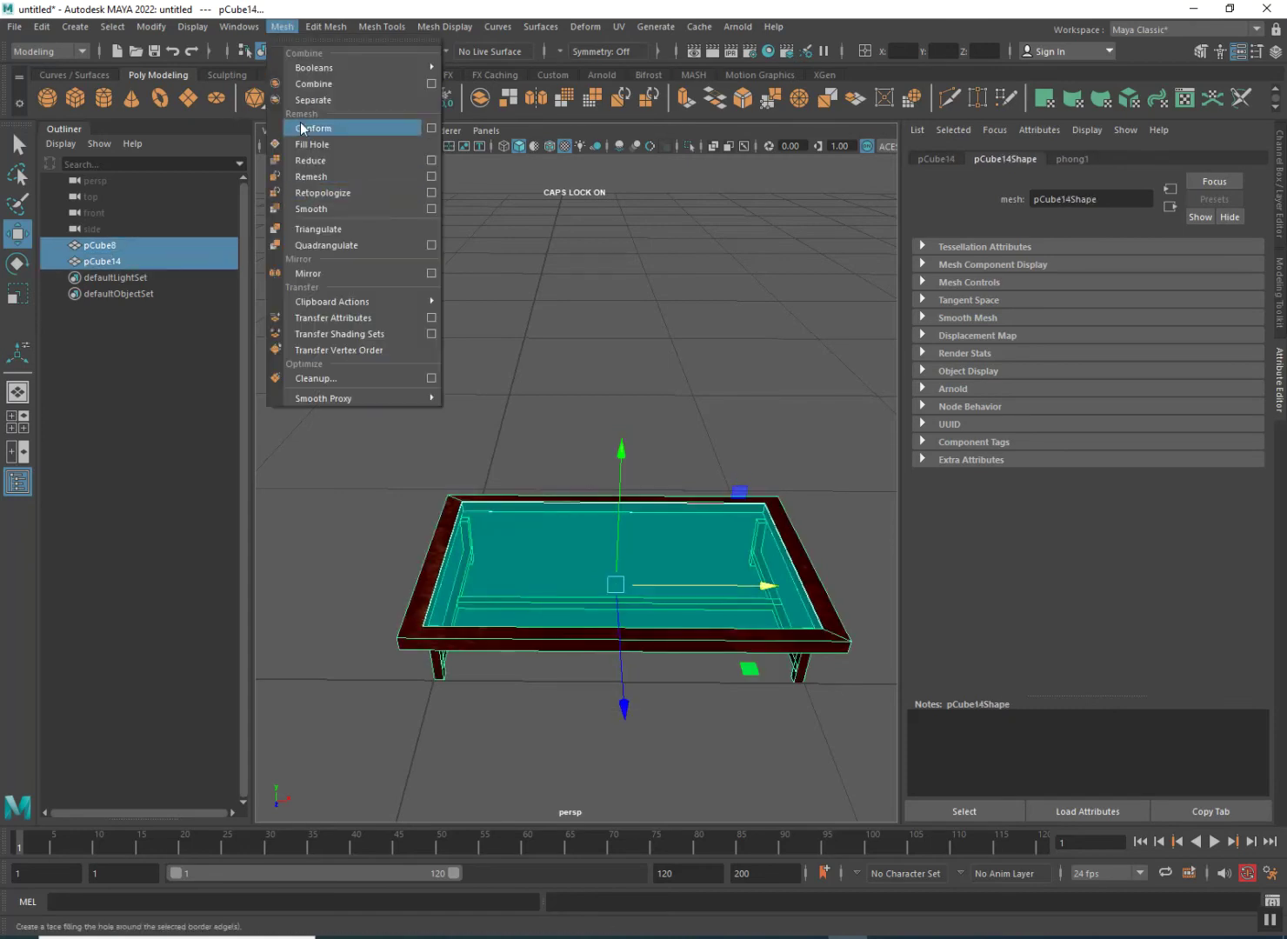
left_click(303, 86)
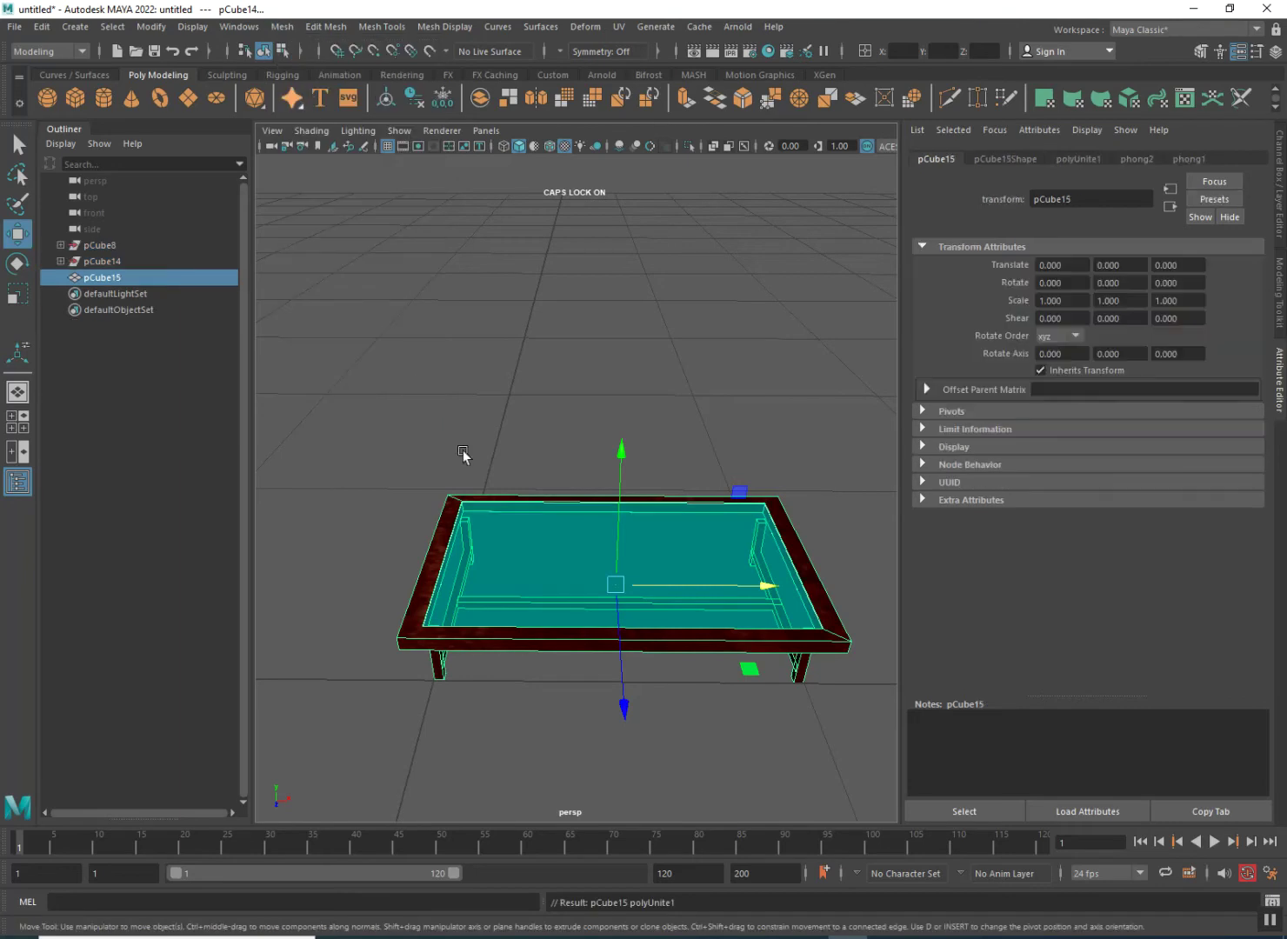
- Delete the construction history of the combined table, clearing its two leftover groups
left_click(351, 548)
left_click(546, 607)
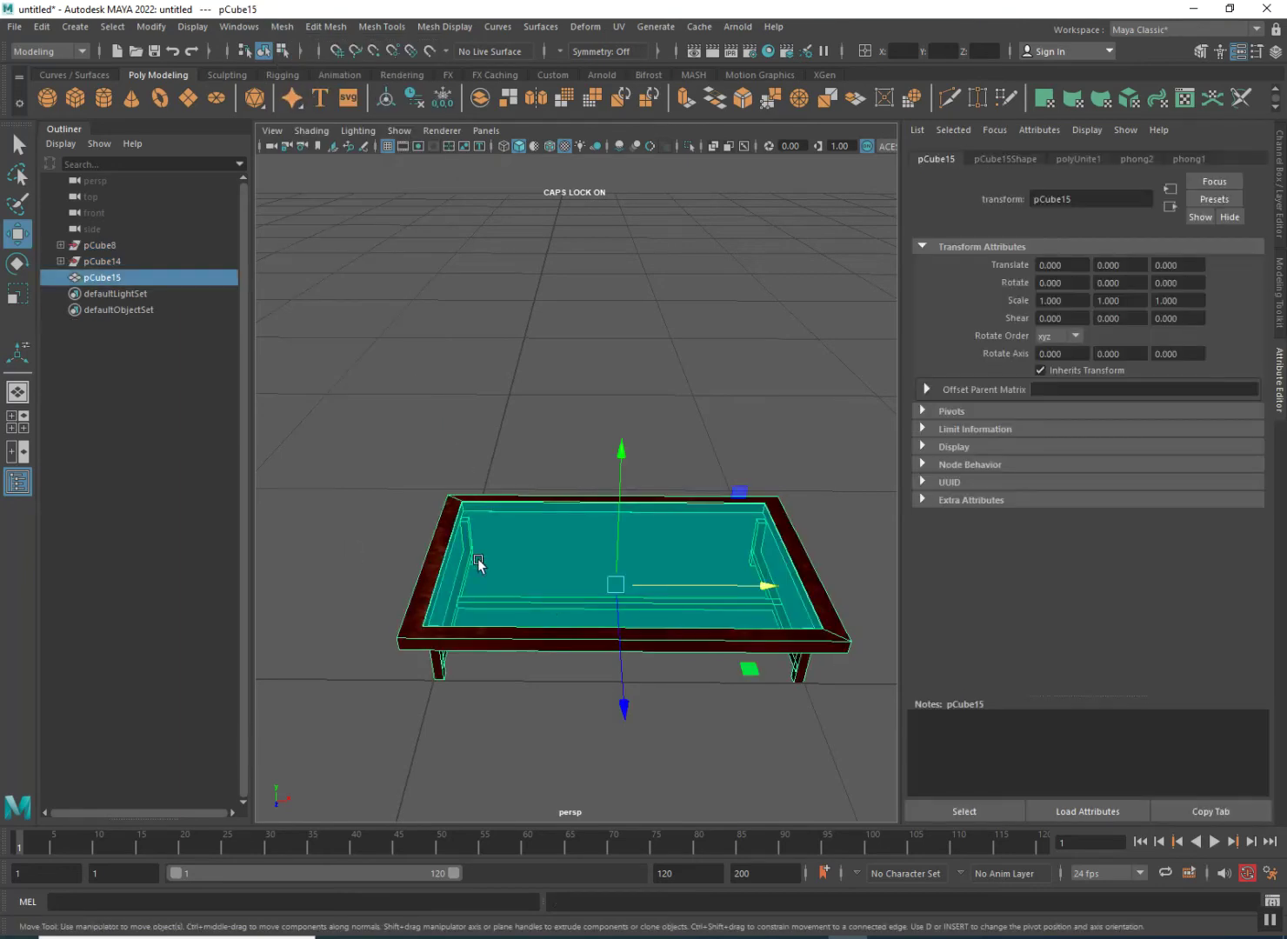
left_click(415, 100)
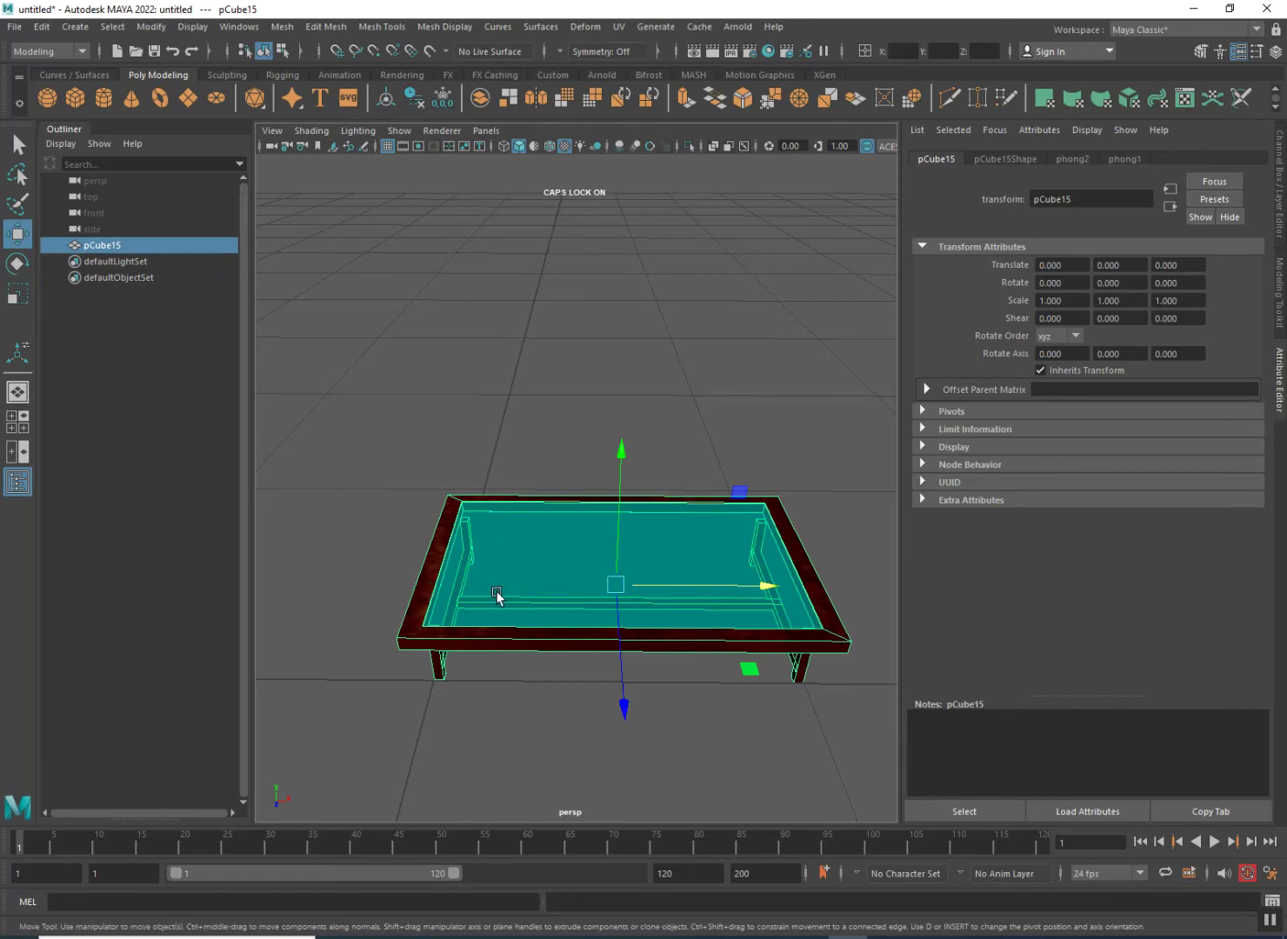
- Inspect the combined table in face mode by picking faces of the outer frame and the inset panel
left_click_drag(404, 633, 373, 626, "alt")
left_click(373, 626)
left_click_drag(487, 625, 440, 637, "alt")
mouse_move(488, 589)
left_mouse_down("alt")
mouse_move(306, 551)
mouse_move(416, 585)
mouse_move(396, 563)
mouse_move(511, 554)
mouse_move(448, 572)
mouse_move(416, 553)
mouse_move(501, 563)
left_mouse_up("alt")
right_click_drag(501, 562, 504, 557)
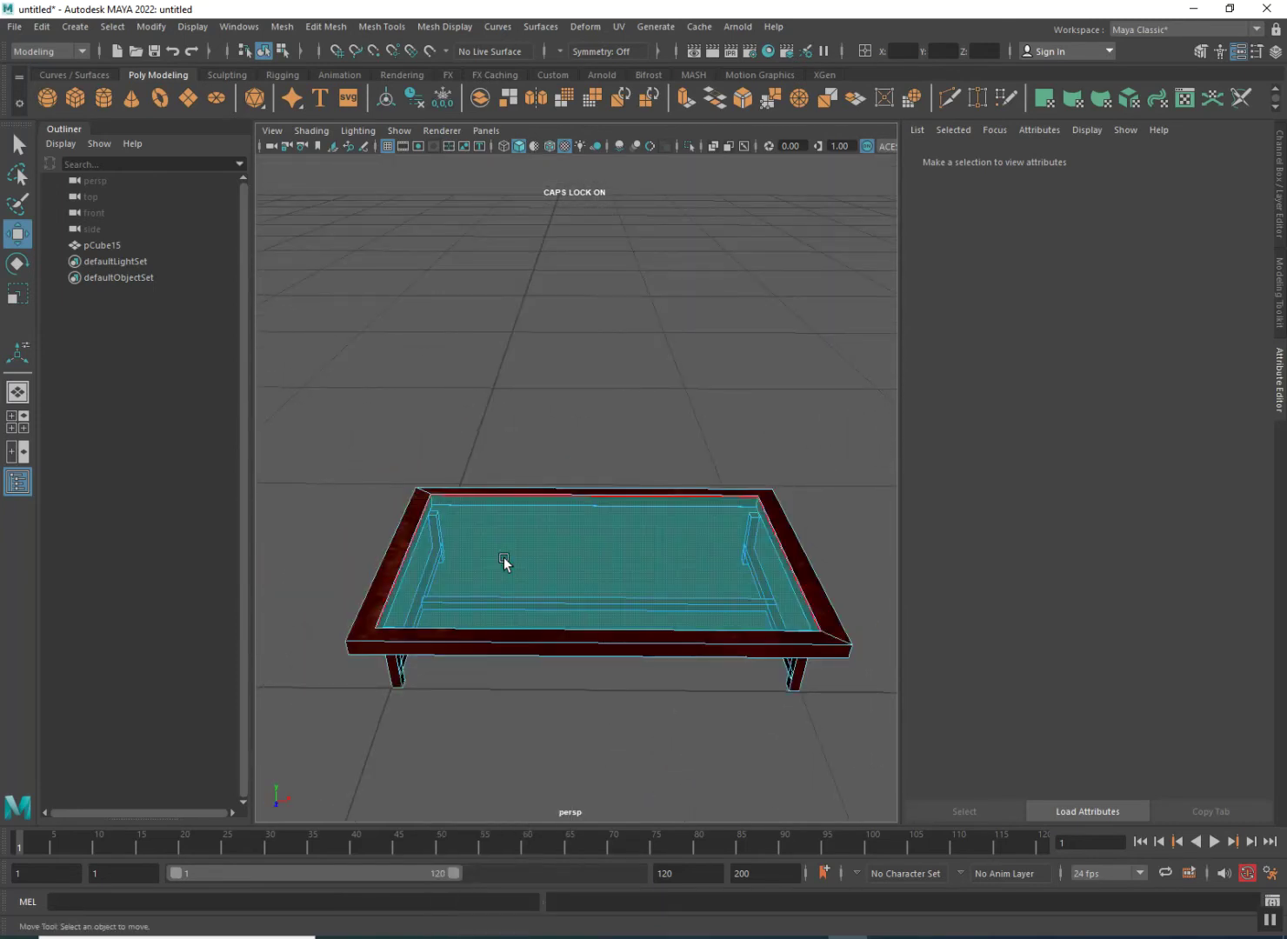
left_click(503, 557)
left_click_drag(557, 608, 461, 576, "alt")
left_click(430, 595)
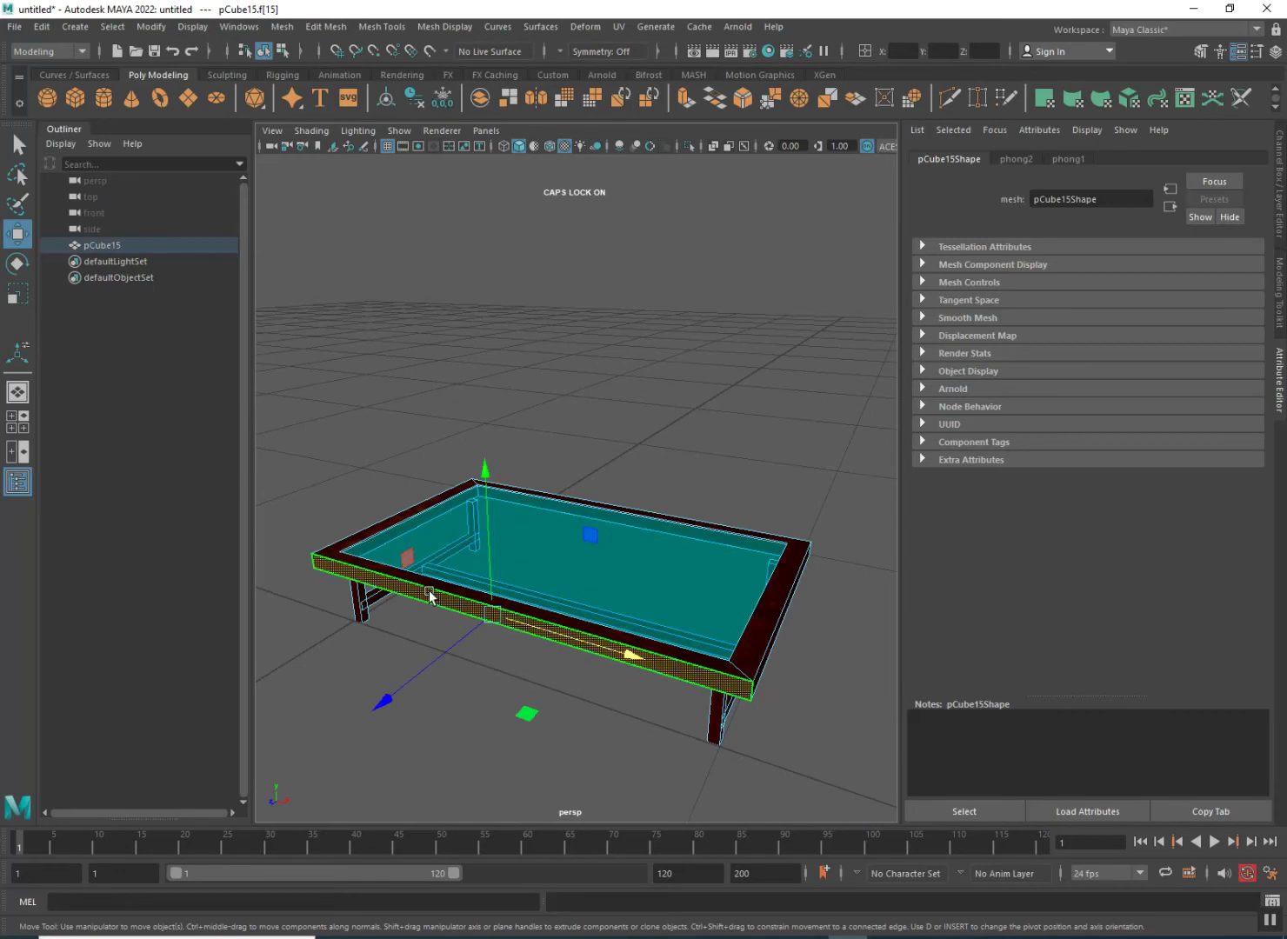
left_click(336, 555)
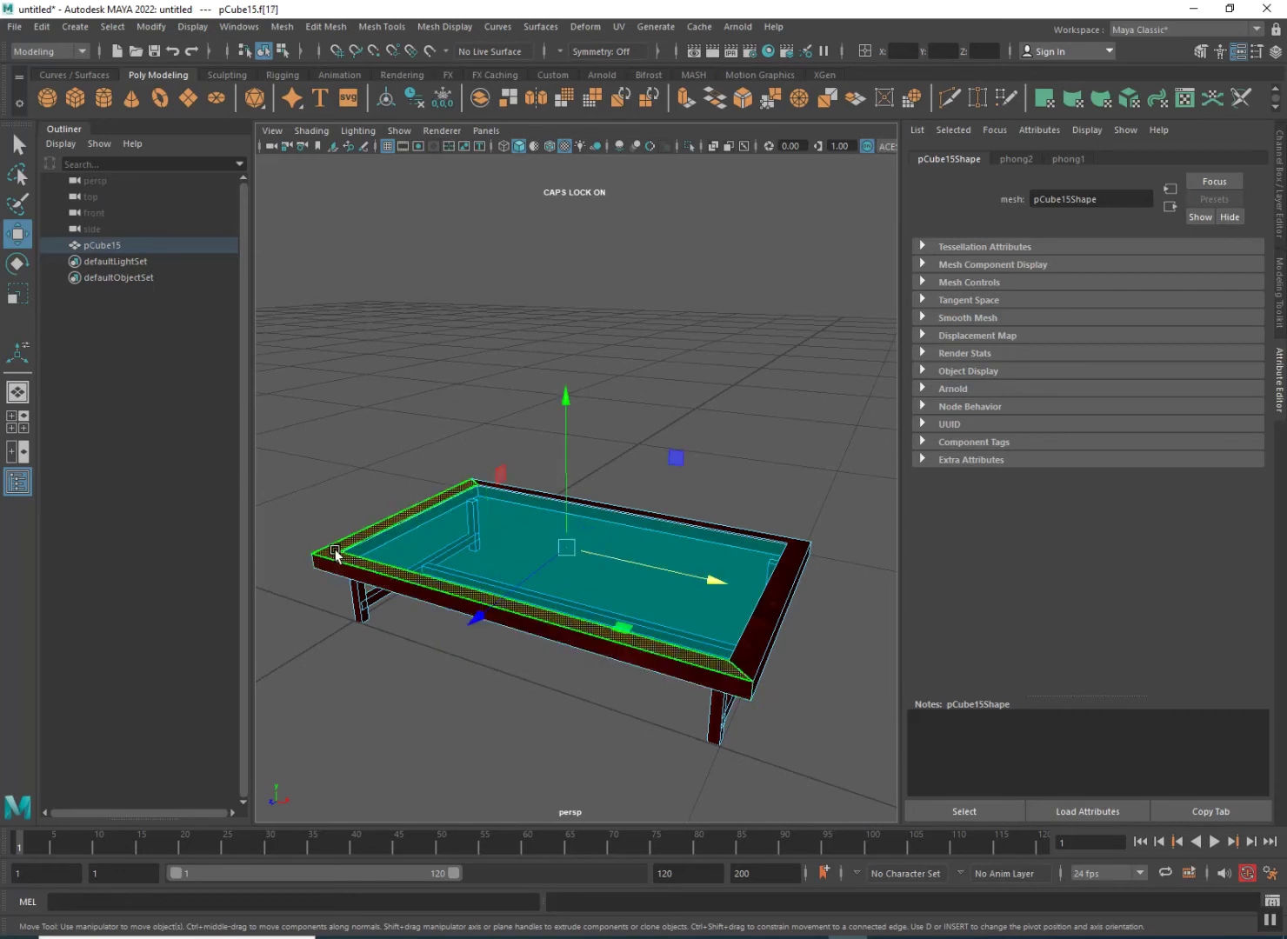
left_click(774, 648)
left_click(689, 609)
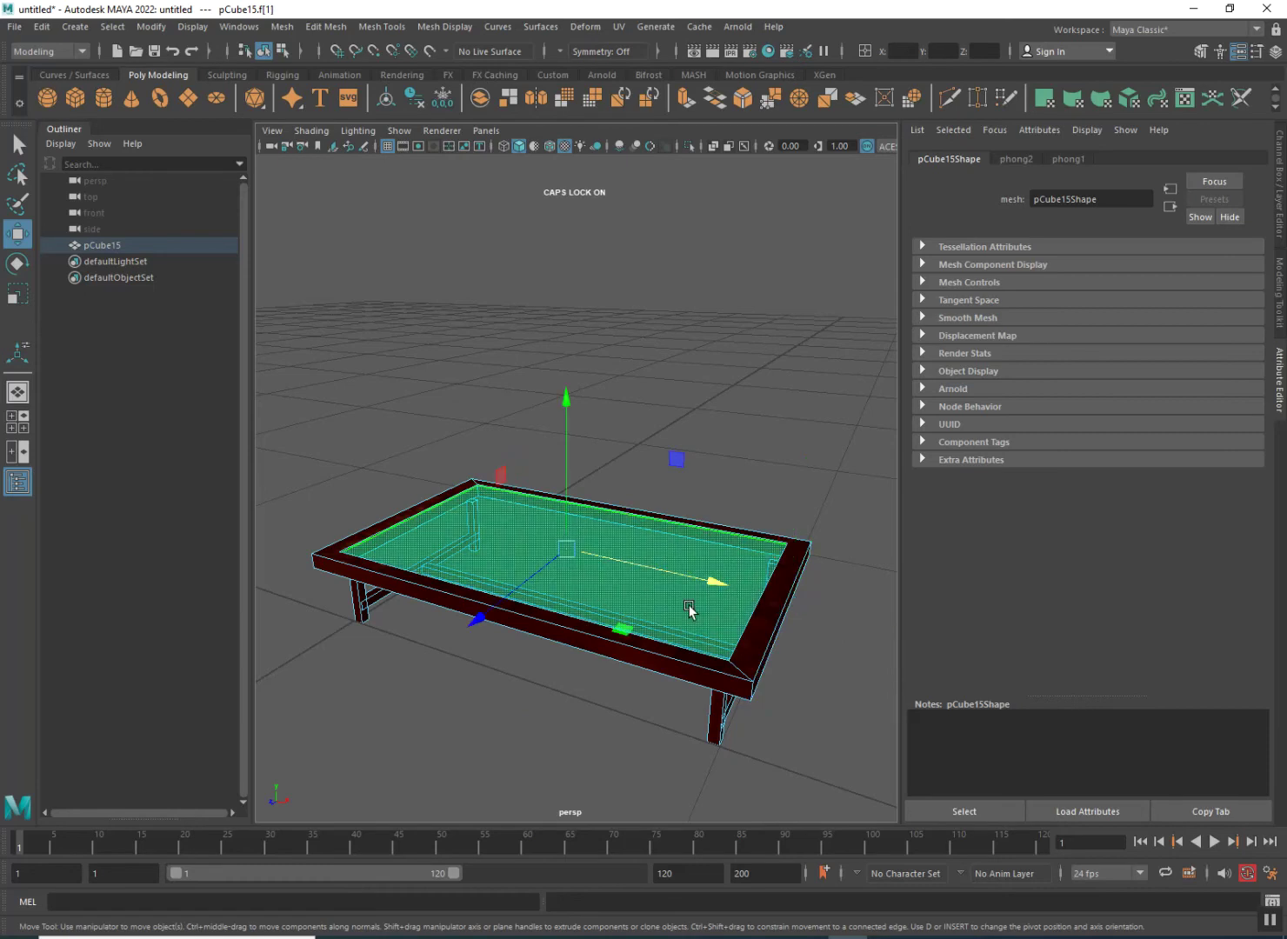
- Return the combined table to object mode and select it as a whole
right_click_drag(490, 541, 552, 493)
left_click(379, 428)
left_click(487, 520)
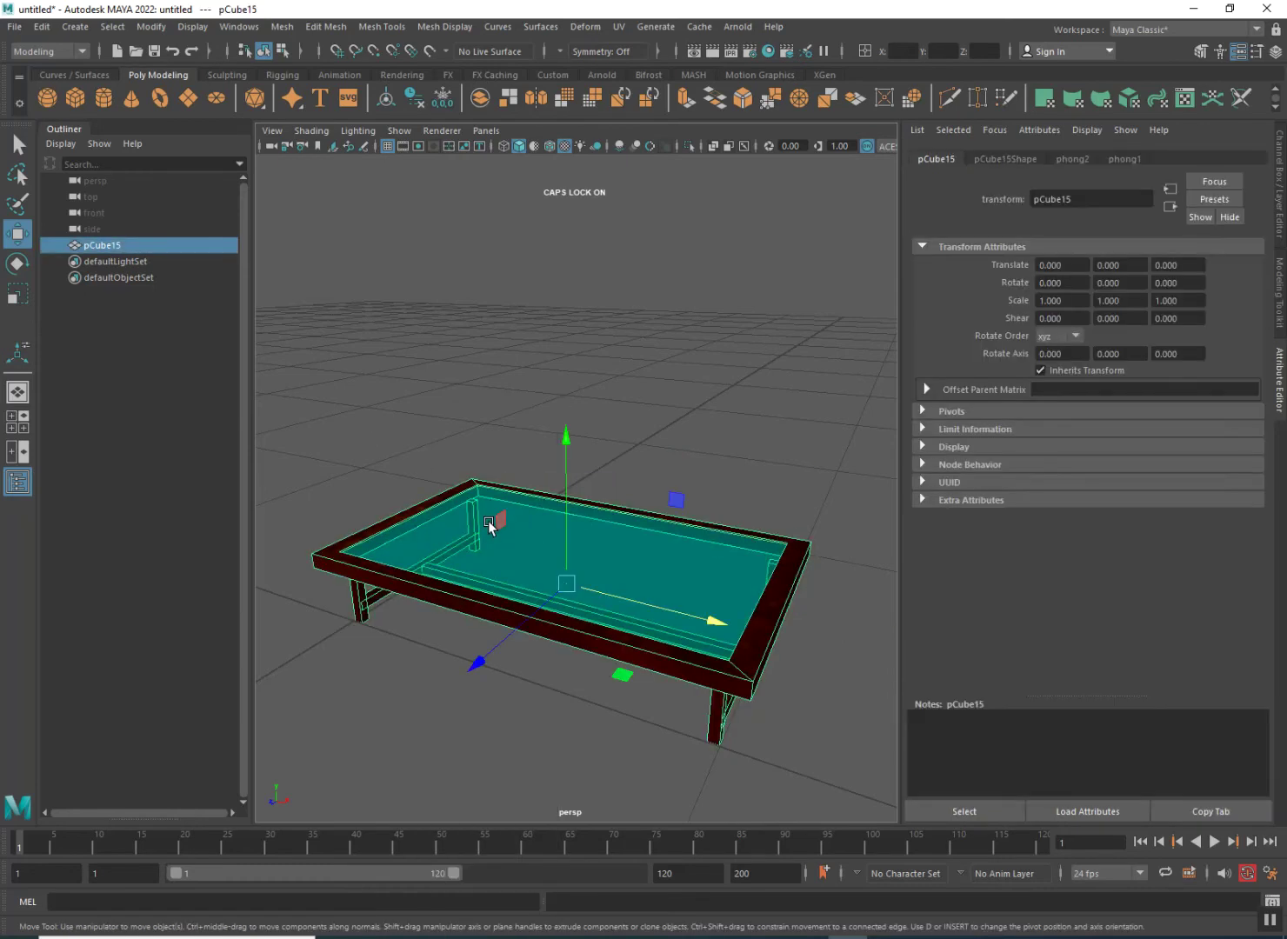
left_click_drag(446, 571, 575, 566, "alt")
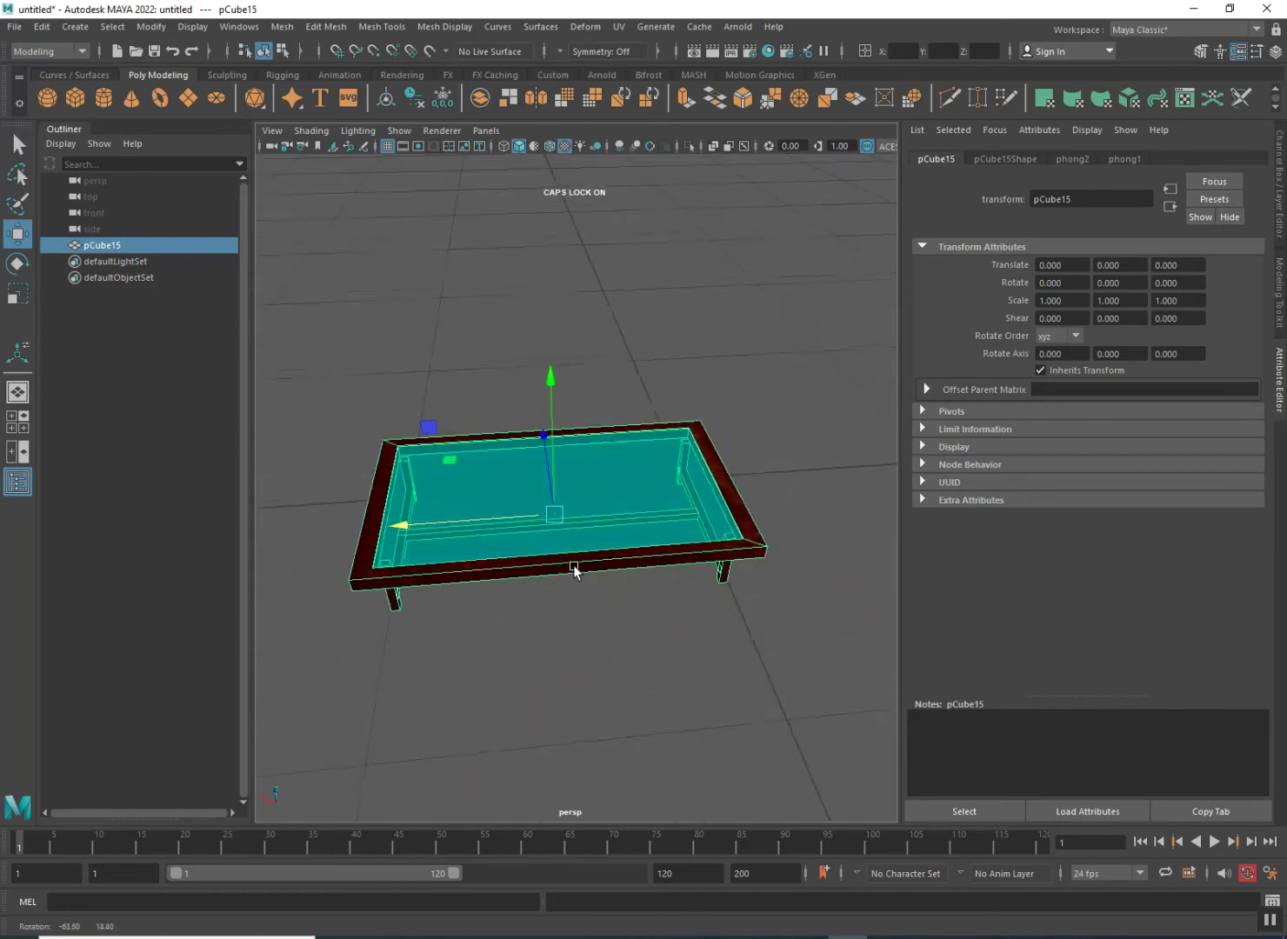
scroll(488, 550, "up", 5)
middle_click_drag(487, 549, 563, 538, "alt")
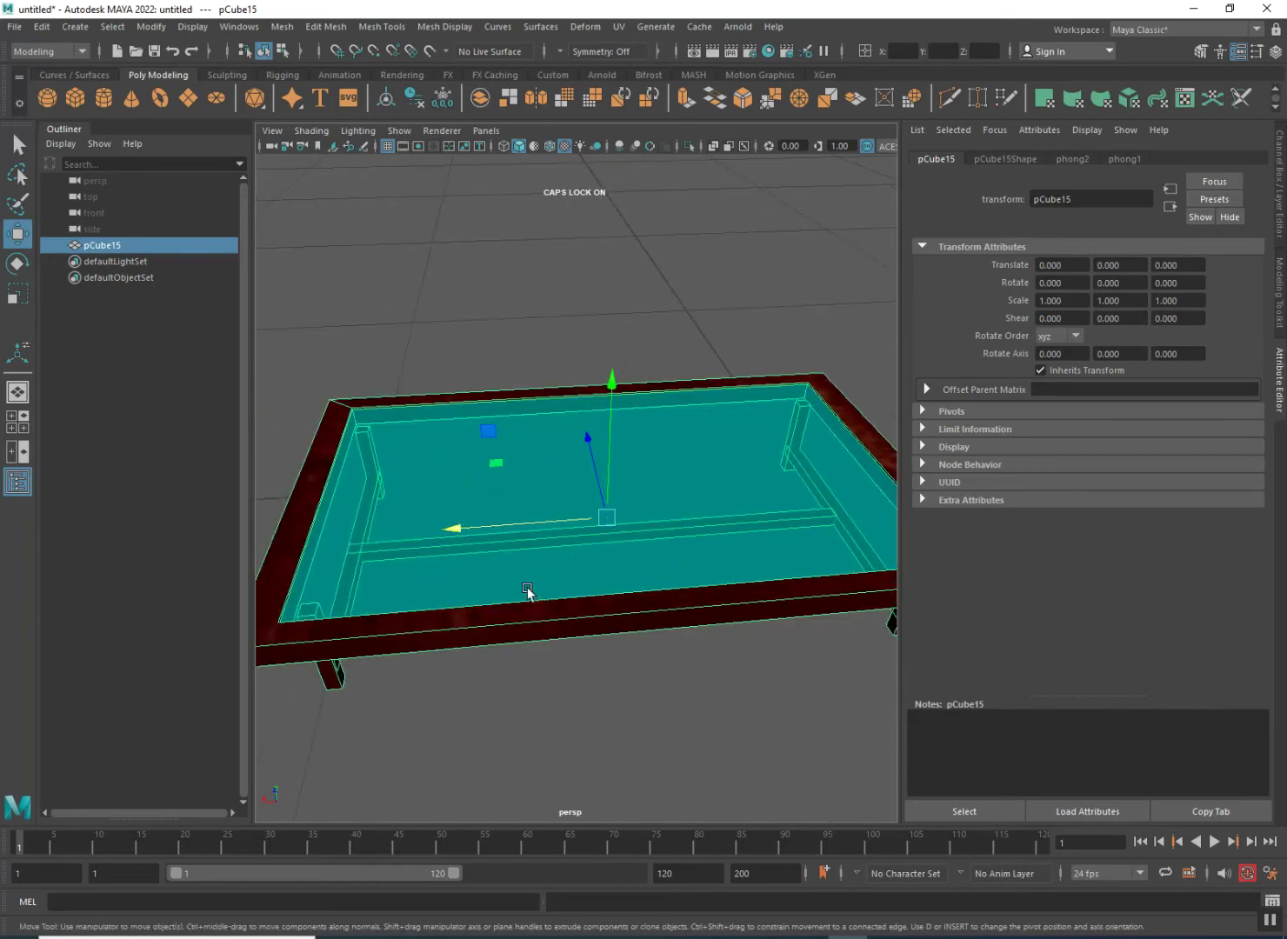
- Deselect the combined table and examine it from several angles and from farther away
scroll(487, 585, "down", 2)
left_click(543, 358)
left_click_drag(542, 358, 369, 558, "alt")
scroll(581, 523, "down", 3)
mouse_move(480, 587)
left_mouse_down("alt")
mouse_move(591, 623)
mouse_move(540, 637)
mouse_move(670, 638)
mouse_move(488, 557)
left_mouse_up("alt")
middle_click_drag(486, 556, 709, 633, "alt")
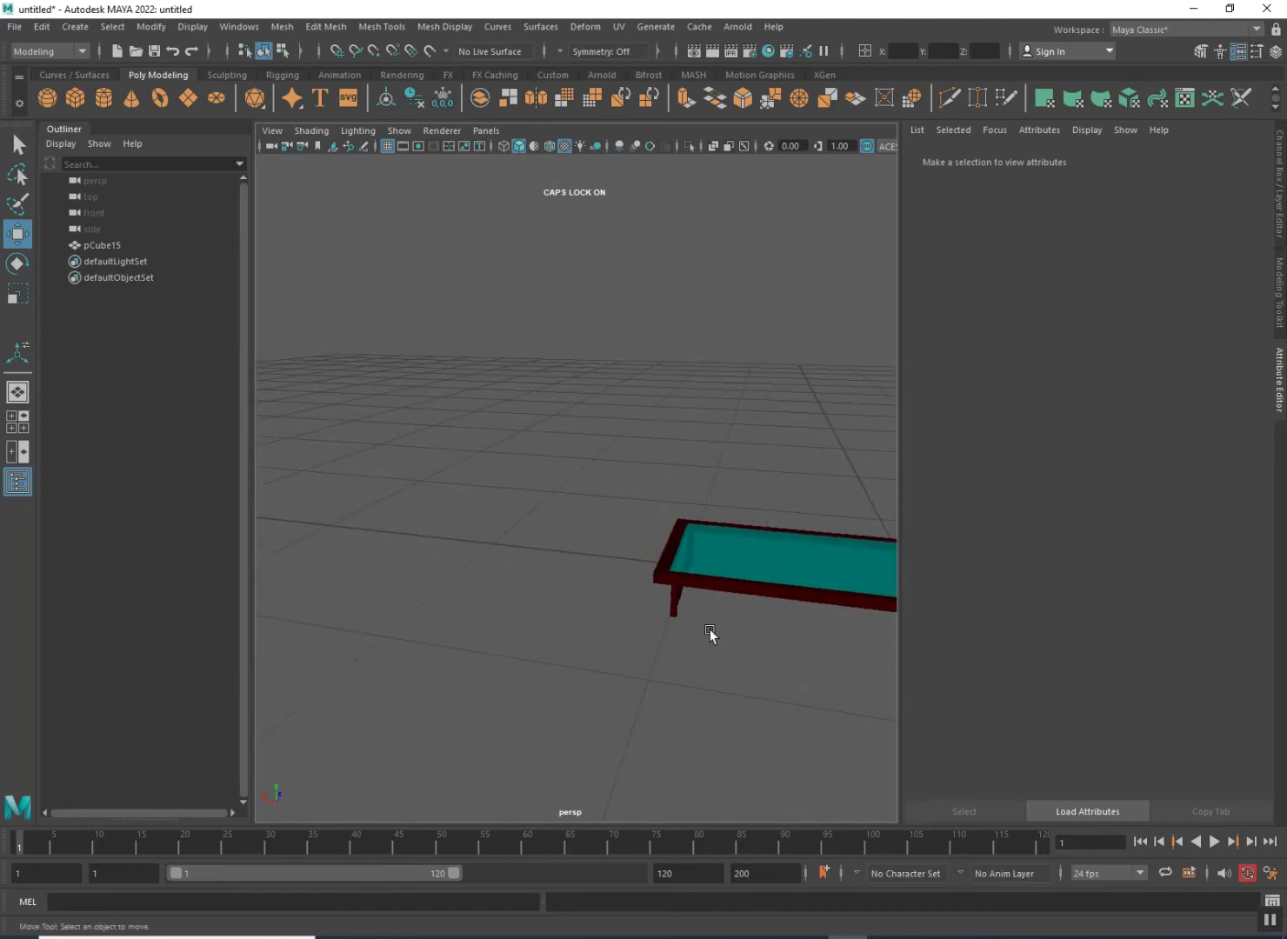
middle_click_drag(612, 611, 642, 607, "alt")
left_click_drag(642, 607, 580, 631, "alt")
scroll(524, 601, "down", 3)
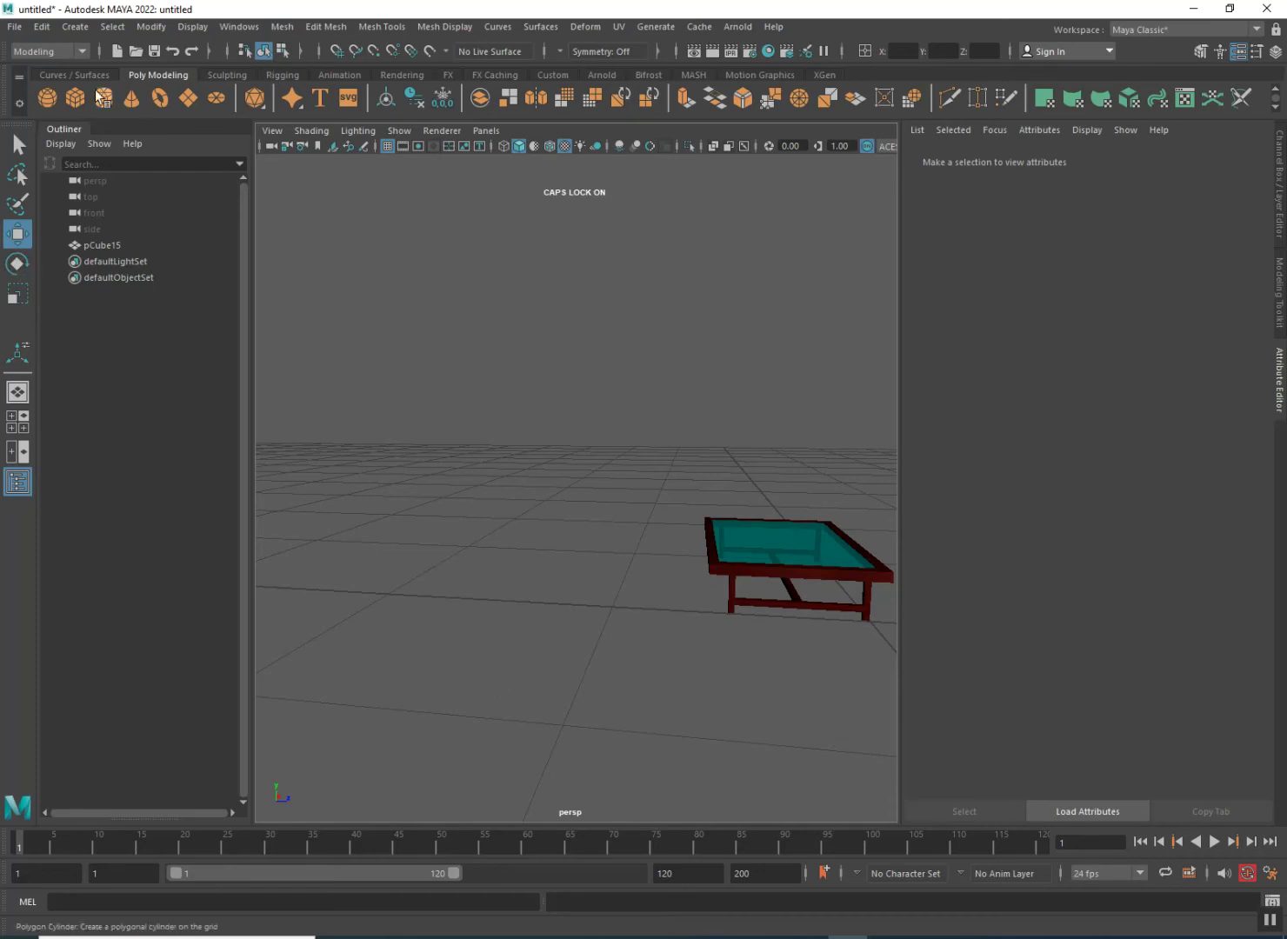
- Create a new polygon cube and move it in front of the table to about 0.663 in Z
left_click(448, 503)
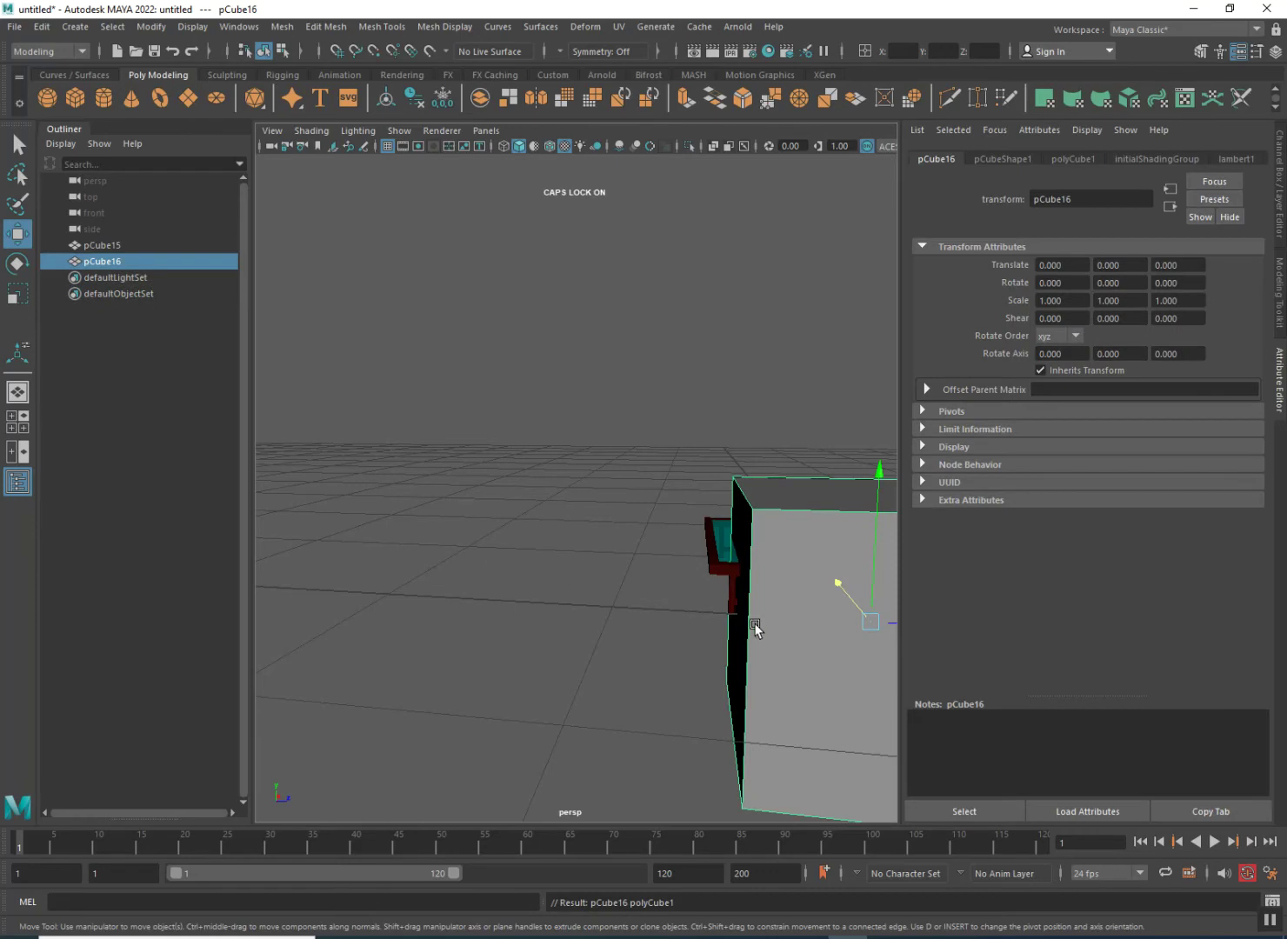
key("f")
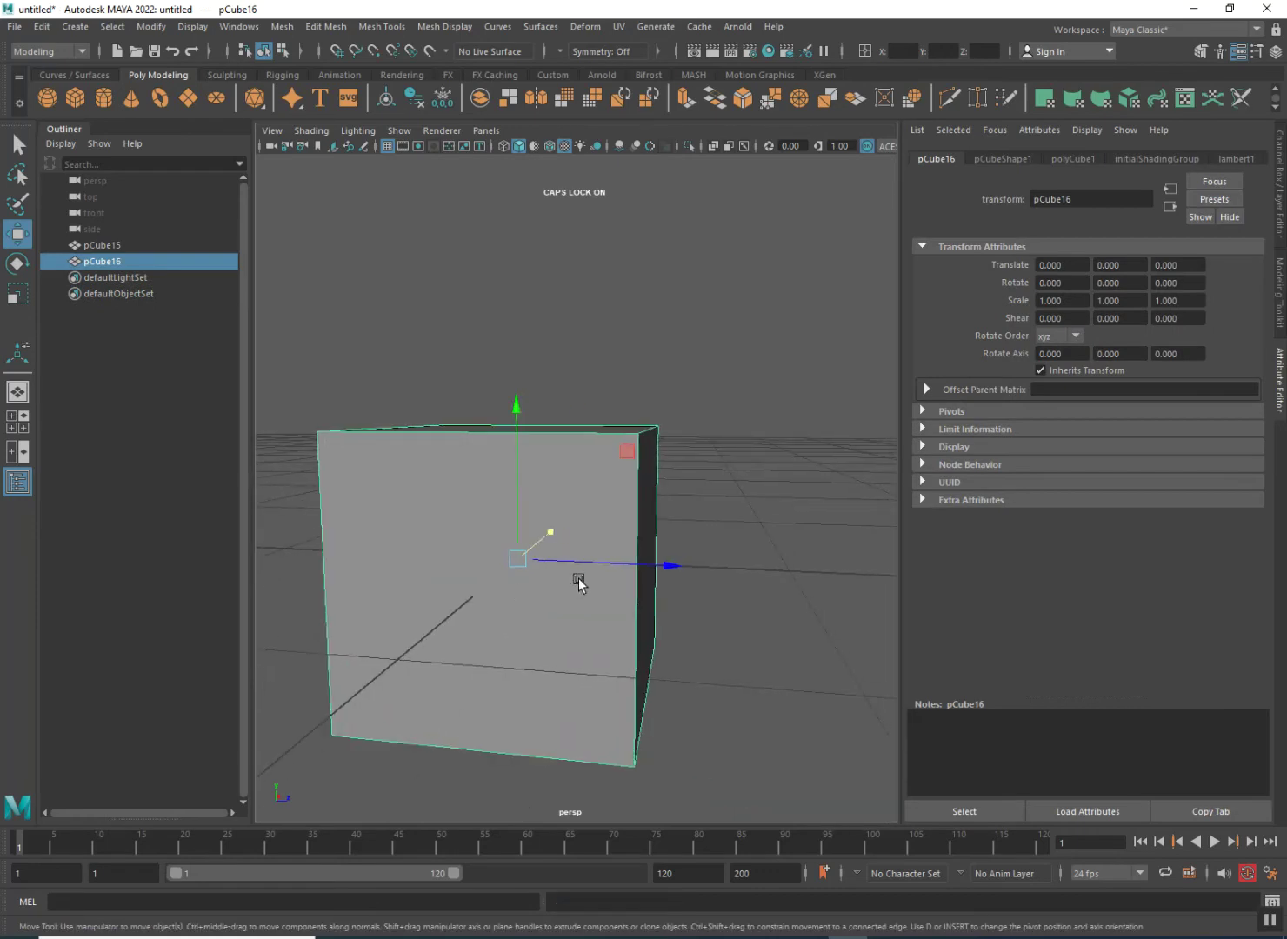
scroll(601, 601, "down", 4)
left_click_drag(610, 619, 460, 687, "alt")
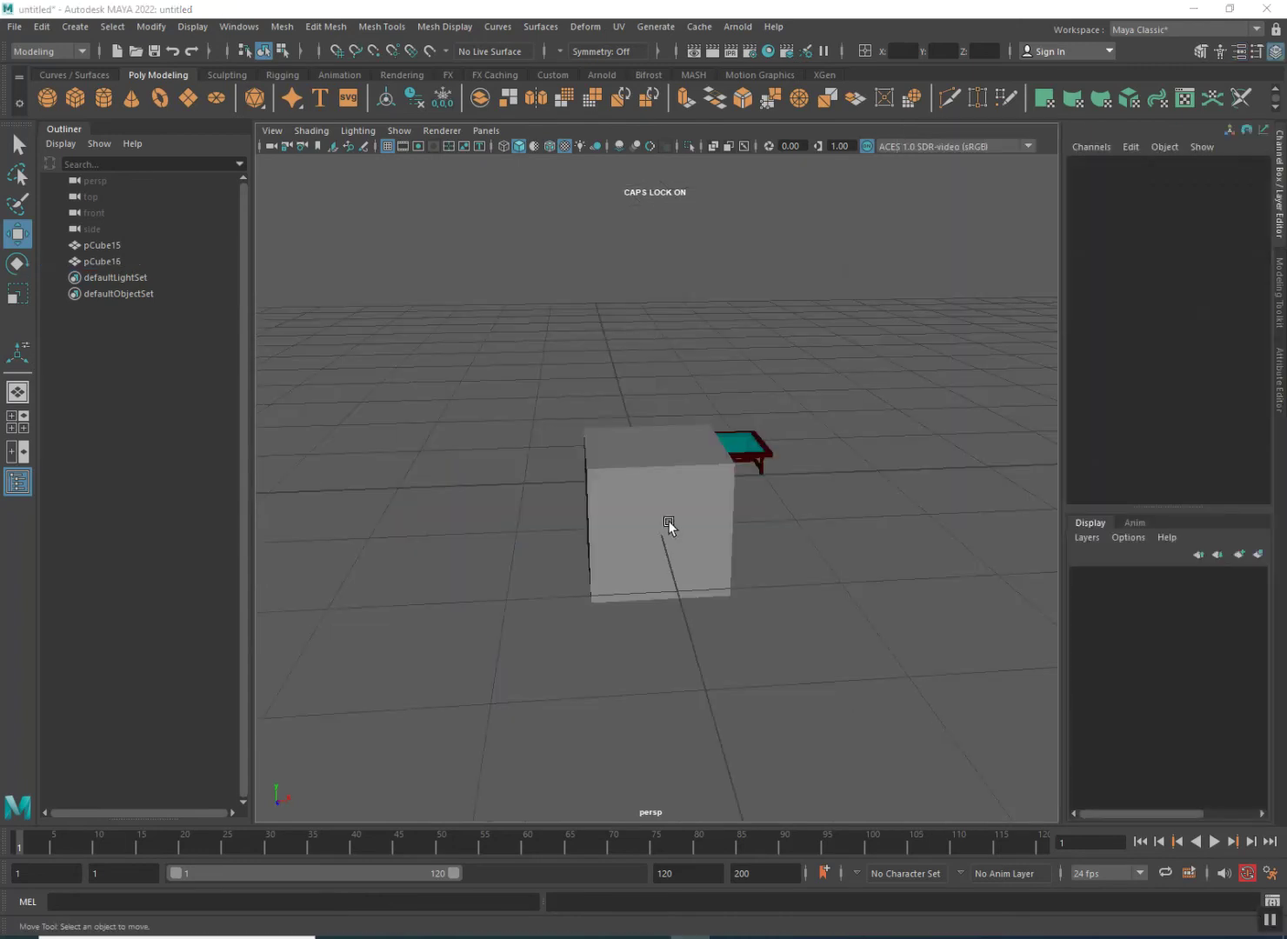
left_click(672, 517)
left_click_drag(738, 588, 655, 569, "alt")
scroll(653, 567, "up", 5)
scroll(646, 567, "down", 8)
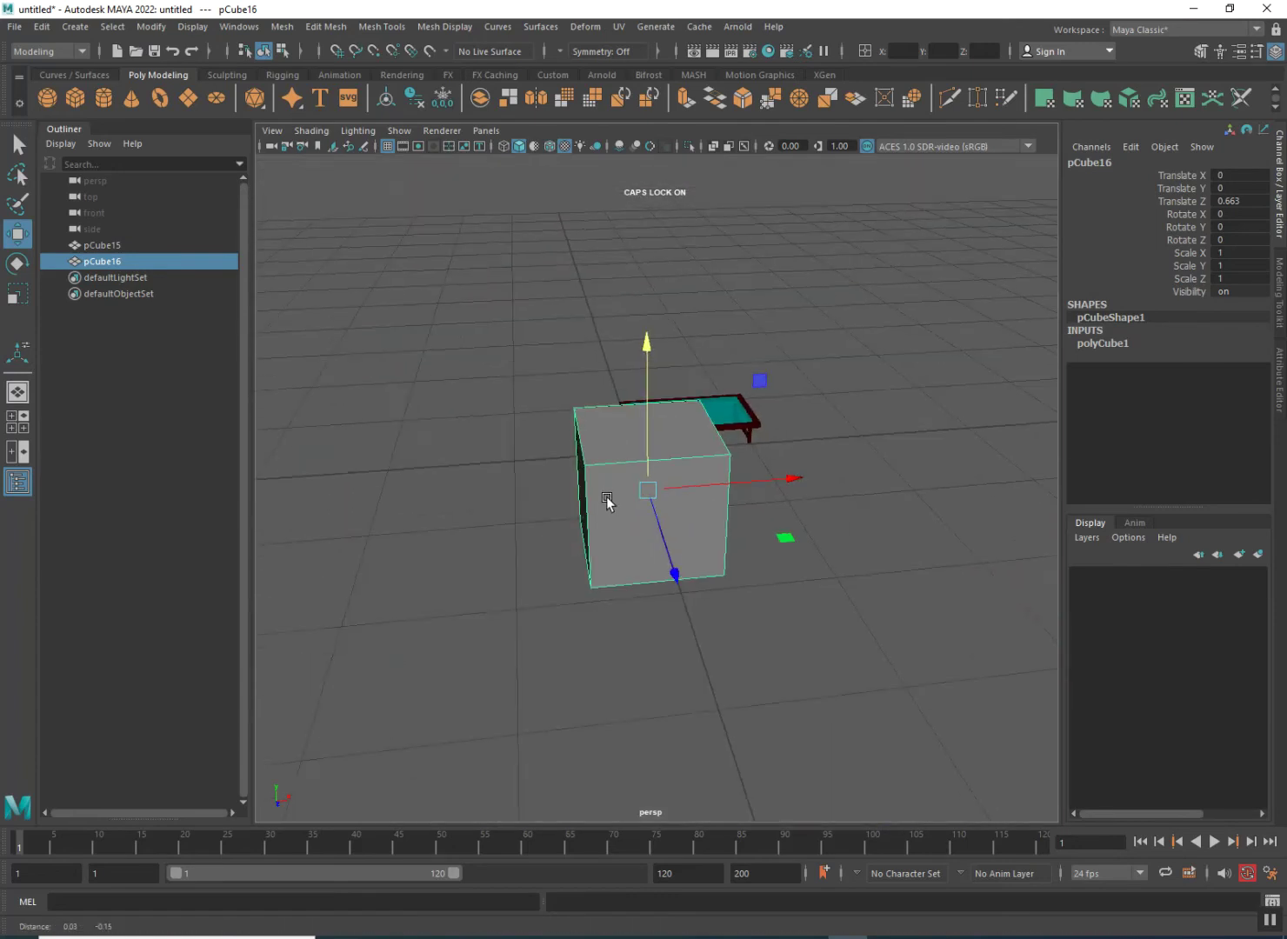
left_click_drag(608, 502, 573, 589, "alt")
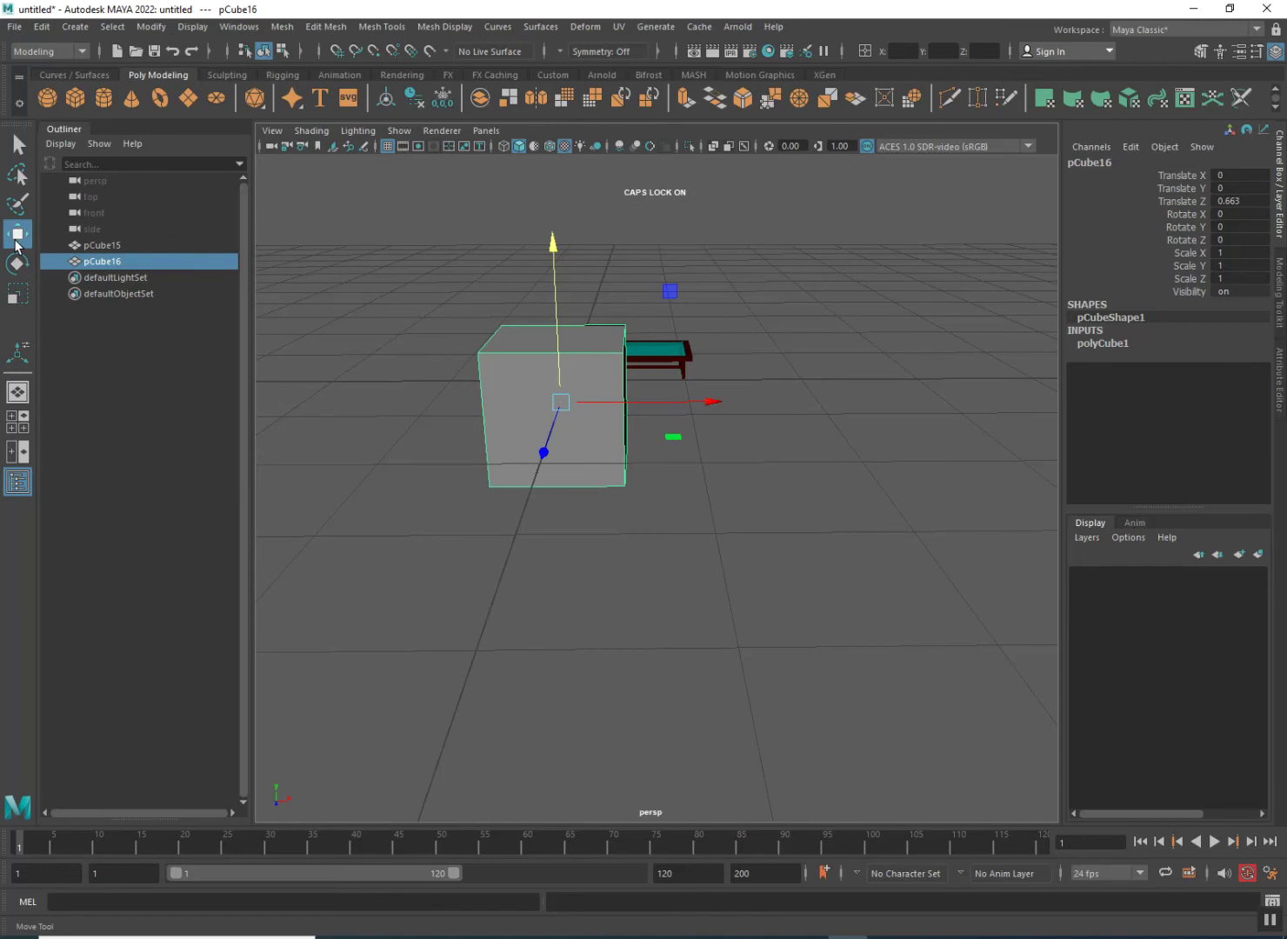
- Scale the new cube to about 0.092 in X, flattening it into a thin vertical slab
left_click(17, 294)
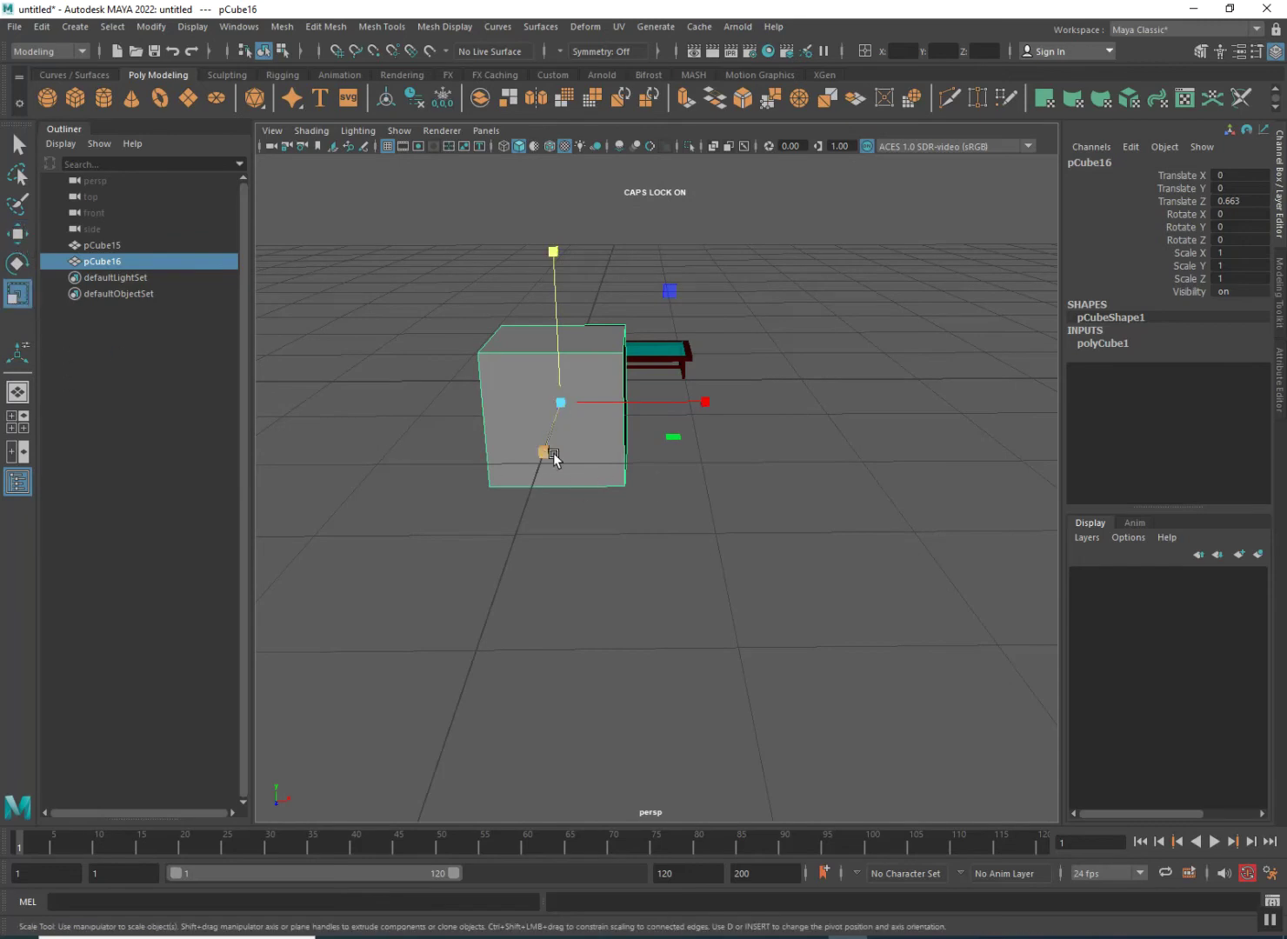
left_click_drag(705, 402, 664, 537)
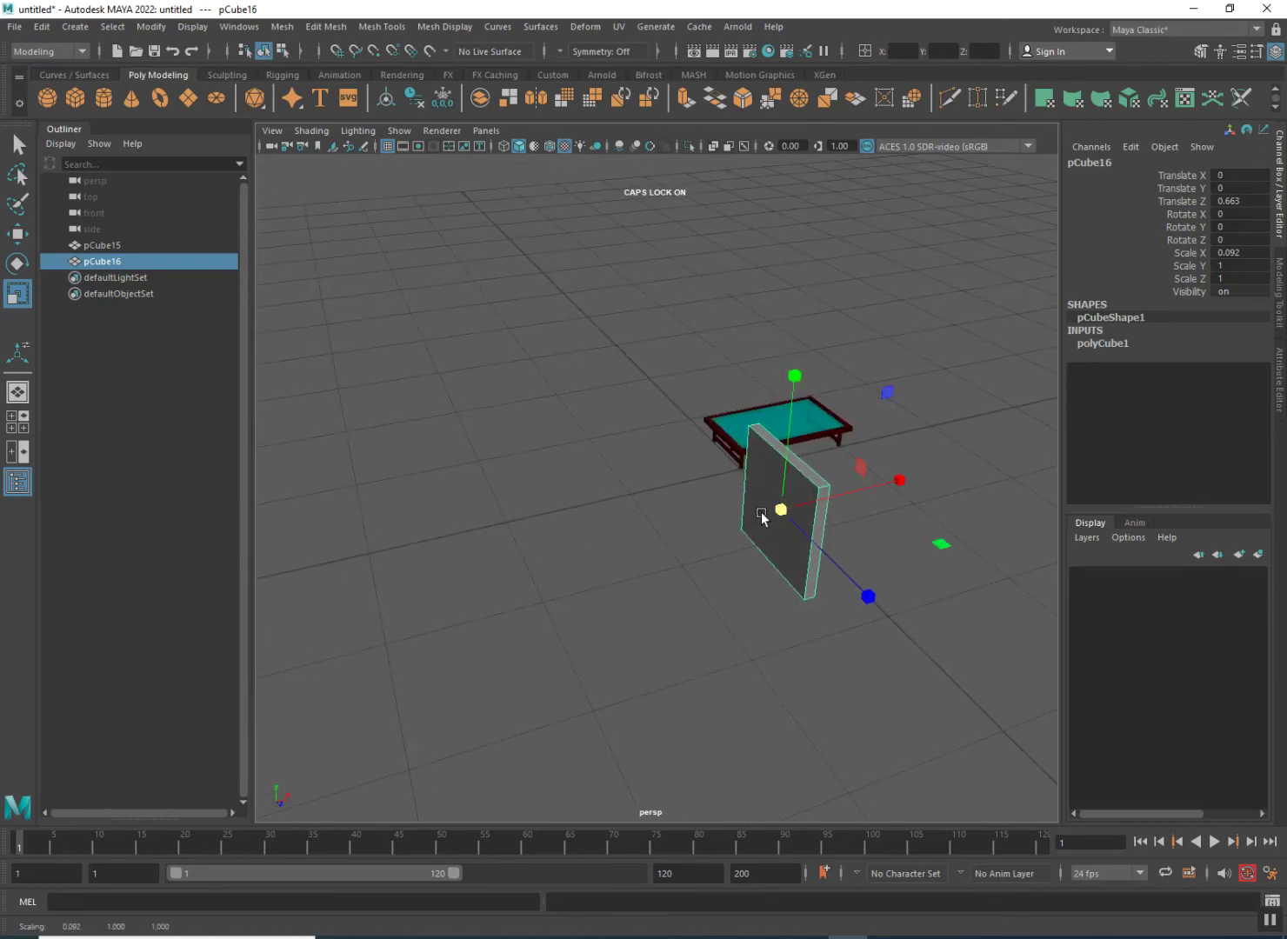
key("f")
left_click_drag(513, 596, 581, 584, "alt")
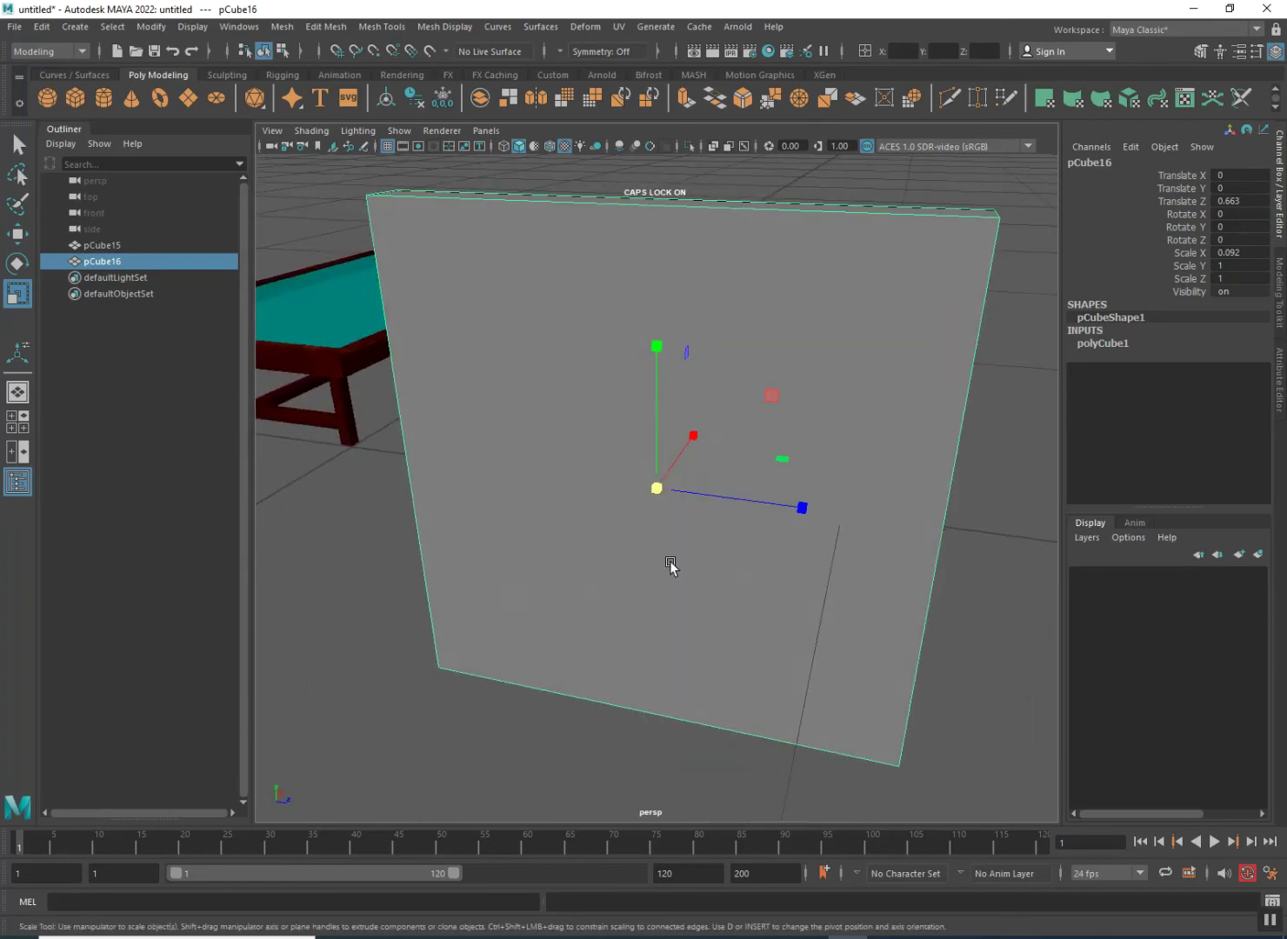
- Scale the slab into a slim upright post of about 0.036 in X, 0.233 in Y and -0.031 in Z
left_click_drag(802, 513, 654, 488)
left_click_drag(600, 612, 417, 612, "alt")
left_click_drag(802, 505, 710, 493)
left_click_drag(574, 552, 726, 566, "alt")
left_click_drag(652, 351, 657, 479)
left_click_drag(576, 482, 460, 561, "alt")
scroll(579, 493, "up", 3)
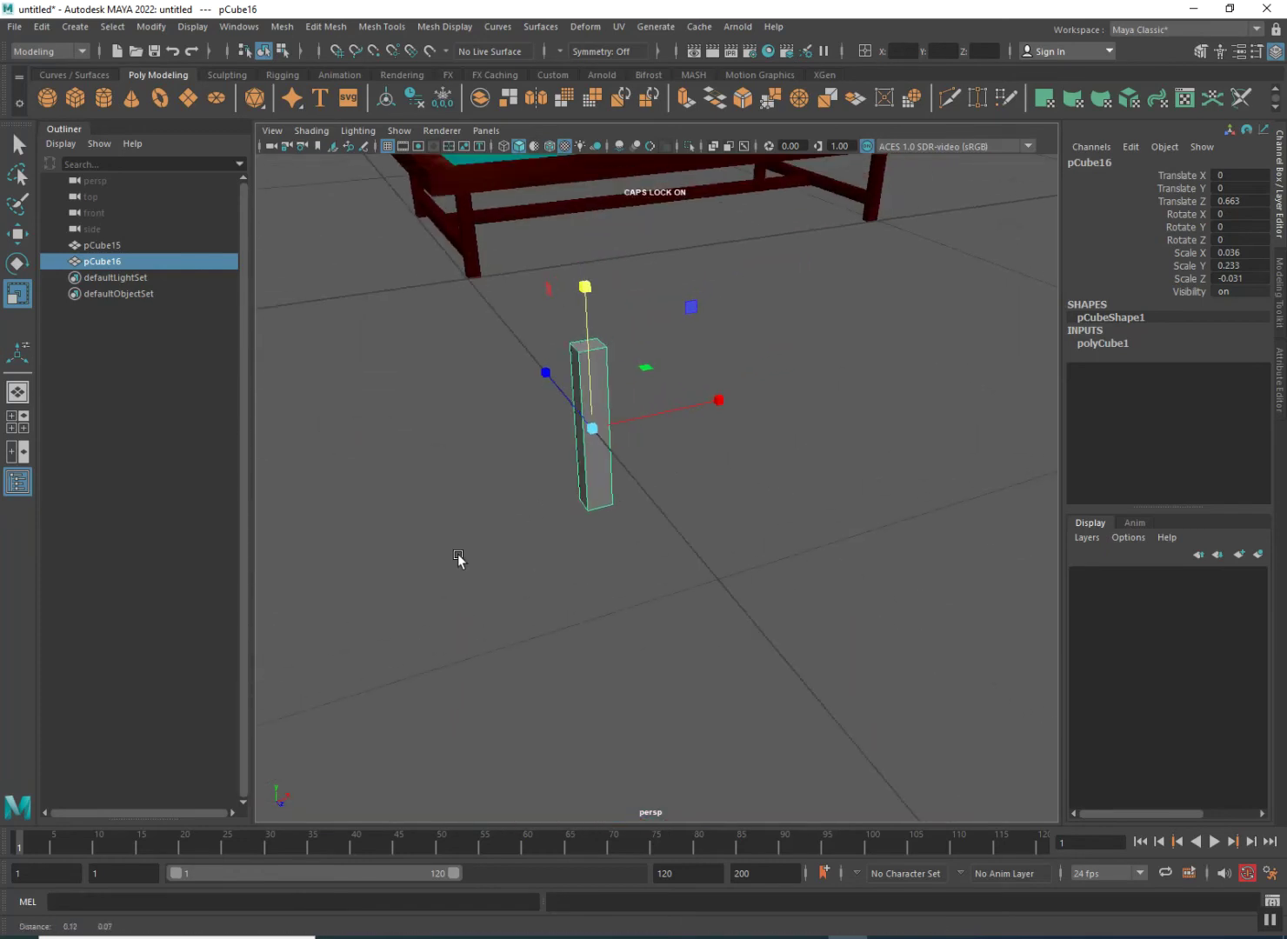
- Raise the post to about 0.119 in Y and thin its scale to about 0.028 in X and -0.029 in Z
key("w")
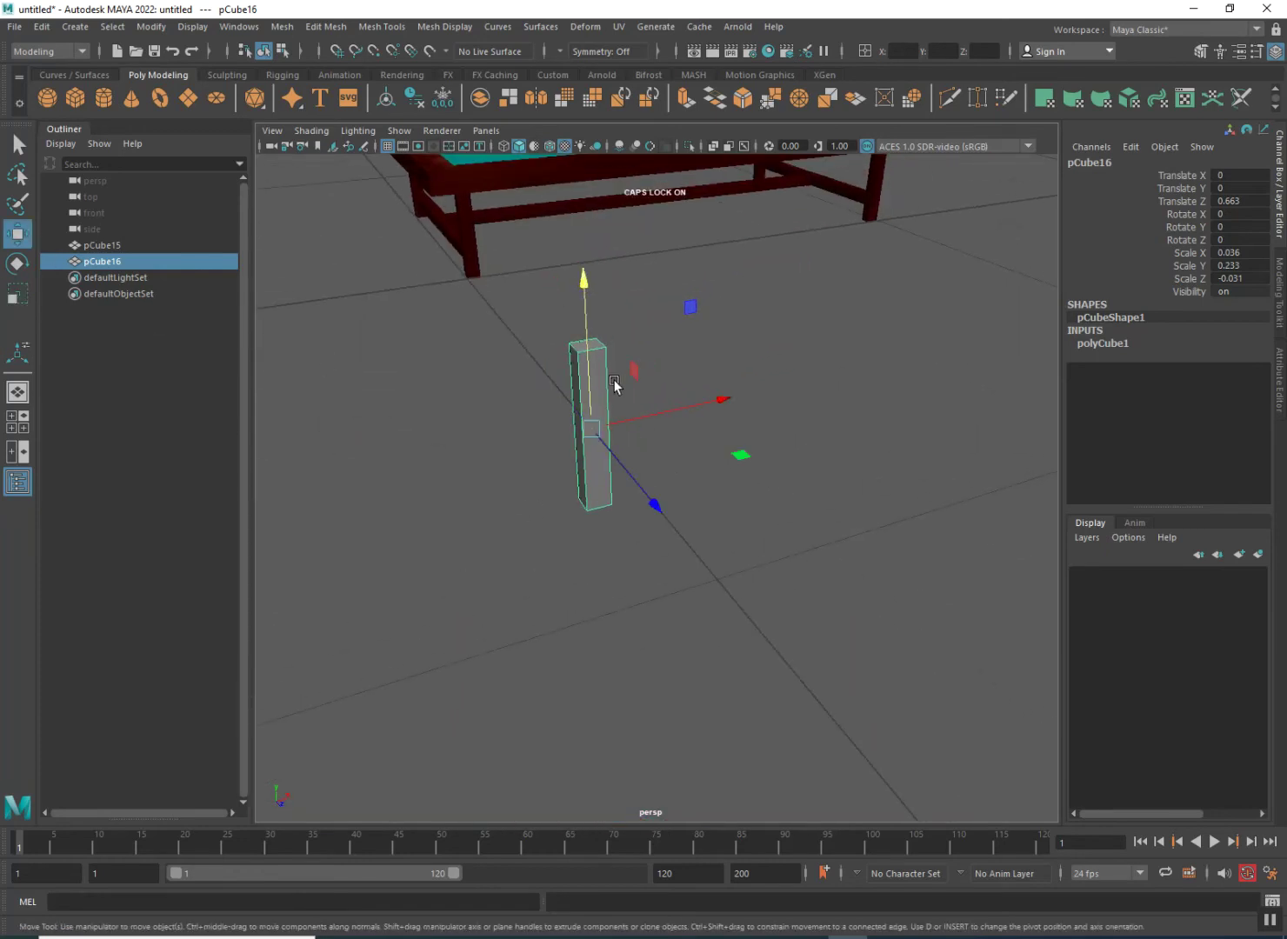
left_click_drag(591, 375, 539, 539)
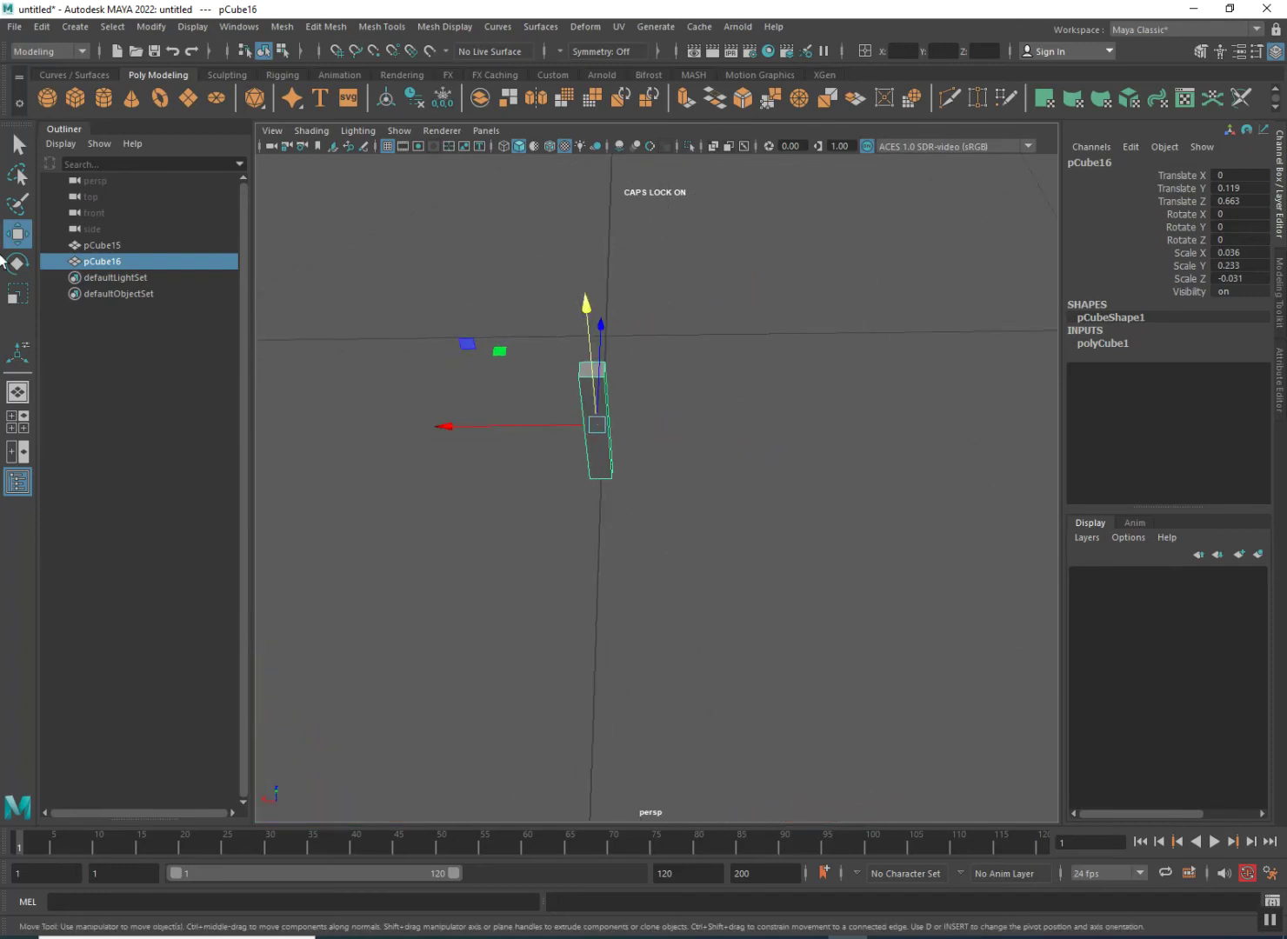
left_click(17, 294)
left_click_drag(445, 426, 300, 479)
left_click_drag(557, 370, 338, 511)
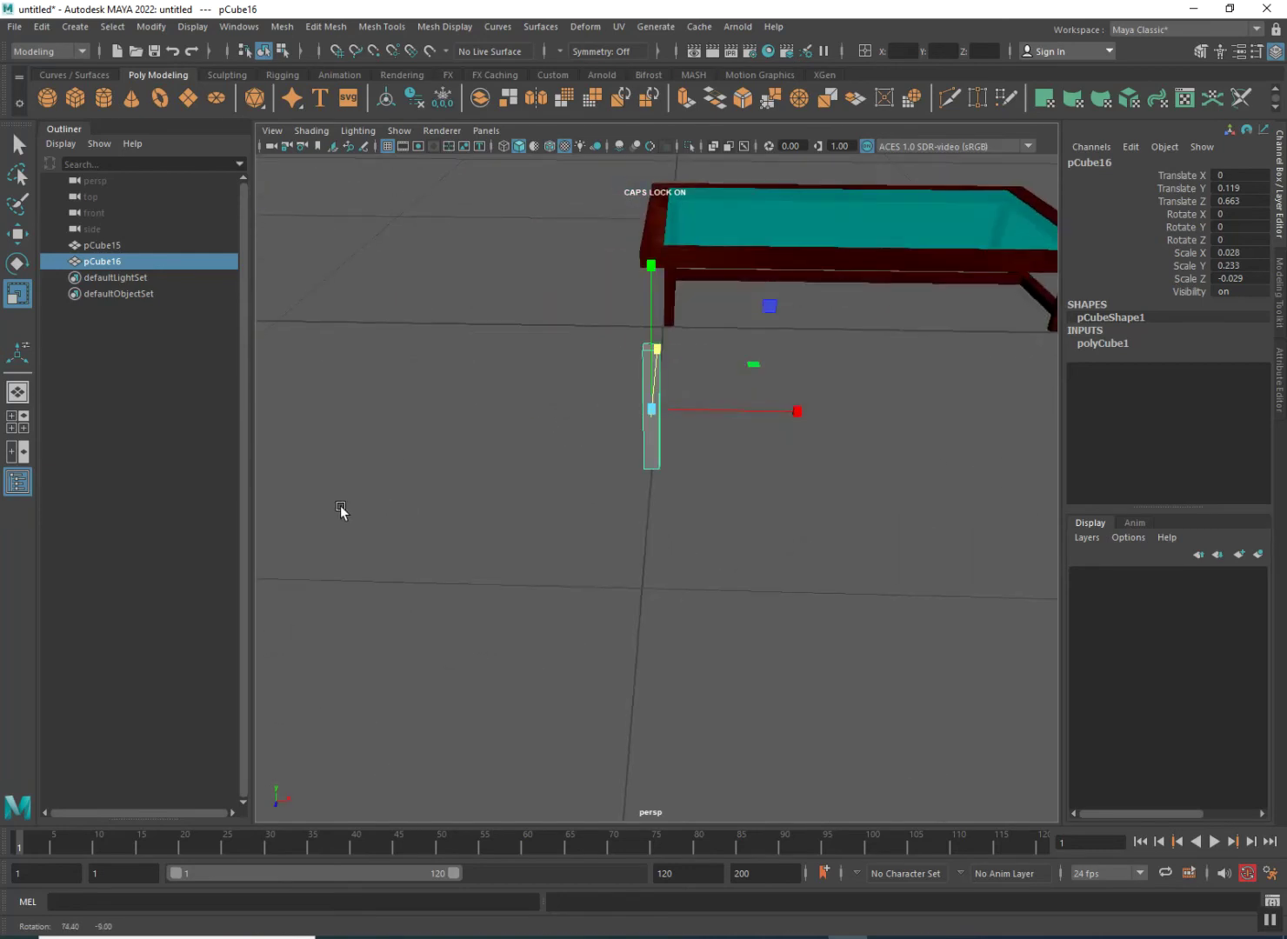
- Duplicate the post to about 0.198 in X, and duplicate both posts along Z to form four legs
left_click(21, 234)
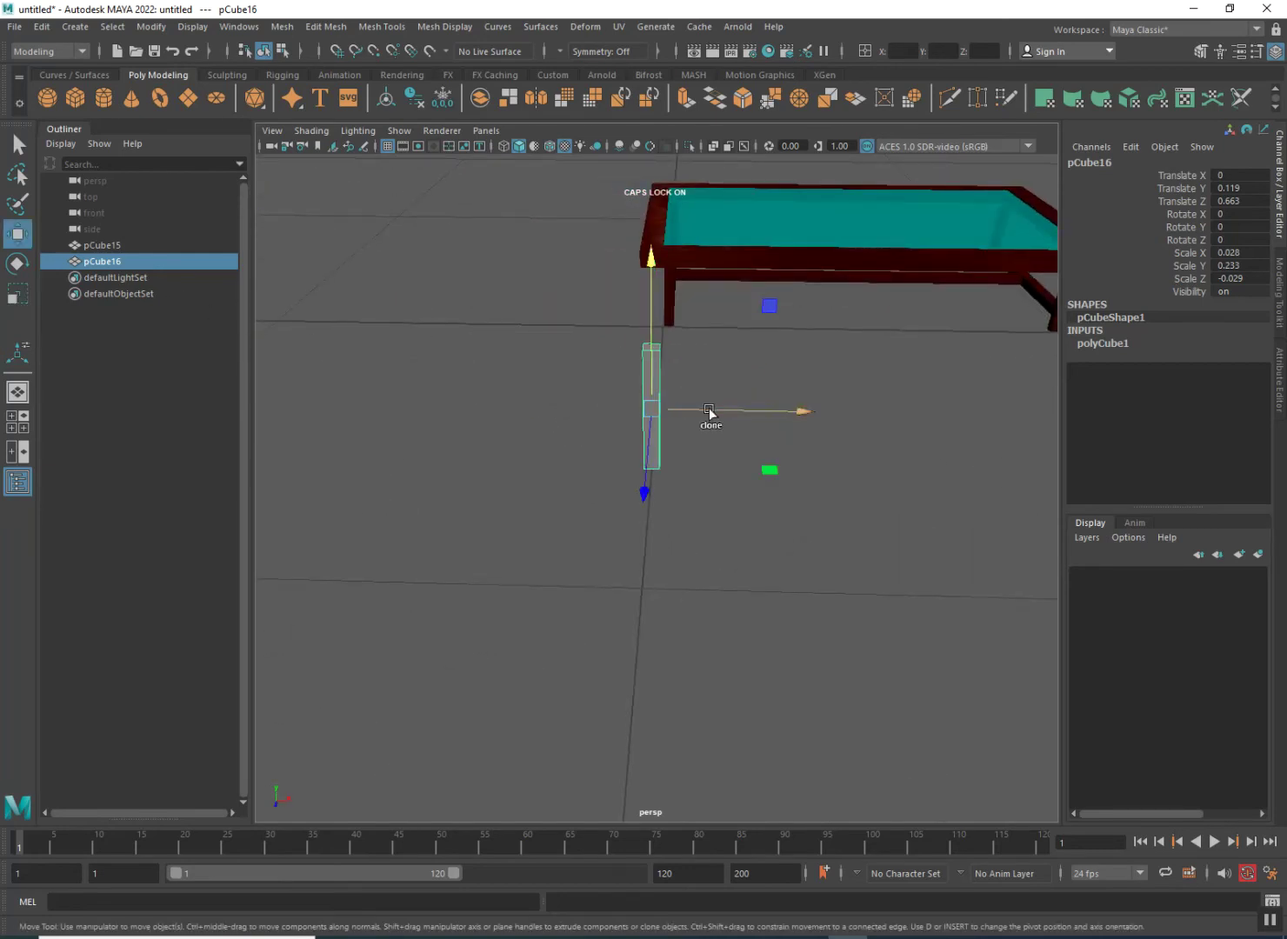
left_click_drag(710, 412, 822, 422, "shift")
left_click_drag(711, 493, 834, 479, "alt")
left_click_drag(489, 364, 581, 497, "alt")
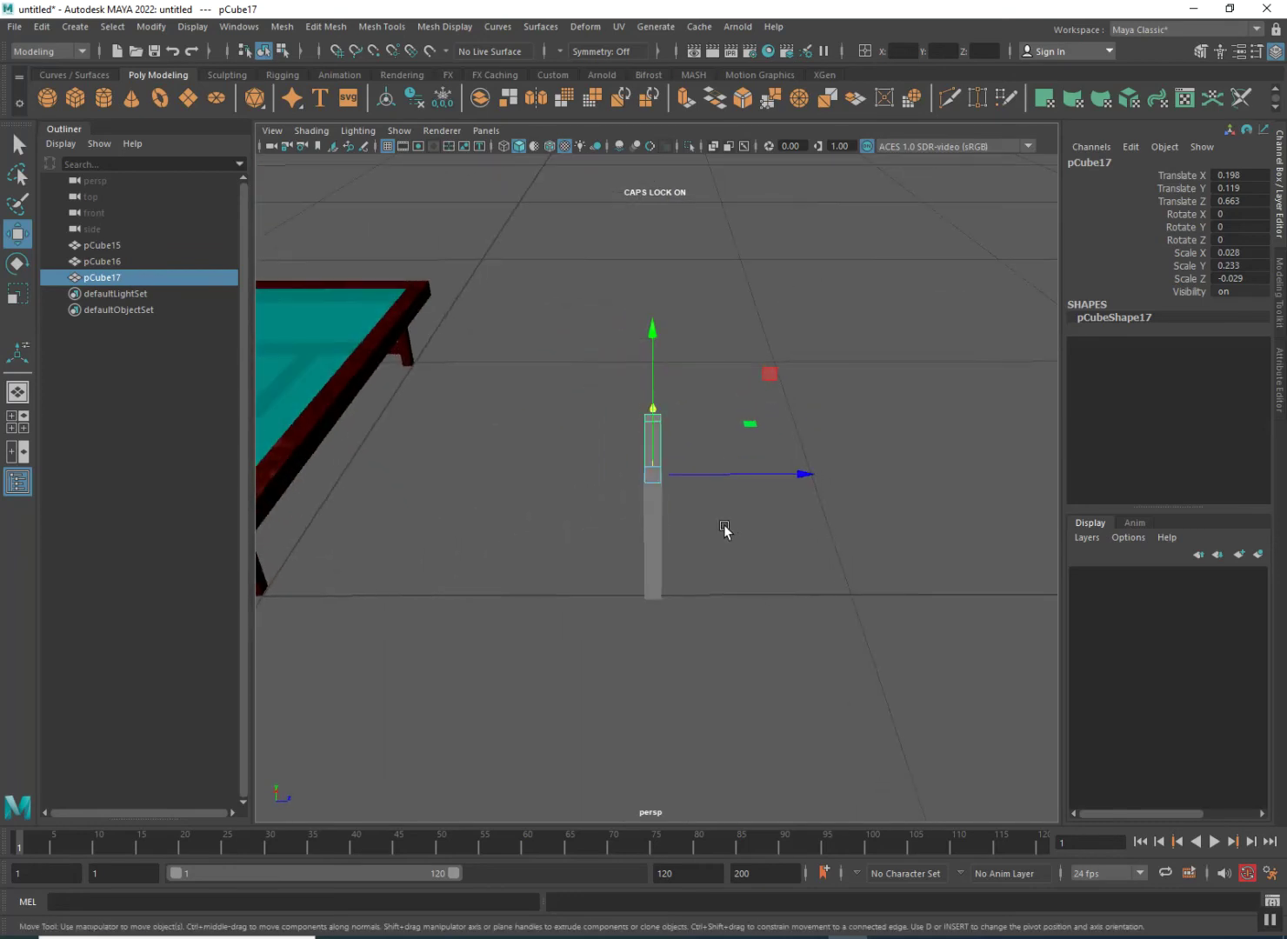
left_click(647, 501, "shift")
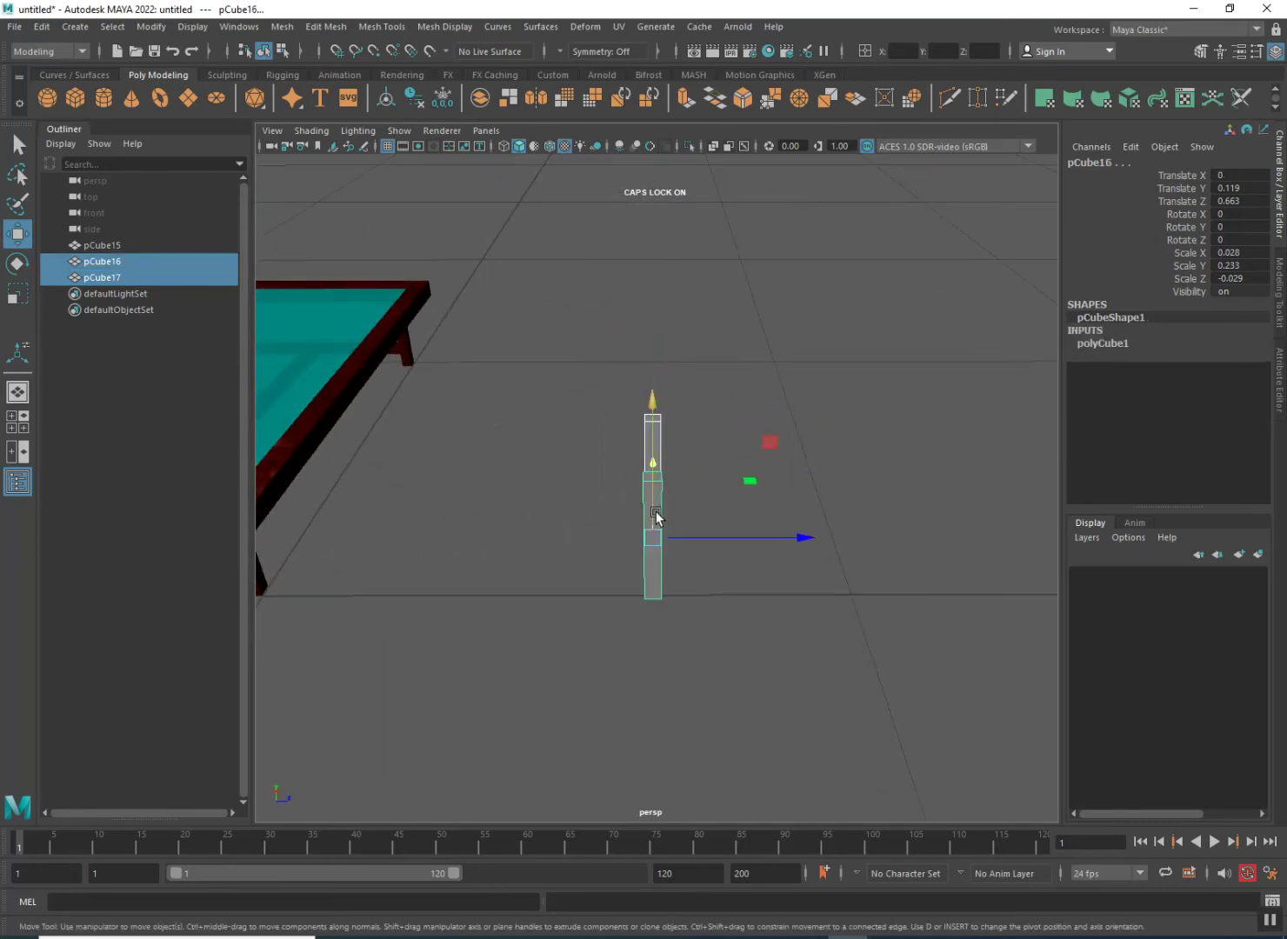
left_click_drag(689, 536, 802, 530, "shift")
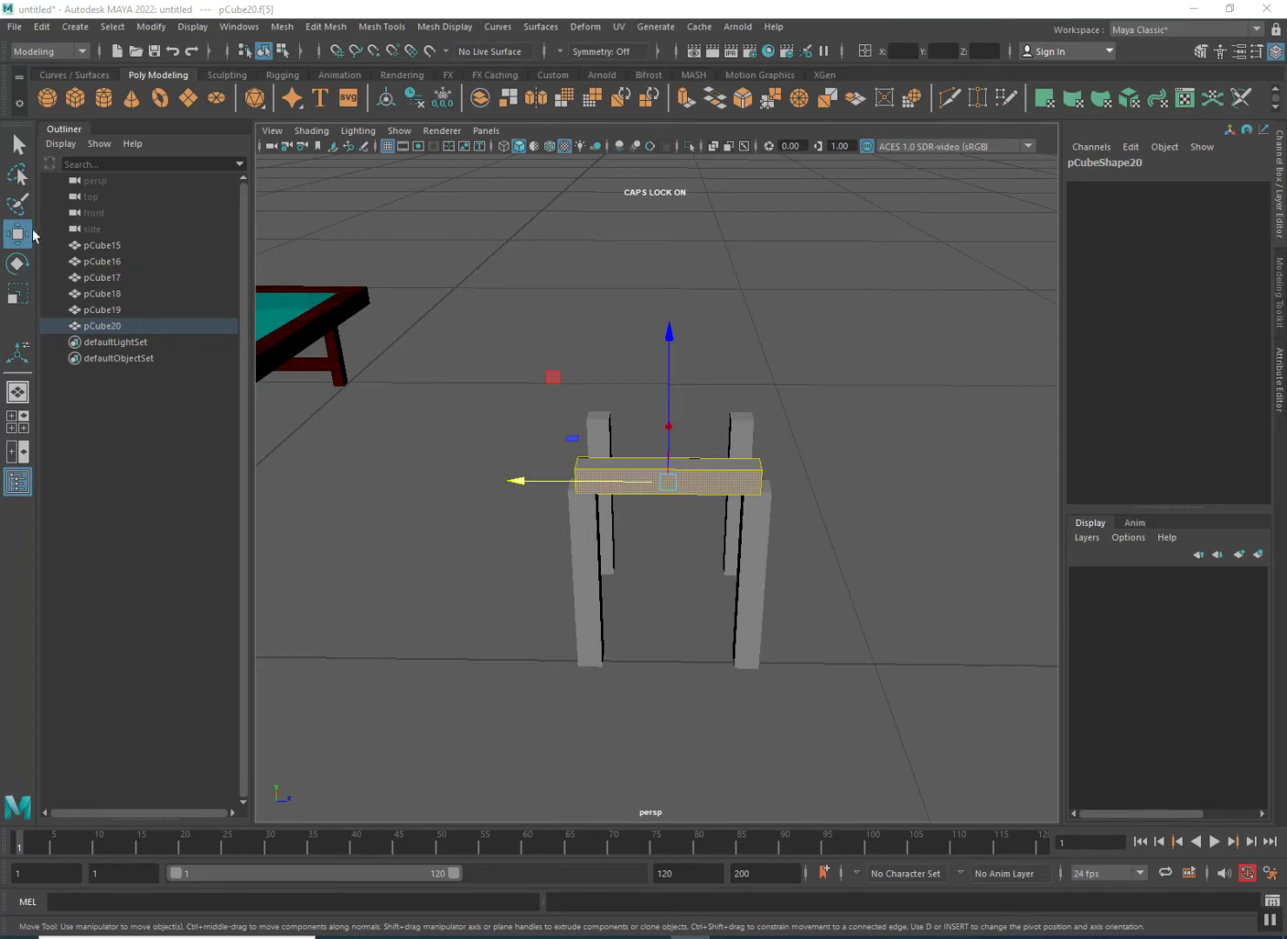
- Return the horizontal rail to object mode and move it to about 0.756 in Z over the two legs
right_click_drag(718, 493, 771, 469)
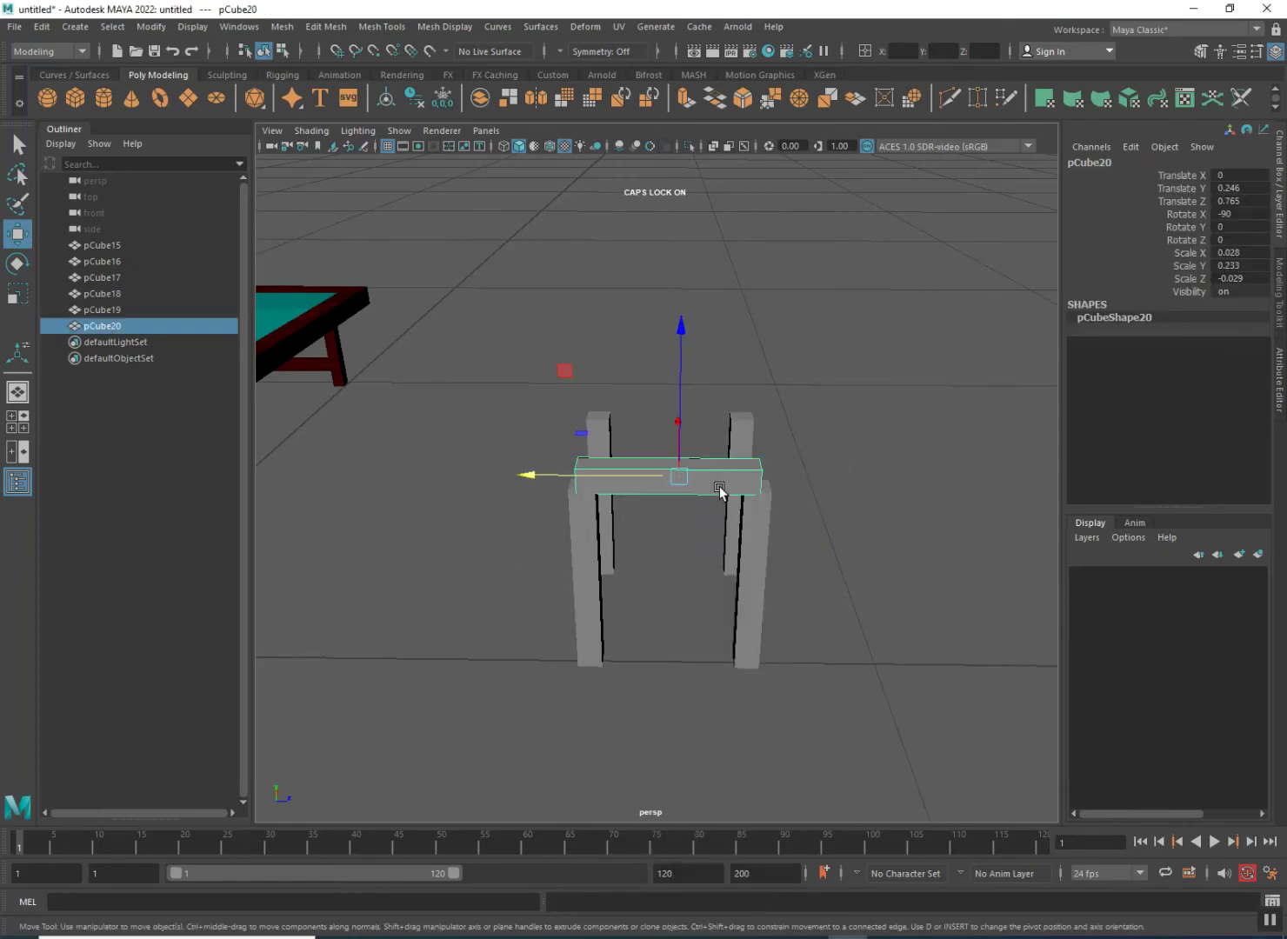
left_click_drag(724, 489, 742, 748, "alt")
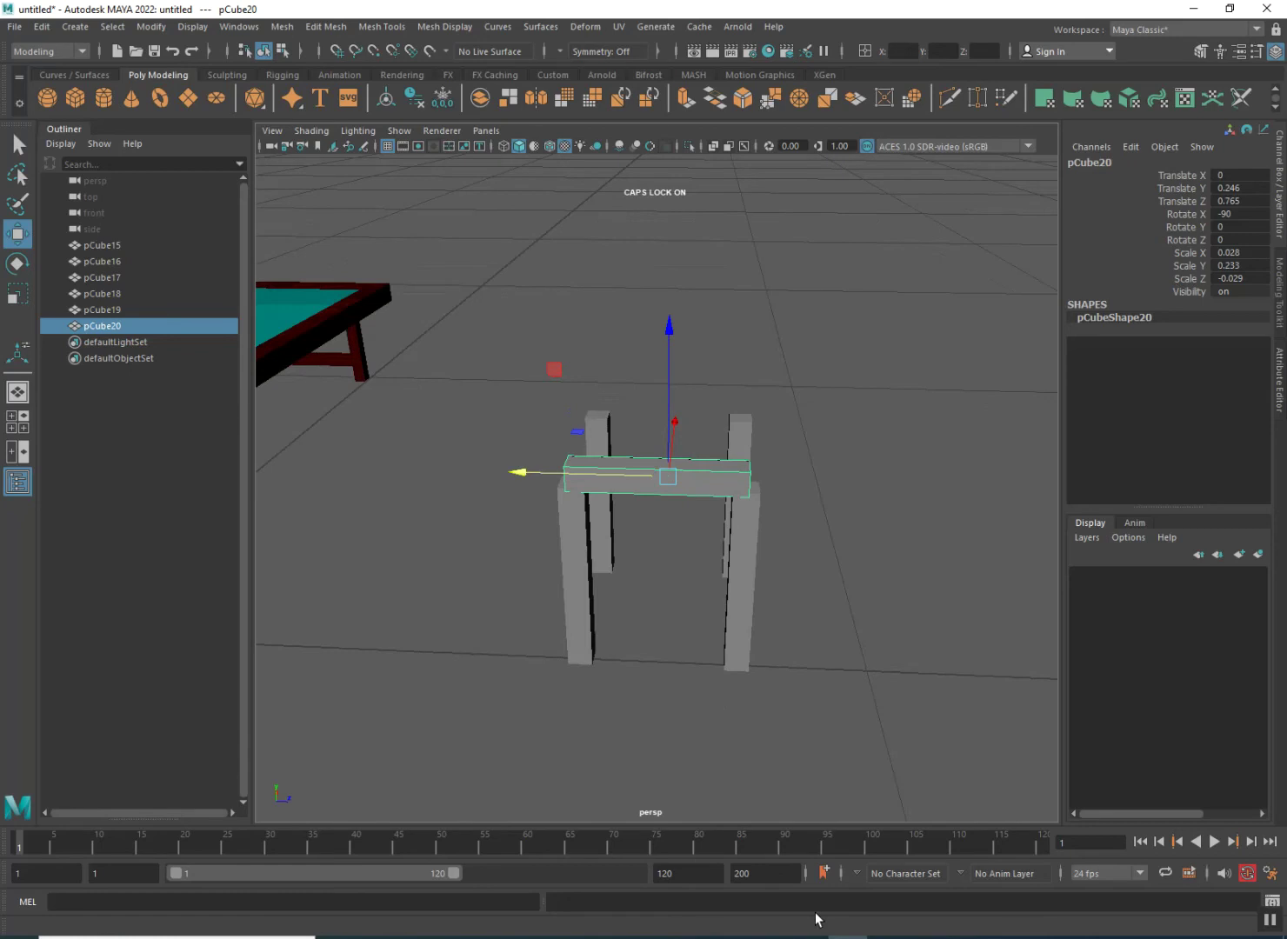
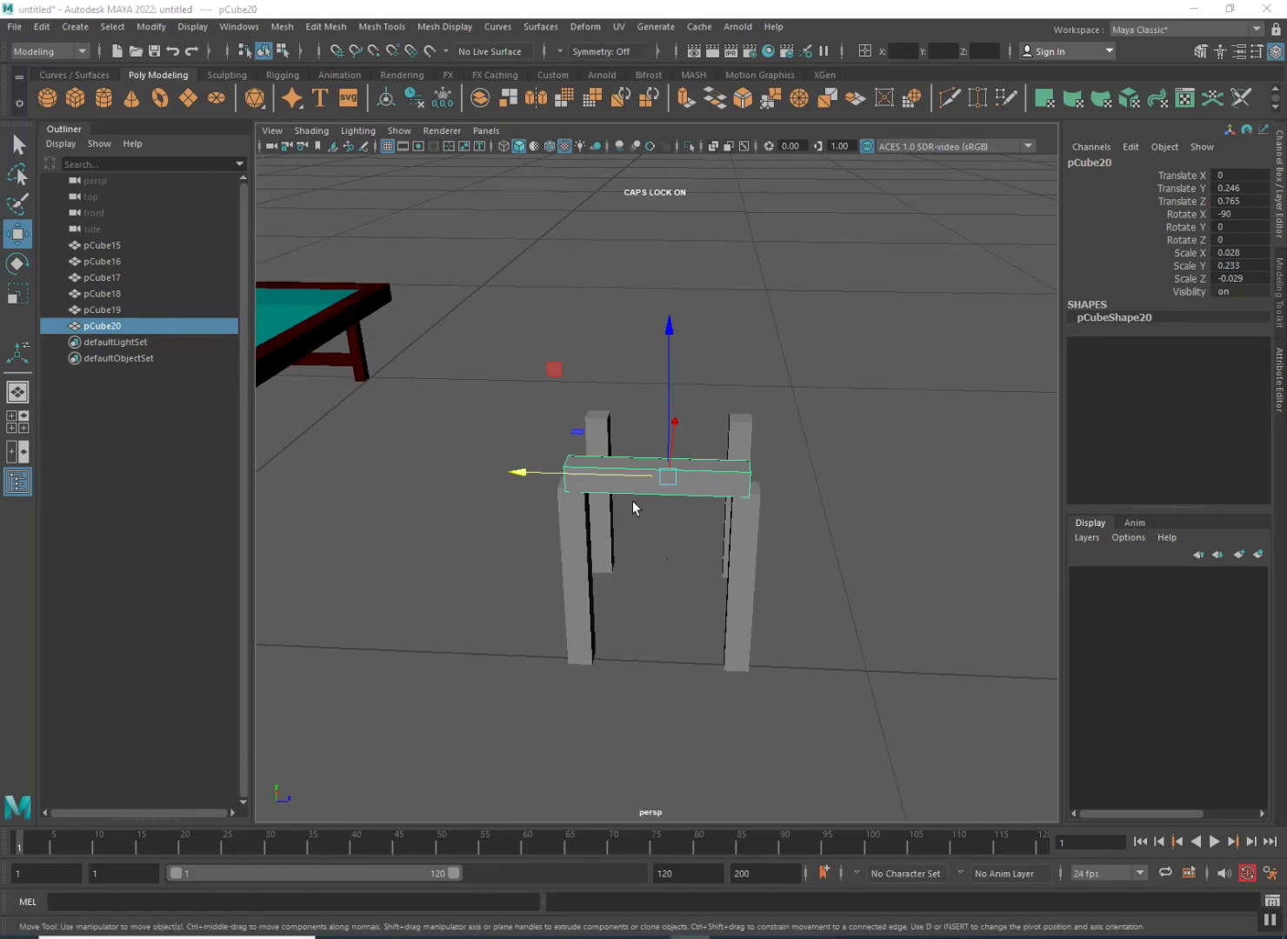
left_click_drag(562, 474, 544, 469)
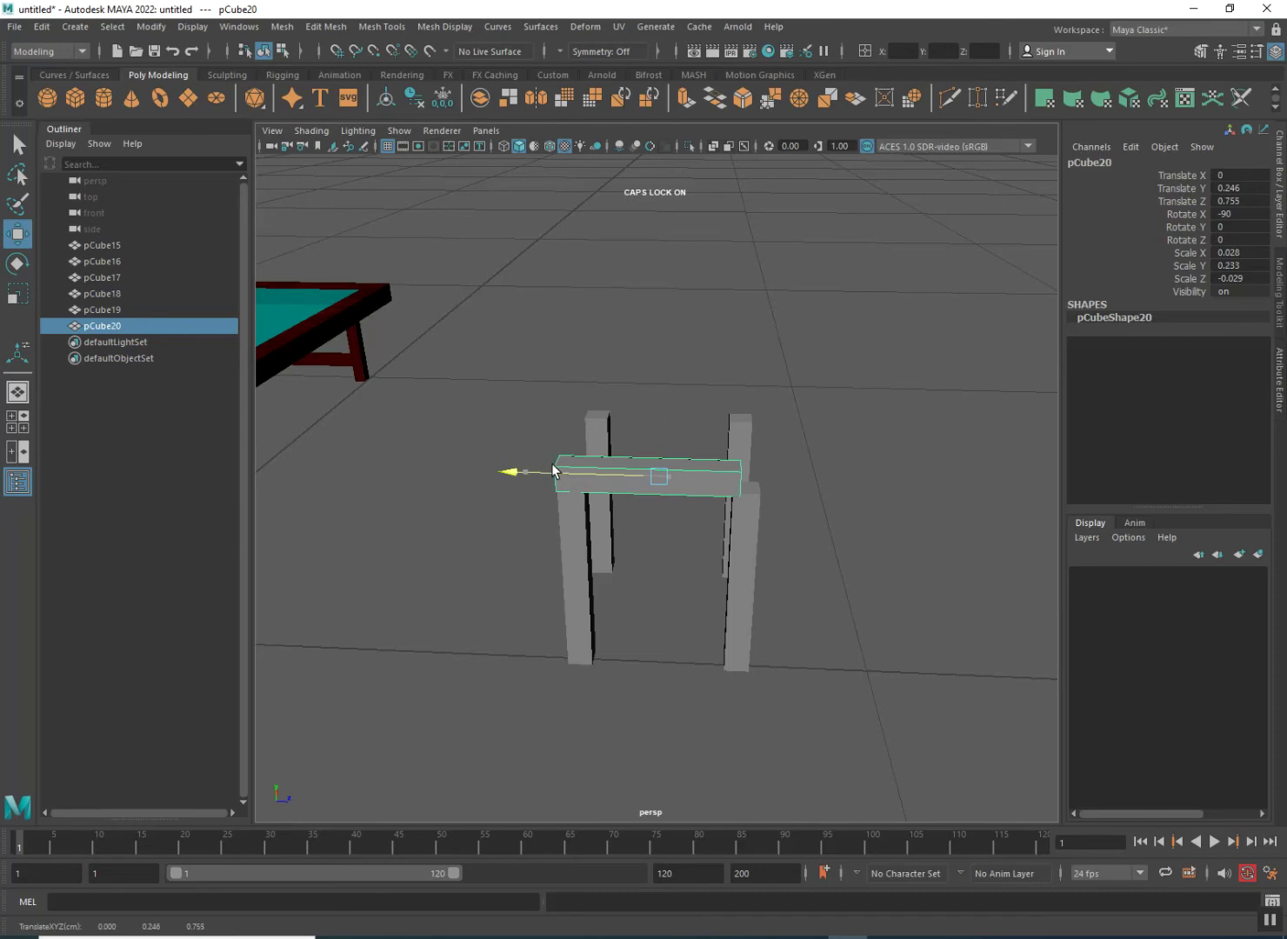
left_click_drag(529, 592, 569, 554, "alt")
left_click_drag(651, 496, 633, 575, "alt")
scroll(467, 548, "up", 5)
scroll(468, 551, "down", 5)
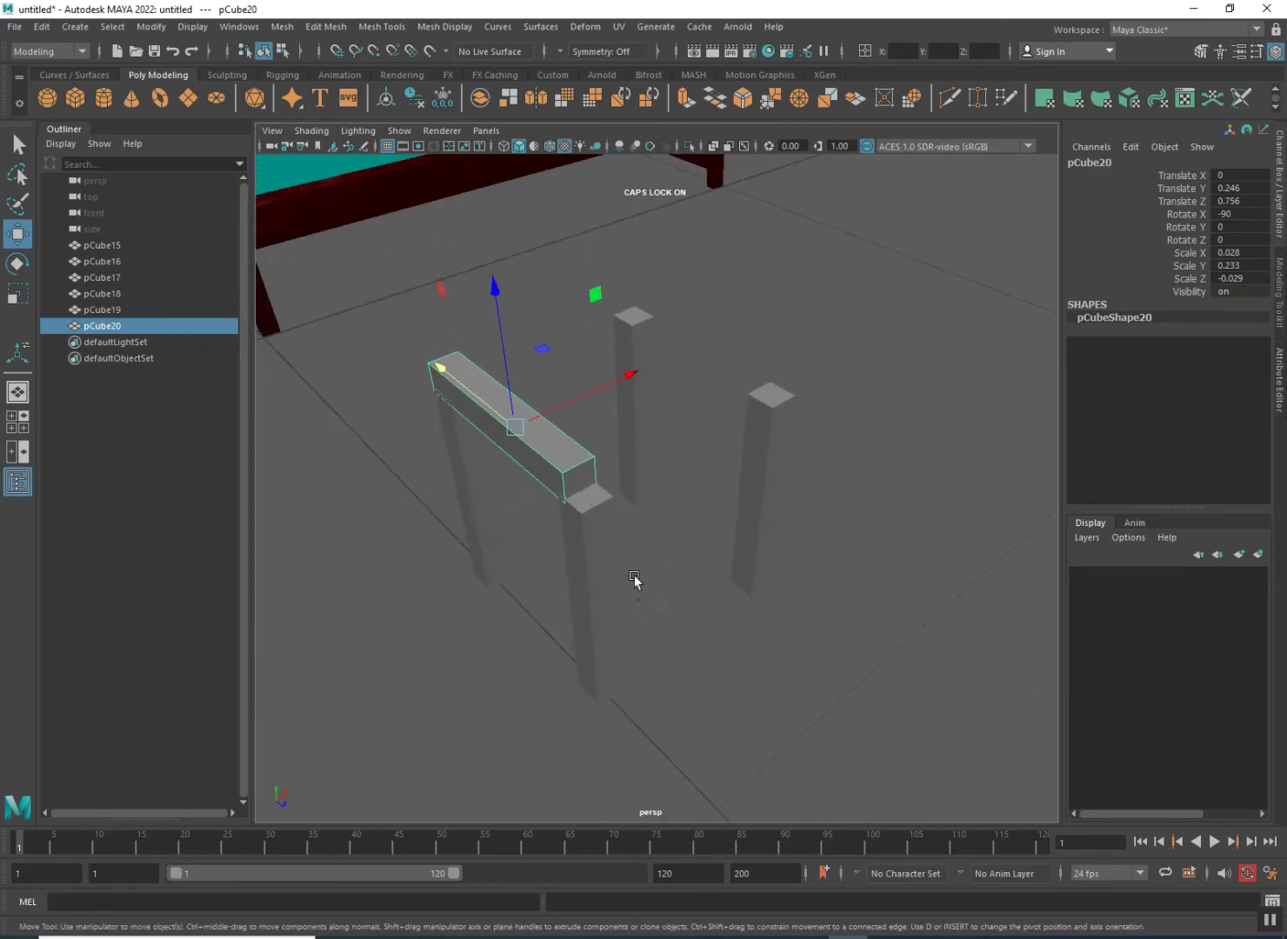
- Move the end face of the horizontal beam along its length so the beam spans the tops of the two legs
right_click_drag(577, 484, 575, 524)
left_click(581, 485)
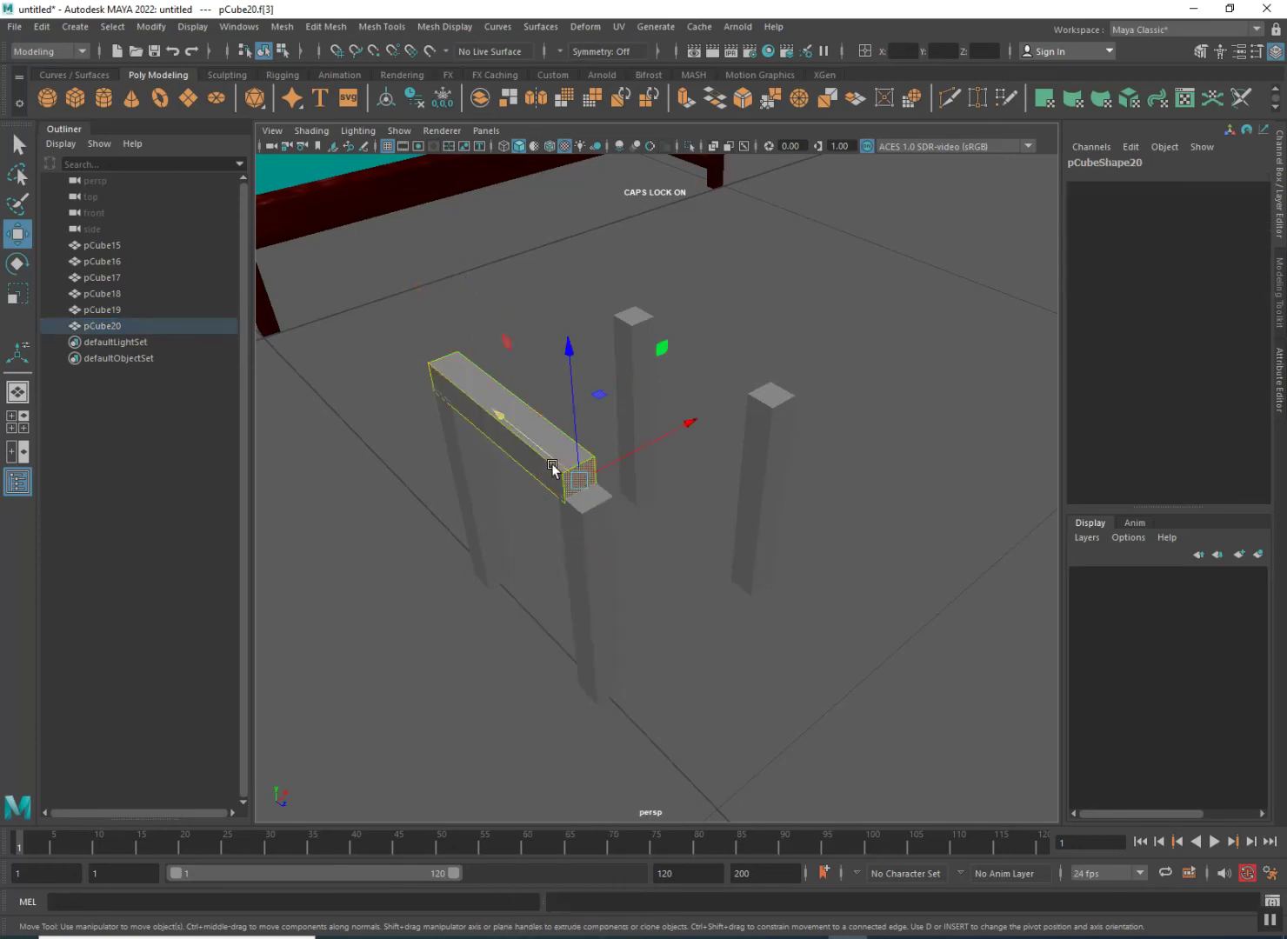
middle_click_drag(543, 446, 567, 503)
left_click_drag(567, 503, 682, 523, "alt")
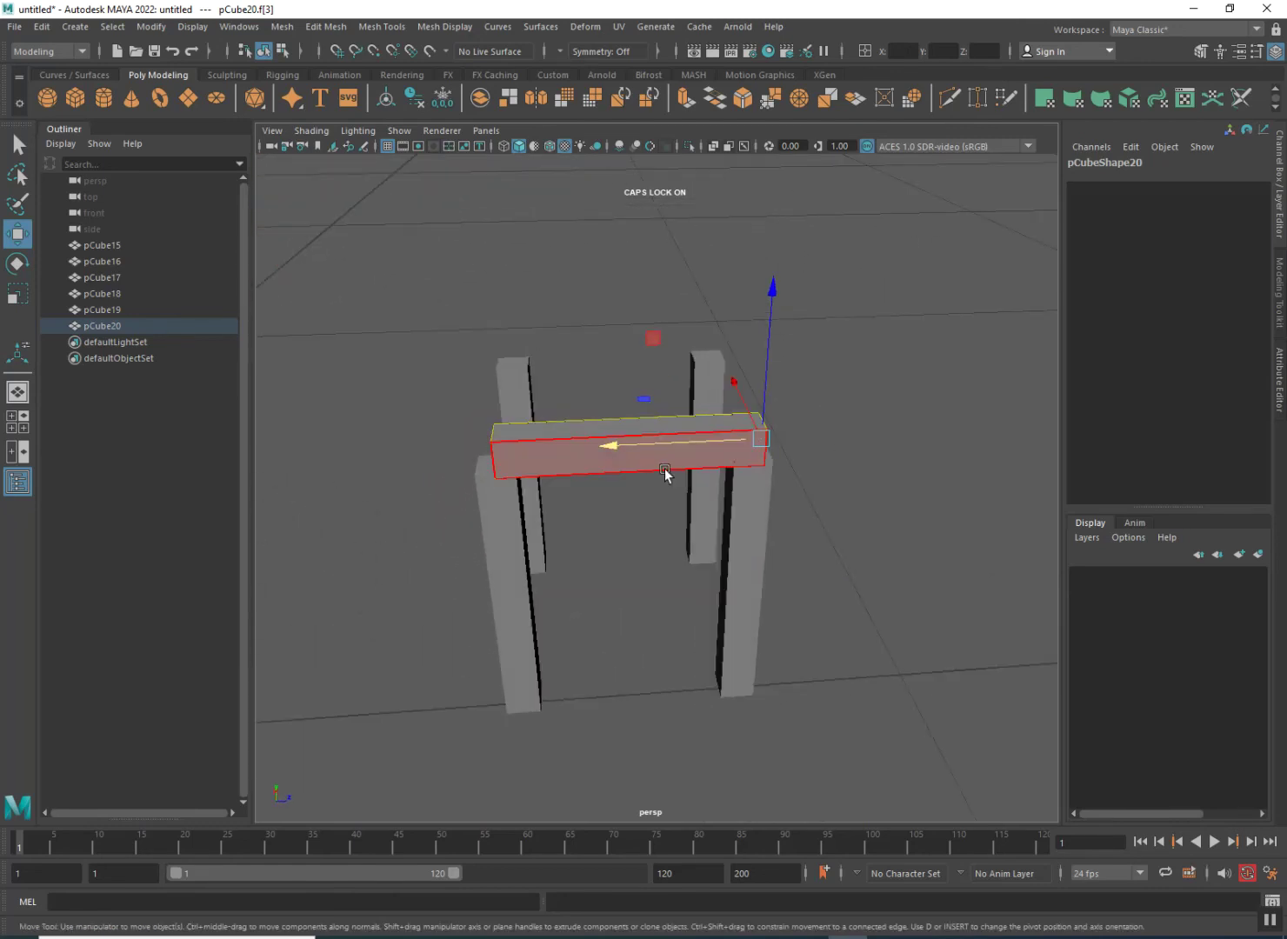
middle_click_drag(650, 451, 633, 450)
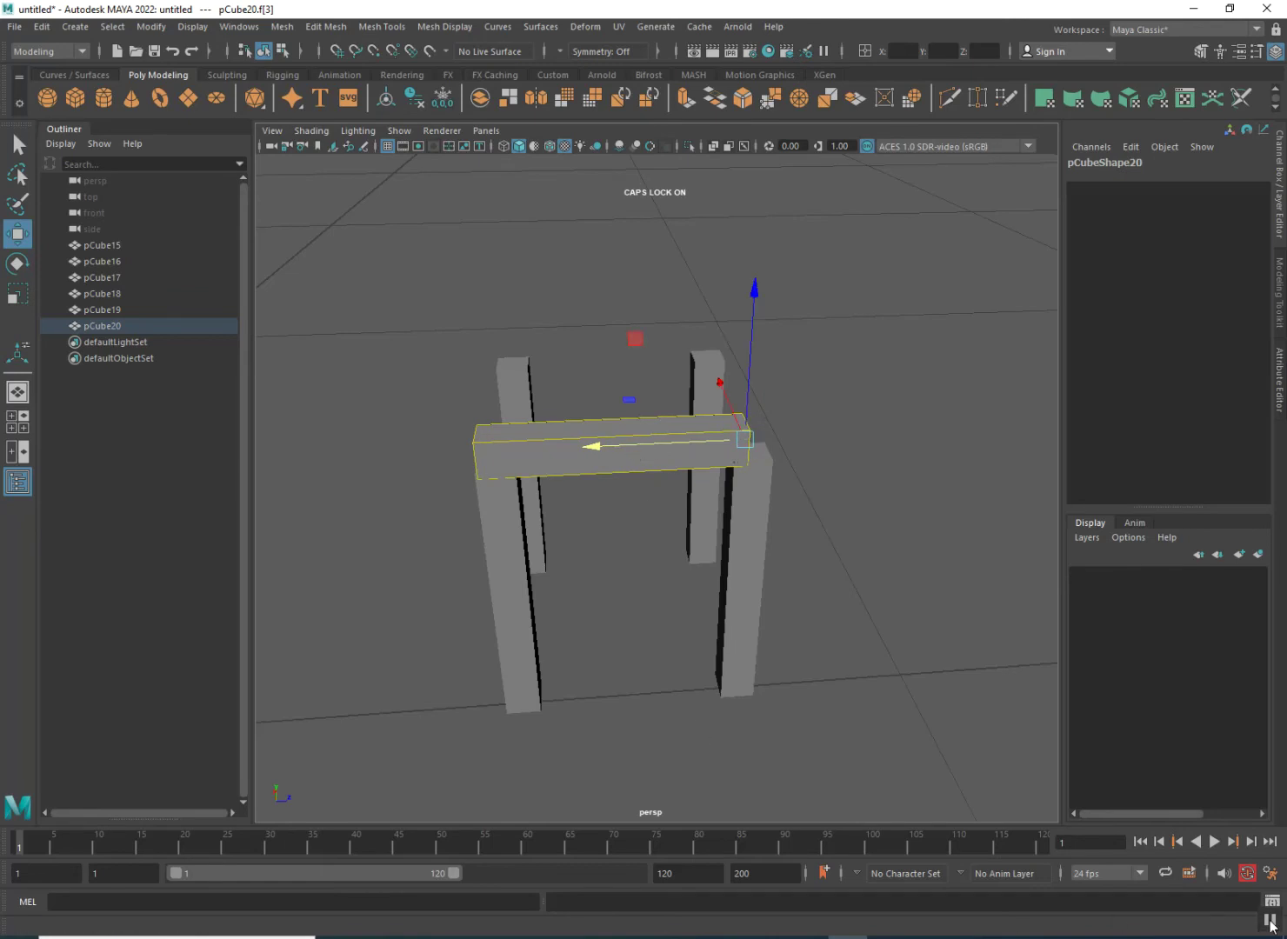
- Return to object mode and nudge the beam along its length to Translate Z 0.754, aligning its end with the leg
key("F8")
scroll(815, 694, "up", 3)
left_click_drag(732, 563, 674, 509, "alt")
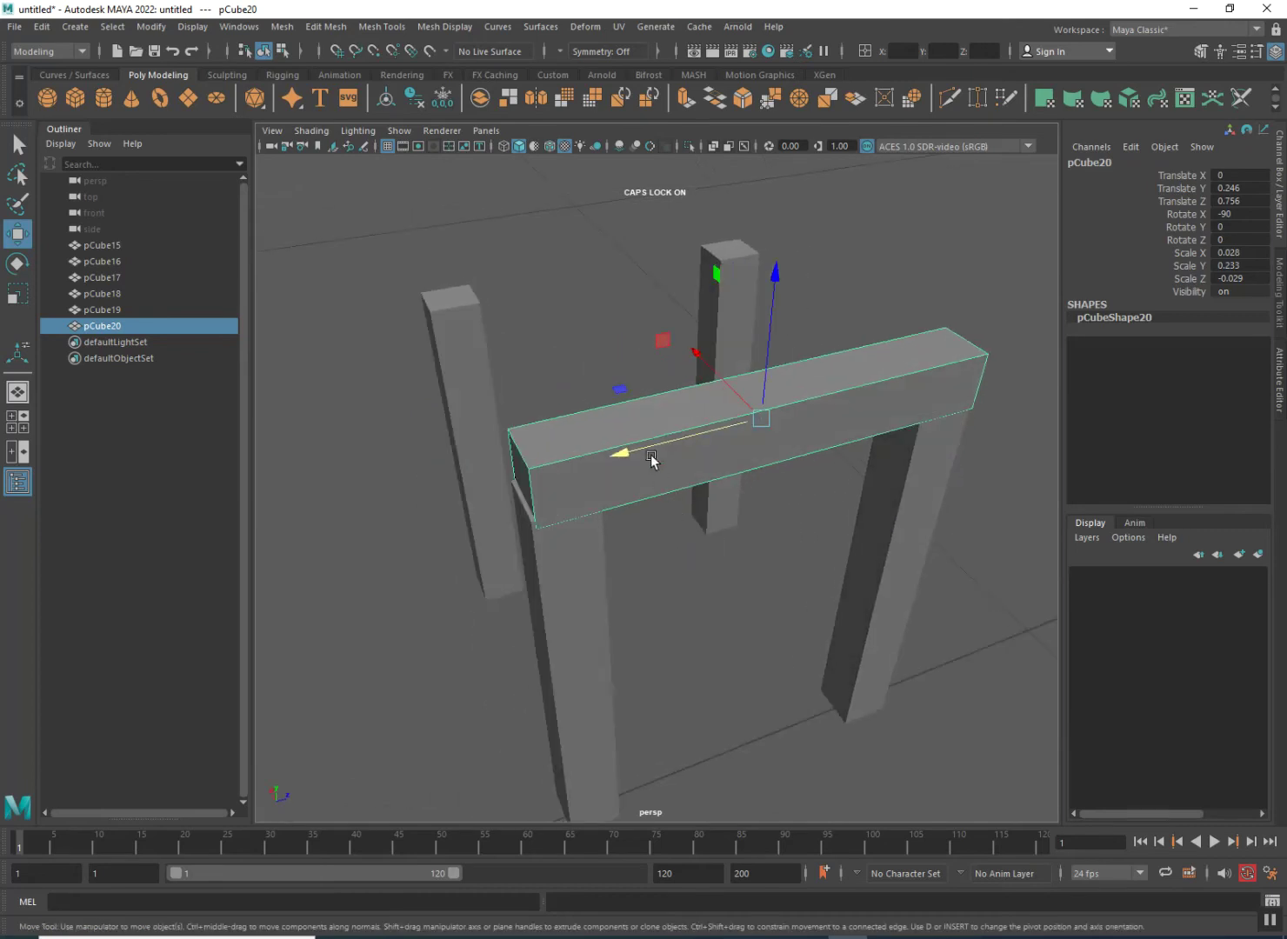
left_click_drag(649, 451, 645, 450)
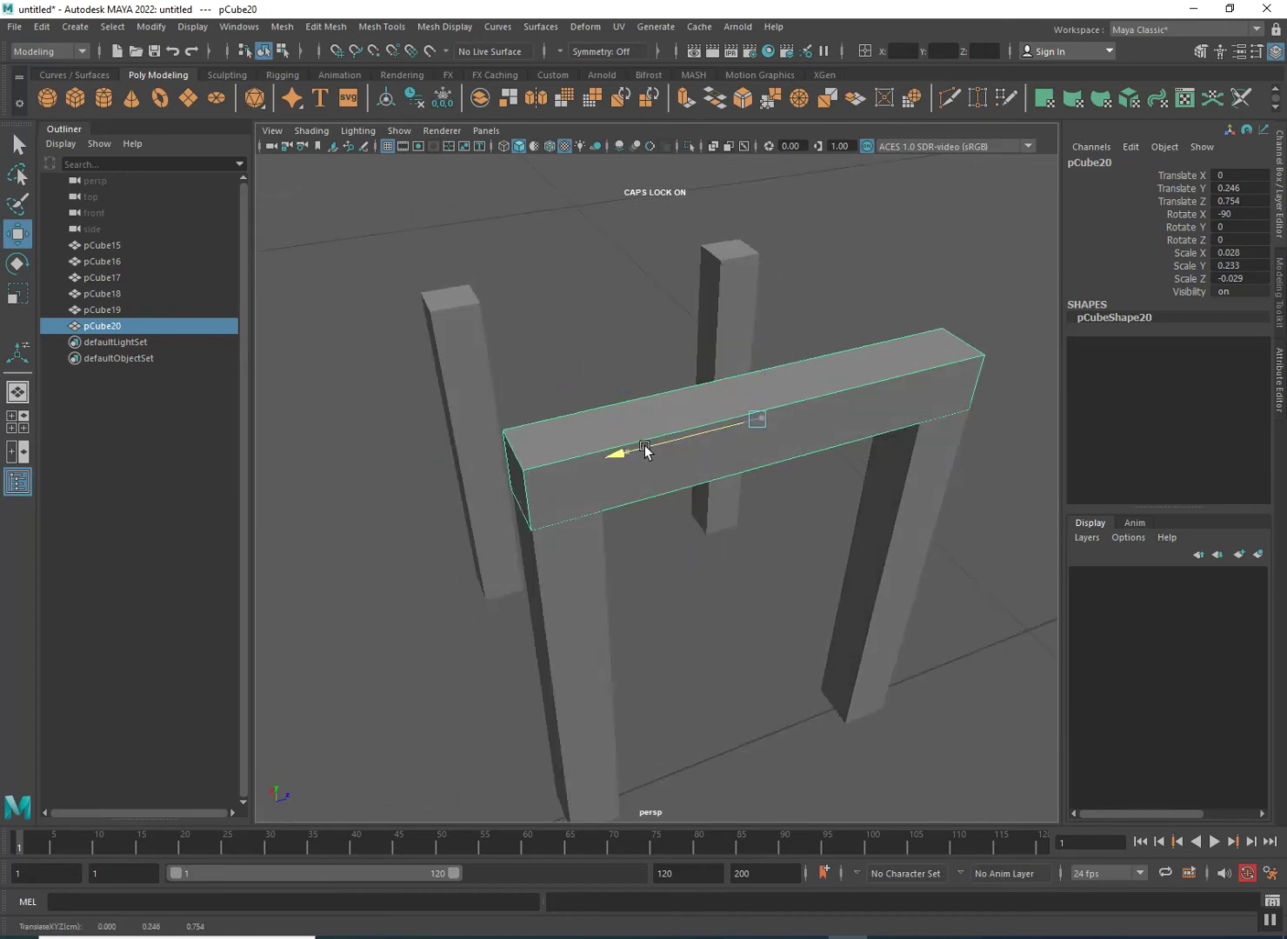
- Adjust the beam's opposite end face until it is flush with the outer side of its leg, and return to object mode
left_click_drag(700, 561, 622, 517, "alt")
right_click_drag(720, 443, 714, 492)
left_click(716, 463)
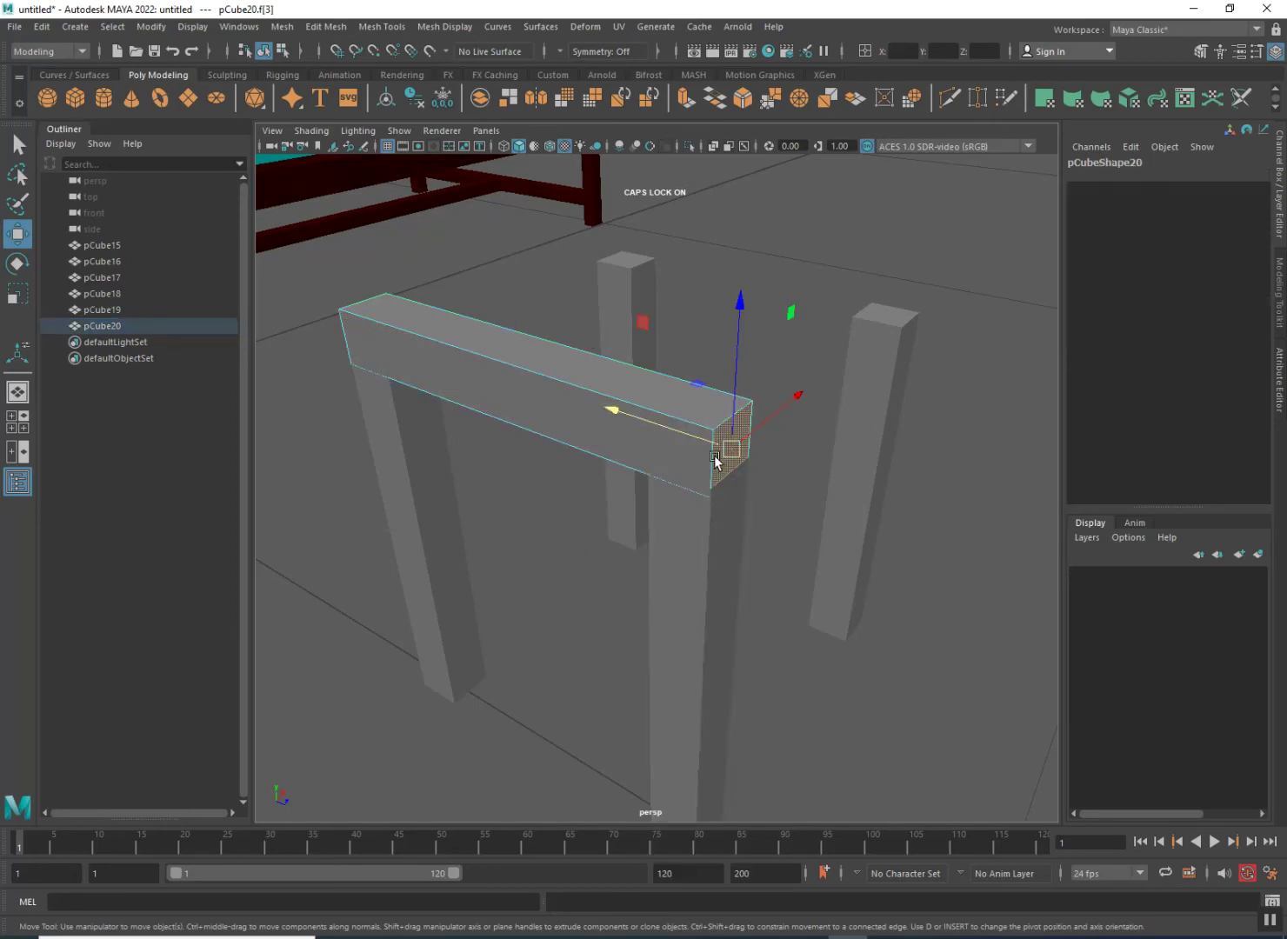
left_click_drag(678, 432, 697, 435)
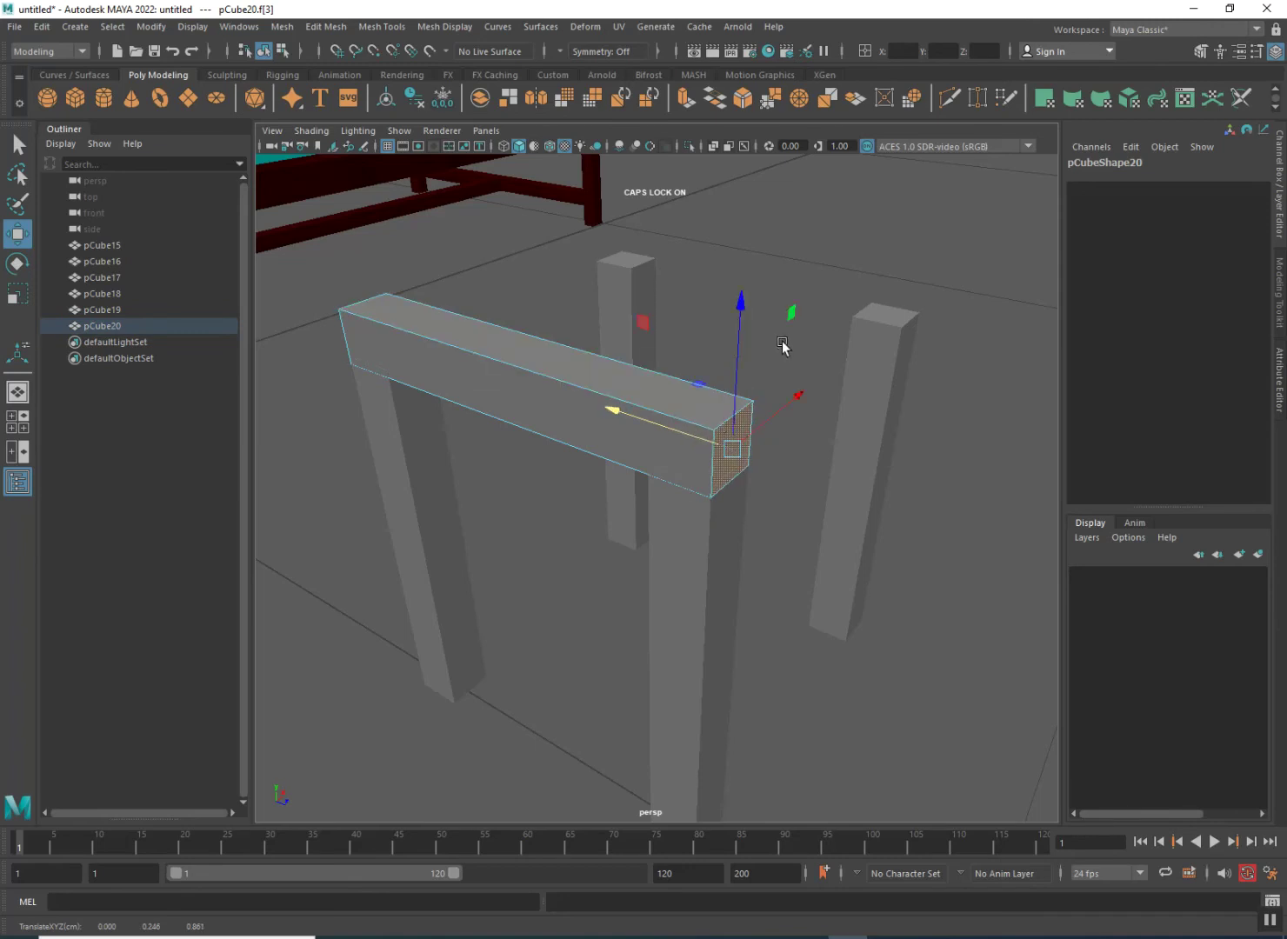
left_click(781, 351)
left_click_drag(739, 494, 507, 490, "alt")
right_click(459, 456)
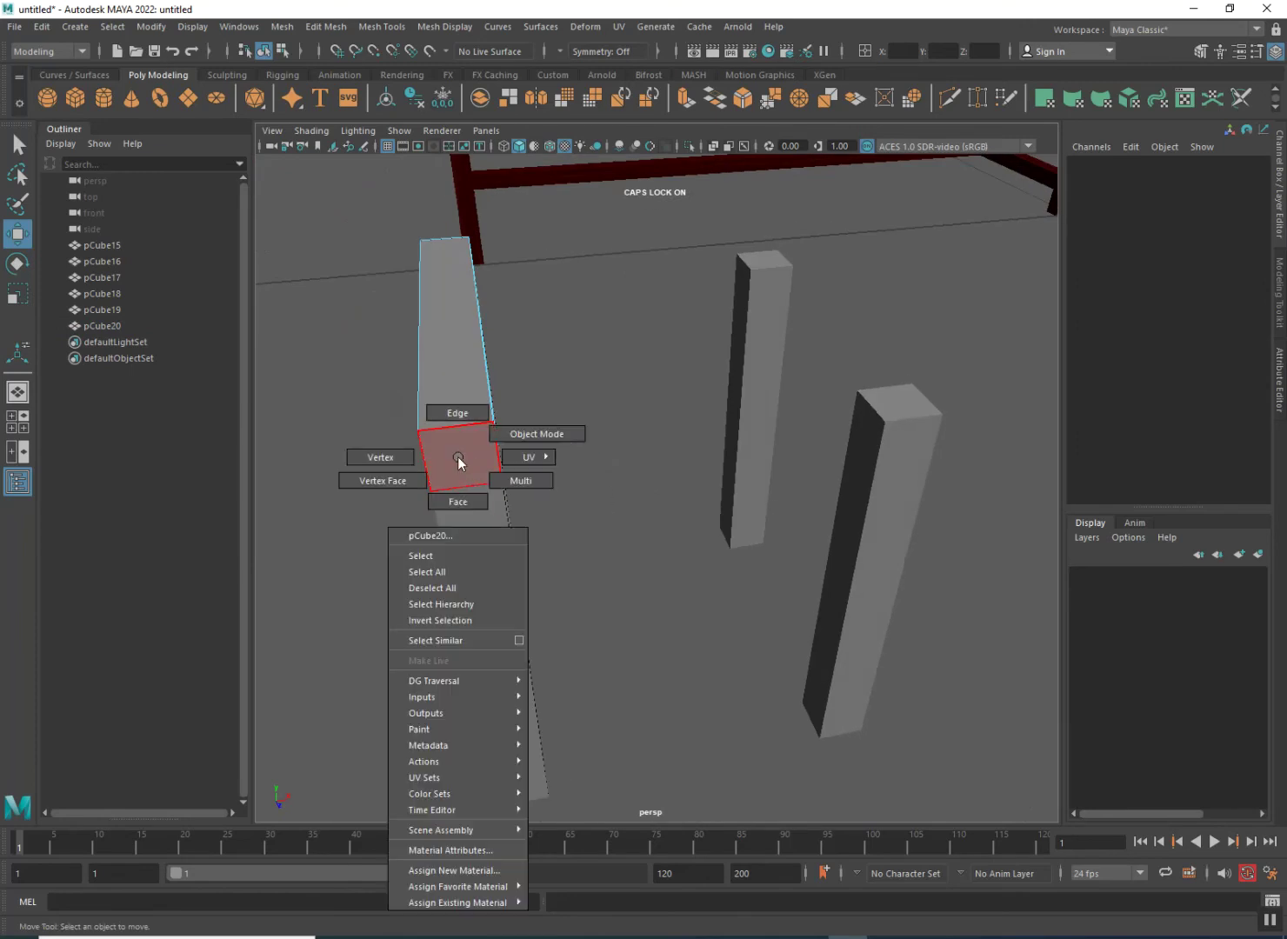
left_click(526, 440)
left_click(595, 497)
- Duplicate the beam across onto the other pair of legs, at about Translate X 0.199
mouse_move(596, 497)
left_mouse_down("alt")
mouse_move(865, 486)
mouse_move(664, 485)
mouse_move(587, 513)
mouse_move(503, 520)
mouse_move(459, 382)
mouse_move(594, 398)
mouse_move(774, 389)
left_mouse_up("alt")
scroll(650, 500, "down", 4)
left_click(513, 376)
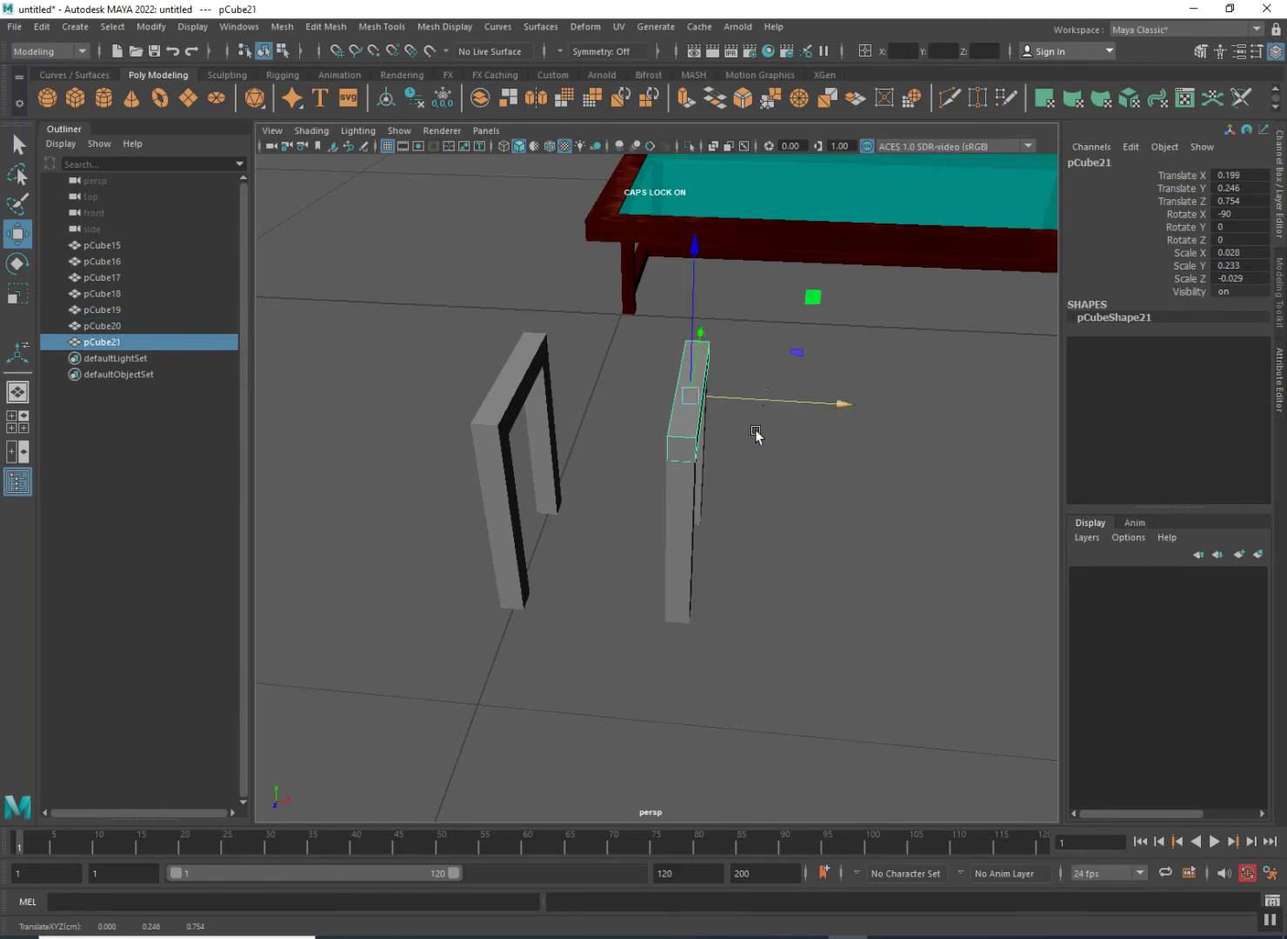
left_click(753, 504)
- Nudge the duplicated beam to Translate X 0.198 so its sides line up with the legs below
left_click_drag(670, 505, 697, 499, "alt")
scroll(699, 498, "up", 5)
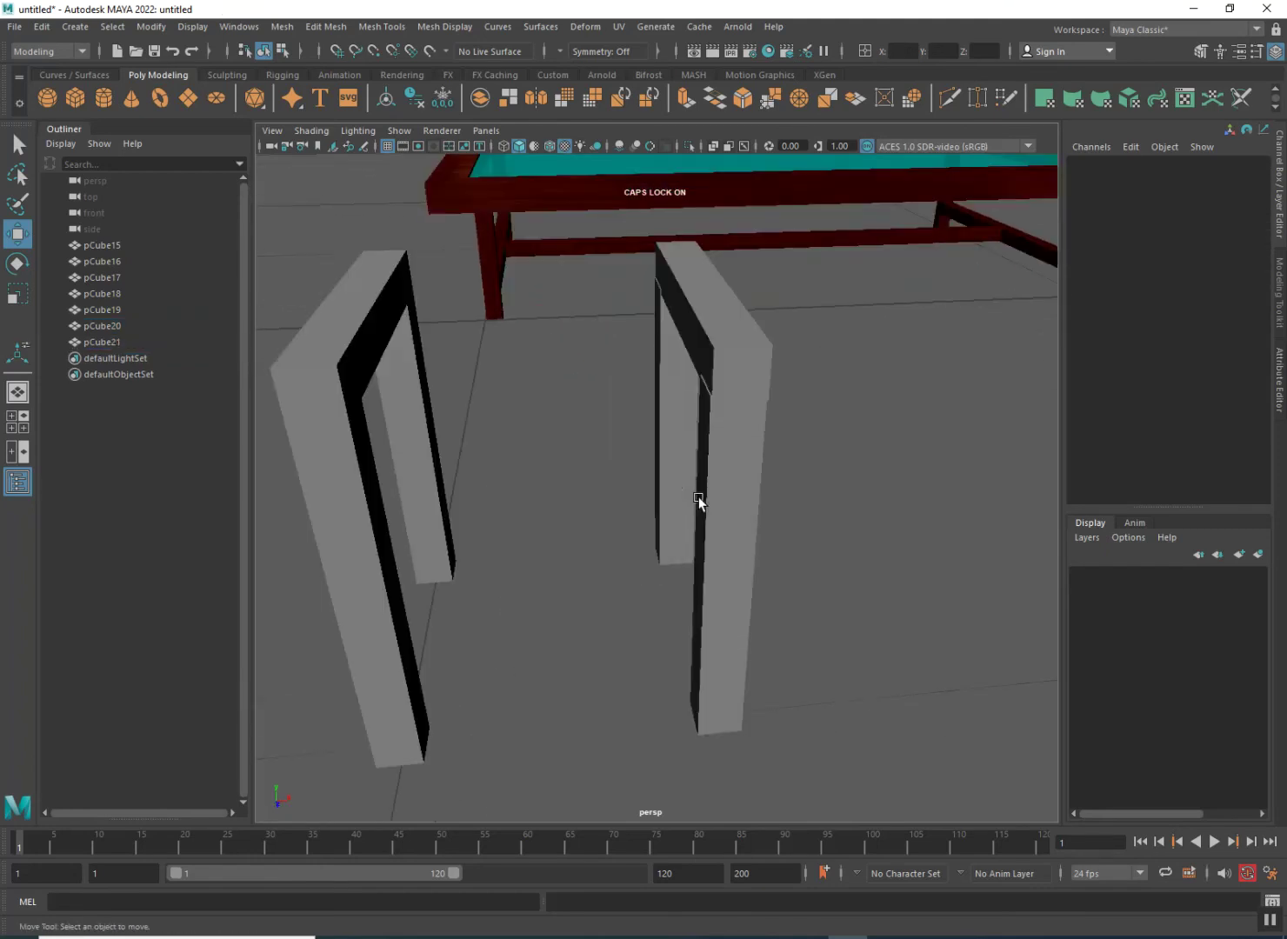
right_click_drag(683, 455, 686, 508, "alt")
scroll(681, 508, "down", 5)
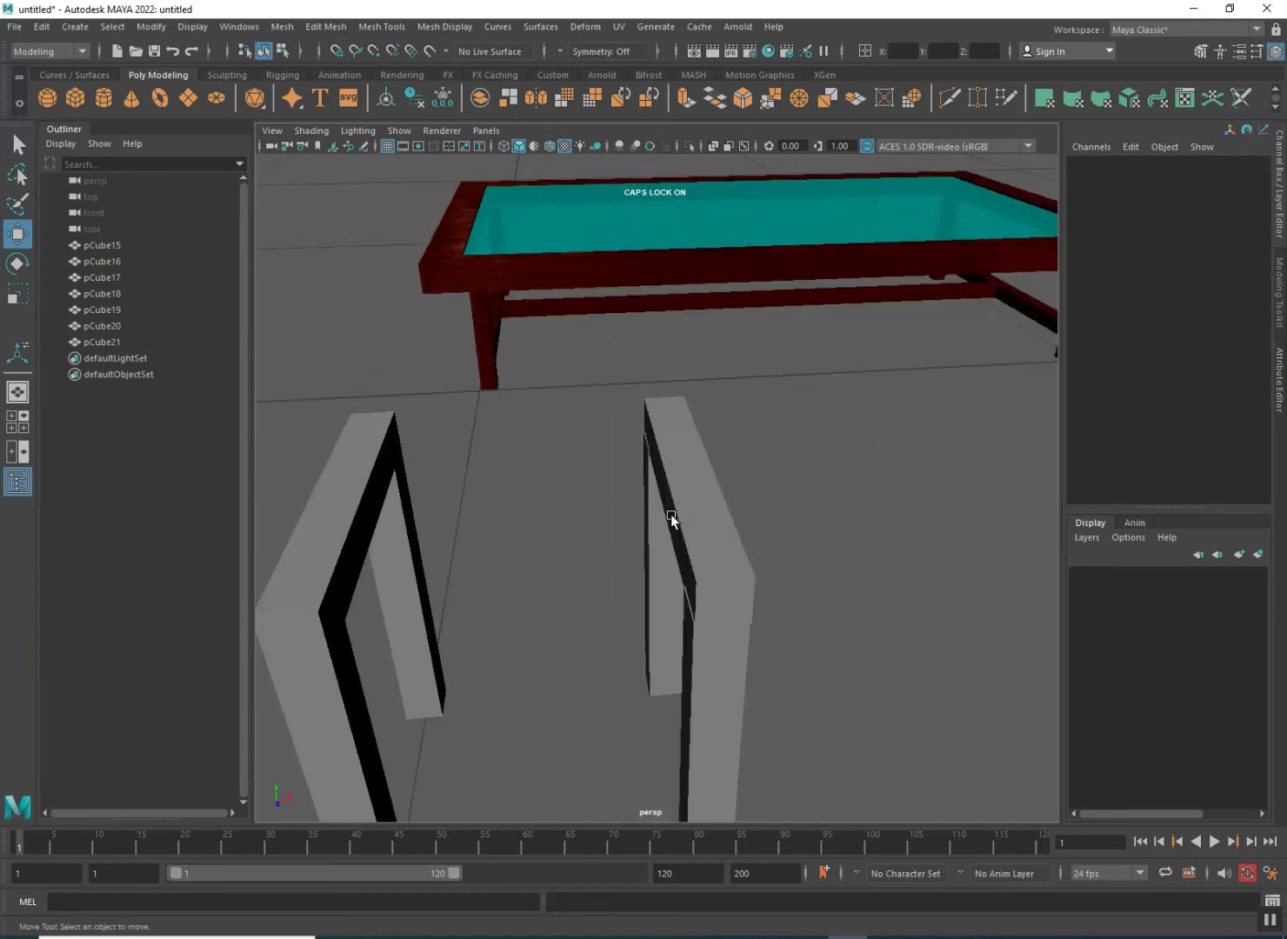
scroll(671, 513, "down", 1)
scroll(667, 503, "up", 6)
scroll(667, 504, "down", 5)
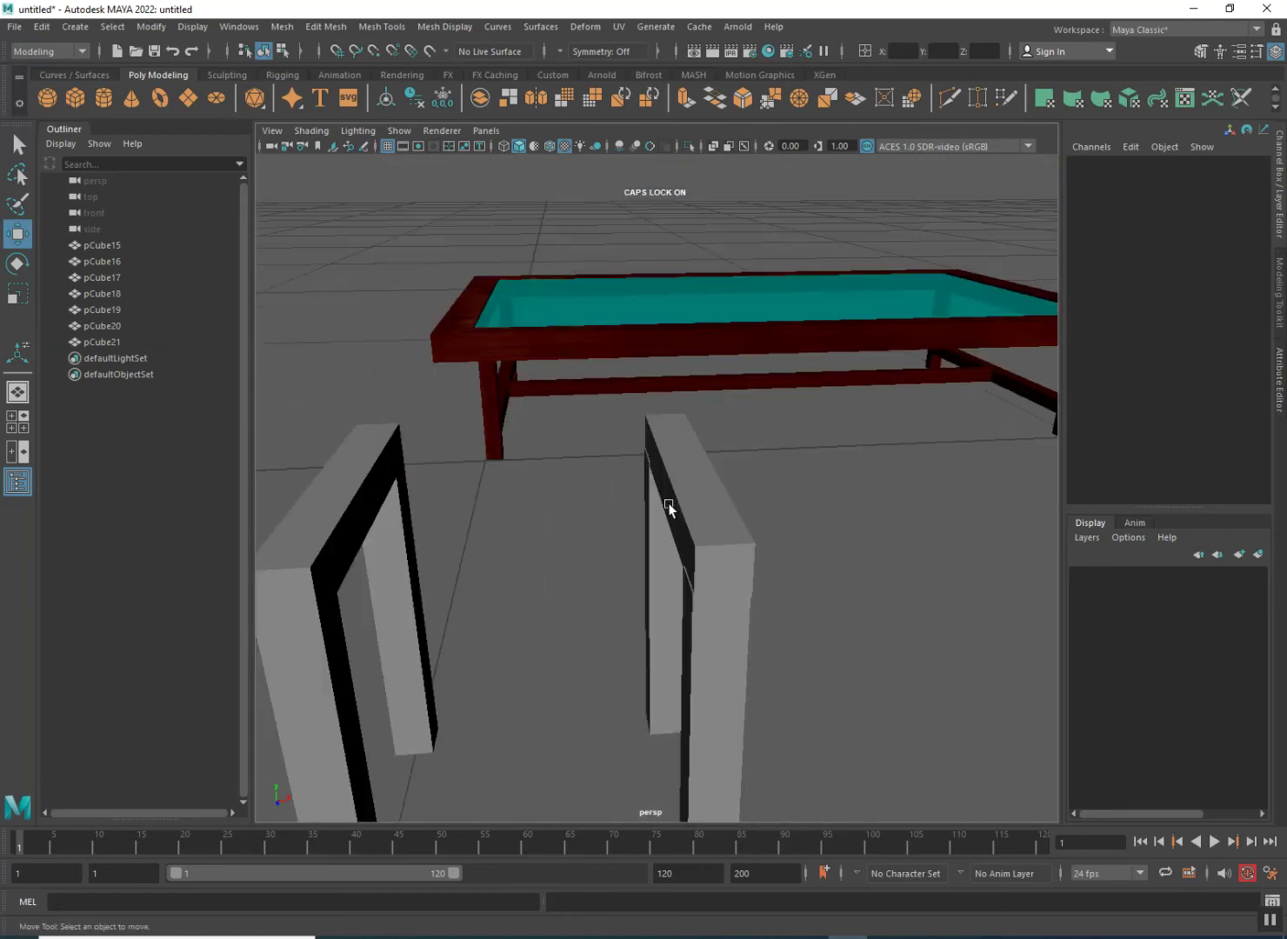
left_click(679, 518)
left_click_drag(731, 495, 729, 490)
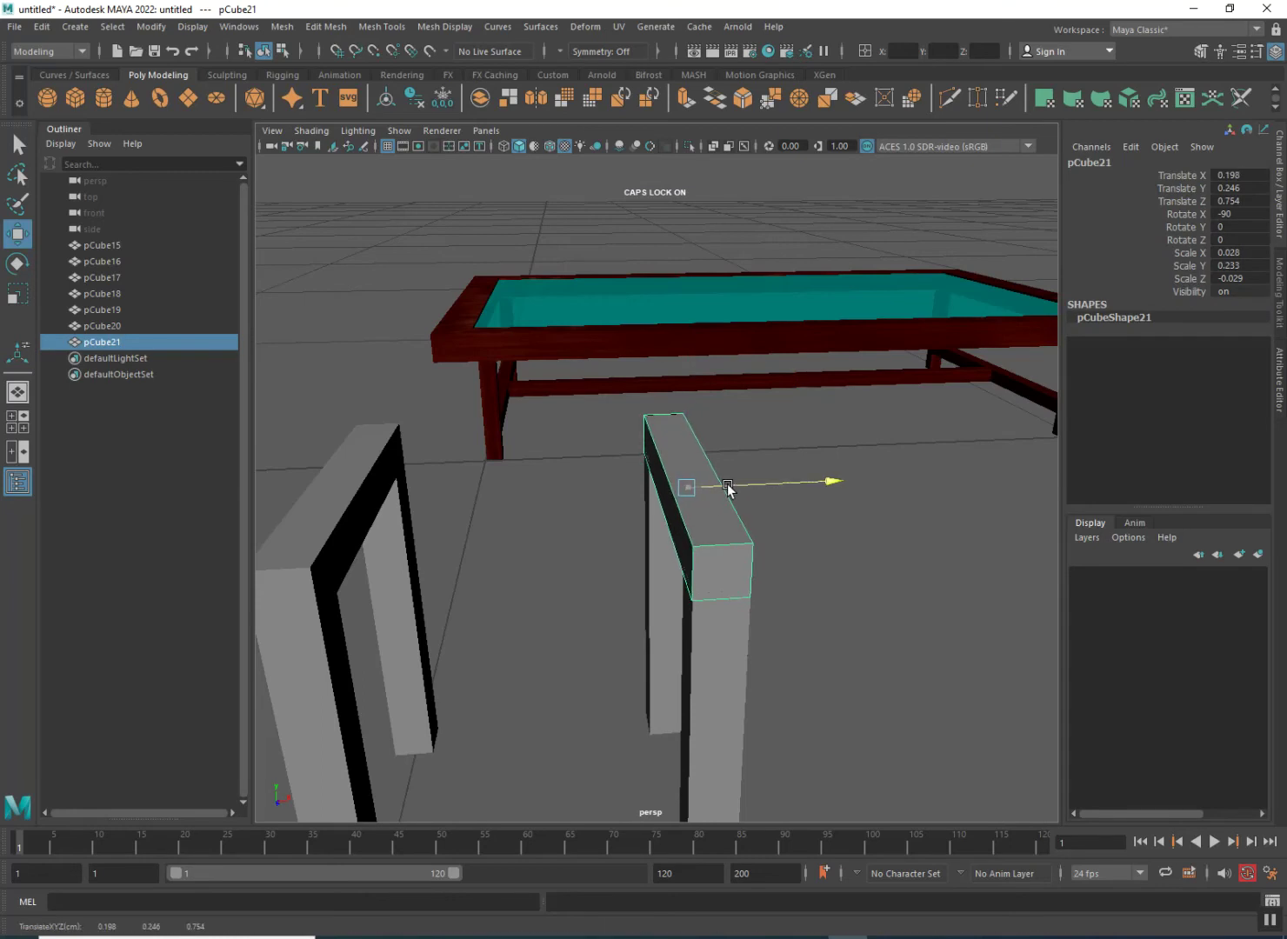
left_click(805, 583)
- Duplicate the first beam upward to about Translate Y 0.281 and slide the copy past the leg end to Translate Z 0.563
left_click_drag(646, 589, 743, 592, "alt")
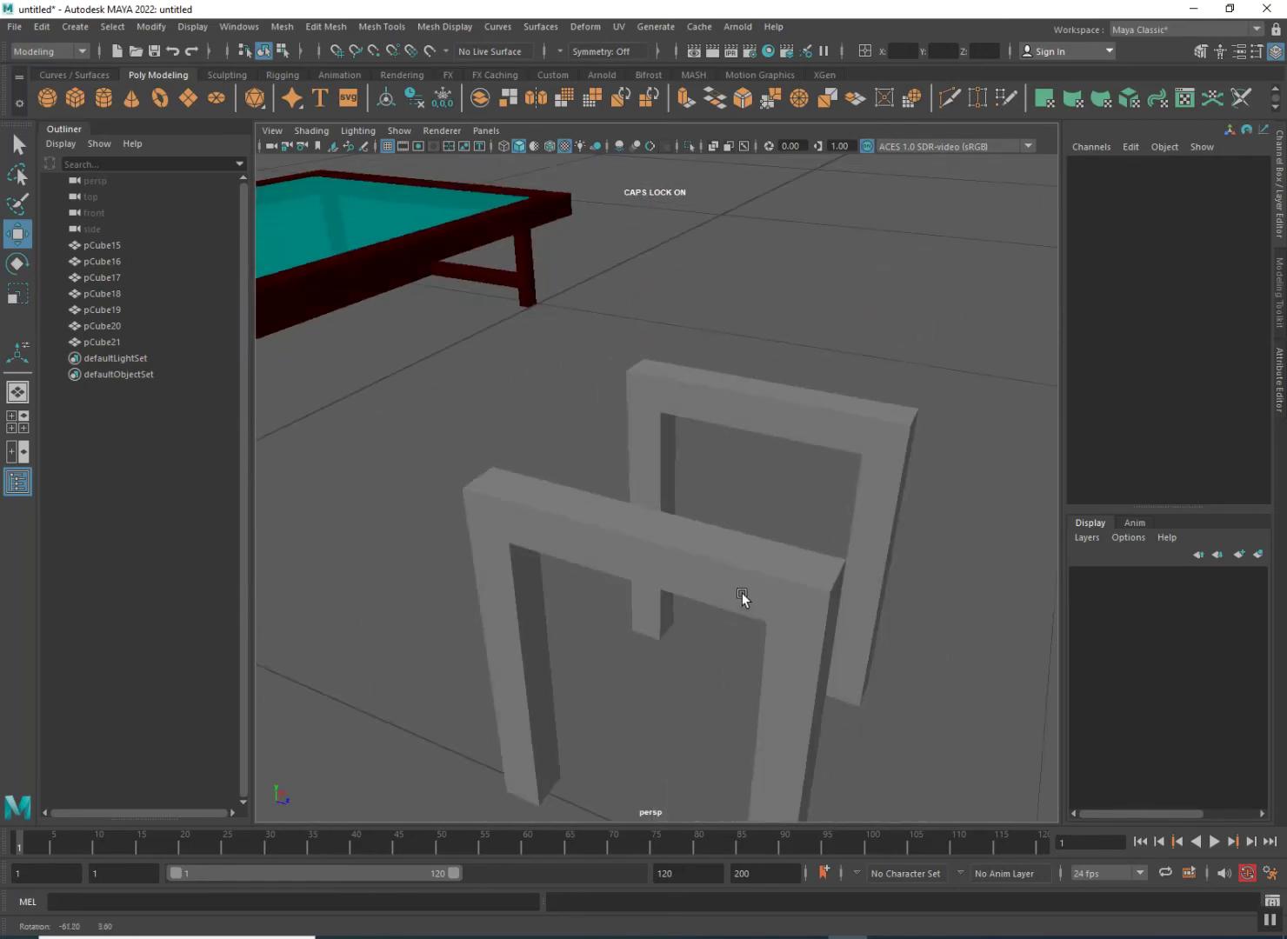
left_click(696, 570)
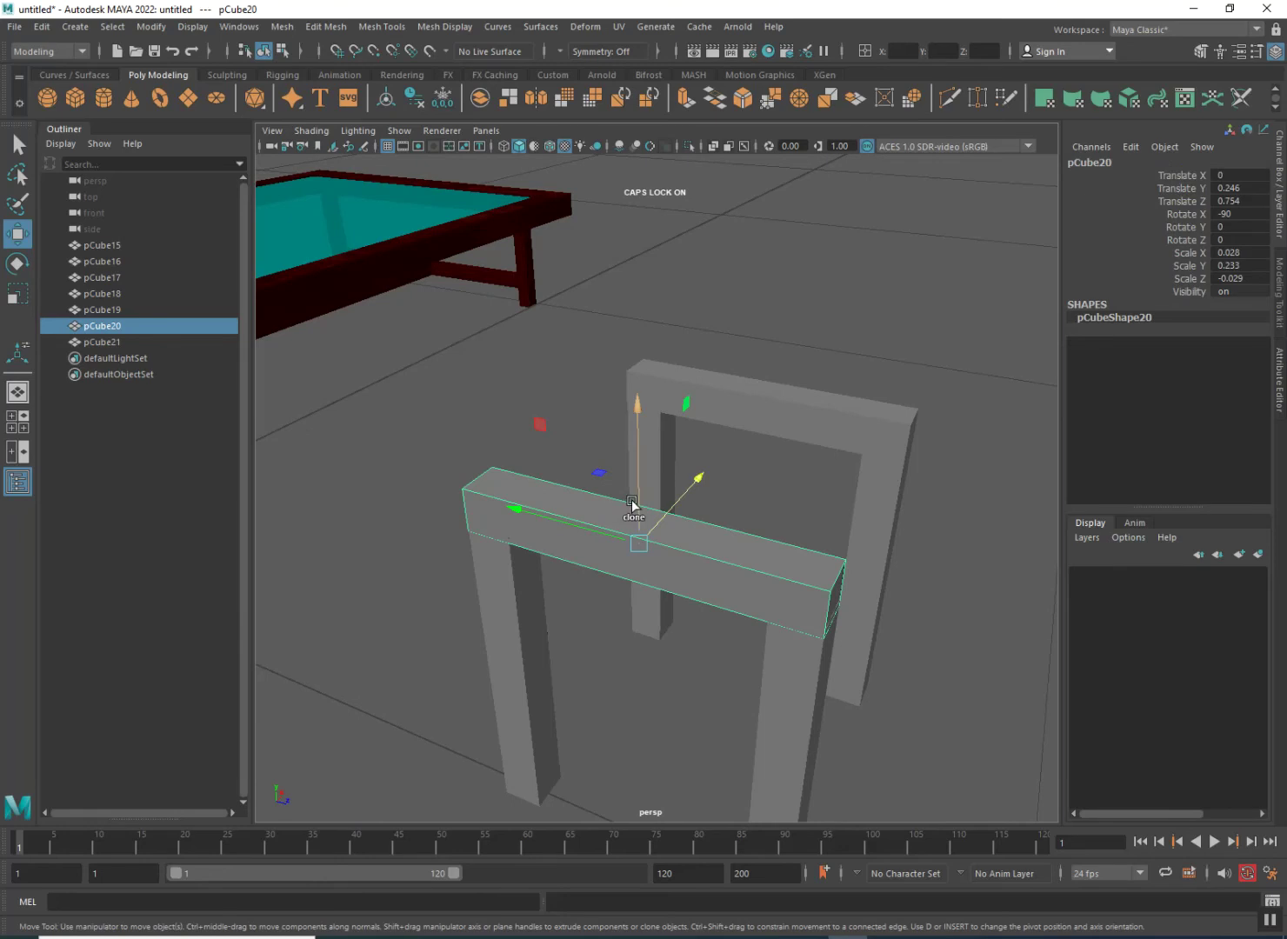
left_click_drag(632, 499, 631, 437, "shift")
left_click_drag(673, 601, 757, 593, "alt")
left_click_drag(614, 478, 268, 465)
left_click_drag(230, 474, 215, 489)
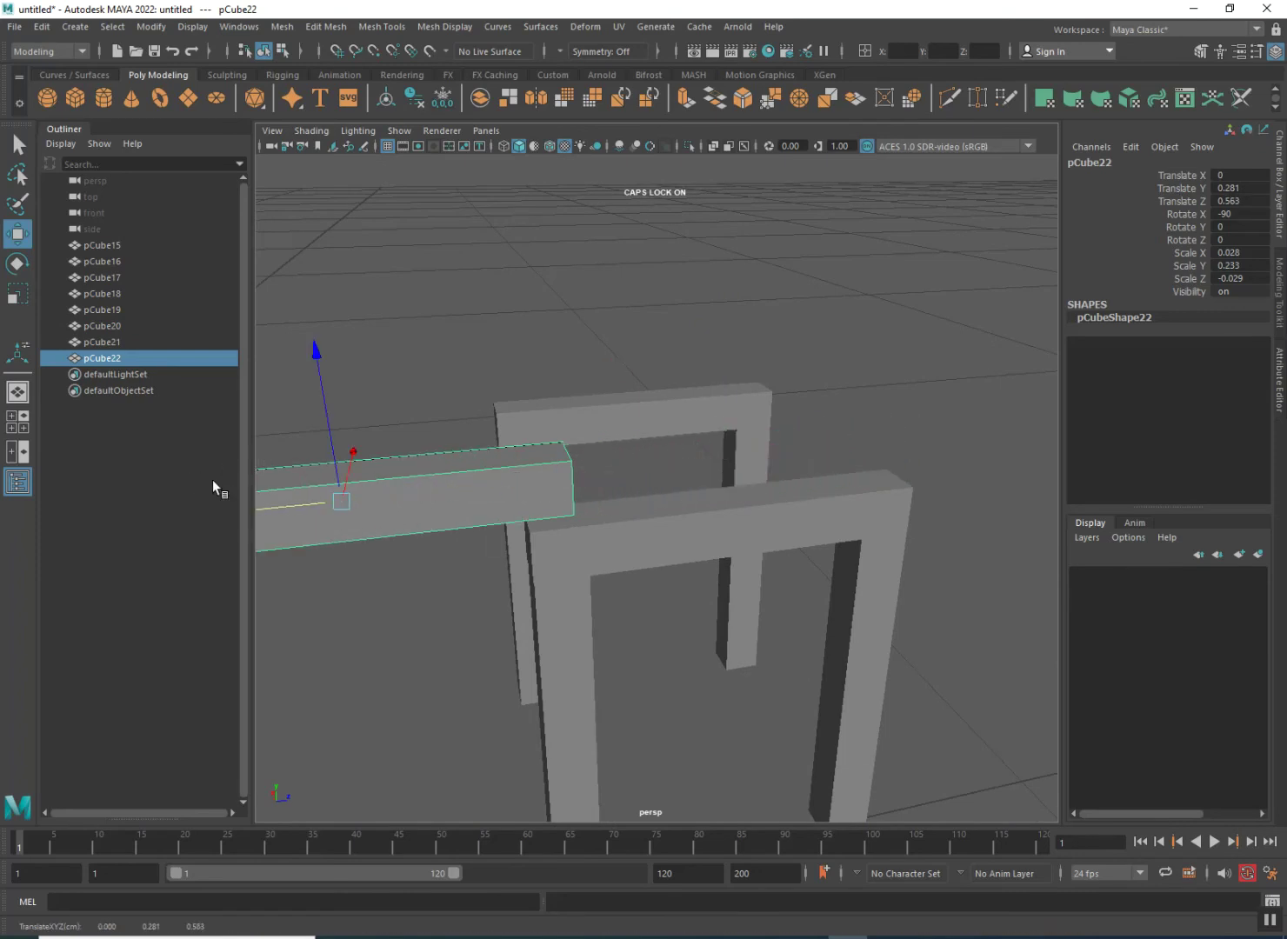
- Rotate the copied beam about the X axis to about -17.574 degrees to form a tilted backrest post
left_click_drag(720, 563, 790, 560, "alt")
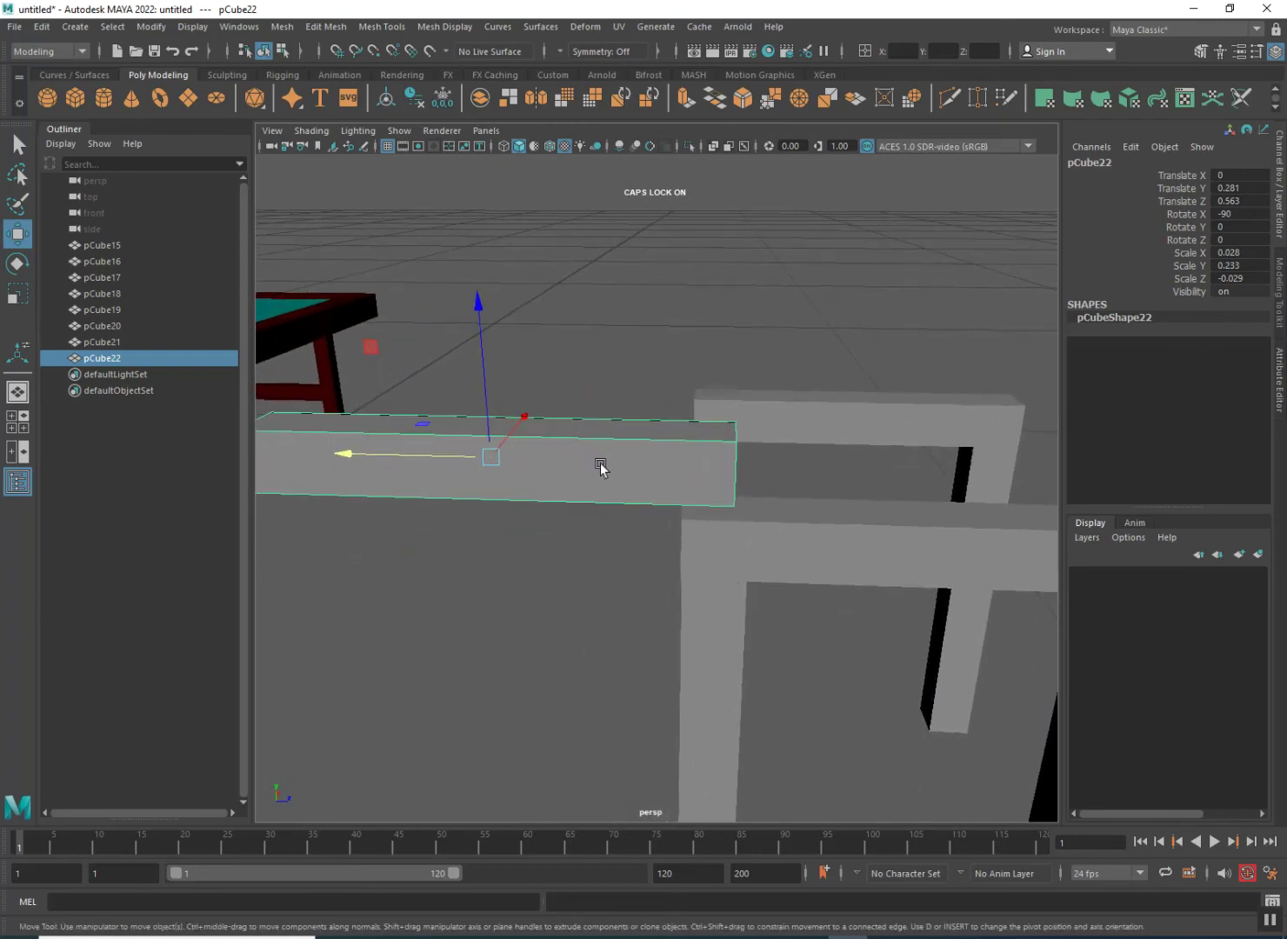
left_click(17, 263)
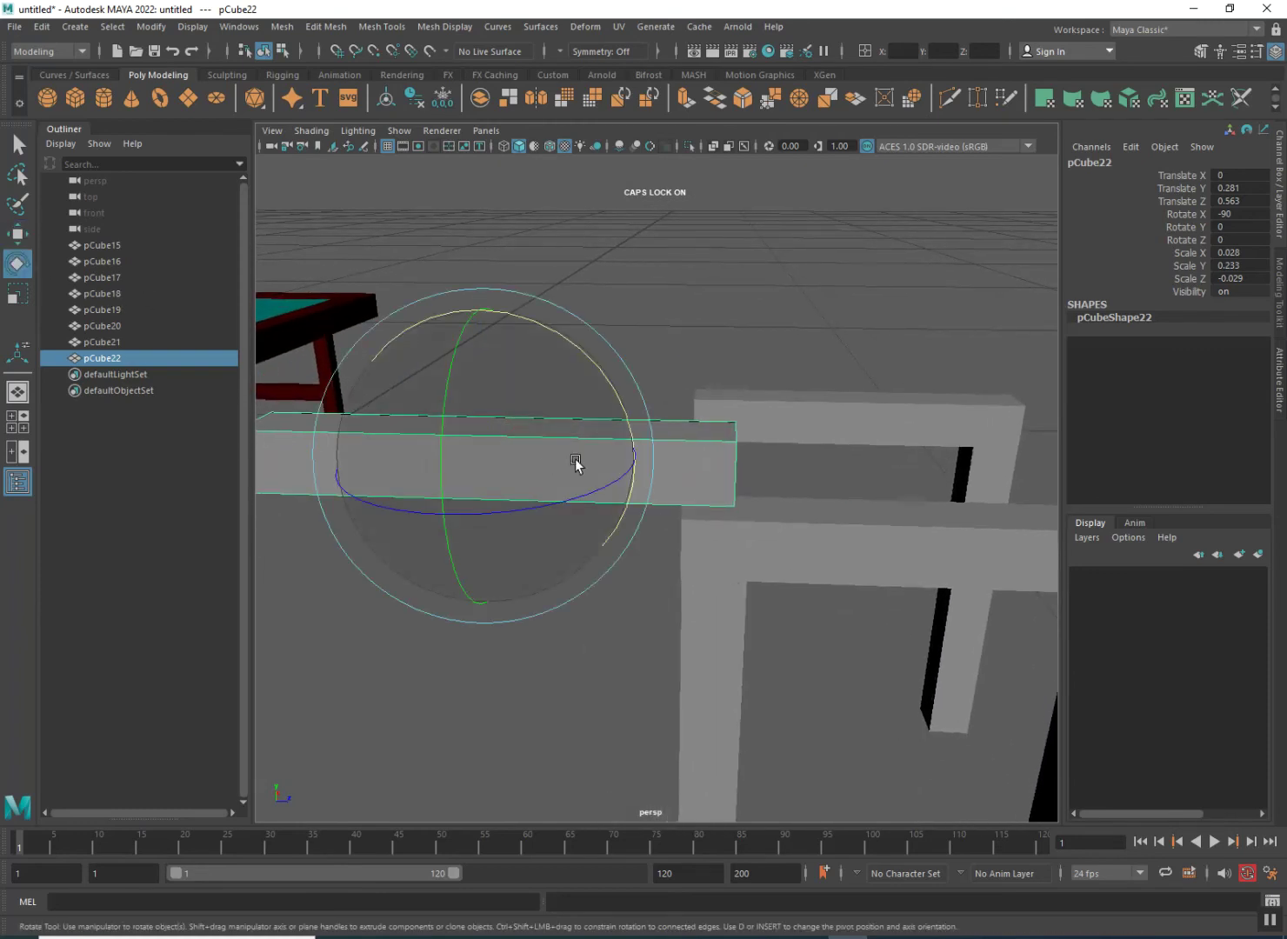
left_click_drag(622, 361, 594, 554)
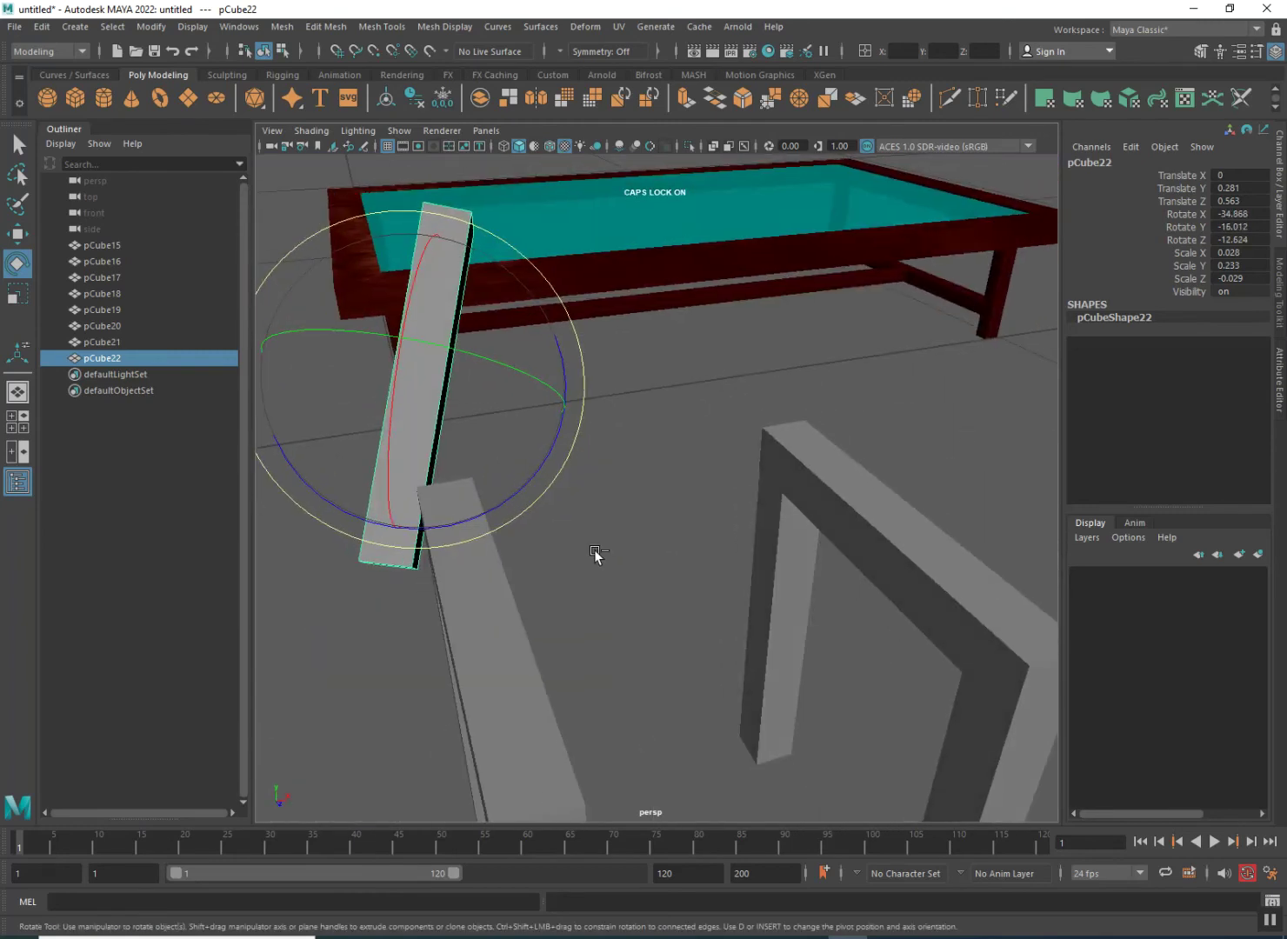
key("ctrl+z")
left_click_drag(406, 286, 603, 520)
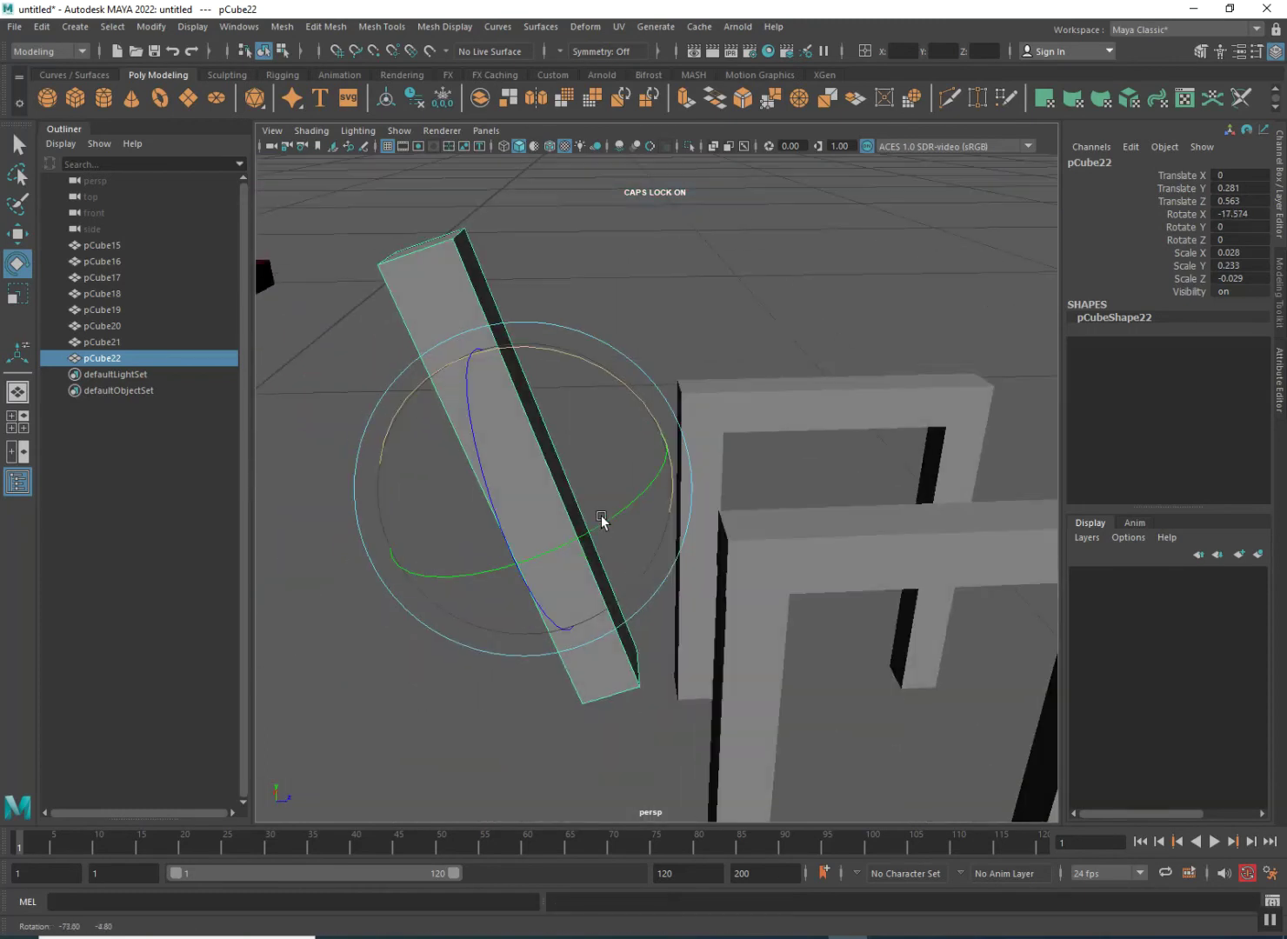
- Move the tilted post onto the beam's end above the rear leg, at about Translate Y 0.335 and Translate Z 0.636
left_click(16, 233)
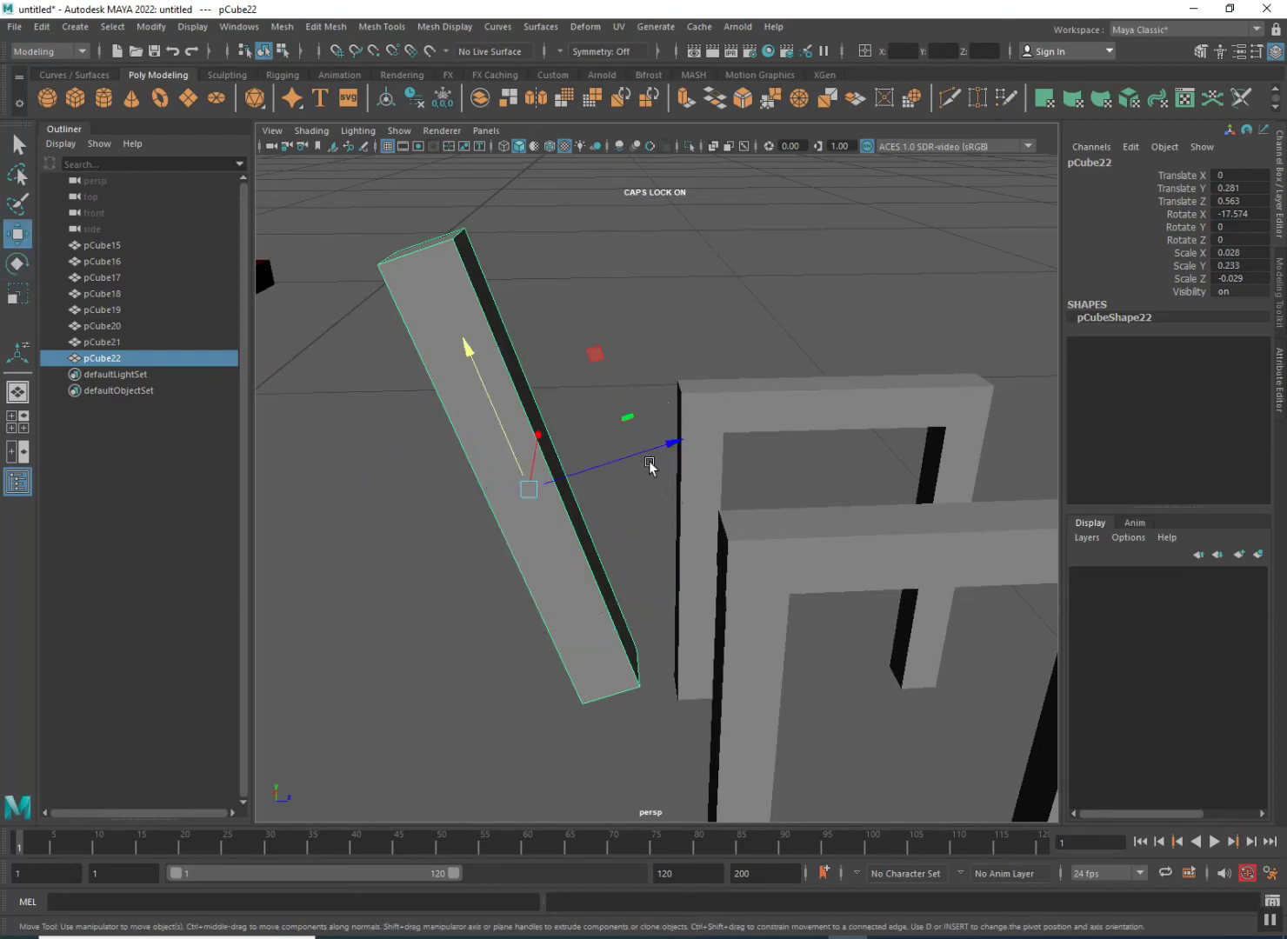
left_click_drag(644, 462, 831, 390)
left_click_drag(795, 531, 596, 541, "alt")
right_click_drag(590, 540, 690, 492, "alt")
key("f")
left_click_drag(680, 506, 601, 548, "alt")
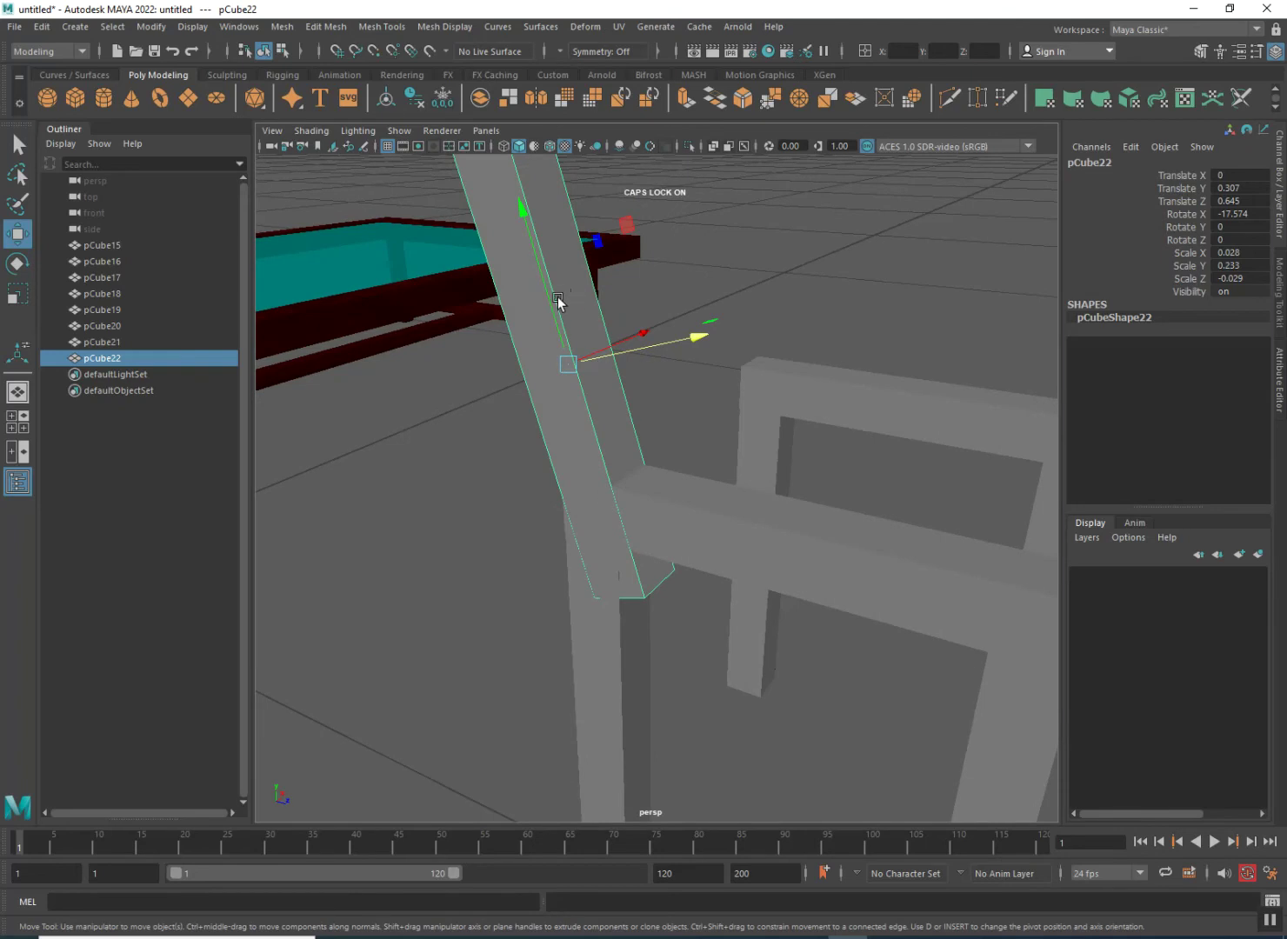
left_click_drag(547, 306, 680, 561)
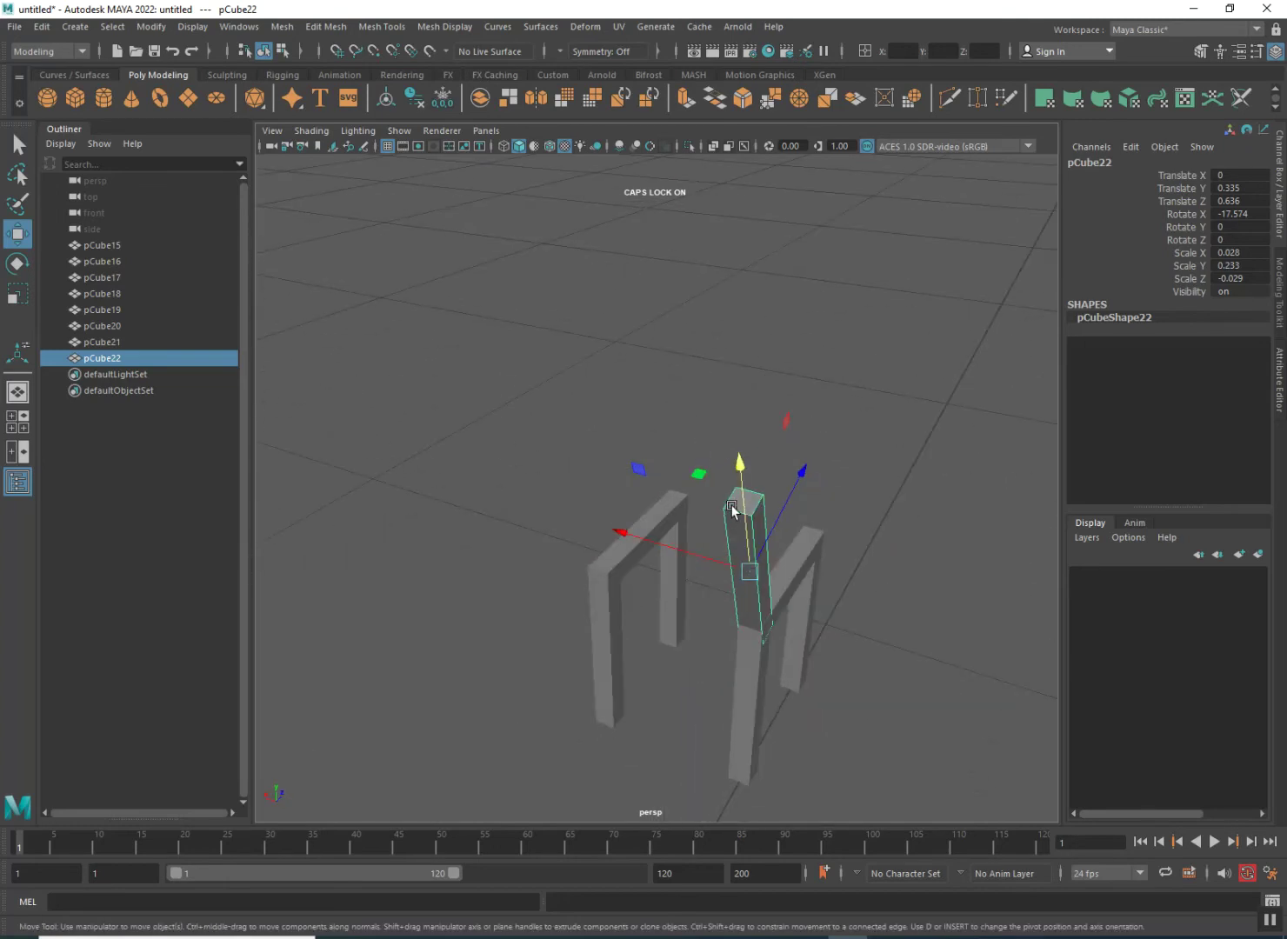
- Shorten the backrest post by lowering its top face along the post's length, and return to object mode
right_click_drag(730, 509, 740, 564)
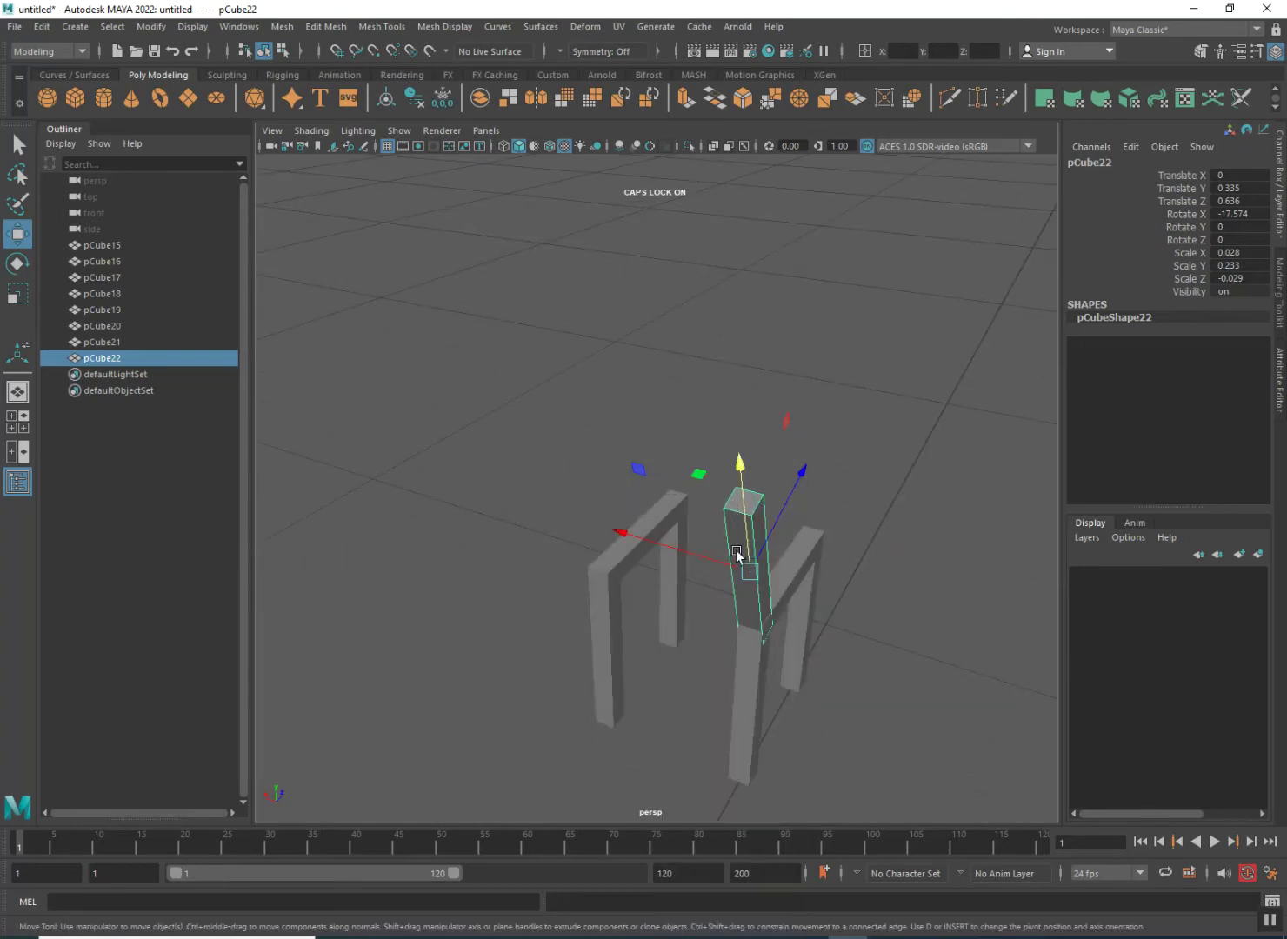
left_click(741, 505)
left_click_drag(739, 453, 646, 556)
left_click(525, 520)
left_click_drag(529, 525, 590, 573, "alt")
left_click(571, 531)
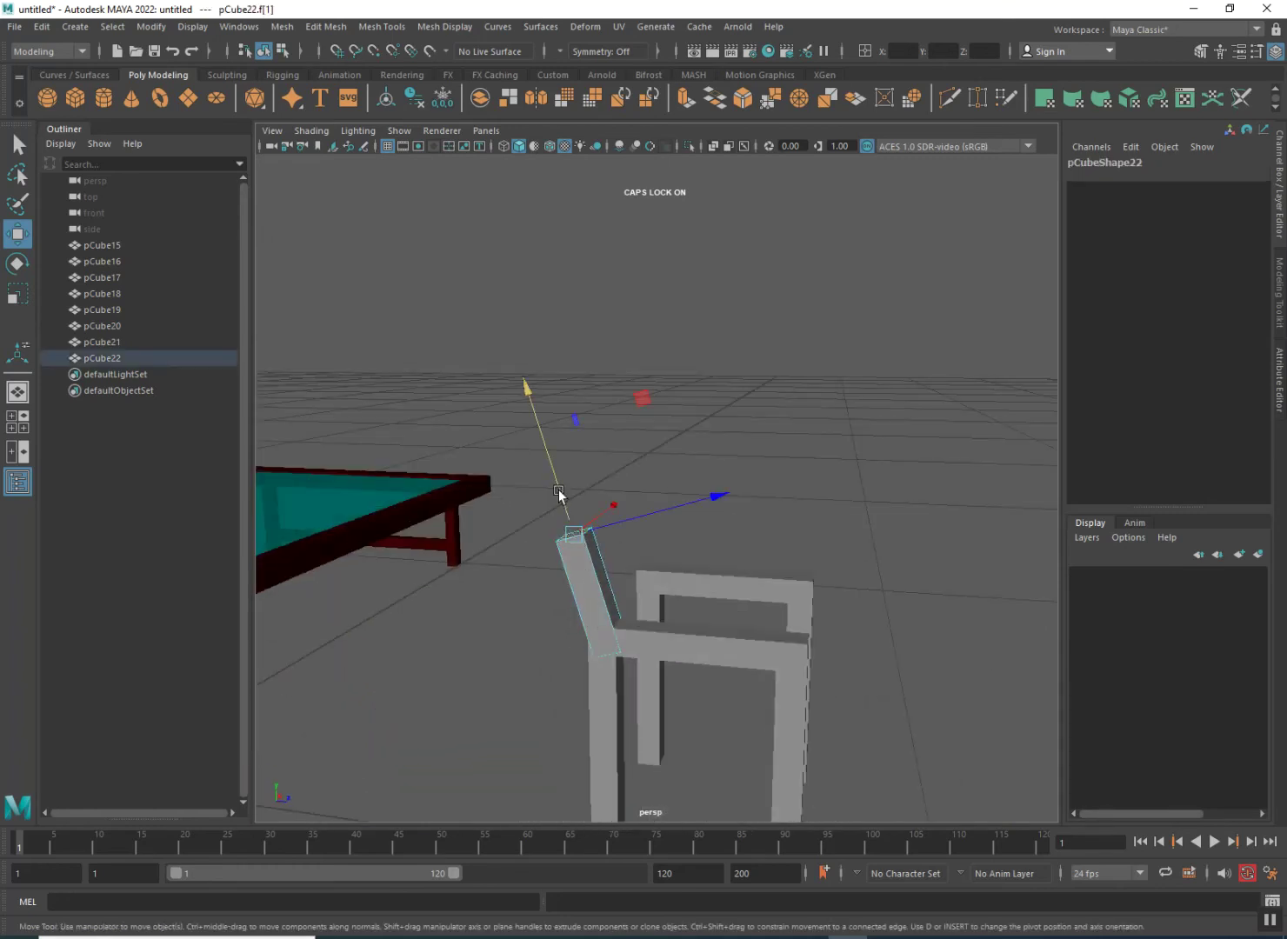
left_click_drag(558, 505, 447, 628, "alt")
left_click_drag(670, 639, 604, 617, "alt")
right_click_drag(592, 462, 650, 443)
left_click_drag(583, 540, 666, 551, "alt")
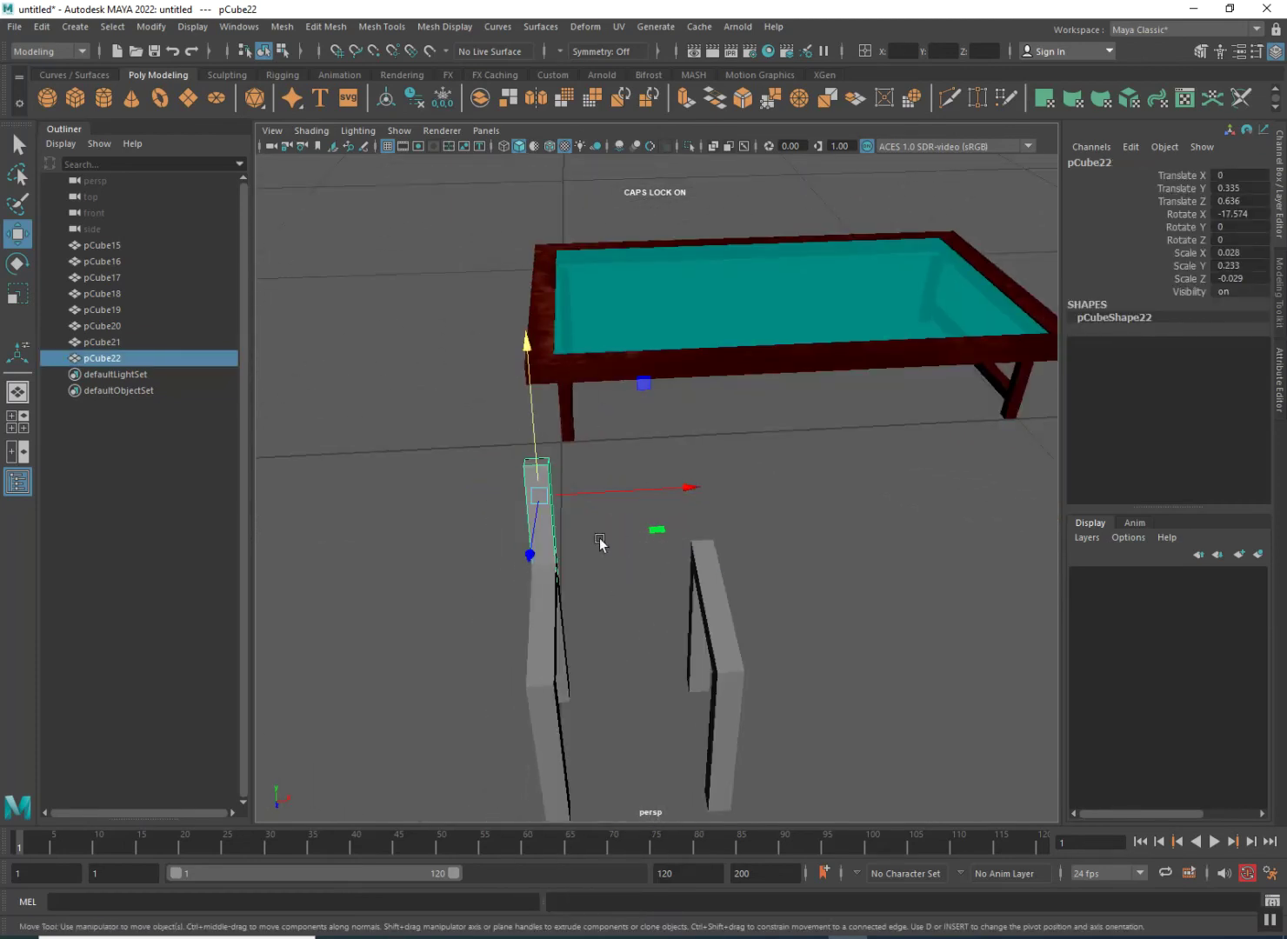
- Duplicate the shortened backrest post sideways onto the rear end of the other beam
left_click_drag(565, 503, 745, 492, "shift")
left_click(782, 633)
mouse_move(782, 632)
left_mouse_down("alt")
mouse_move(687, 633)
mouse_move(668, 605)
left_mouse_up("alt")
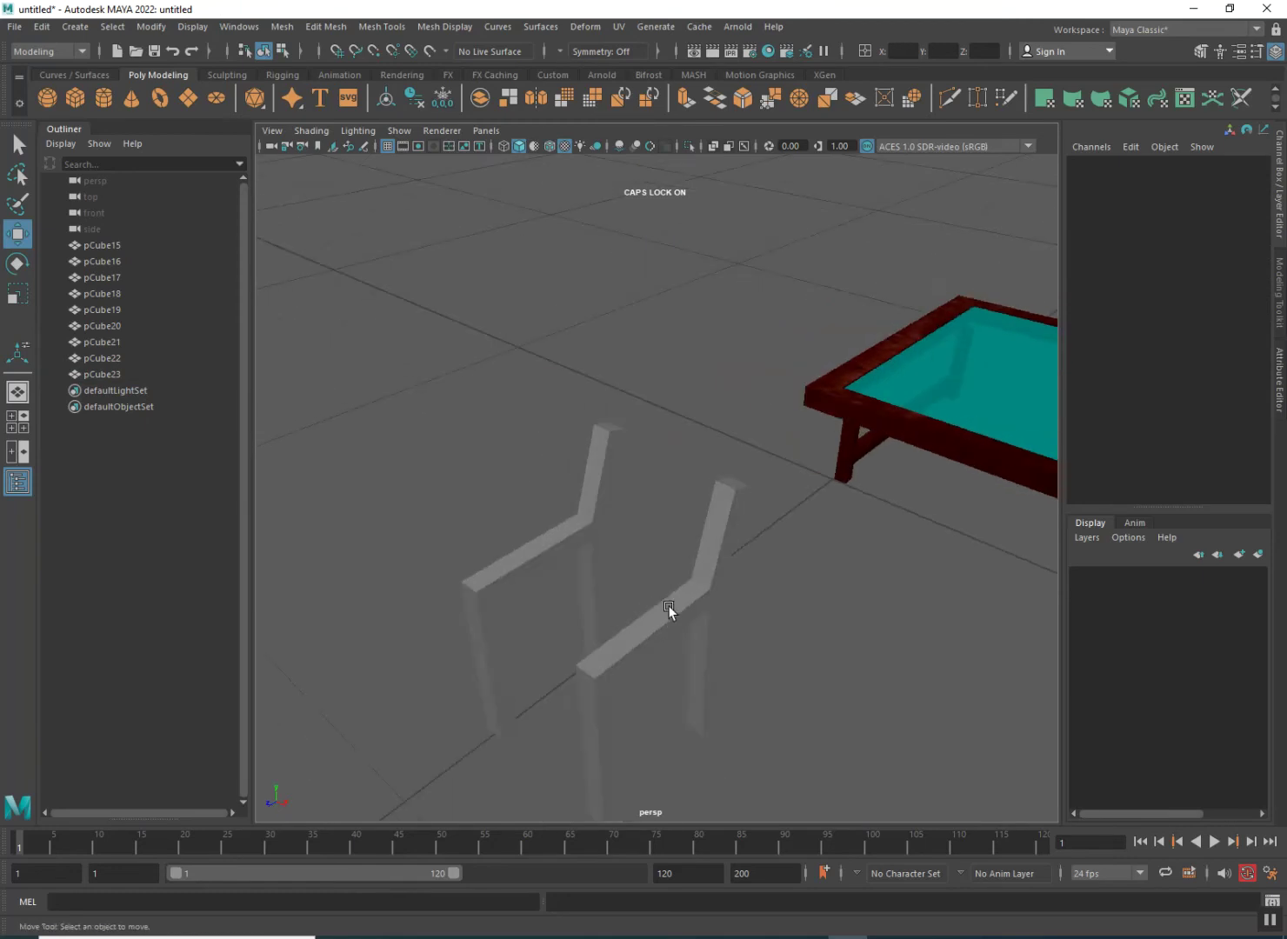
- Duplicate the first backrest post upward along its own axis, to about Translate Y 0.476 and Translate Z 0.591
scroll(669, 605, "up", 5)
scroll(766, 527, "down", 4)
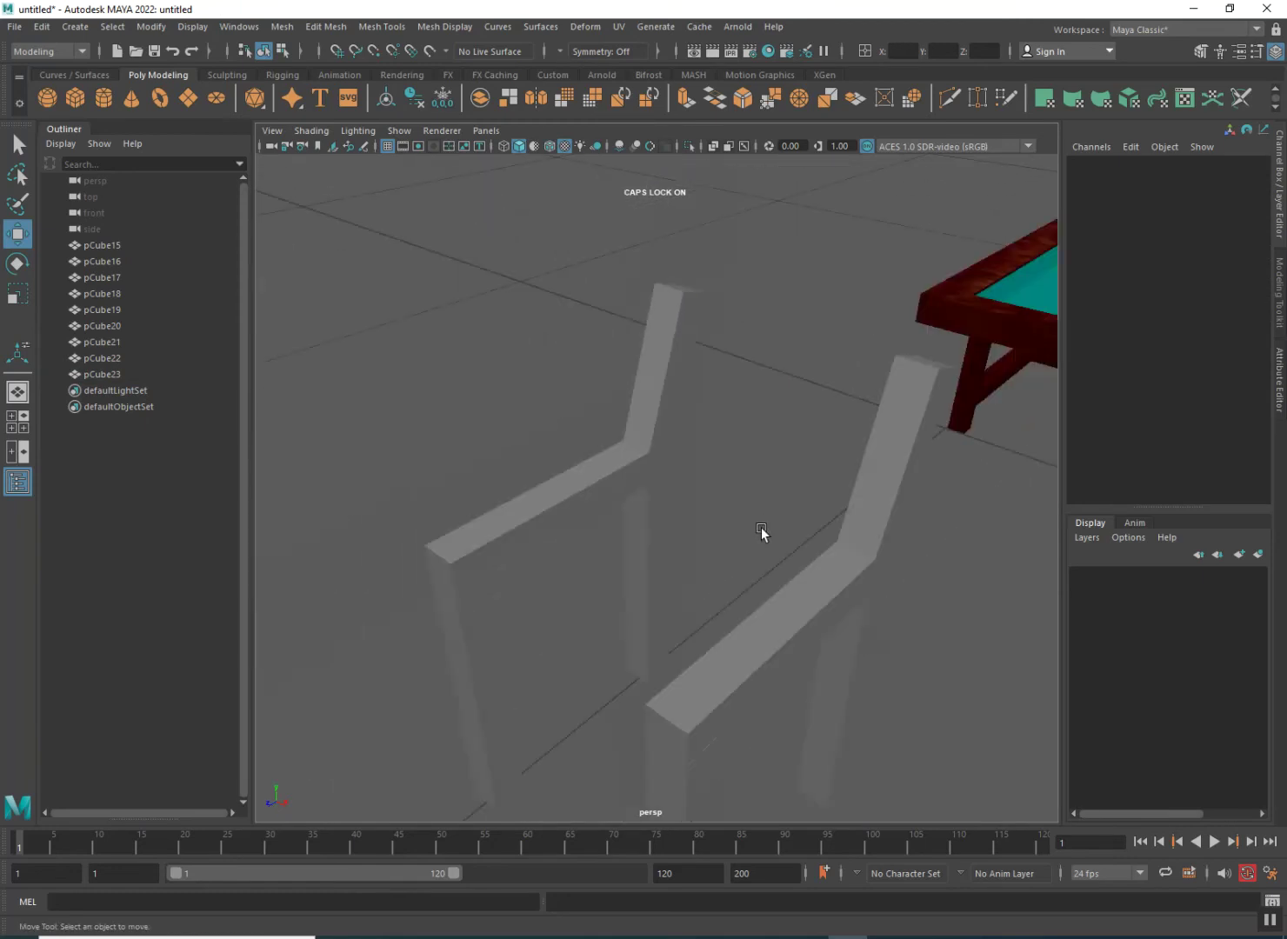
left_click_drag(712, 543, 545, 608, "alt")
scroll(774, 601, "down", 3)
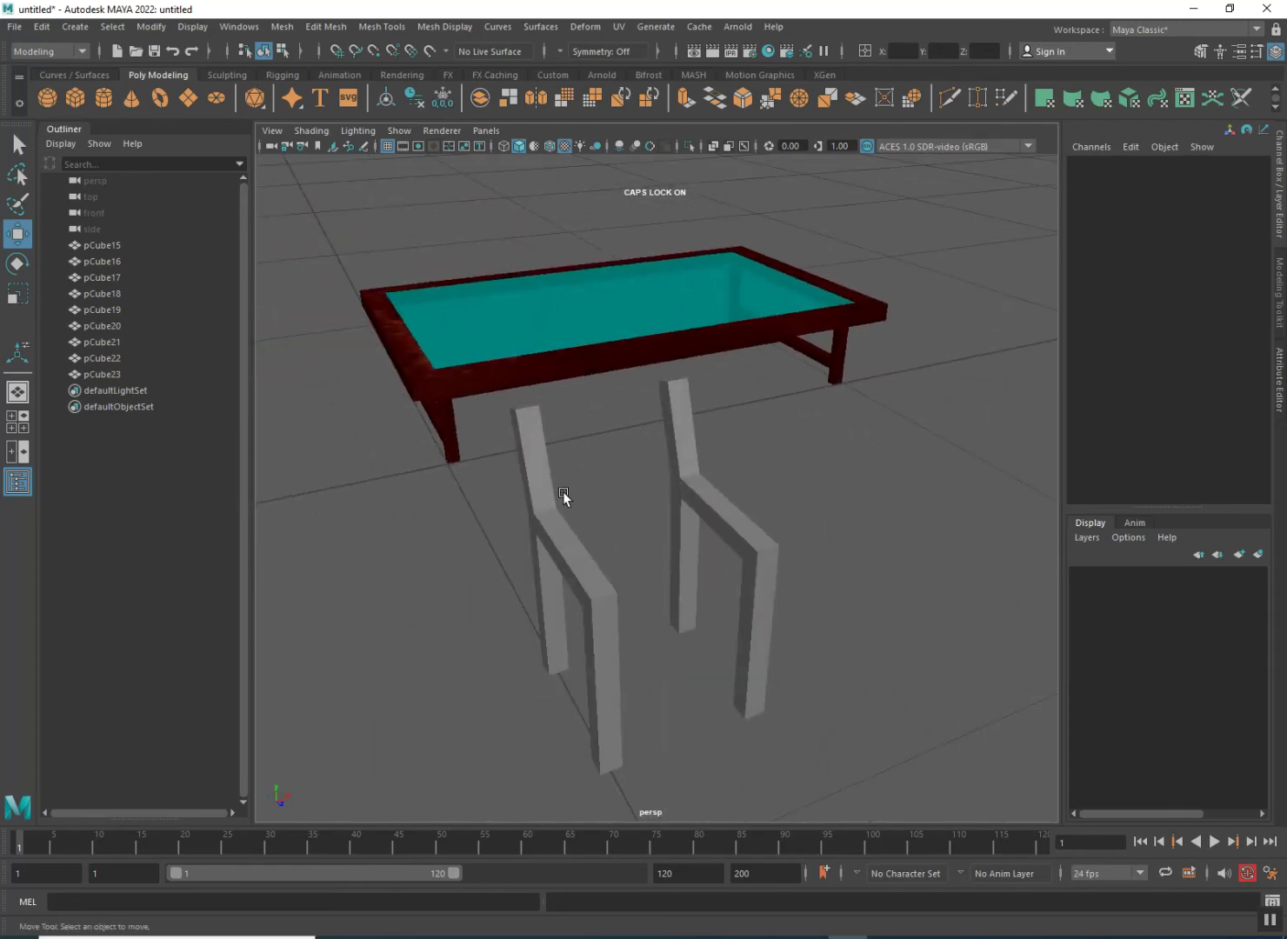
left_click(545, 470)
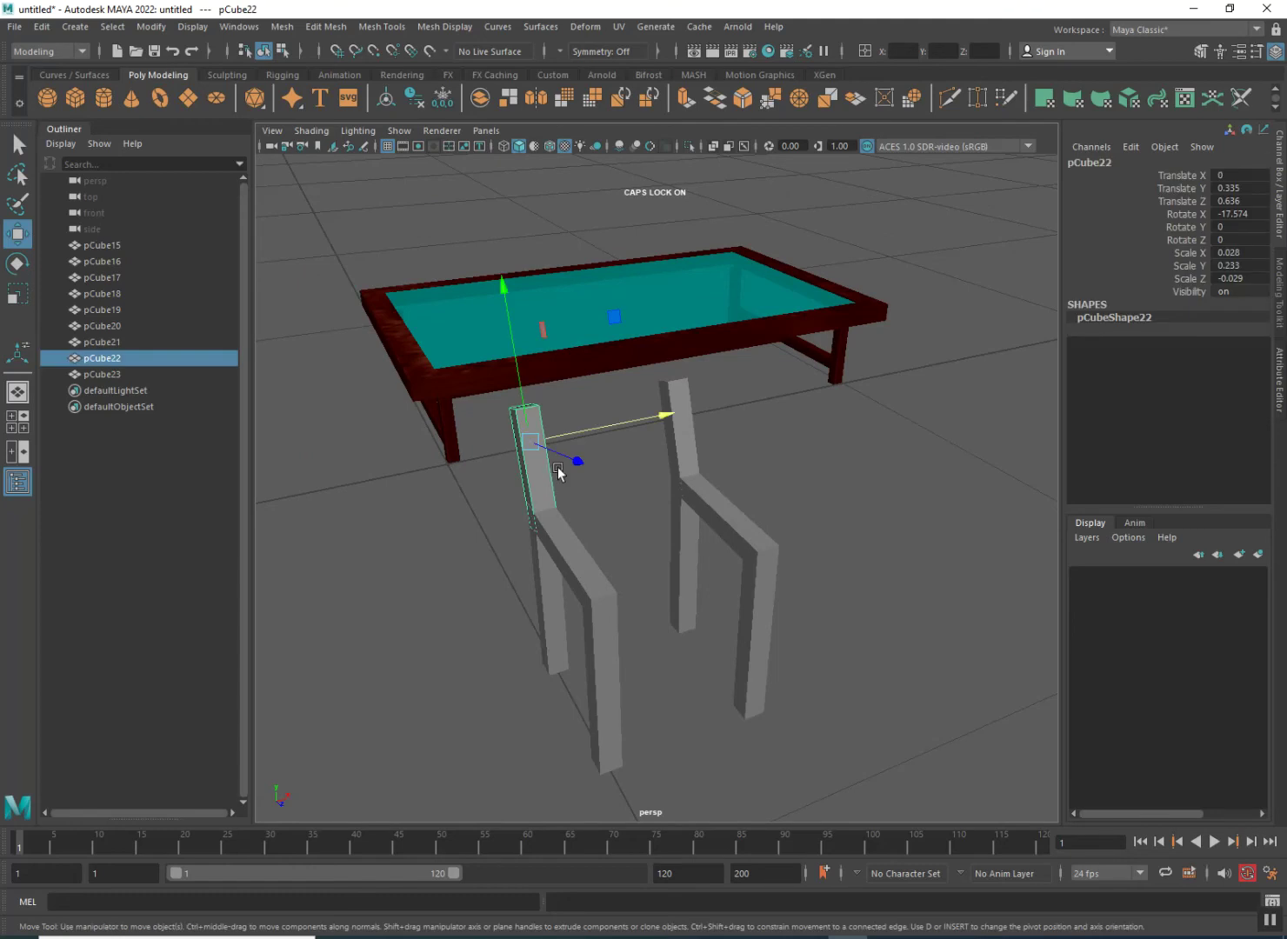
left_click(686, 427)
left_click(530, 456)
left_click_drag(653, 492, 712, 527, "alt")
scroll(680, 538, "up", 5)
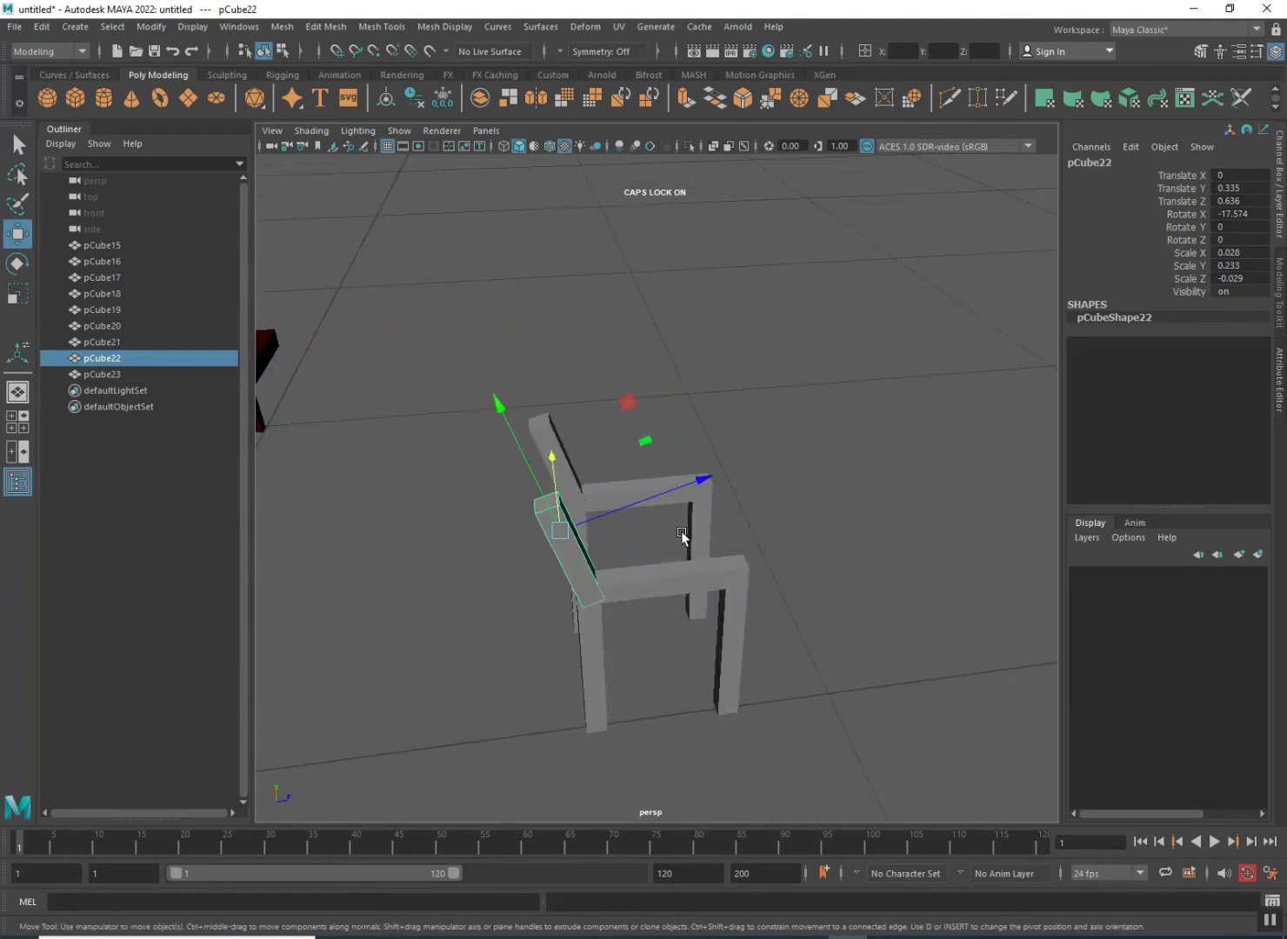
left_click_drag(762, 592, 545, 607, "alt")
left_click_drag(554, 365, 571, 216, "shift")
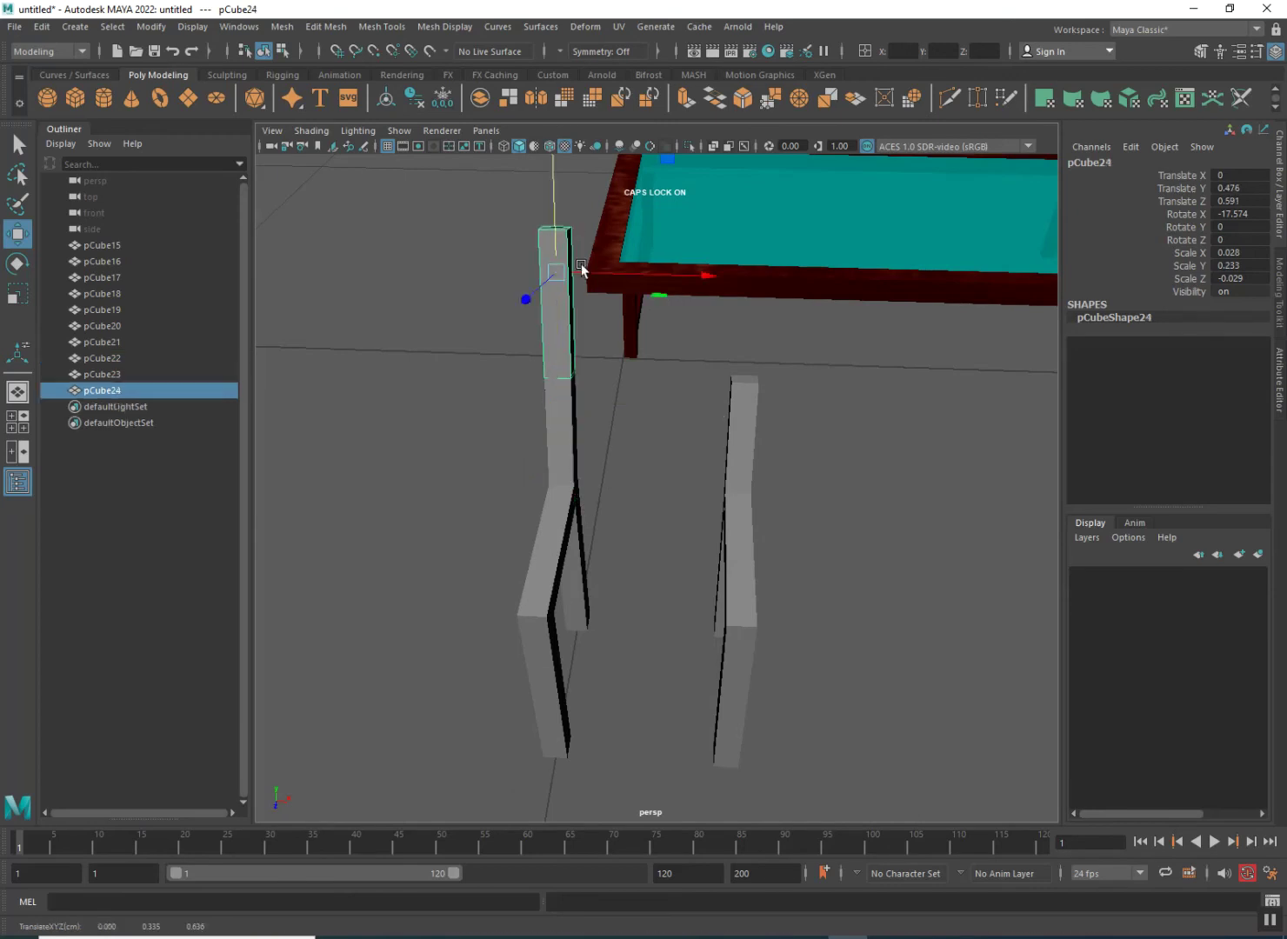
- Try to turn the duplicated upper post crosswise by freehand rotations, with Rotate X set to 0
key("e")
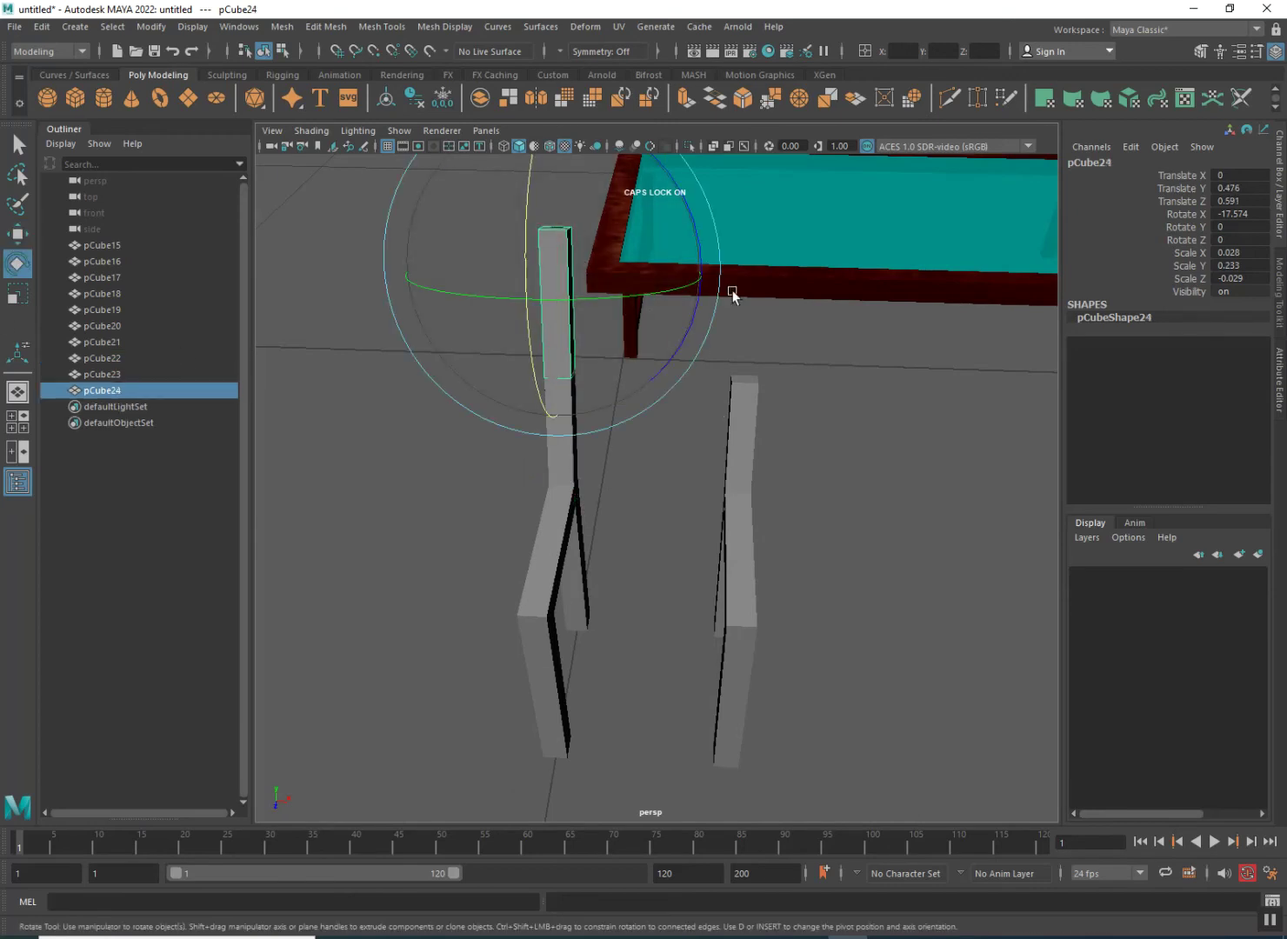
left_click_drag(772, 340, 596, 356, "alt")
left_click_drag(879, 261, 826, 435)
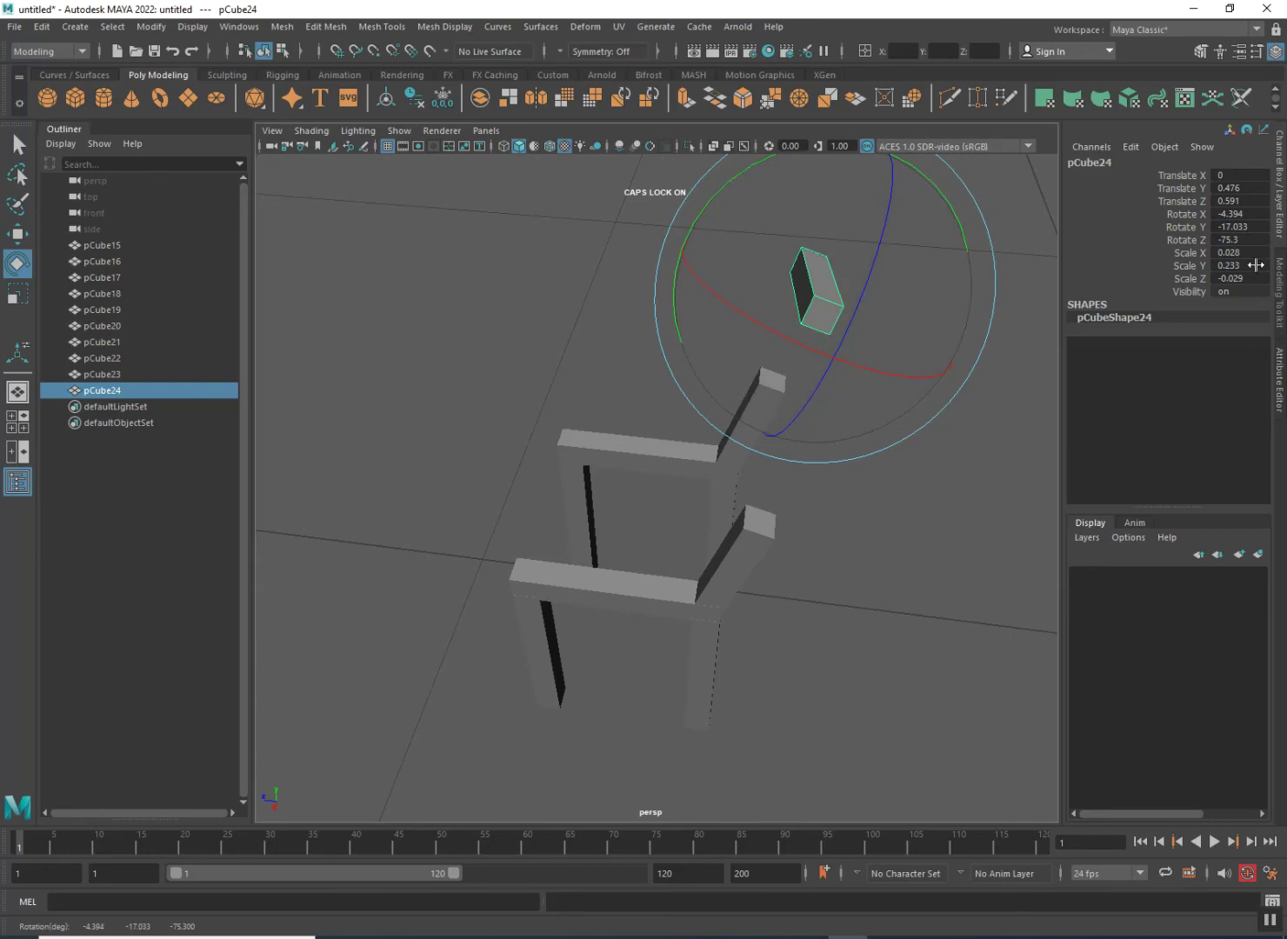
mouse_move(873, 255)
left_mouse_down()
mouse_move(884, 240)
mouse_move(862, 305)
mouse_move(889, 269)
left_mouse_up()
double_click(1249, 214)
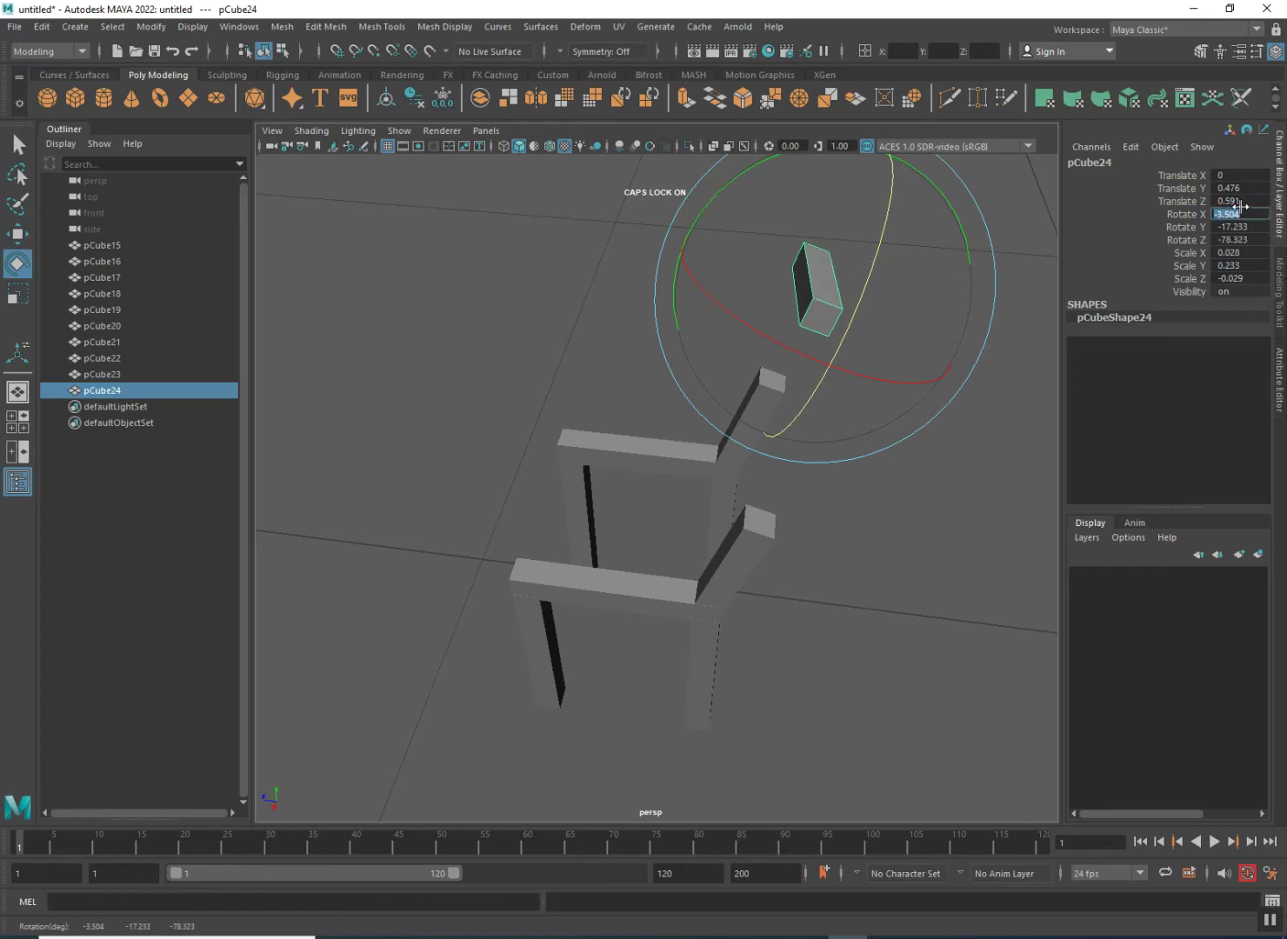
type("0")
key("Return")
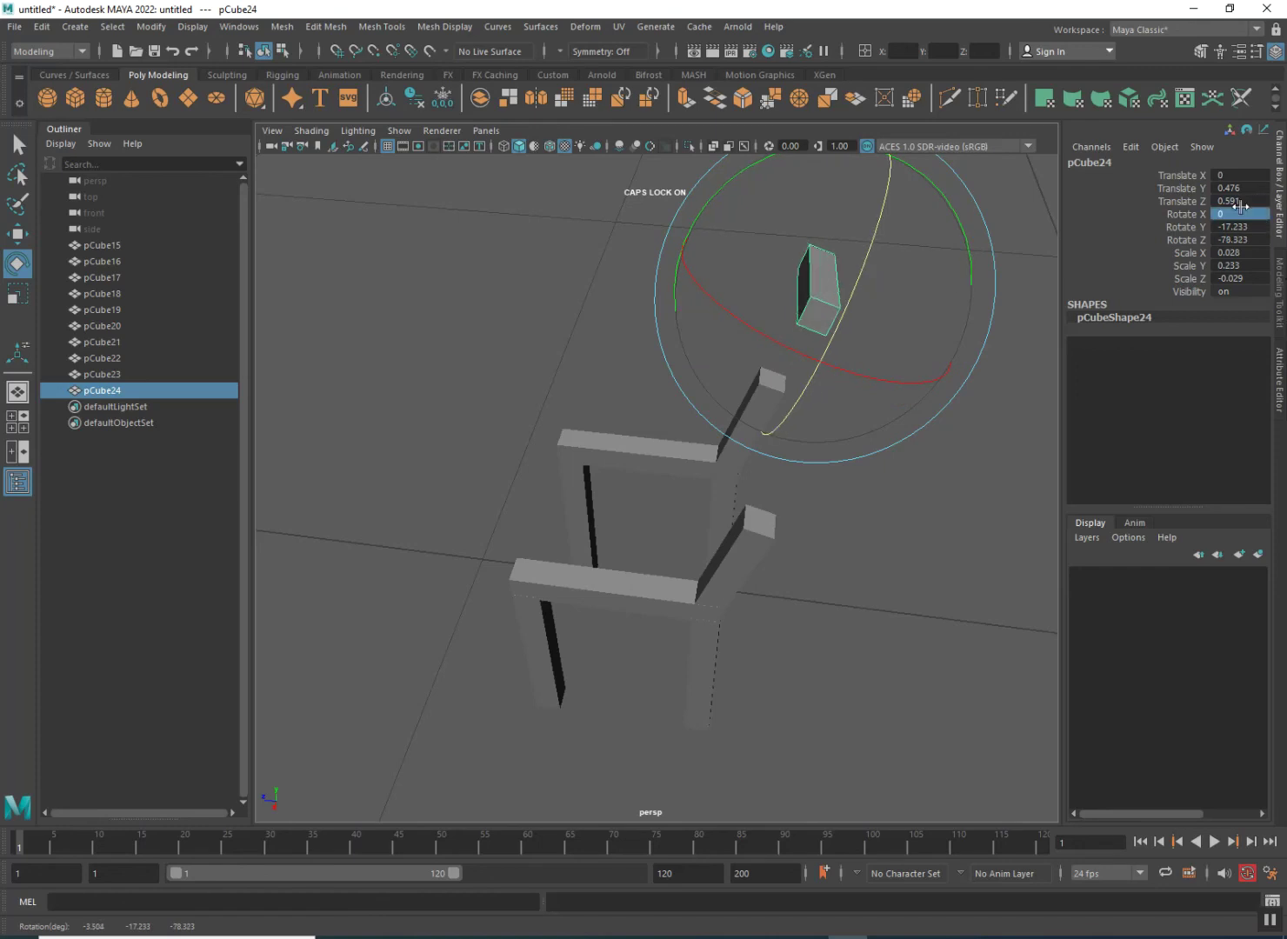
left_click_drag(589, 451, 834, 448, "alt")
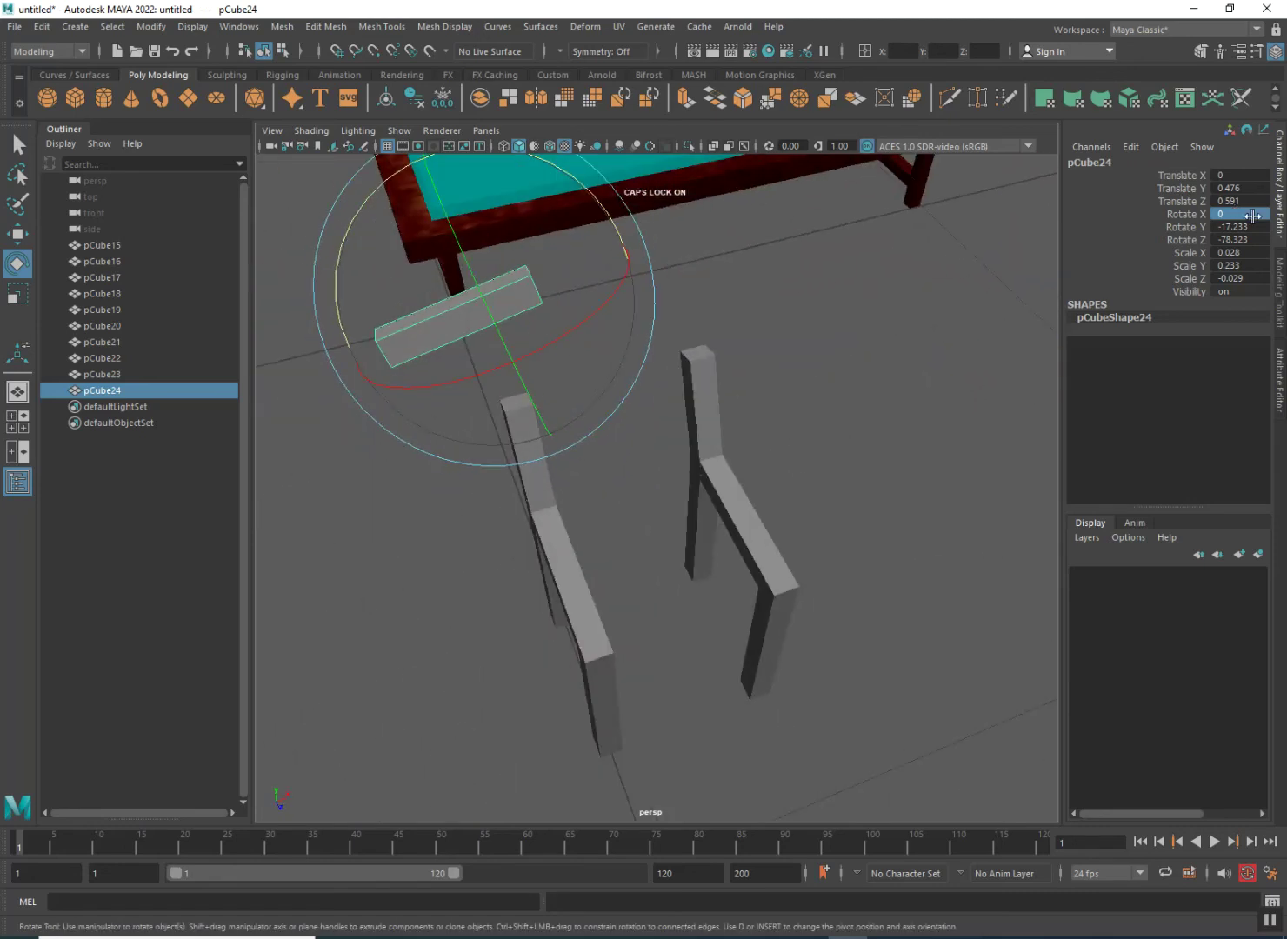
left_click_drag(607, 215, 624, 245)
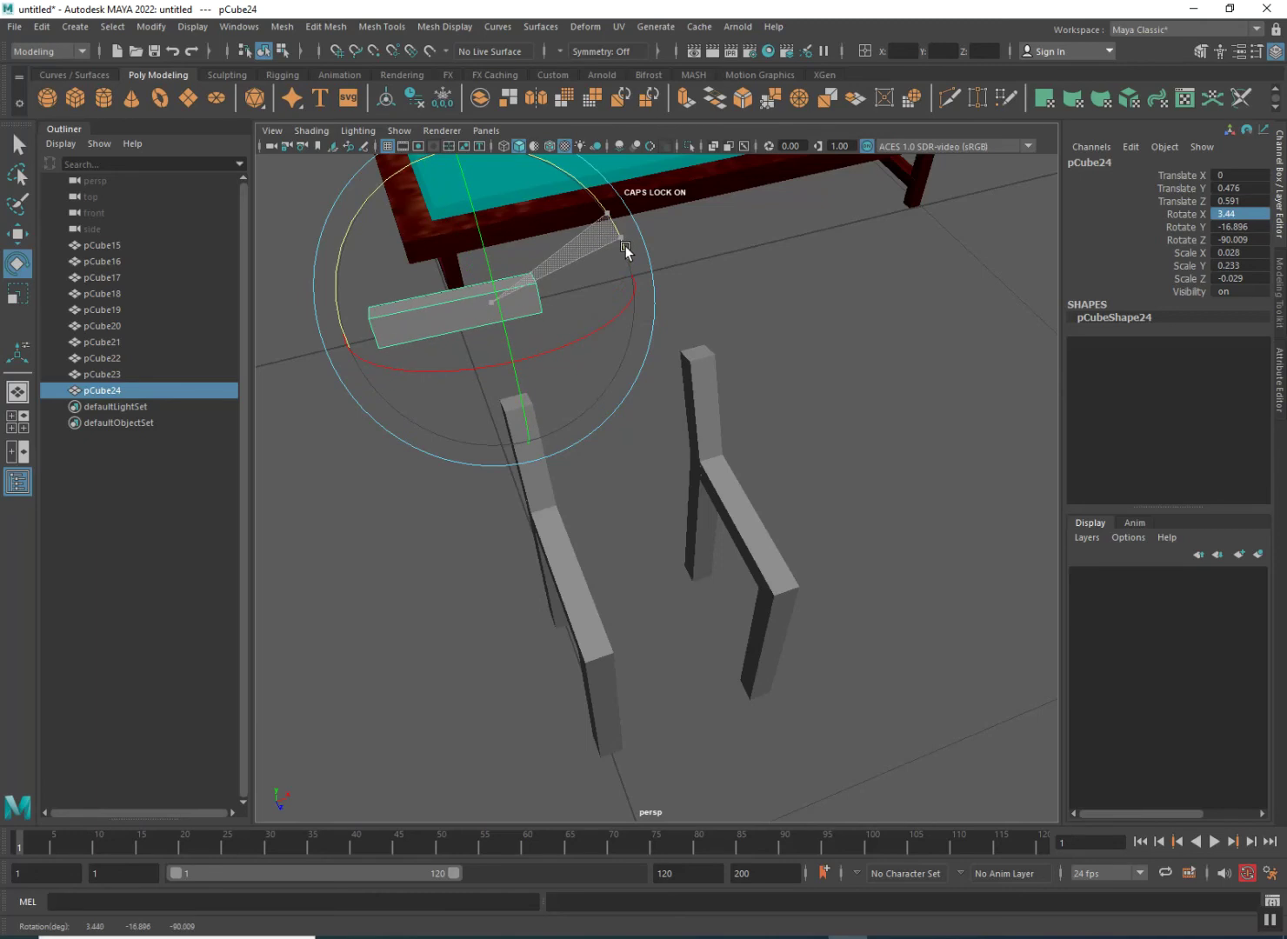
left_click_drag(624, 245, 627, 255)
- Undo the rotations of the duplicated post, back to its original tilt in line with the backrest post
key("ctrl+z")
key("ctrl+z")
key("ctrl+z")
key("ctrl+z")
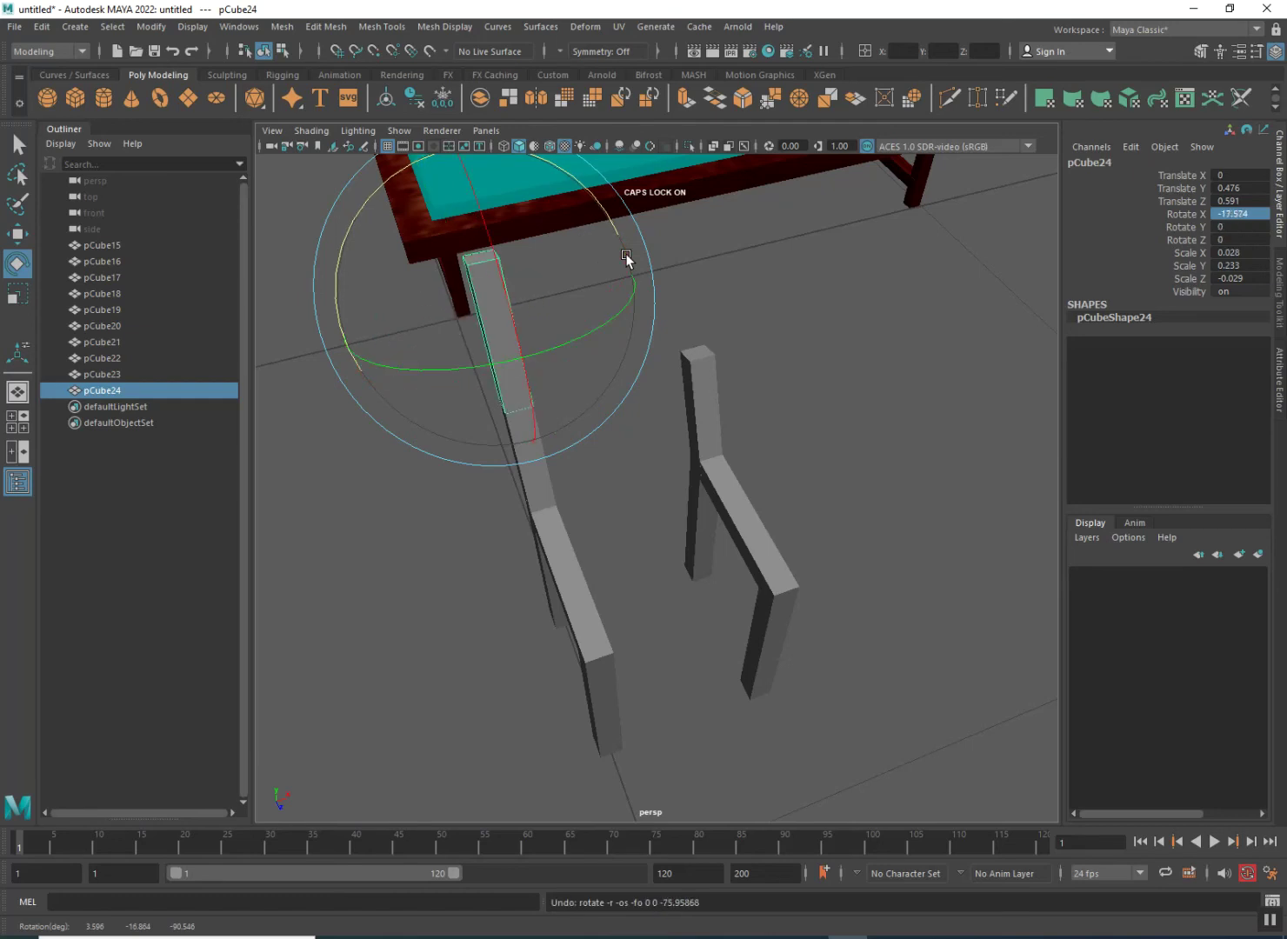
- Rotate the duplicated post crosswise to about Rotate X -5.302 and Rotate Y -16.623, and set Rotate Z to -90
left_click_drag(615, 226, 738, 456)
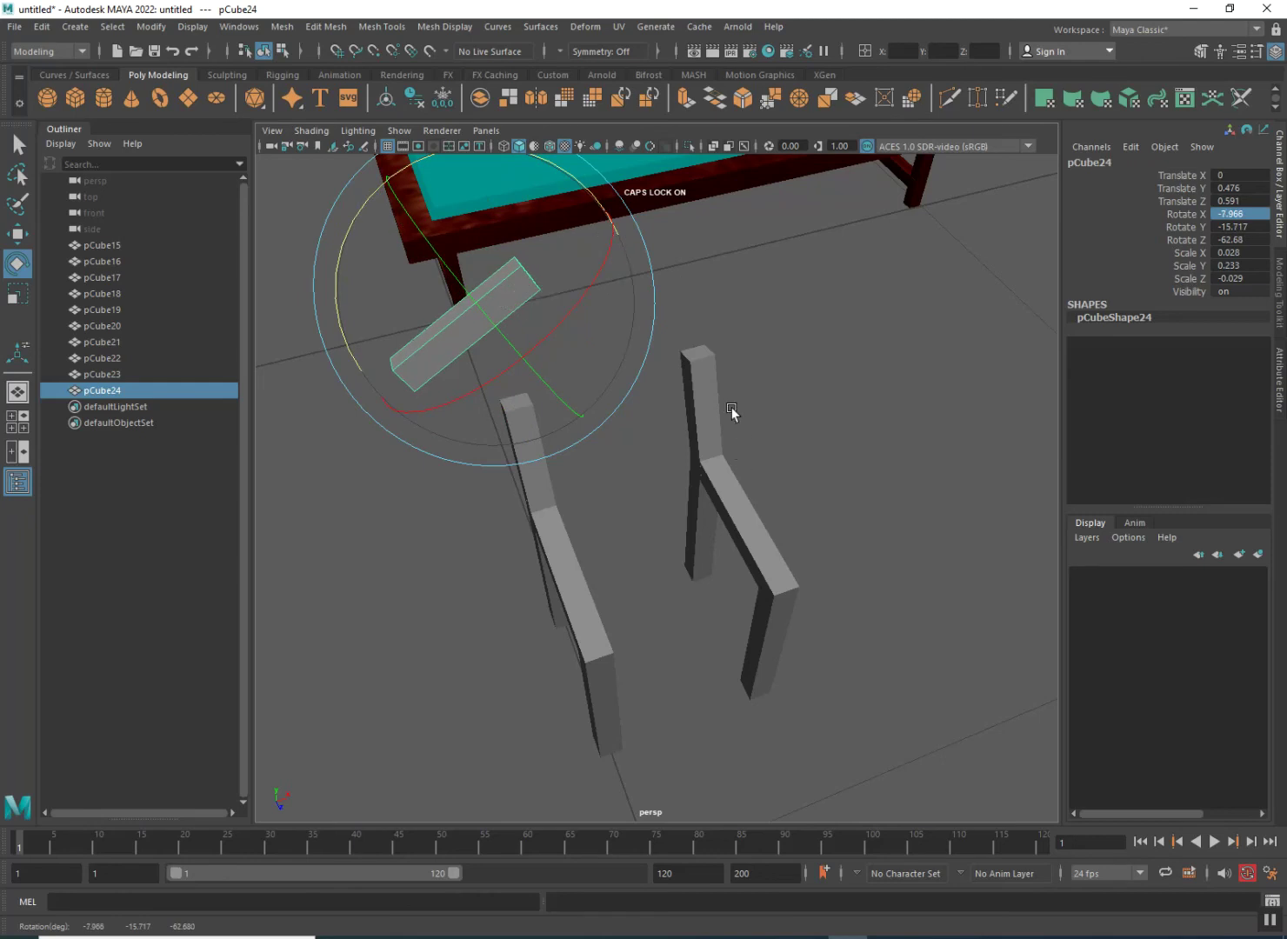
left_click_drag(841, 425, 589, 426, "alt")
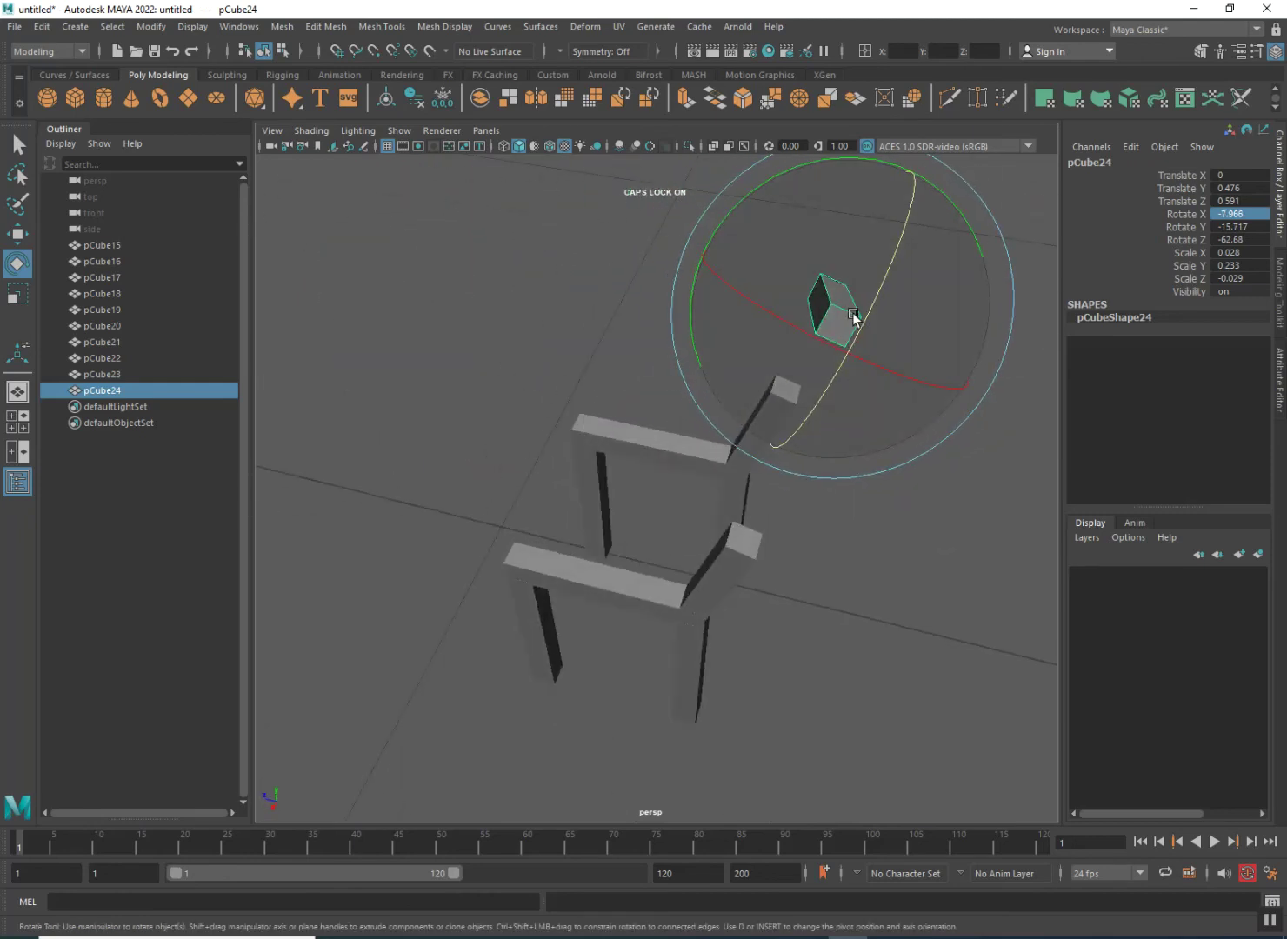
mouse_move(865, 319)
left_mouse_down()
mouse_move(836, 353)
mouse_move(851, 347)
left_mouse_up()
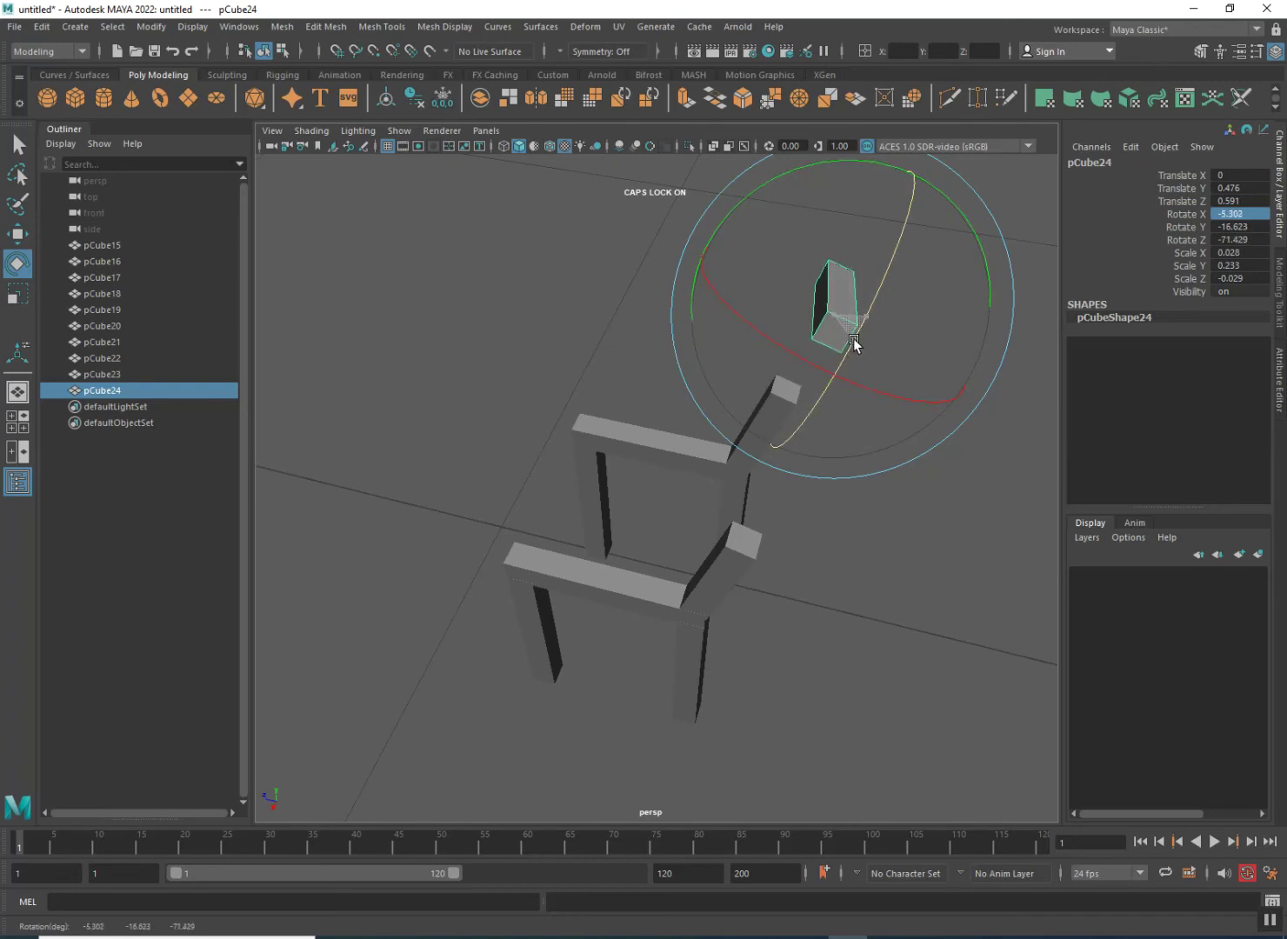
left_click_drag(877, 305, 709, 373, "alt")
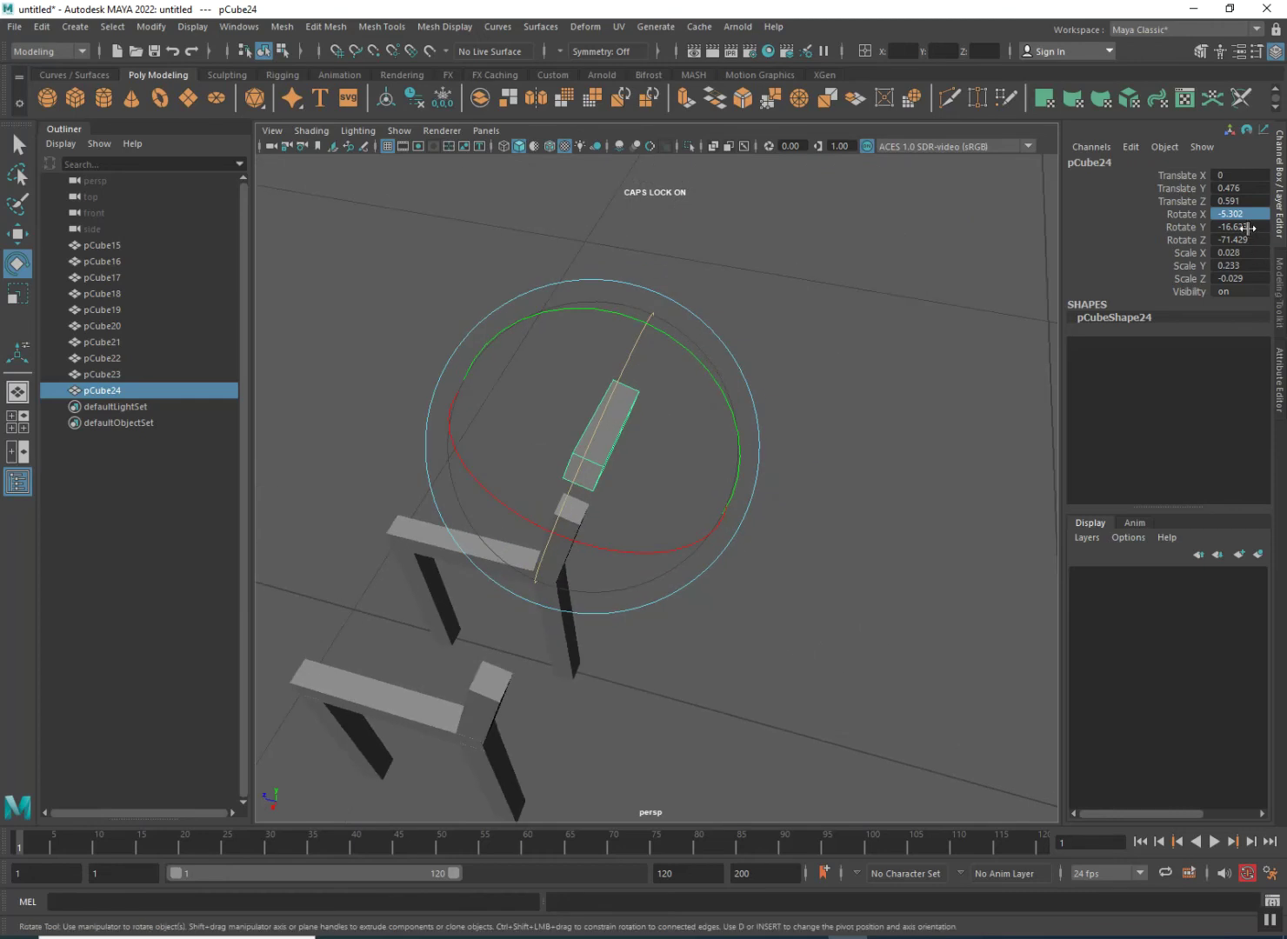
double_click(1249, 229)
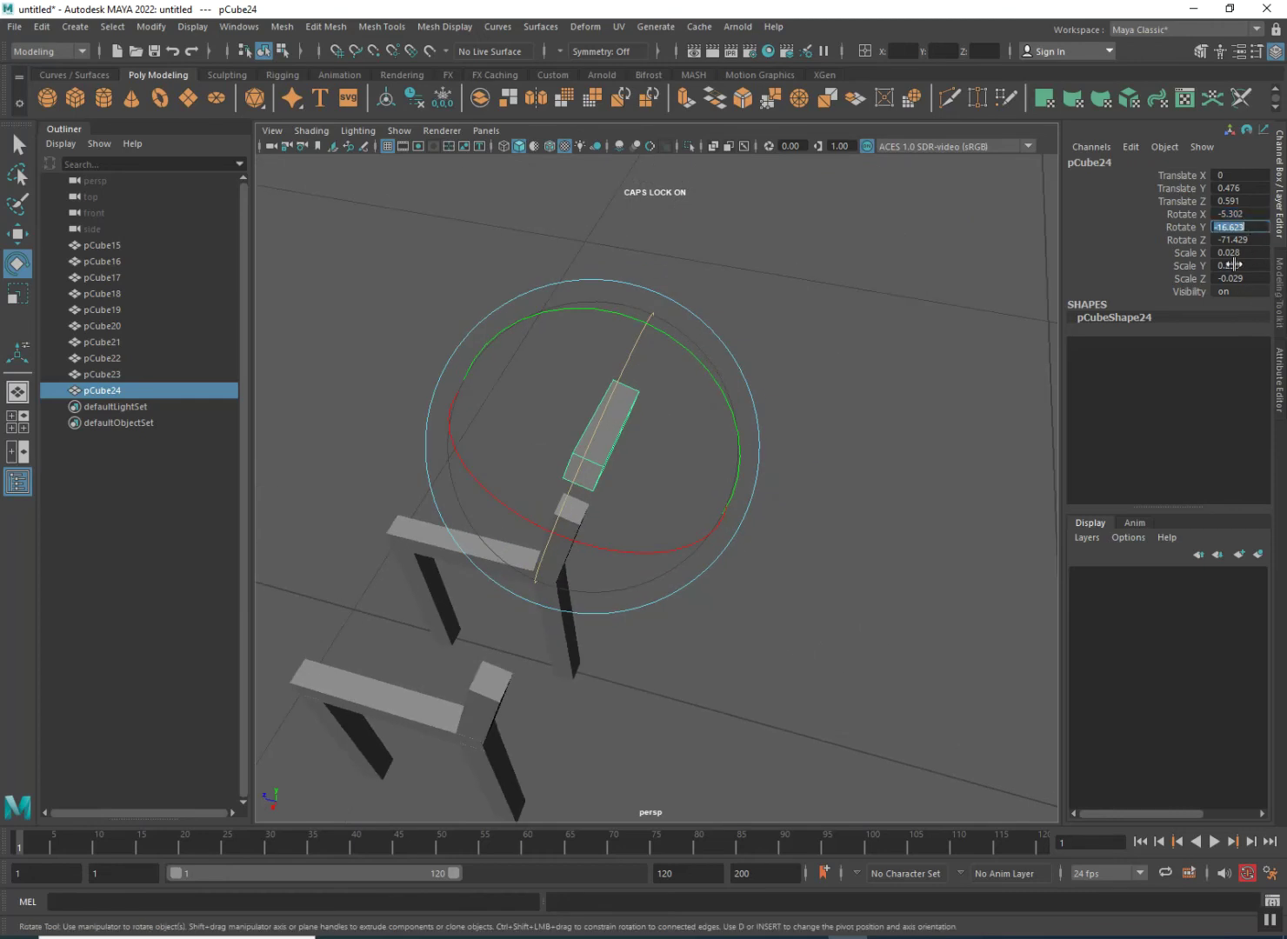
double_click(1235, 239)
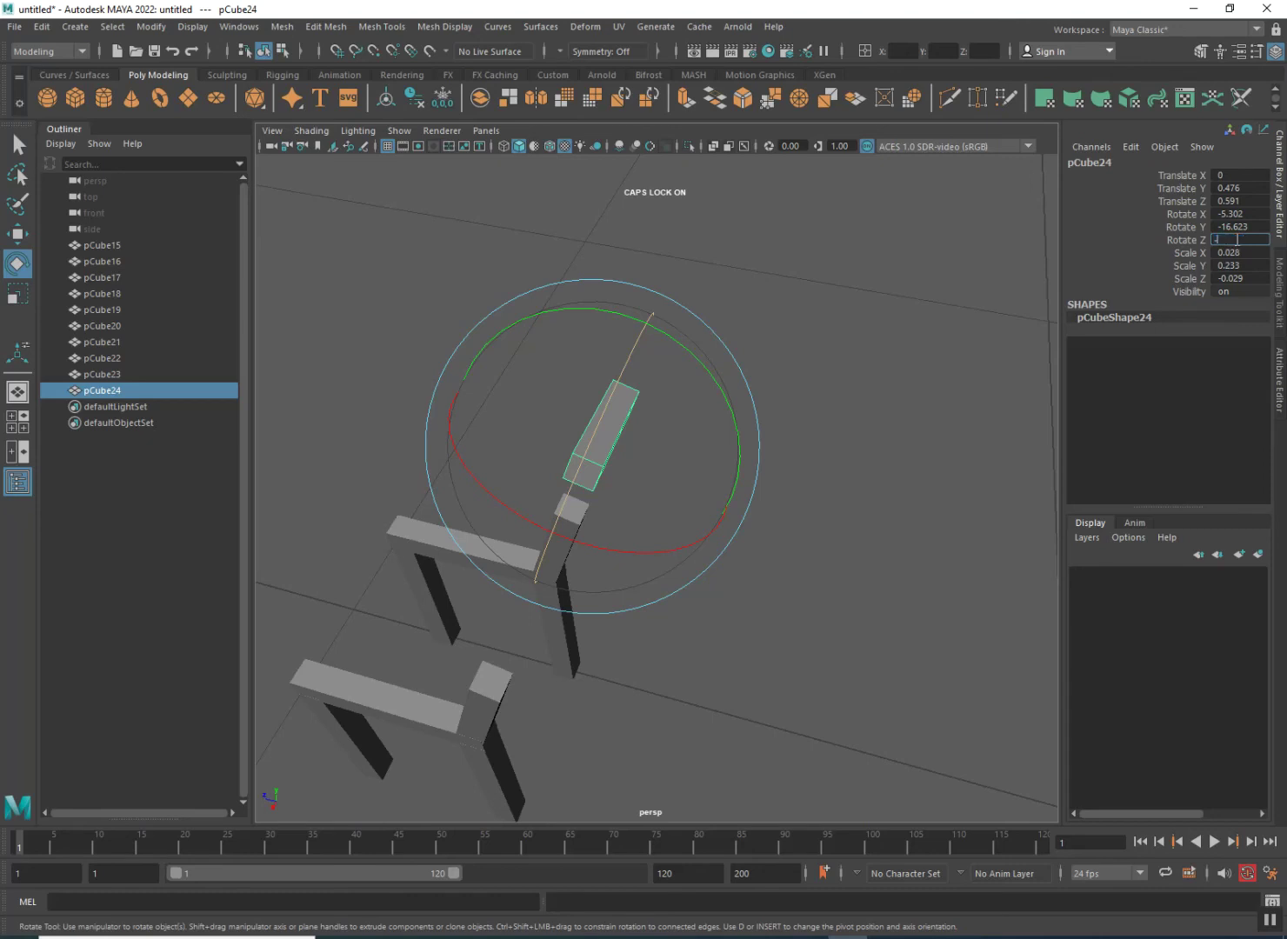
type("-90")
key("Return")
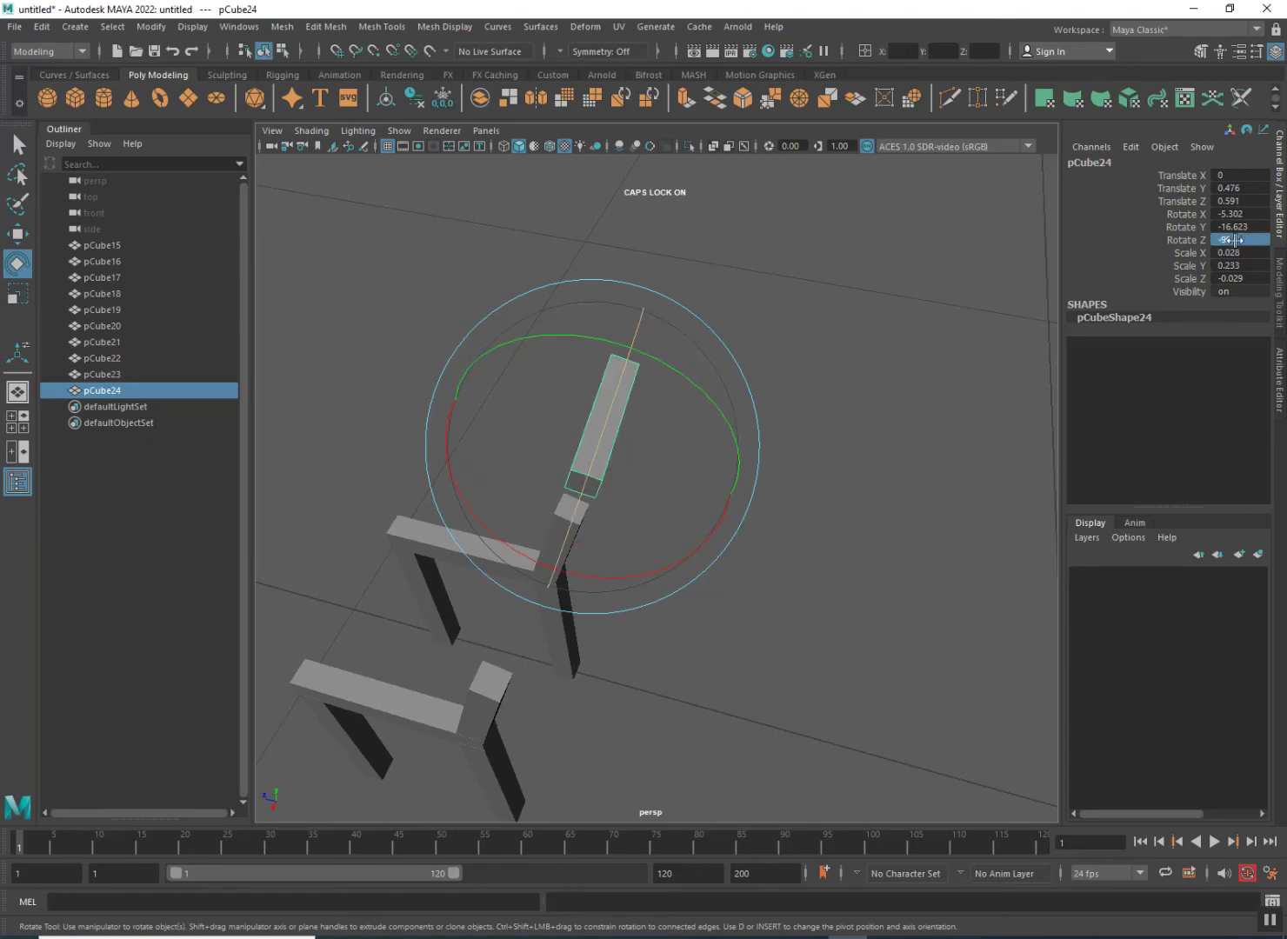
- Move the crosspiece onto the top of the first backrest post, at about Translate X 0.091, Y 0.386 and Z 0.609
left_click_drag(415, 575, 628, 539, "alt")
left_click(23, 238)
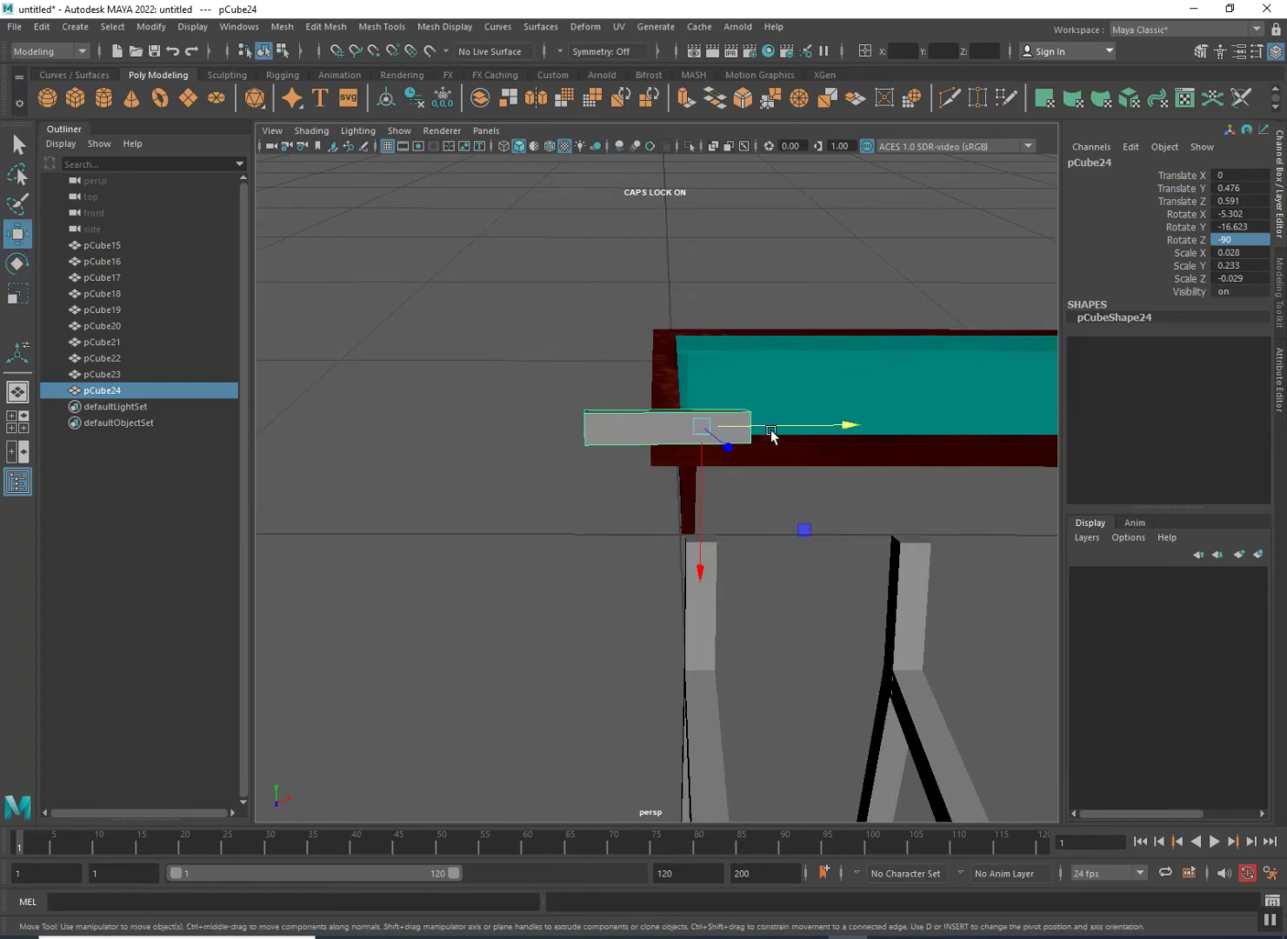
left_click_drag(701, 455, 828, 517)
scroll(772, 550, "up", 4)
scroll(774, 550, "down", 1)
scroll(772, 549, "down", 6)
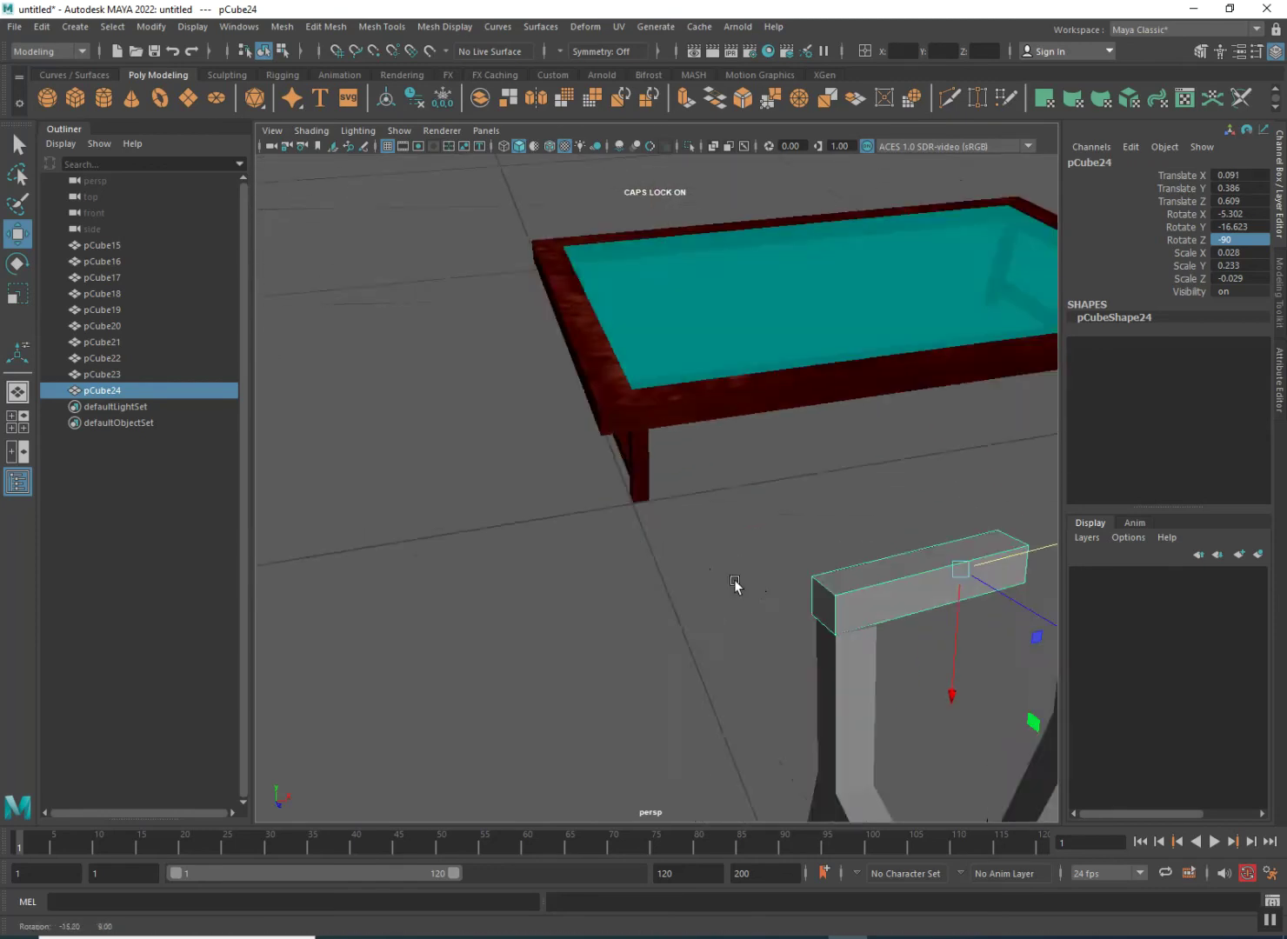
- Nudge the crosspiece along its length to align its end with the post's outer side, at about Translate X 0.092
scroll(762, 582, "up", 3)
scroll(661, 557, "up", 3)
mouse_move(637, 570)
left_mouse_down("alt")
mouse_move(686, 589)
mouse_move(655, 573)
left_mouse_up("alt")
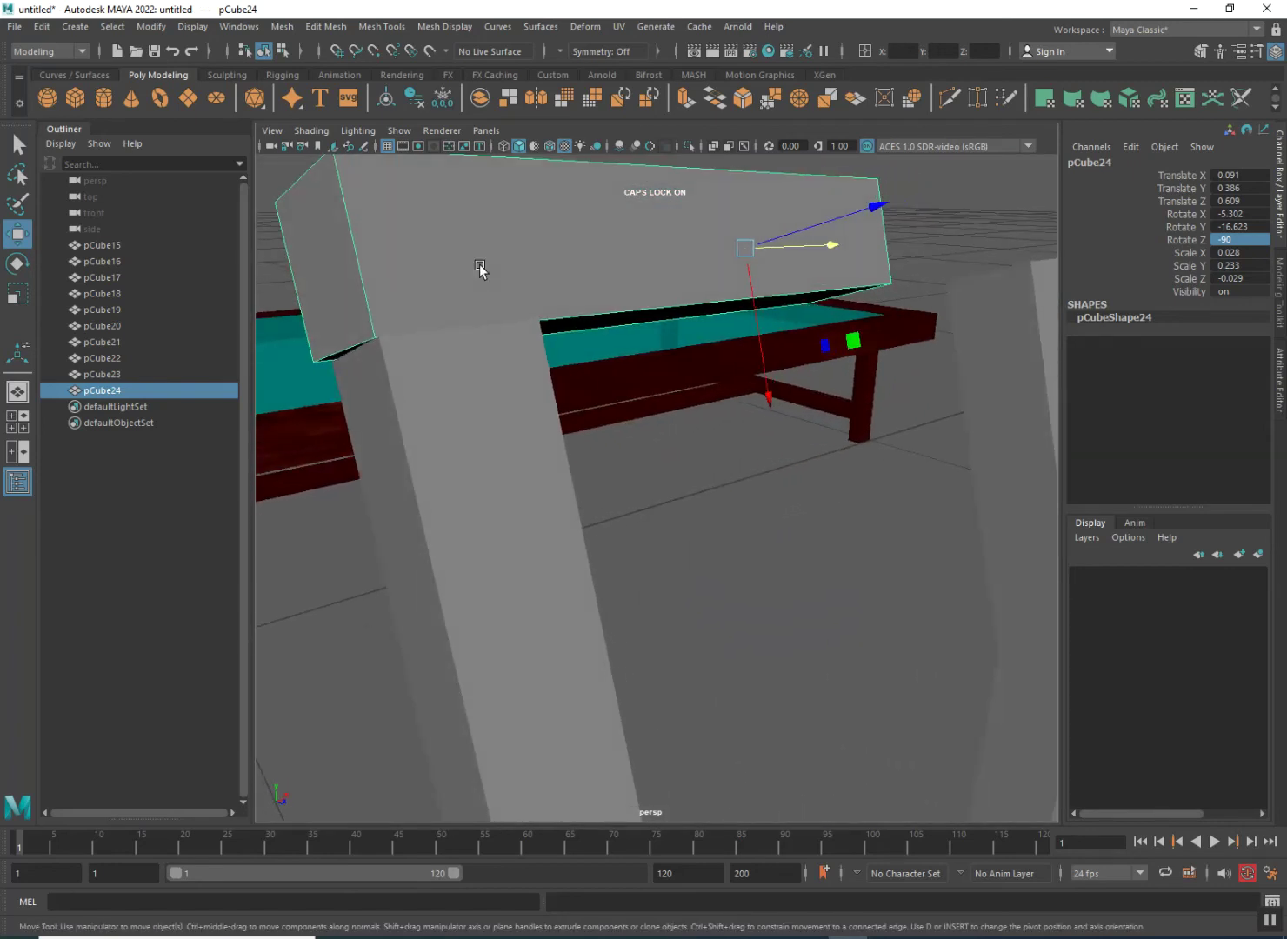
key("bracketleft")
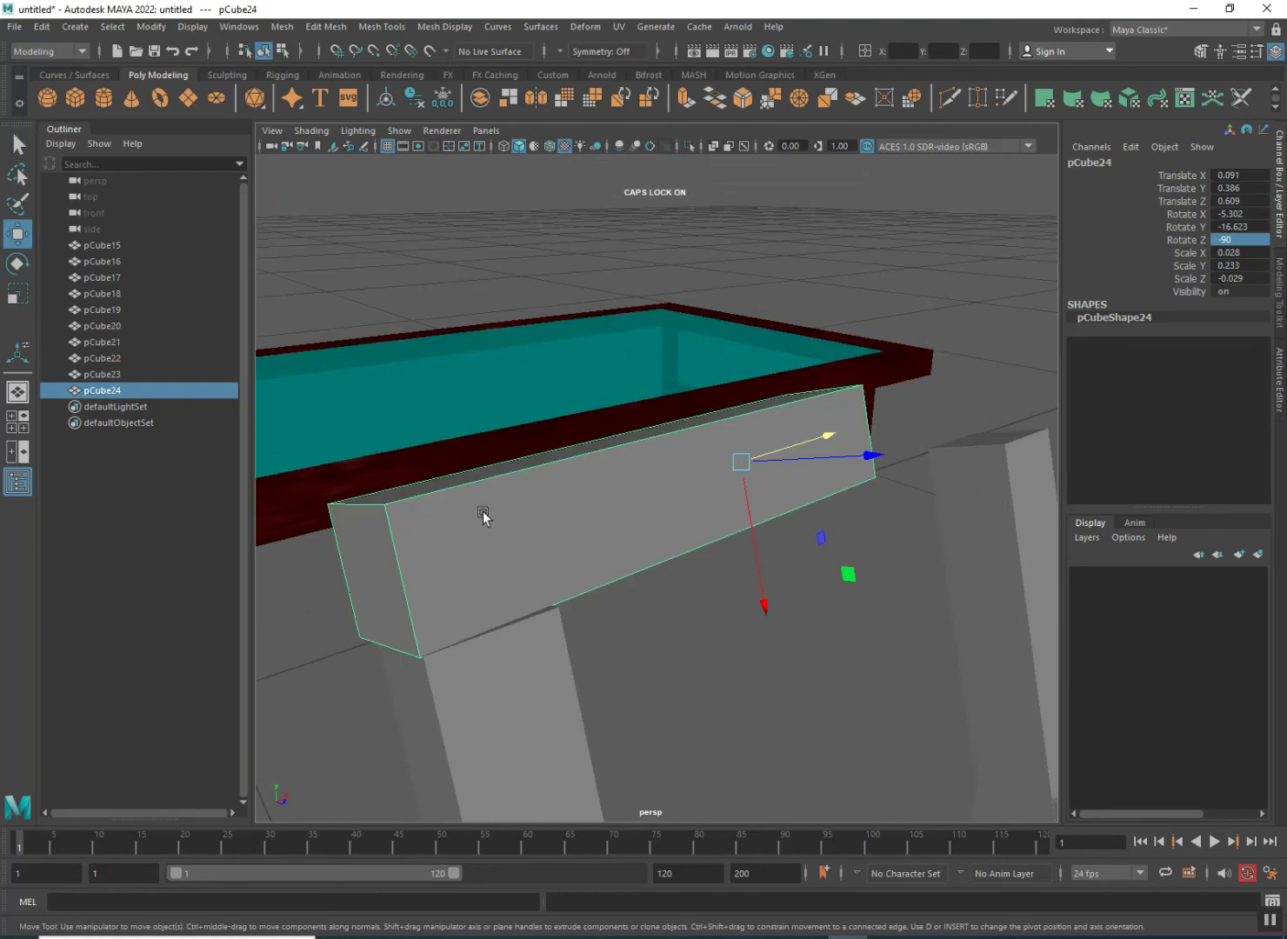
key("bracketleft")
key("bracketright")
middle_click_drag(525, 551, 602, 490, "alt")
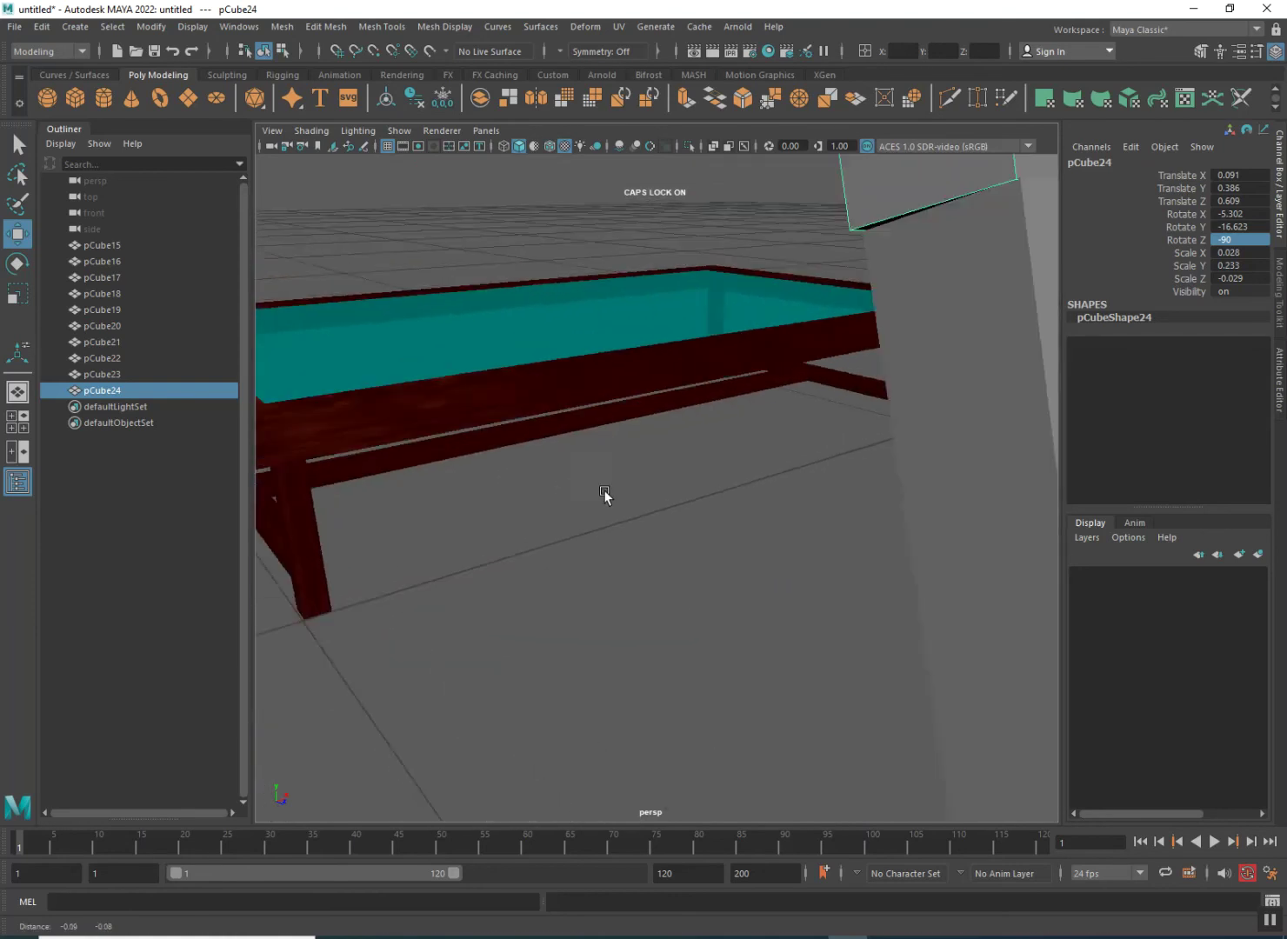
key("bracketleft")
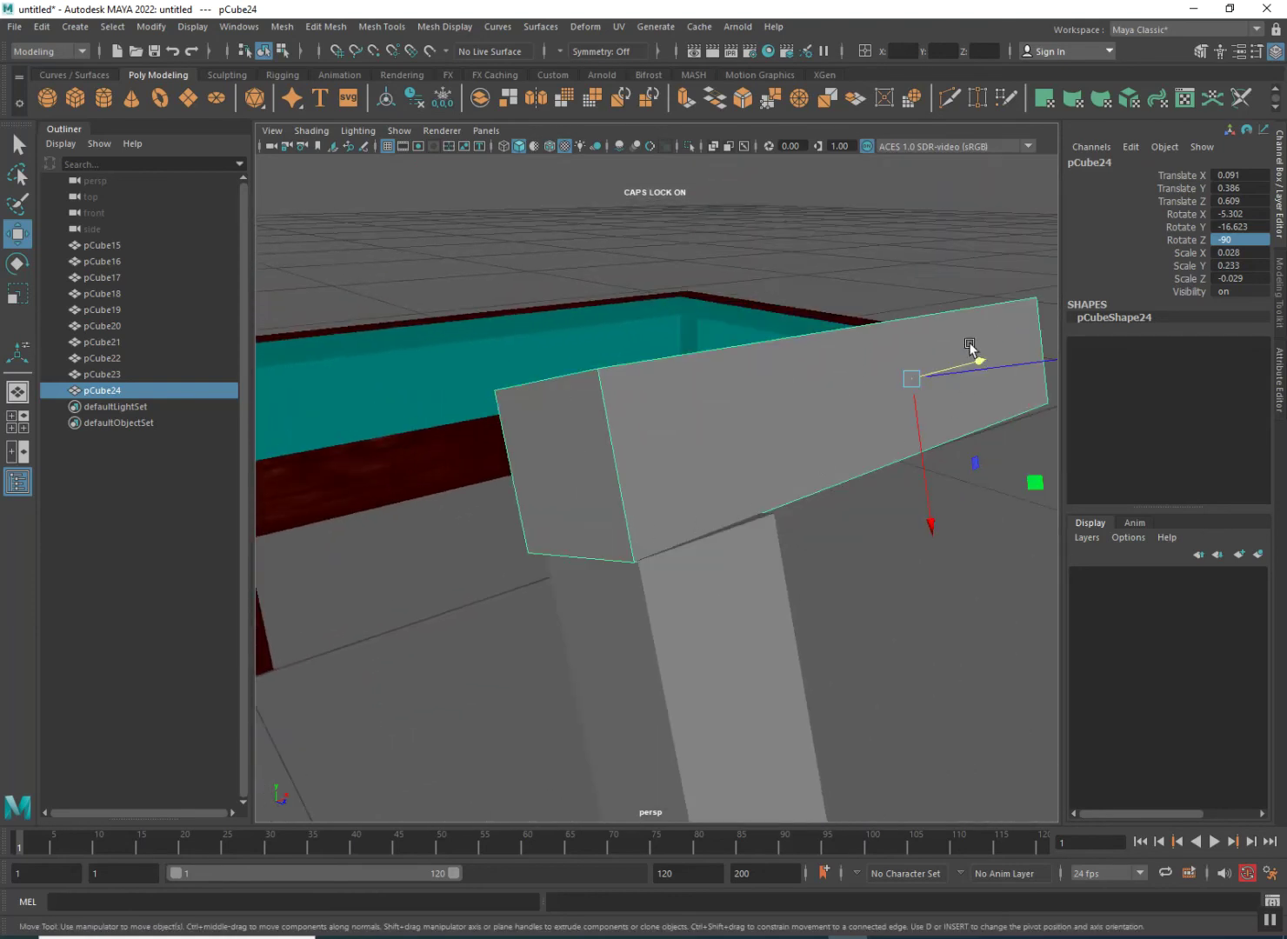
mouse_move(968, 357)
left_mouse_down()
mouse_move(979, 363)
mouse_move(959, 364)
left_mouse_up()
key("bracketleft")
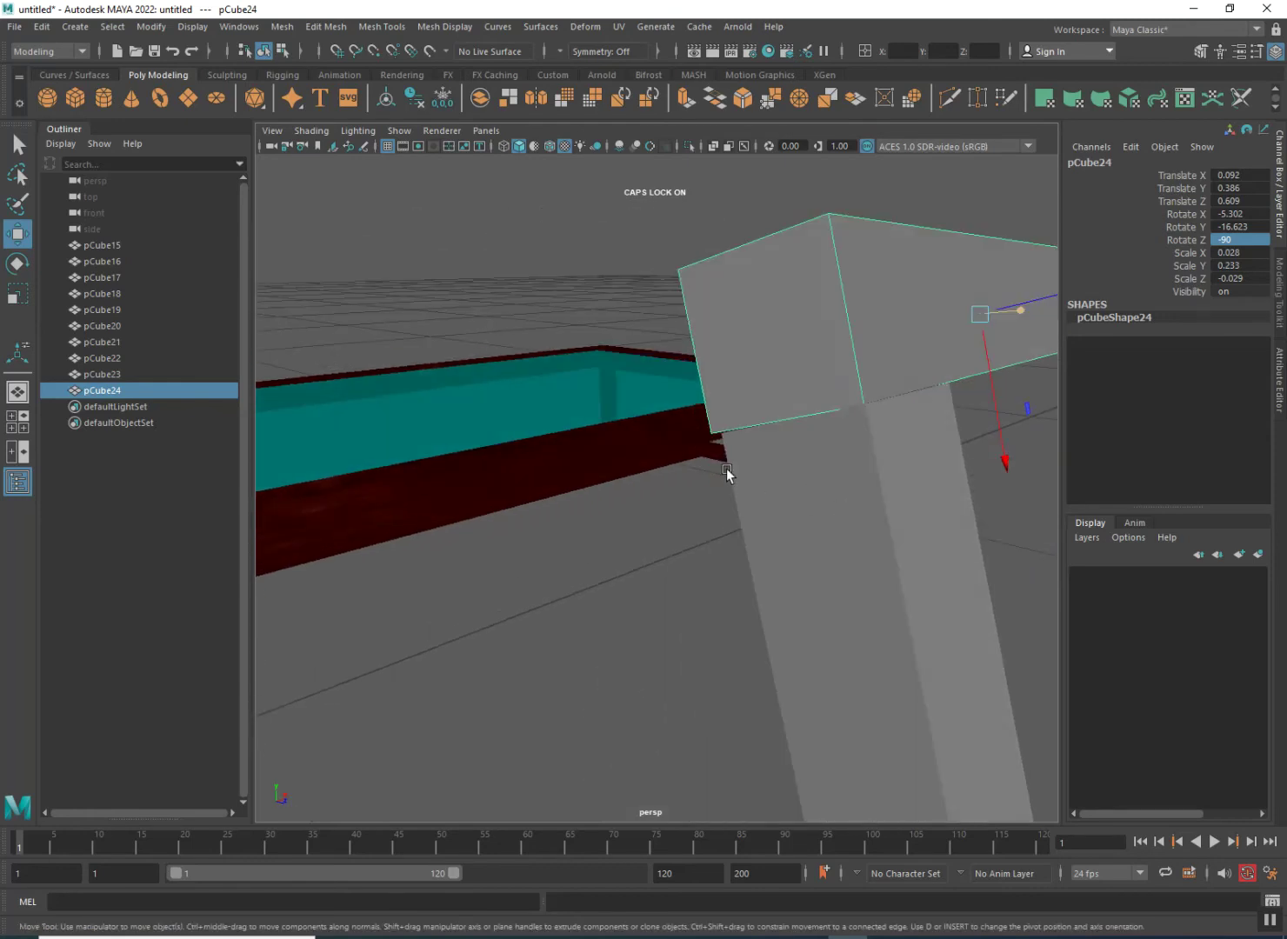
key("bracketleft")
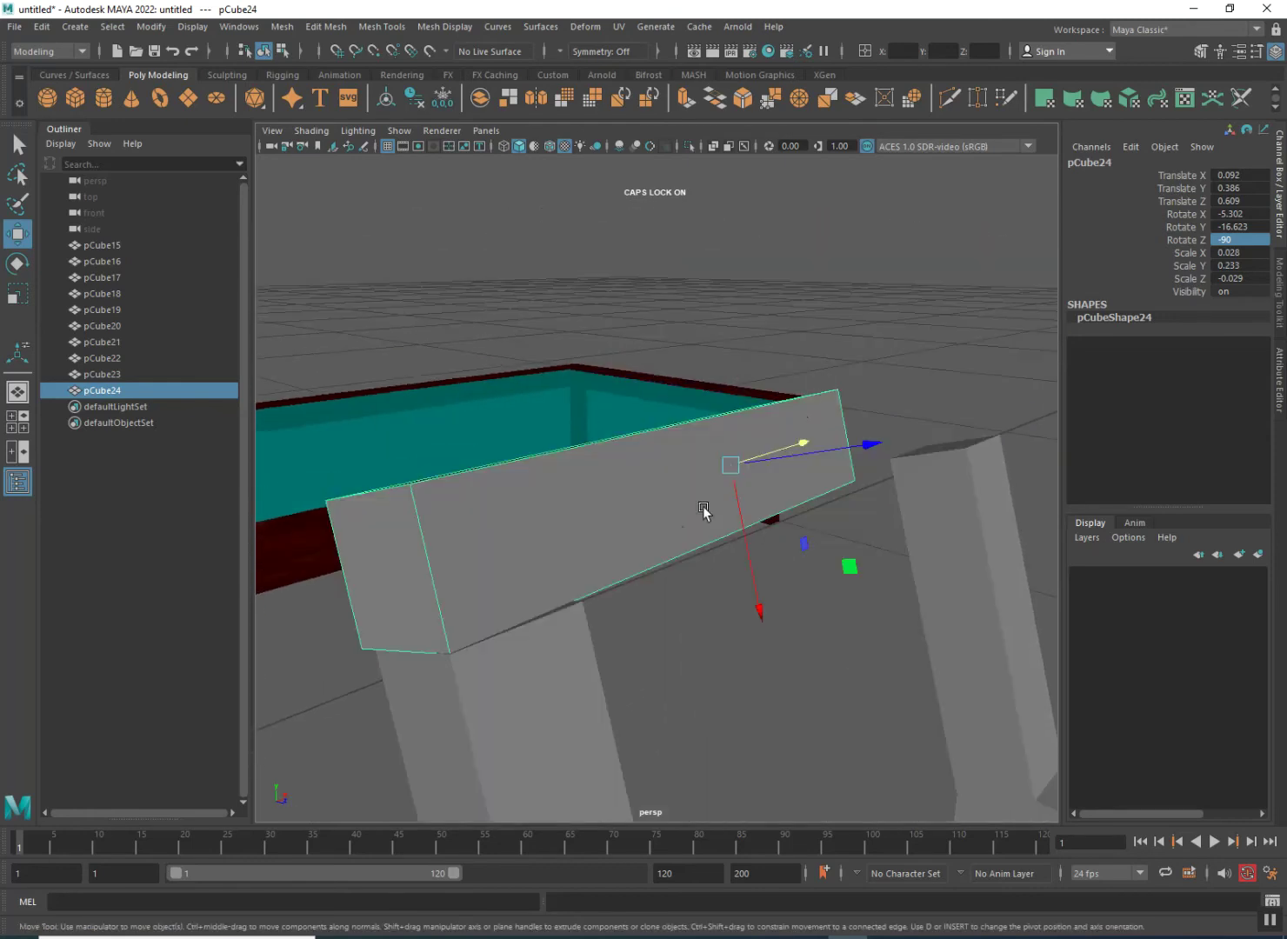
- Rotate the crosspiece slightly to straighten it against the backrest post, to about Rotate X 0.413
left_click_drag(532, 614, 607, 575, "alt")
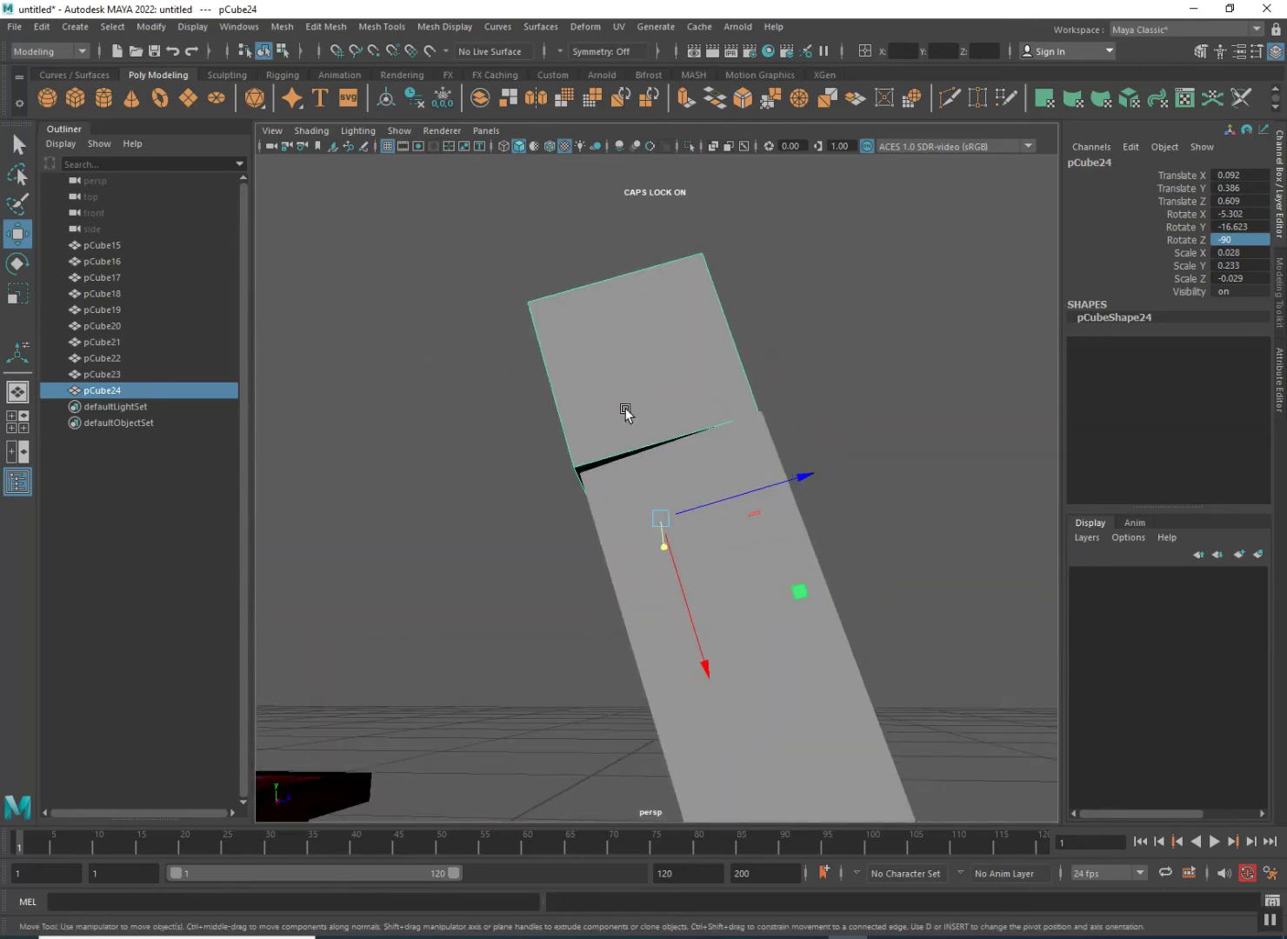
left_click(17, 263)
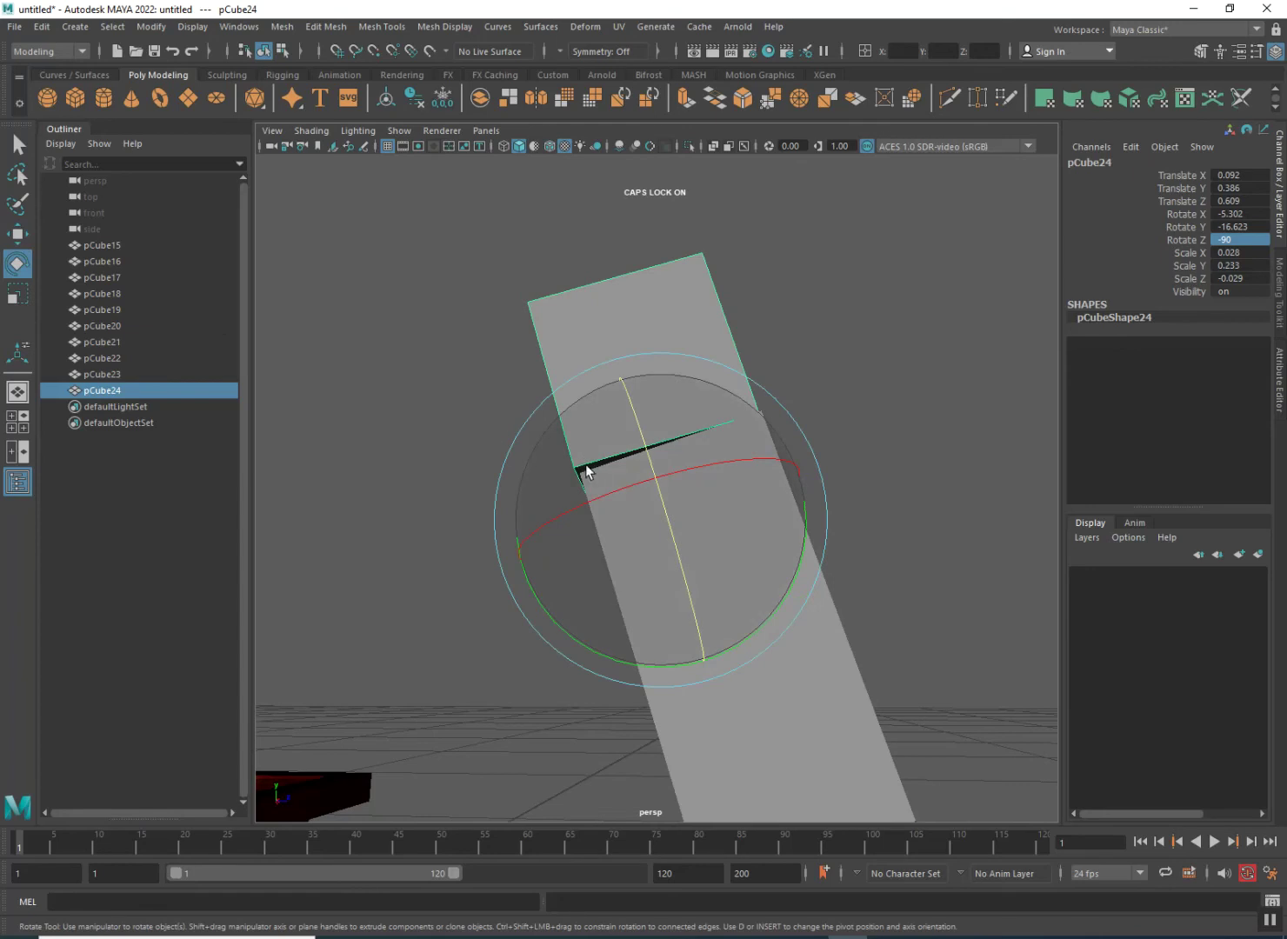
left_click_drag(622, 493, 607, 491)
left_click_drag(595, 528, 470, 550, "alt")
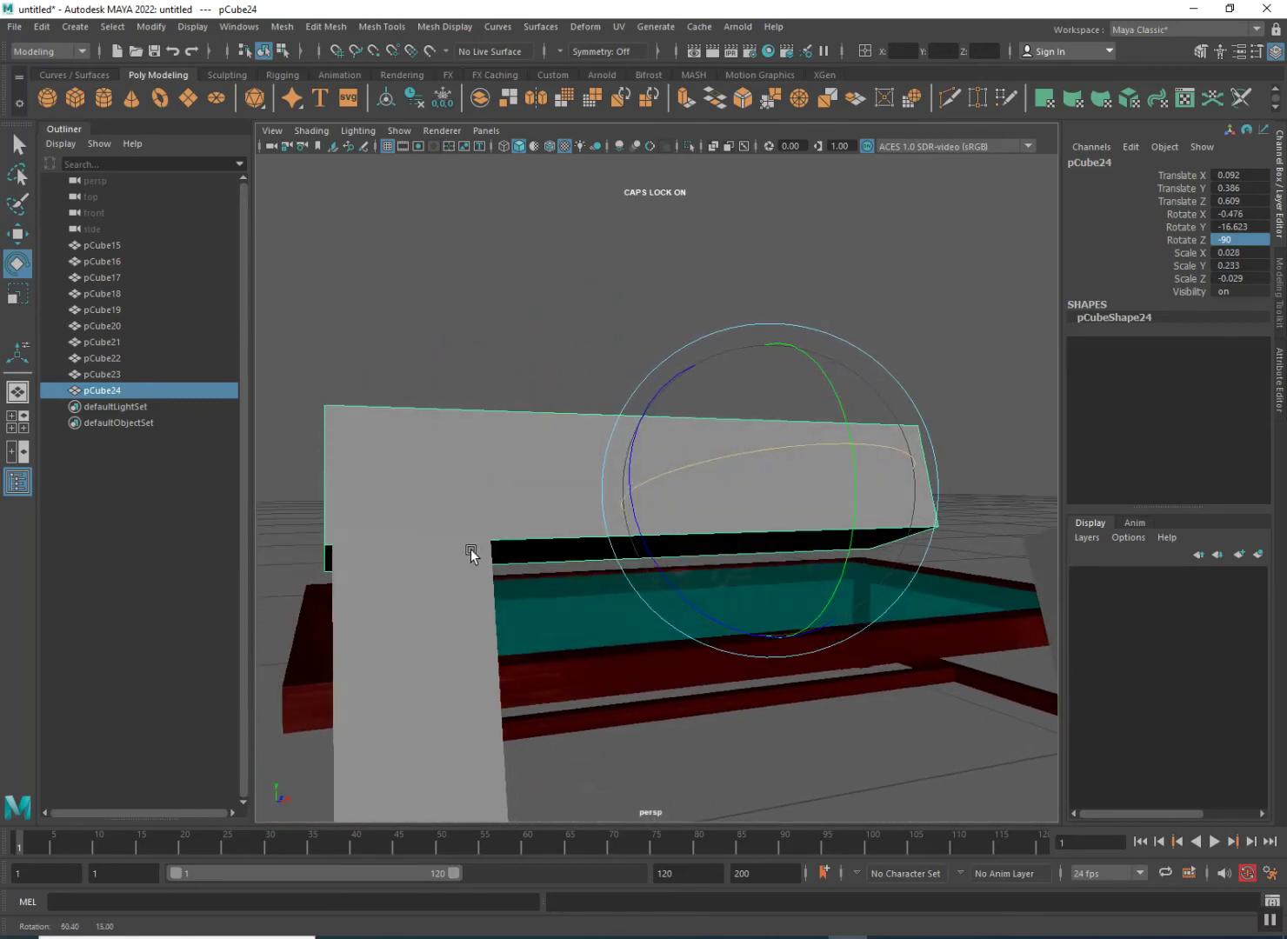
left_click_drag(651, 478, 649, 479)
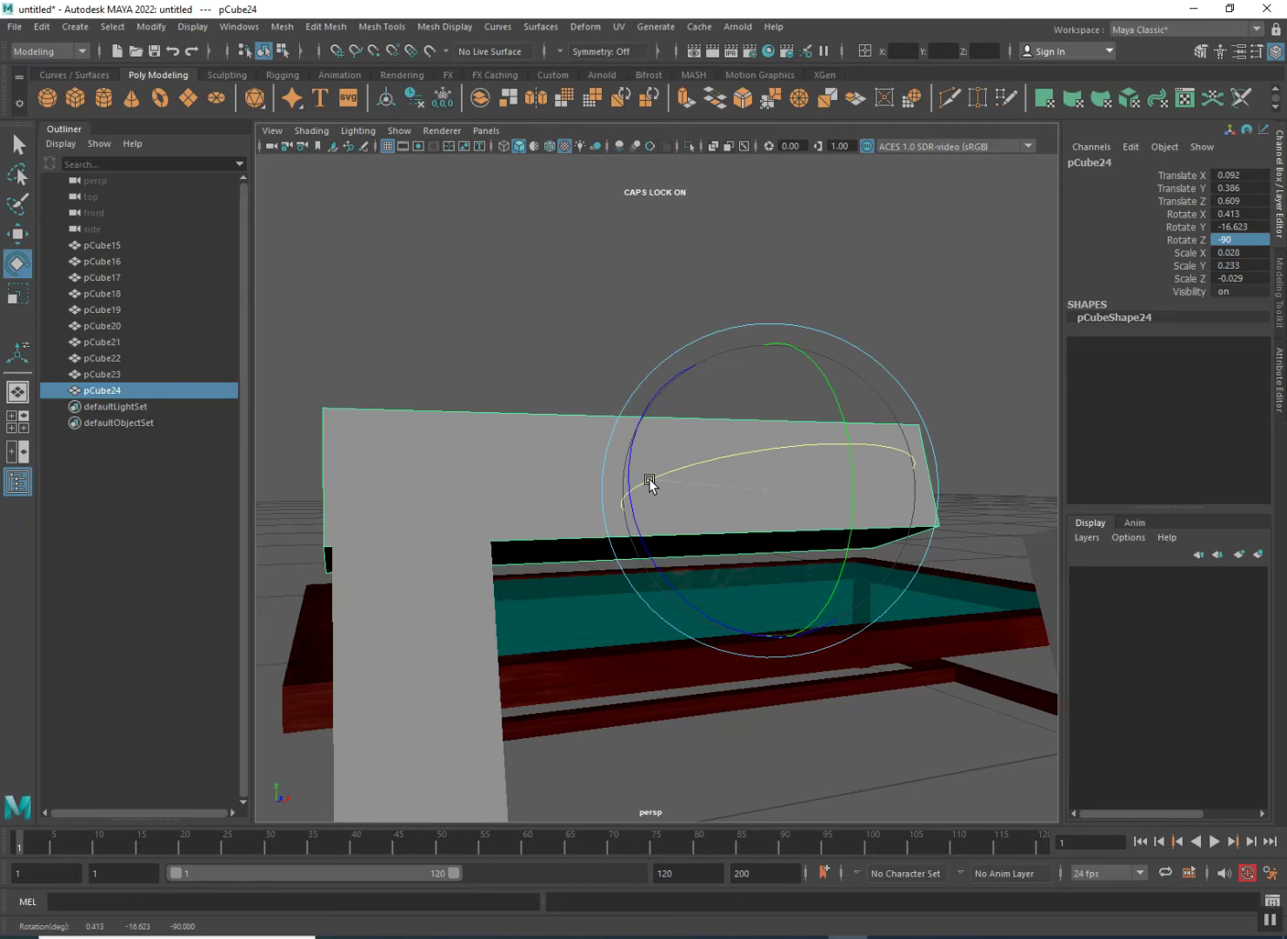
- Shift the crosspiece to line up with the post's faces, at about Translate X 0.093, Y 0.389 and Z 0.62
left_click(21, 236)
left_click_drag(848, 490, 853, 489)
left_click_drag(649, 612, 827, 616, "alt")
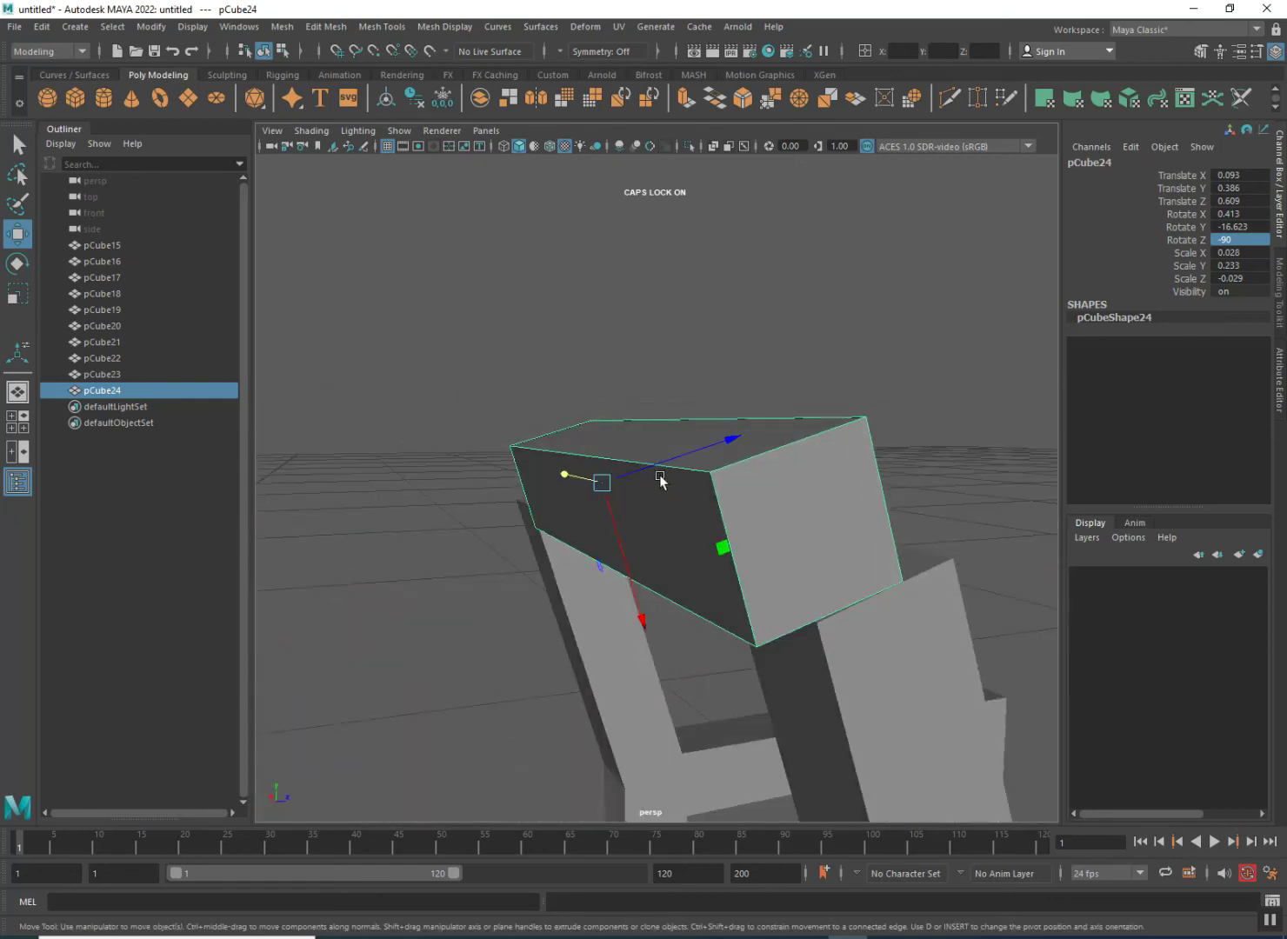
left_click_drag(656, 472, 685, 458)
left_click_drag(727, 546, 696, 551, "alt")
left_click_drag(763, 640, 745, 634, "alt")
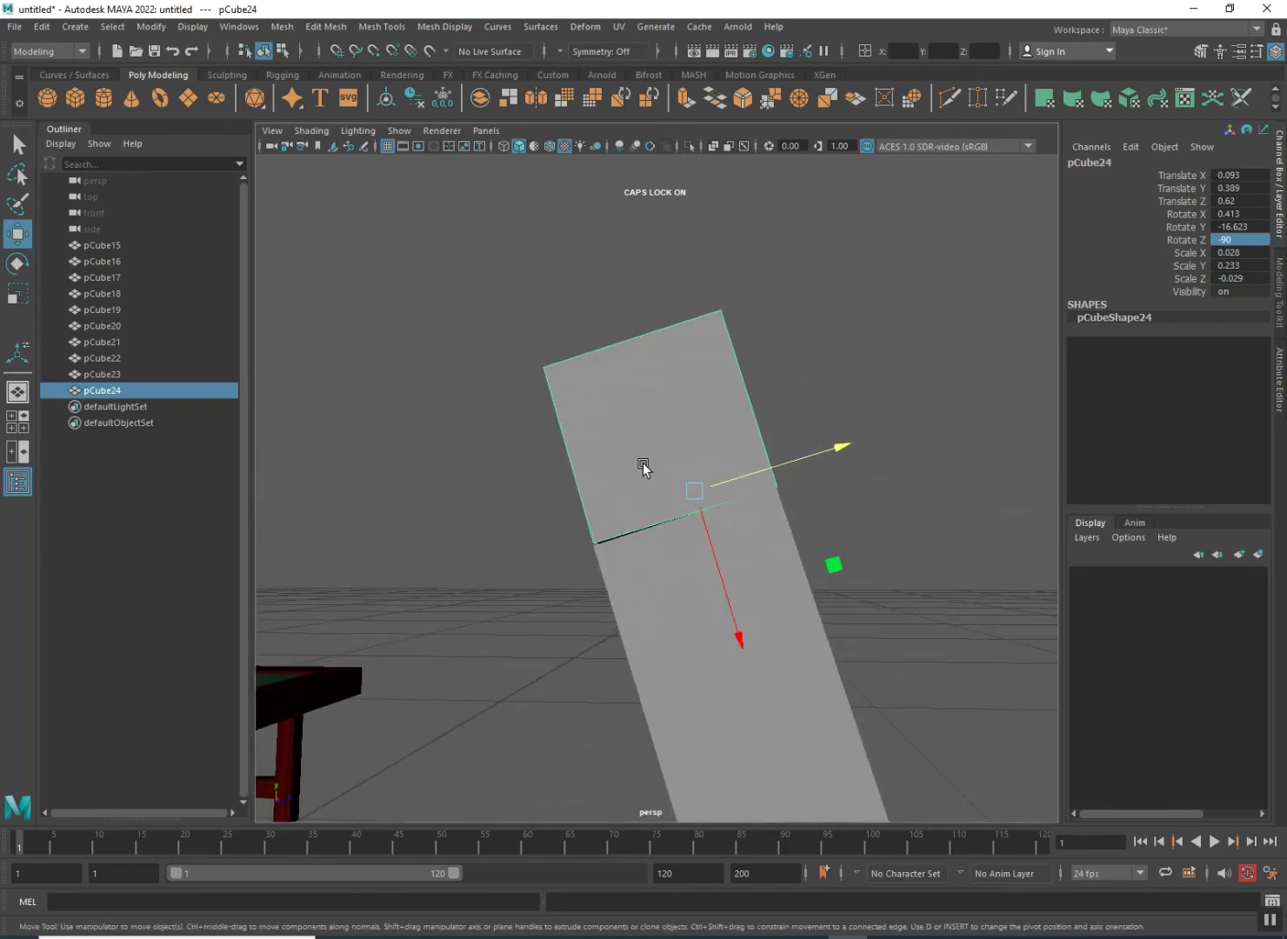
- Fine-tune the crosspiece's rotation to about Rotate X 0.814 so that it sits squarely on the post
left_click(15, 262)
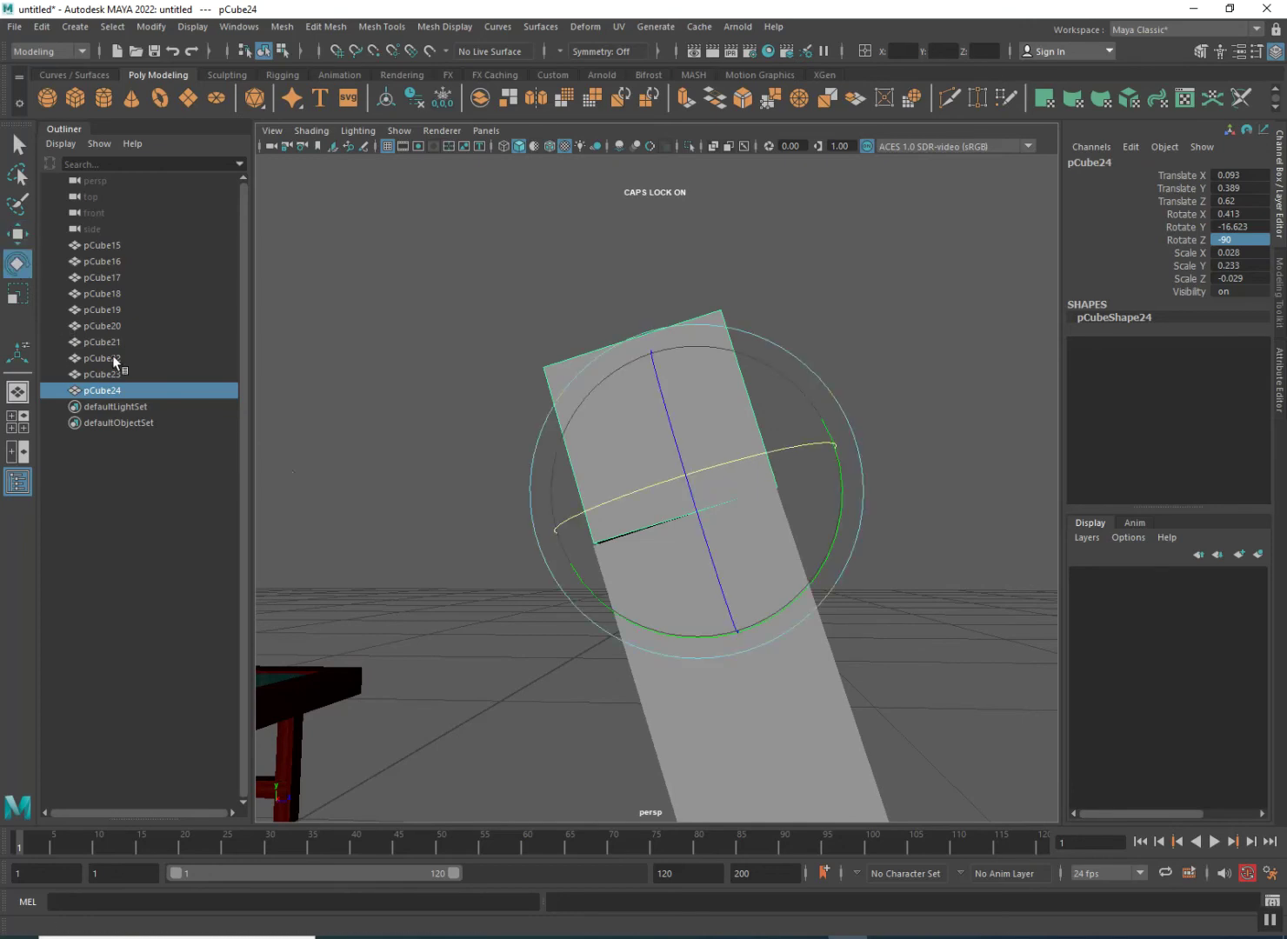
left_click_drag(628, 493, 607, 517)
left_click(17, 233)
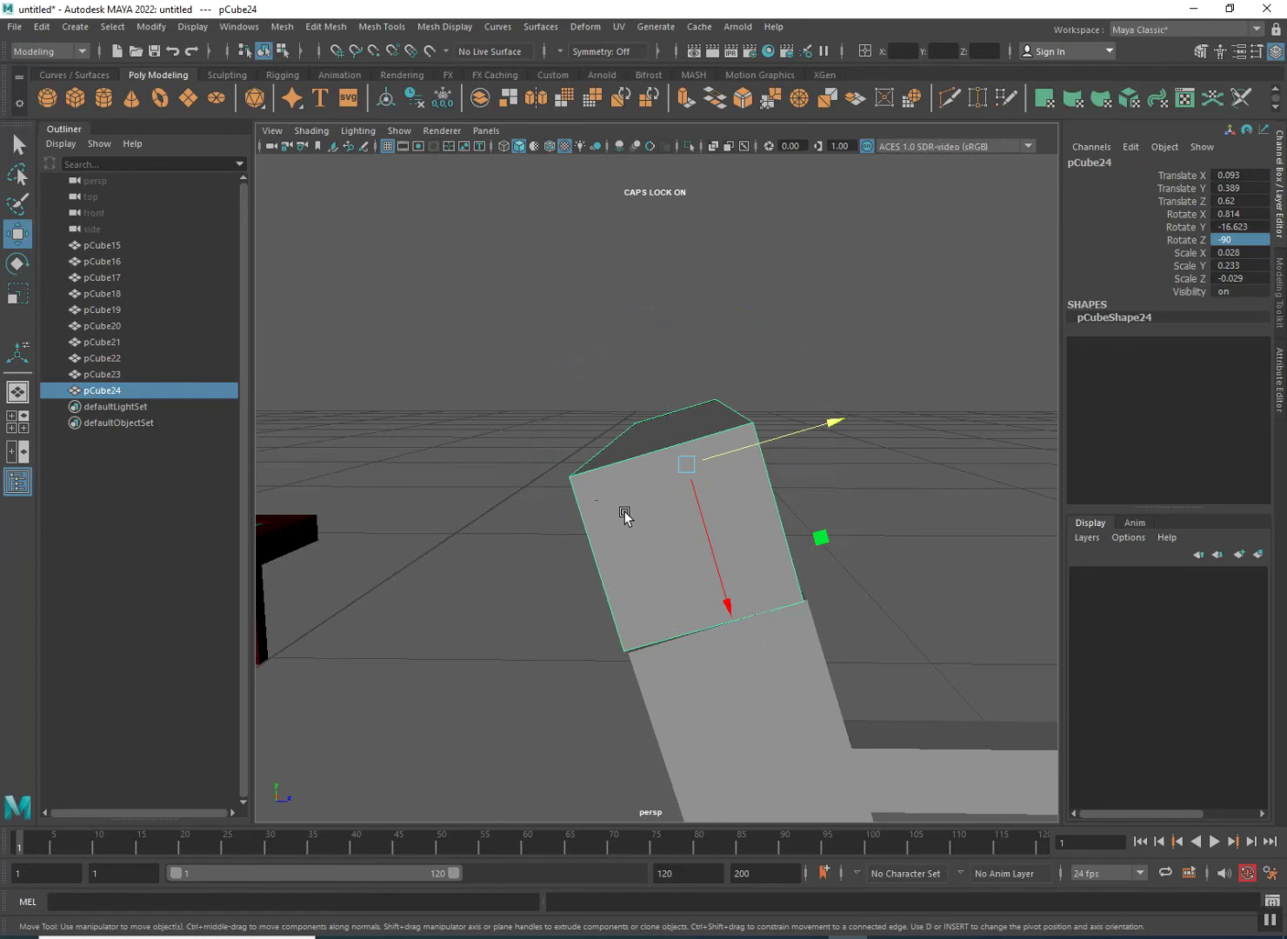
left_click_drag(754, 449, 684, 653)
- Lengthen the crosspiece by moving its free end face sideways to about X 0.212, over the other backrest post
scroll(801, 572, "down", 5)
scroll(609, 647, "up", 4)
scroll(609, 647, "up", 2)
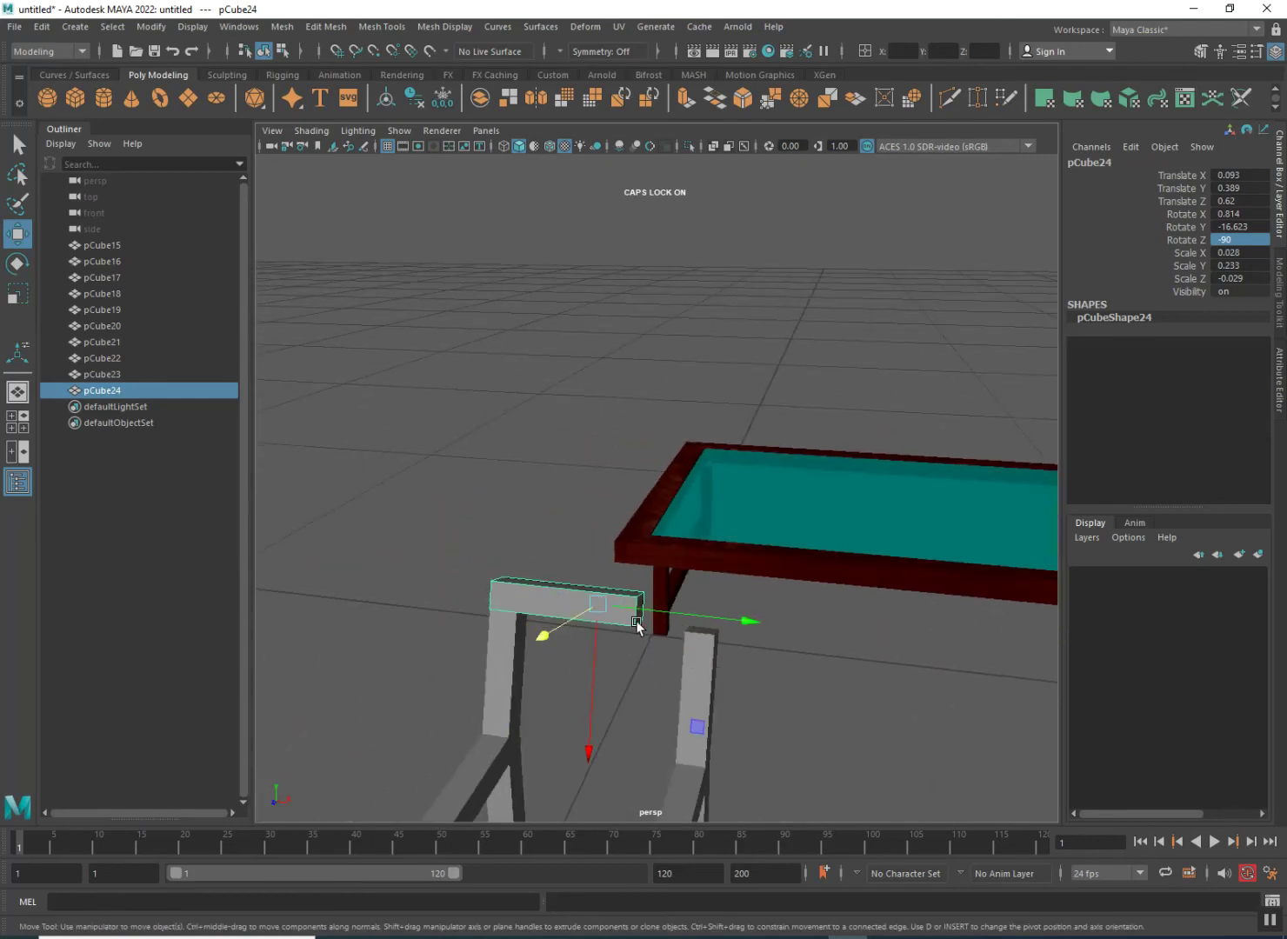
right_click_drag(637, 624, 637, 549)
left_click(646, 588)
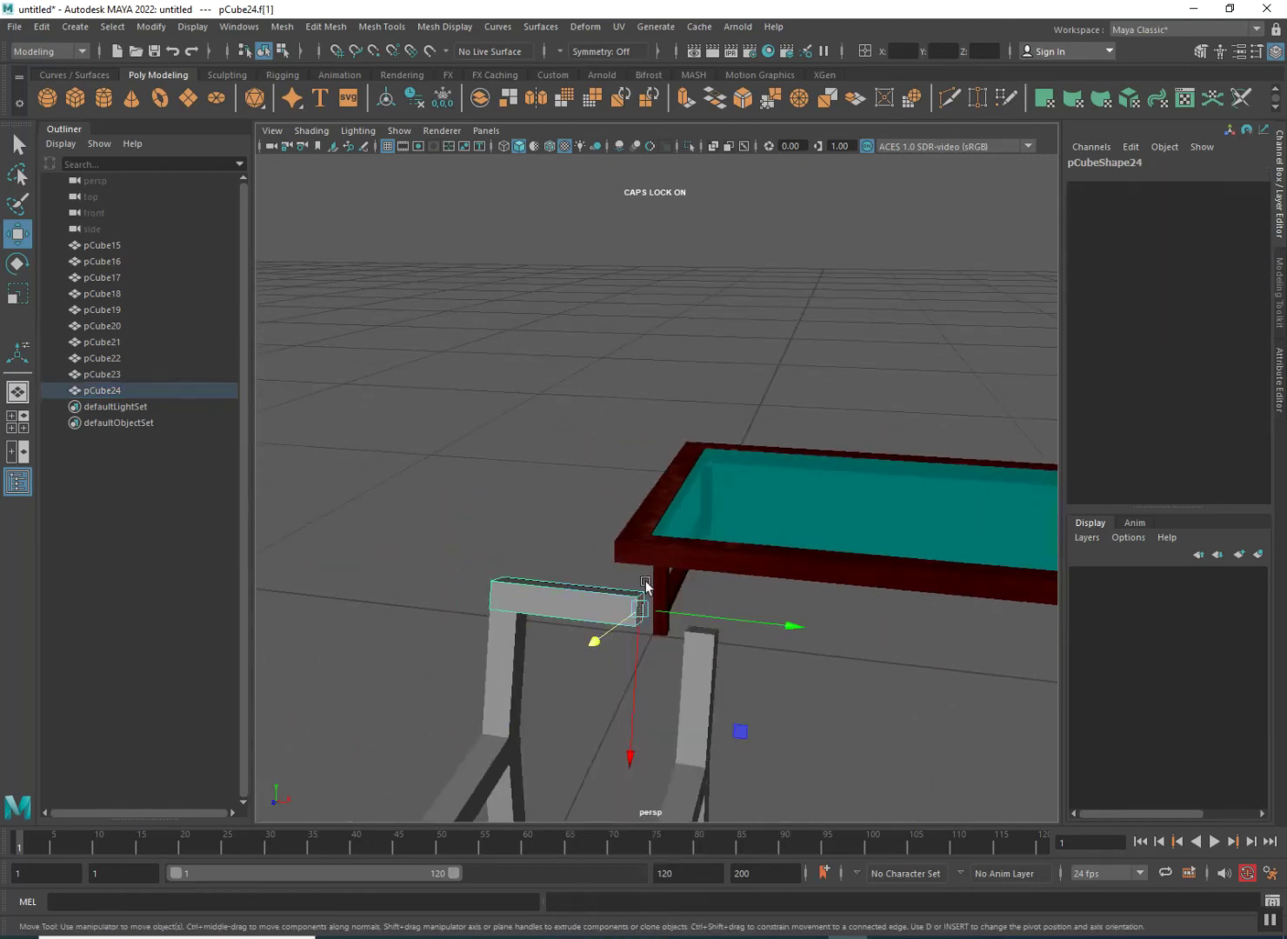
left_click(639, 616)
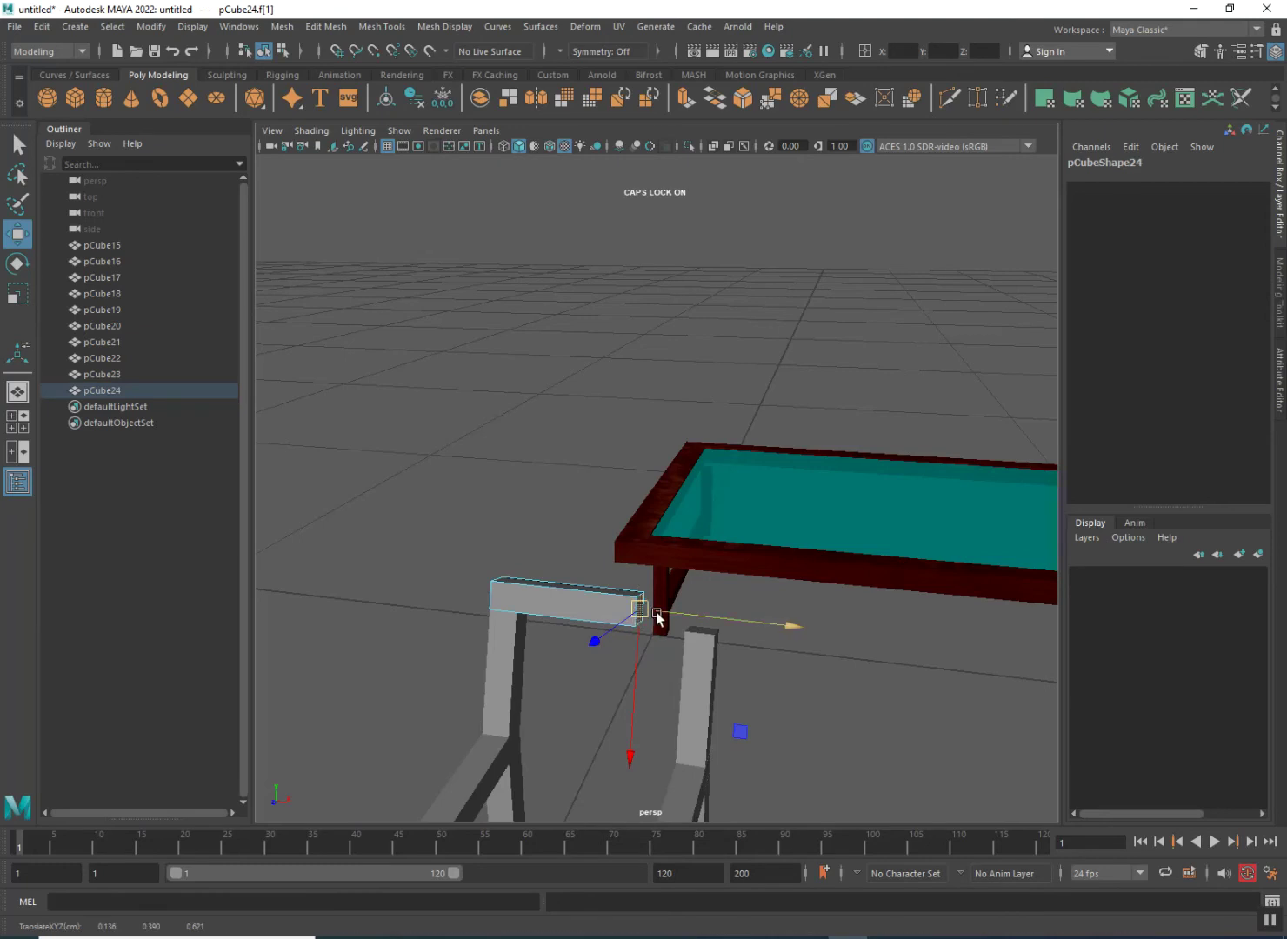
left_click_drag(681, 618, 761, 634)
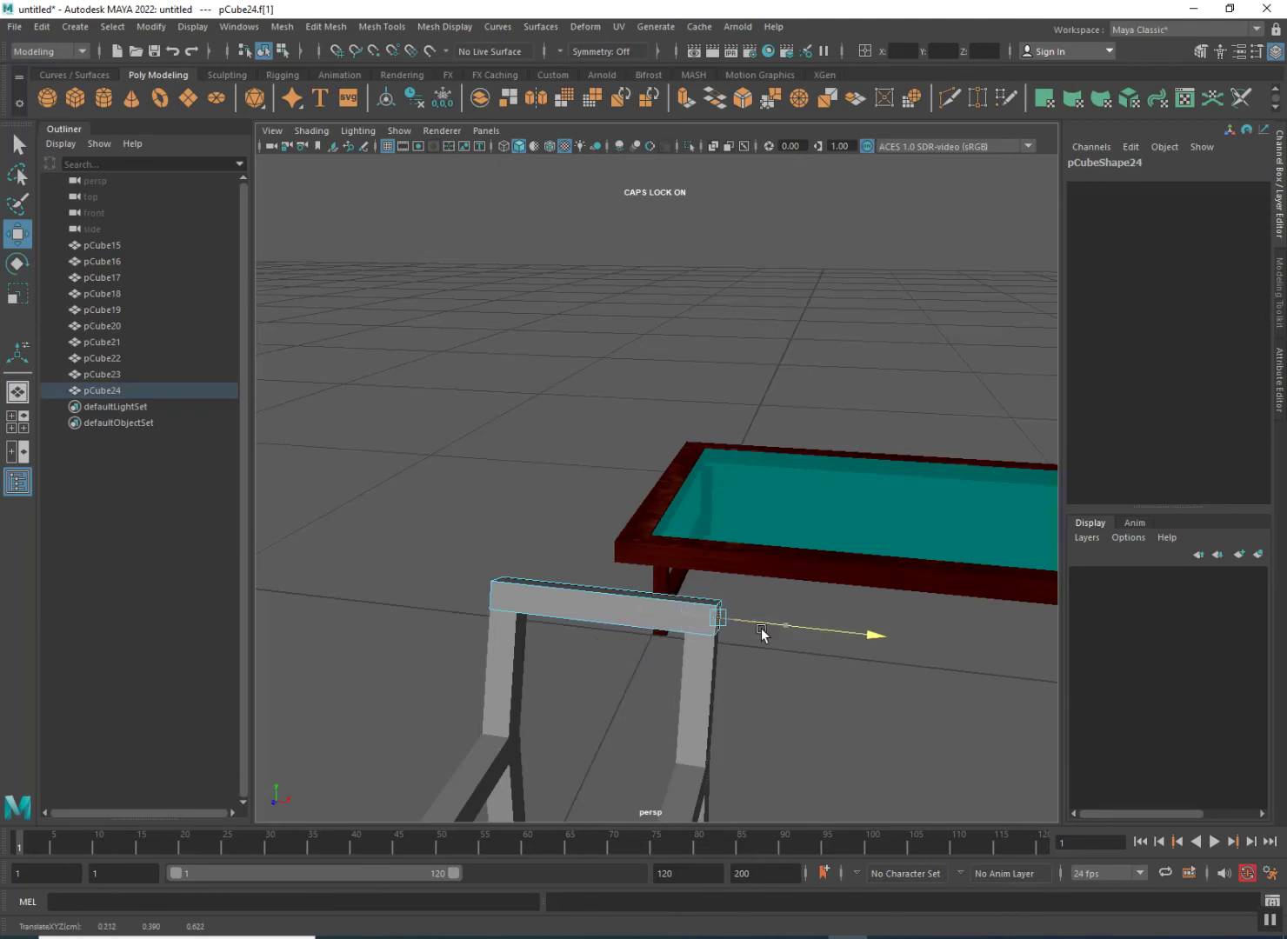
left_click_drag(698, 708, 744, 703, "alt")
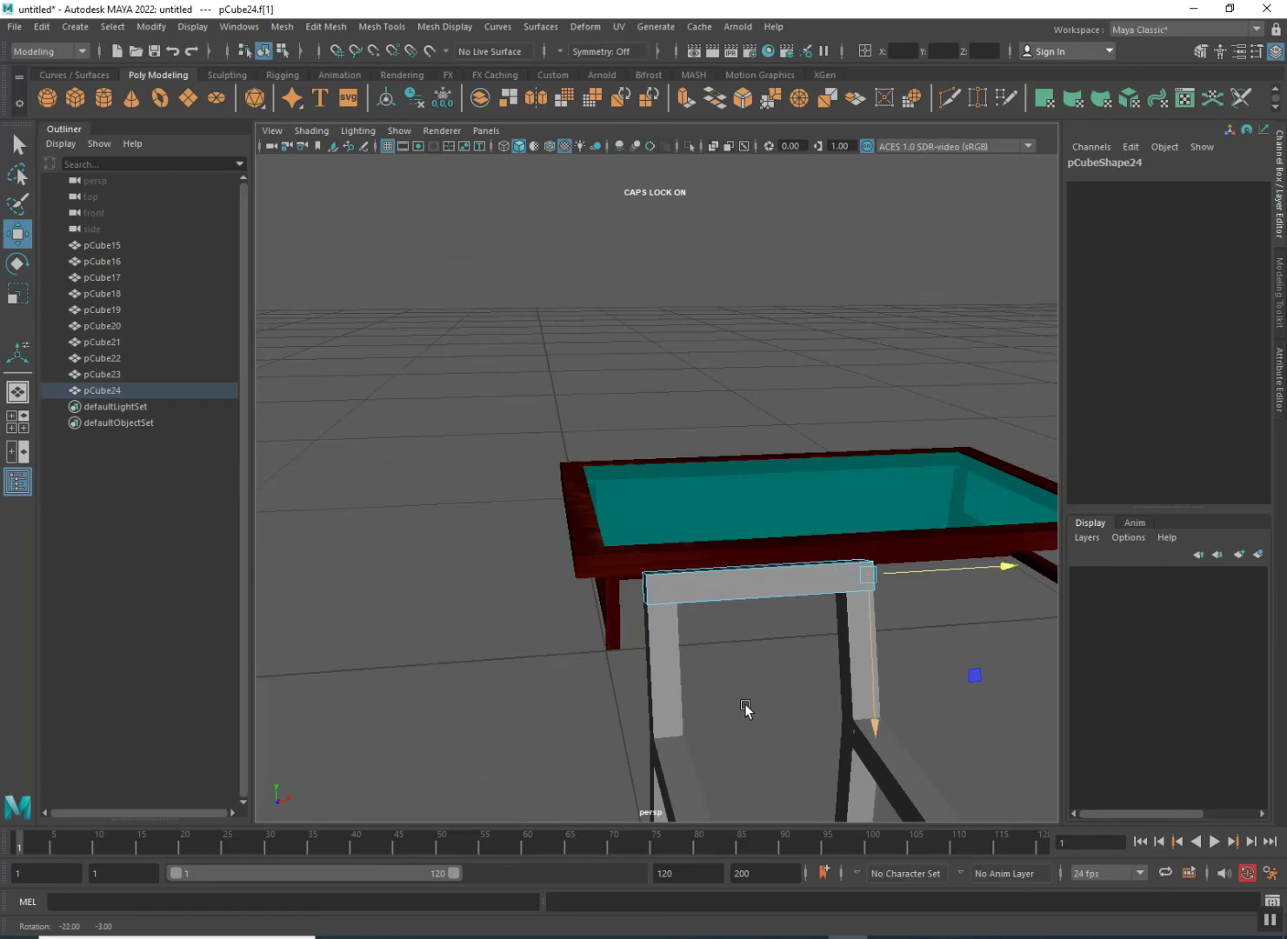
- Reposition the whole crosspiece along the tilted backrest posts so that it sits at their upper ends
right_click_drag(671, 512, 735, 495)
left_click_drag(756, 661, 743, 692)
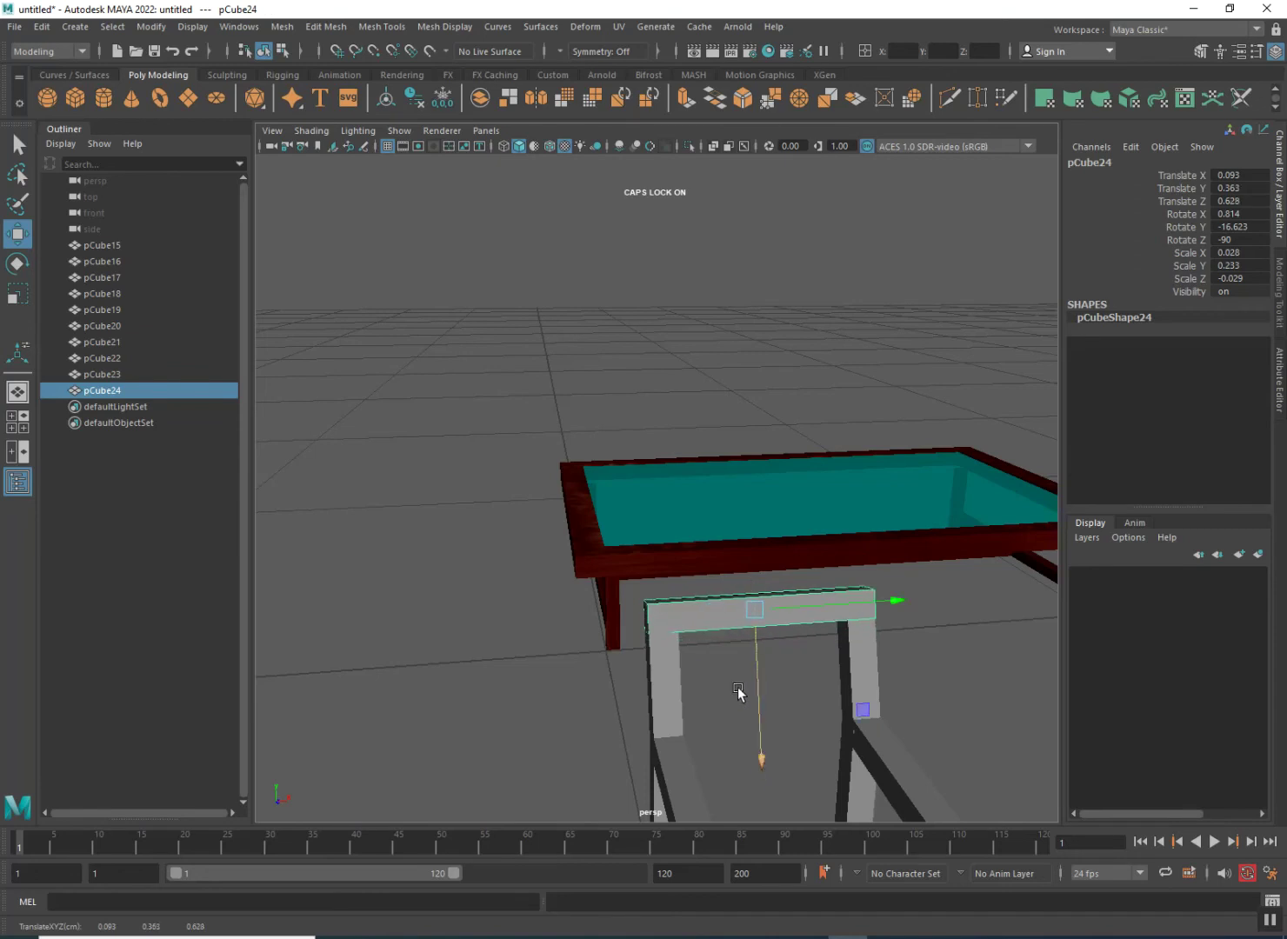
left_click(505, 675)
left_click_drag(522, 677, 486, 677, "alt")
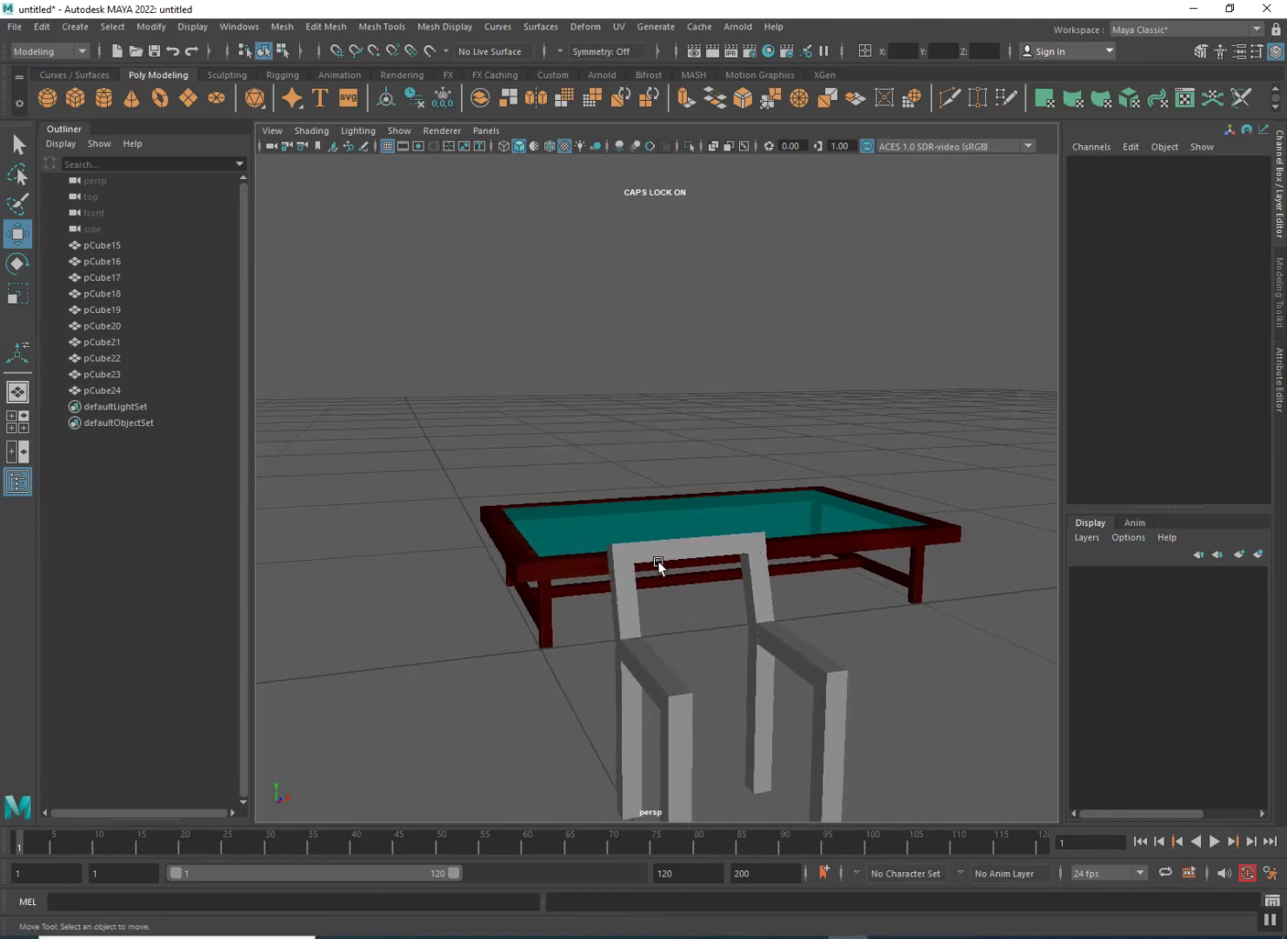
left_click(661, 549)
left_click_drag(690, 583, 693, 563)
left_click(490, 646)
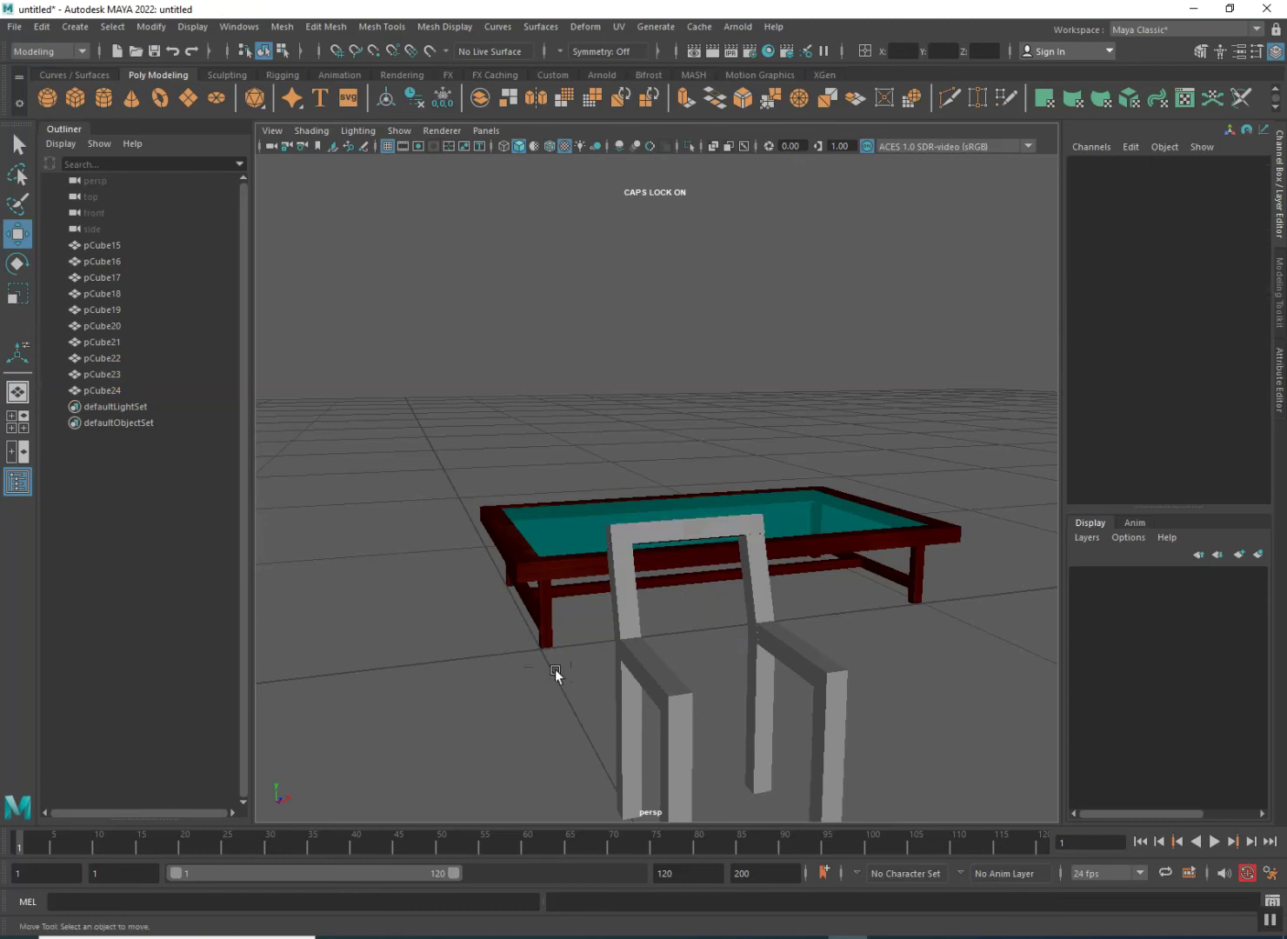
- Lengthen both backrest posts together to about Scale Y 0.27
left_click_drag(571, 665, 494, 683, "alt")
scroll(495, 677, "up", 5)
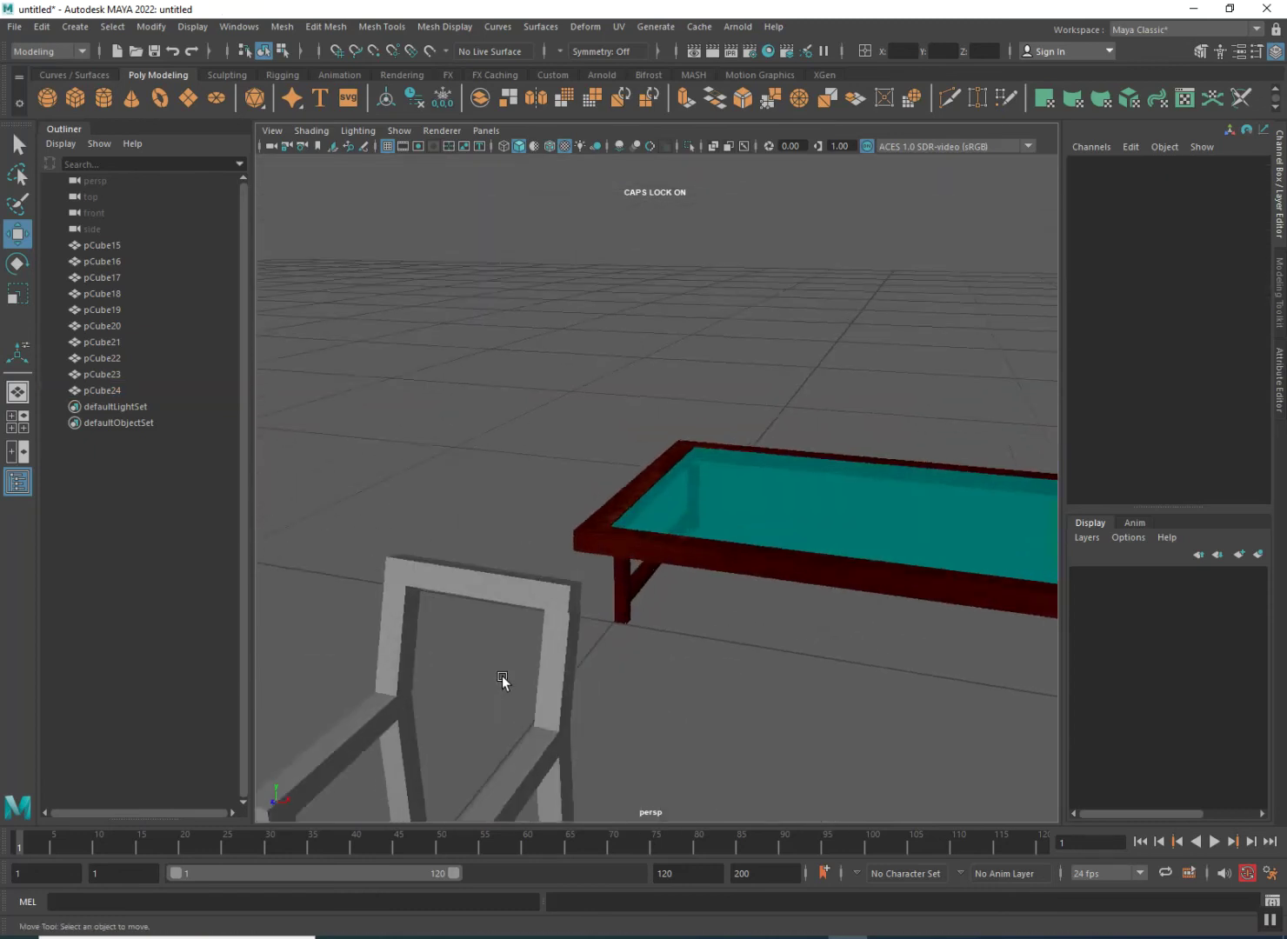
middle_click_drag(508, 674, 659, 647, "alt")
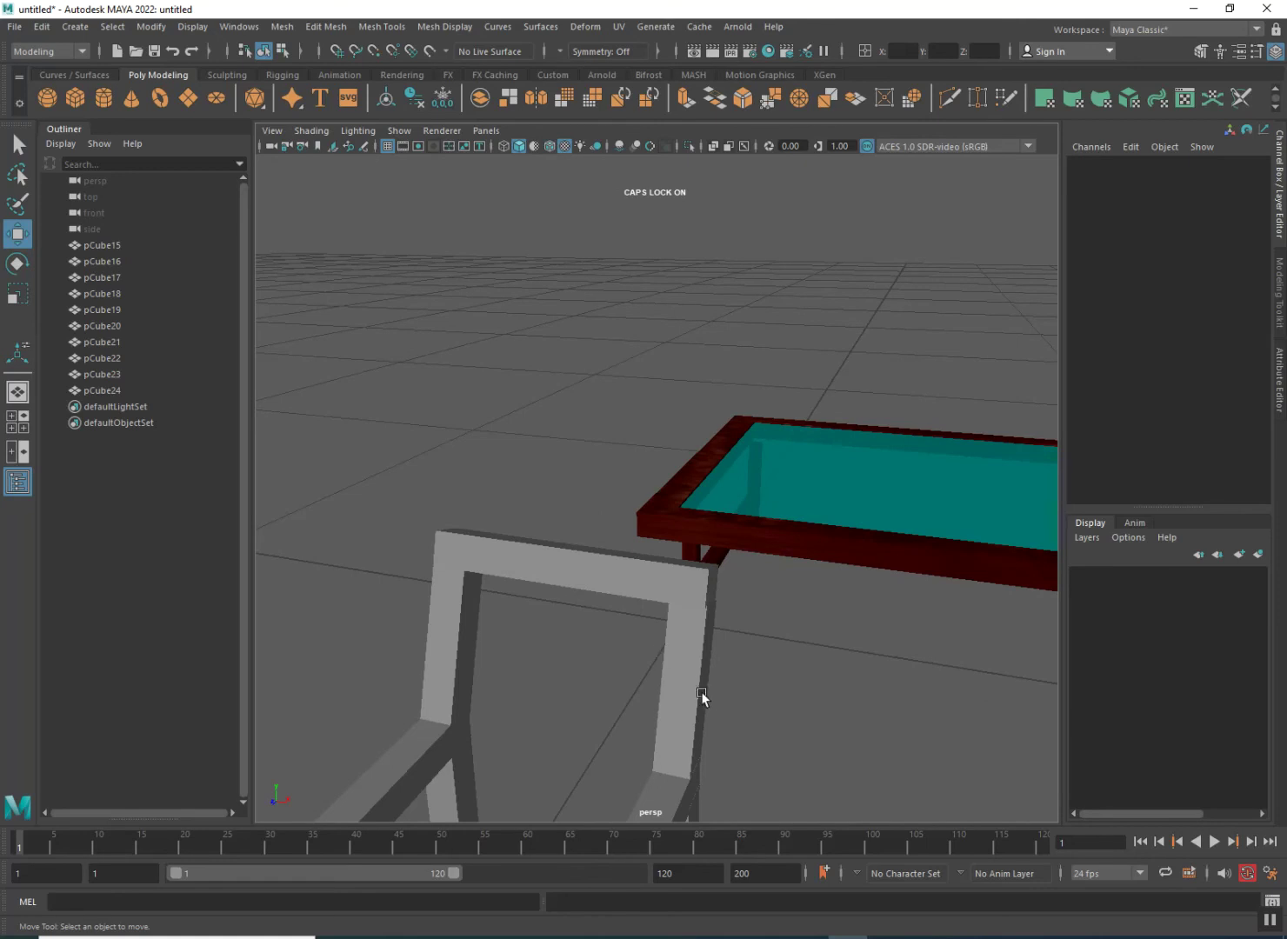
left_click(676, 687)
left_click_drag(666, 721, 590, 721, "alt")
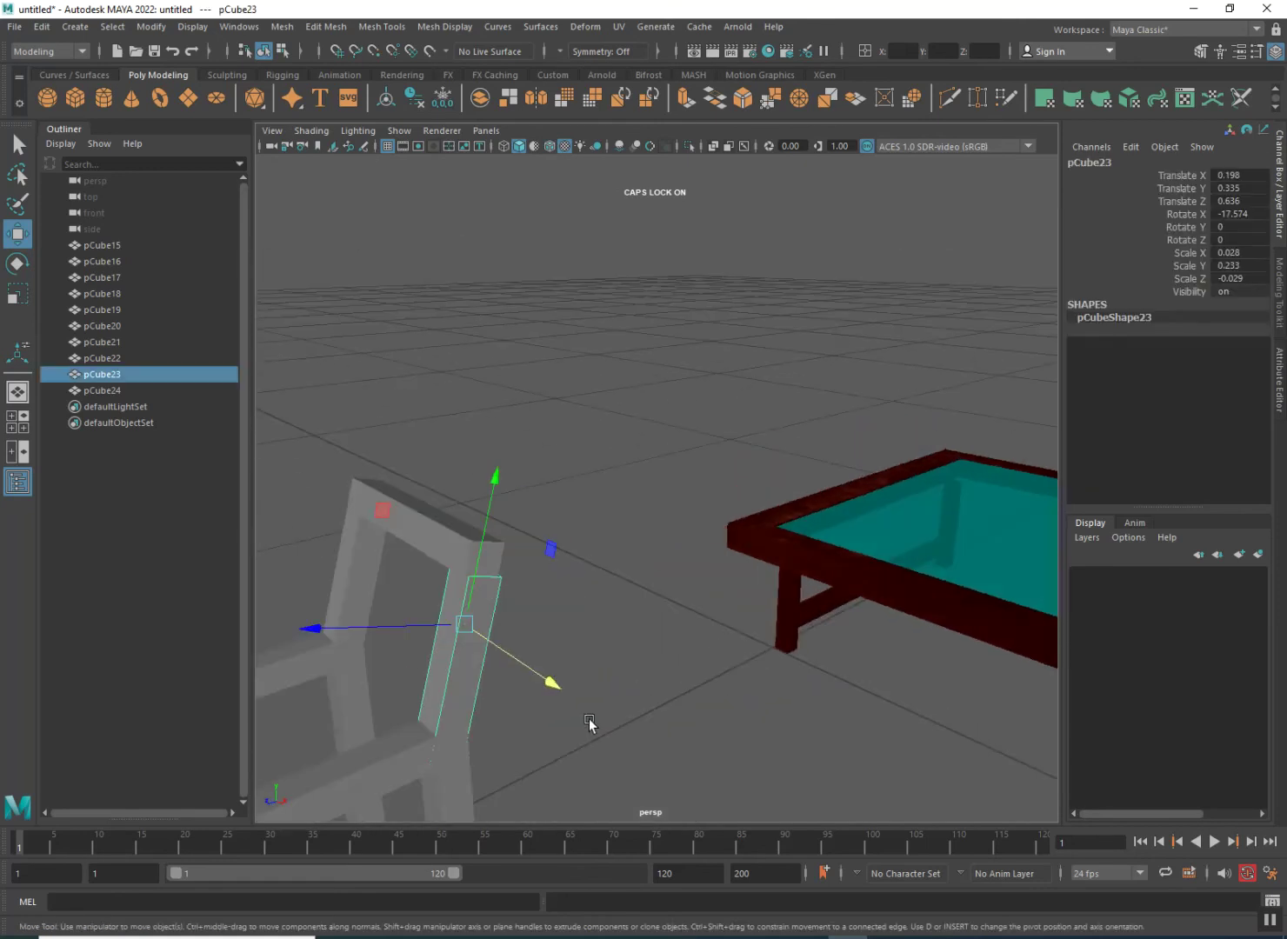
left_click(377, 604, "shift")
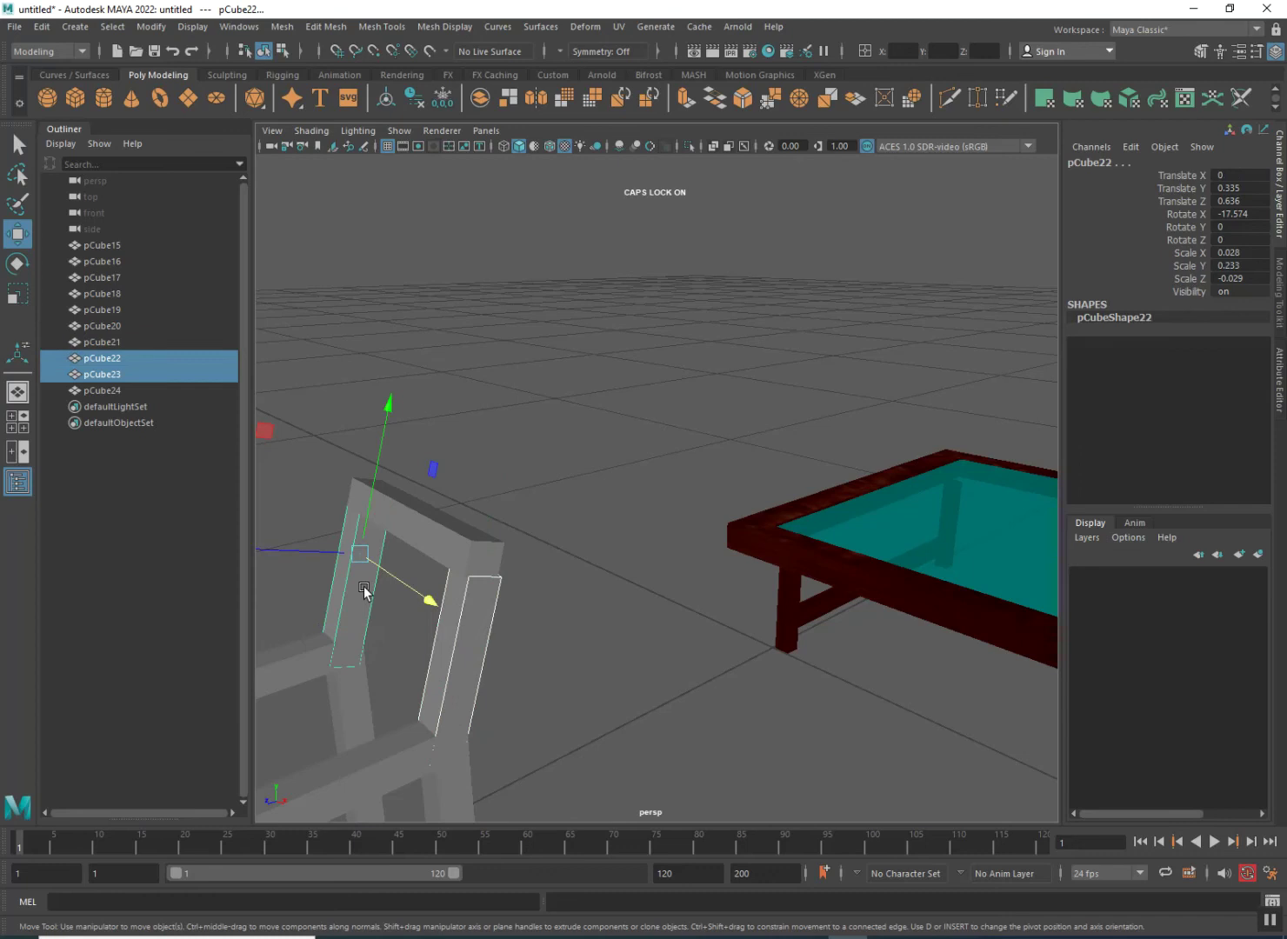
left_click(17, 294)
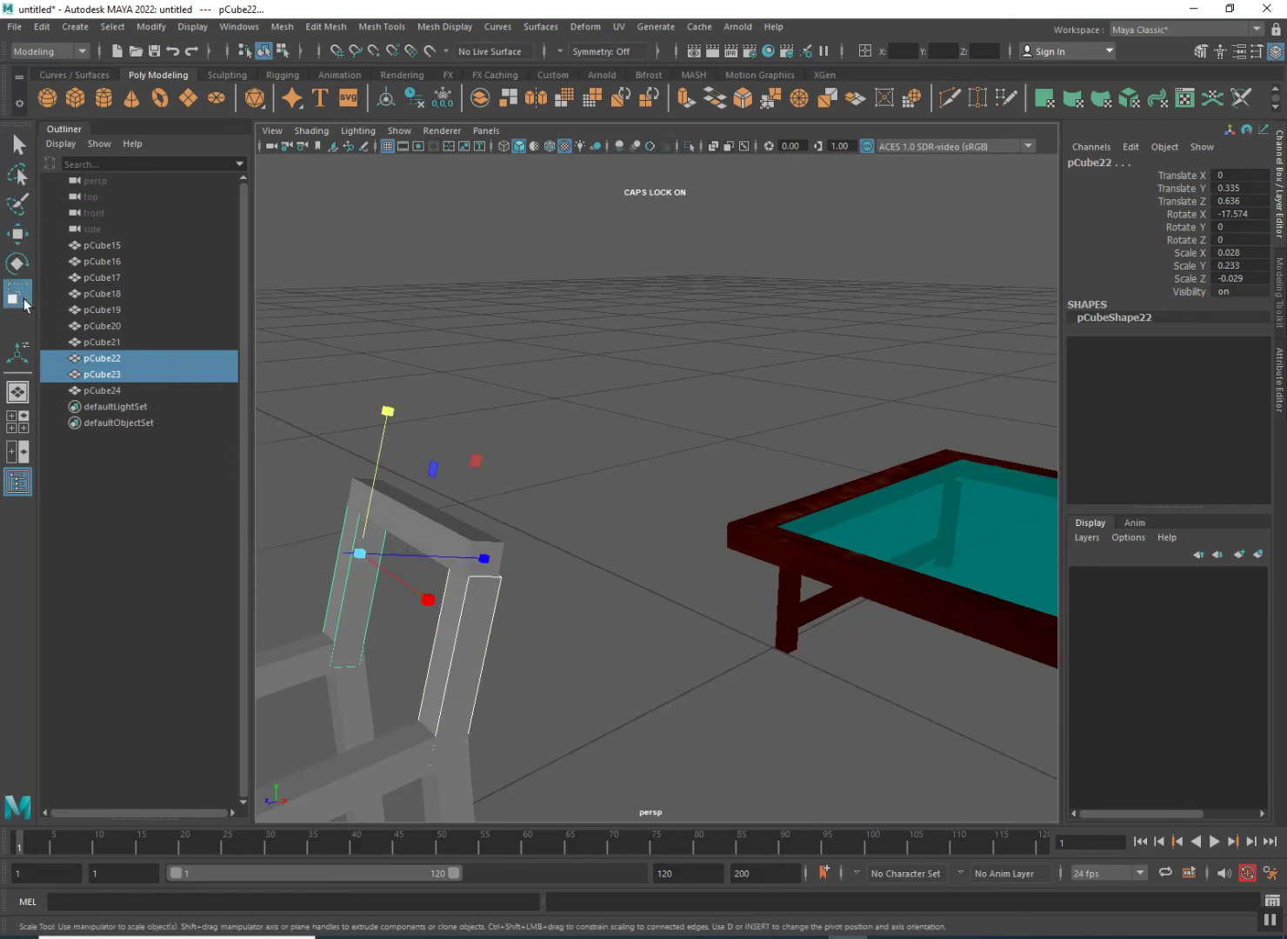
left_click_drag(371, 498, 373, 471)
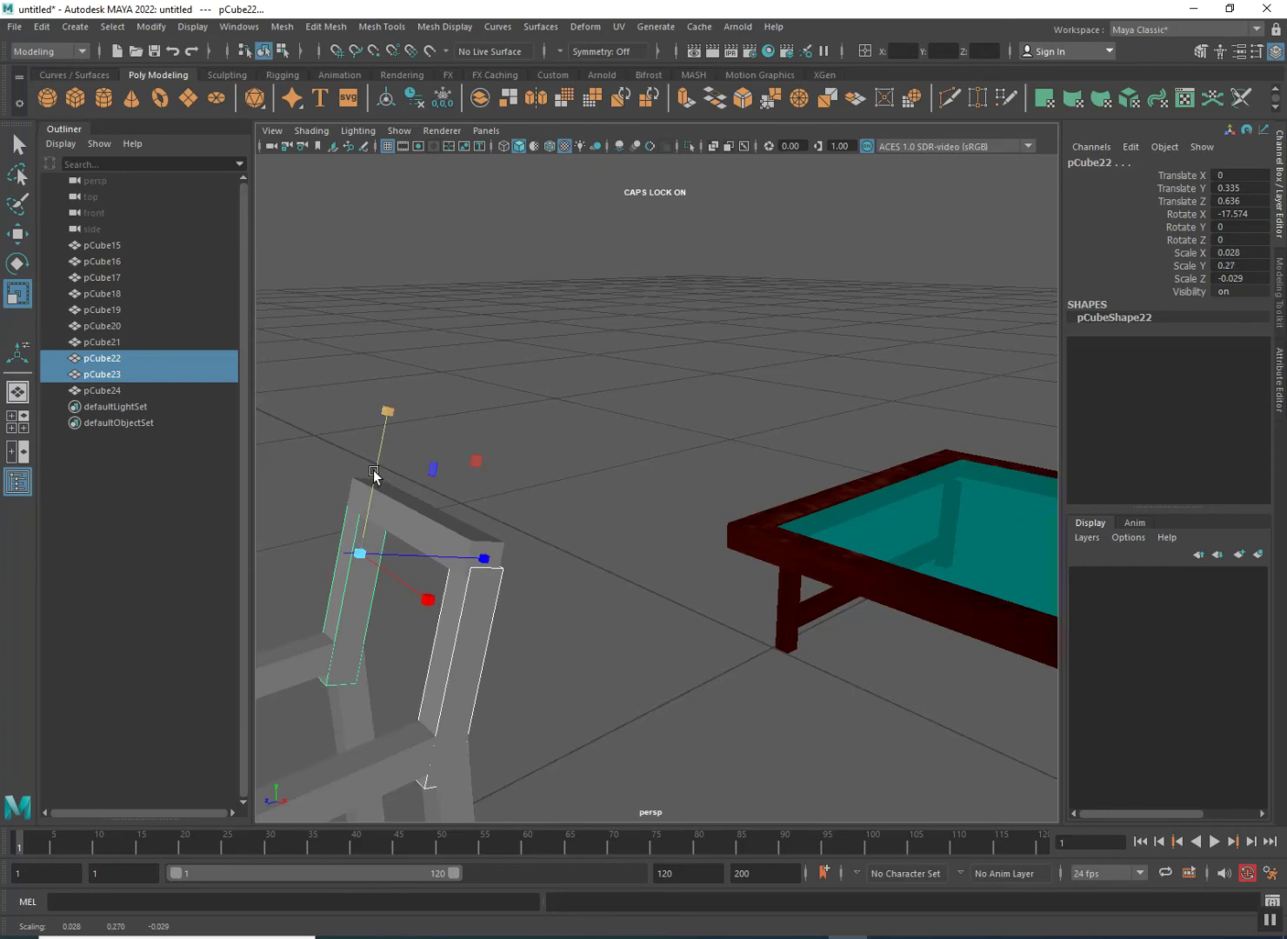
- Raise both backrest posts to about Translate Y 0.358, Z 0.628, and the crosspiece to about Translate Y 0.415, Z 0.613
left_click(19, 235)
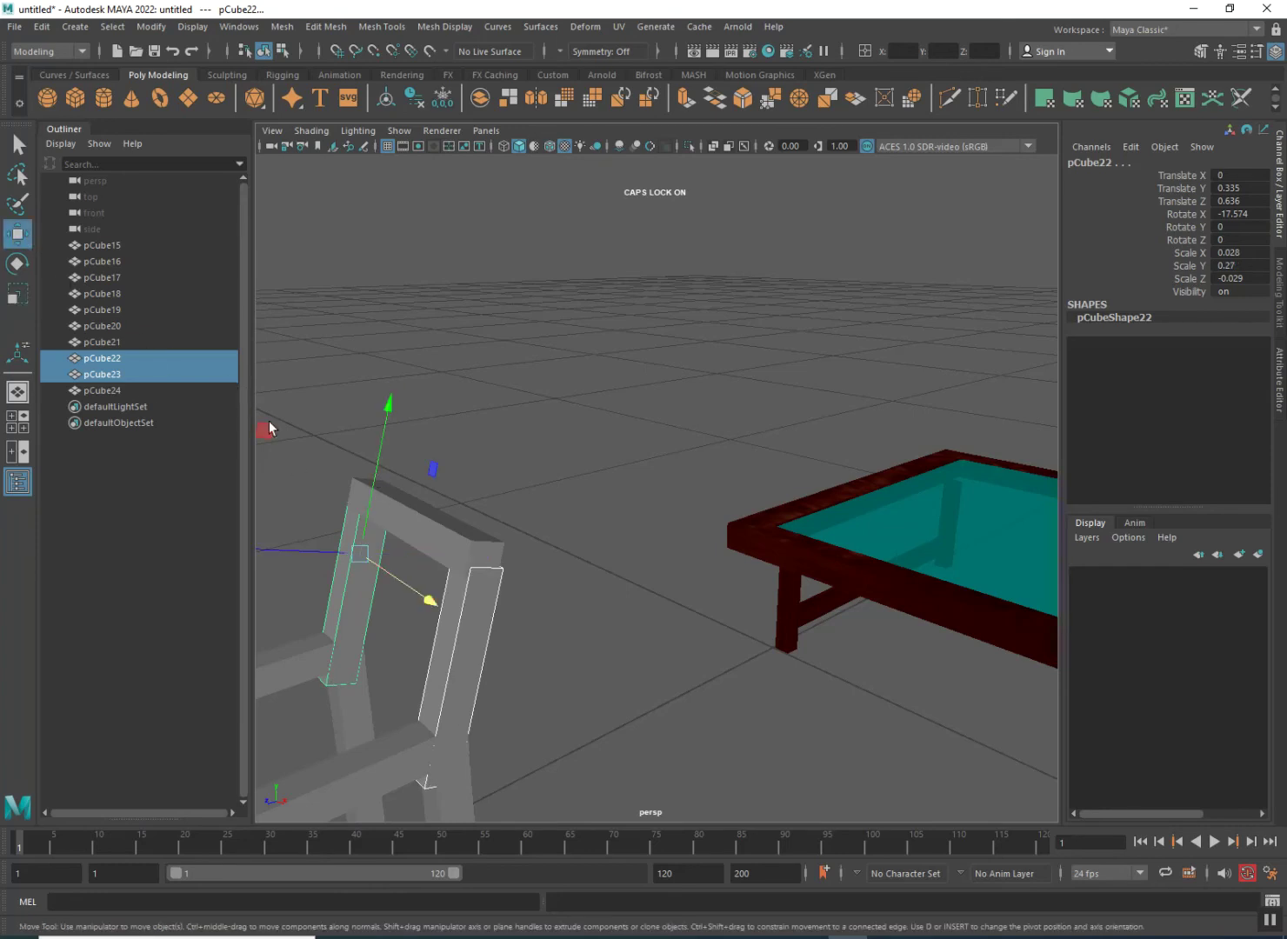
left_click_drag(370, 478, 374, 459)
left_click(425, 516)
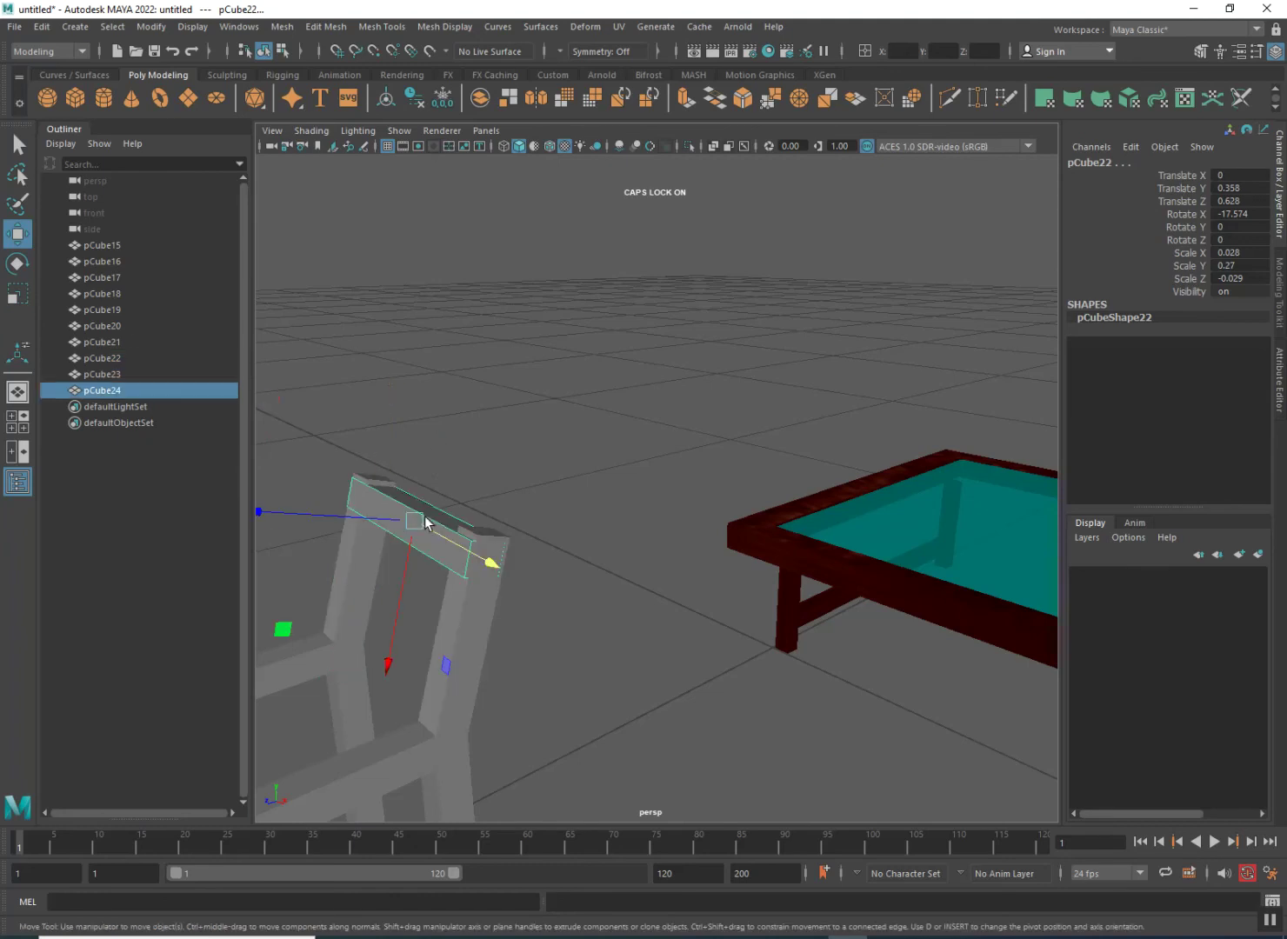
left_click_drag(401, 569, 419, 540)
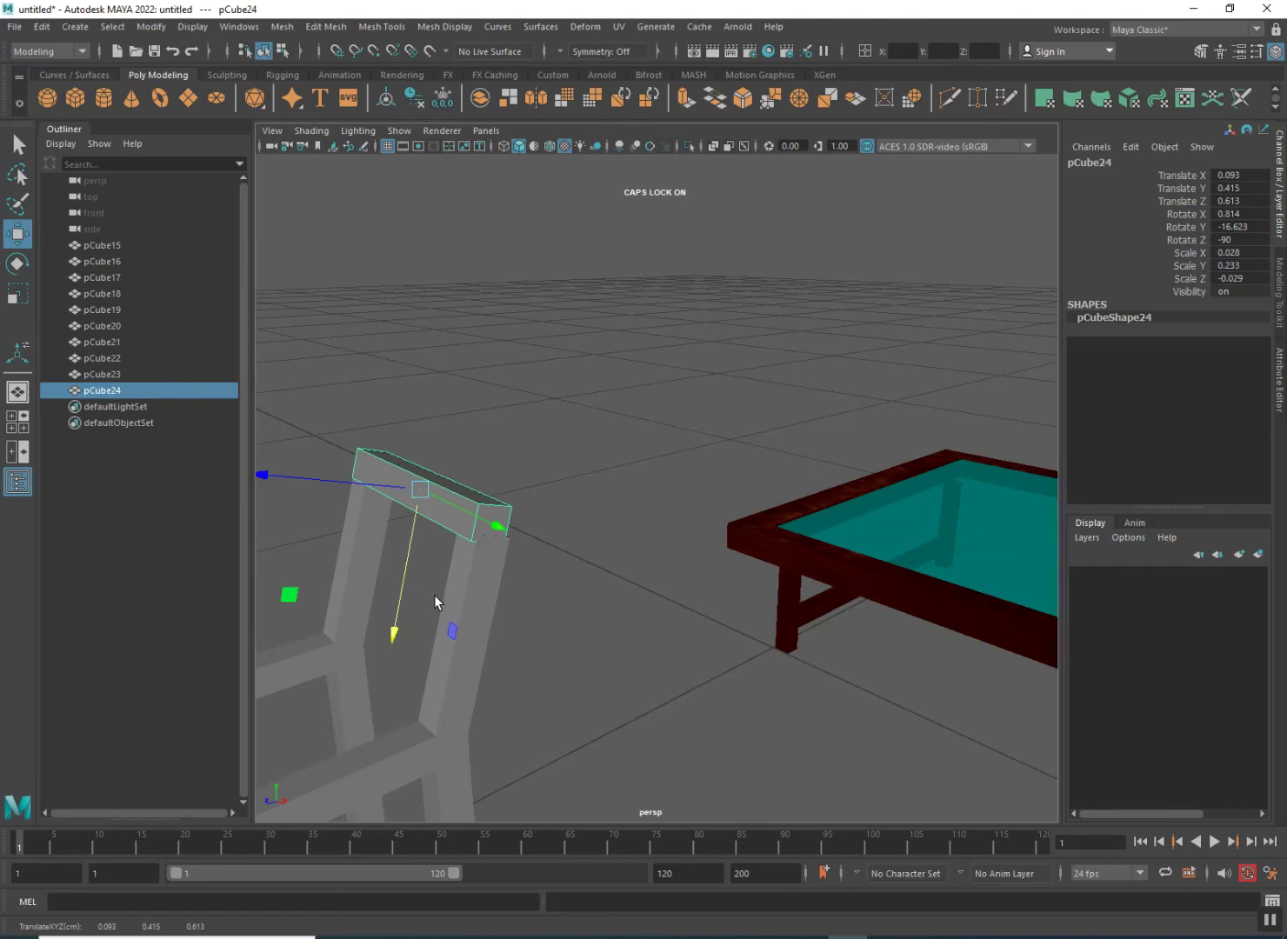
- Examine the crosspiece's end close up to check how it aligns with the backrest posts
left_click_drag(434, 597, 589, 611, "alt")
scroll(462, 626, "up", 6)
scroll(462, 623, "down", 5)
right_click_drag(693, 569, 699, 550)
key("f")
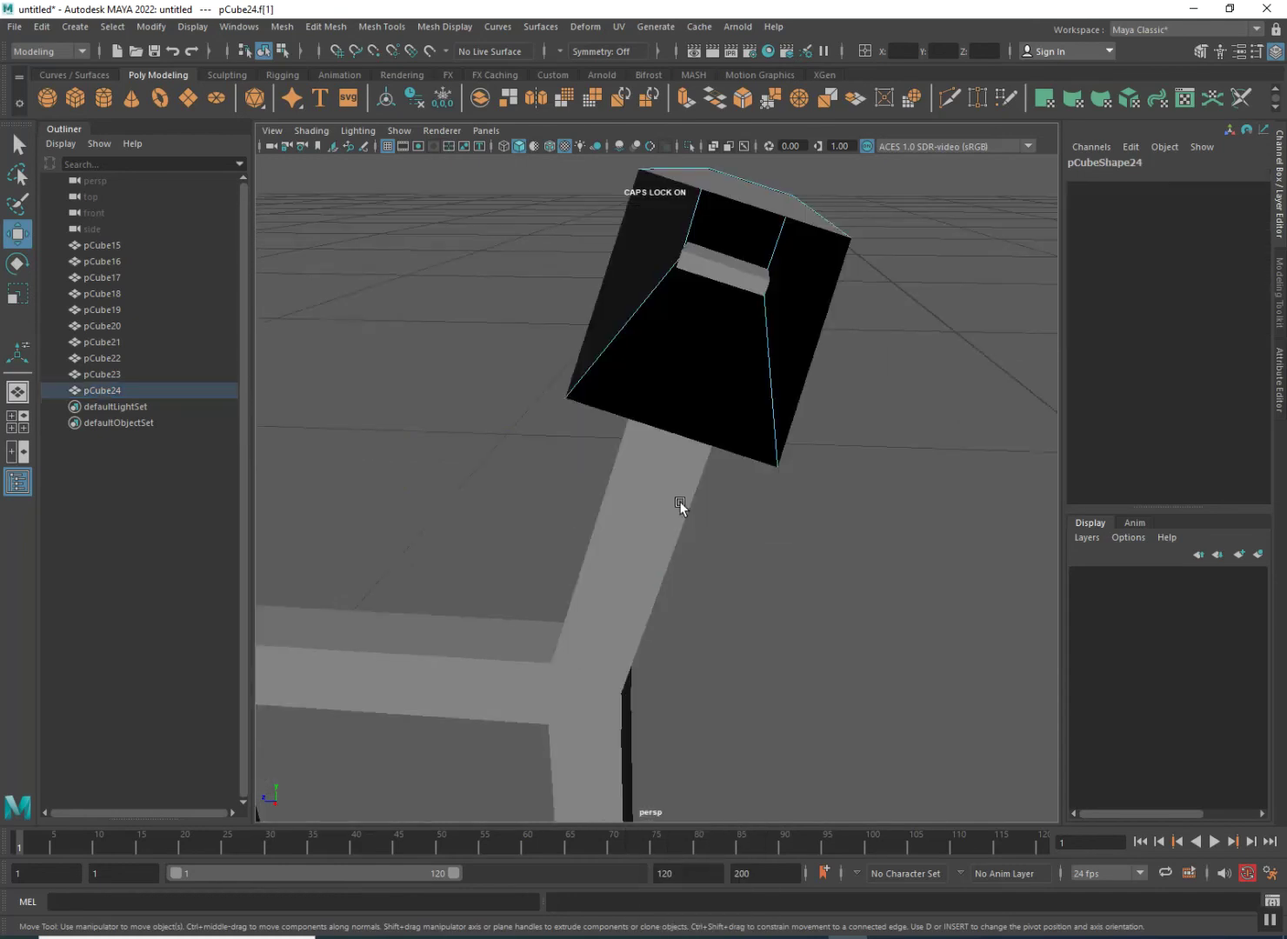
scroll(670, 496, "up", 4)
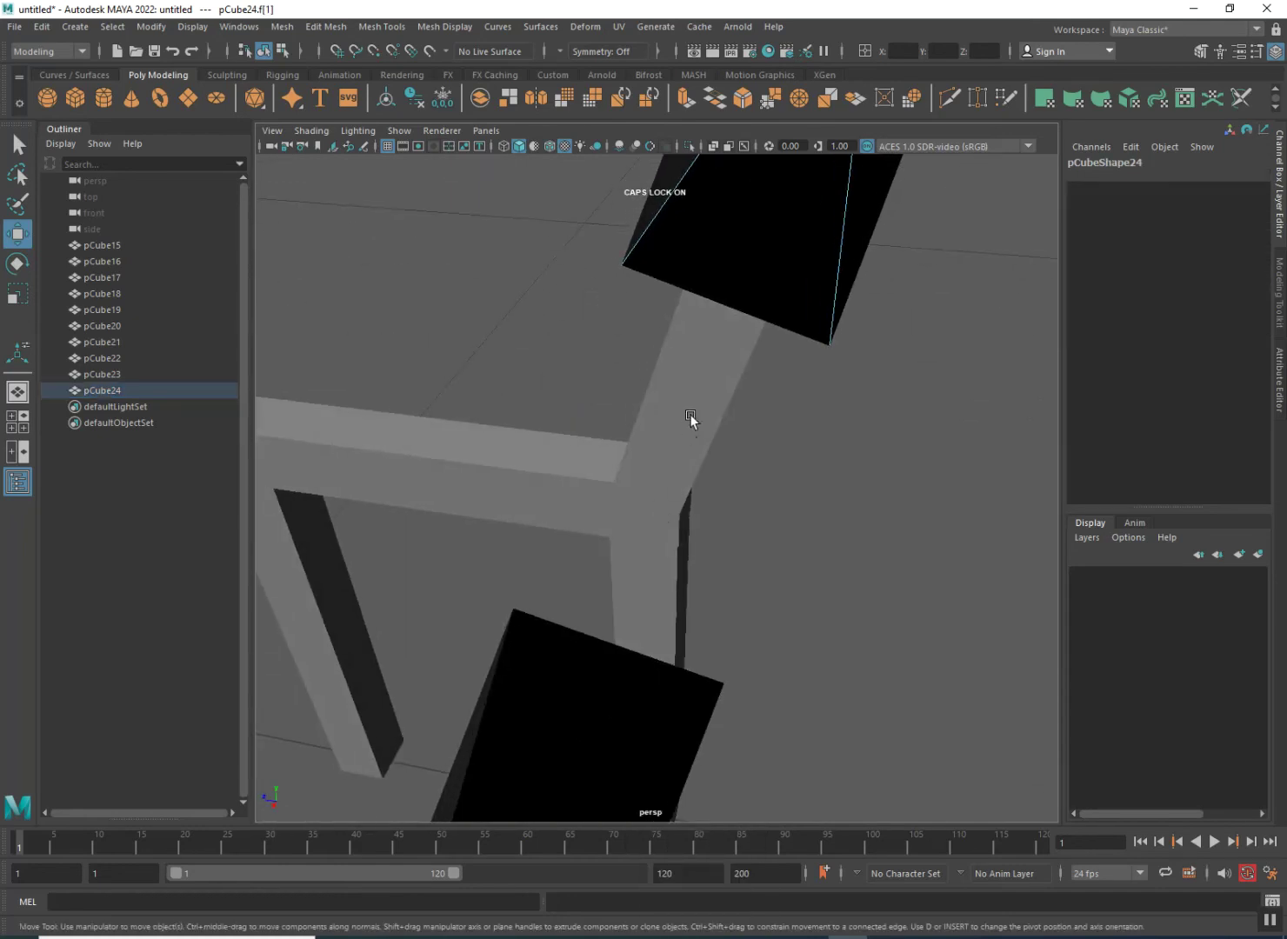
scroll(654, 486, "up", 5)
key("f")
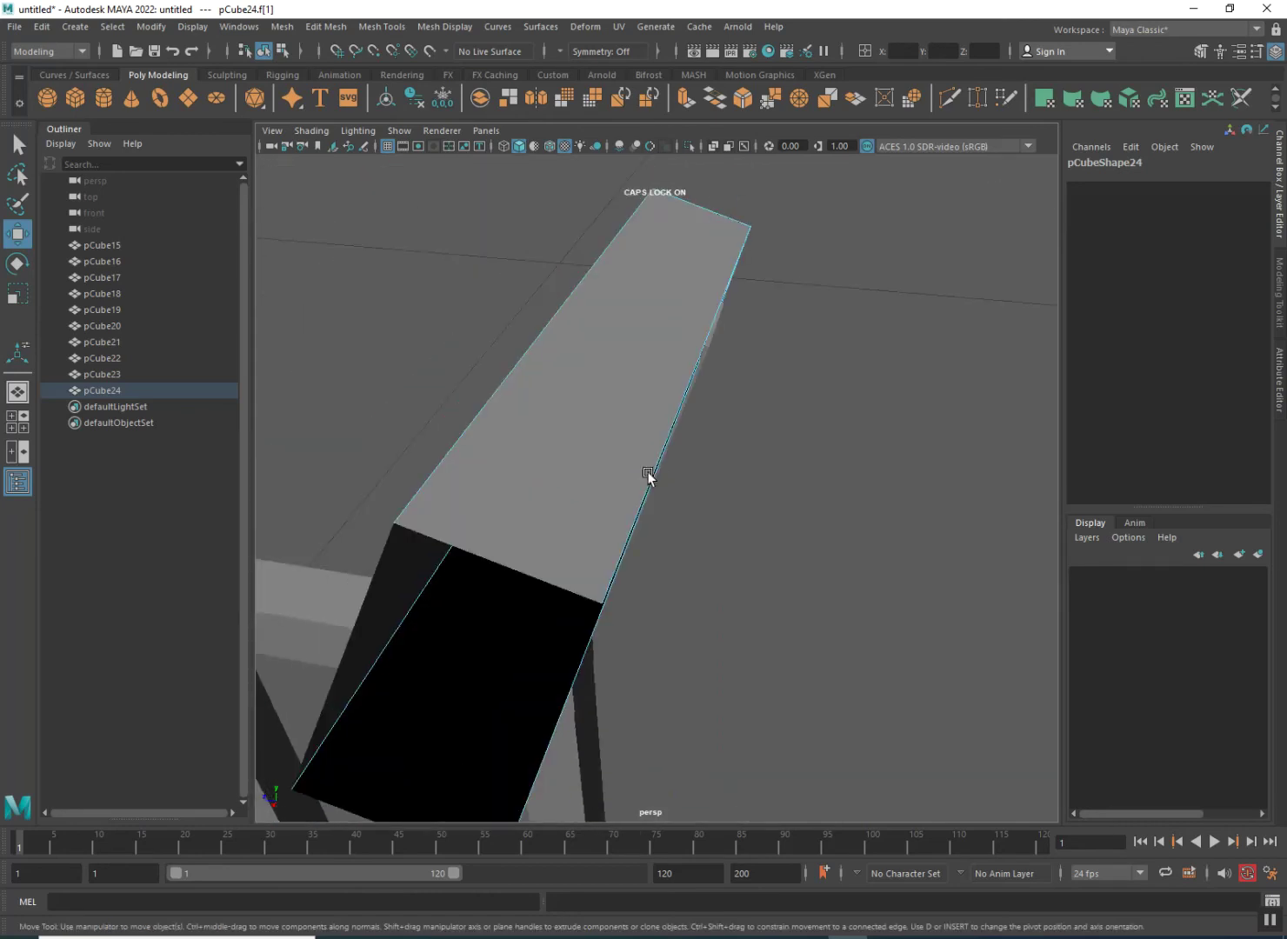
right_click_drag(566, 509, 602, 490)
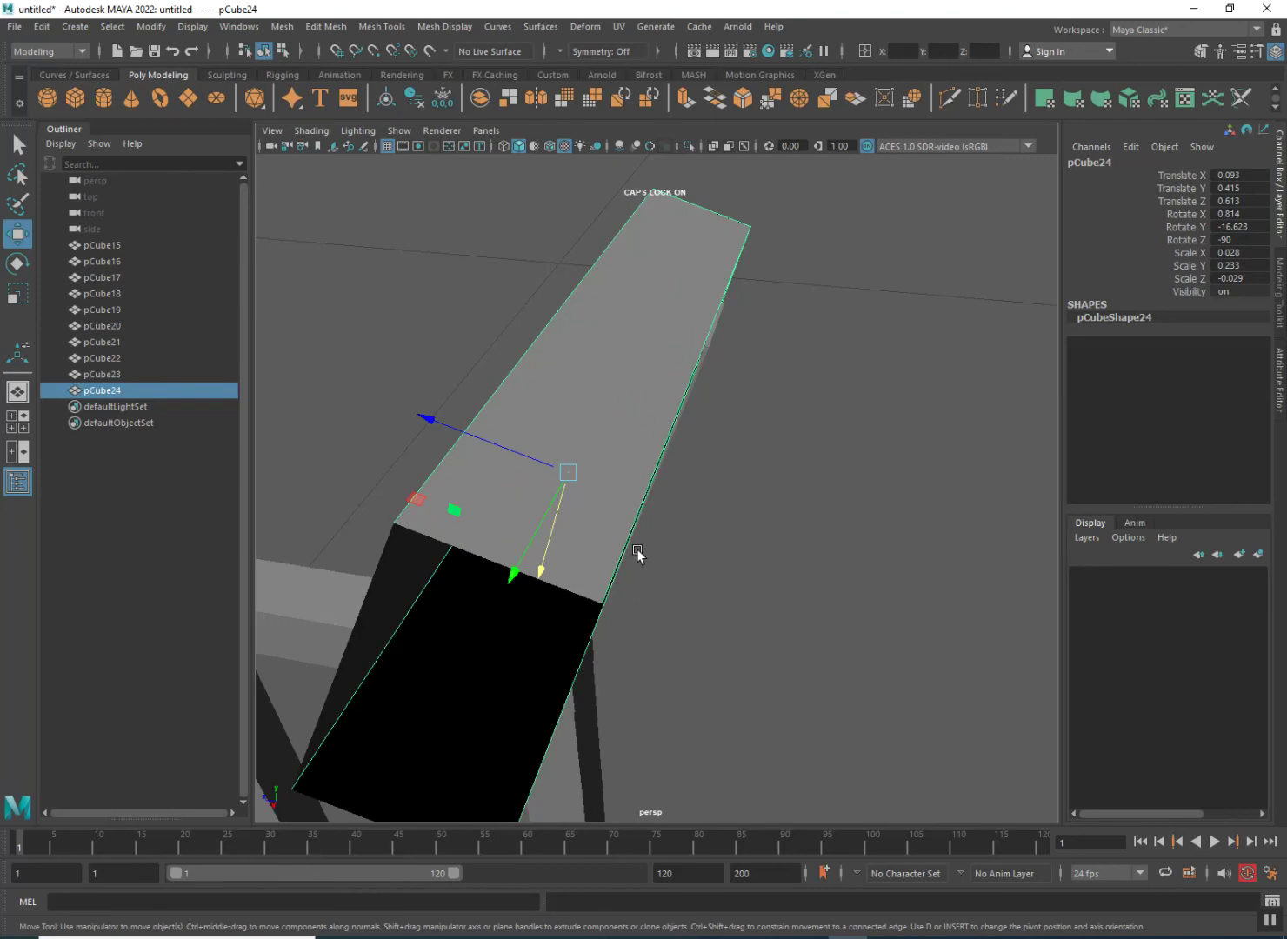
- Rotate the crosspiece slightly to about Rotate X -0.259 so that it runs parallel to both backrest posts
scroll(619, 546, "down", 5)
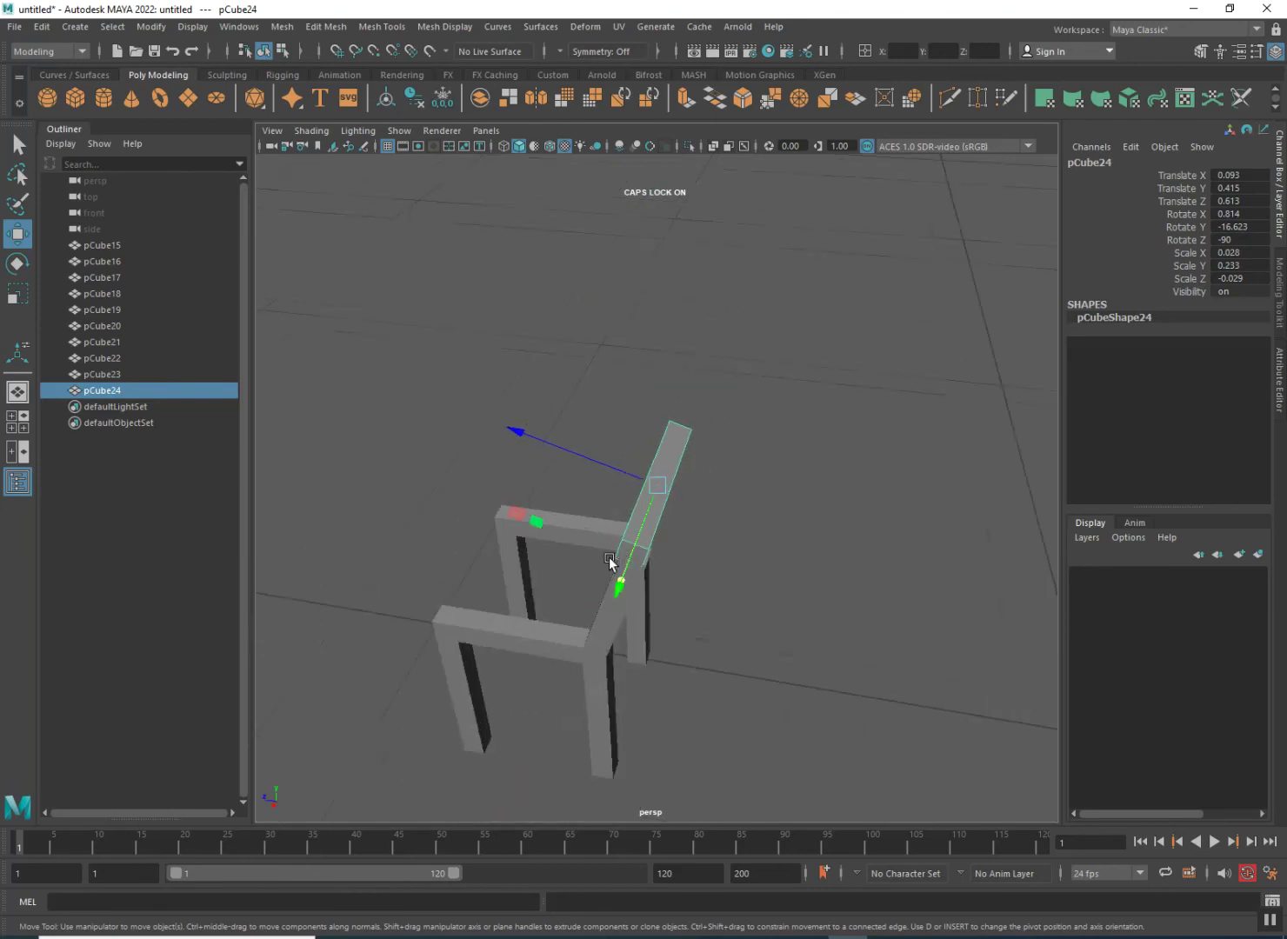
left_click_drag(609, 561, 612, 496, "alt")
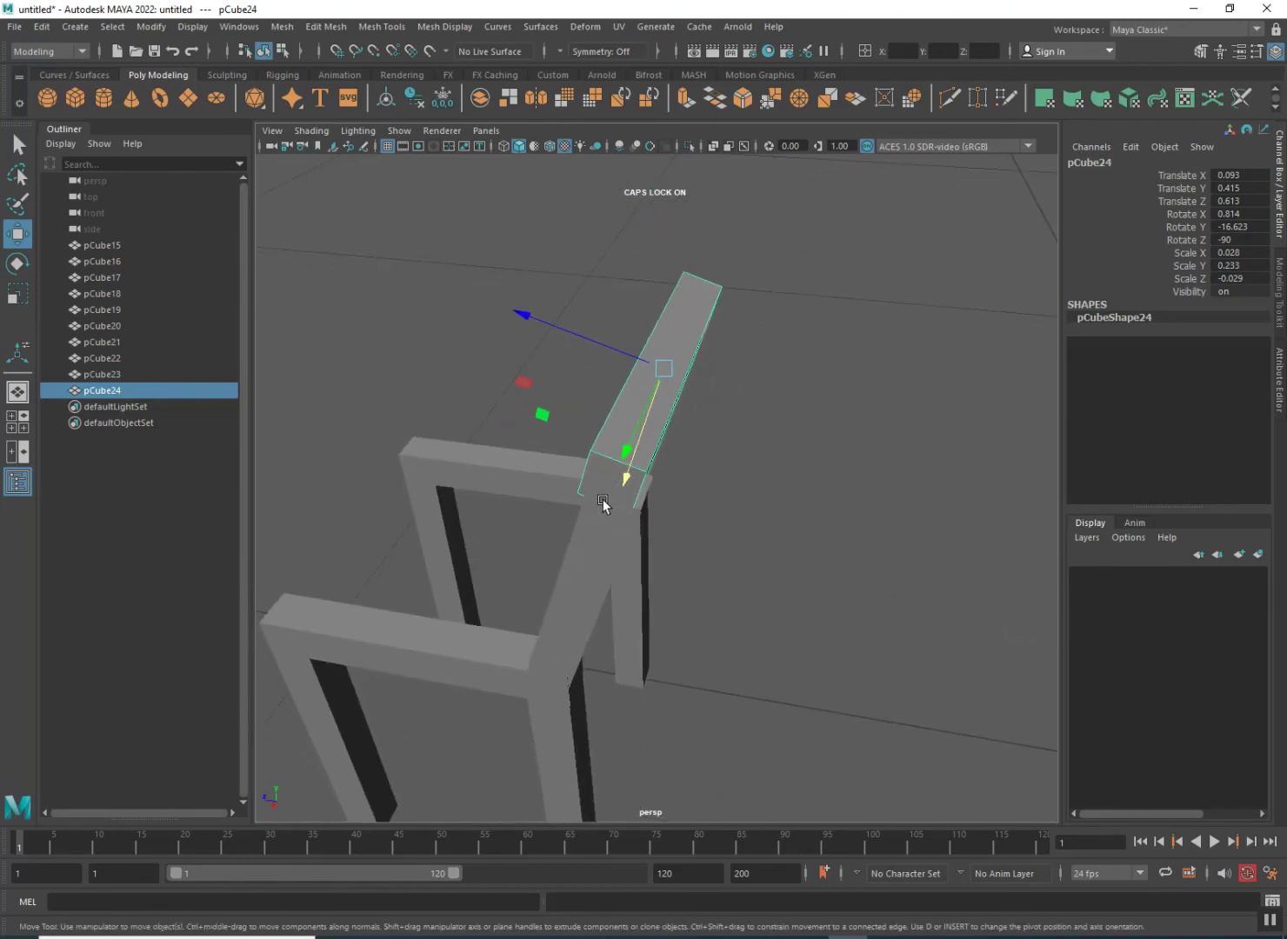
left_click(16, 263)
left_click_drag(578, 423, 583, 421)
left_click_drag(577, 498, 535, 479, "alt")
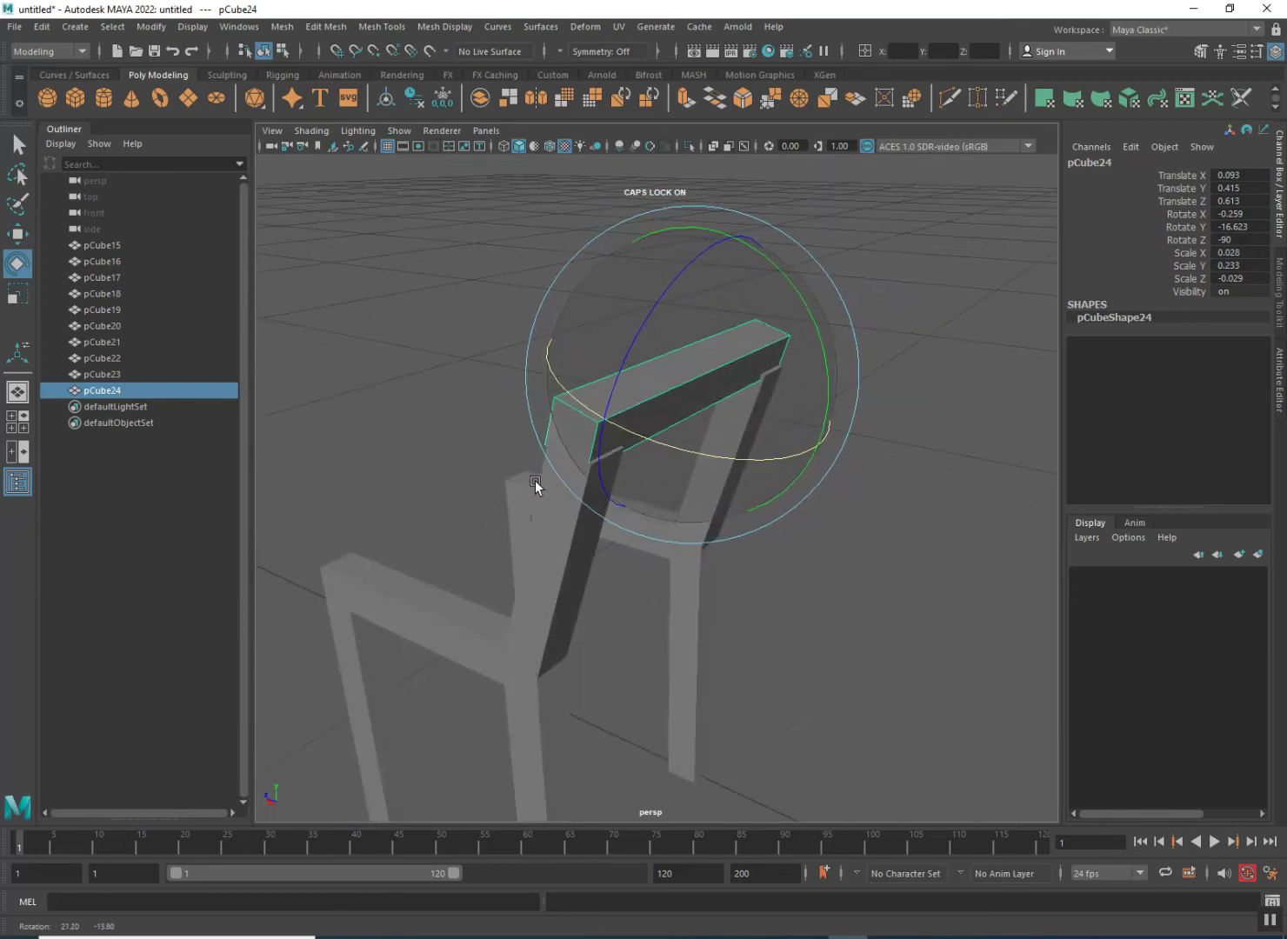
- Nudge the crosspiece to about Translate Z 0.612 to bring it flush with the backrest posts
left_click(16, 233)
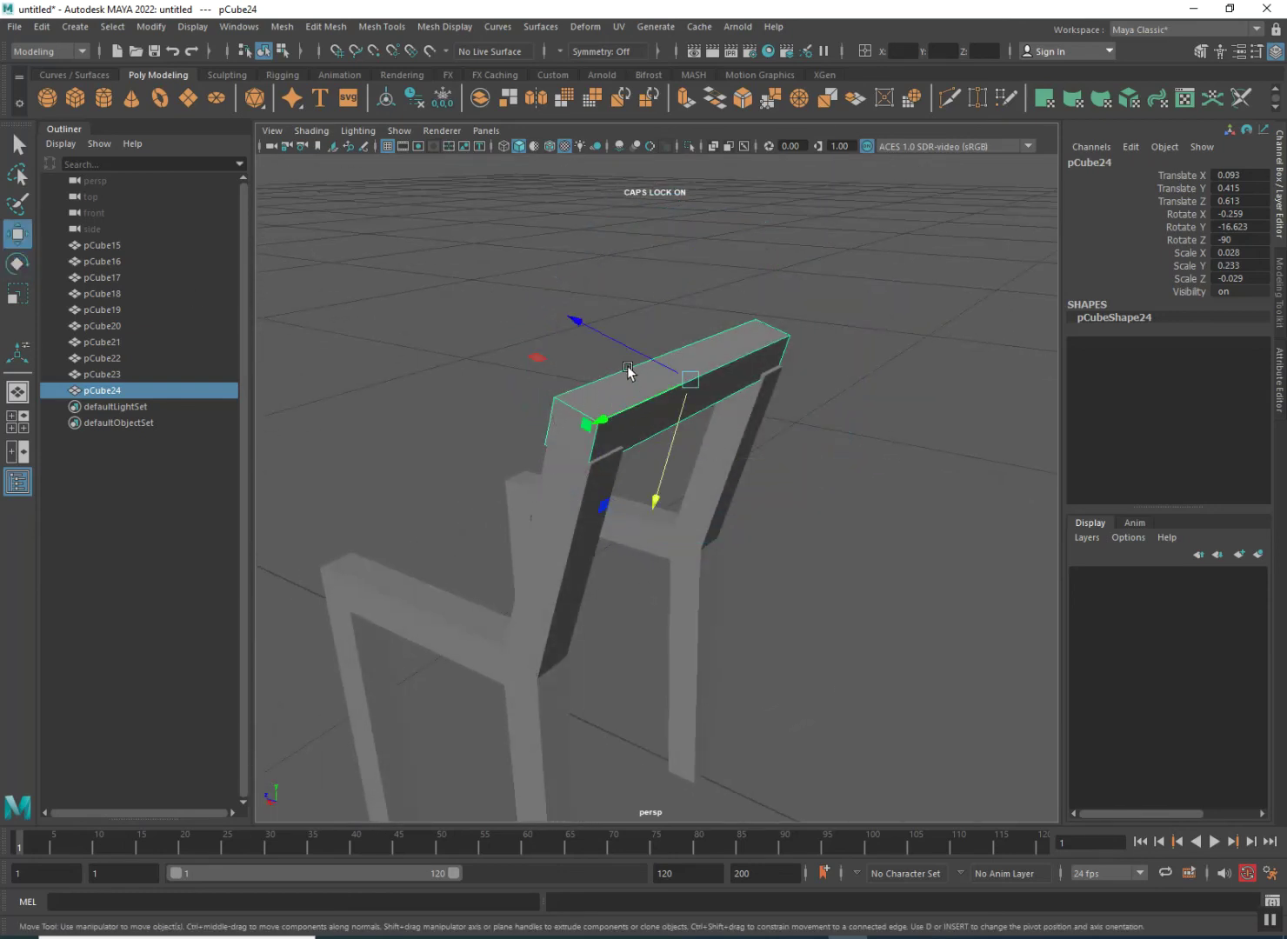
left_click_drag(628, 357, 633, 355)
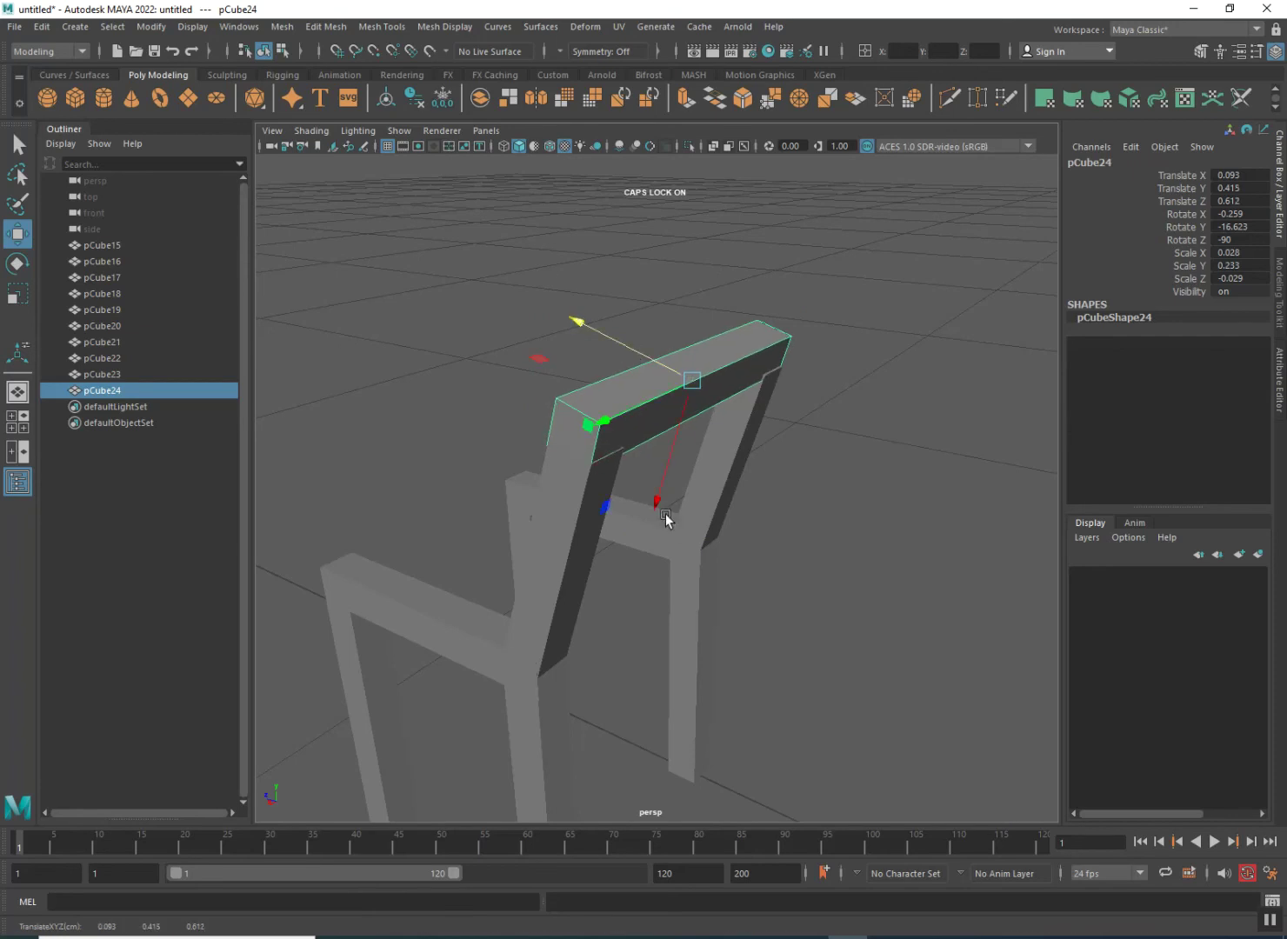
left_click(648, 522)
left_click_drag(578, 583, 477, 614, "alt")
left_click(782, 389)
scroll(690, 519, "down", 3)
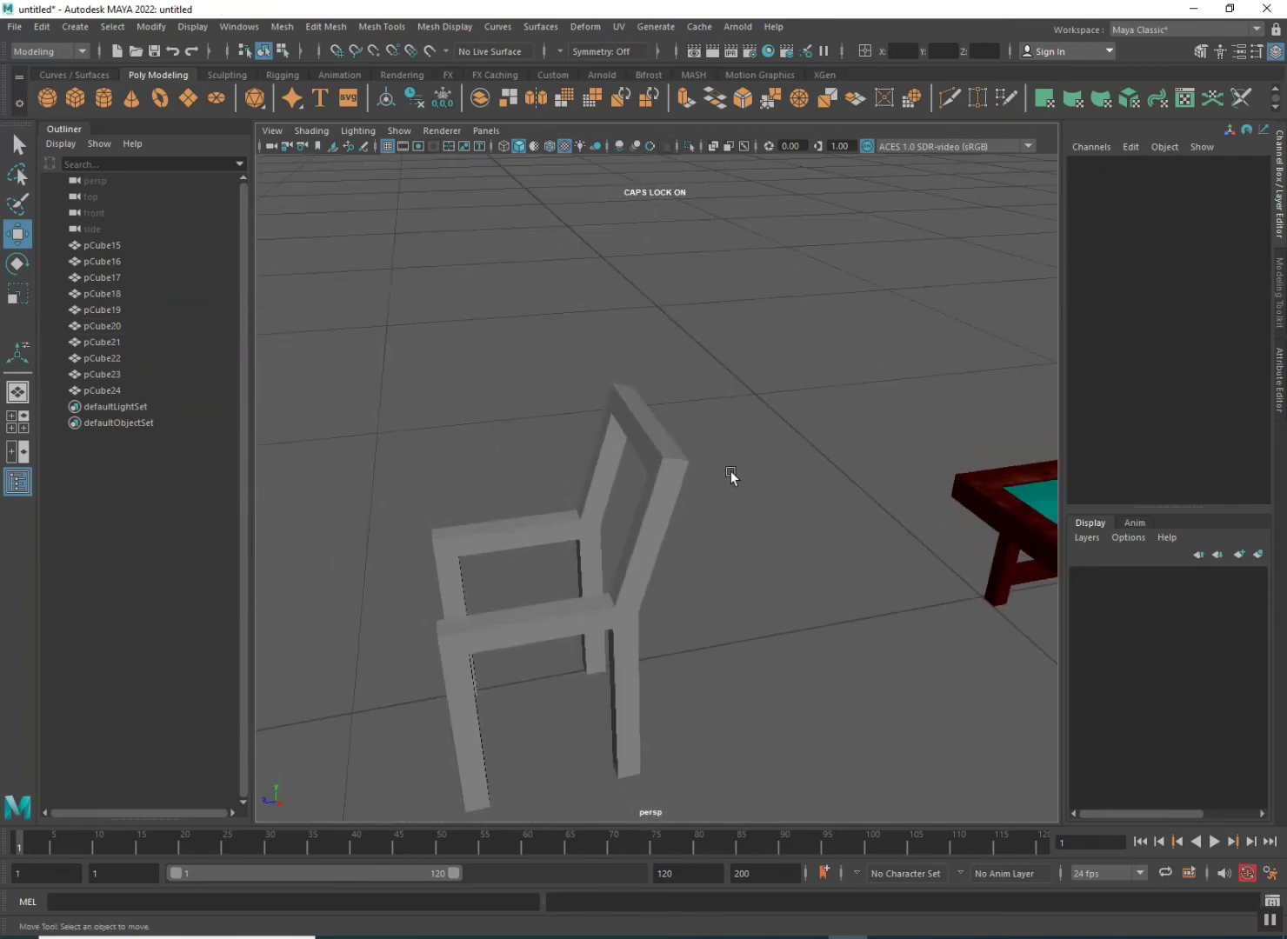
- Duplicate a seat side beam and place the copy between the two side beams at about Translate X 0.071
left_click(659, 442)
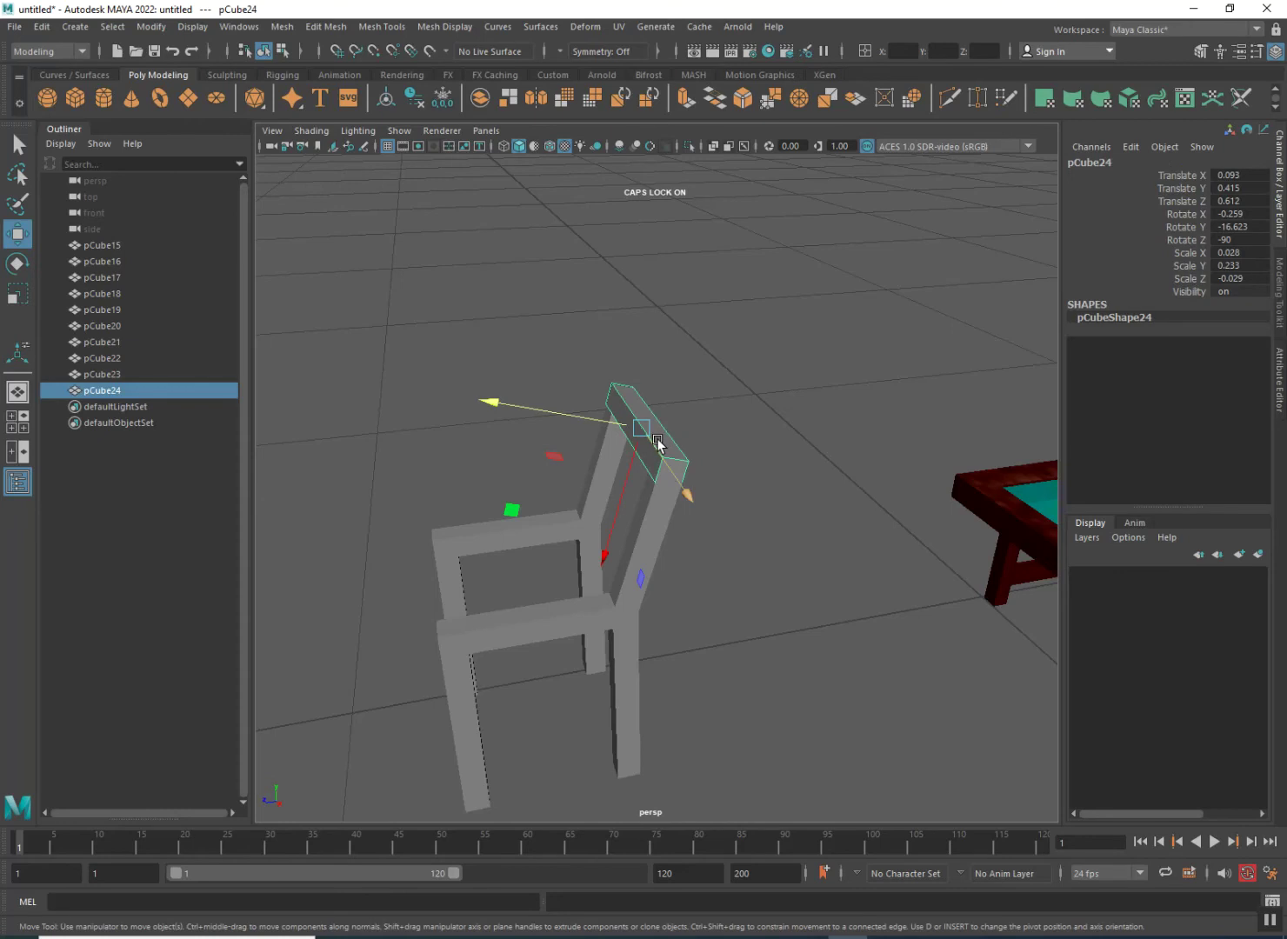
left_click(554, 617)
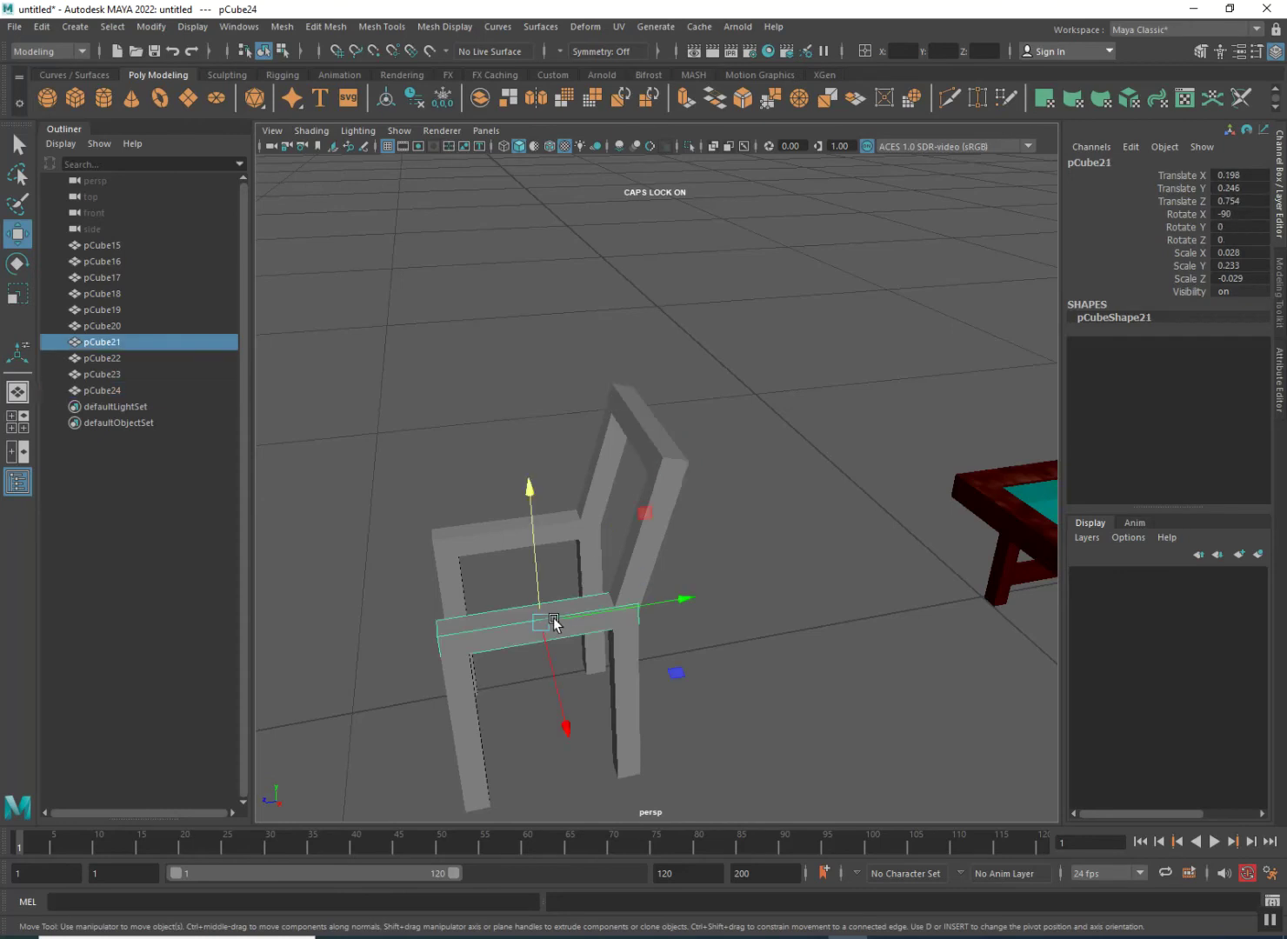
left_click_drag(498, 608, 640, 581, "alt")
mouse_move(815, 620)
left_mouse_down("shift")
mouse_move(650, 627)
mouse_move(691, 625)
mouse_move(641, 727)
left_mouse_up("shift")
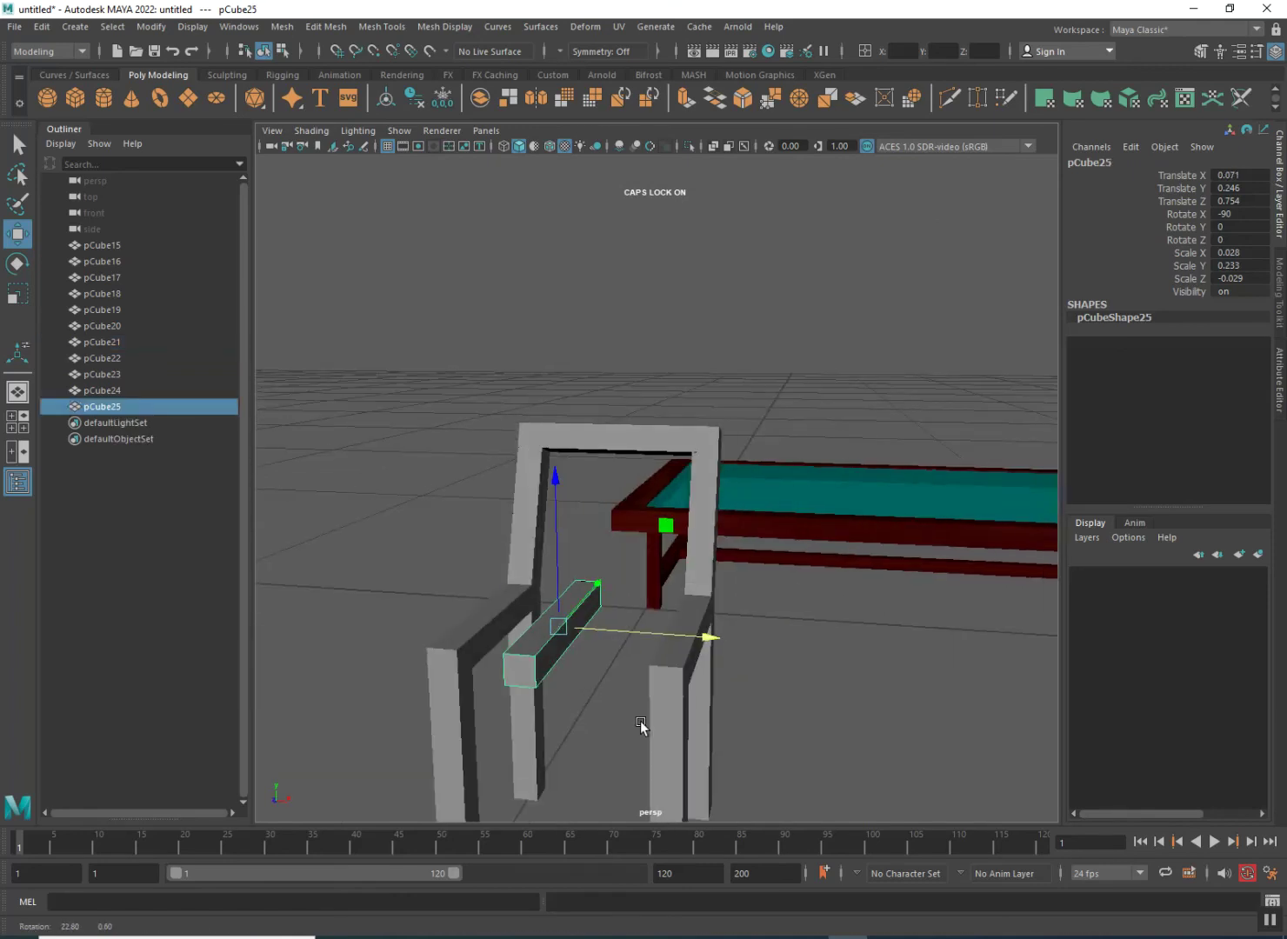
- Turn the copied beam crosswise to the seat by setting its Rotate Y to -90
left_click(18, 264)
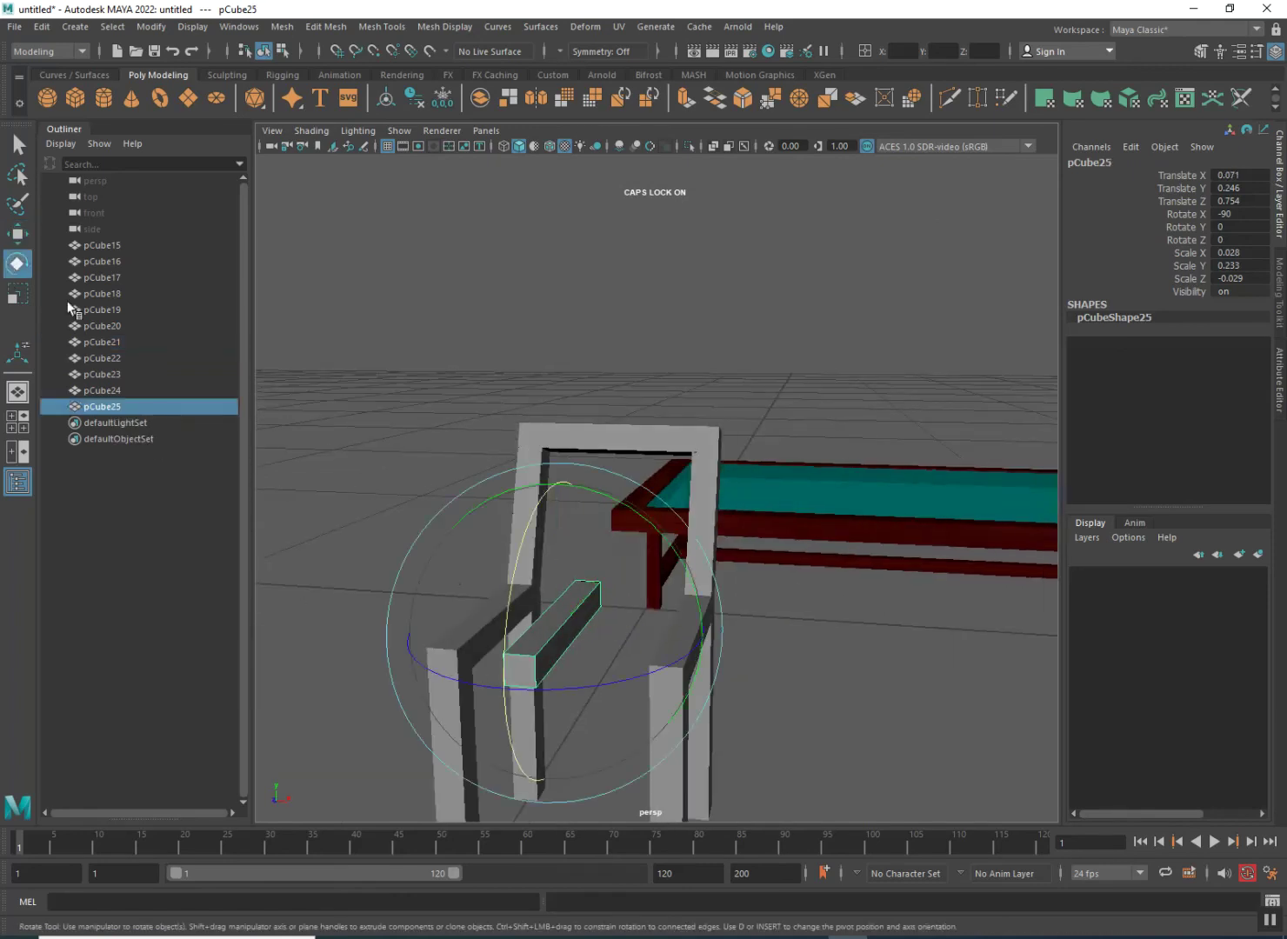
left_click_drag(591, 688, 354, 638)
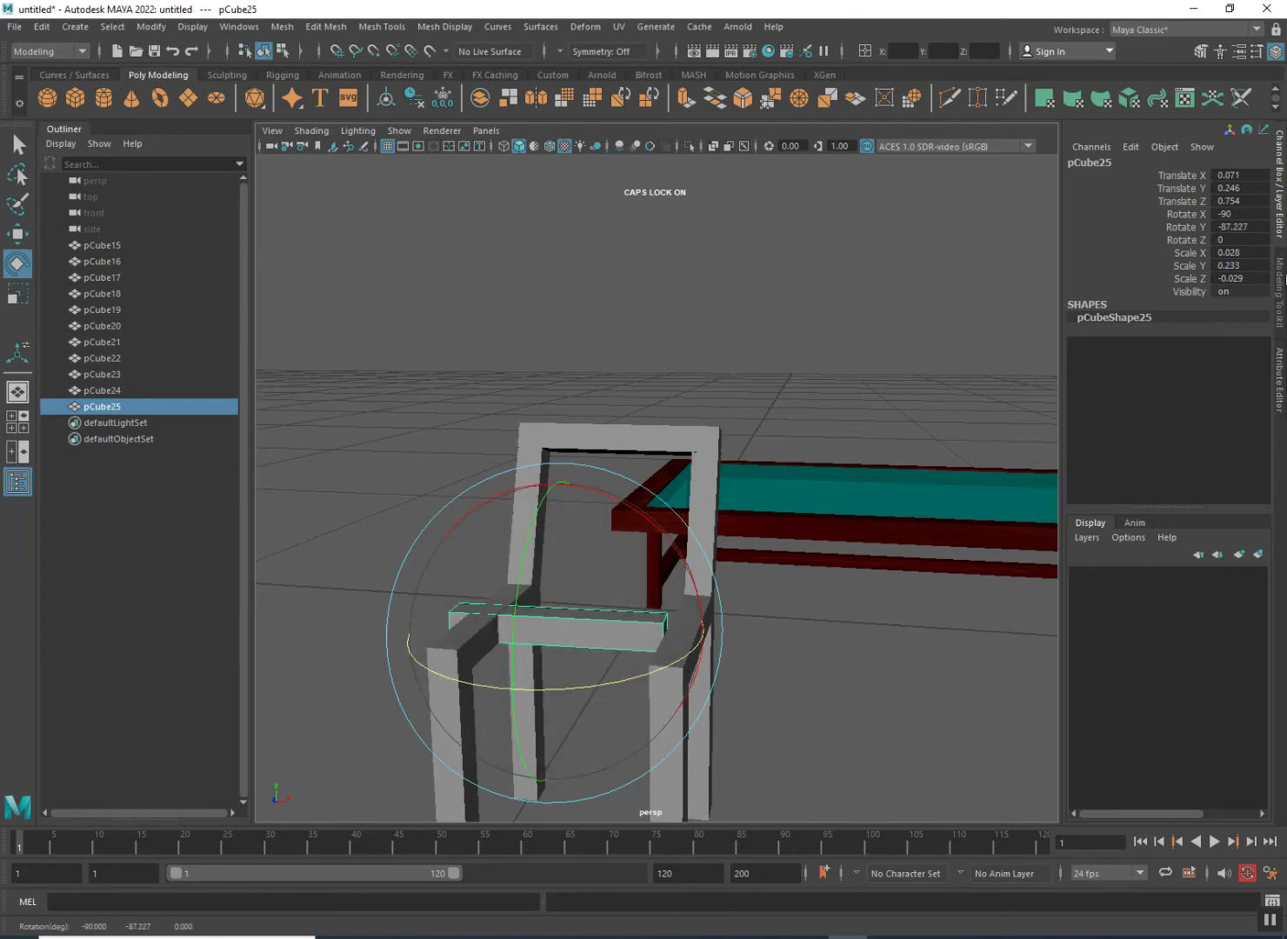
double_click(1240, 226)
key("Return")
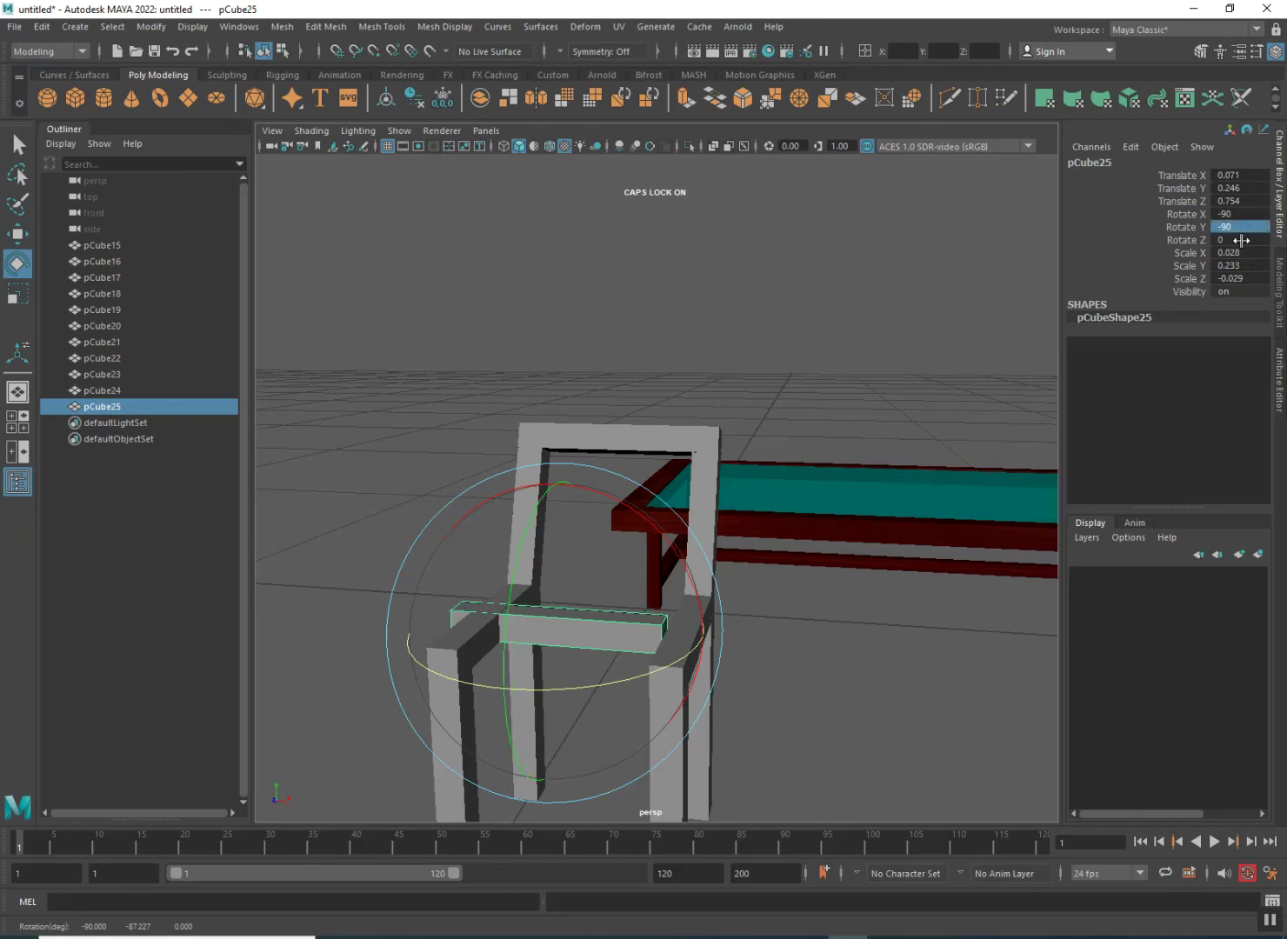
- Move the crosswise beam to the seat's front edge between the side beams, at about Translate X 0.097 and Z 0.846
left_click(25, 235)
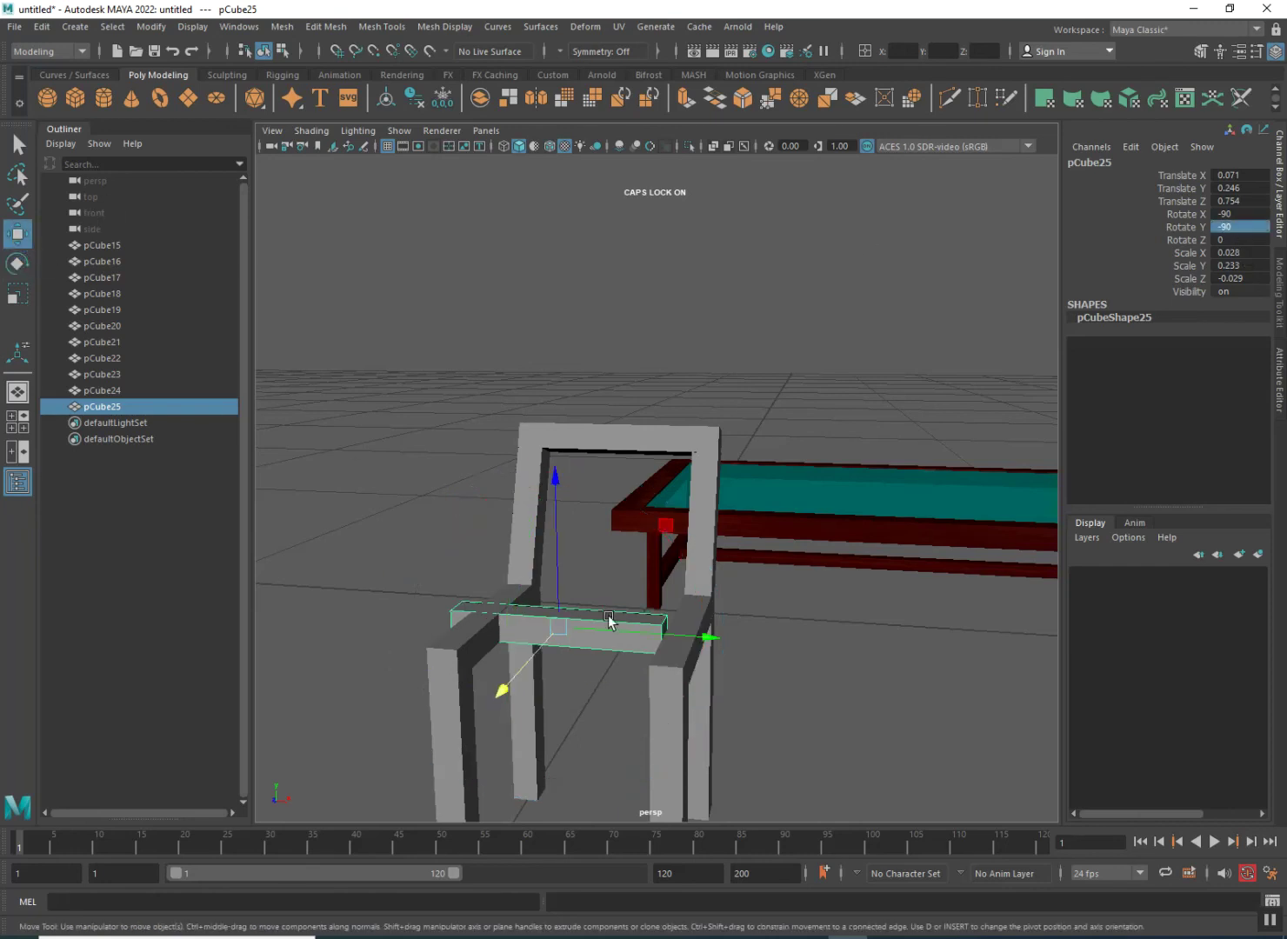
left_click_drag(618, 639, 744, 657)
left_click_drag(616, 615, 538, 612)
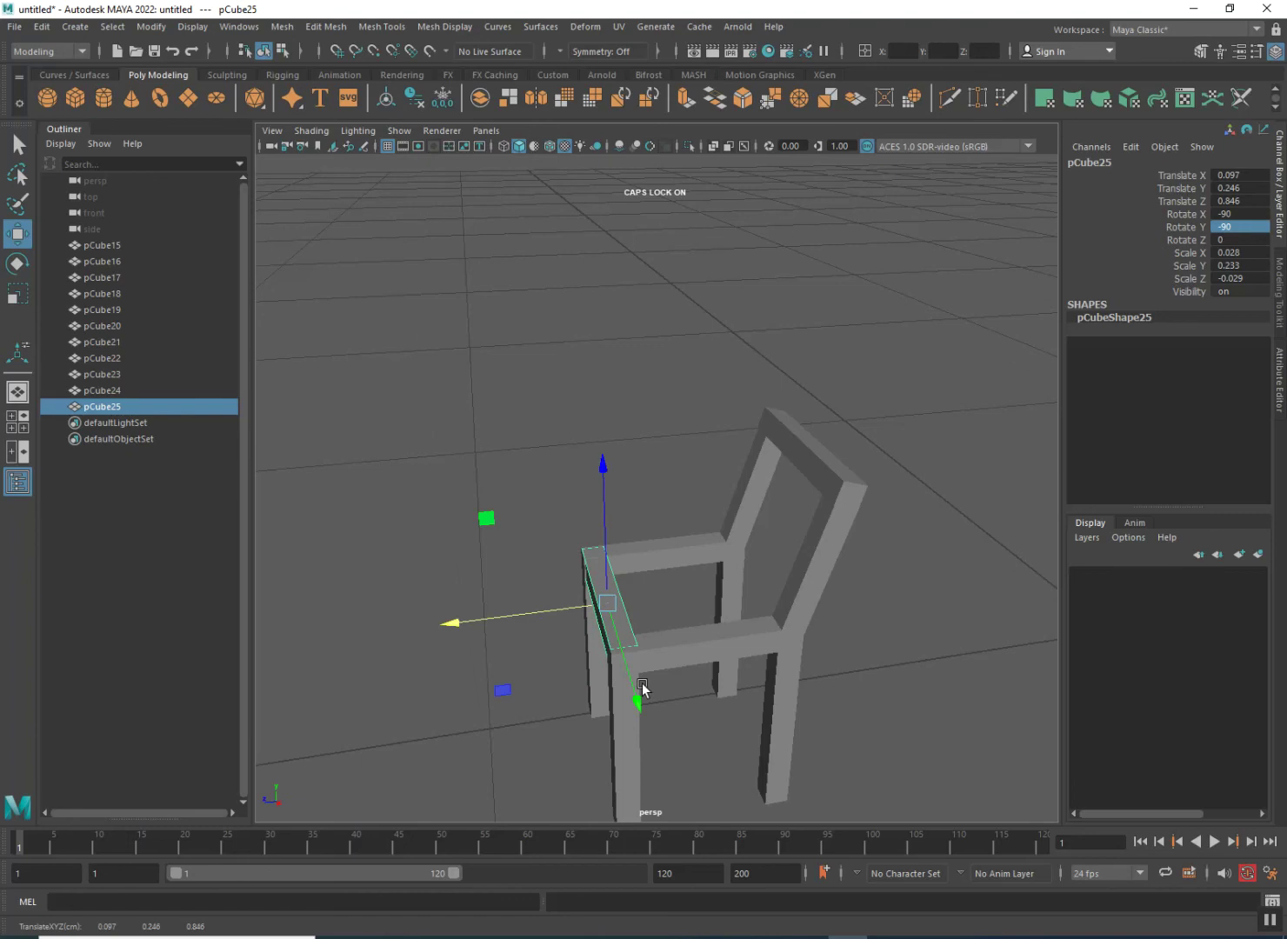
left_click_drag(641, 686, 704, 687, "alt")
scroll(705, 680, "up", 5)
scroll(705, 680, "down", 3)
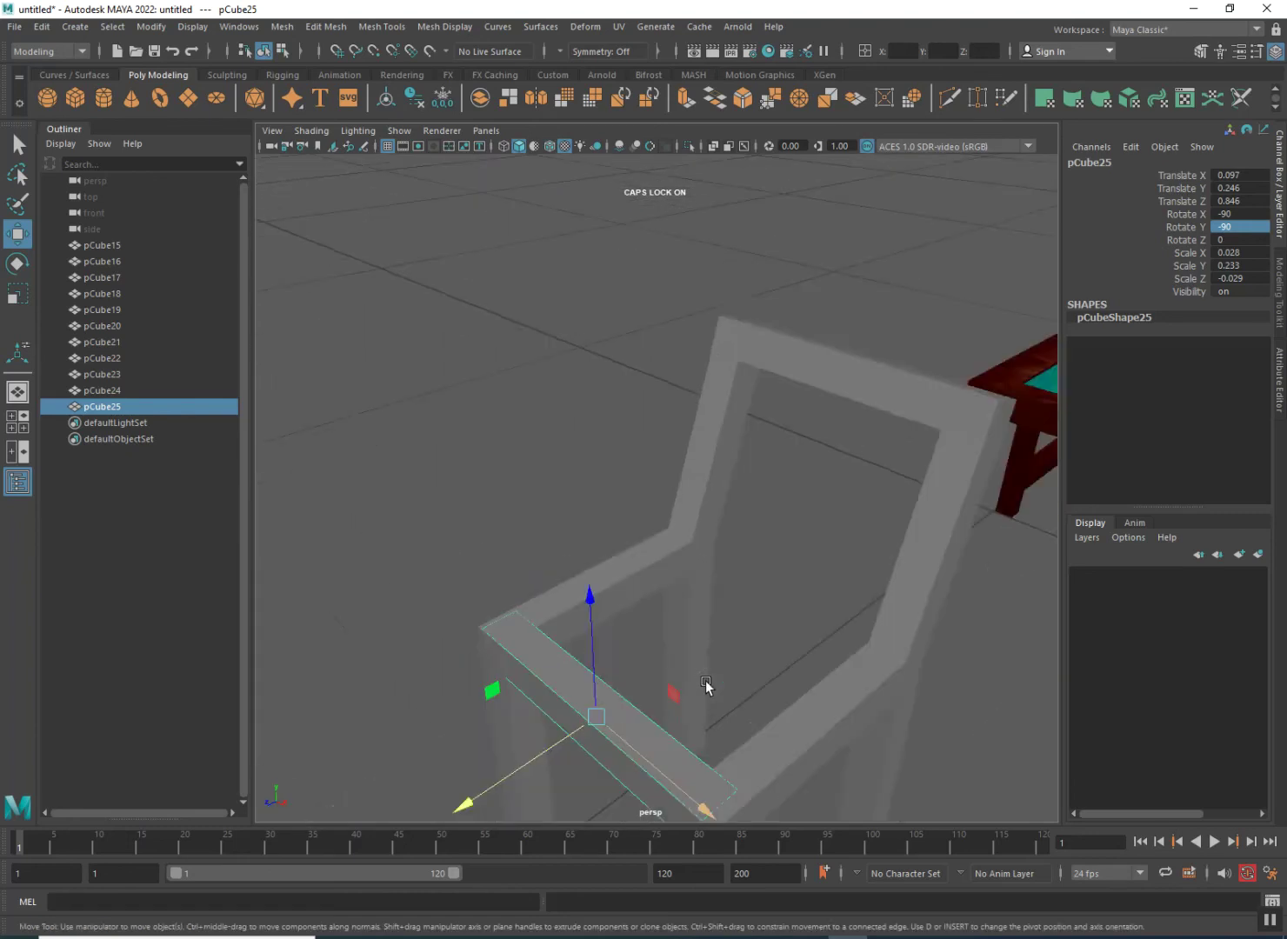
scroll(705, 680, "down", 4)
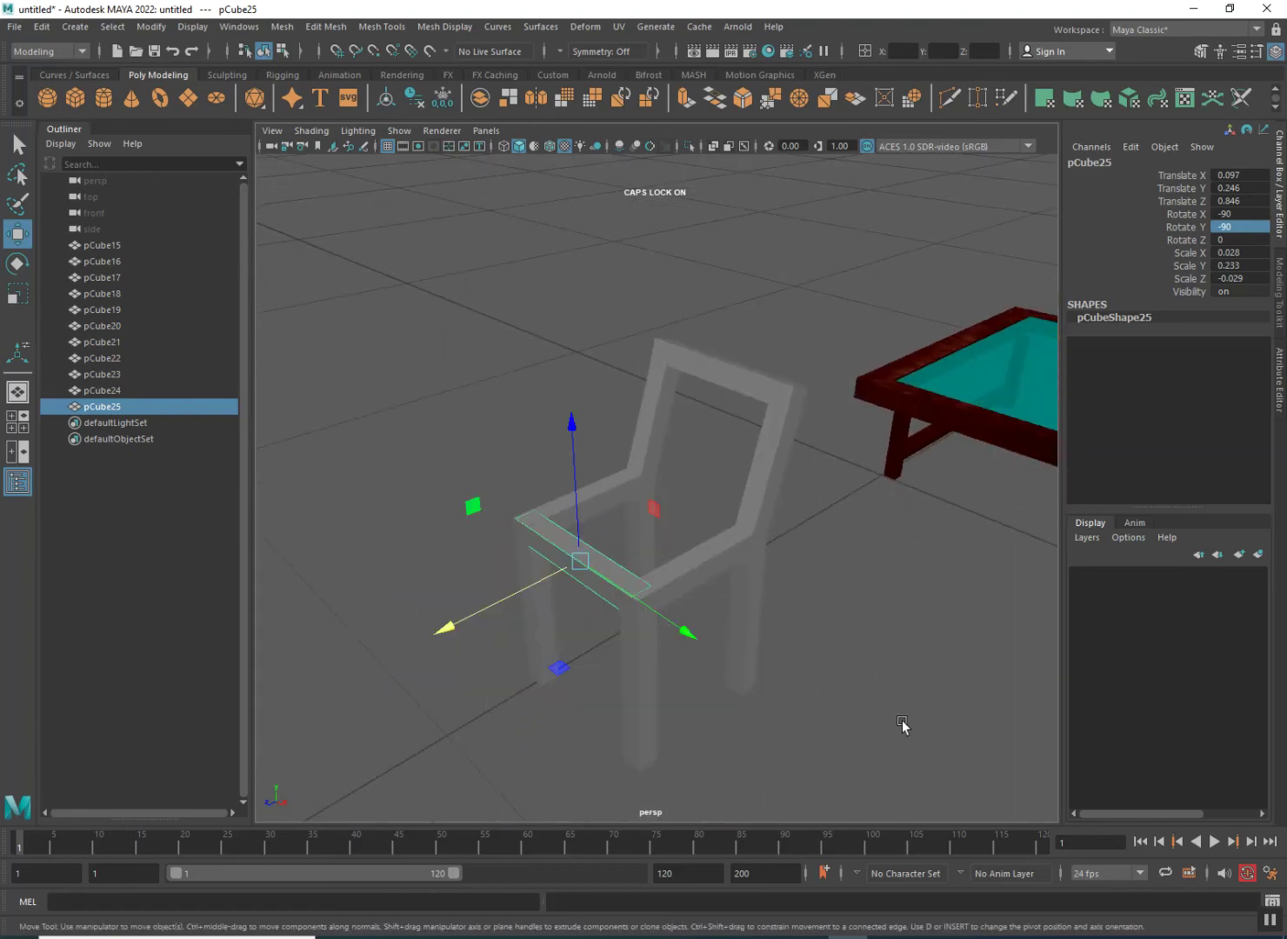
left_click(902, 726)
- Duplicate the front seat beam and place the copy at the back of the seat, at about Translate Z 0.664
left_click(614, 582)
mouse_move(641, 595)
left_mouse_down("alt")
mouse_move(802, 653)
mouse_move(721, 664)
mouse_move(567, 563)
mouse_move(661, 528)
mouse_move(678, 537)
left_mouse_up("alt")
left_click_drag(766, 645, 787, 621, "alt")
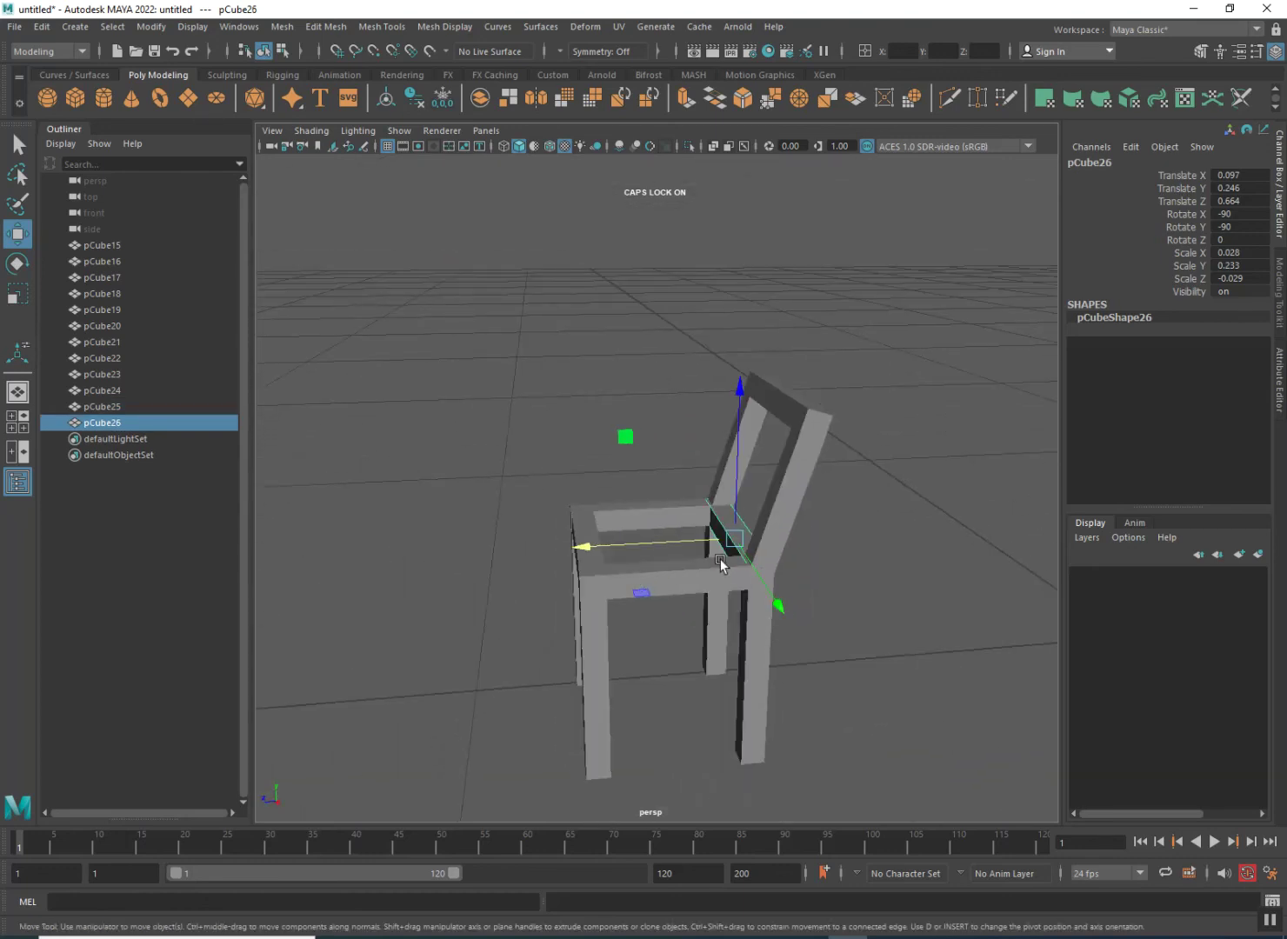
- Duplicate the rear seat beam down between the back legs at about Translate Y 0.059, and copy that lower rail between the front legs
left_click_drag(737, 512, 737, 624, "shift")
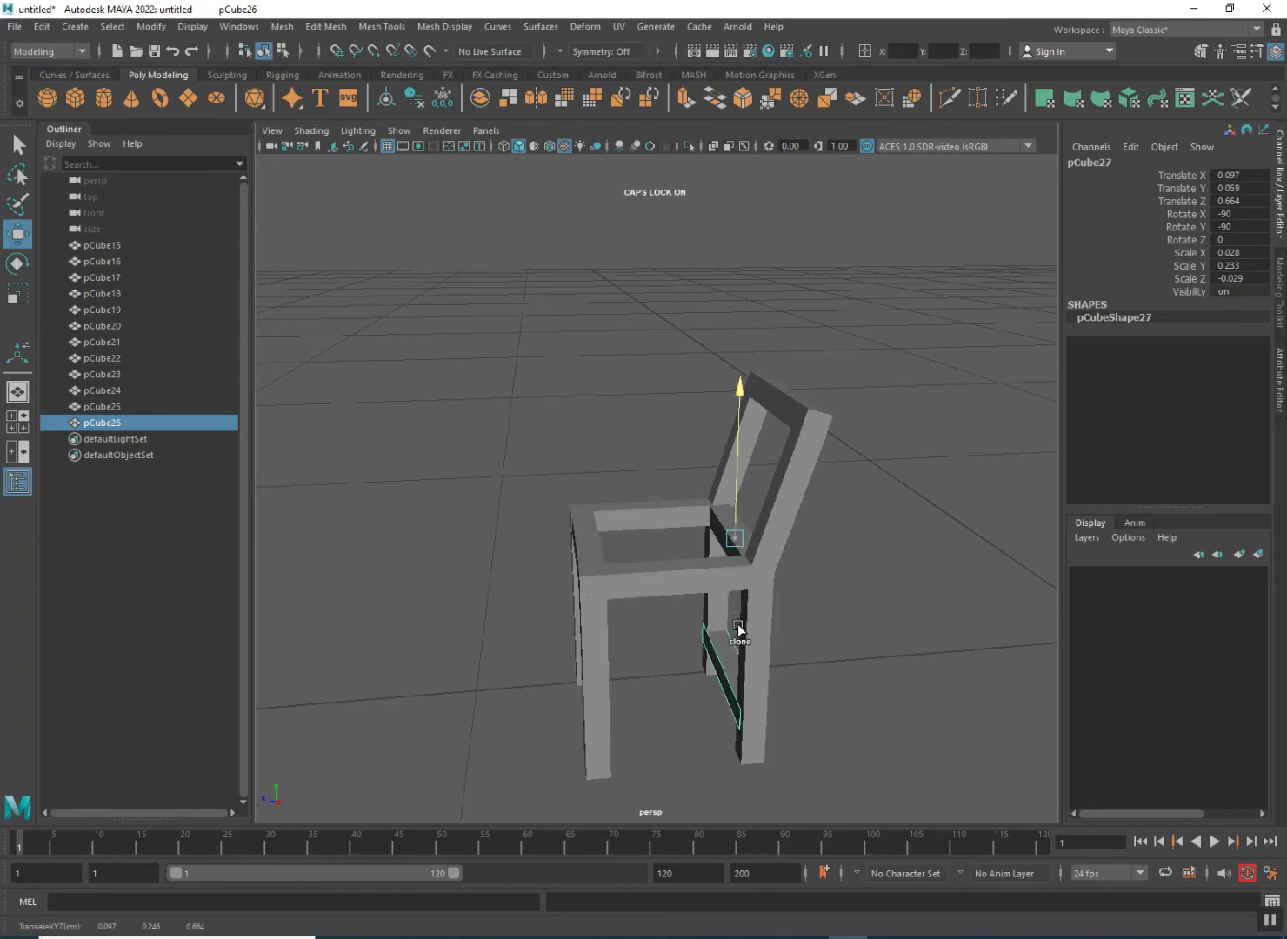
left_click_drag(668, 679, 524, 686, "shift")
left_click(489, 627)
left_click_drag(490, 627, 541, 638, "alt")
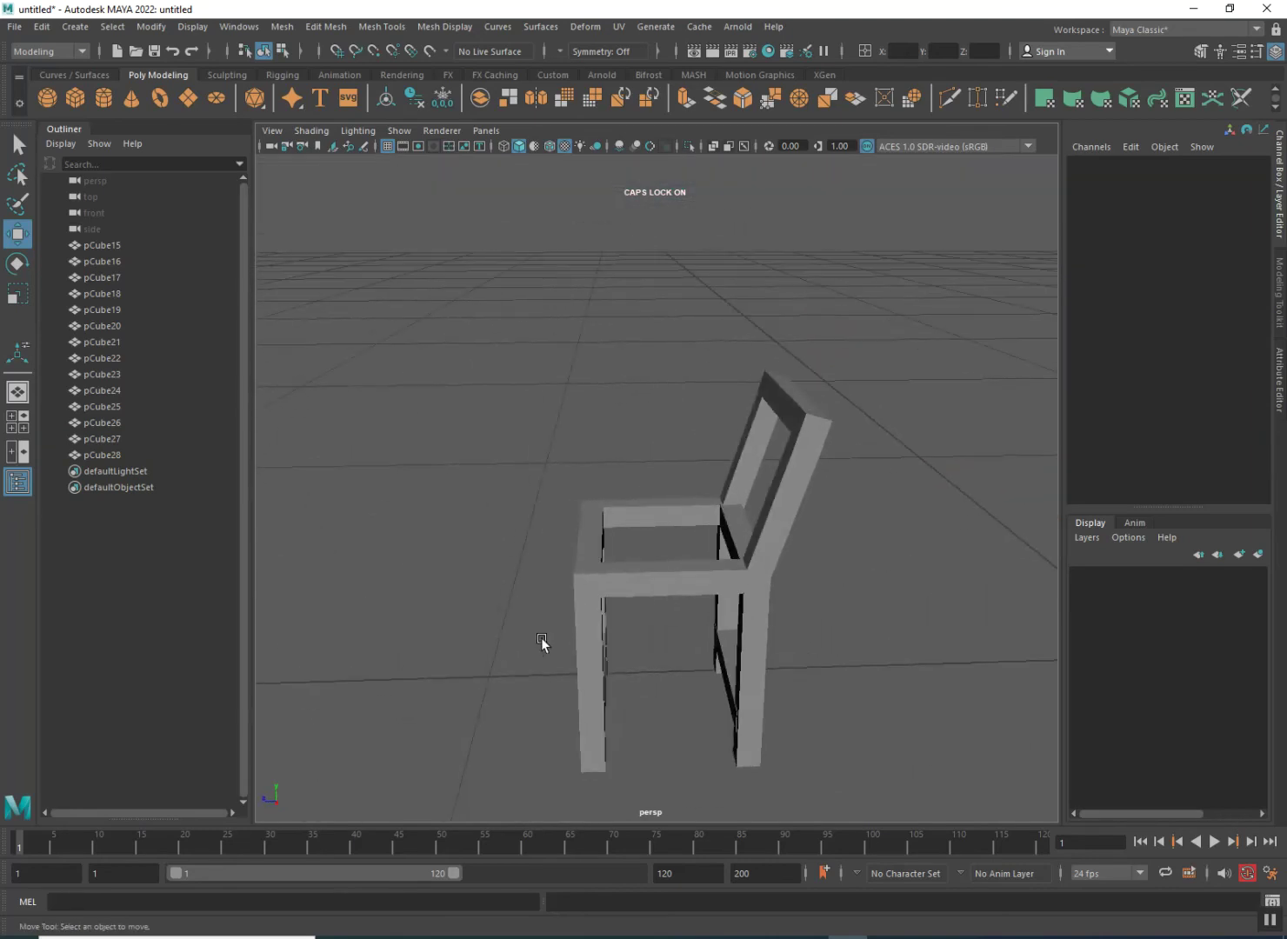
- Duplicate the front seat beam upward to Translate Y 0.297 and scale the copy into a thin seat panel, about Scale X 0.318 and Z -0.009
left_click(604, 526)
left_click_drag(585, 504, 591, 458, "shift")
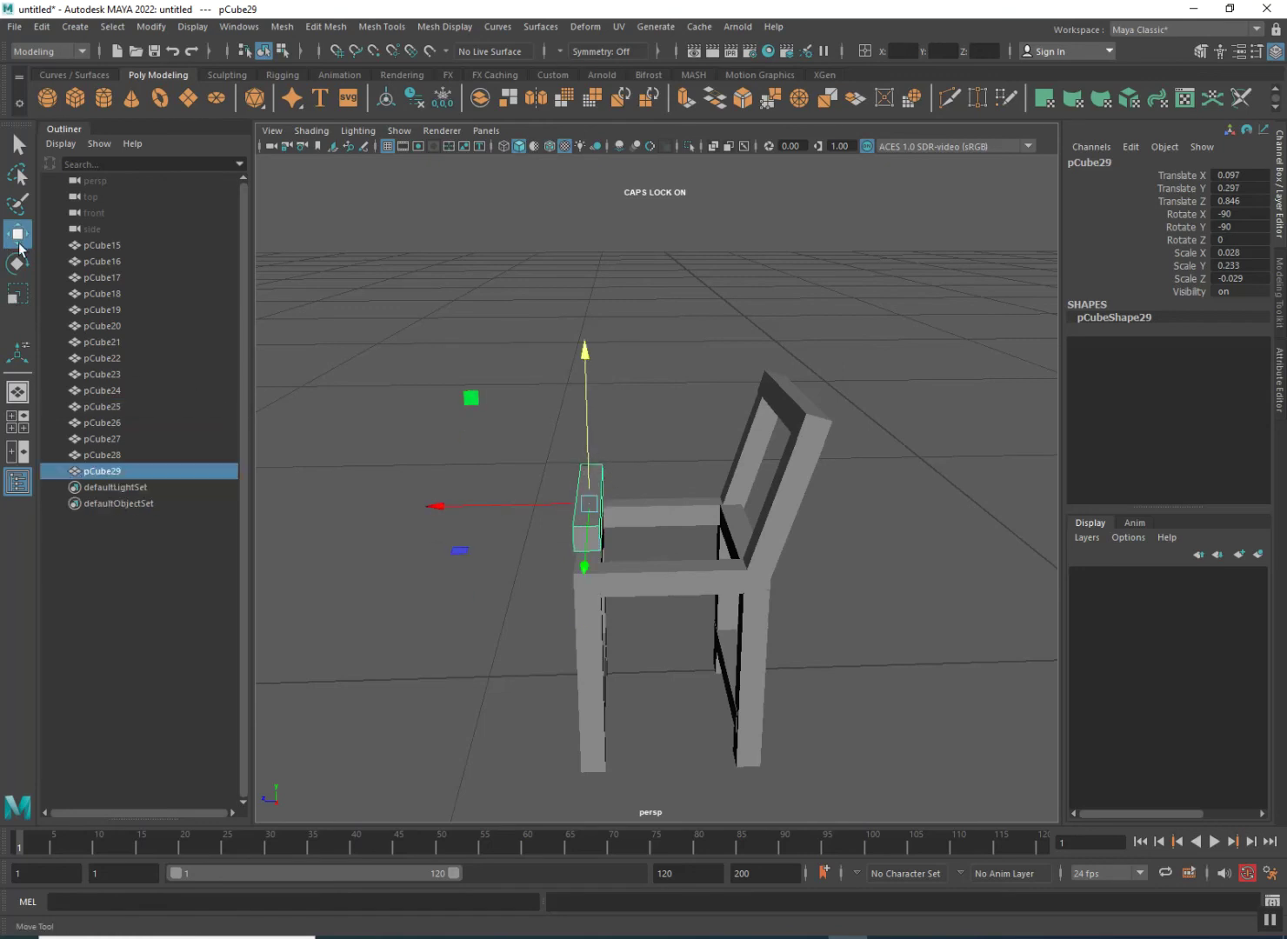
key("r")
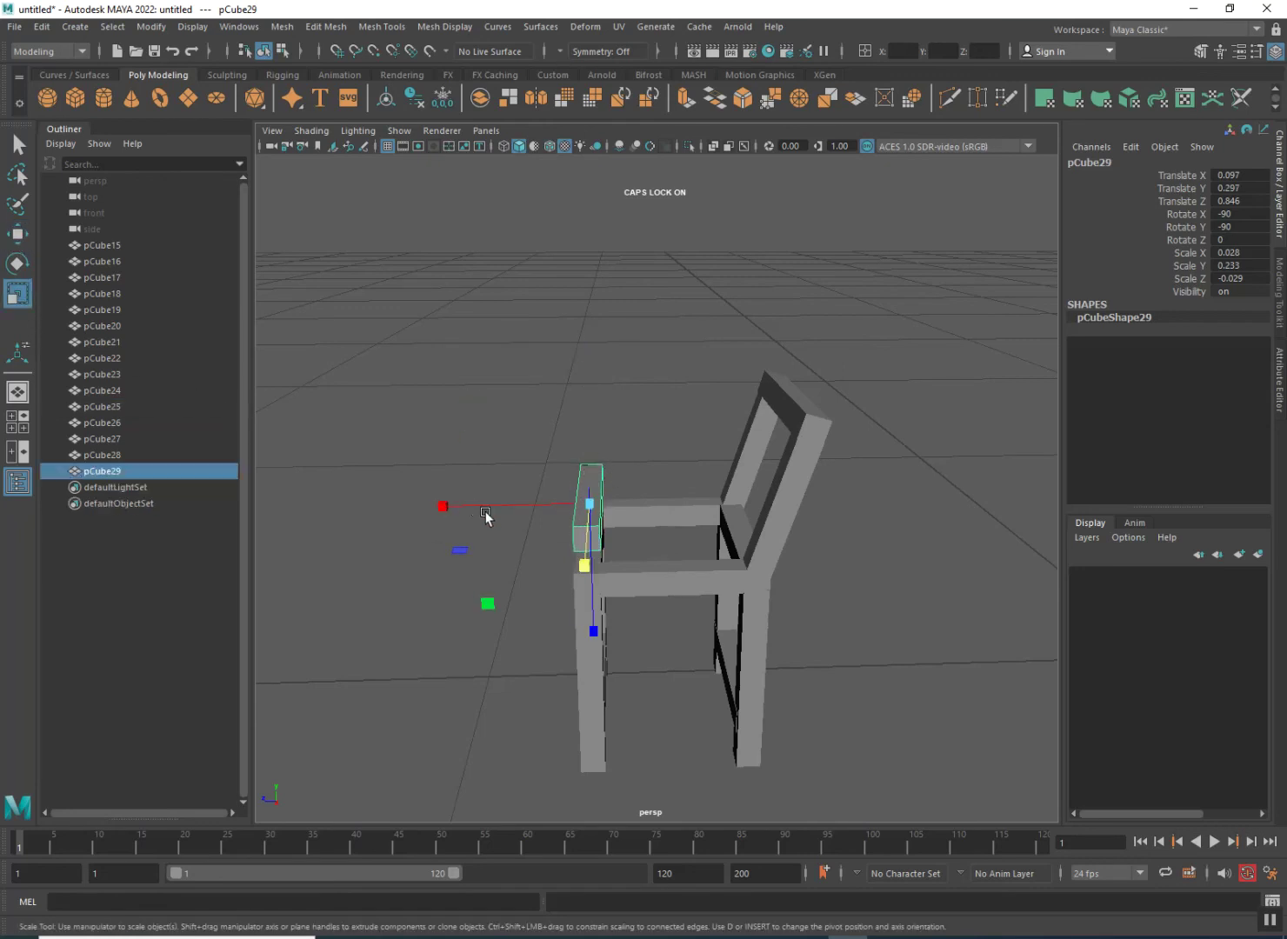
left_click_drag(457, 503, 218, 510)
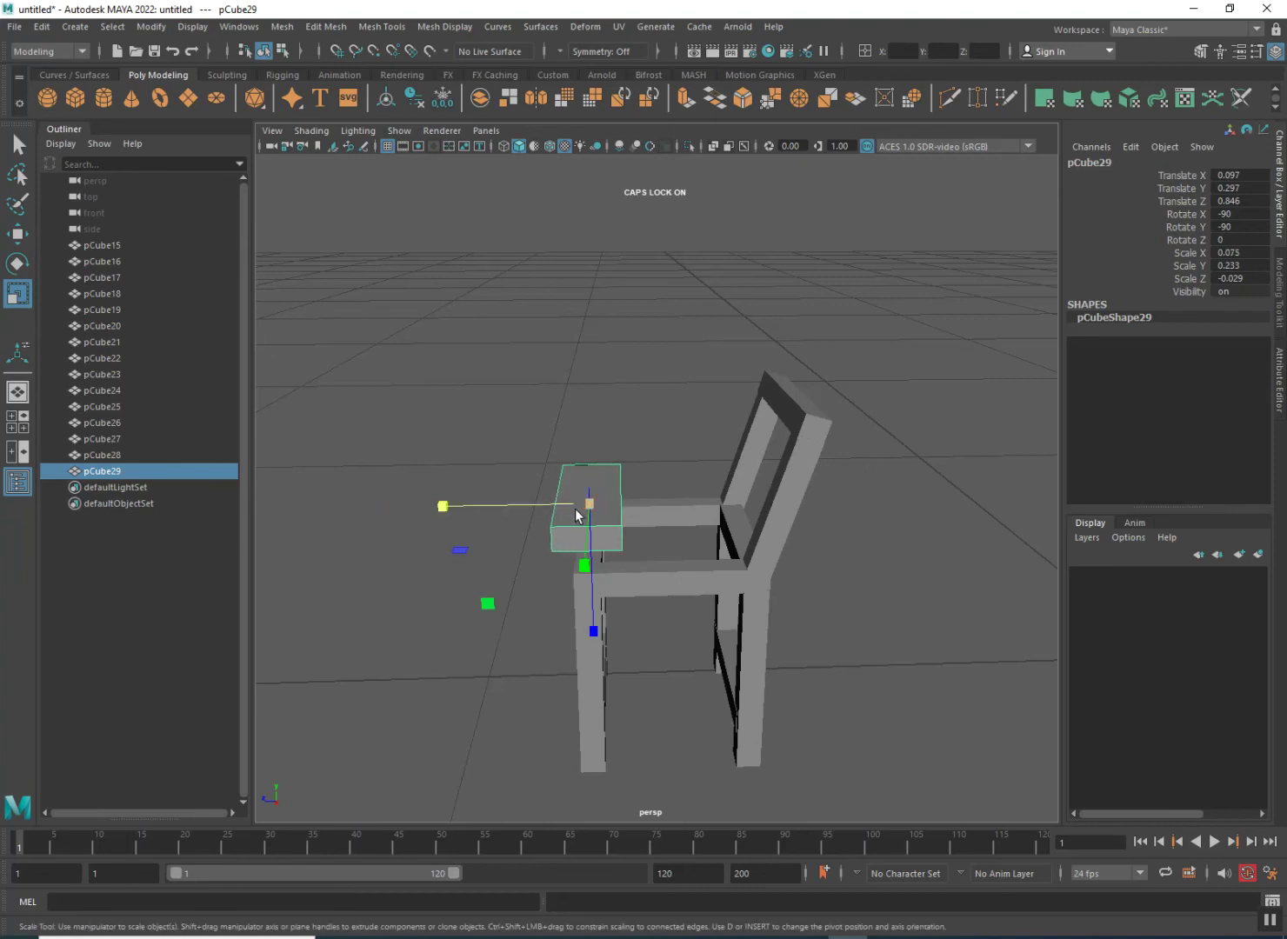
mouse_move(572, 506)
left_mouse_down()
mouse_move(462, 500)
mouse_move(581, 506)
left_mouse_up()
key("ctrl+z")
left_click_drag(571, 501, 368, 486)
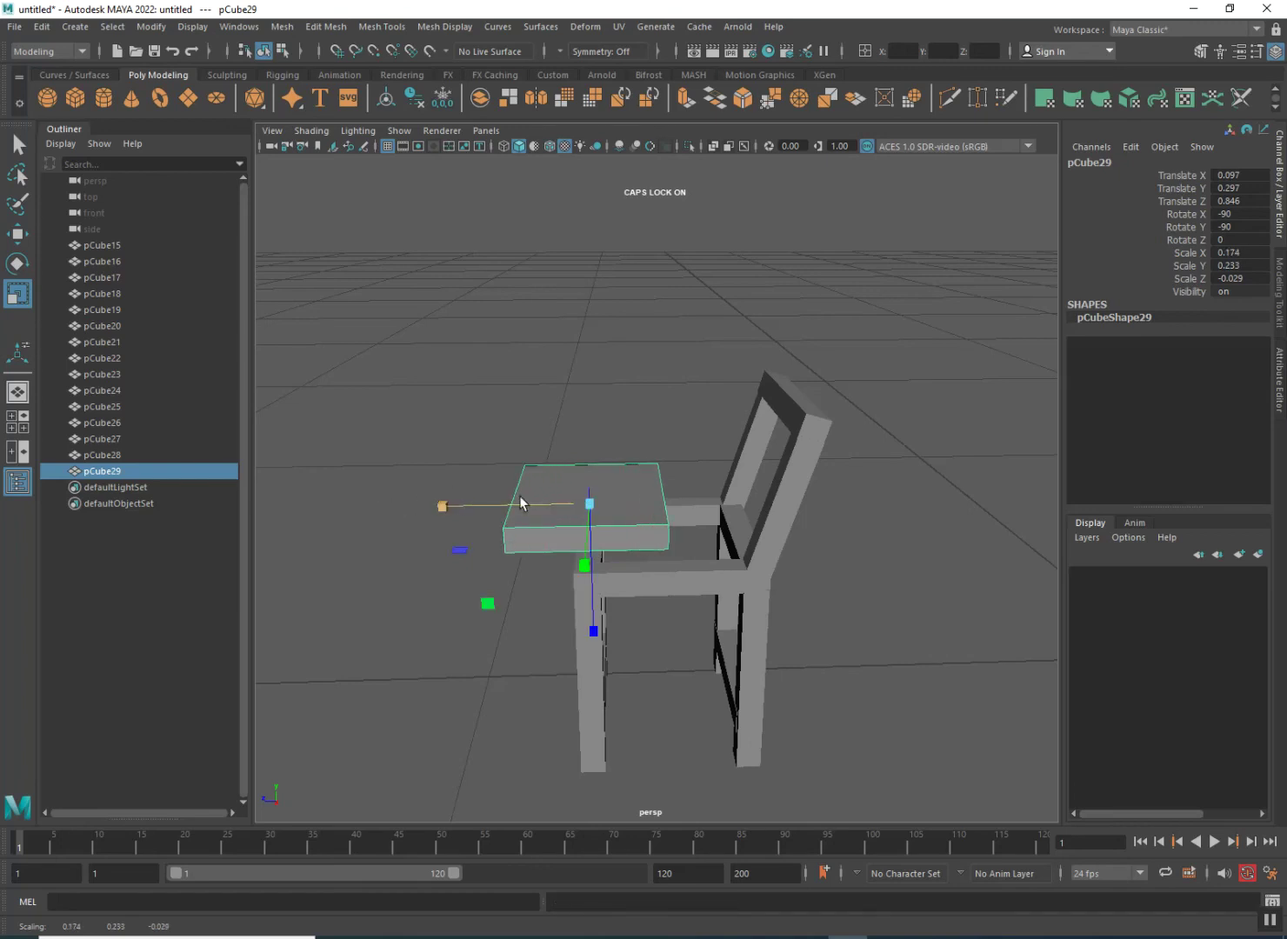
left_click_drag(520, 501, 403, 500)
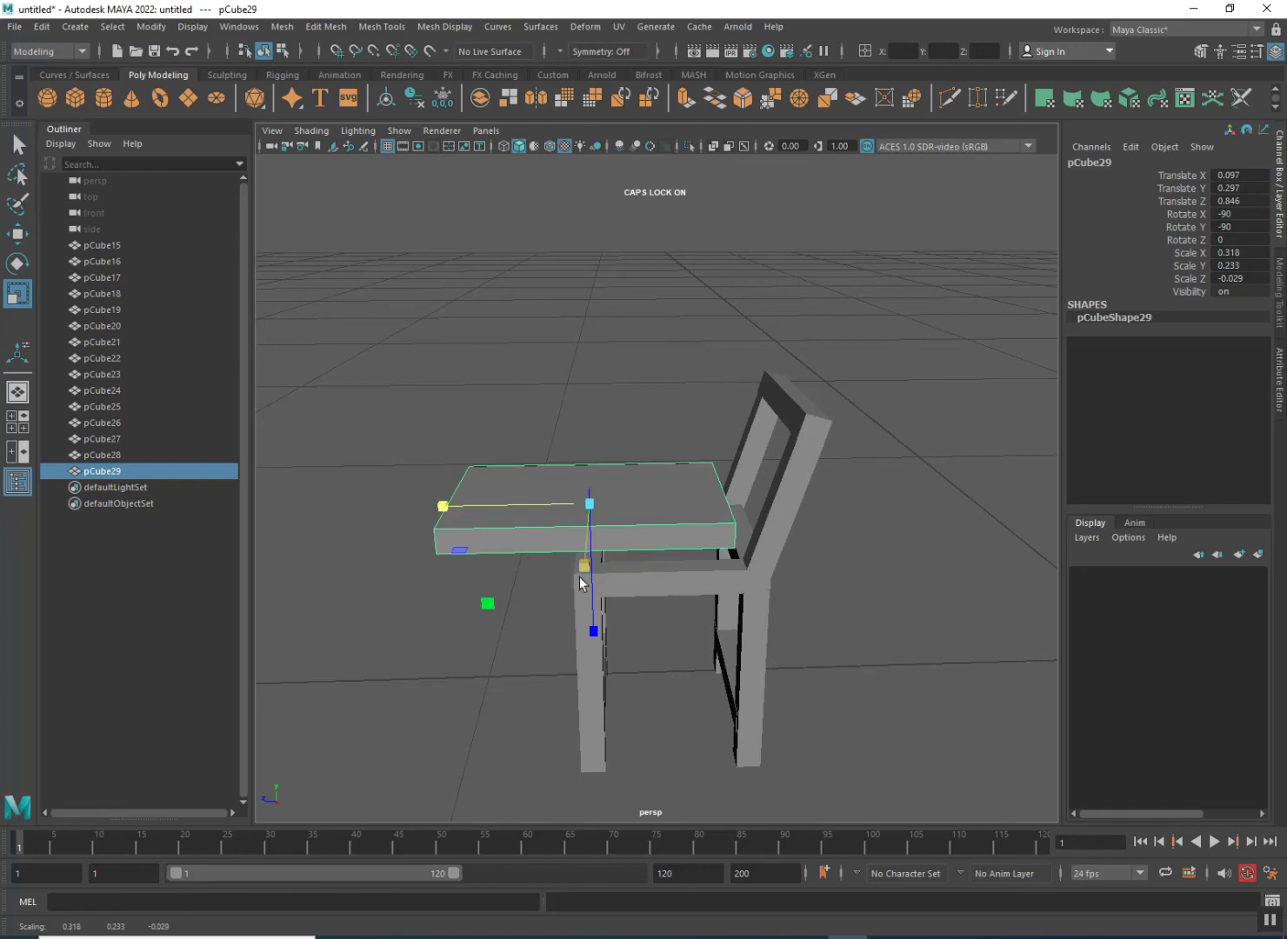
left_click_drag(588, 622, 592, 530)
- Lower the seat panel onto the seat frame and shift it toward the backrest, at about Translate X 0.092, Y 0.263 and Z 0.798
left_click(18, 234)
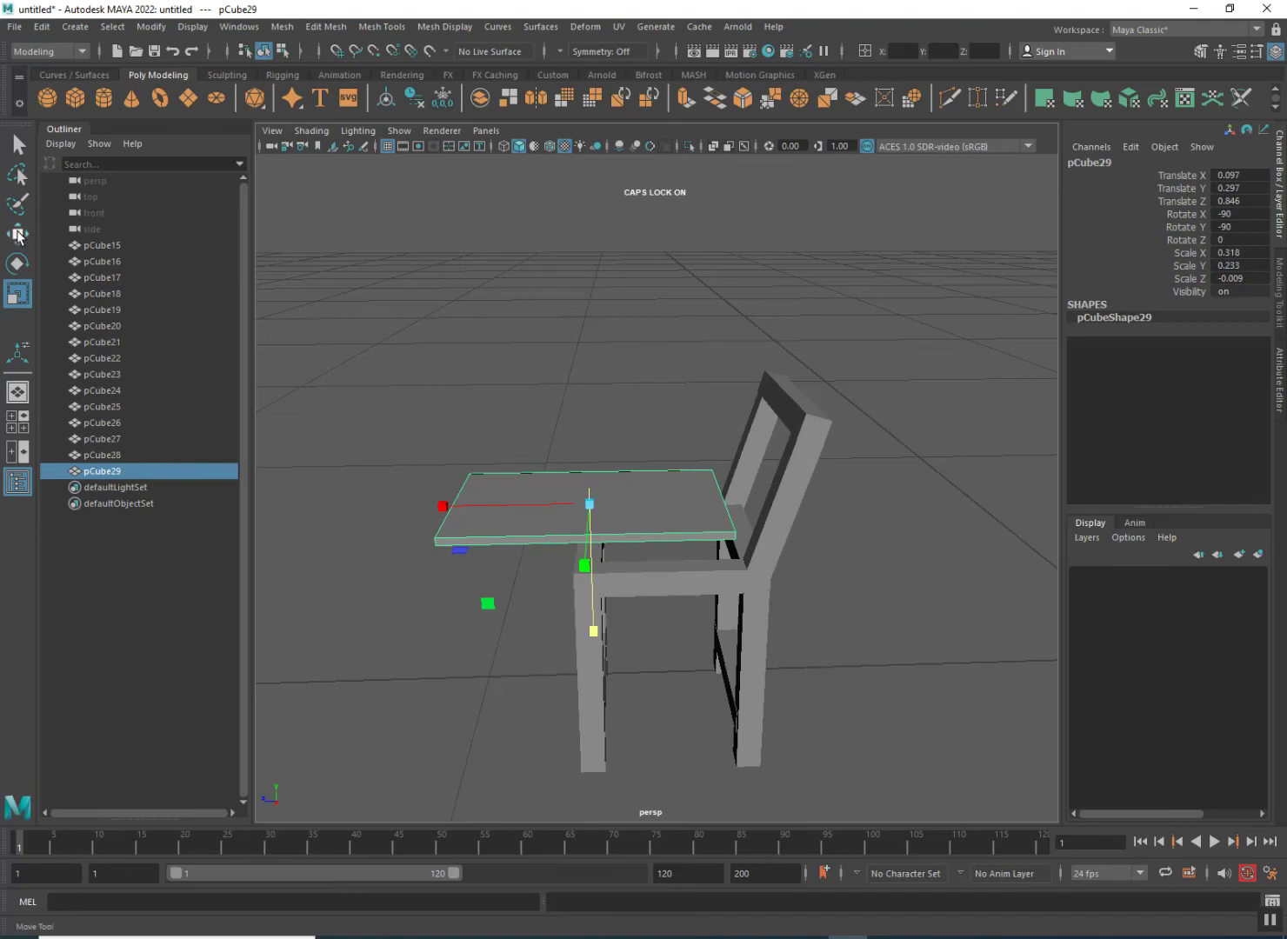
left_click_drag(583, 441, 590, 473)
left_click_drag(488, 528, 712, 621)
key("super")
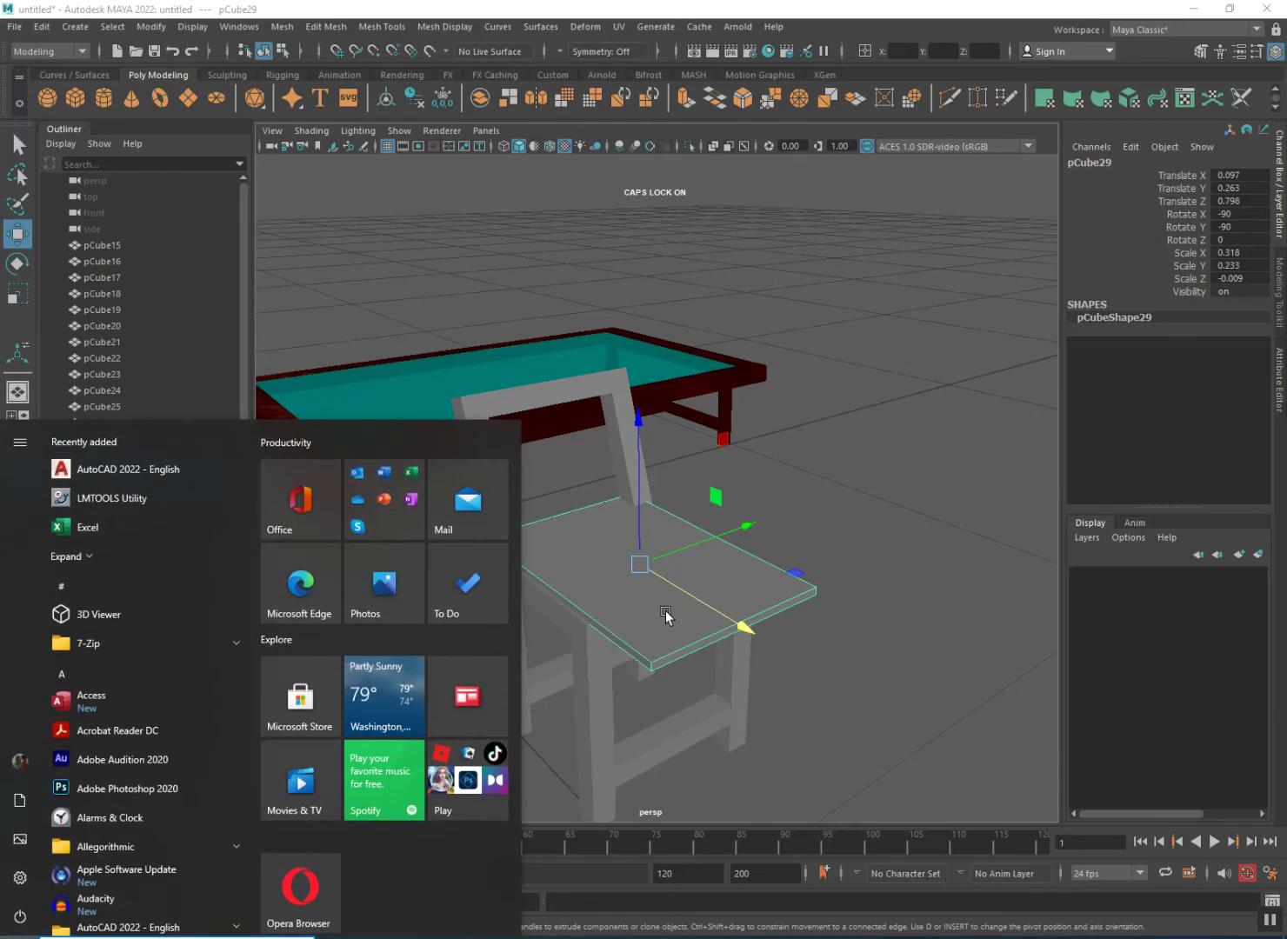
key("Escape")
left_click_drag(701, 546, 429, 626)
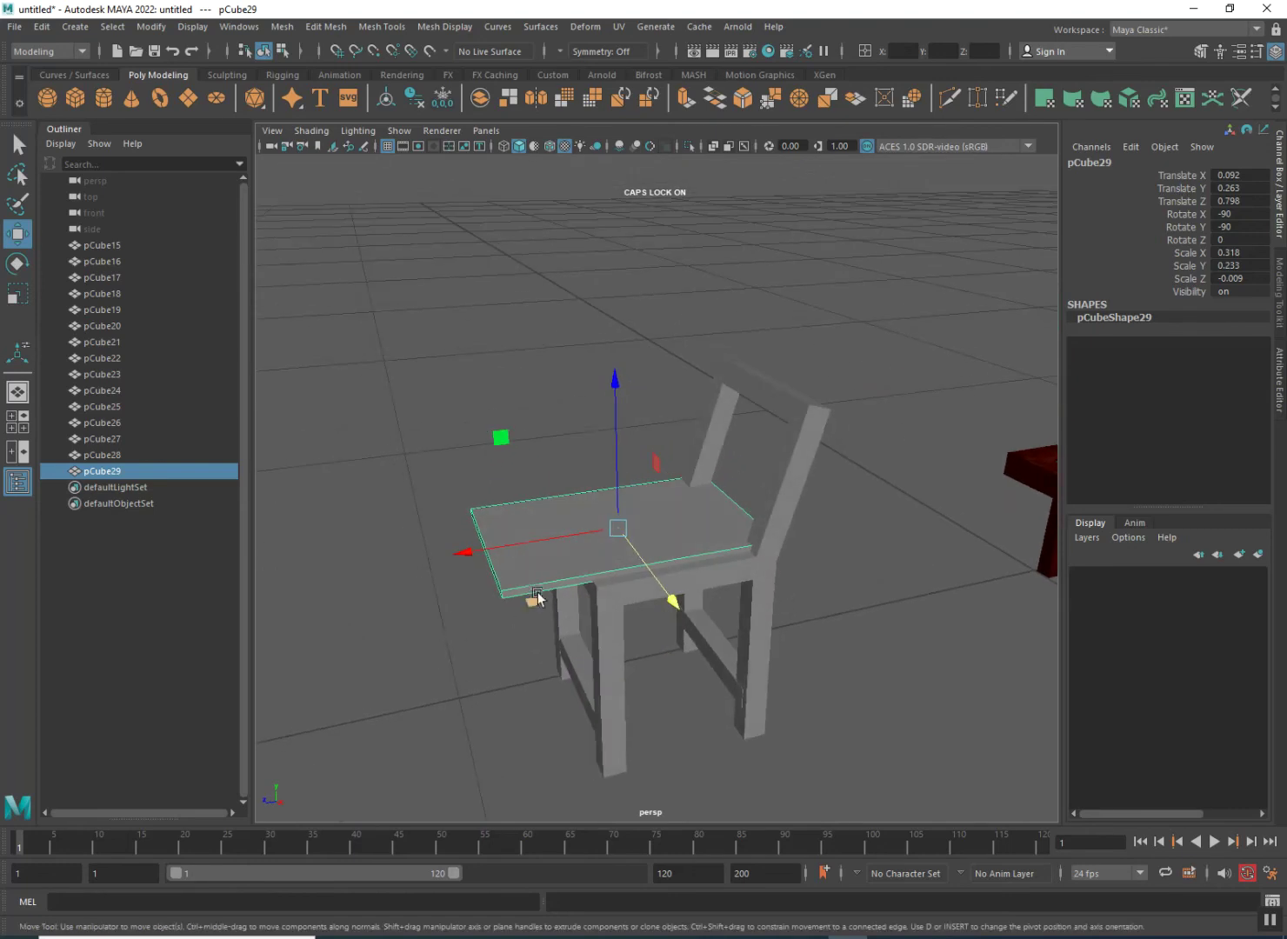
- Adjust the seat panel's side face to the side beam, and shift the whole panel to about Translate Z 0.805
right_click_drag(548, 588, 551, 557)
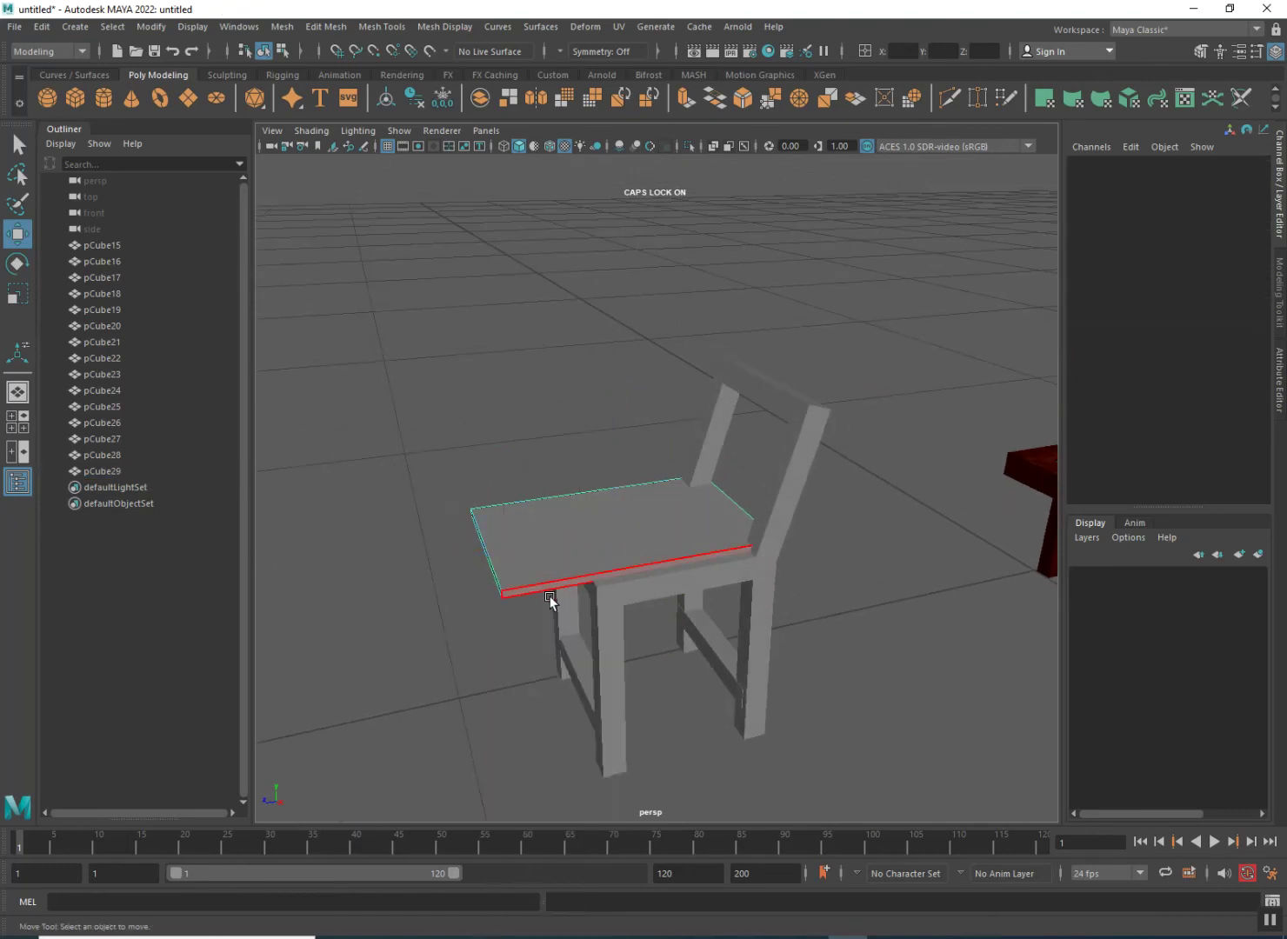
left_click(550, 592)
left_click_drag(668, 604, 467, 661)
left_click_drag(681, 645, 715, 671, "alt")
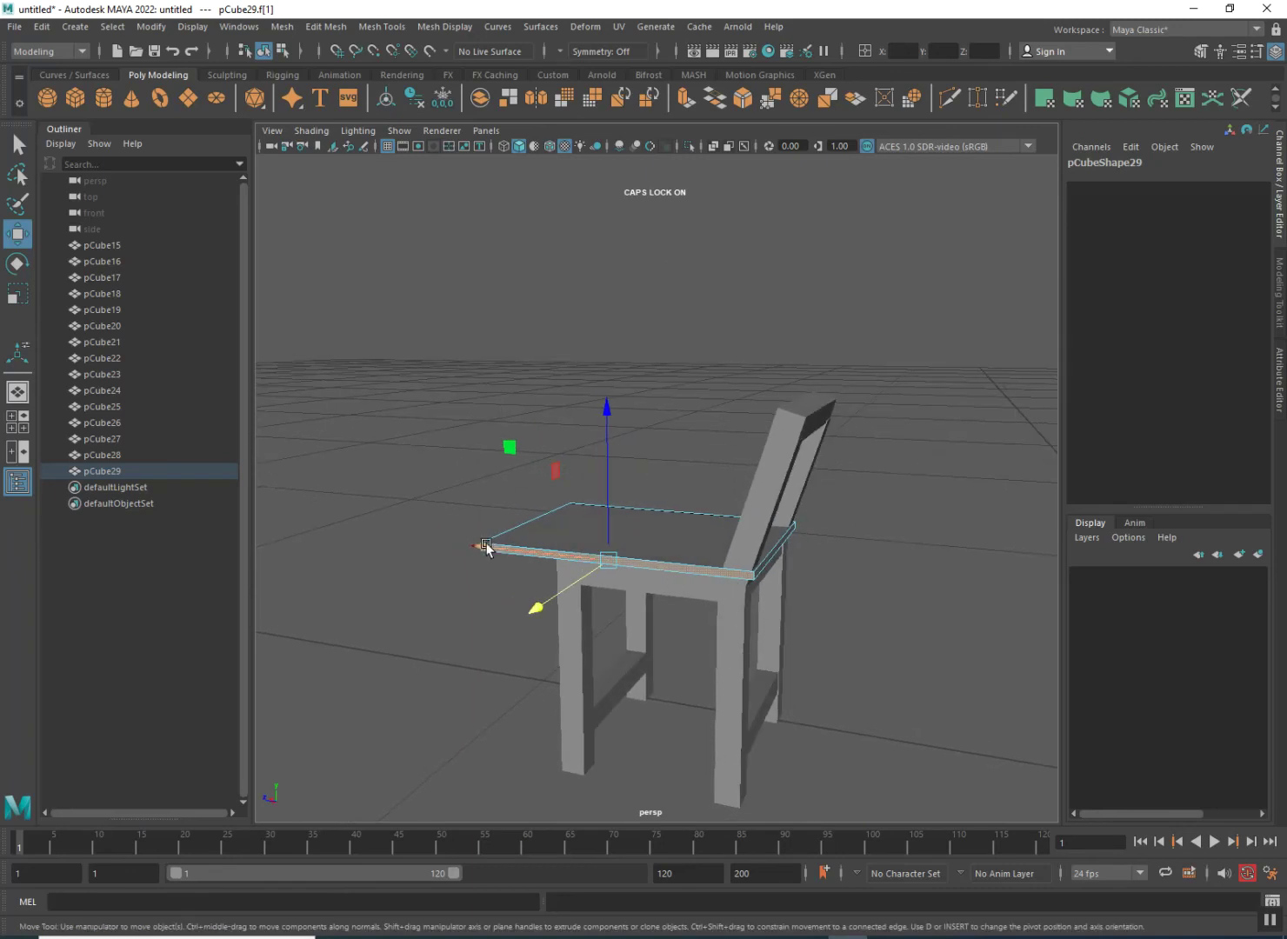
right_click_drag(522, 538, 579, 487)
left_click_drag(584, 530, 544, 654)
scroll(607, 576, "up", 5)
key("f")
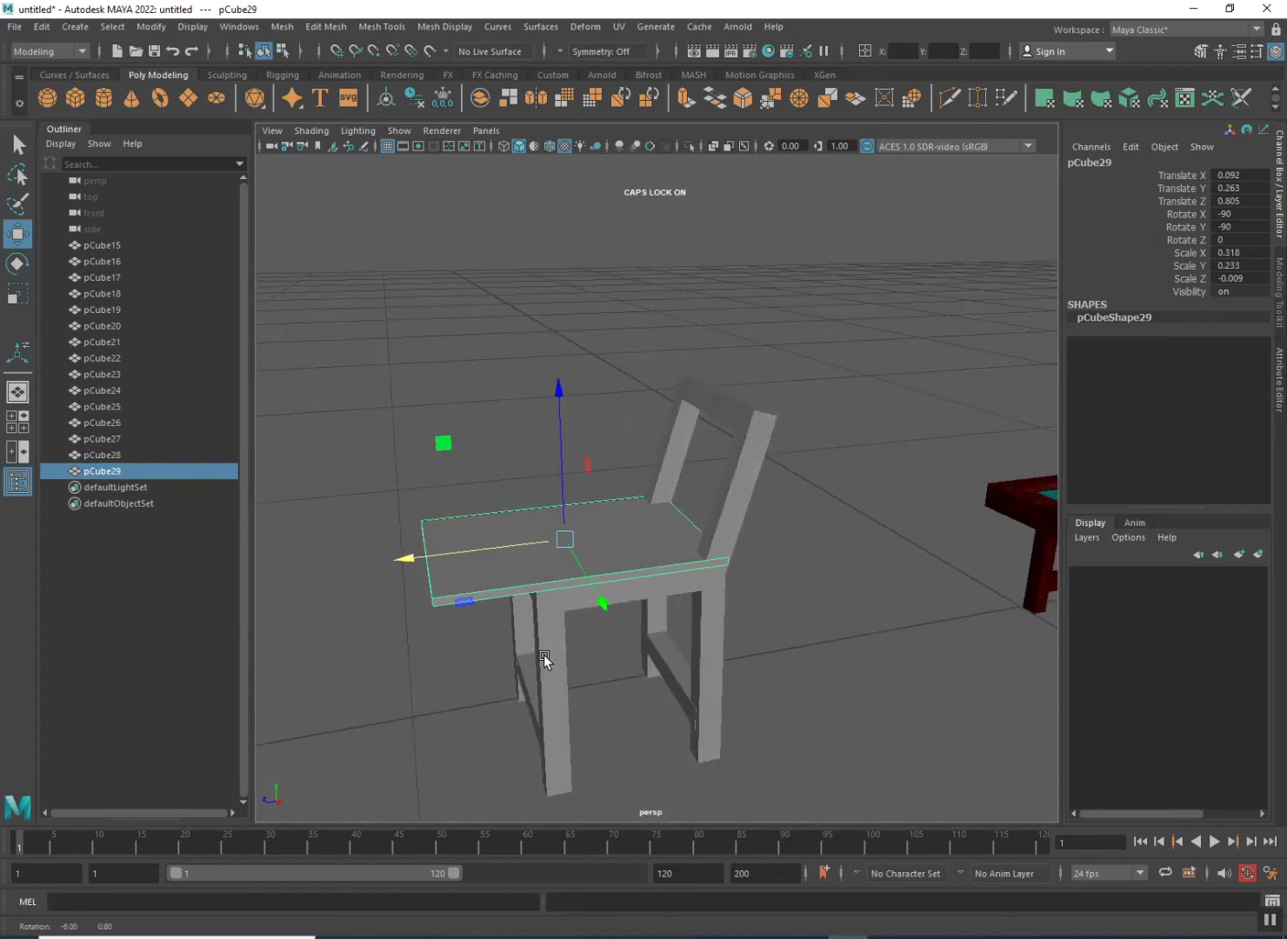
- Pull the seat panel's front face back to leave only a slight overhang past the front legs, and return to object mode
left_click_drag(453, 589, 573, 579, "alt")
right_click_drag(565, 634, 577, 550)
left_click(569, 636)
left_click_drag(511, 646, 524, 614)
left_click_drag(572, 661, 443, 657, "alt")
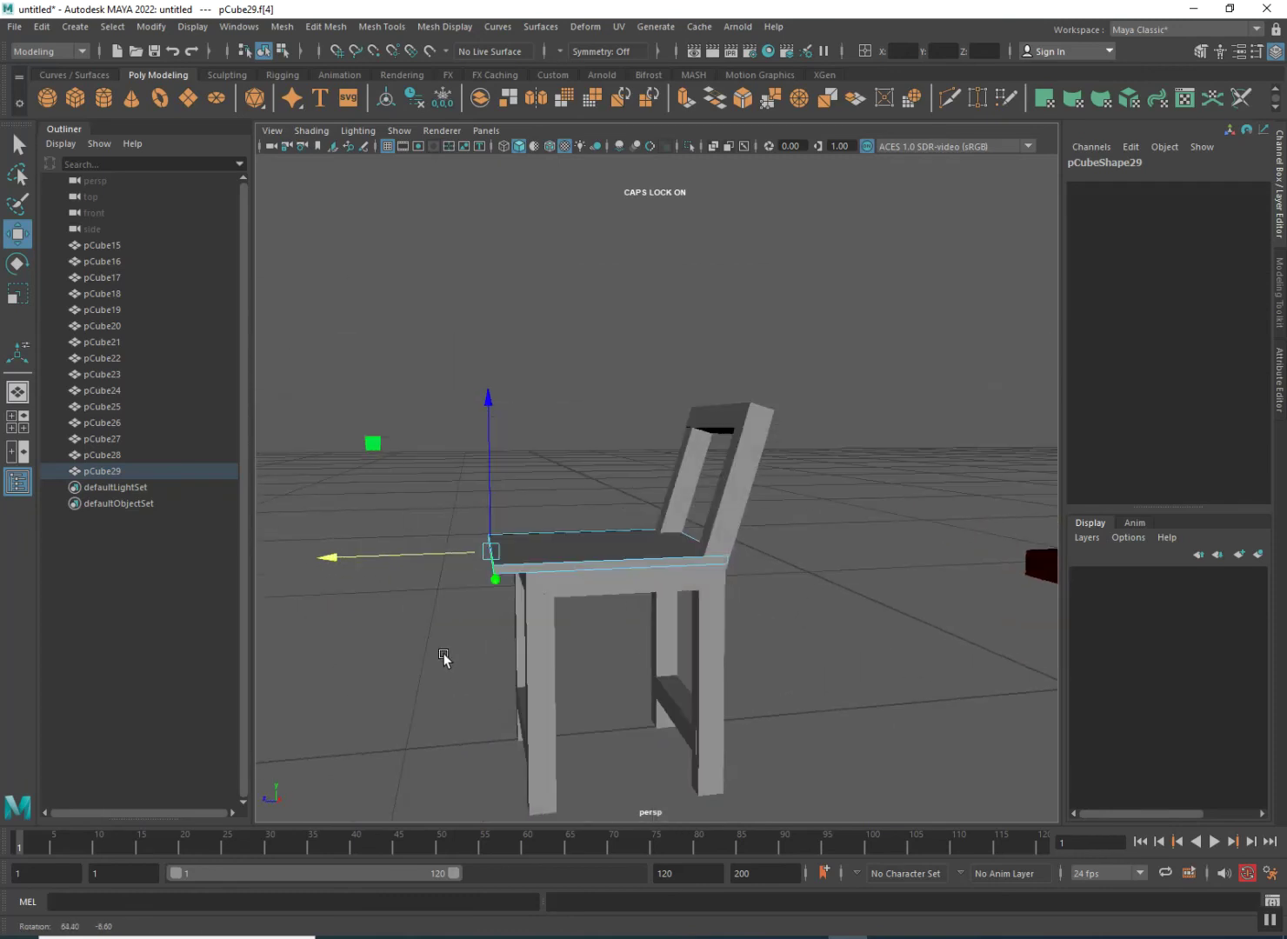
left_click_drag(417, 553, 439, 551)
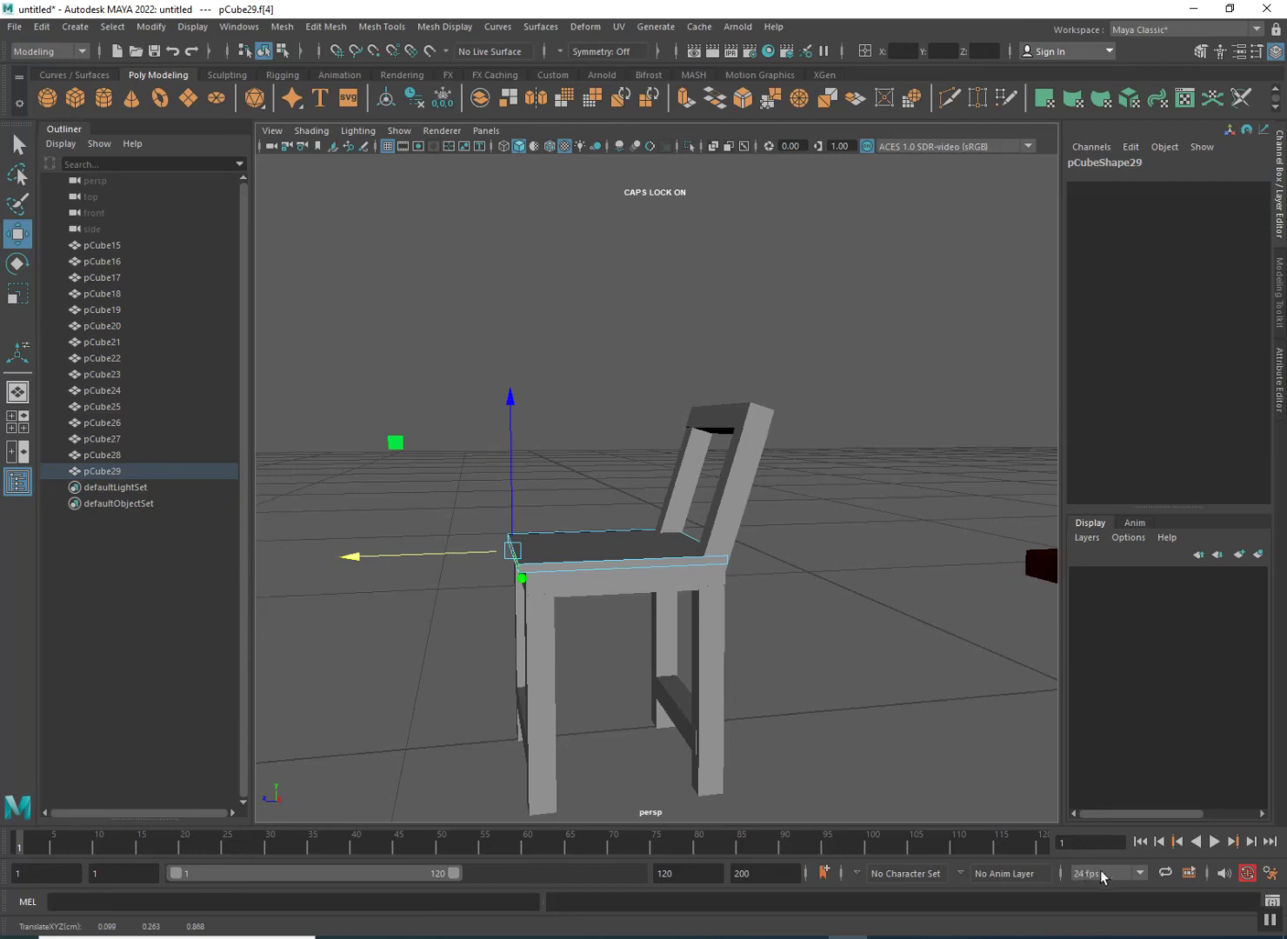
left_click_drag(708, 697, 748, 679, "alt")
left_click(639, 569)
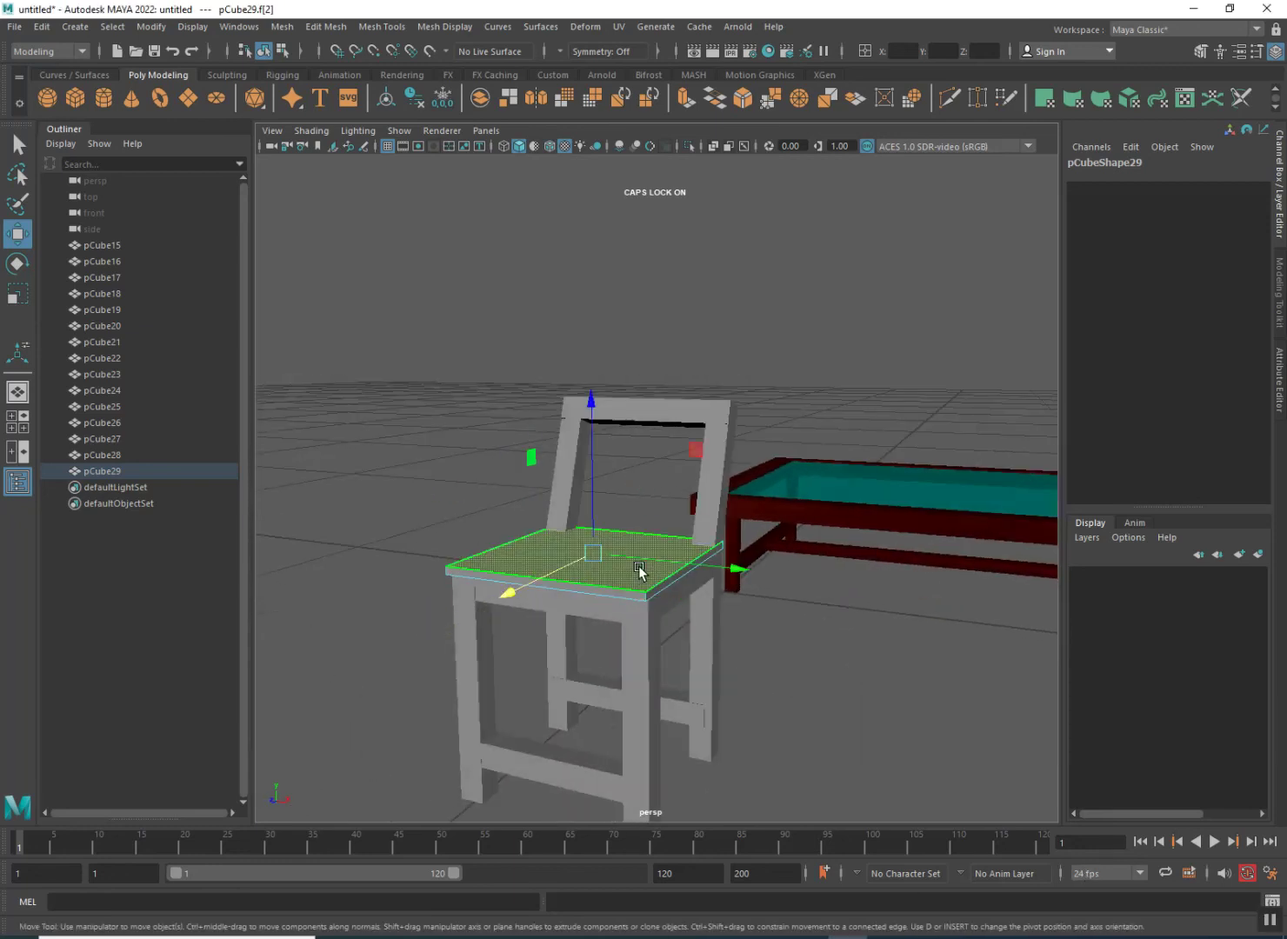
right_click_drag(614, 579, 674, 487)
- Duplicate the seat panel upward to about Translate Y 0.345 and turn the copy upright with Rotate X 0, Y about -193.7 and Z -90
left_click_drag(661, 488, 665, 656, "alt")
left_click(750, 638)
scroll(741, 671, "up", 3)
left_click_drag(758, 618, 671, 653, "alt")
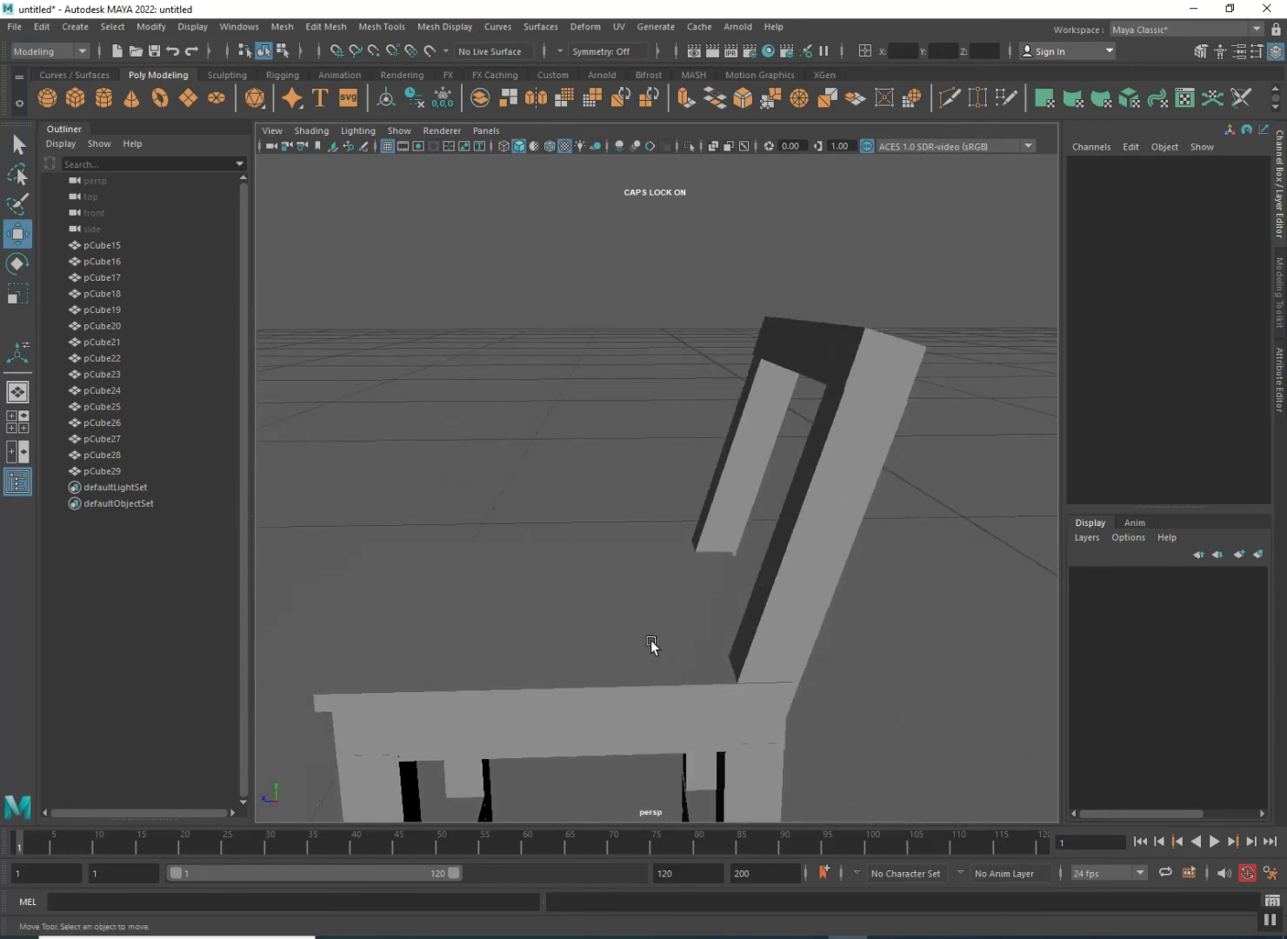
left_click(644, 641)
mouse_move(491, 593)
left_mouse_down("shift")
mouse_move(494, 446)
mouse_move(505, 441)
left_mouse_up("shift")
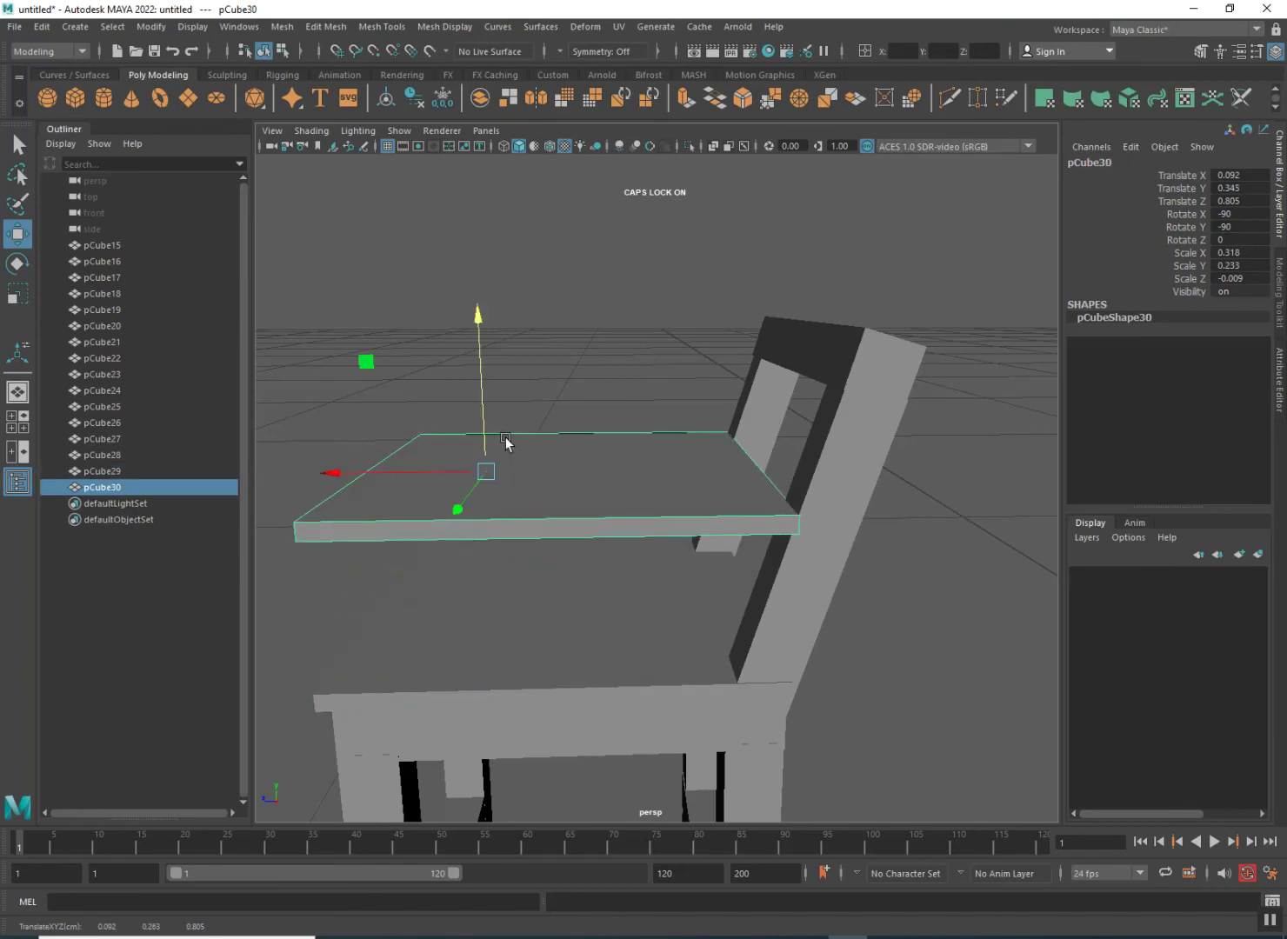
left_click(17, 262)
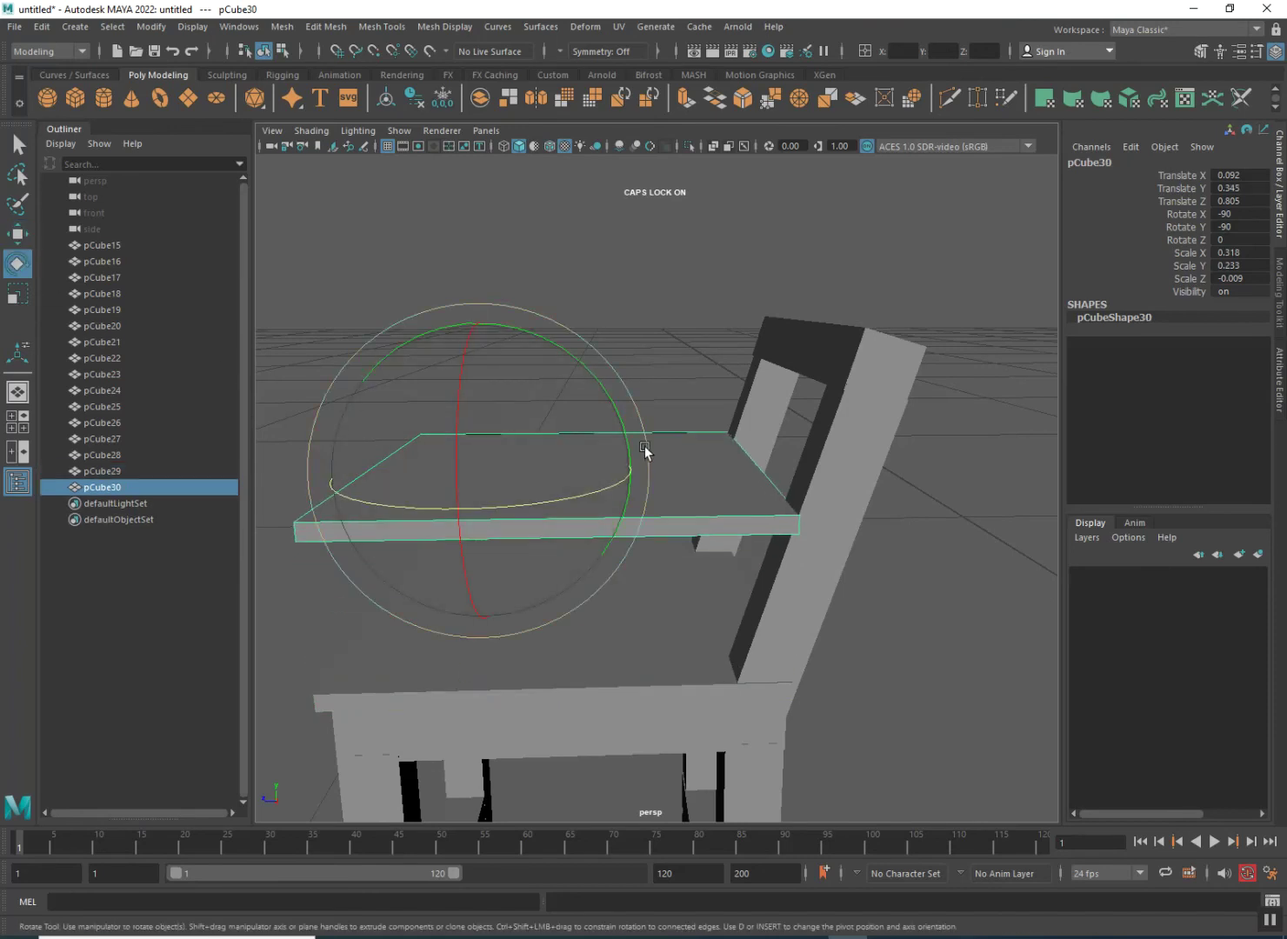
mouse_move(360, 448)
left_mouse_down("alt")
mouse_move(581, 463)
mouse_move(569, 458)
mouse_move(809, 569)
mouse_move(738, 421)
mouse_move(741, 348)
left_mouse_up("alt")
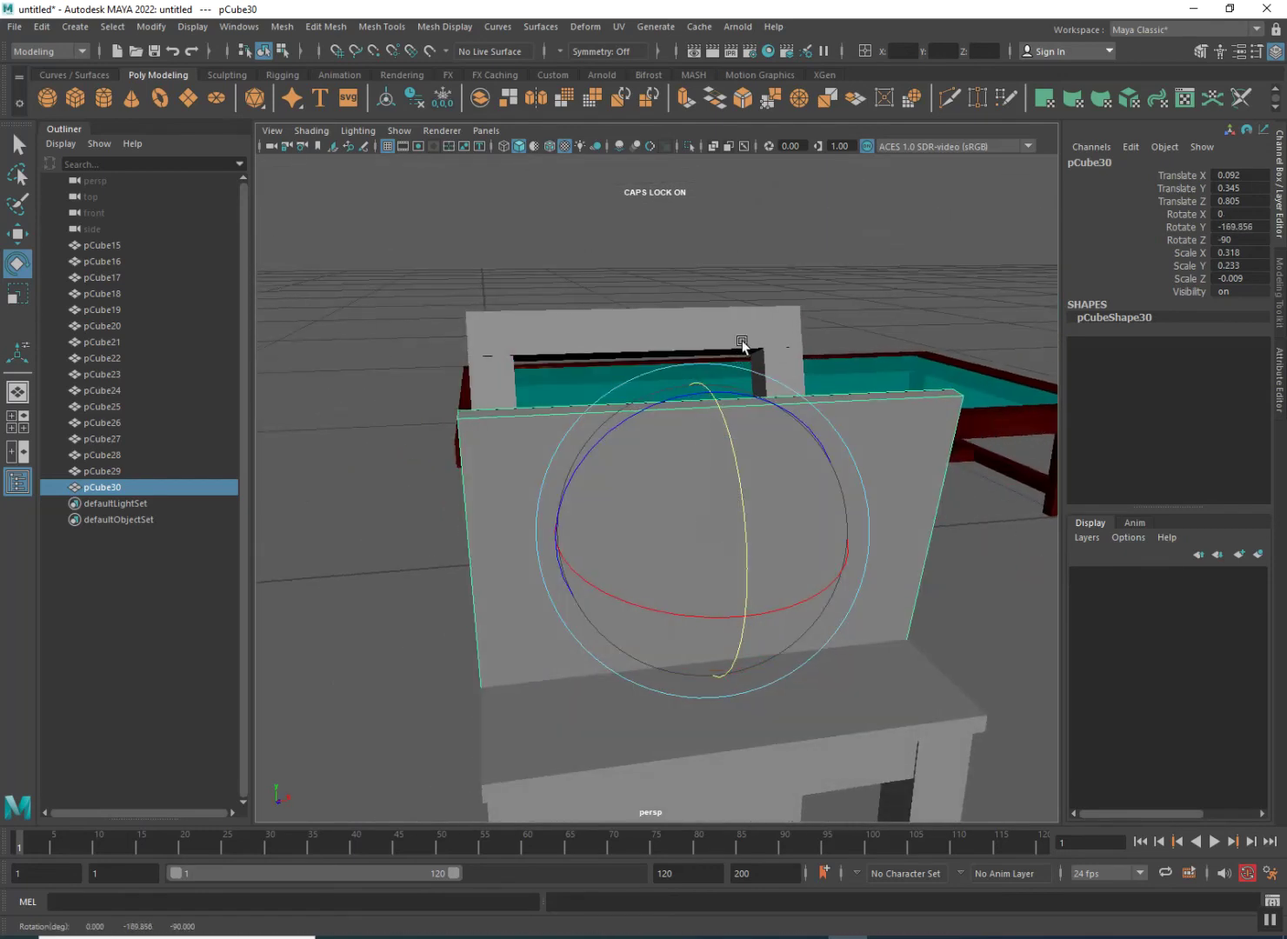
left_click_drag(742, 524, 737, 453)
left_click_drag(835, 660, 669, 703, "alt")
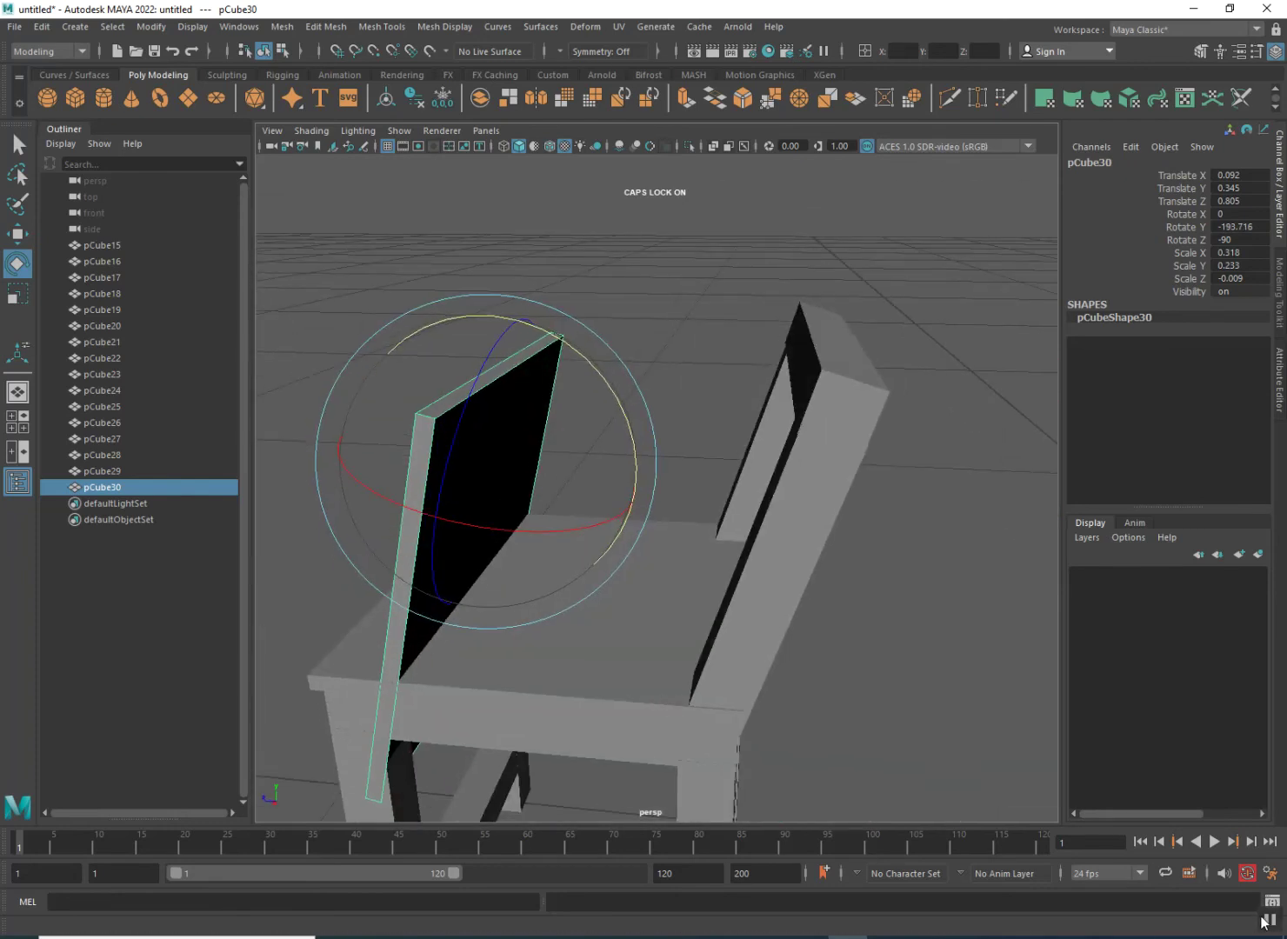
- Move the upright panel back against the backrest frame, at about Translate Y 0.312 and Z 0.666
key("w")
left_click_drag(360, 522, 557, 554, "alt")
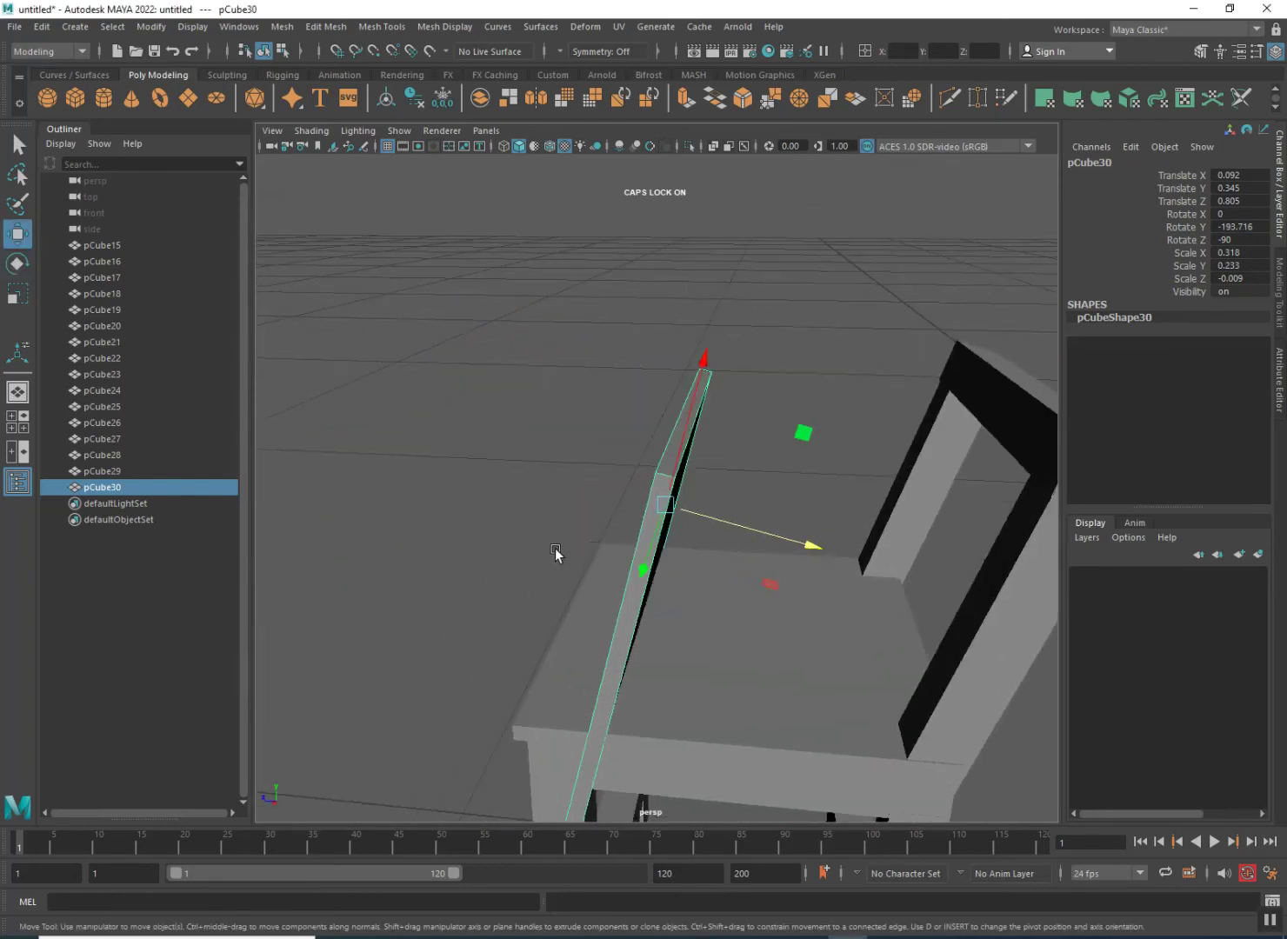
left_click_drag(757, 529, 1001, 537)
left_click_drag(801, 582, 470, 483, "alt")
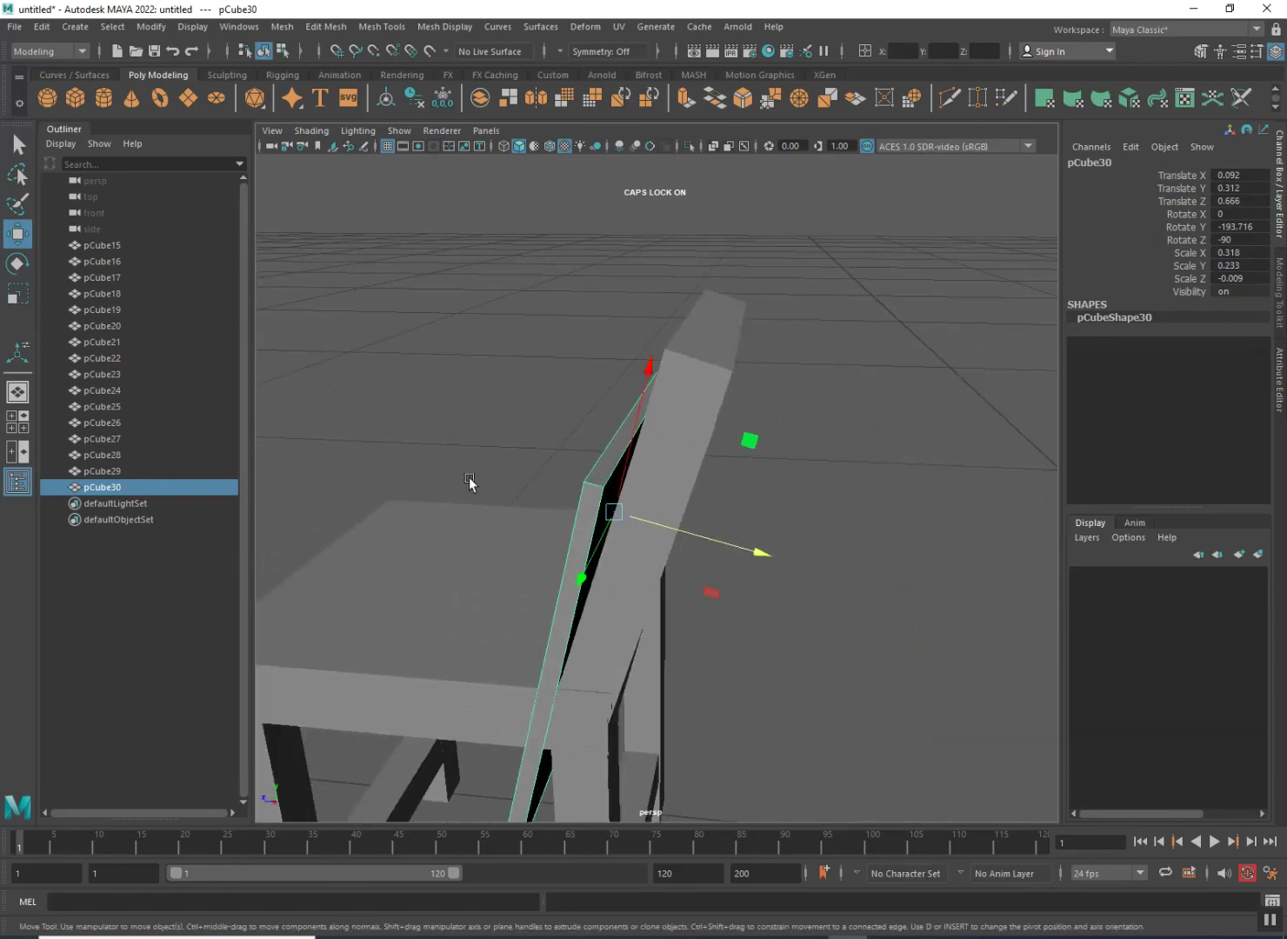
- Tilt the back panel to about Rotate Y -197 and slide it up along the backrest frame to about Translate Y 0.373 and Z 0.648
left_click(16, 261)
left_click_drag(729, 596, 584, 604, "alt")
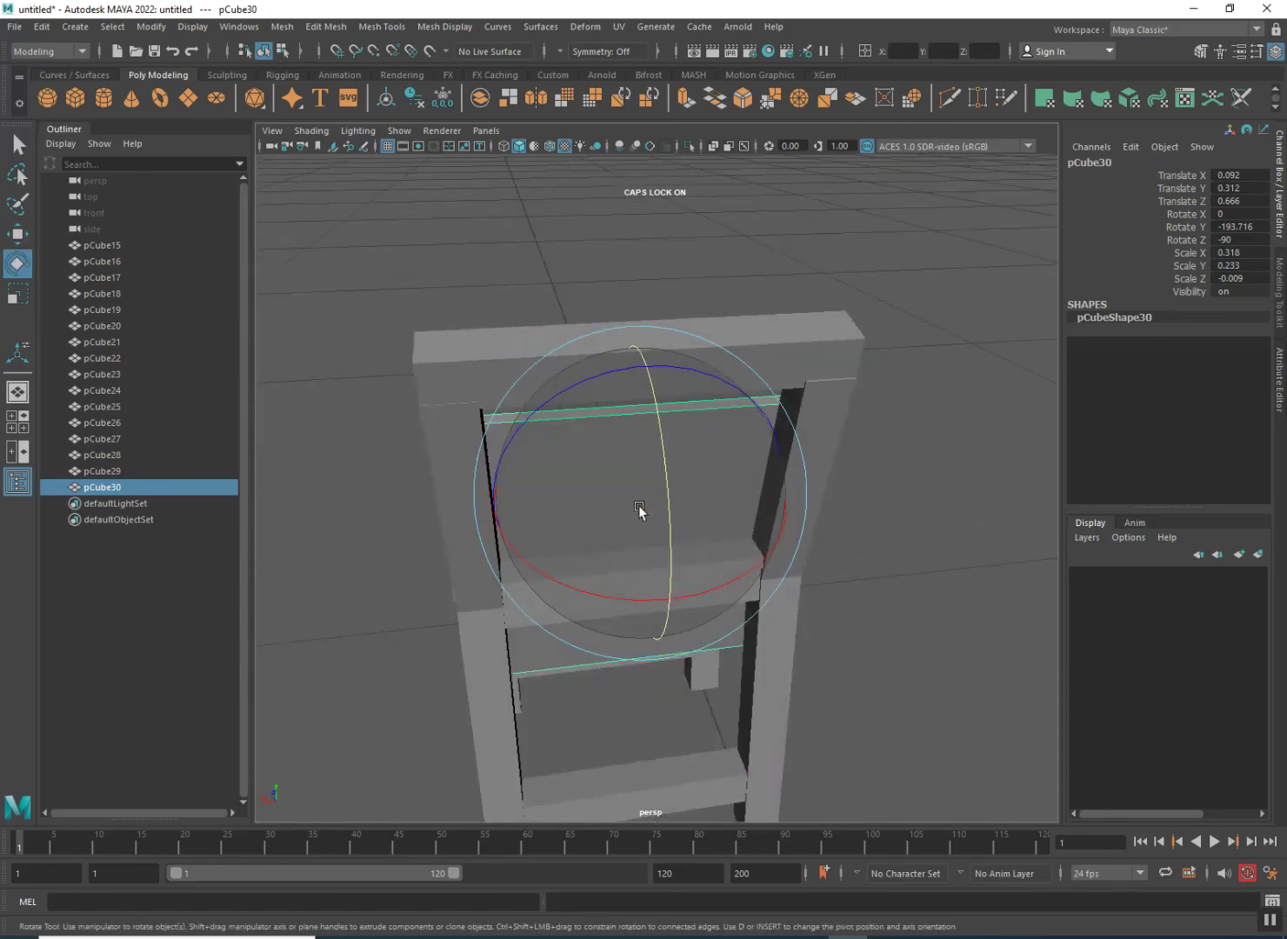
left_click_drag(667, 483, 723, 544)
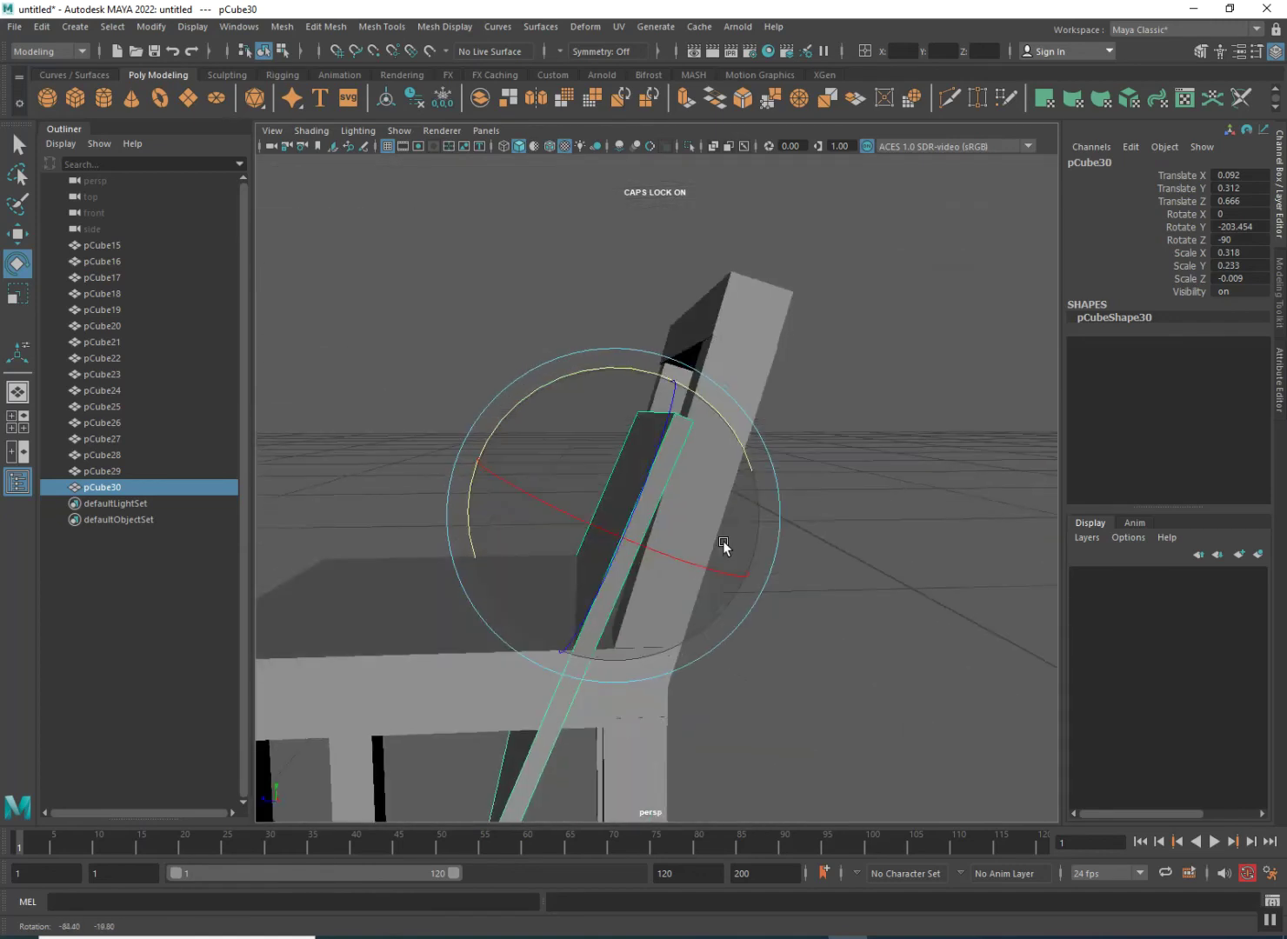
left_click_drag(701, 390, 687, 380)
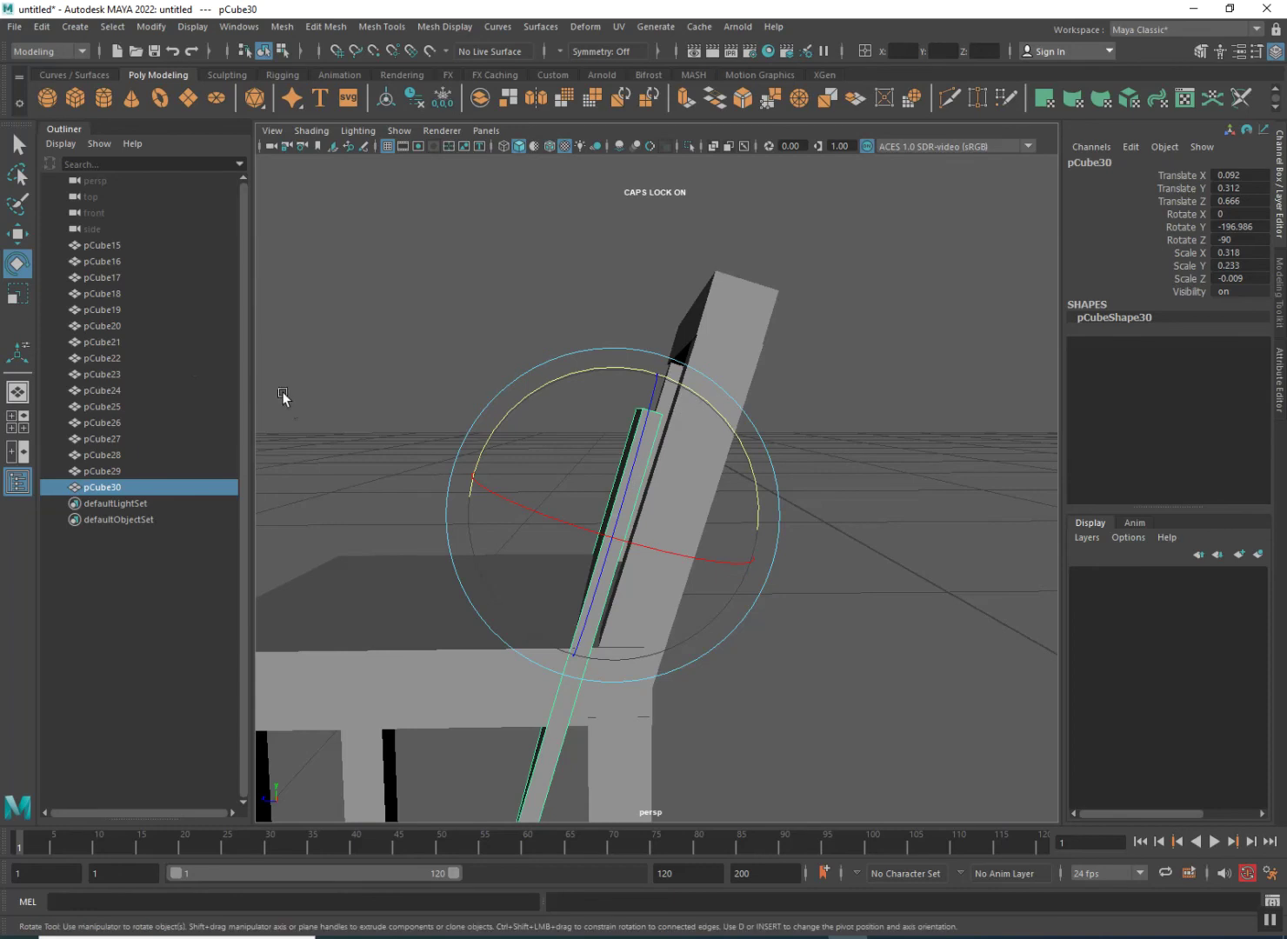
left_click(17, 234)
left_click_drag(626, 463, 679, 360)
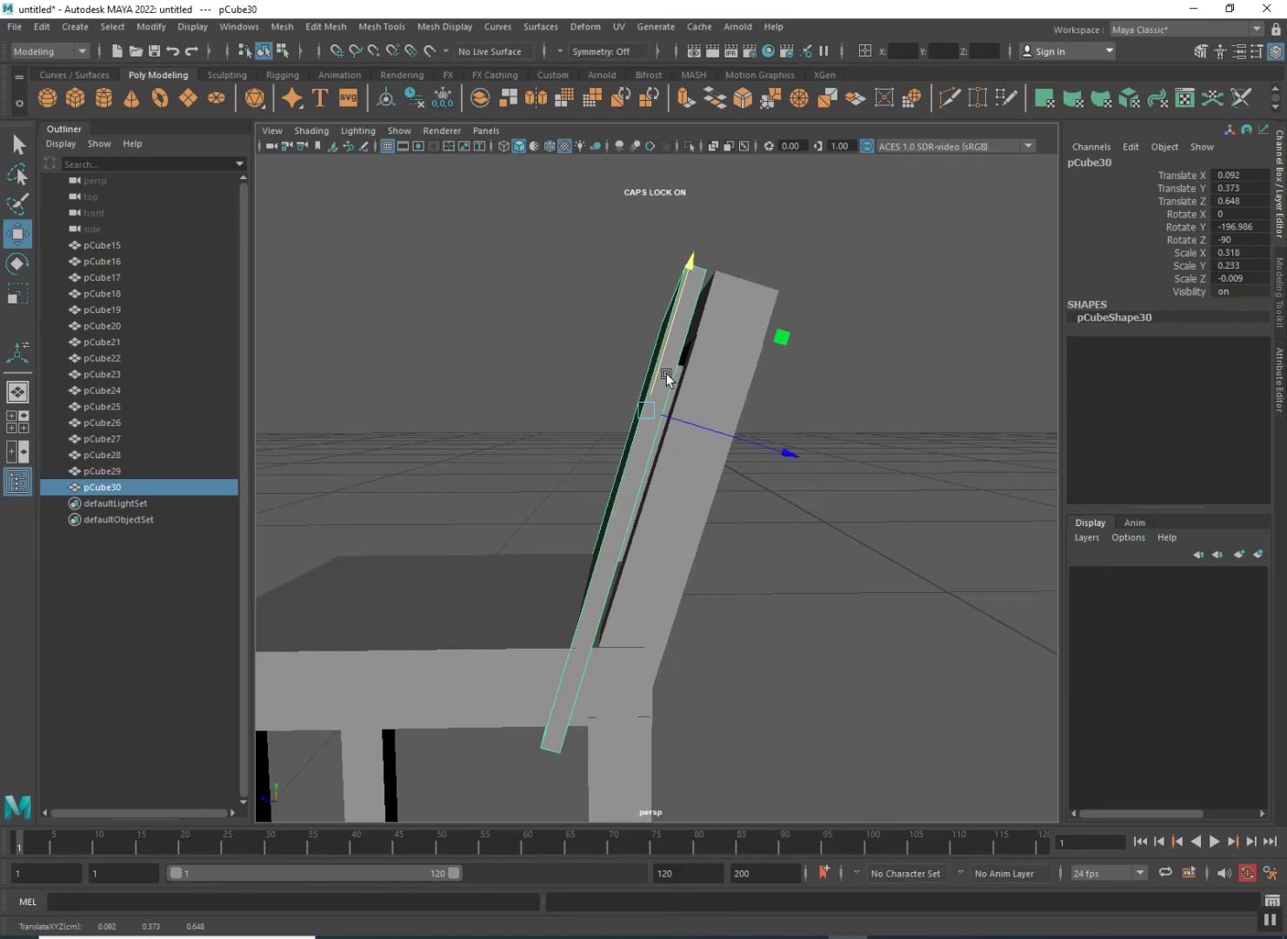
- Fine-tune the back panel's tilt to Rotate Y -197.79 and seat it against the backrest frame at about Translate Z 0.643
left_click(17, 264)
left_click_drag(822, 509, 811, 555, "alt")
left_click_drag(780, 379, 781, 370)
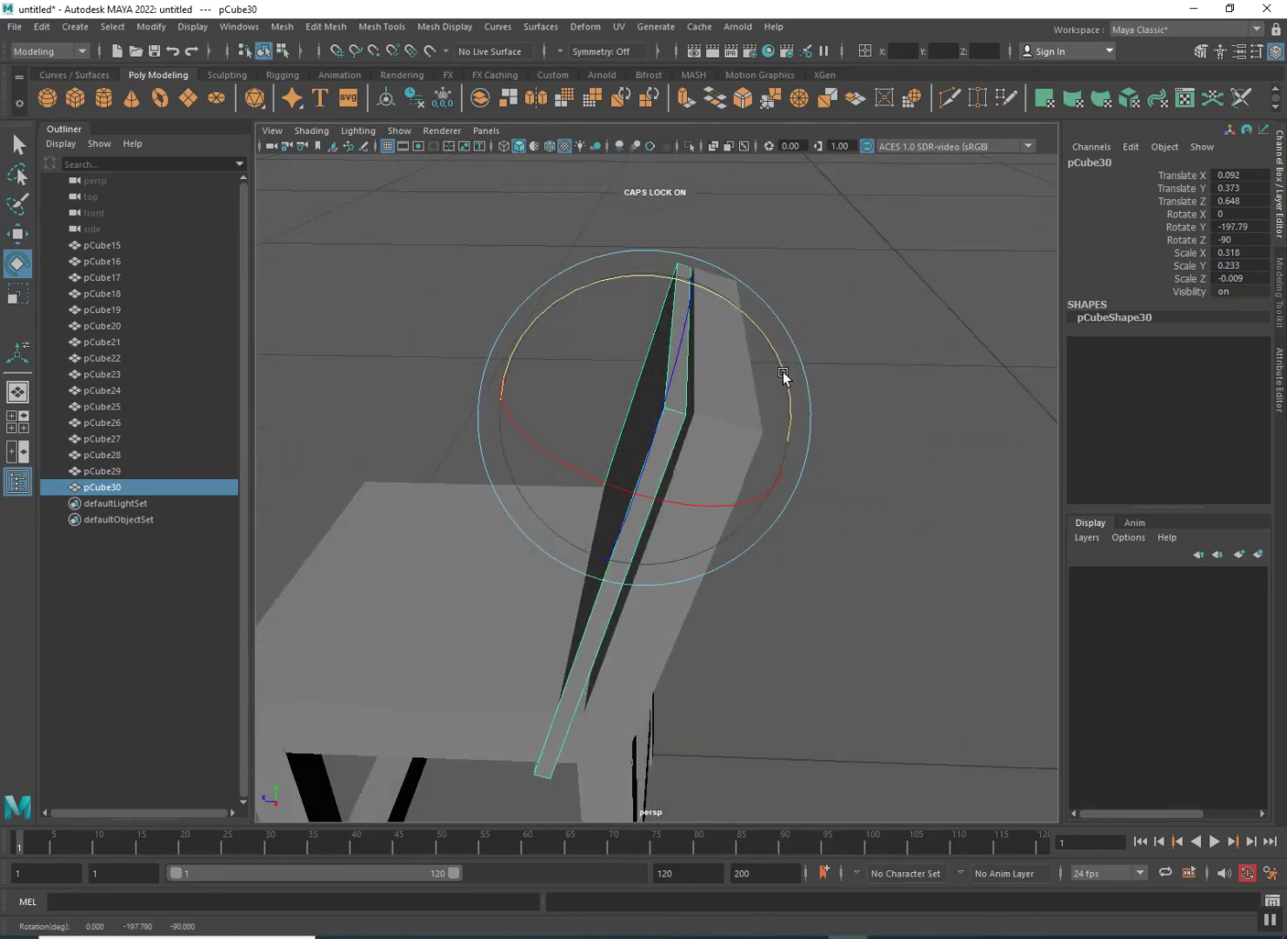
left_click(17, 236)
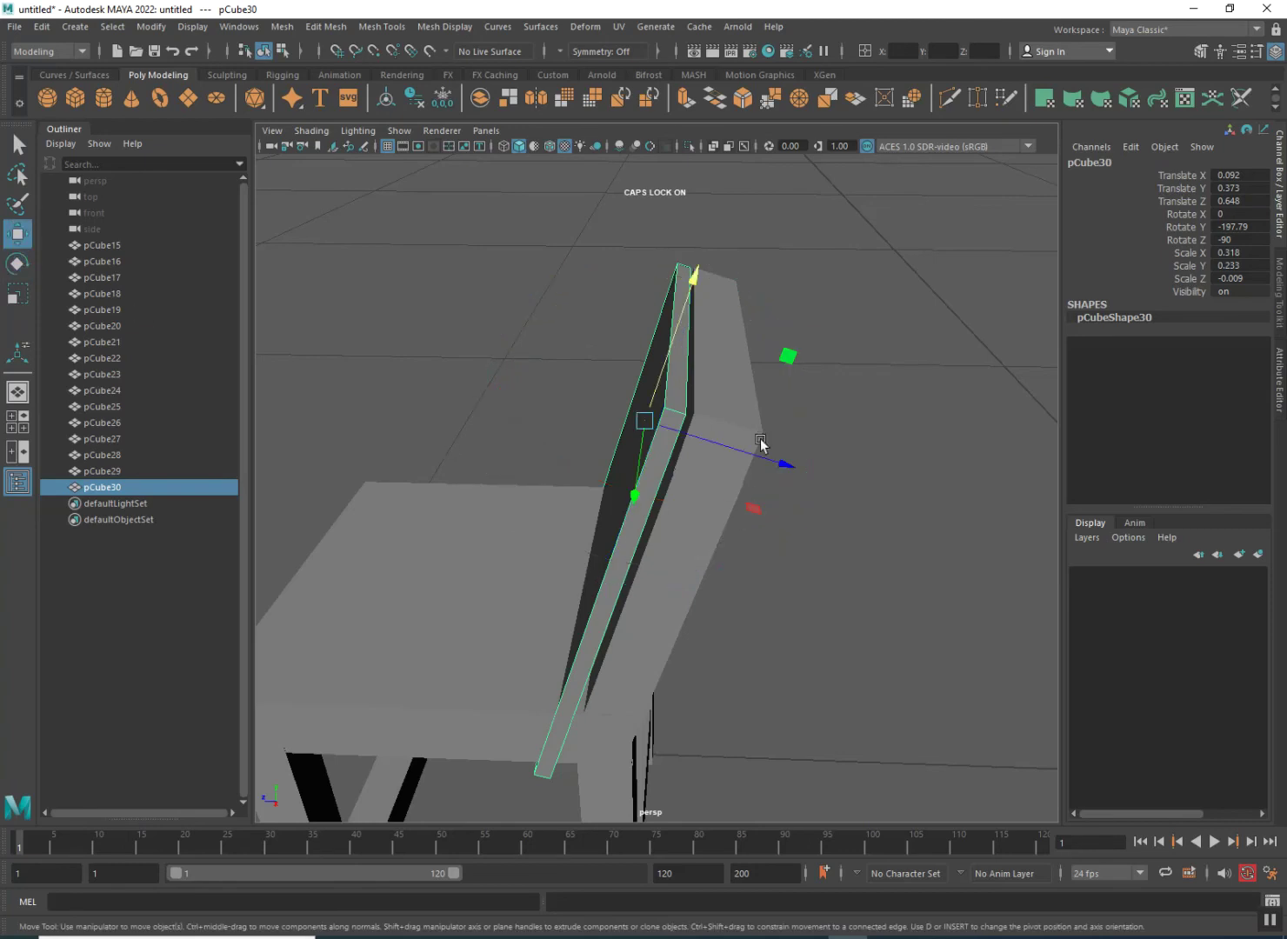
left_click_drag(718, 446, 728, 445)
left_click_drag(665, 375, 666, 376)
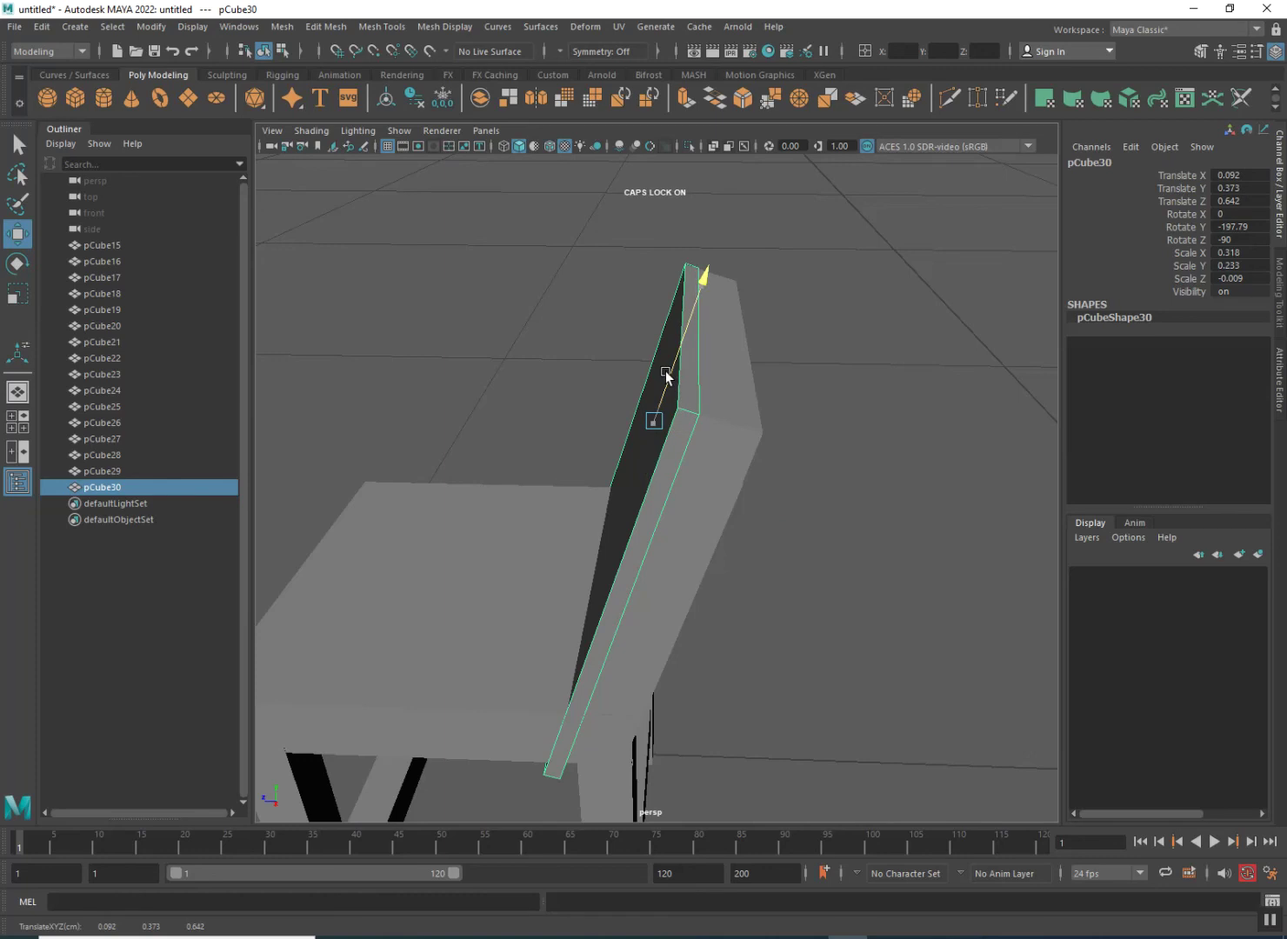
left_click_drag(666, 376, 666, 377)
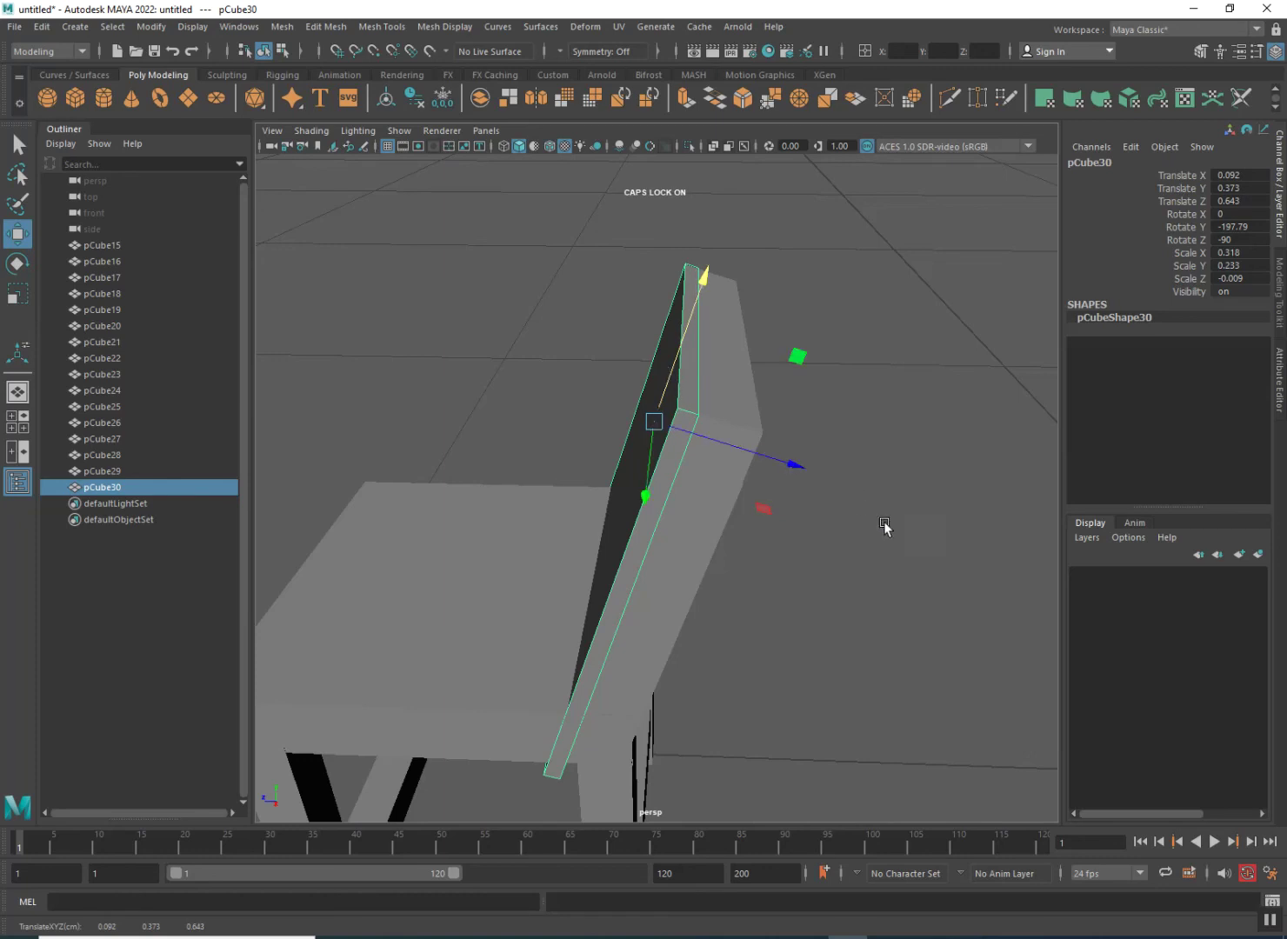
- Raise the back panel's bottom face from below until it no longer projects beneath the seat frame
left_click(857, 502)
left_click_drag(638, 555, 690, 467, "alt")
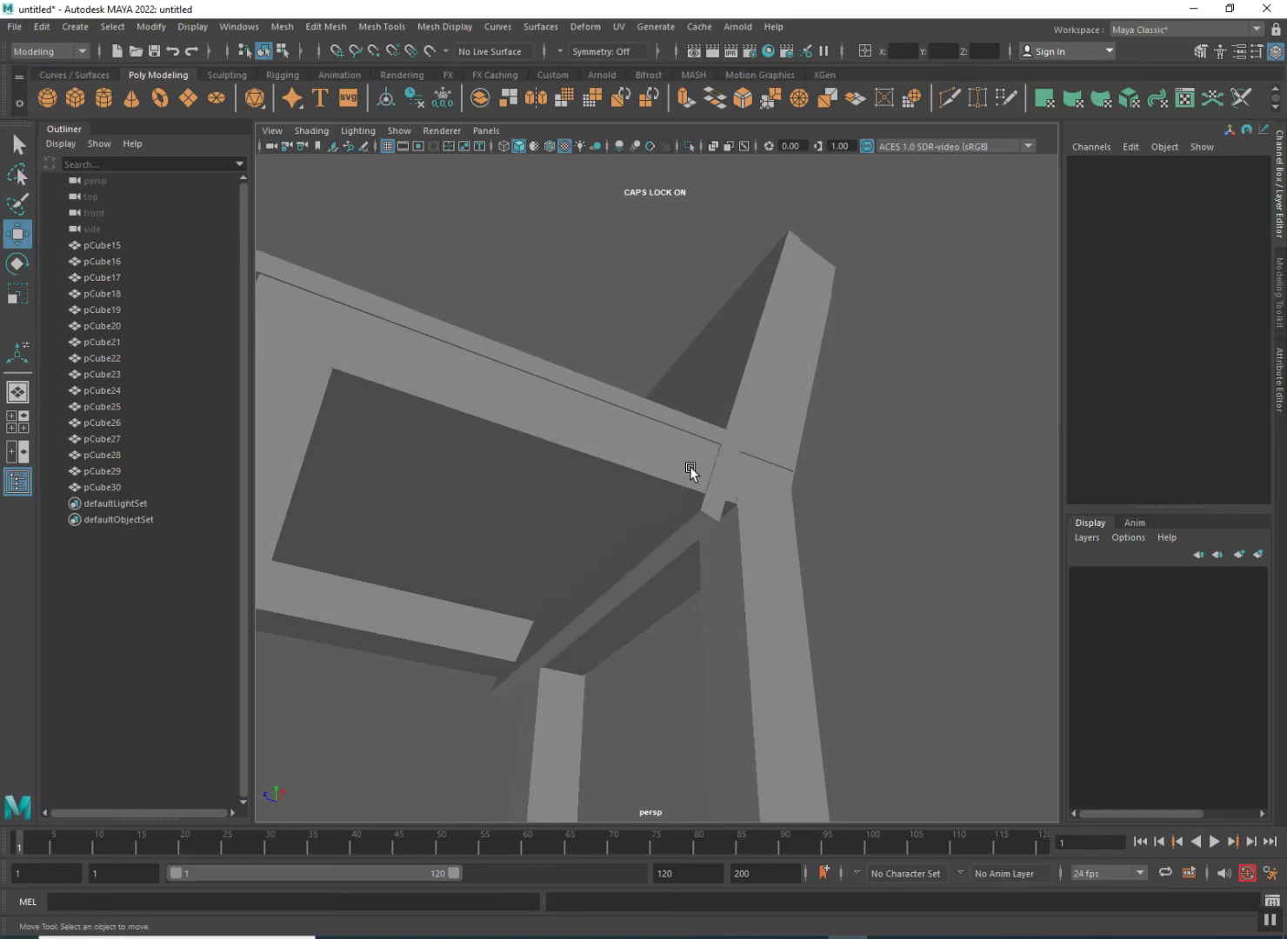
left_click(671, 552)
right_click(671, 553)
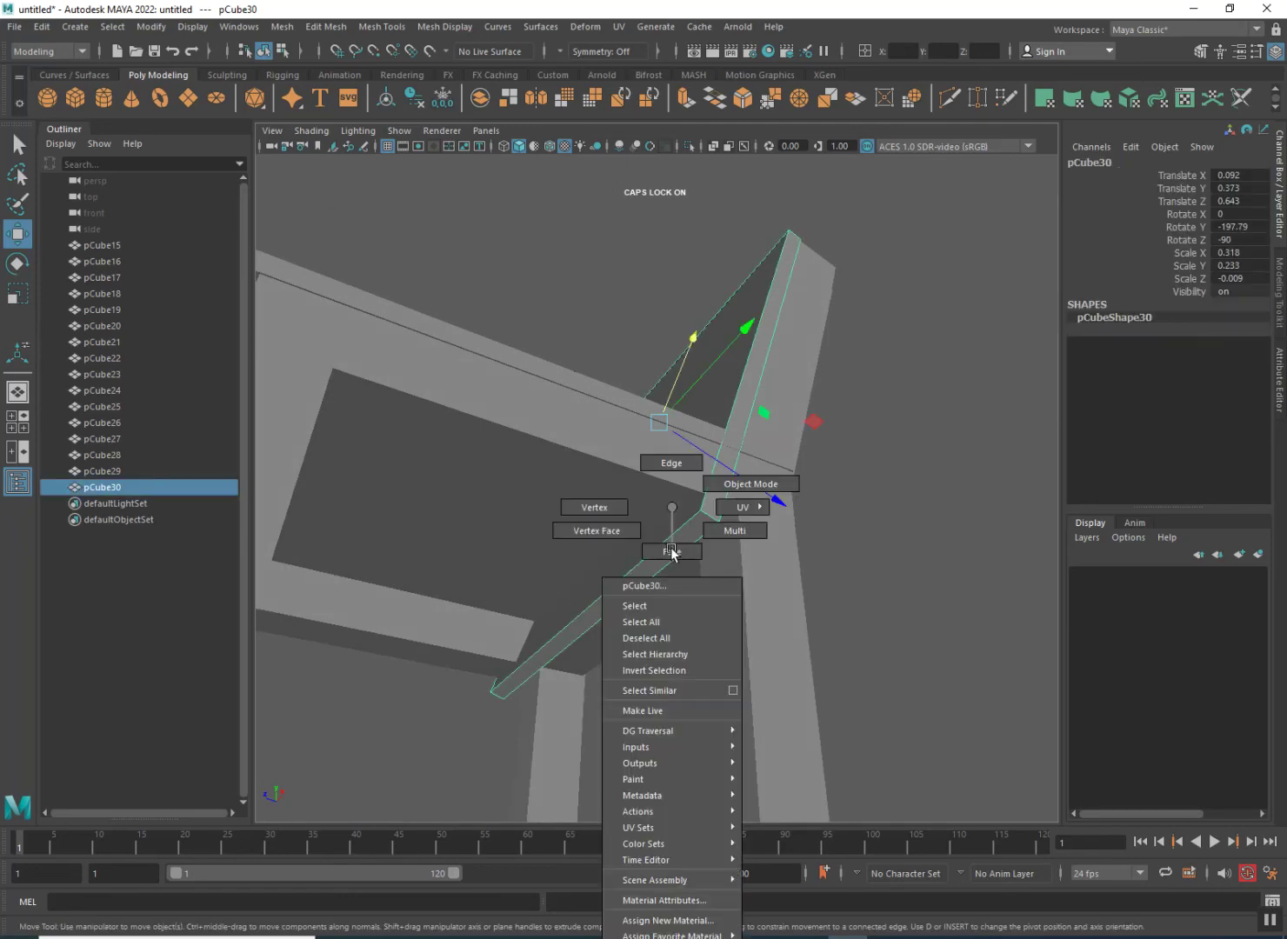
left_click(672, 551)
left_click(592, 599)
left_click_drag(595, 589, 618, 550)
left_click(990, 567)
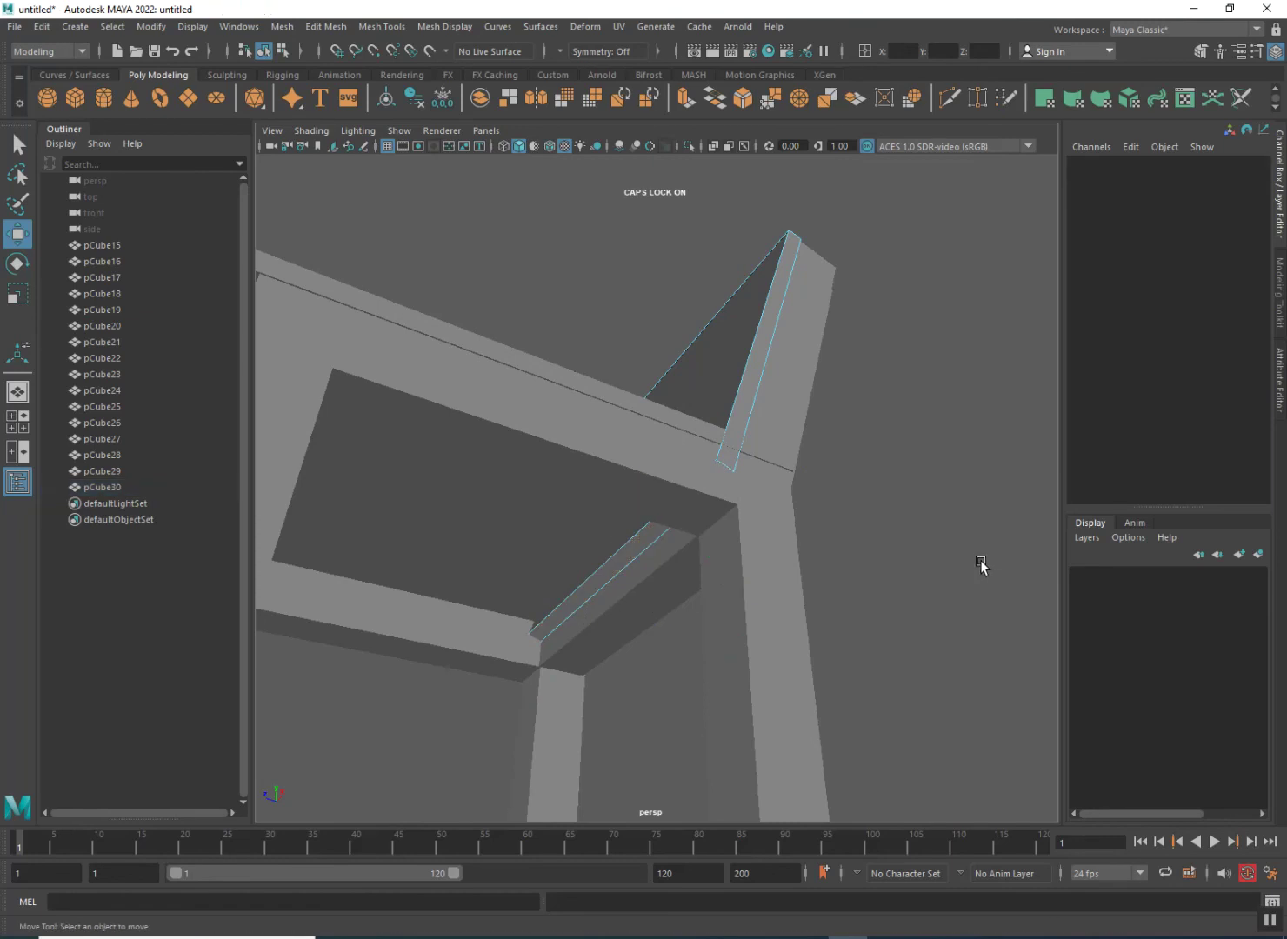
- Return the back panel to object mode, deselect it, and check its fit against the seat and backrest frame
left_click_drag(782, 603, 691, 667, "alt")
scroll(713, 651, "down", 5)
scroll(688, 677, "up", 3)
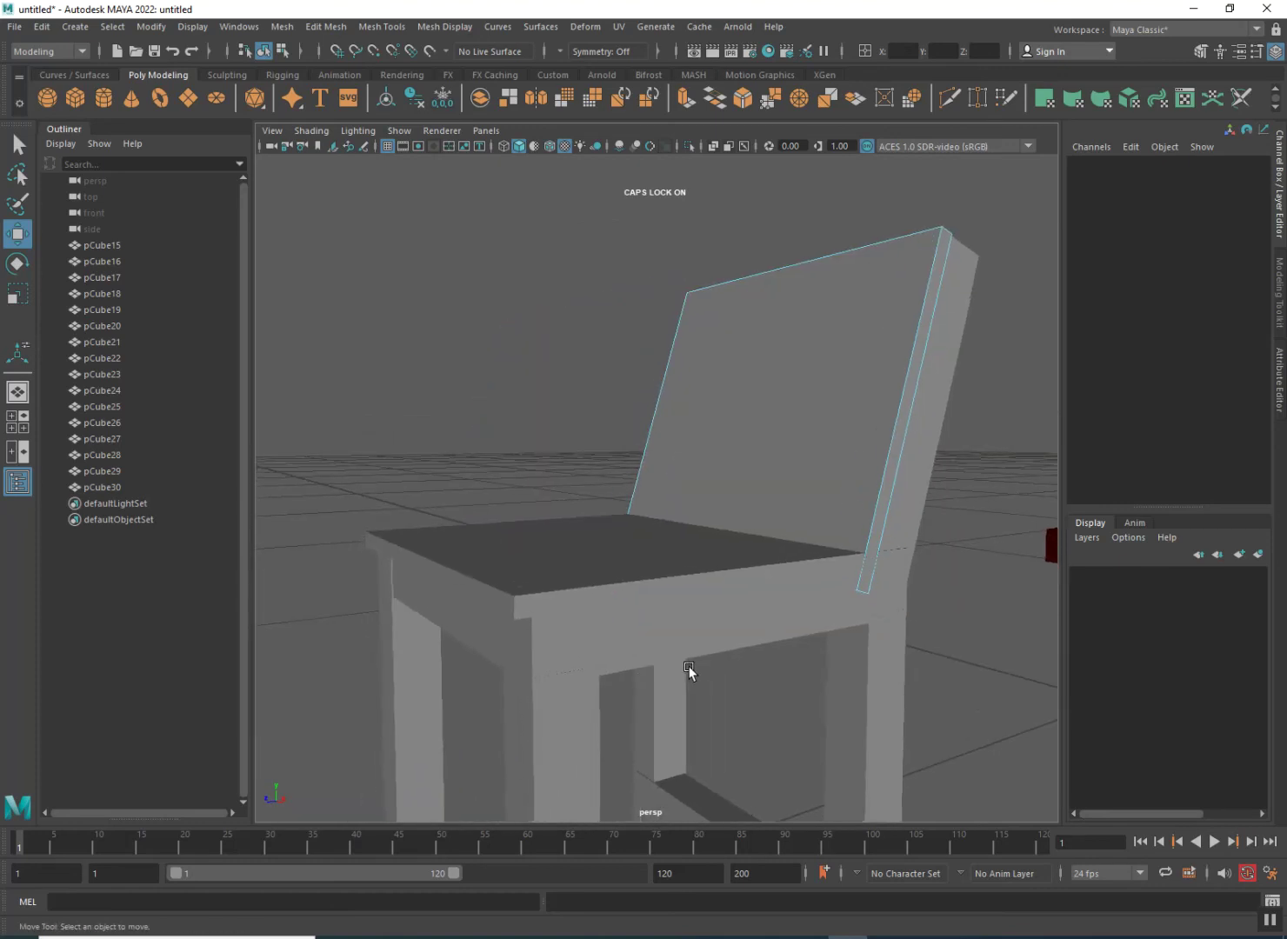
scroll(688, 665, "down", 3)
scroll(654, 612, "up", 3)
left_click(777, 498)
right_click_drag(777, 498, 821, 478)
left_click_drag(658, 558, 494, 453, "alt")
left_click(494, 454)
- Duplicate the side seat rail straight up to Translate Y 0.326 to serve as an armrest above the seat's edge
scroll(635, 525, "up", 2)
left_click_drag(635, 524, 555, 523, "alt")
scroll(555, 519, "up", 3)
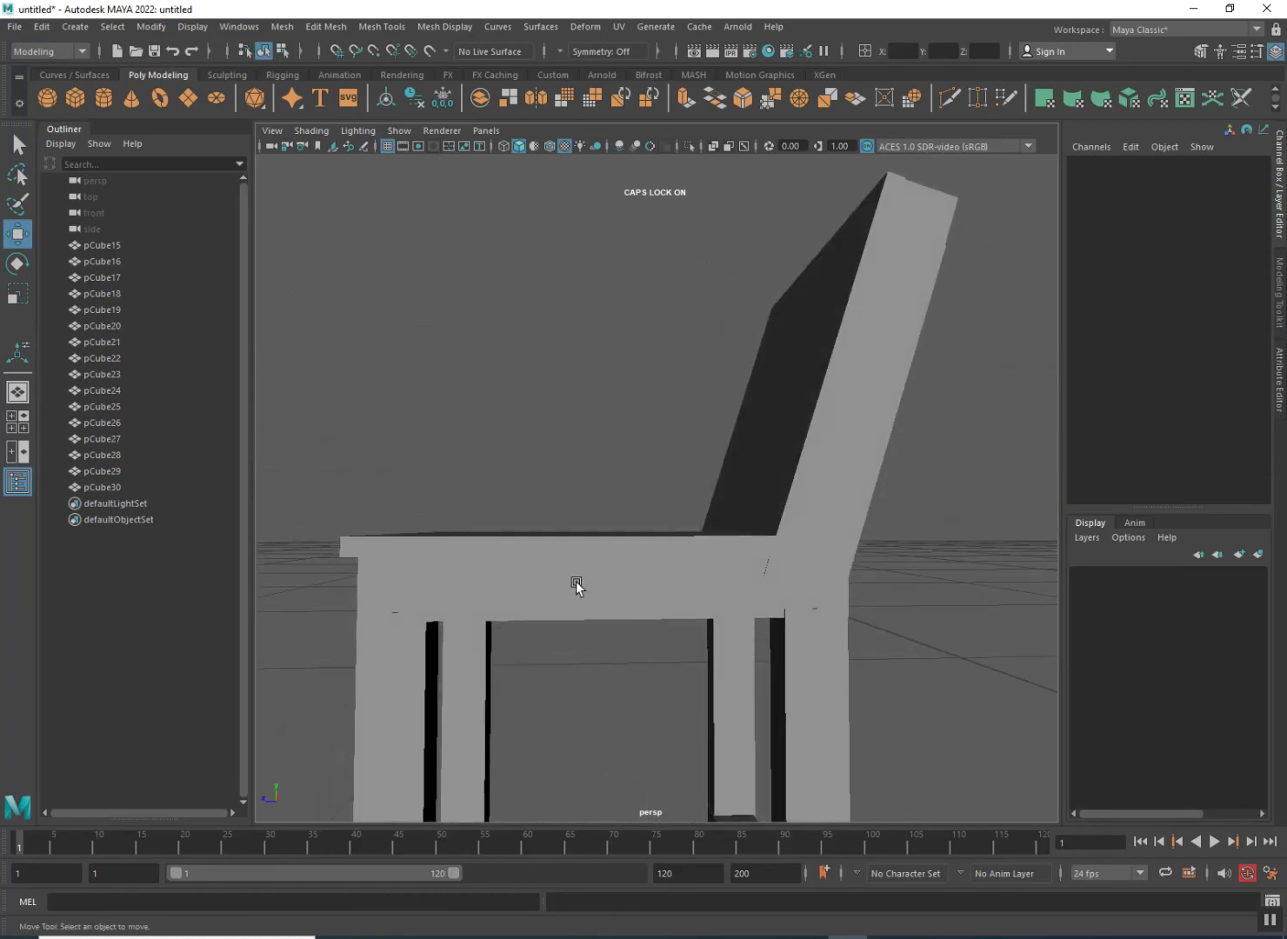
left_click(576, 585)
left_click_drag(566, 589, 608, 617, "alt")
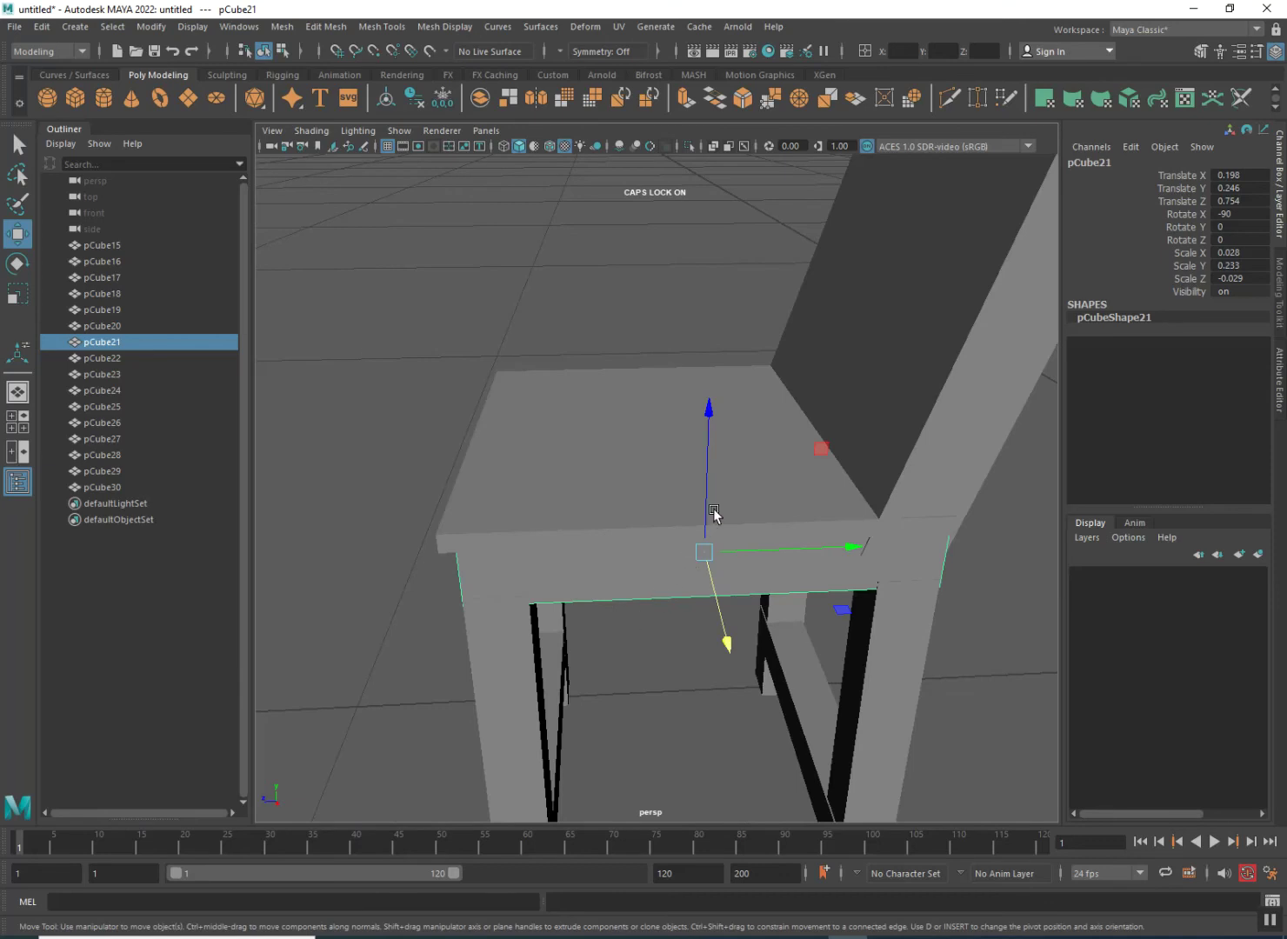
left_click_drag(707, 511, 680, 325, "shift")
left_click_drag(641, 634, 727, 661, "alt")
scroll(525, 597, "up", 3)
left_click_drag(526, 597, 575, 592, "alt")
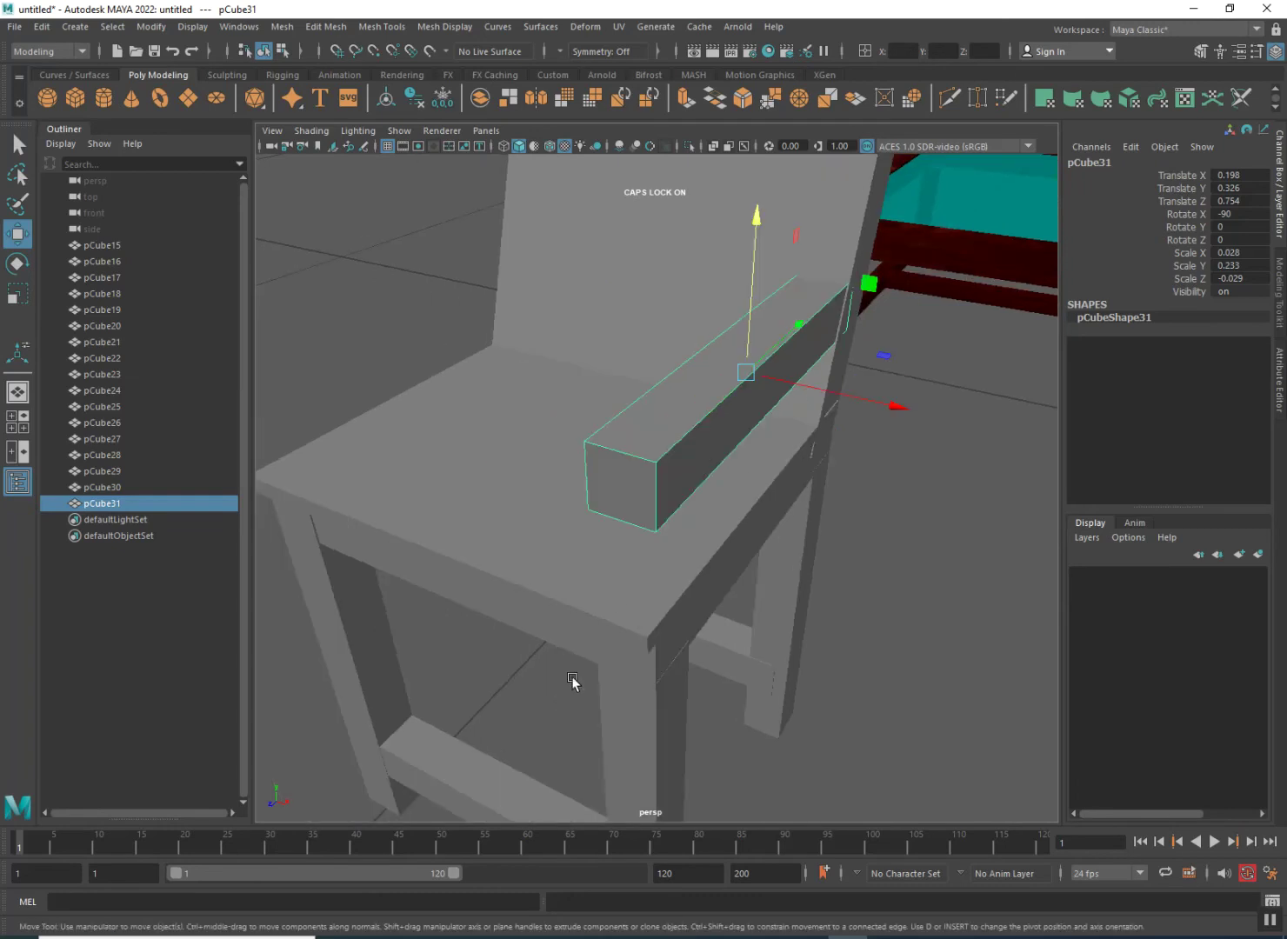
left_click_drag(635, 637, 560, 634, "alt")
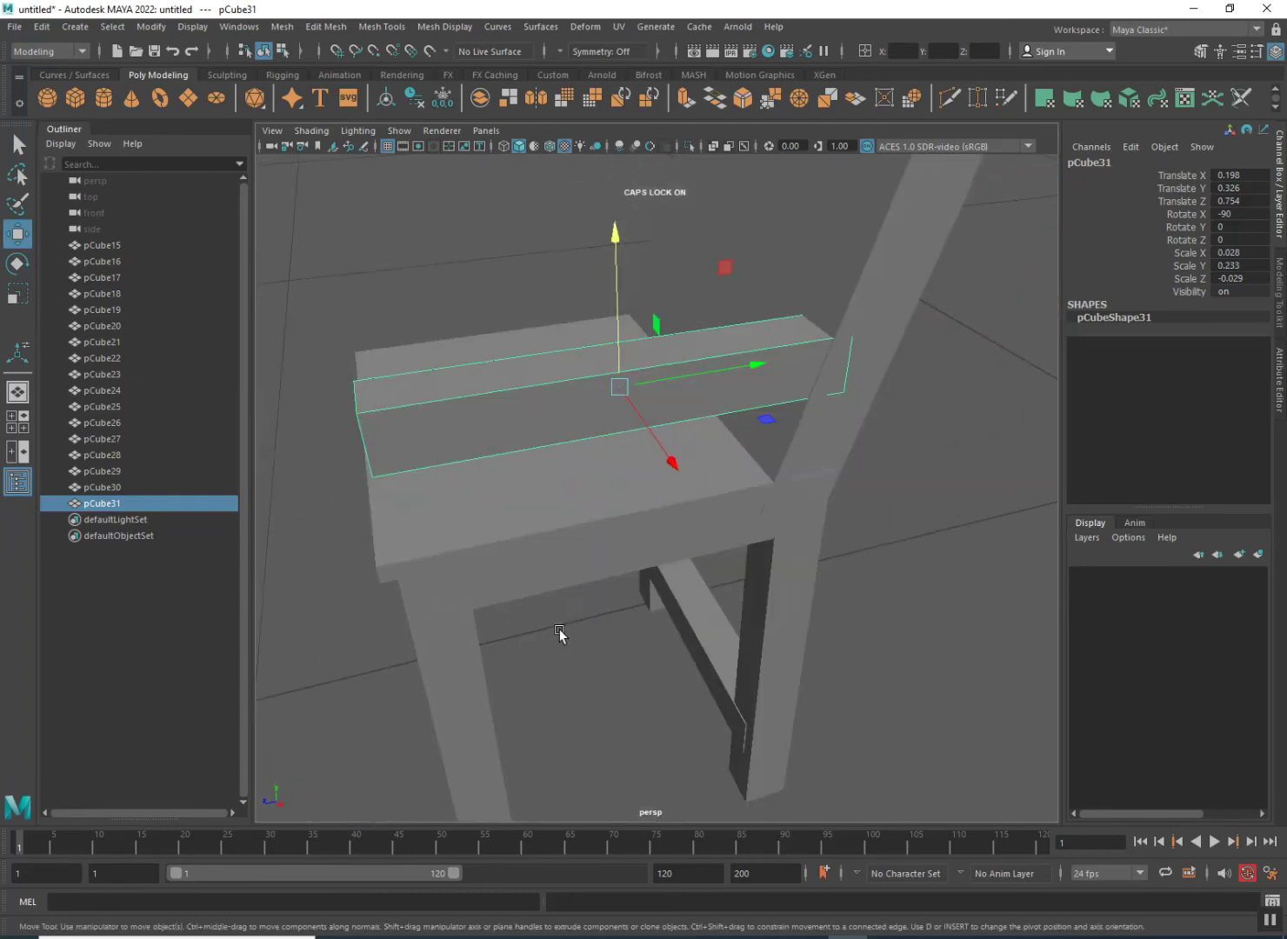
- Try tilting the armrest to about Rotate X -80, and undo the rotation
key("e")
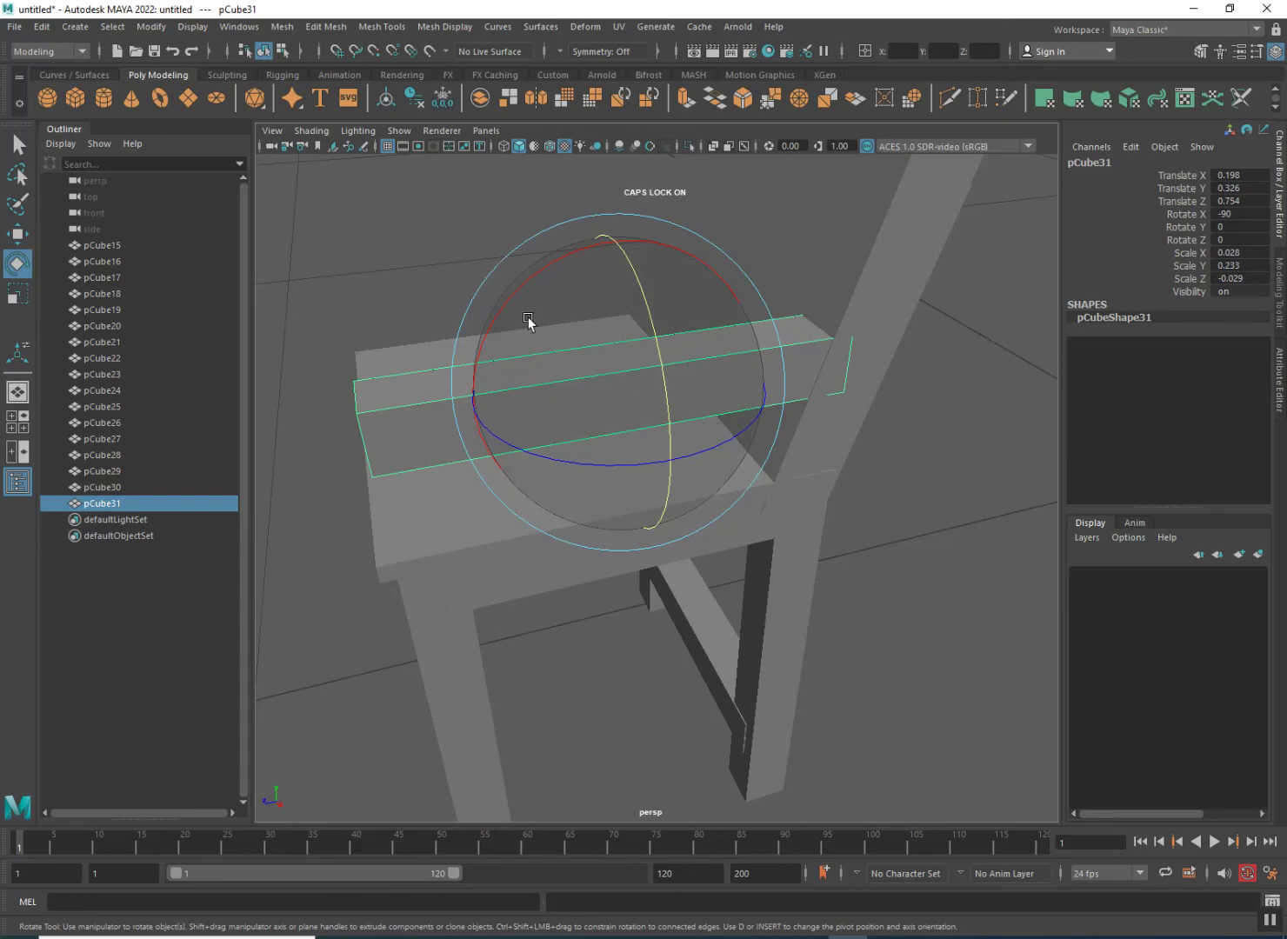
left_click_drag(502, 391, 638, 408, "alt")
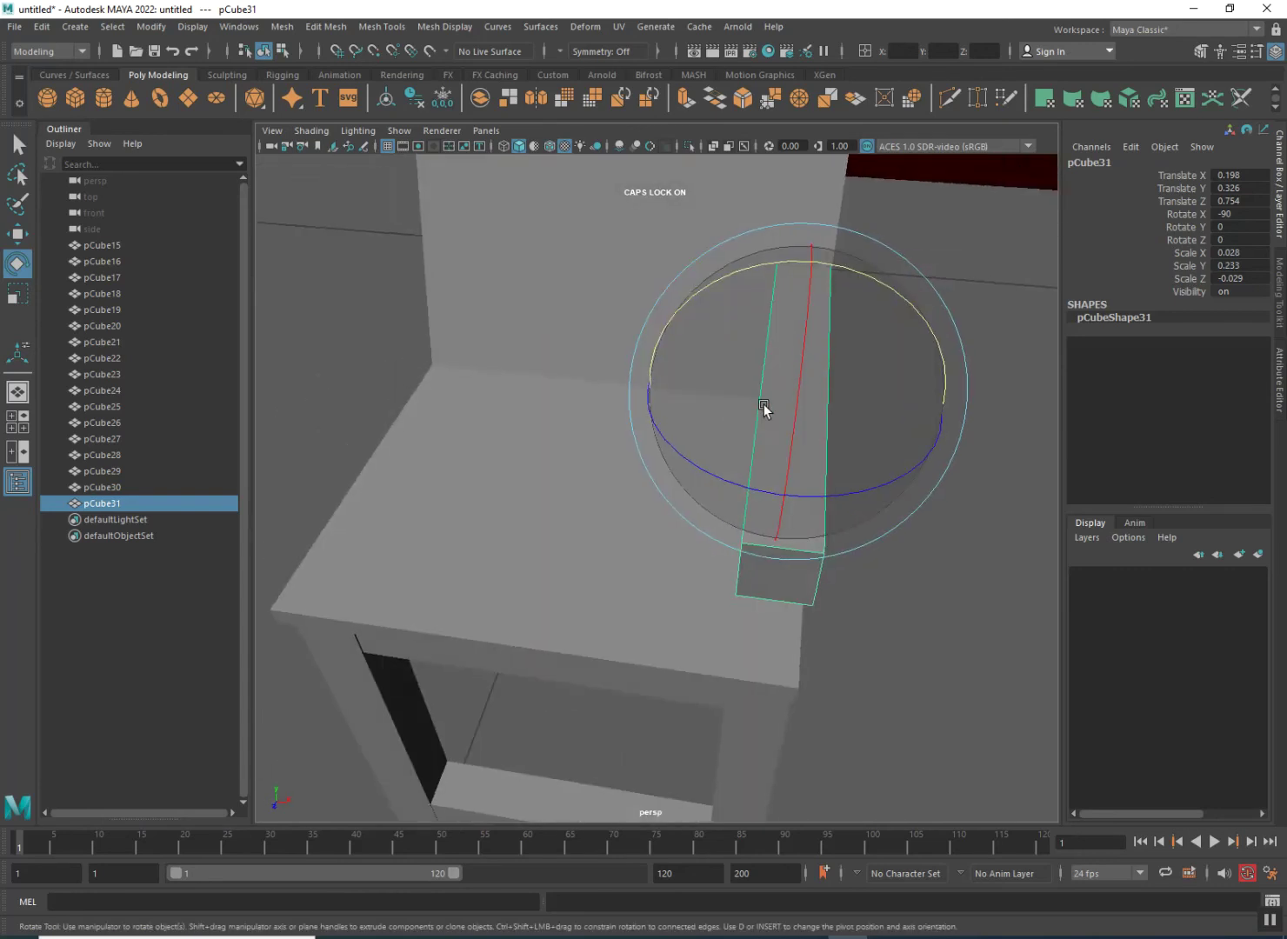
left_click_drag(800, 388, 607, 506)
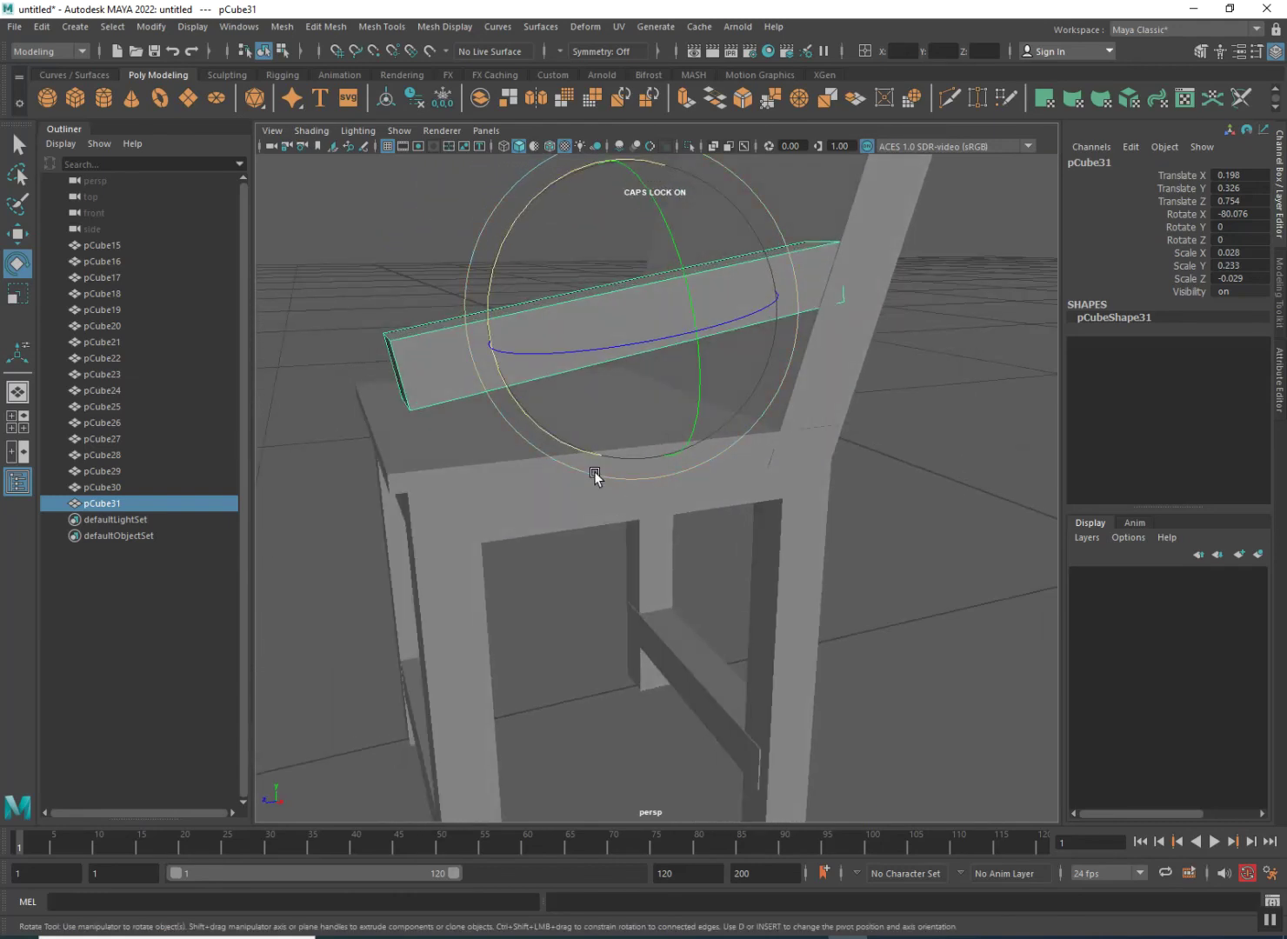
key("ctrl+z")
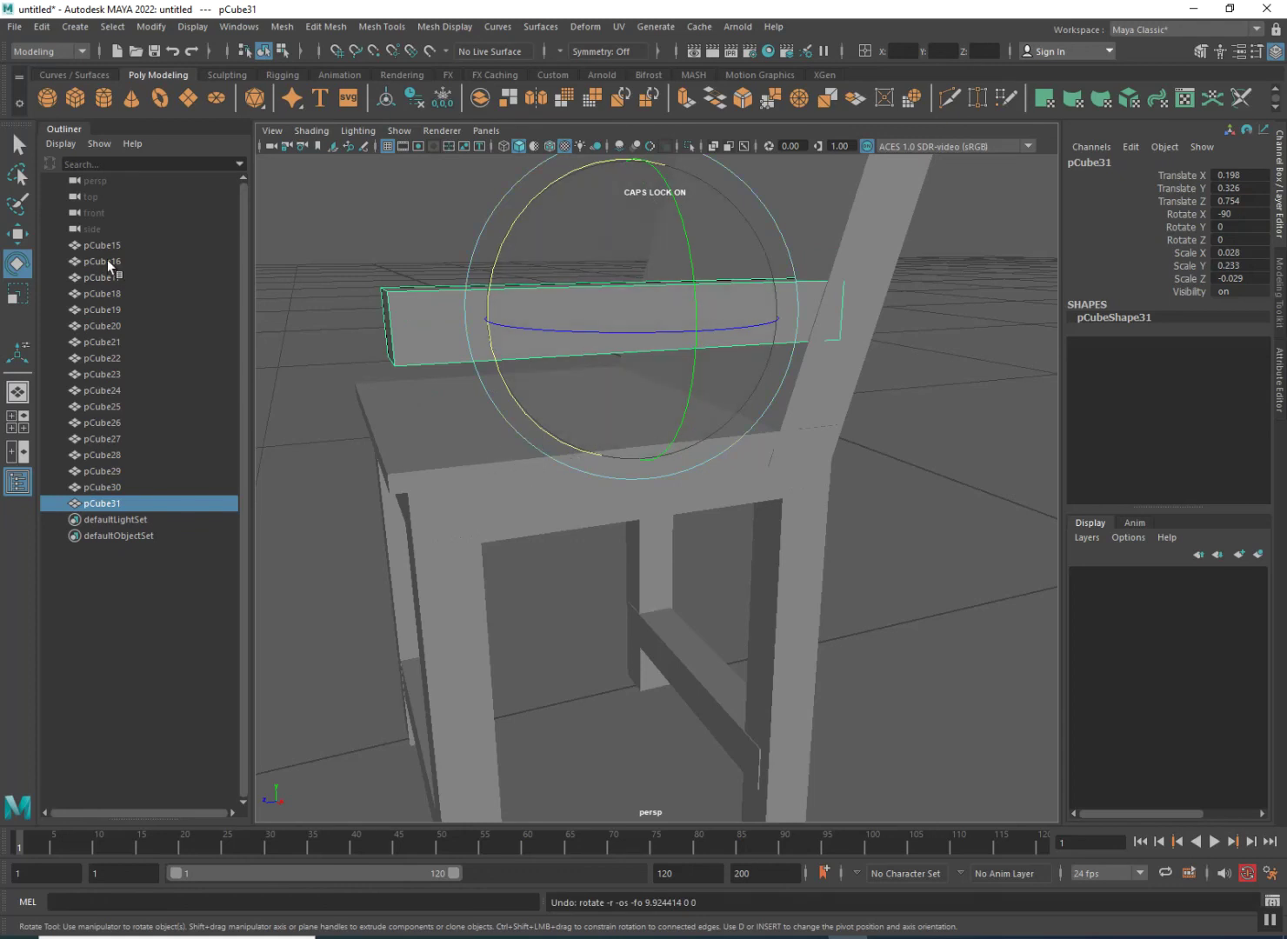
- Try to shift the front leg below the armrest vertically with the Move tool, and undo the move
left_click(17, 233)
left_click(461, 560)
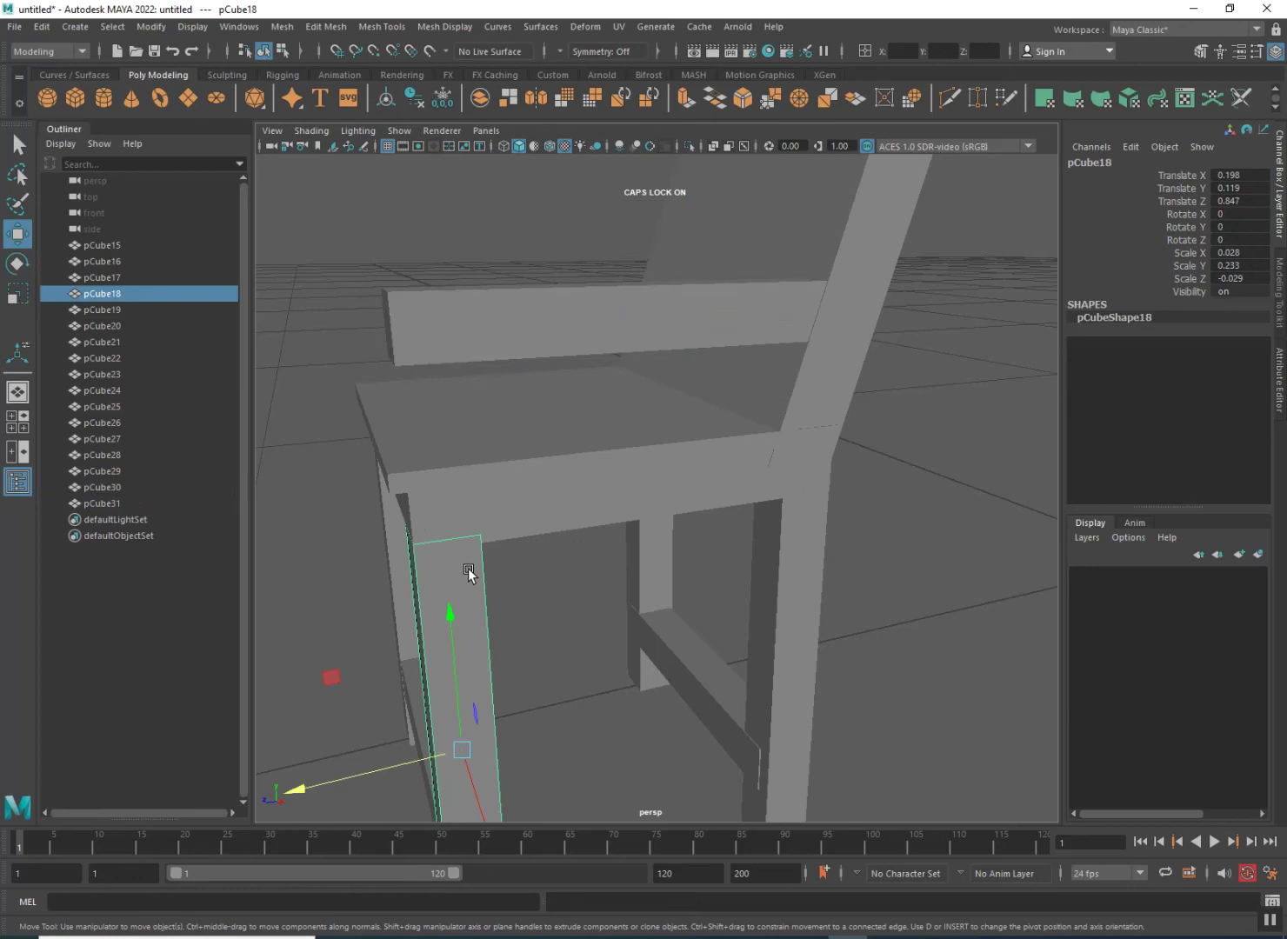
mouse_move(450, 637)
left_mouse_down("shift")
mouse_move(441, 417)
mouse_move(474, 645)
left_mouse_up("shift")
left_click_drag(485, 741, 480, 700, "shift")
key("ctrl+z")
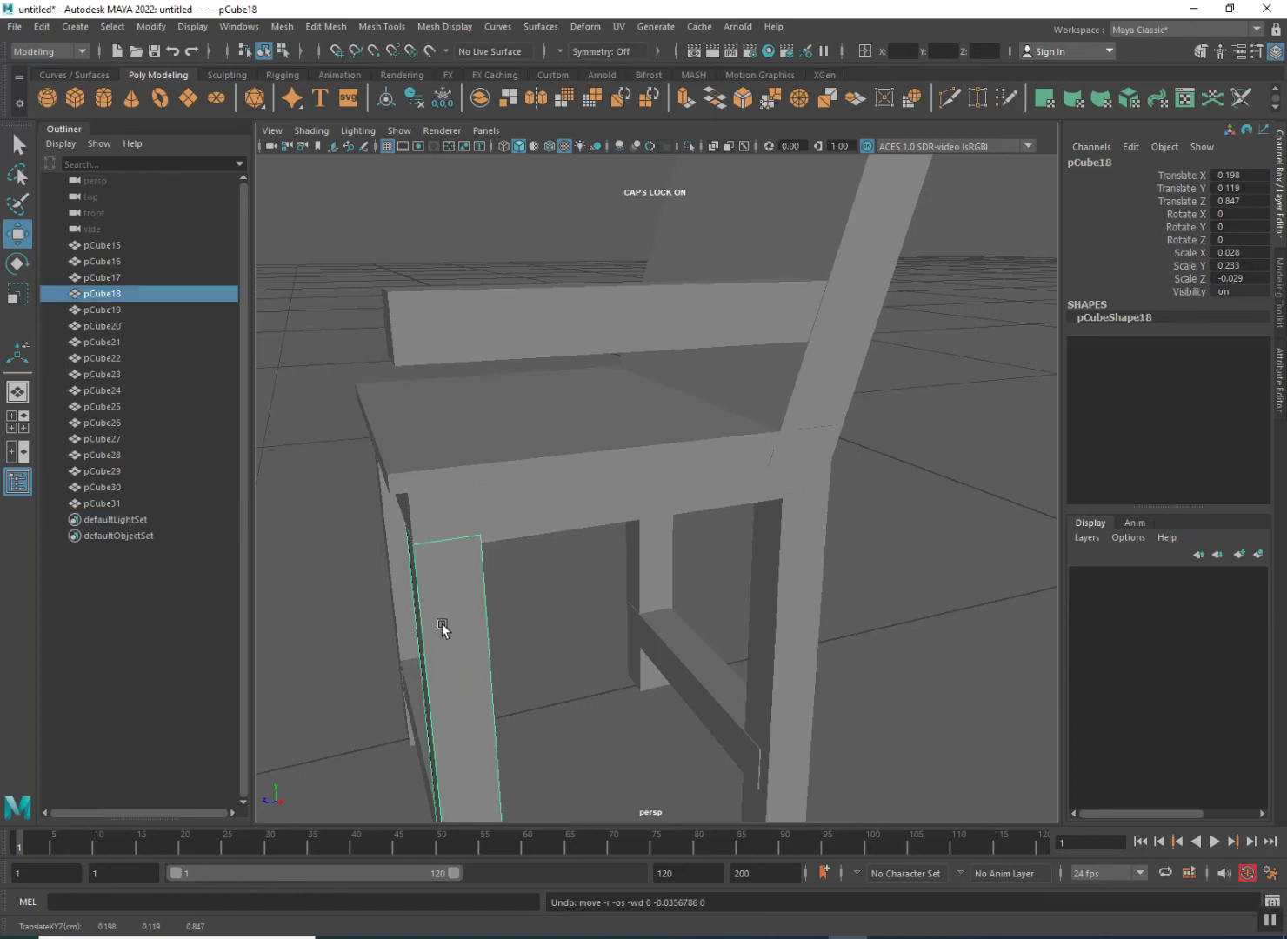
- Lengthen the front leg upward past the seat by raising its top face toward the armrest's height
scroll(442, 624, "down", 5)
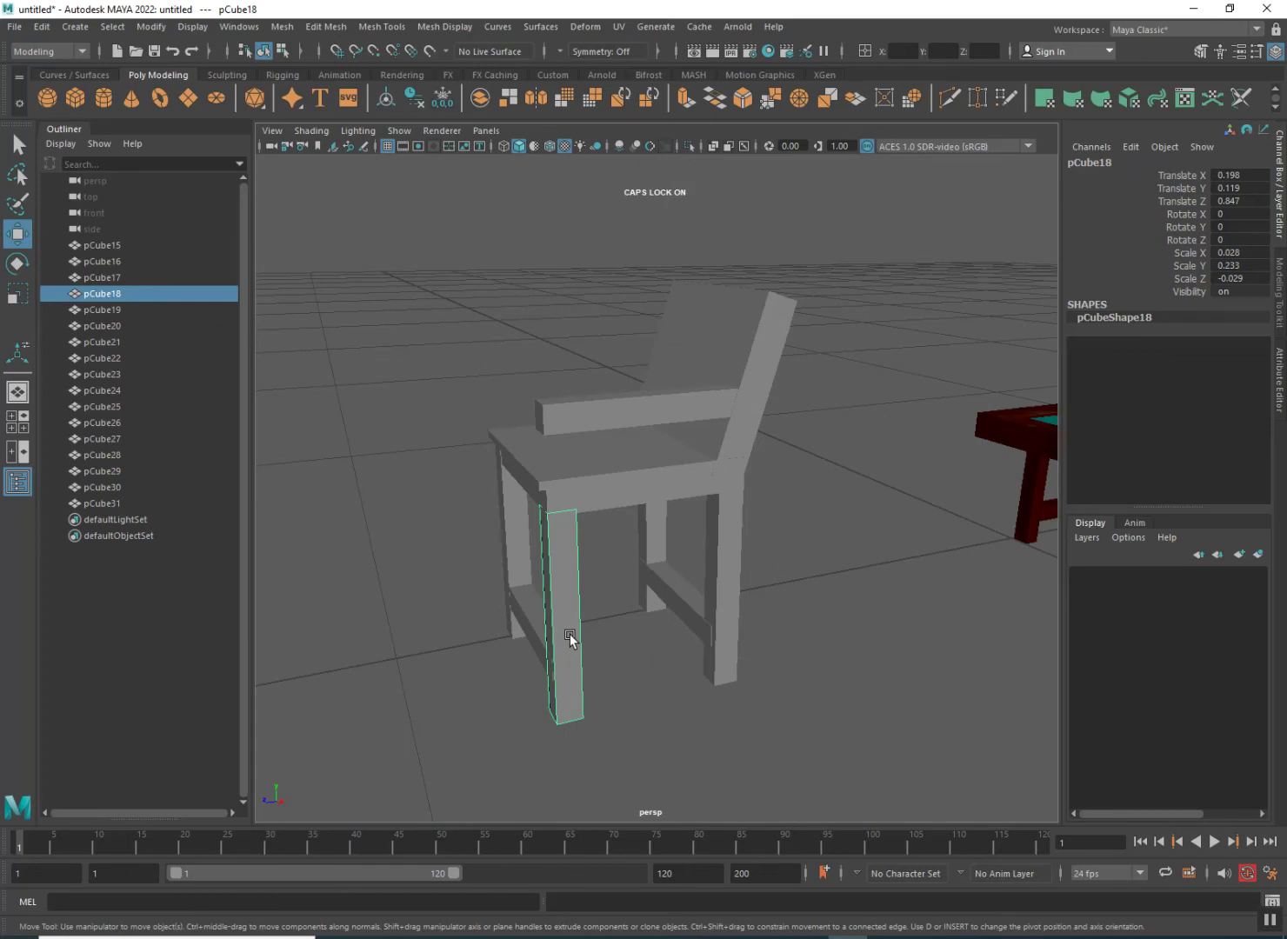
left_click(569, 634)
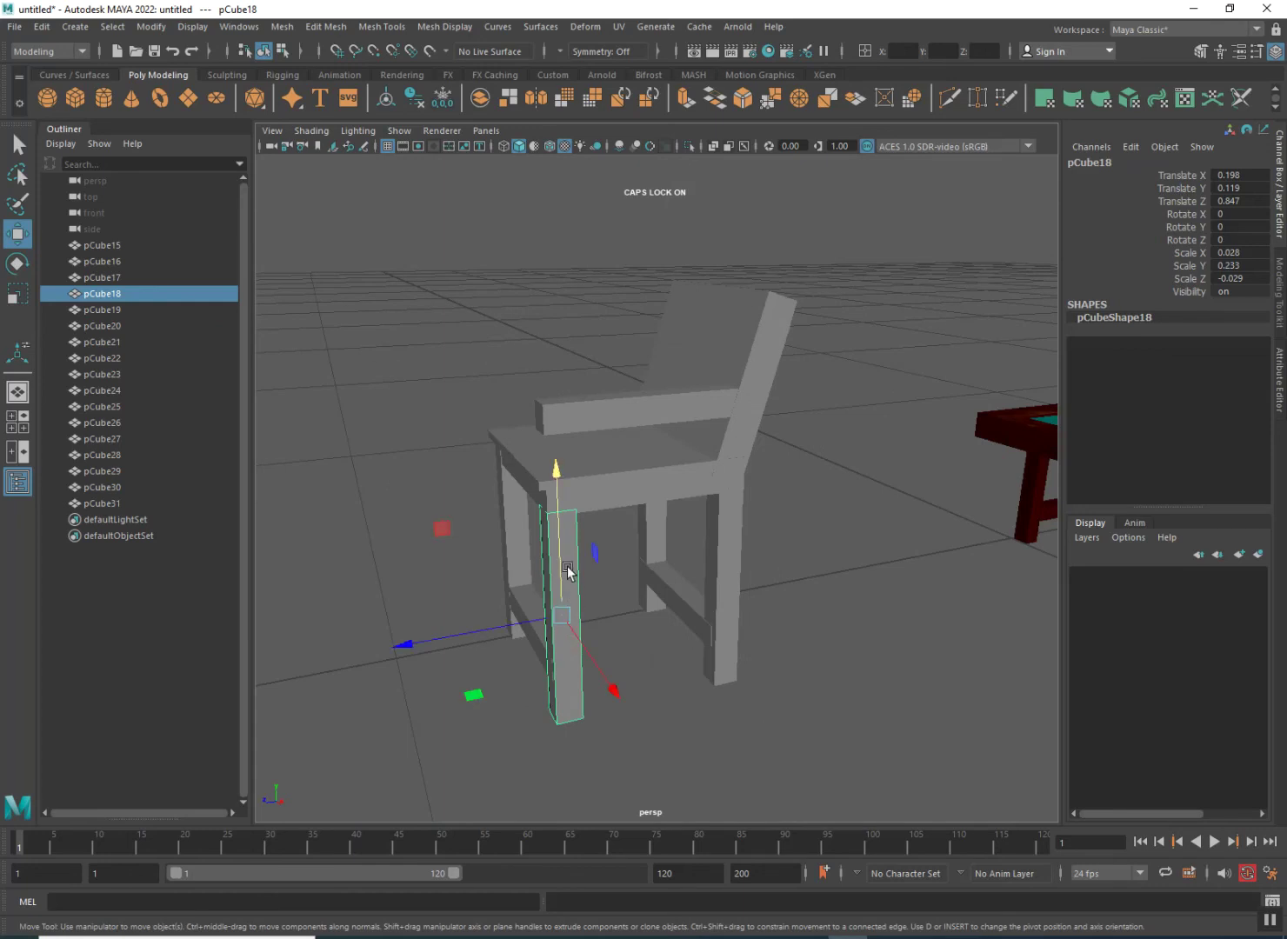
right_click_drag(566, 507, 567, 544)
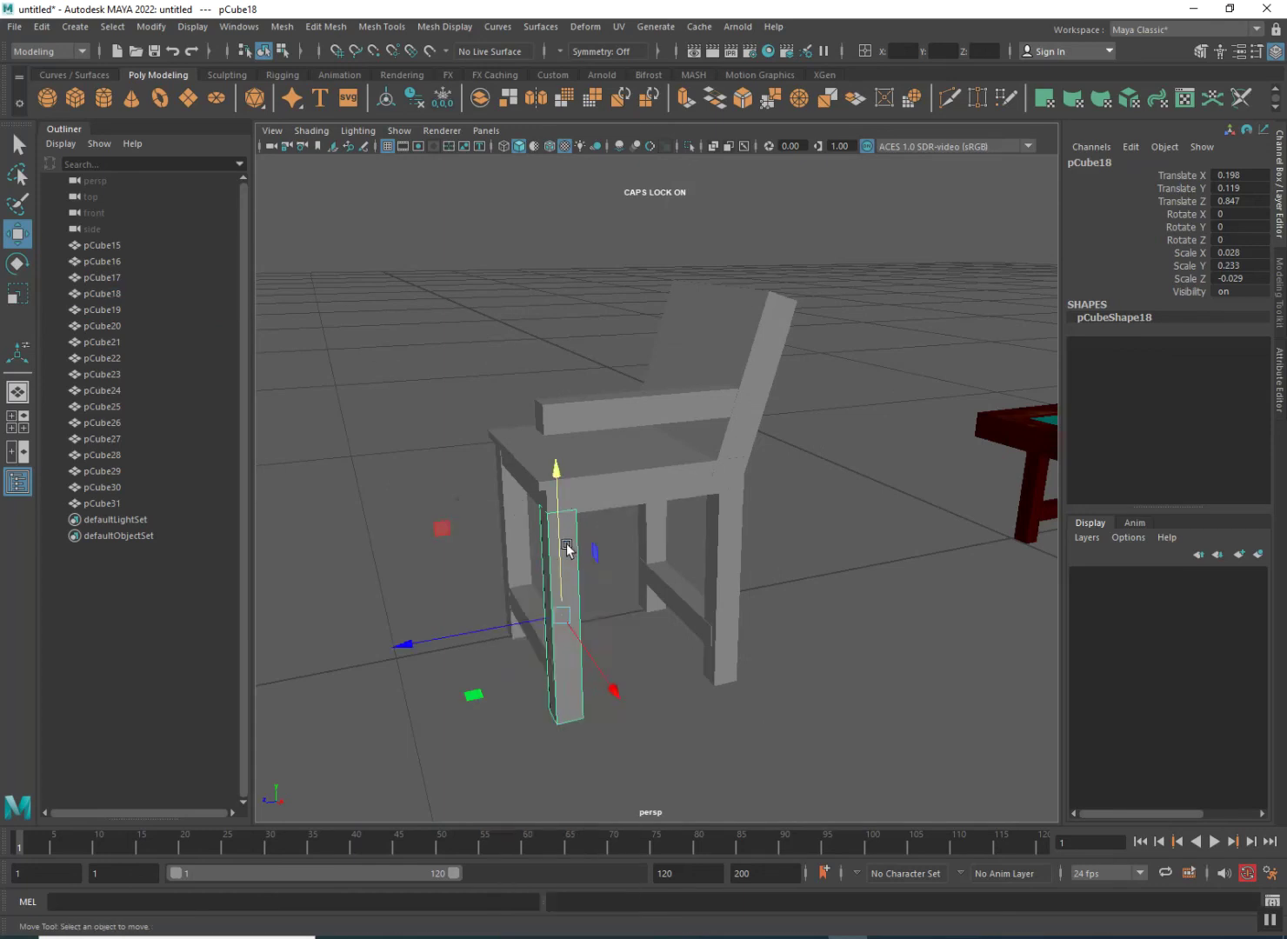
left_click(569, 509)
left_click_drag(554, 428, 550, 337)
left_click(378, 534)
mouse_move(480, 545)
left_mouse_down("alt")
mouse_move(649, 566)
mouse_move(595, 589)
mouse_move(485, 571)
left_mouse_up("alt")
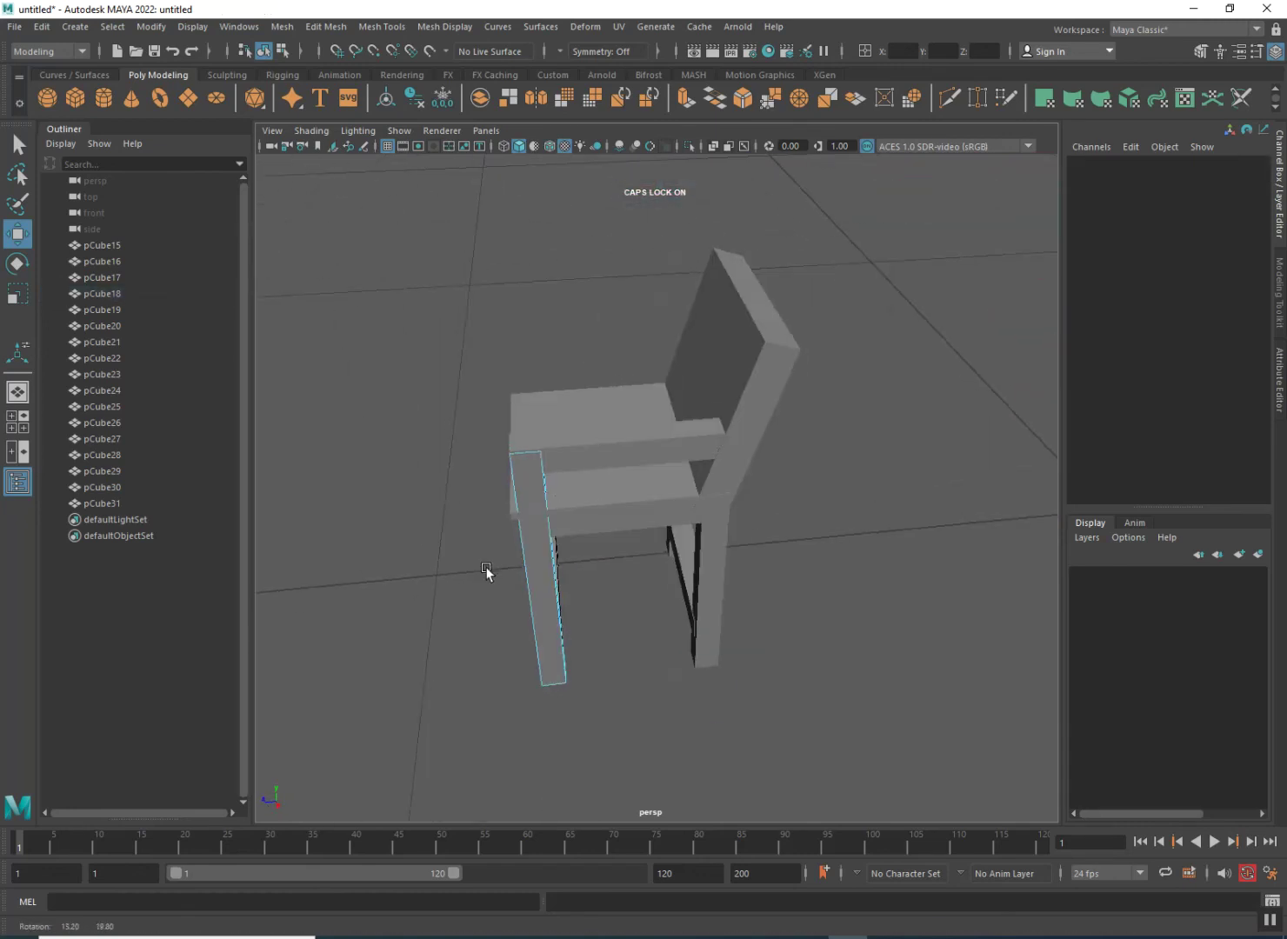
- Fine-tune the extended leg's top face to about Y 0.353, level with the armrest, and return to object mode
left_click(525, 492)
left_click_drag(522, 489, 580, 502, "alt")
left_click(576, 512)
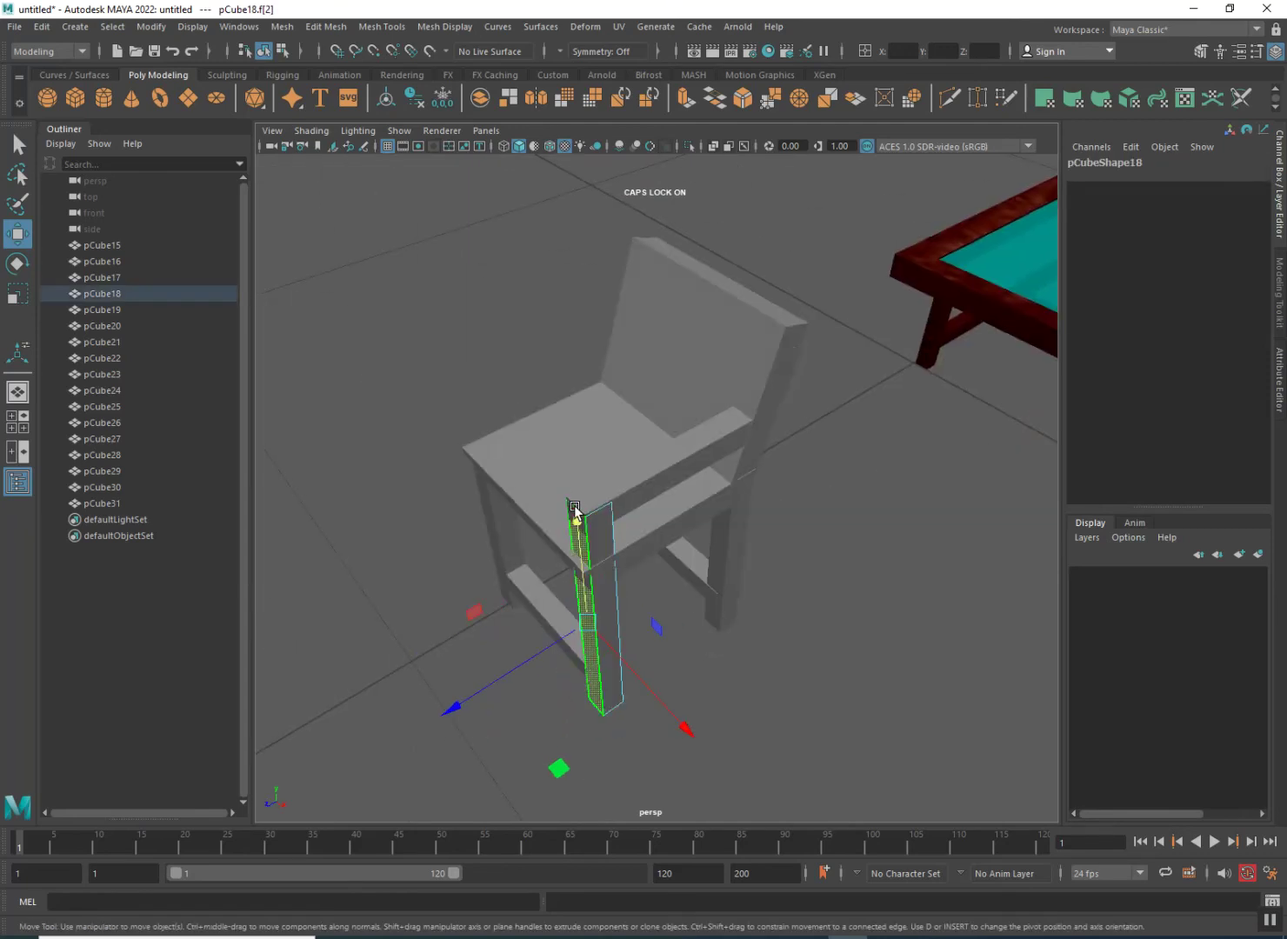
left_click(588, 492)
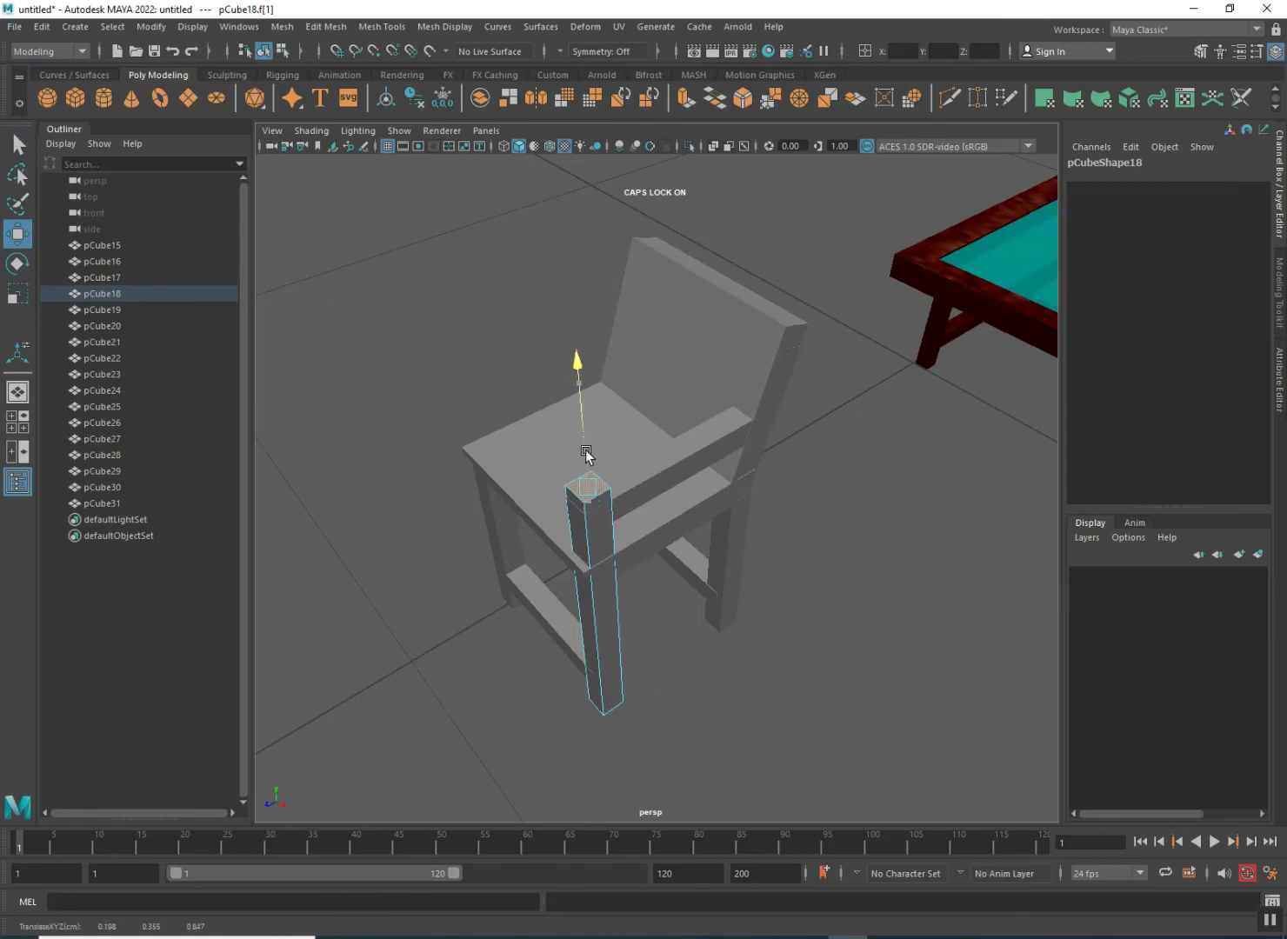
left_click_drag(586, 450, 594, 553, "alt")
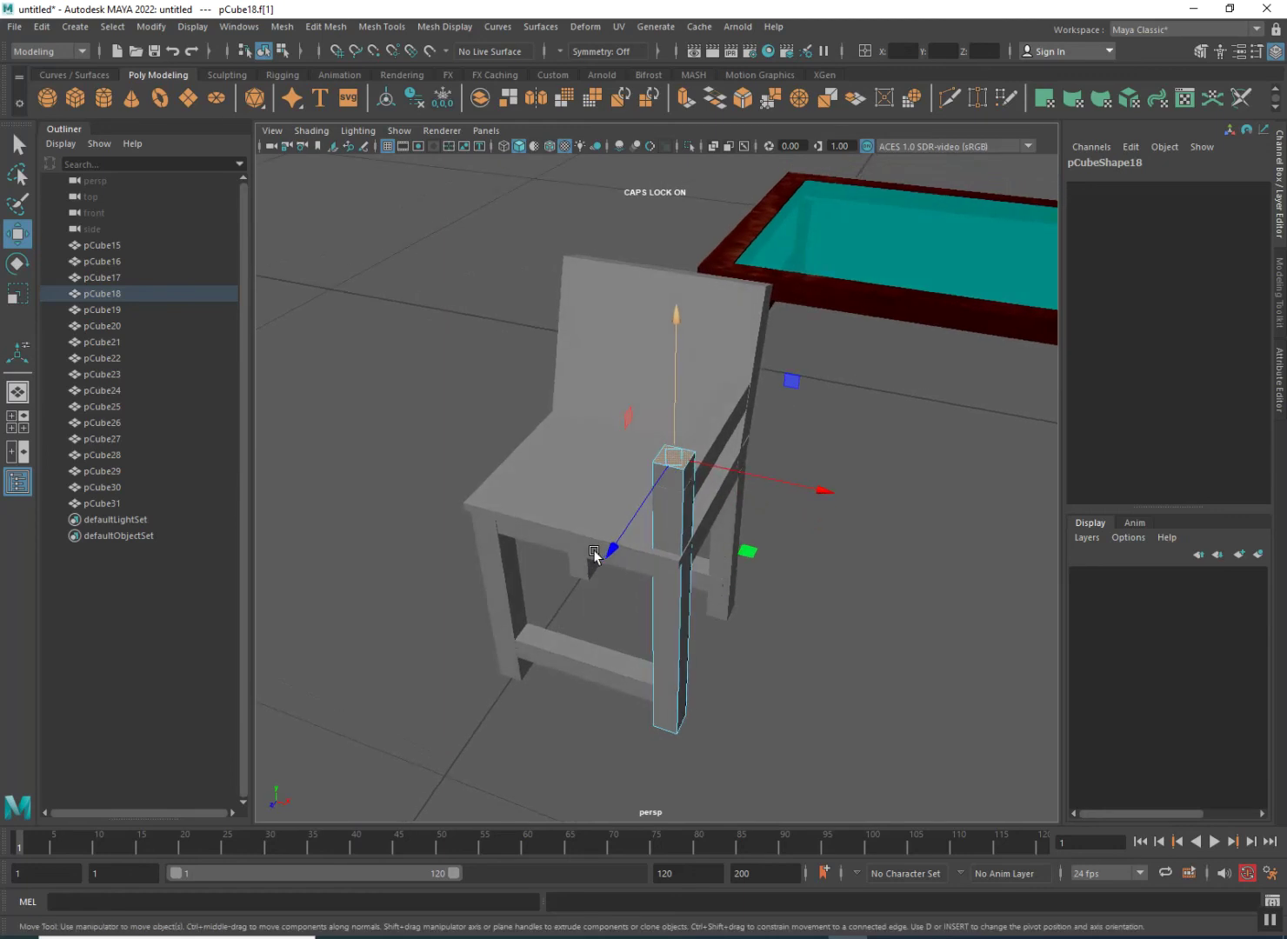
left_click_drag(679, 435, 679, 456)
left_click_drag(657, 541, 676, 569, "alt")
right_click_drag(706, 507, 772, 484)
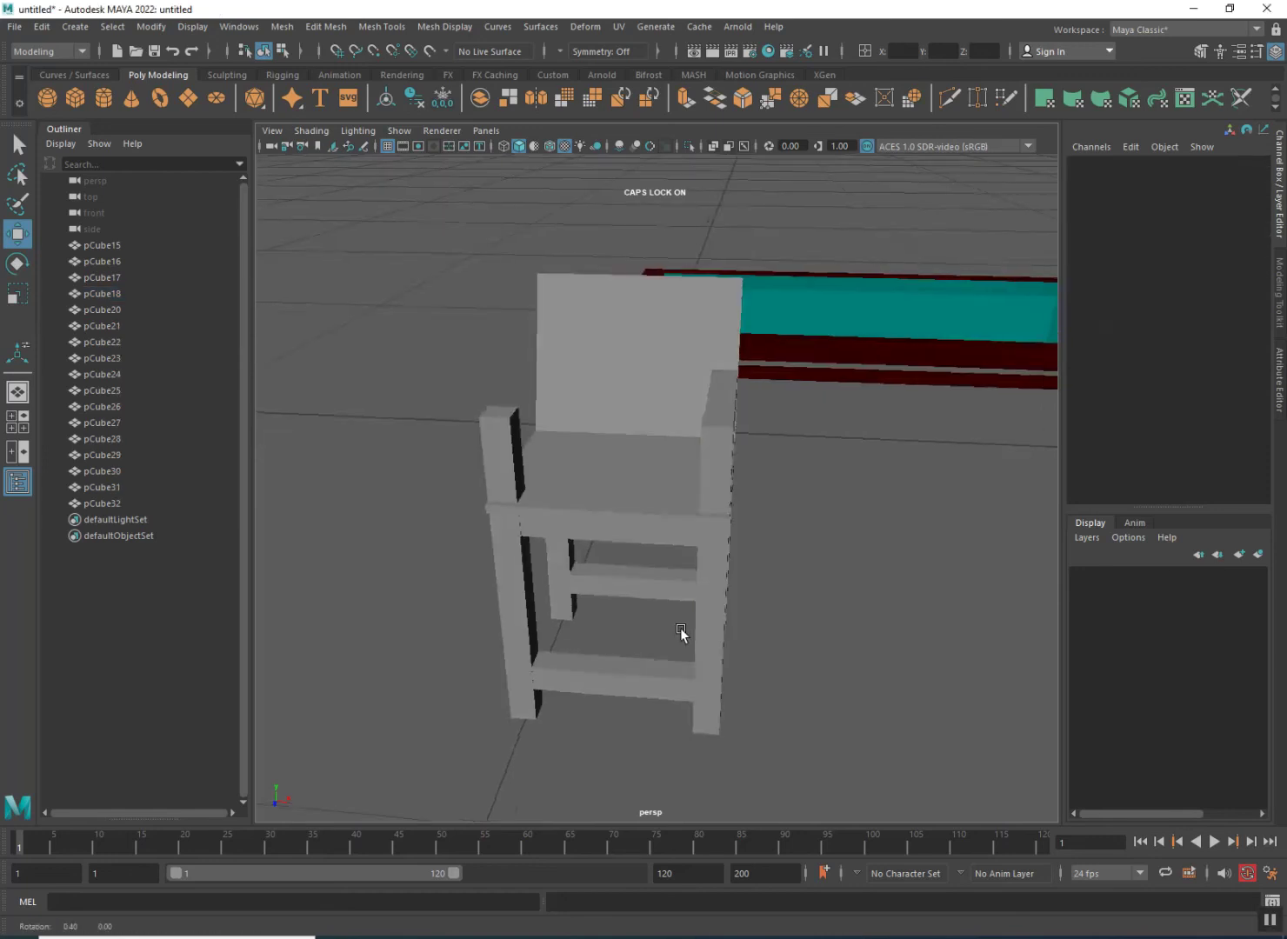
- Slide the armrest across the seat to the opposite side at about Translate X -0.001
left_click_drag(681, 634, 708, 627, "alt")
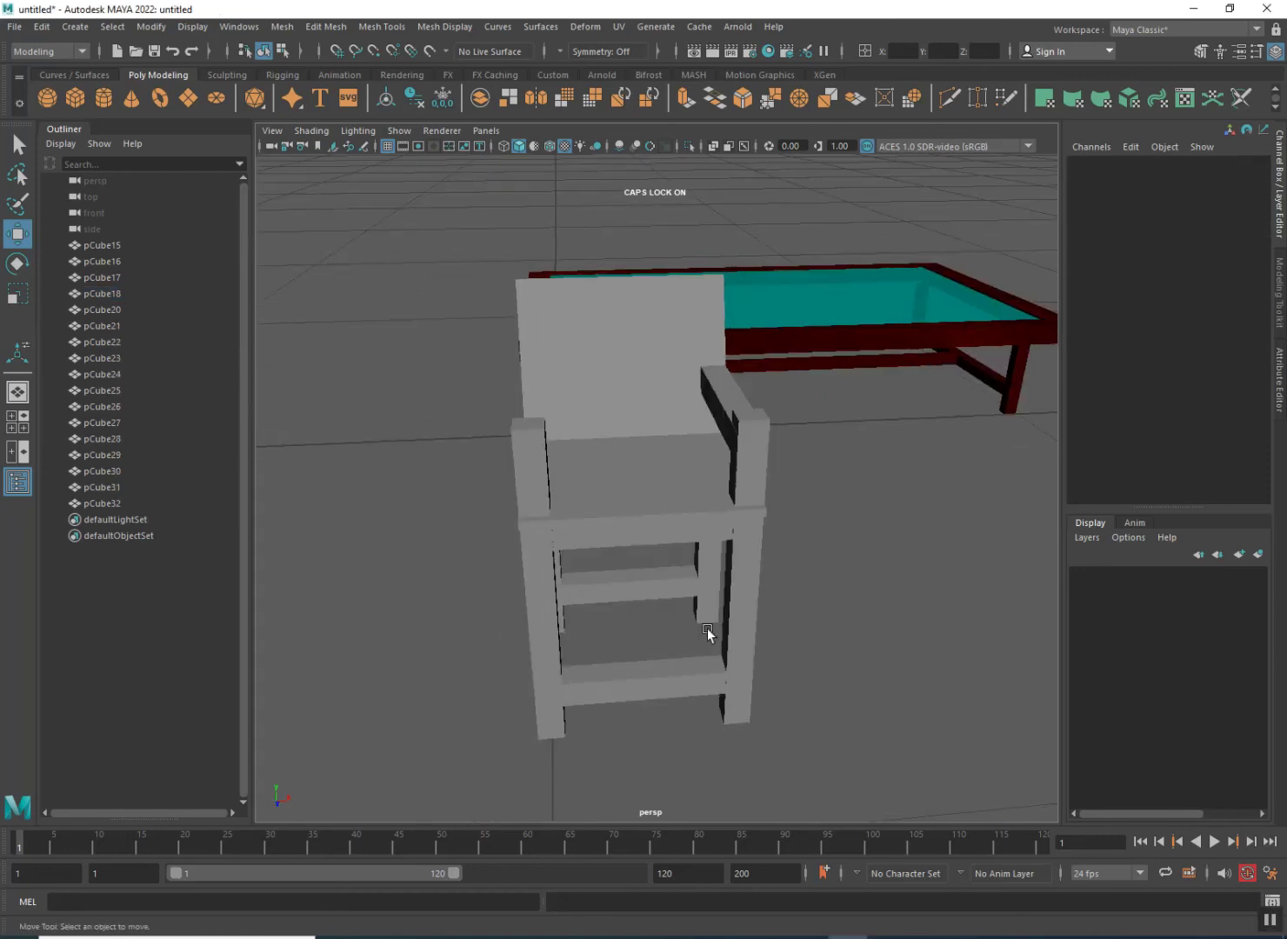
left_click(712, 427)
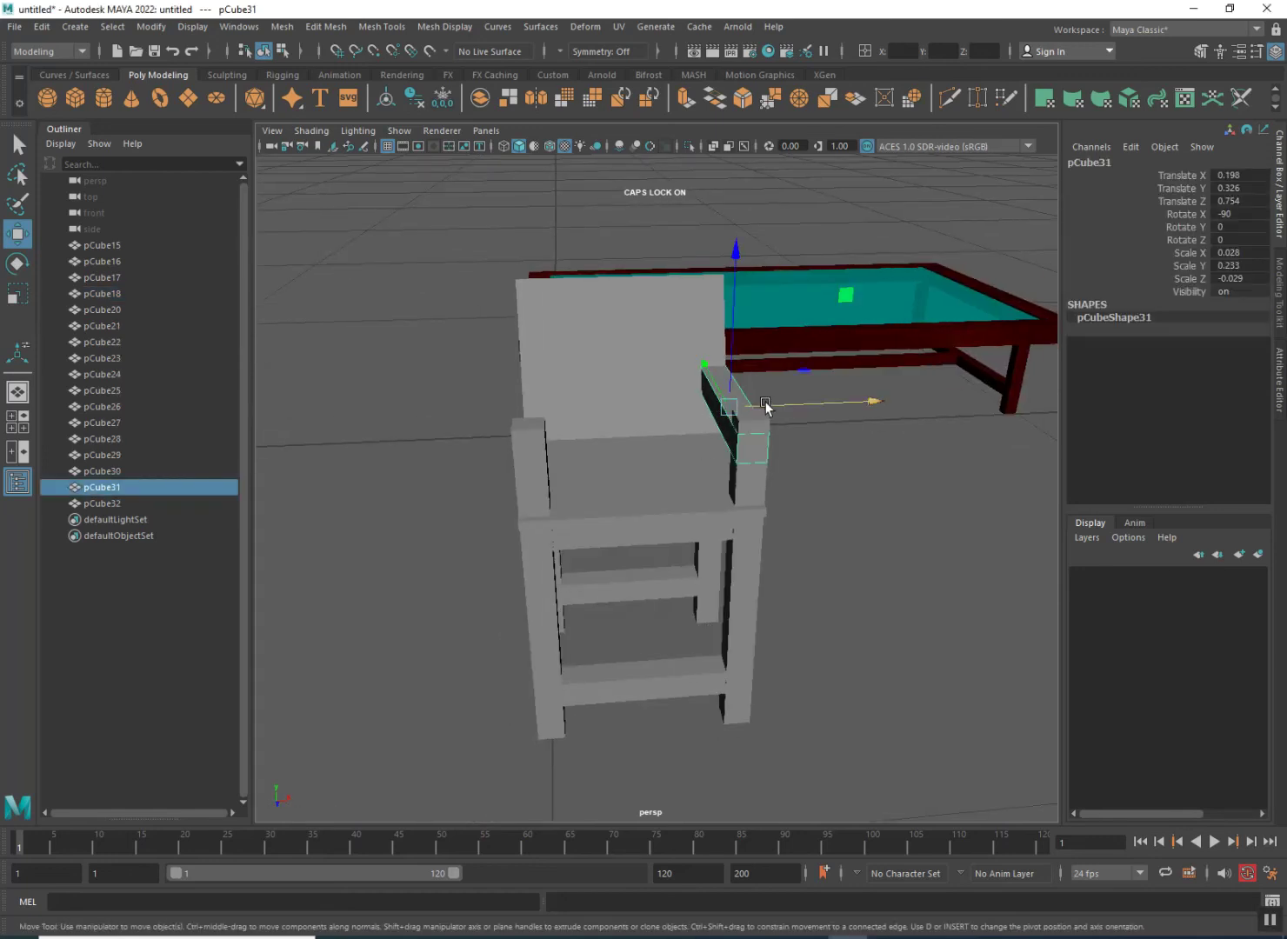
left_click_drag(739, 403, 570, 411)
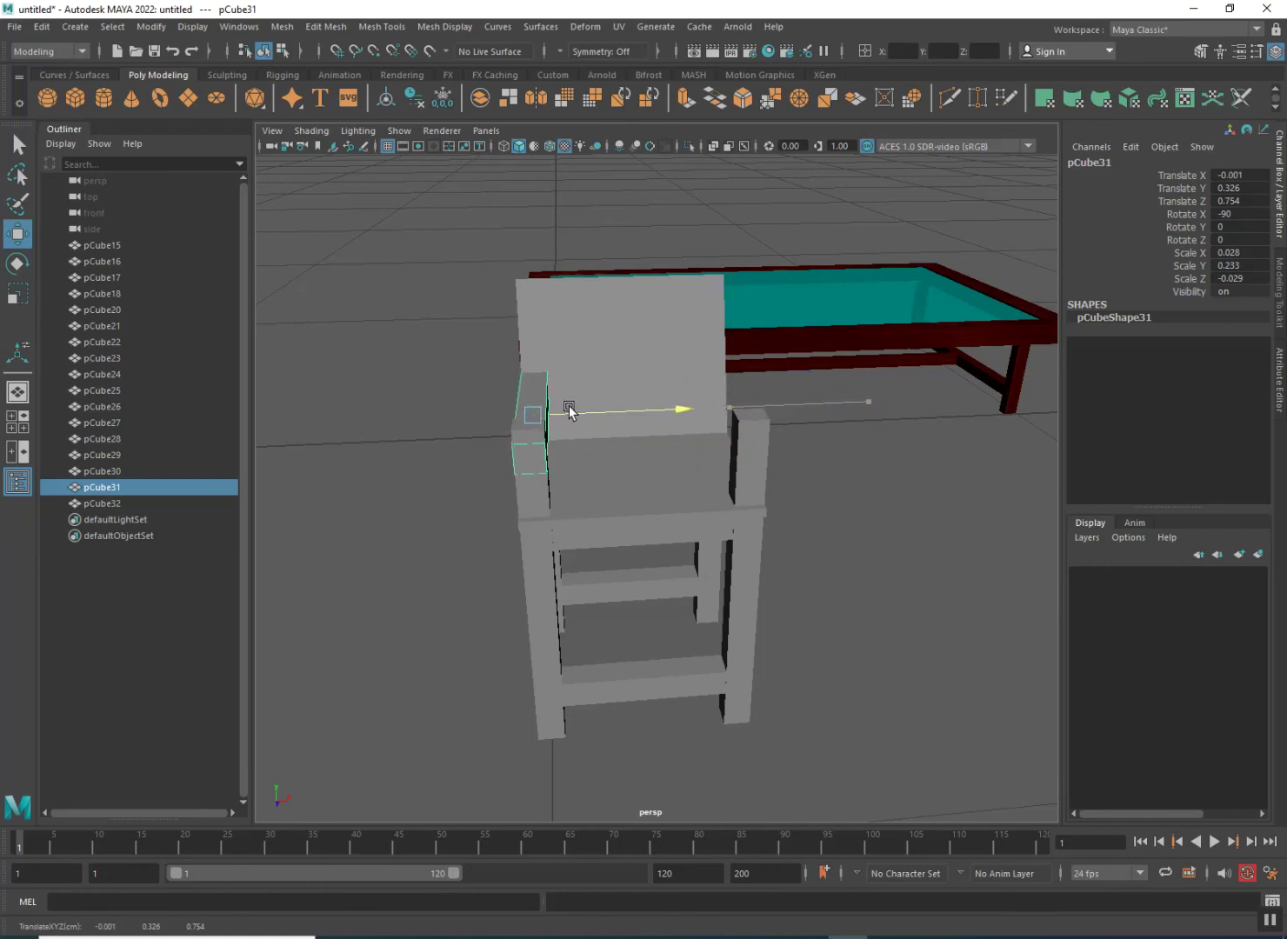
- Delete the tall front leg beneath the moved armrest, and select the remaining tall front leg
left_click(526, 508)
key("Delete")
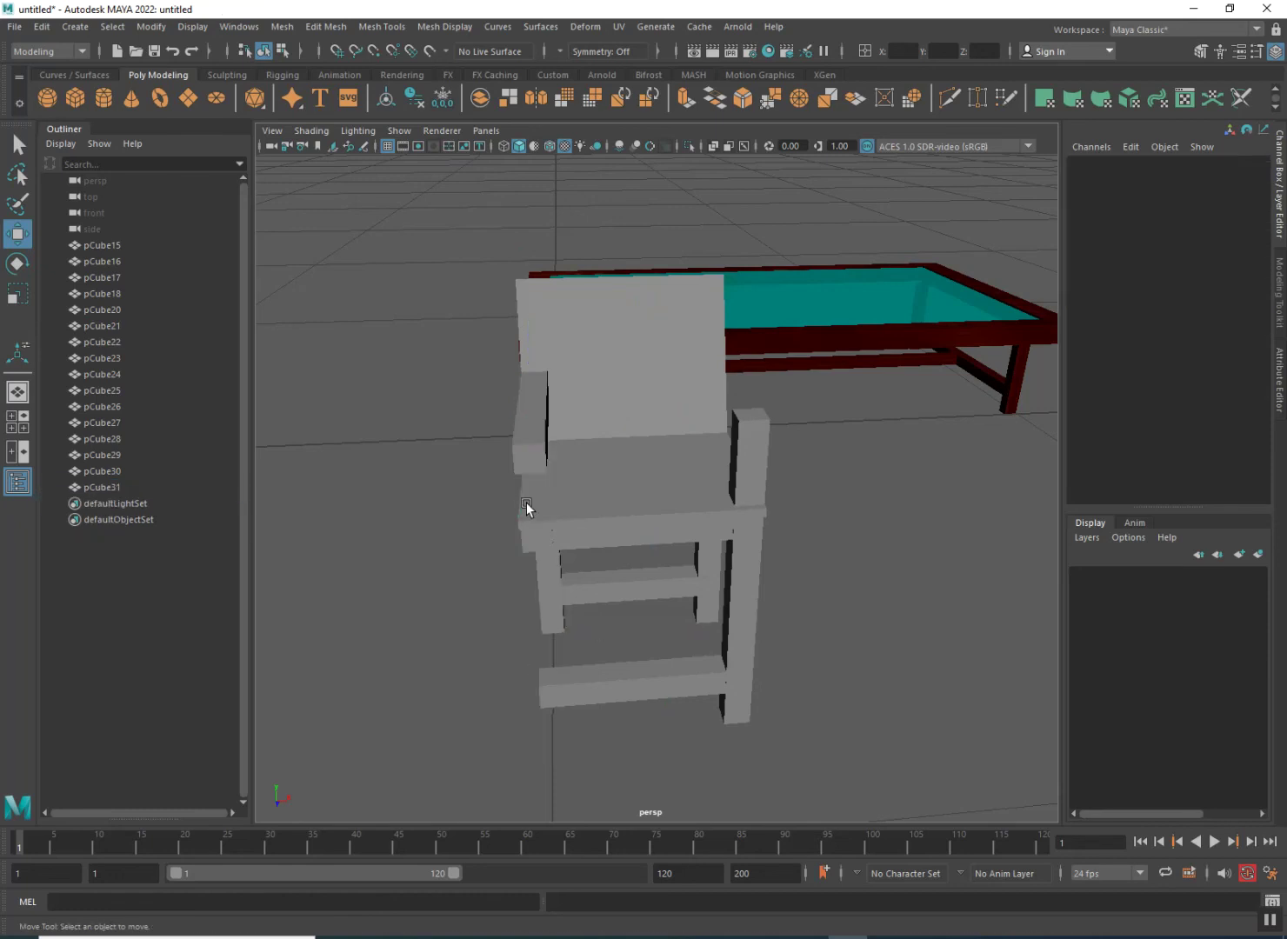
left_click(744, 474)
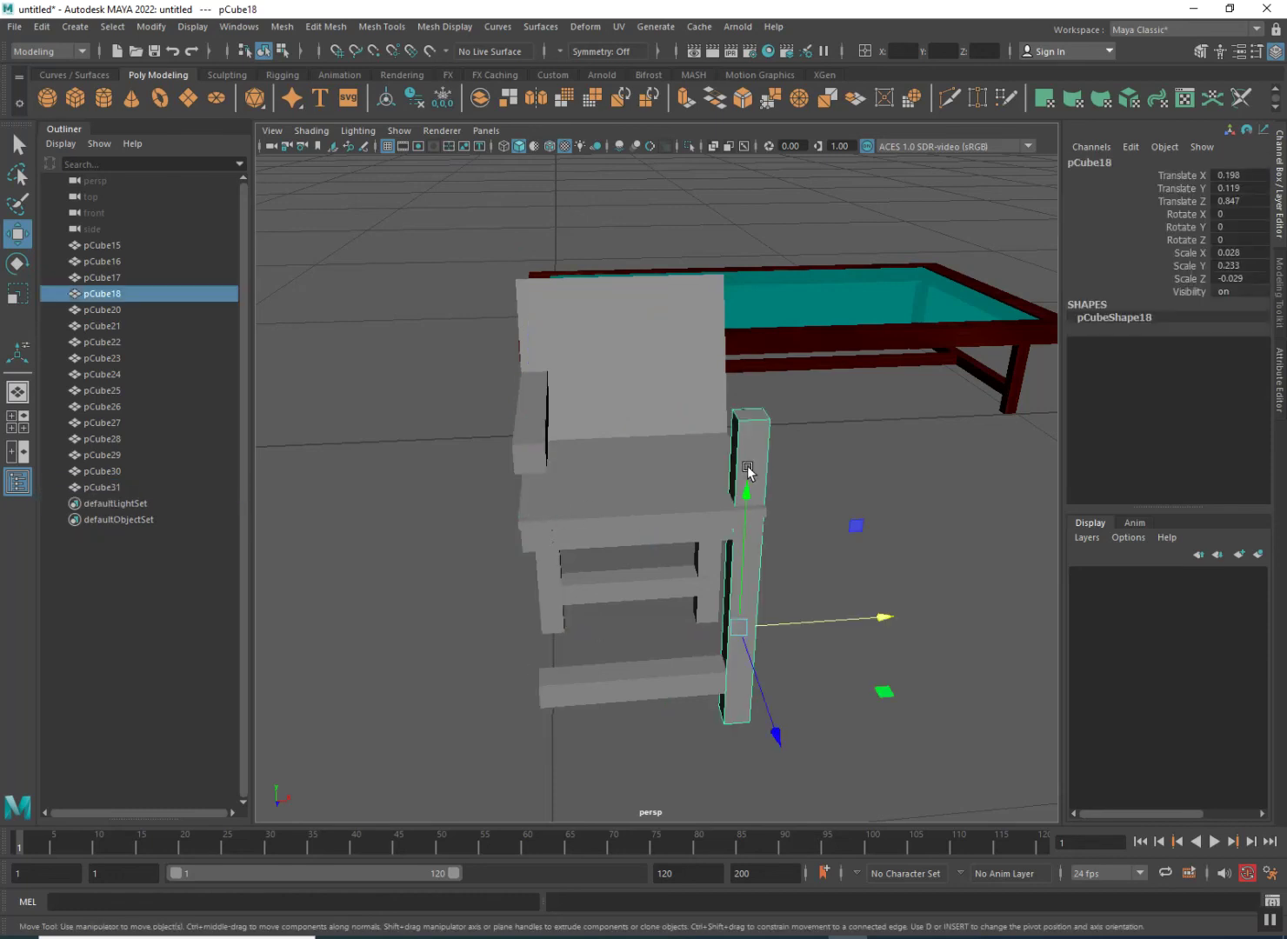
- Duplicate the armrest so that one runs along each side of the seat, and deselect it
left_click(513, 430)
key("Caps_Lock")
mouse_move(576, 416)
left_mouse_down()
mouse_move(770, 398)
mouse_move(604, 423)
left_mouse_up()
left_click(926, 558)
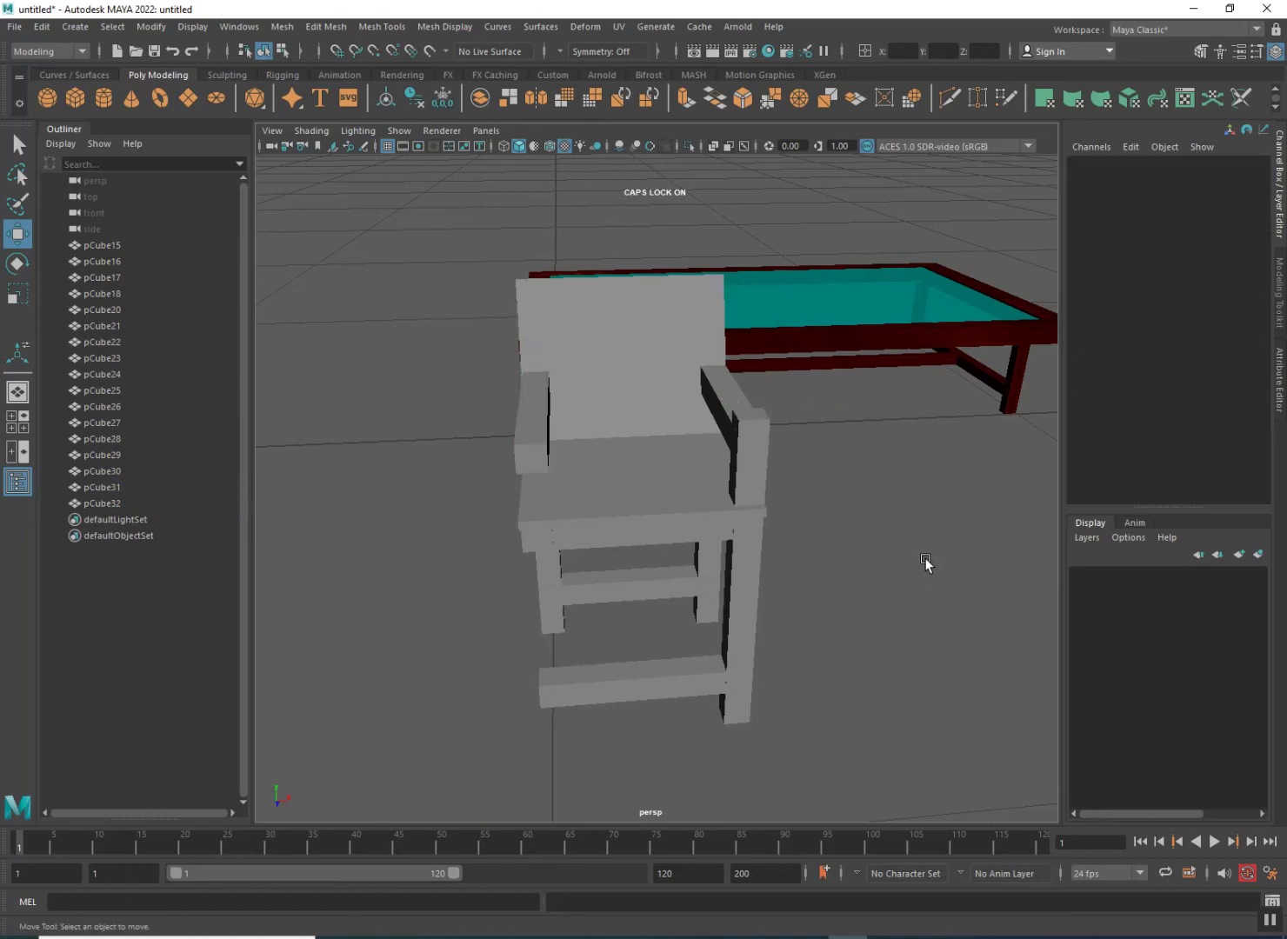
scroll(746, 558, "up", 4)
left_click_drag(733, 564, 604, 541, "alt")
right_click_drag(604, 541, 729, 505, "alt")
left_click(743, 442)
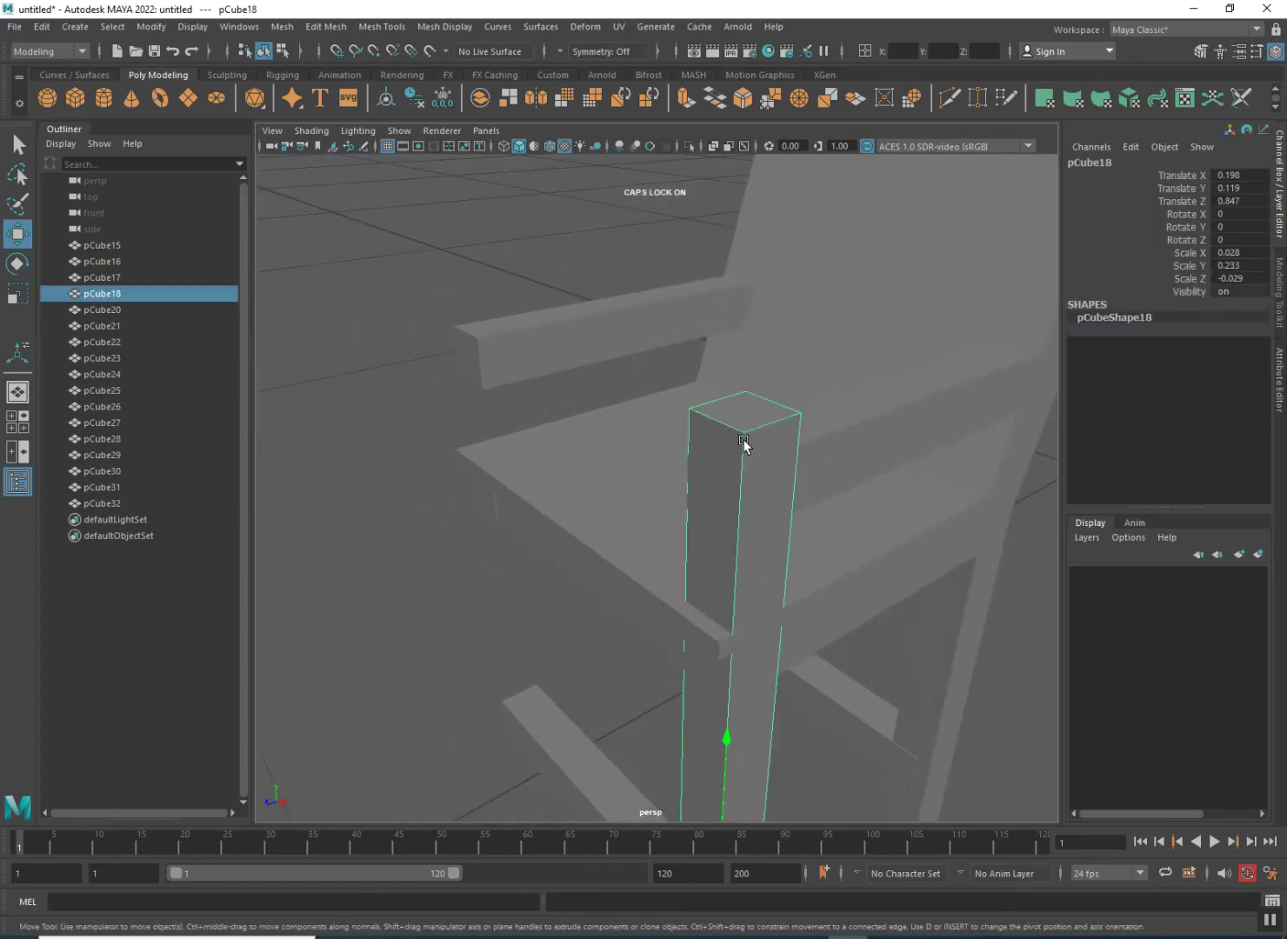
right_click(745, 431)
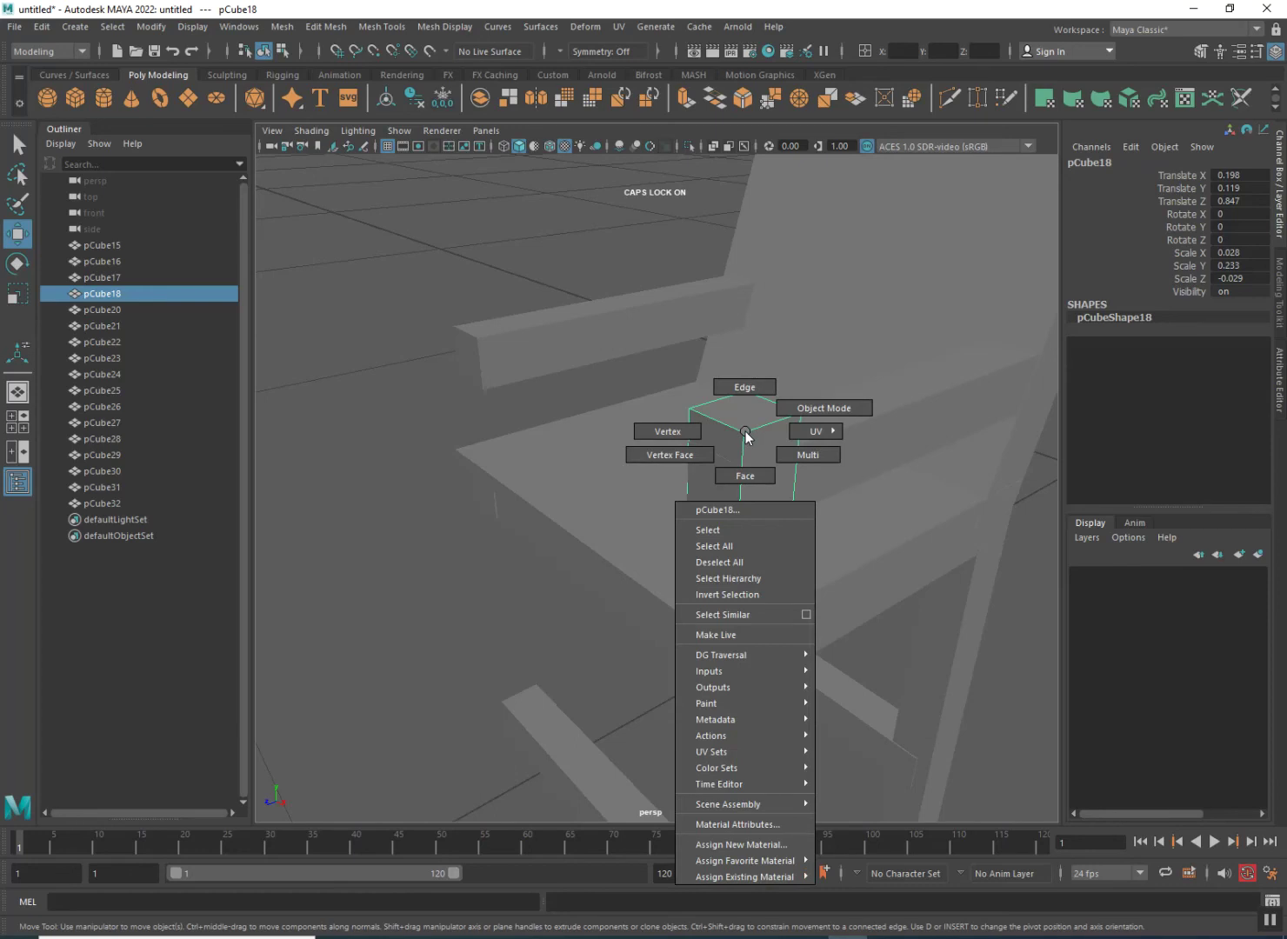
left_click(745, 432)
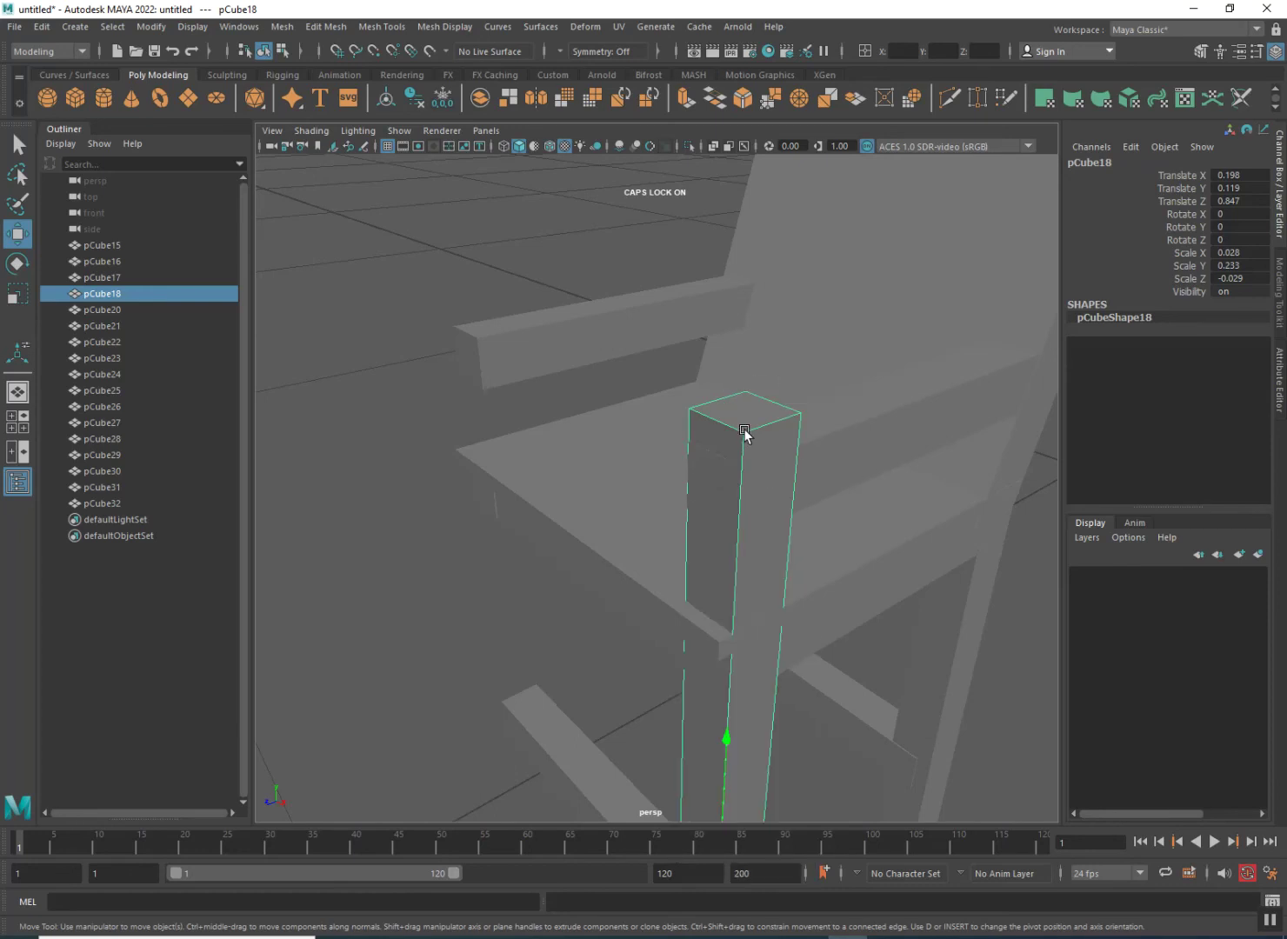
right_click(744, 429)
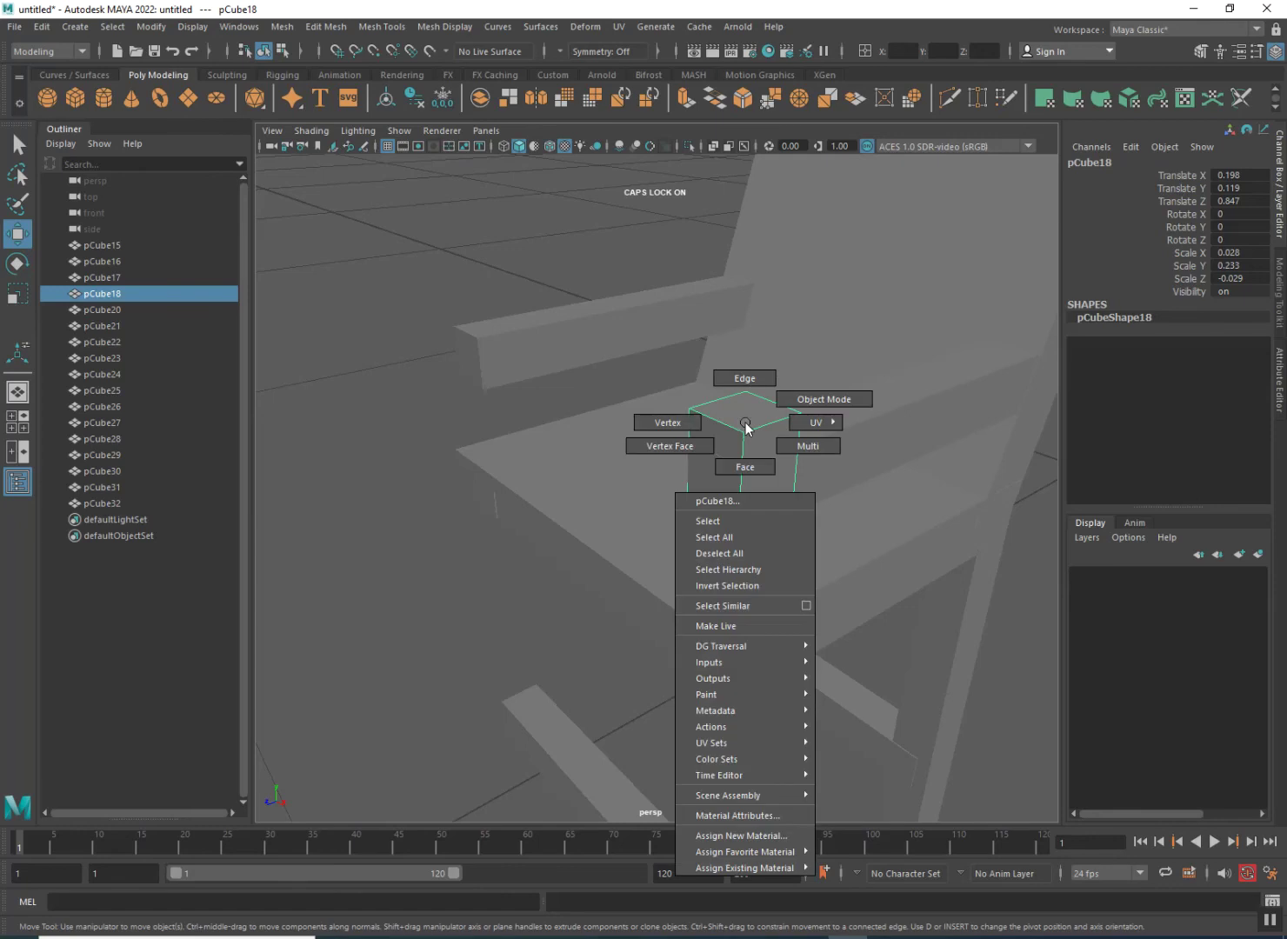
key("ctrl+z")
- Extrude the top face of the extended front leg and scale the new face slightly outward beyond the post
key("r")
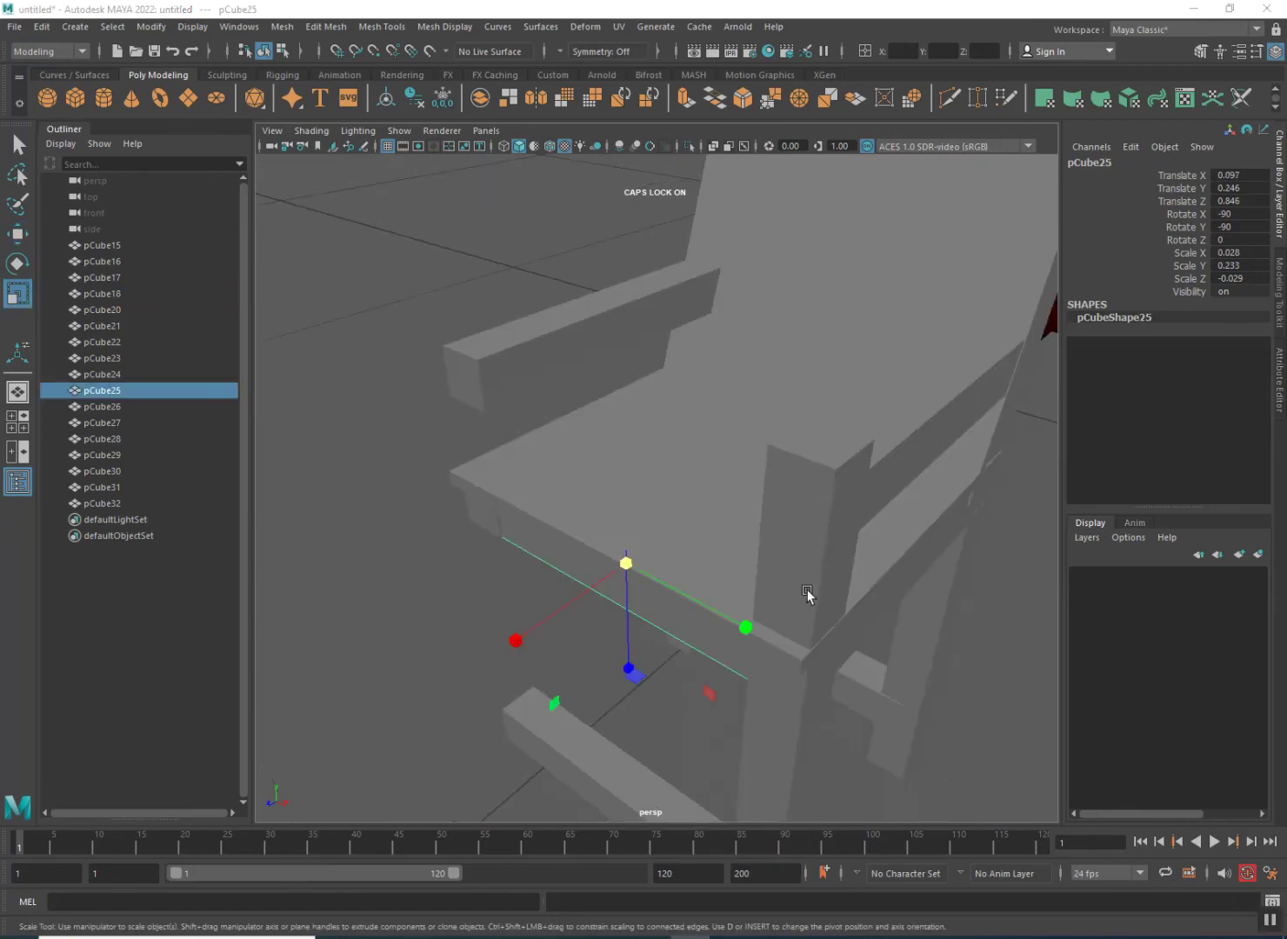
left_click(825, 455)
right_click(826, 451)
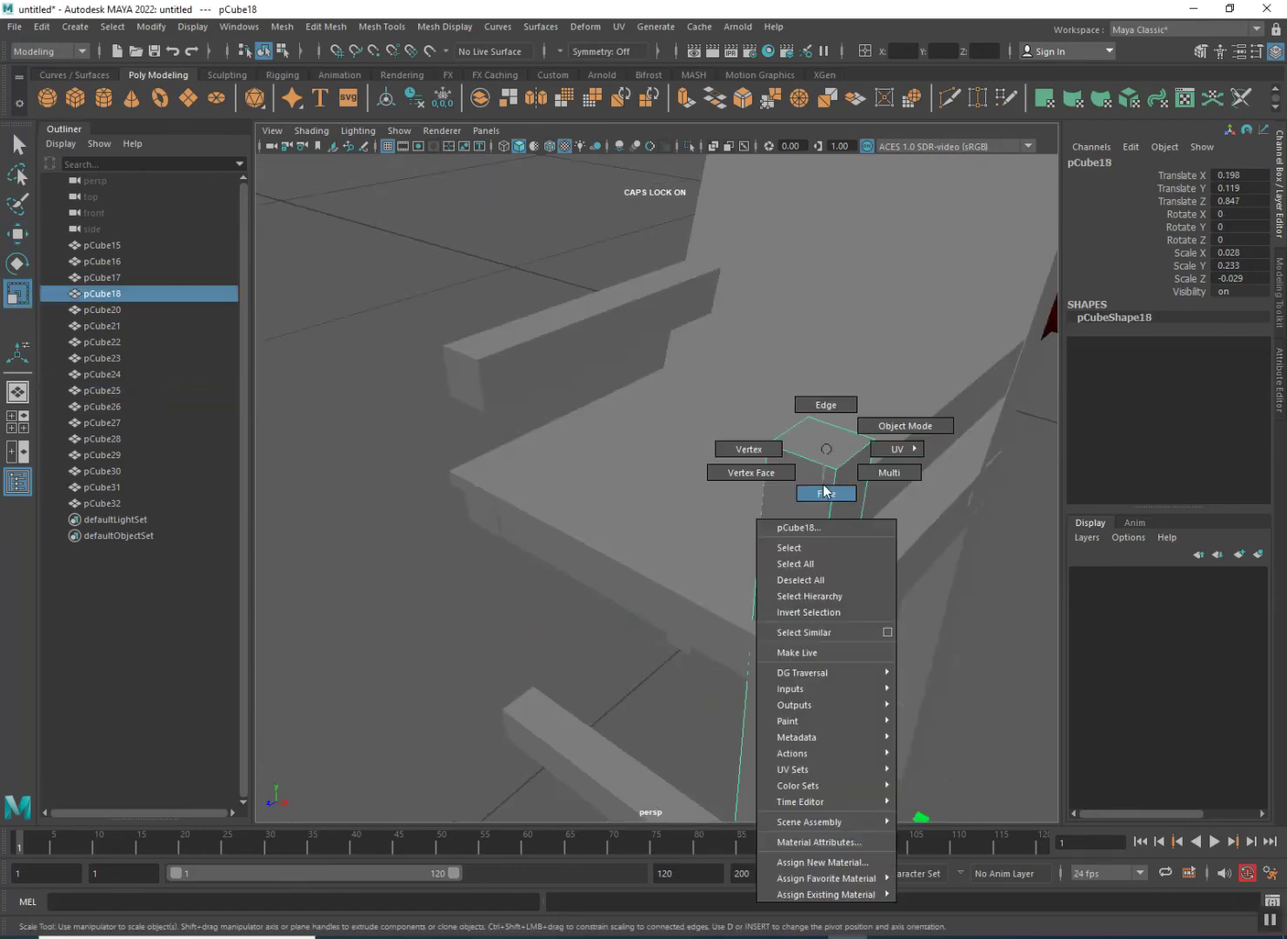
left_click(826, 492)
left_click(833, 460)
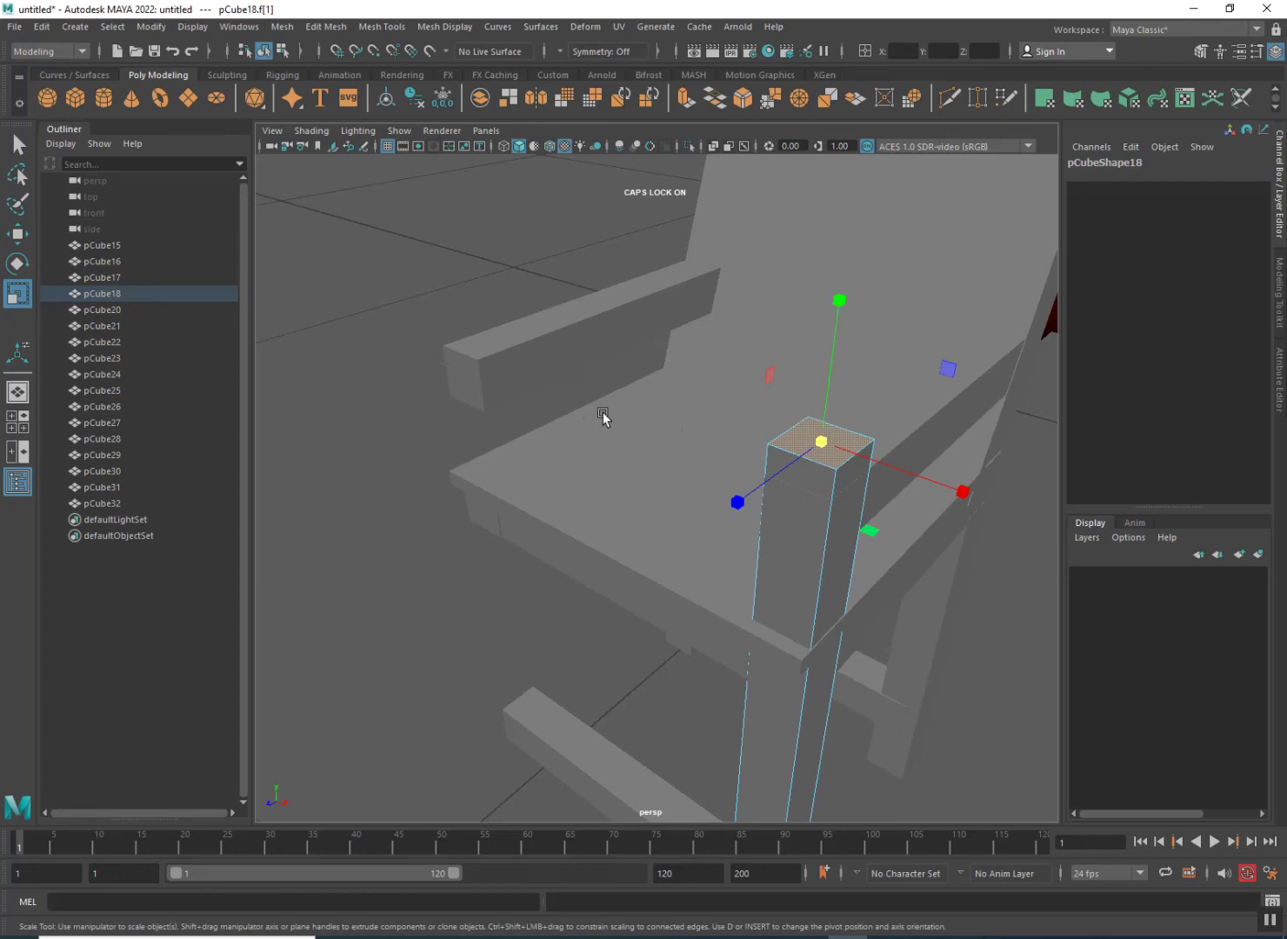
left_click_drag(817, 446, 830, 433, "shift")
- Raise the extruded face to about Y 0.365 to form a flared cap on the leg, and activate the Scale tool
key("w")
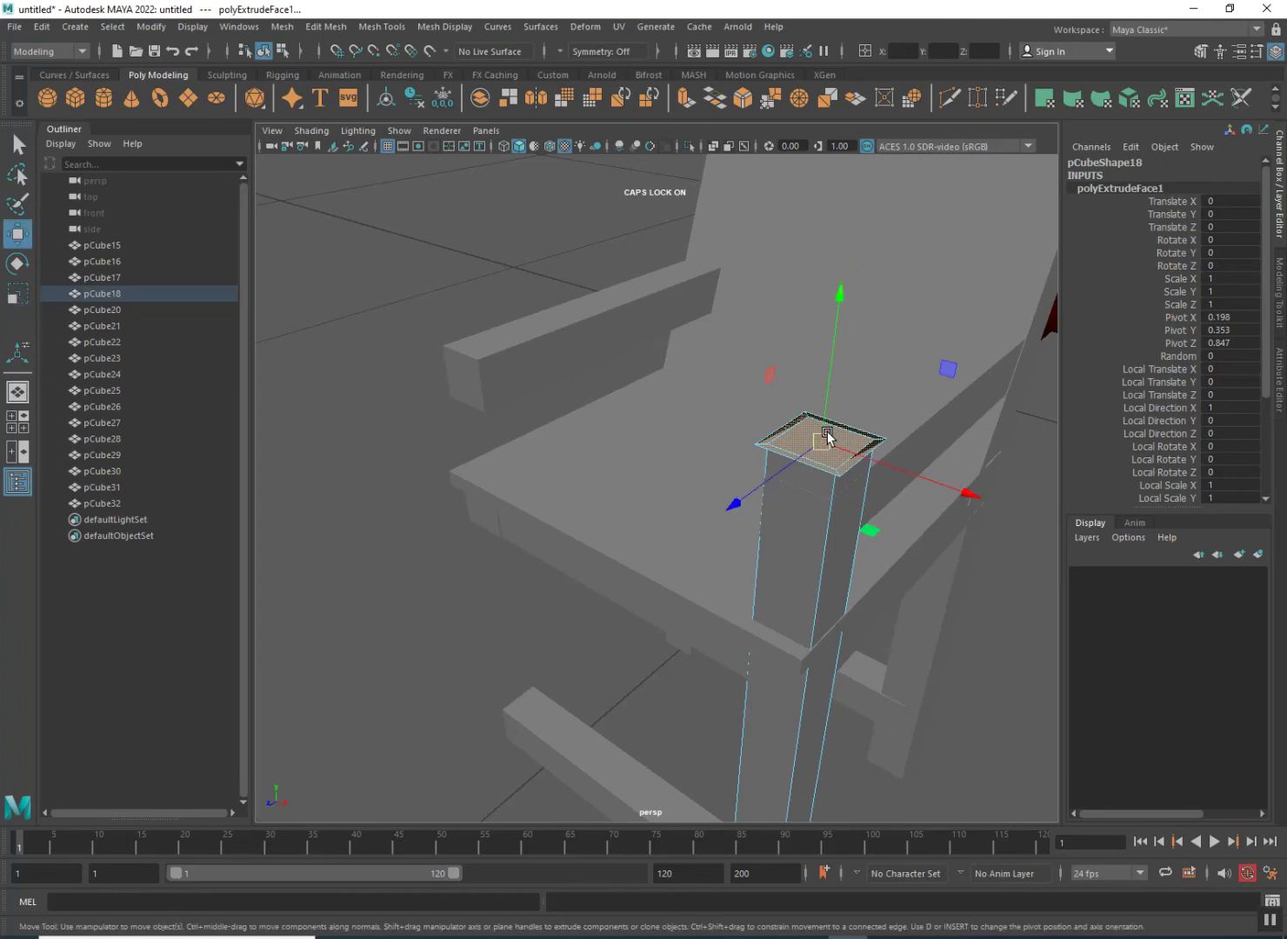
left_click_drag(823, 405, 823, 383)
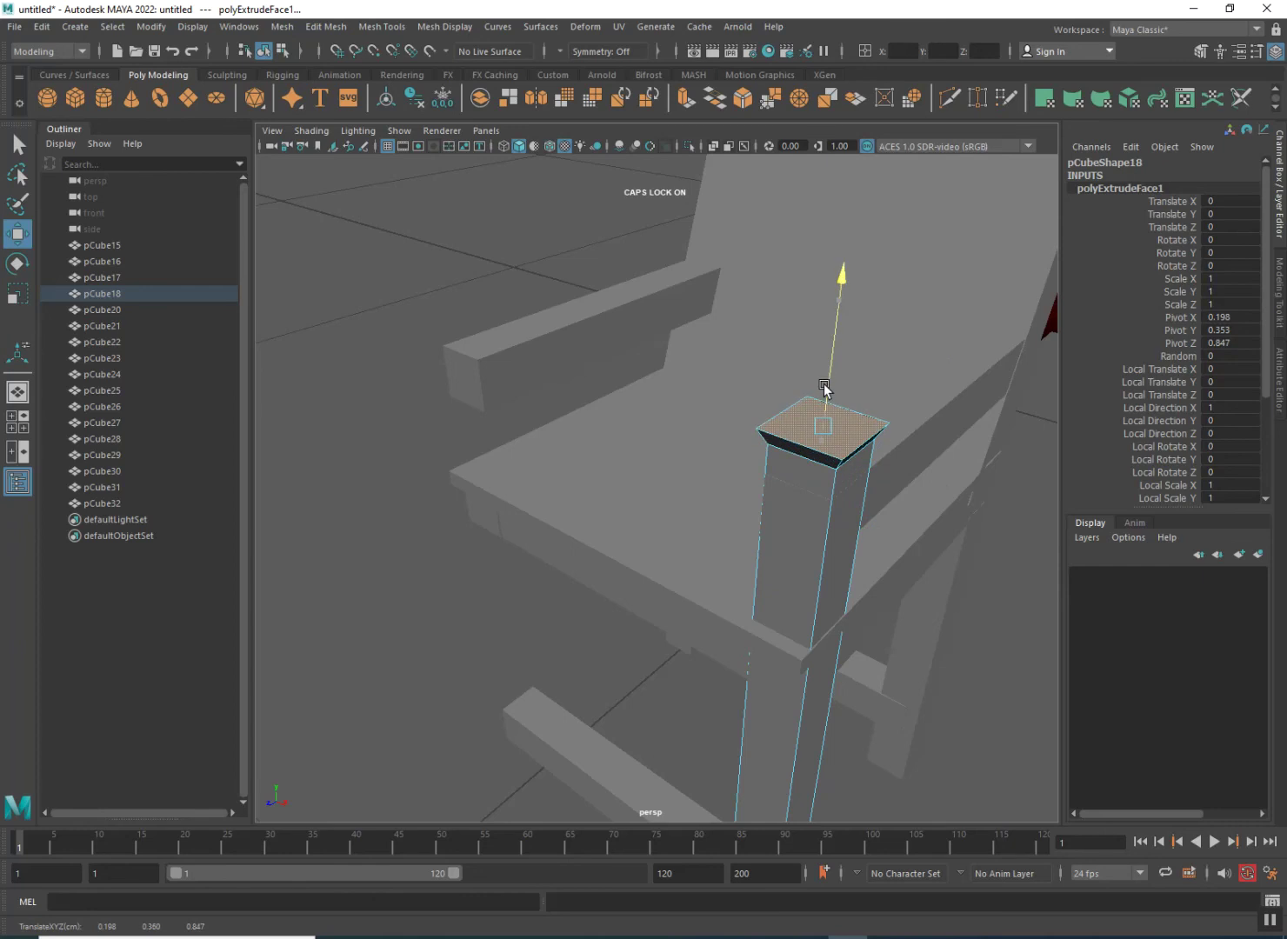
left_click_drag(823, 383, 823, 369)
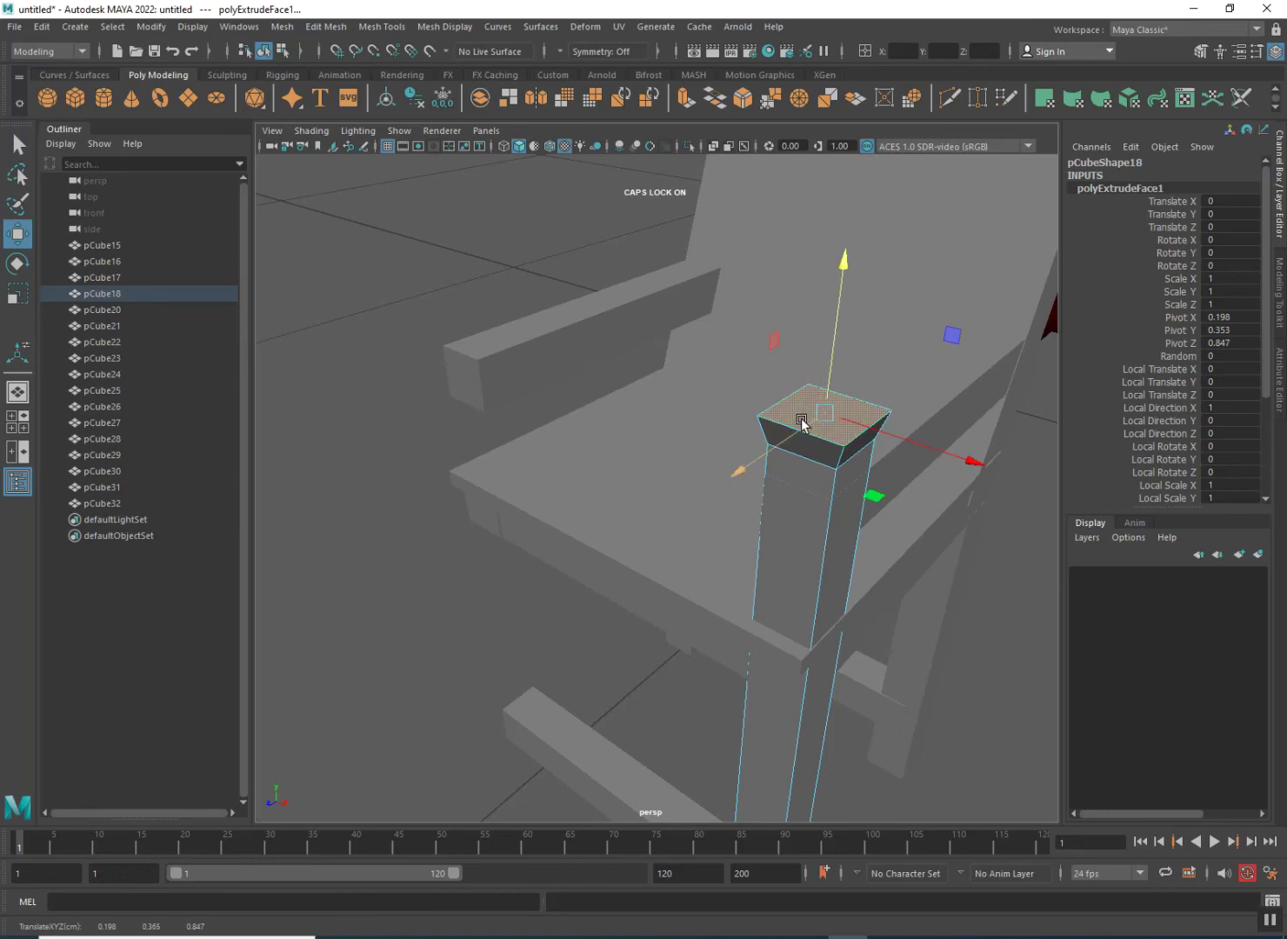
left_click(18, 293)
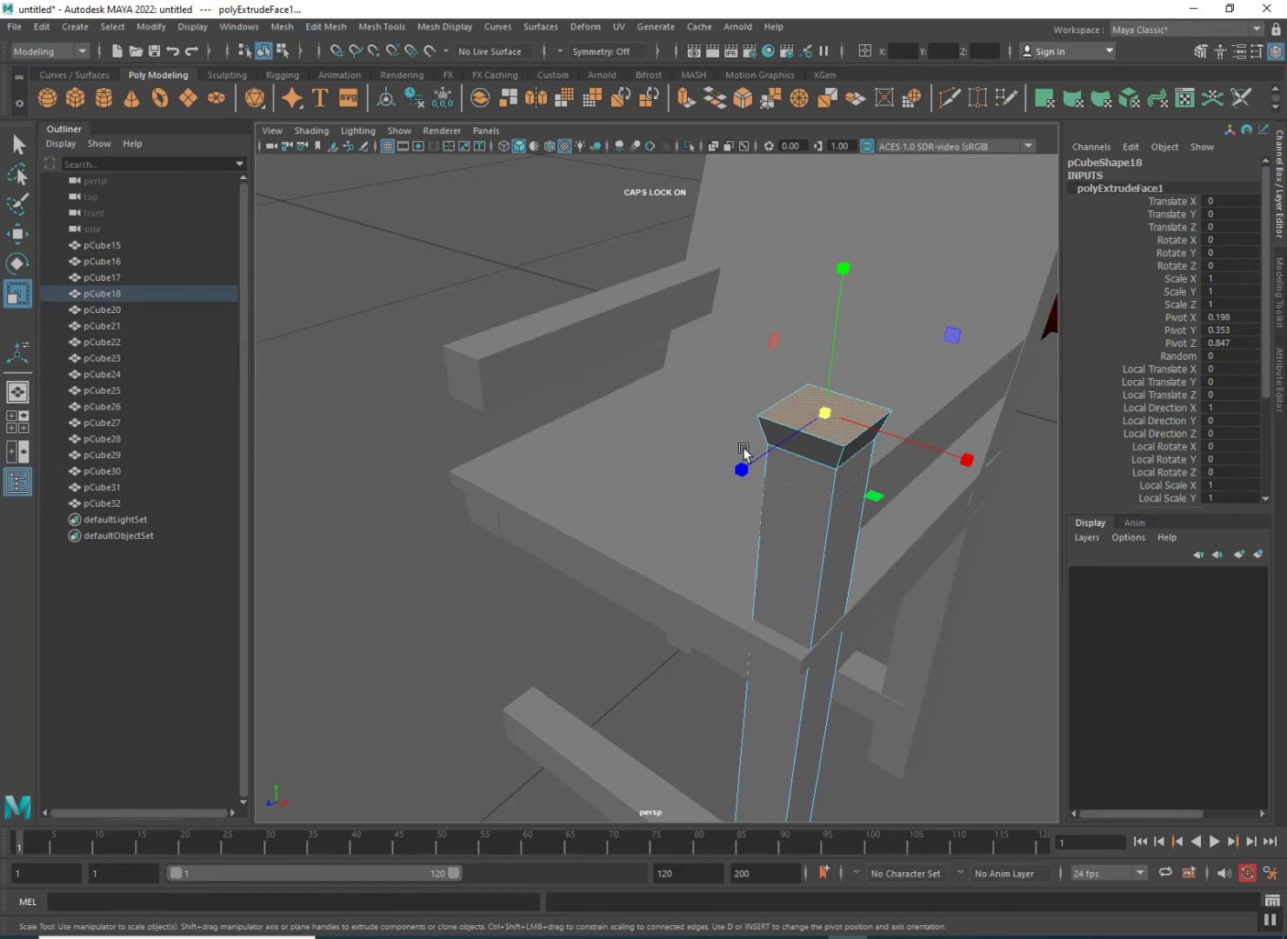
- Extrude the leg cap's top face, scale the new face outward, and raise it to about Y 0.375
mouse_move(825, 415)
left_mouse_down("shift")
mouse_move(795, 424)
mouse_move(808, 418)
left_mouse_up("shift")
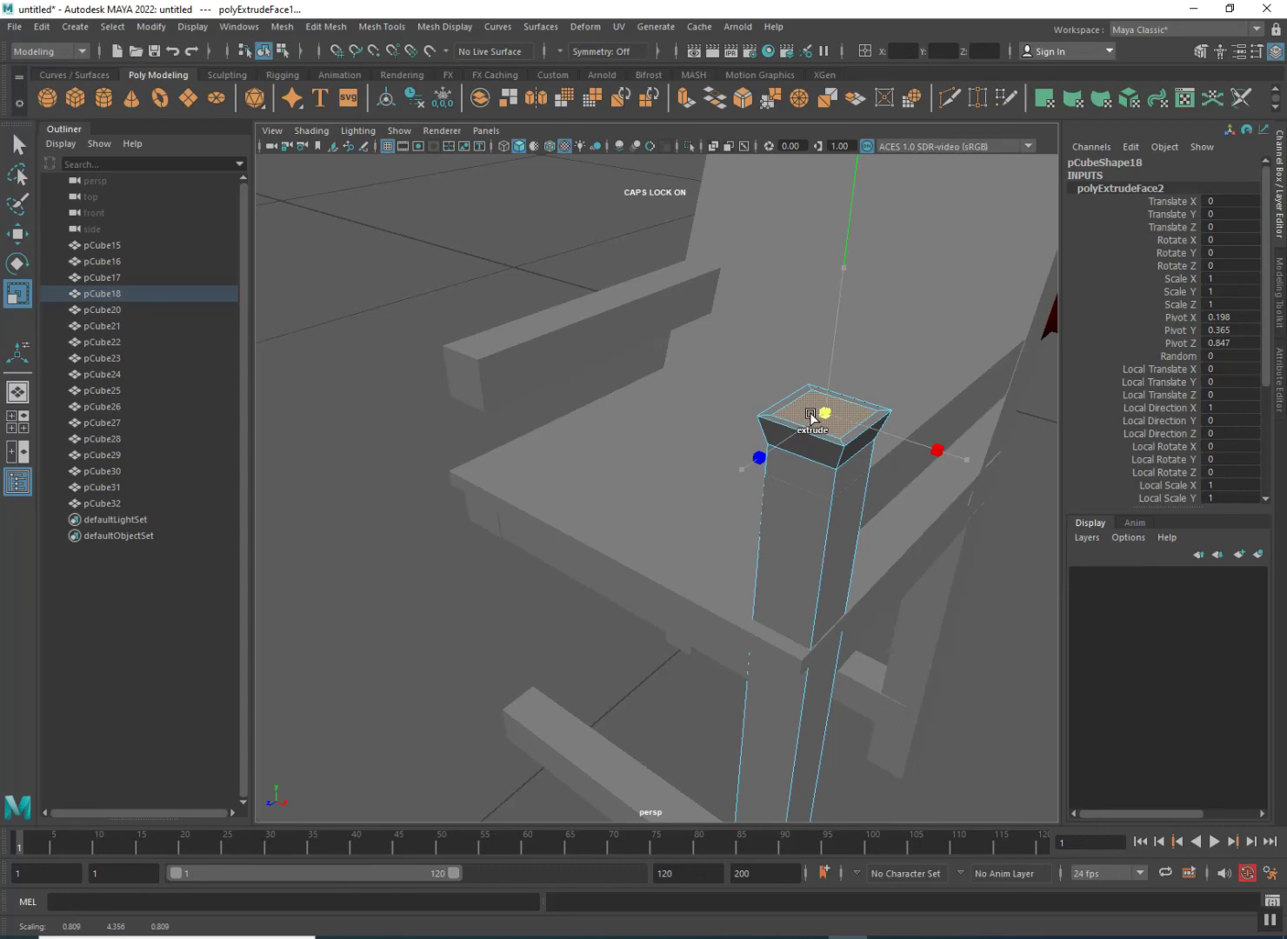
left_click_drag(813, 413, 839, 401, "shift")
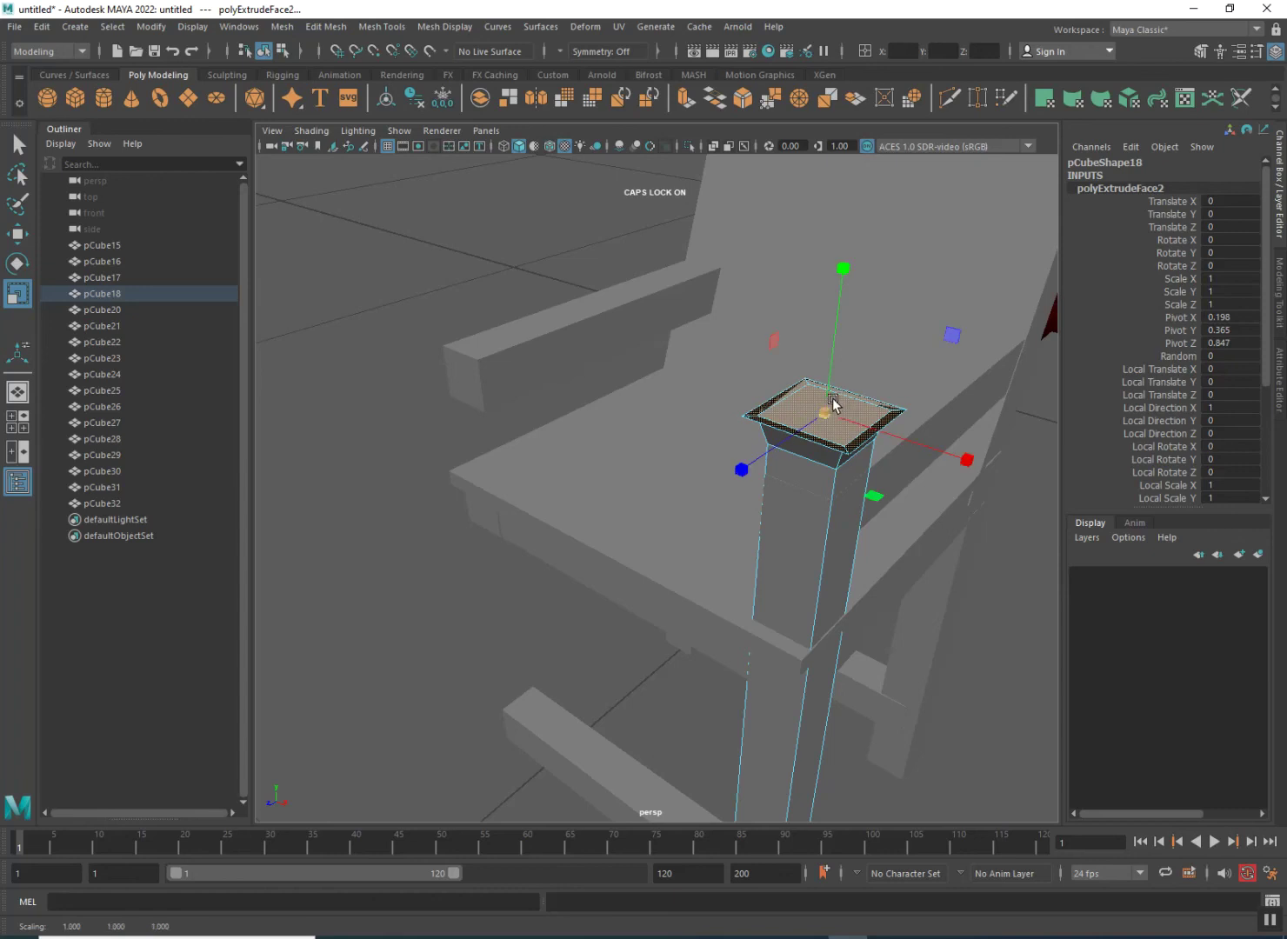
left_click(17, 233)
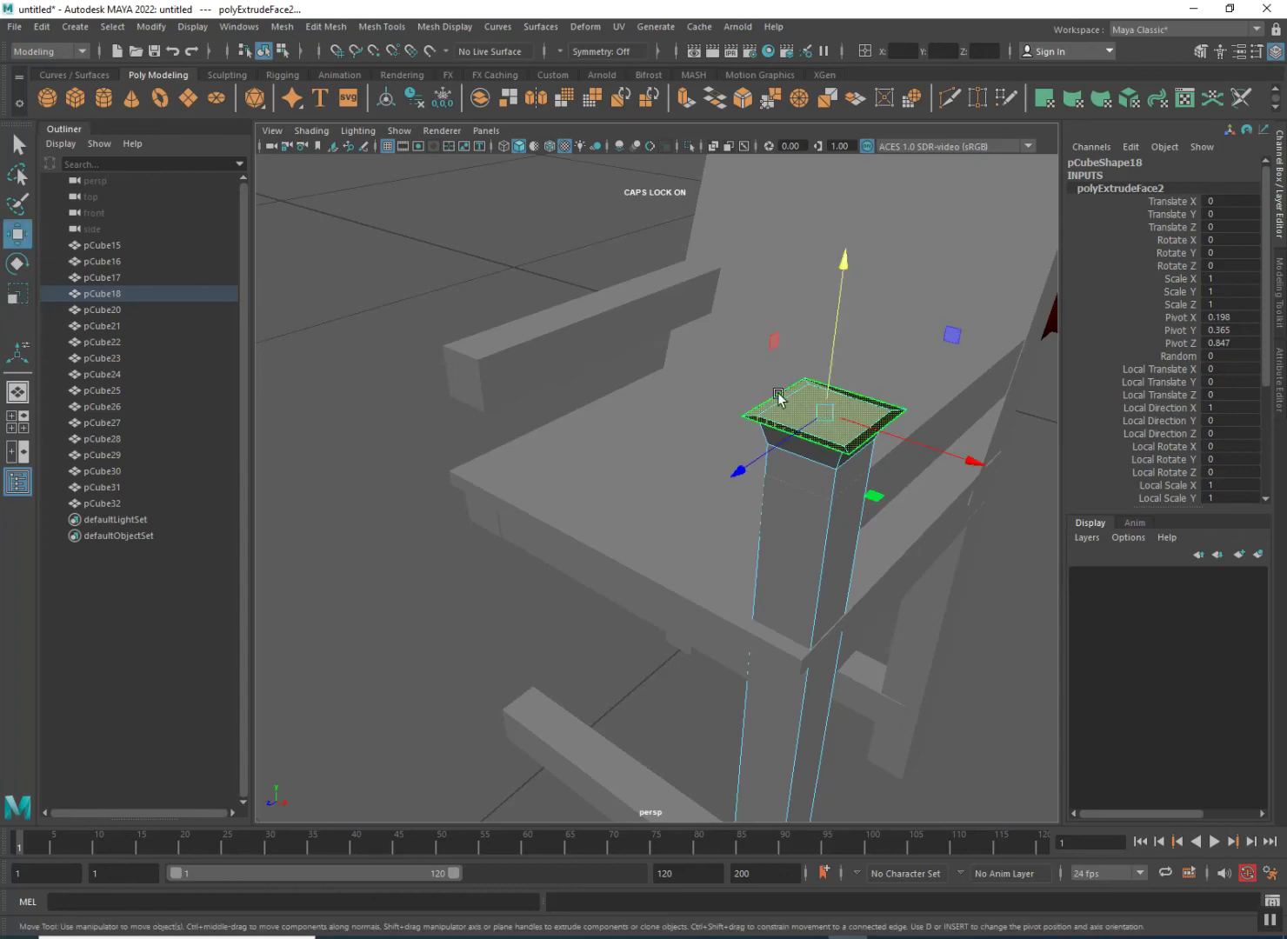
left_click_drag(834, 383, 834, 354)
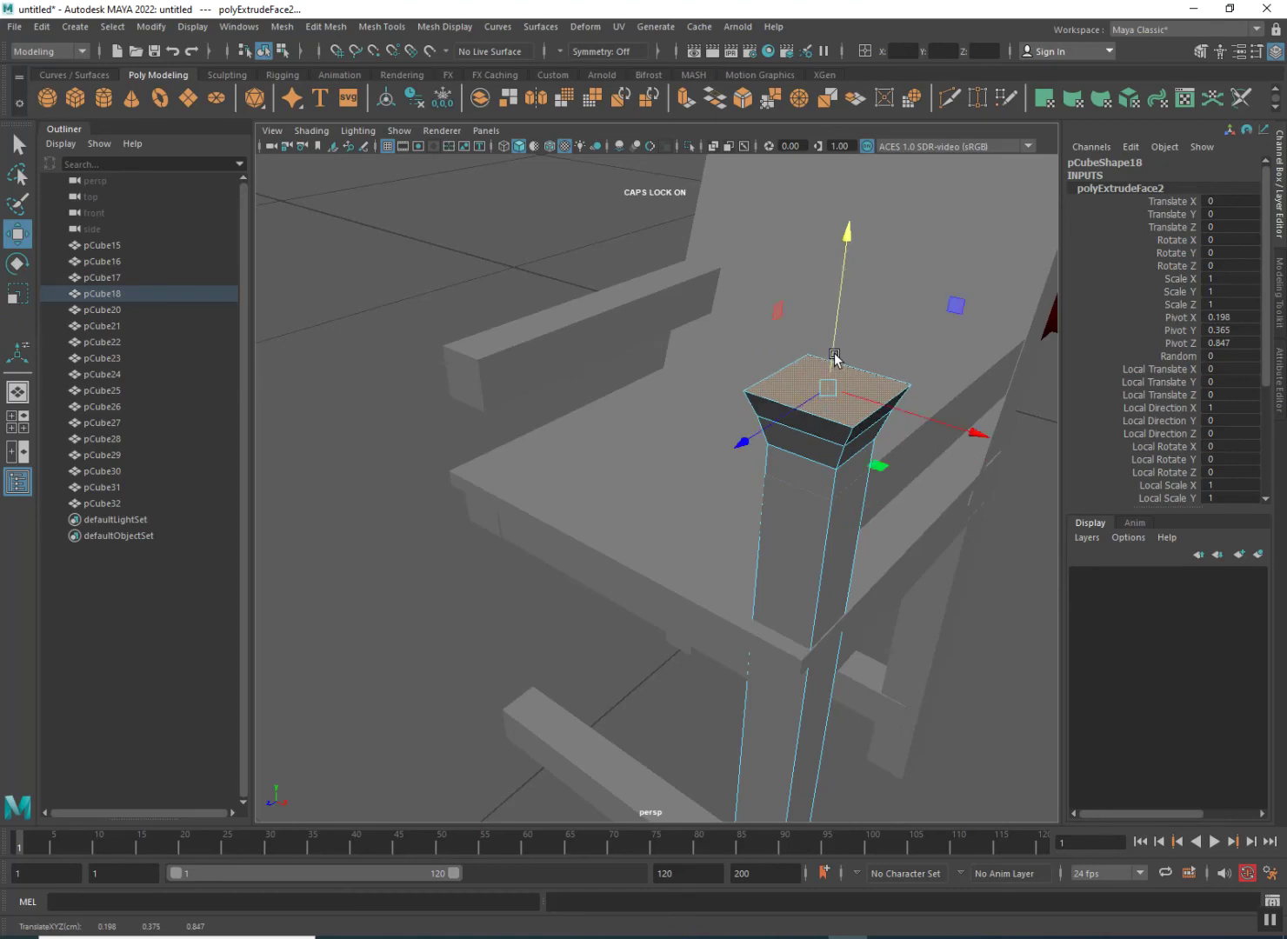
- Extrude the cap's top face again, scaled inward, raise it to about Y 0.385 as a tapered top, and return to object mode
left_click(16, 293)
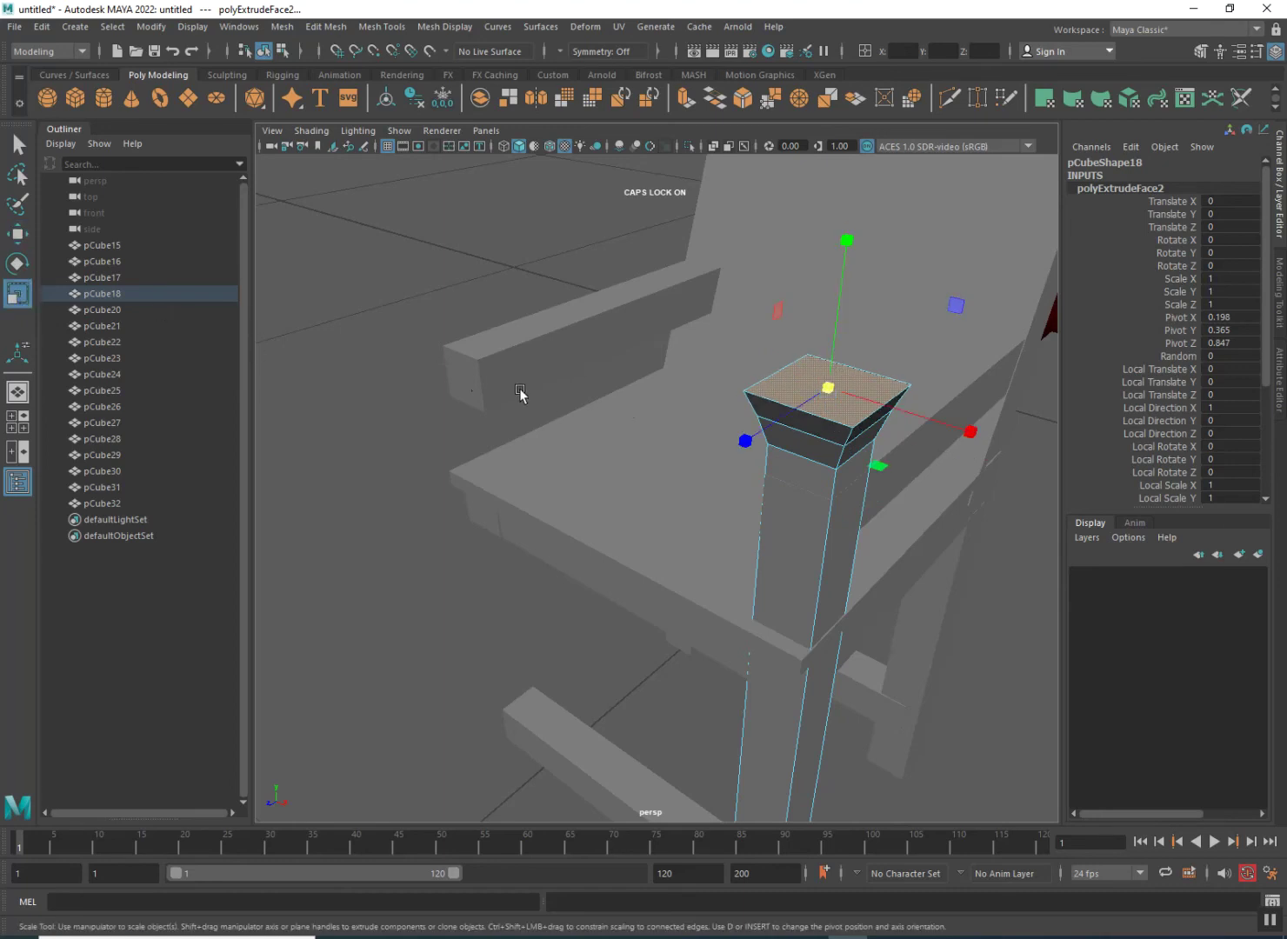
left_click_drag(829, 394, 777, 388, "shift")
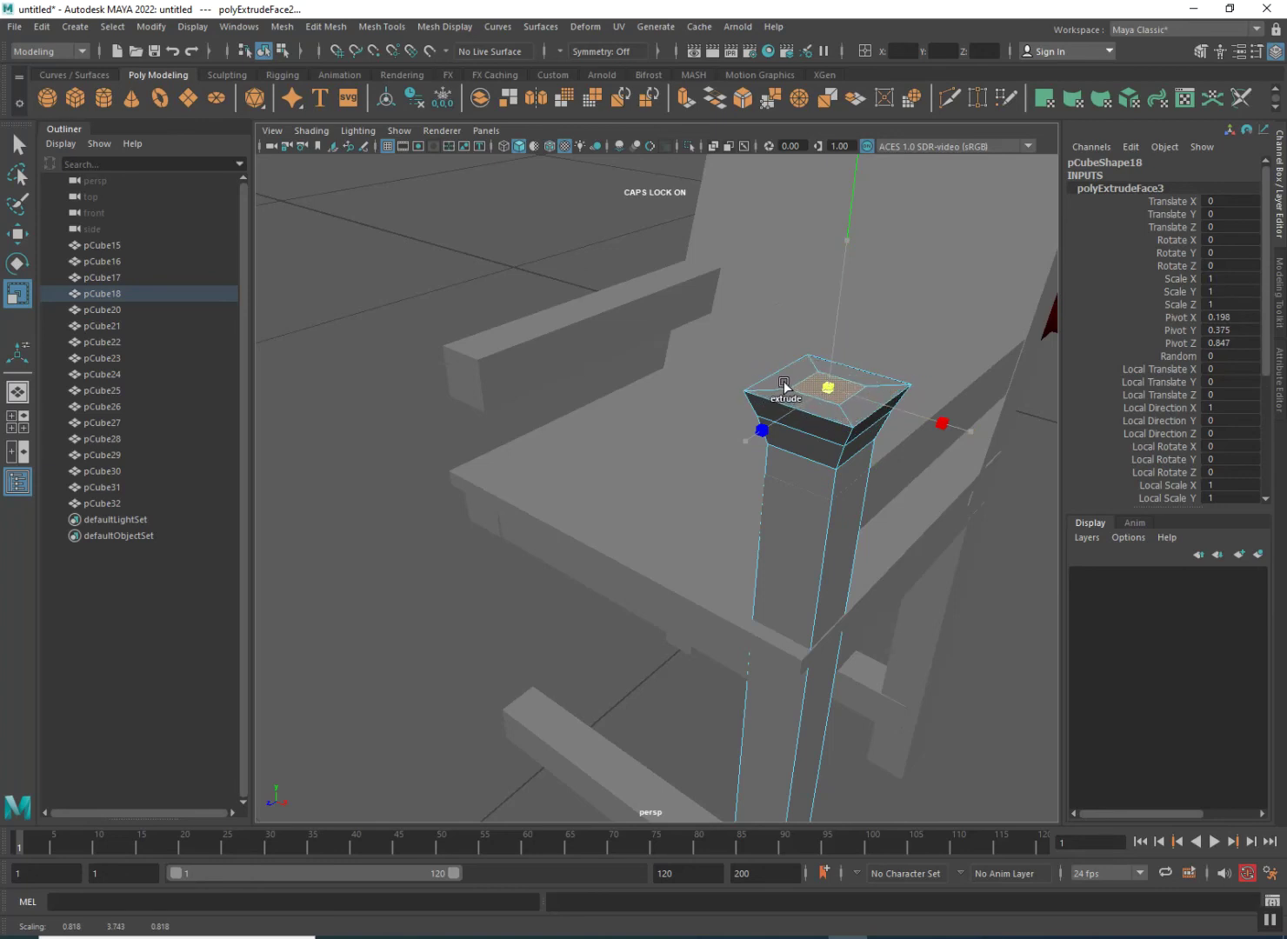
left_click_drag(839, 359, 835, 339)
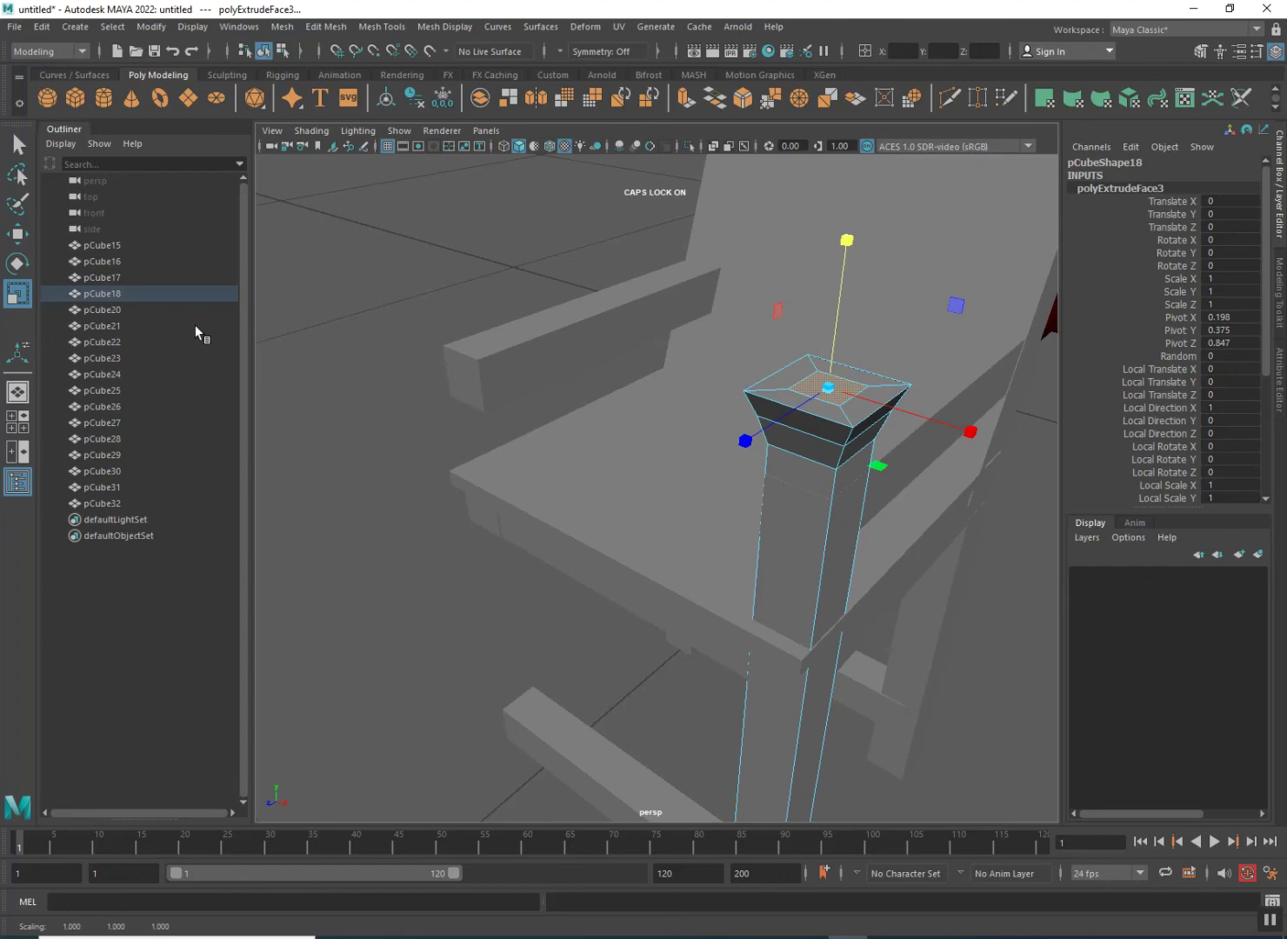
left_click(19, 235)
left_click_drag(836, 348, 837, 319)
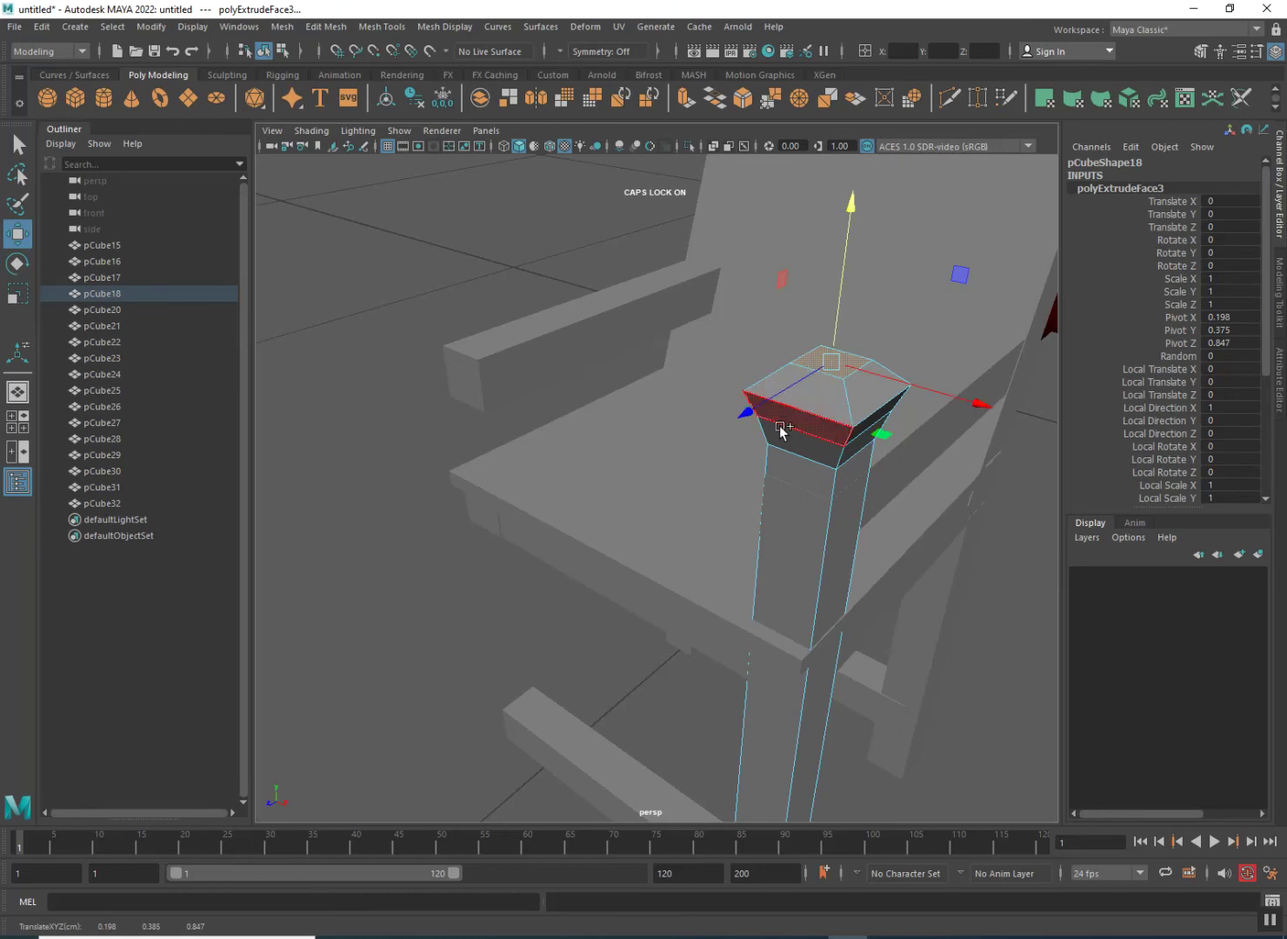
double_click(848, 451)
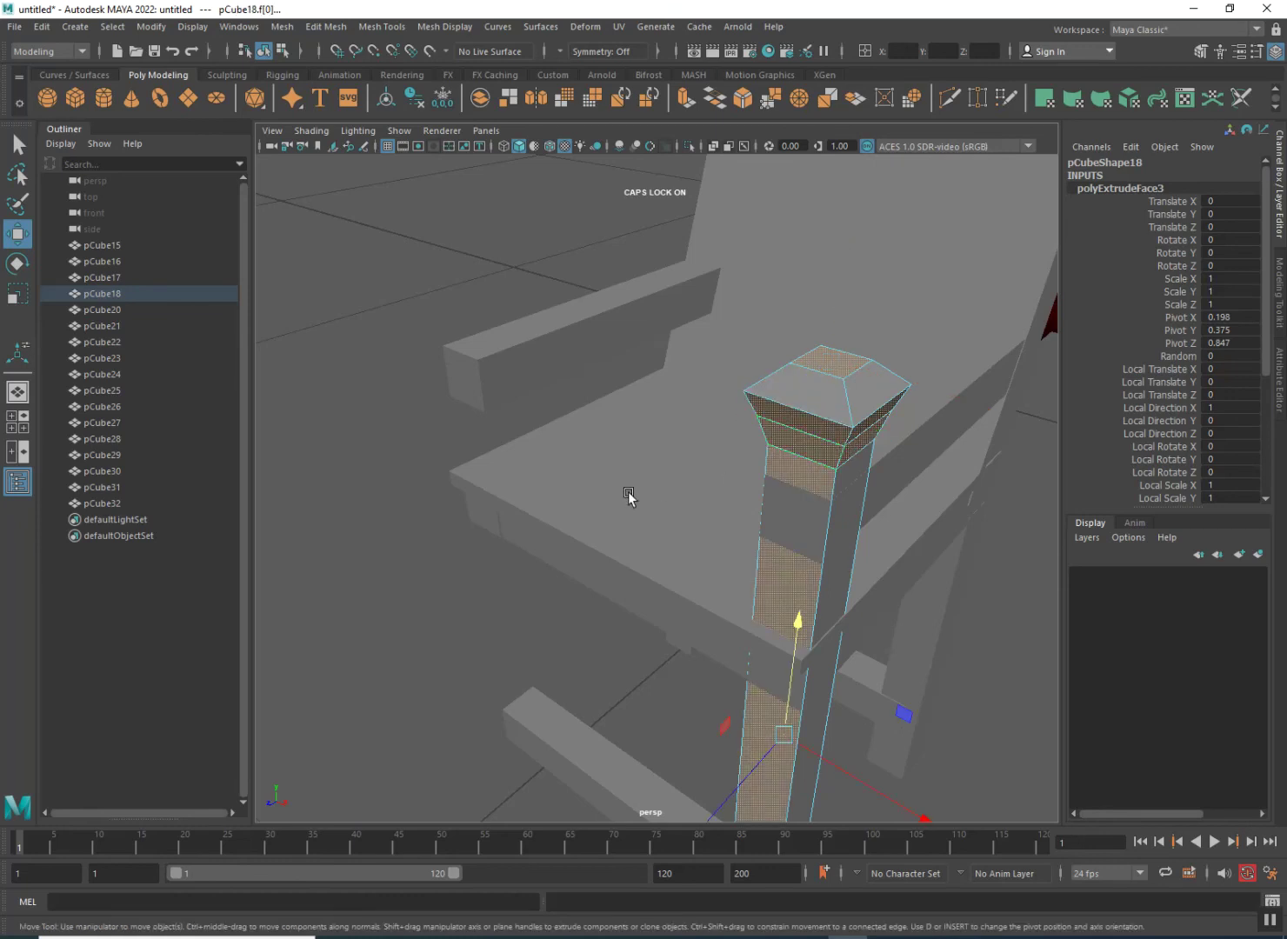
right_click(814, 447)
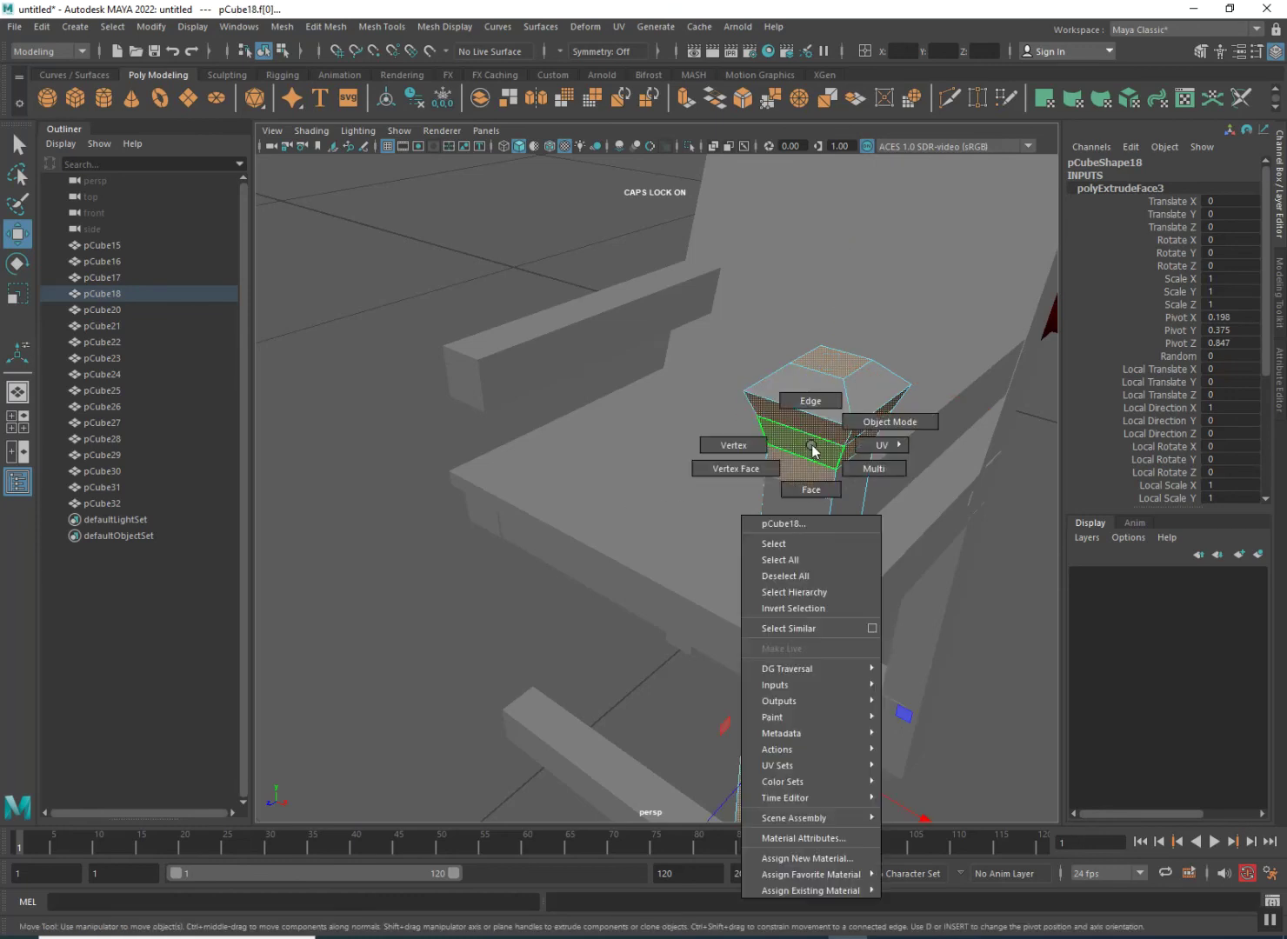
left_click(861, 428)
left_click(384, 582)
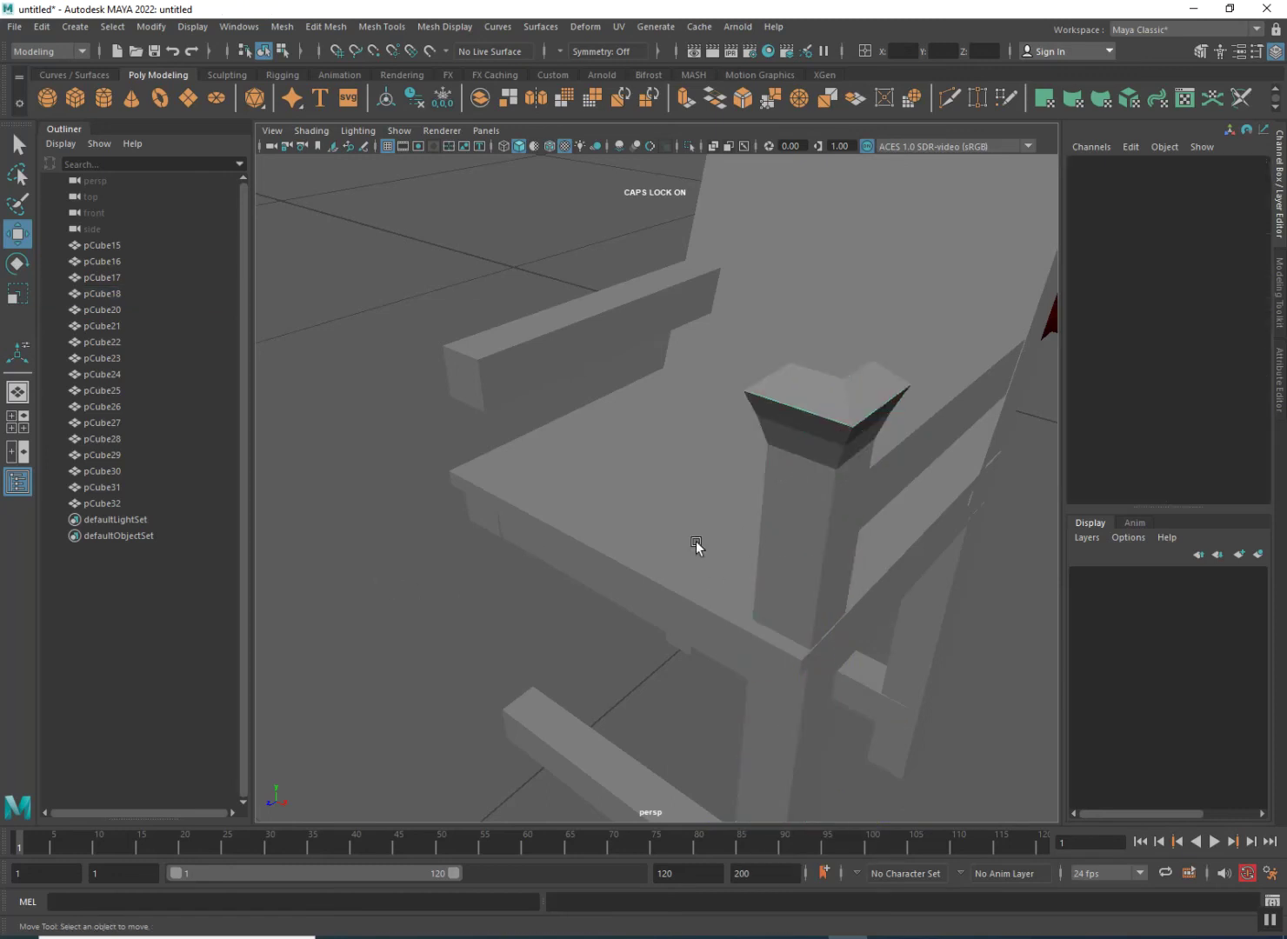
- Lower the capped front leg to about Translate Y 0.105
left_click_drag(697, 541, 770, 542, "alt")
left_click_drag(878, 455, 794, 474, "alt")
scroll(794, 467, "down", 3)
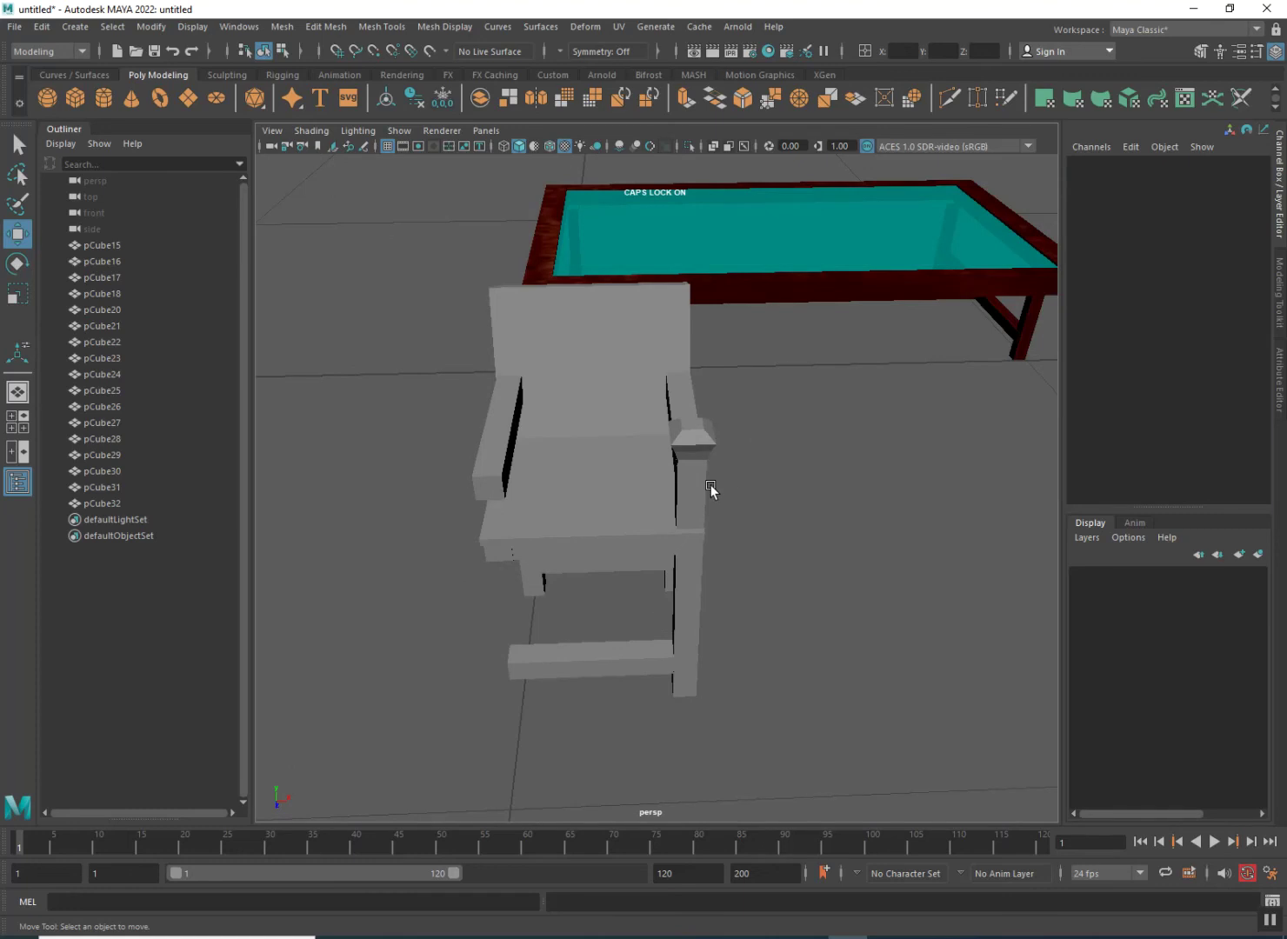
scroll(711, 485, "up", 3)
mouse_move(690, 494)
left_mouse_down("alt")
mouse_move(767, 480)
mouse_move(709, 499)
left_mouse_up("alt")
scroll(728, 490, "up", 3)
left_click(758, 428)
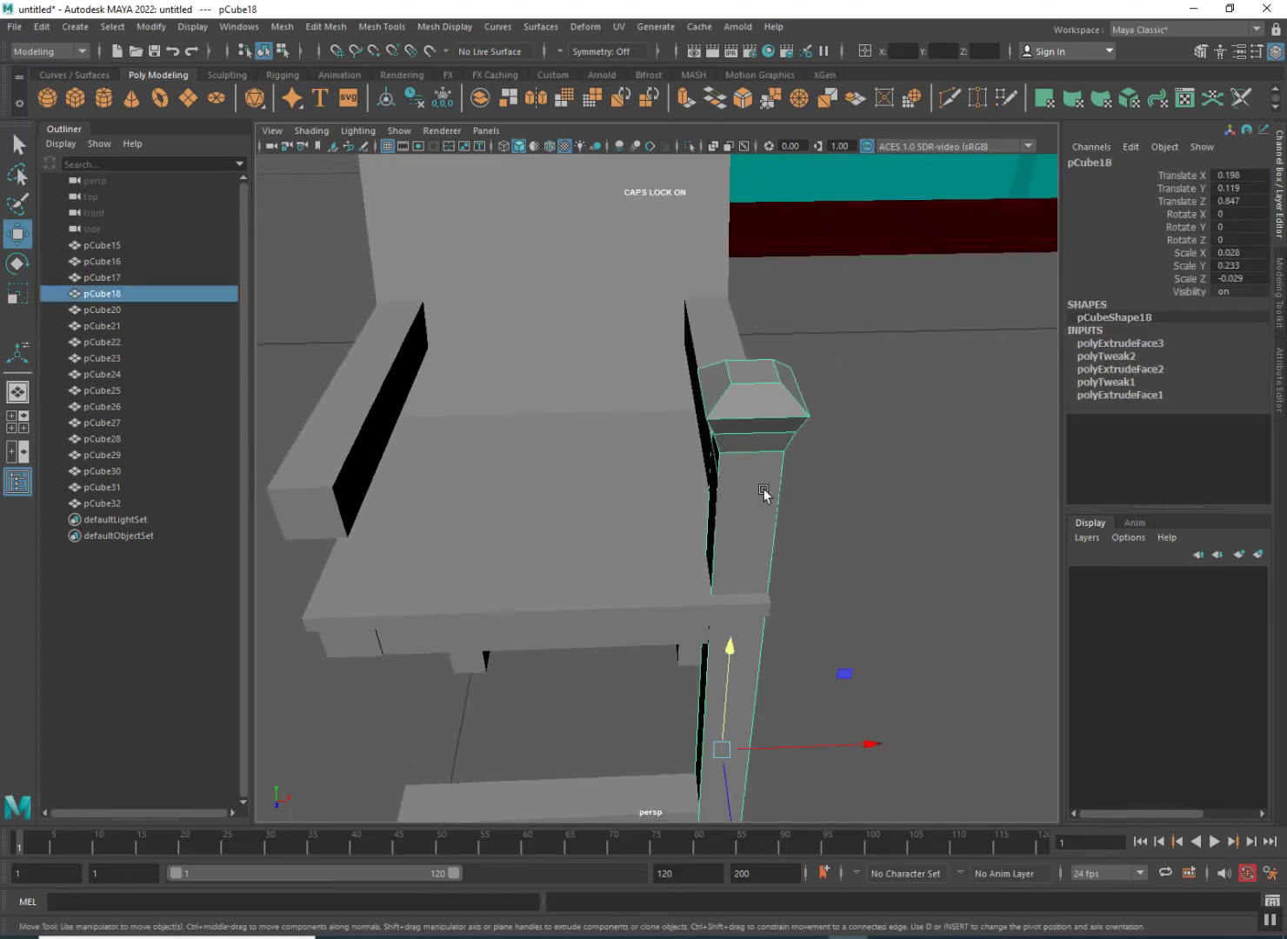
left_click_drag(813, 505, 849, 448, "alt")
scroll(840, 439, "down", 5)
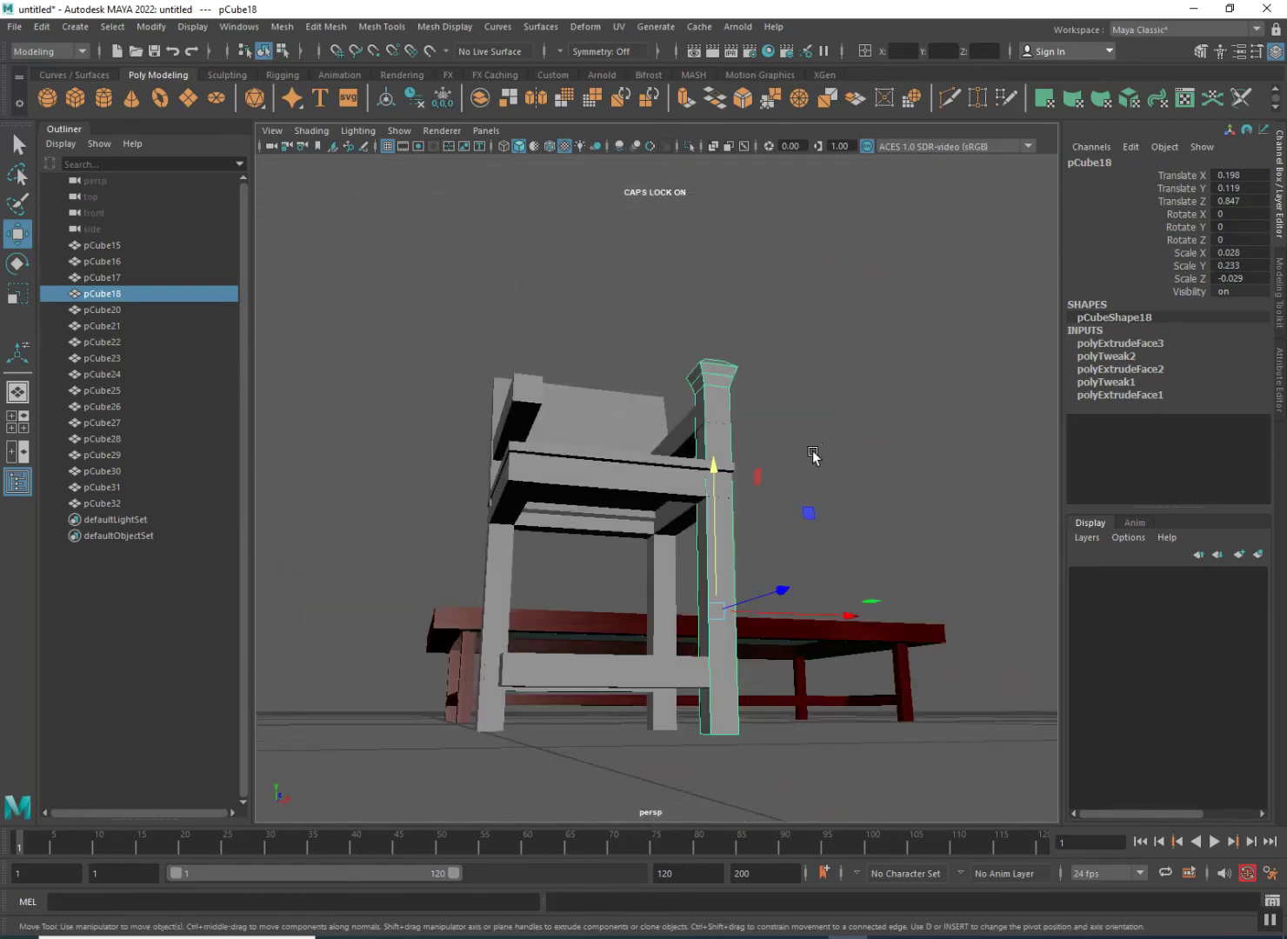
scroll(816, 439, "down", 1)
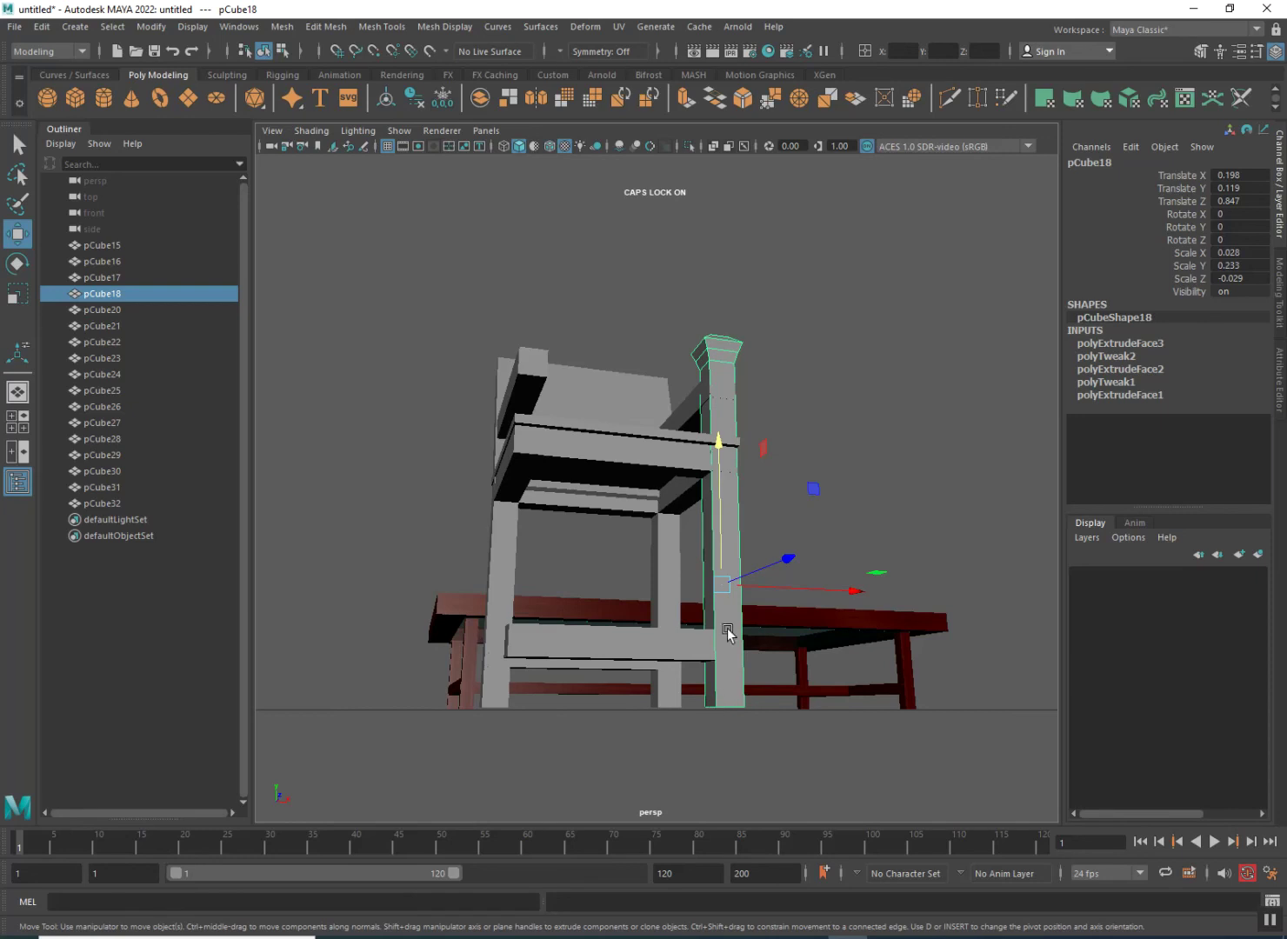
left_click_drag(719, 498, 655, 640)
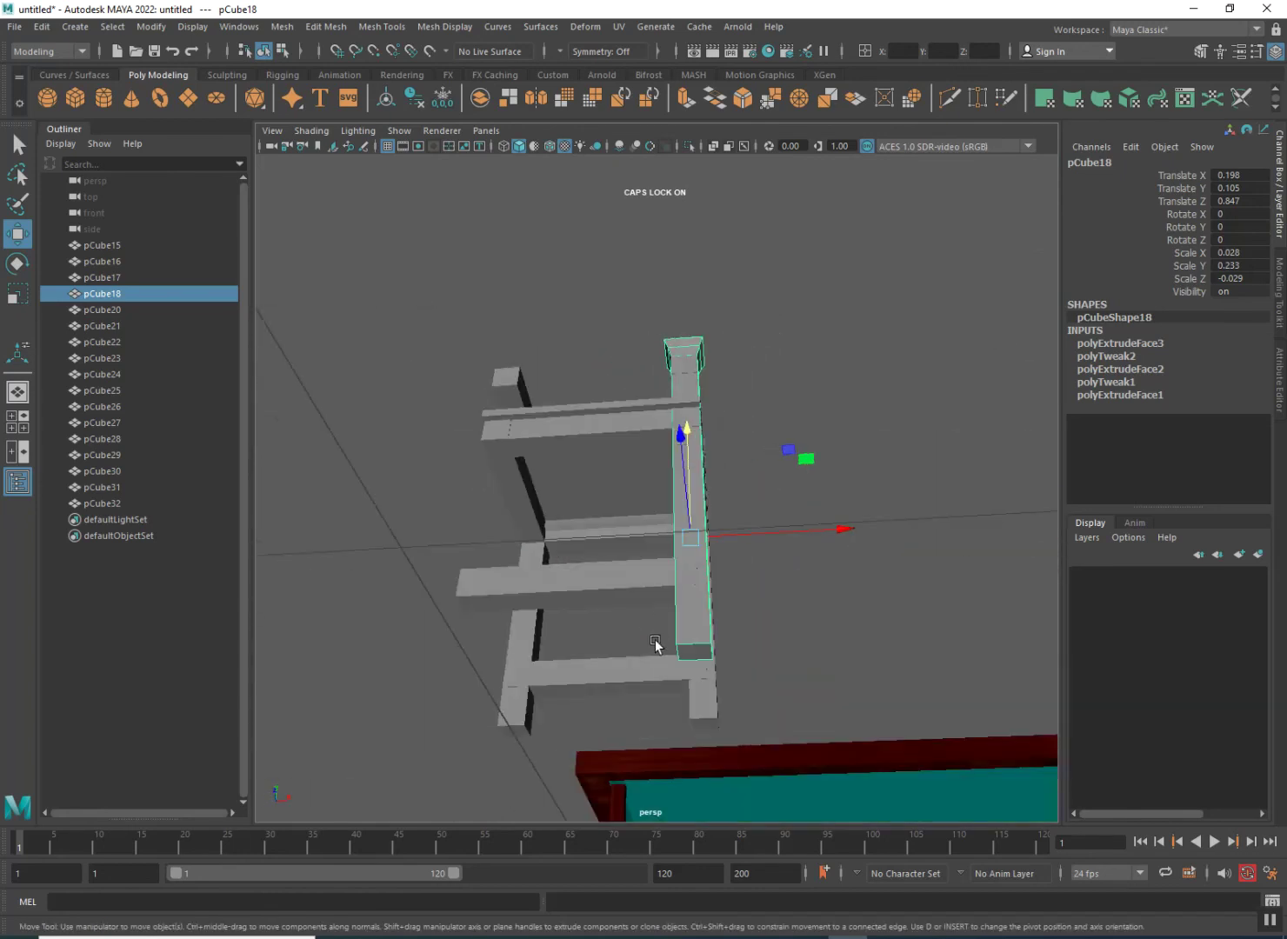
- Move the bottom face of the capped leg to about Y 0.005
right_click_drag(704, 656, 729, 600)
left_click(695, 654)
left_click_drag(720, 662, 532, 755, "alt")
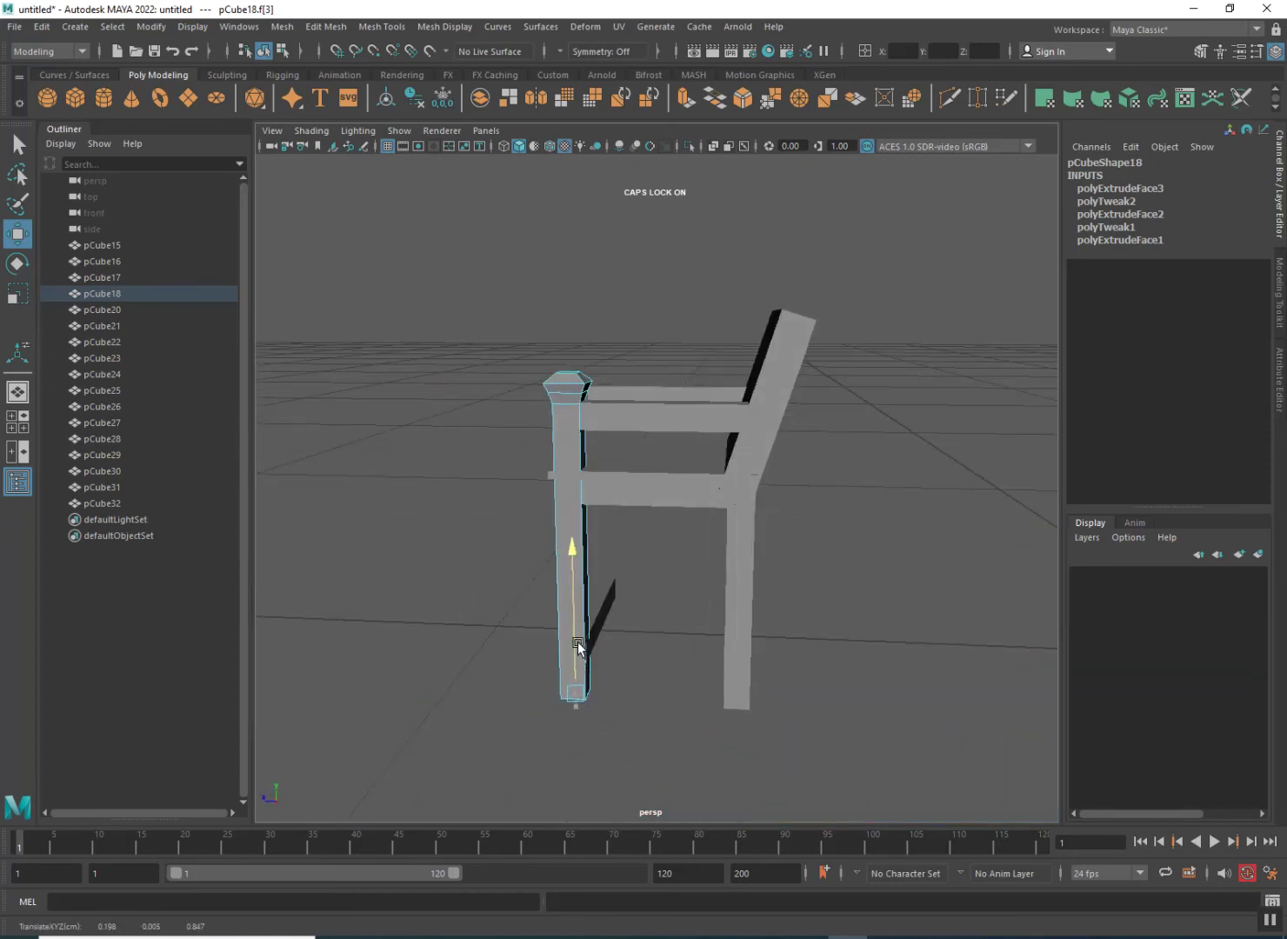
left_click_drag(577, 661, 689, 665, "alt")
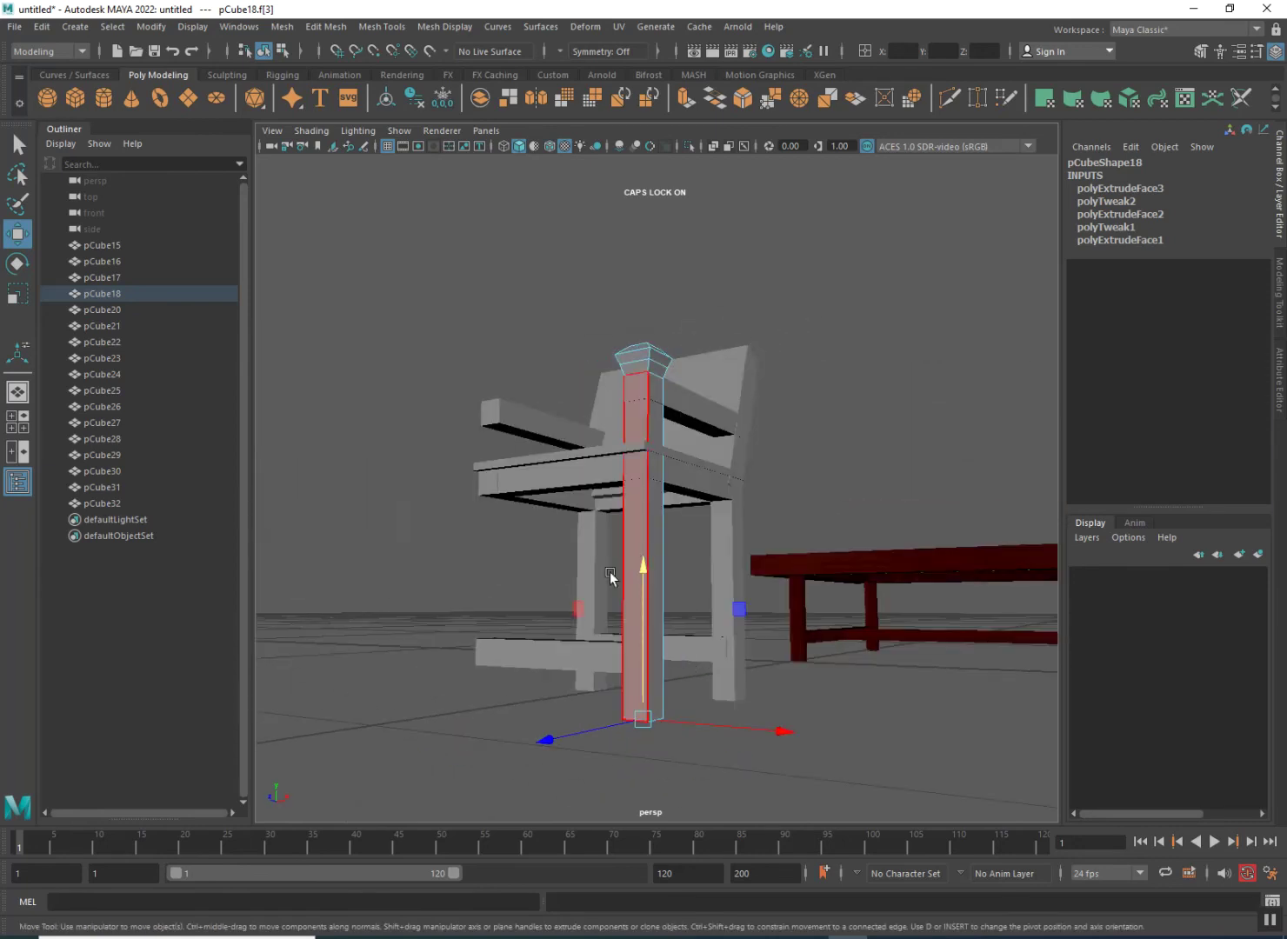
- Duplicate the capped front leg to the seat's opposite front corner at X 0, and deselect it
left_click(531, 484)
left_click_drag(580, 548, 678, 589, "alt")
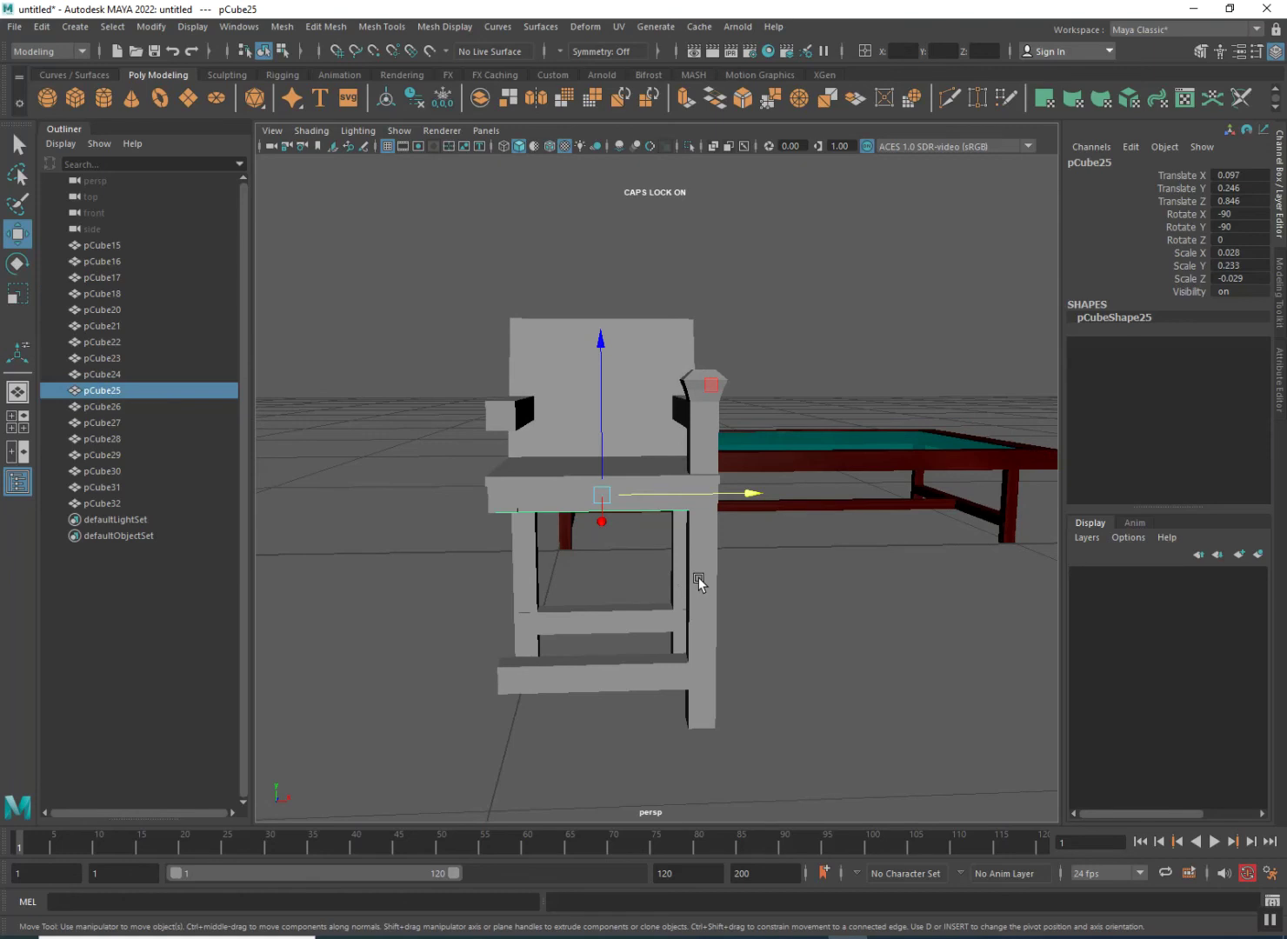
left_click(698, 582)
mouse_move(771, 628)
left_mouse_down("shift")
mouse_move(632, 624)
mouse_move(575, 604)
left_mouse_up("shift")
scroll(516, 561, "up", 5)
scroll(506, 558, "down", 3)
left_click_drag(444, 545, 564, 617, "alt")
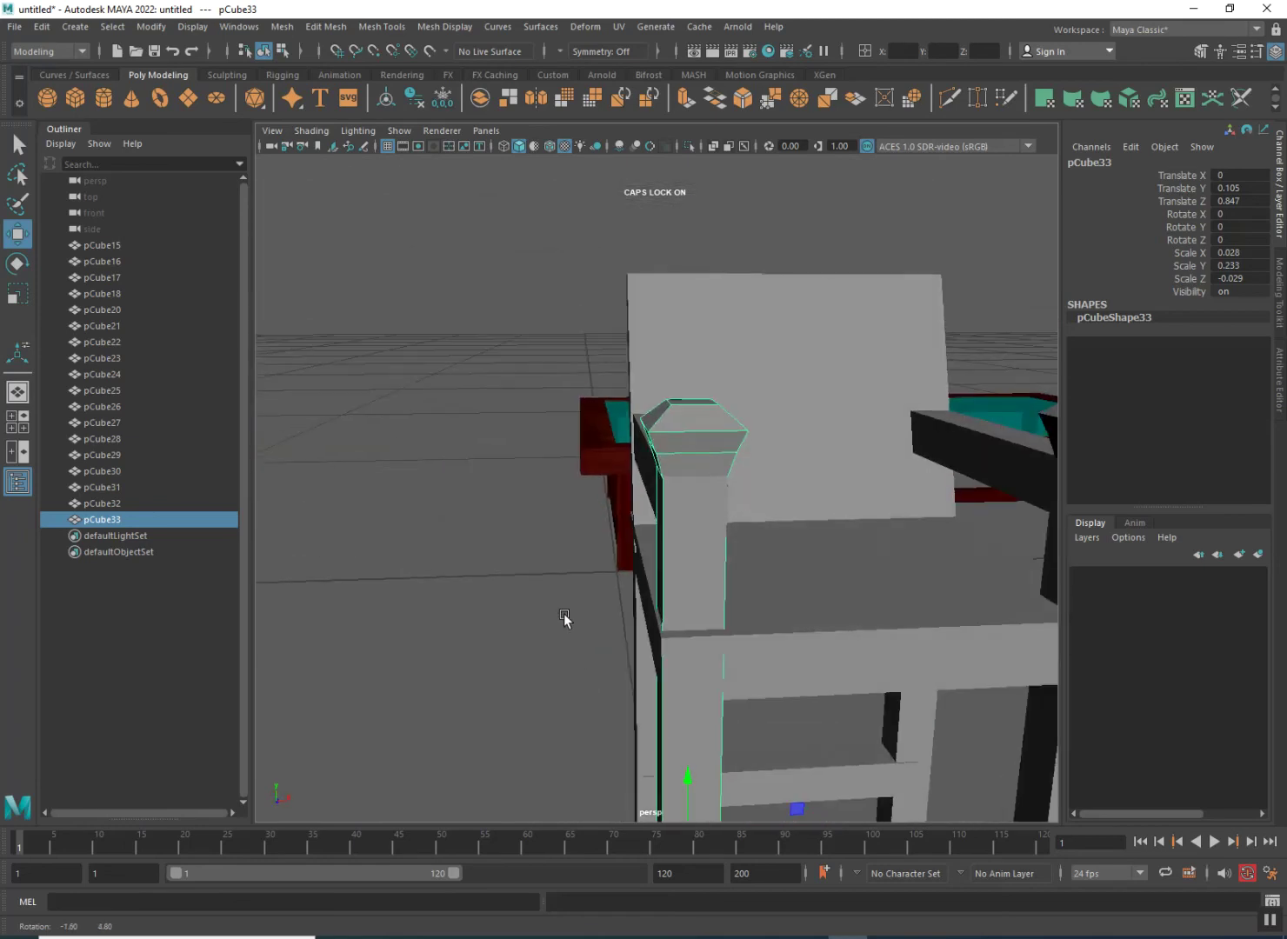
left_click(480, 575)
- Duplicate the lower front stretcher and move the copy back beneath the seat to about Z 0.762
middle_click_drag(667, 588, 493, 518, "alt")
scroll(513, 522, "down", 8)
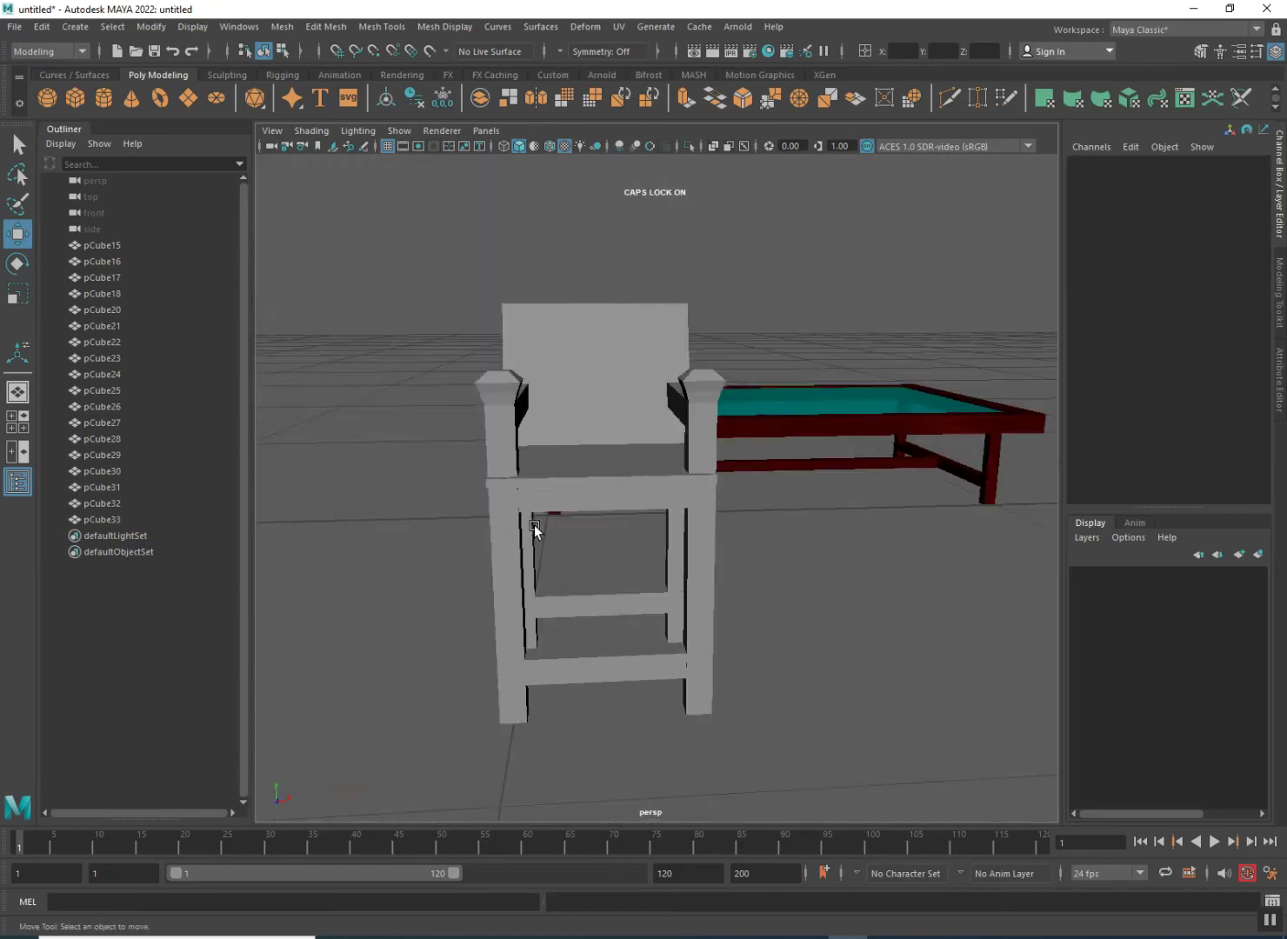
left_click_drag(577, 661, 464, 660, "alt")
left_click(567, 631)
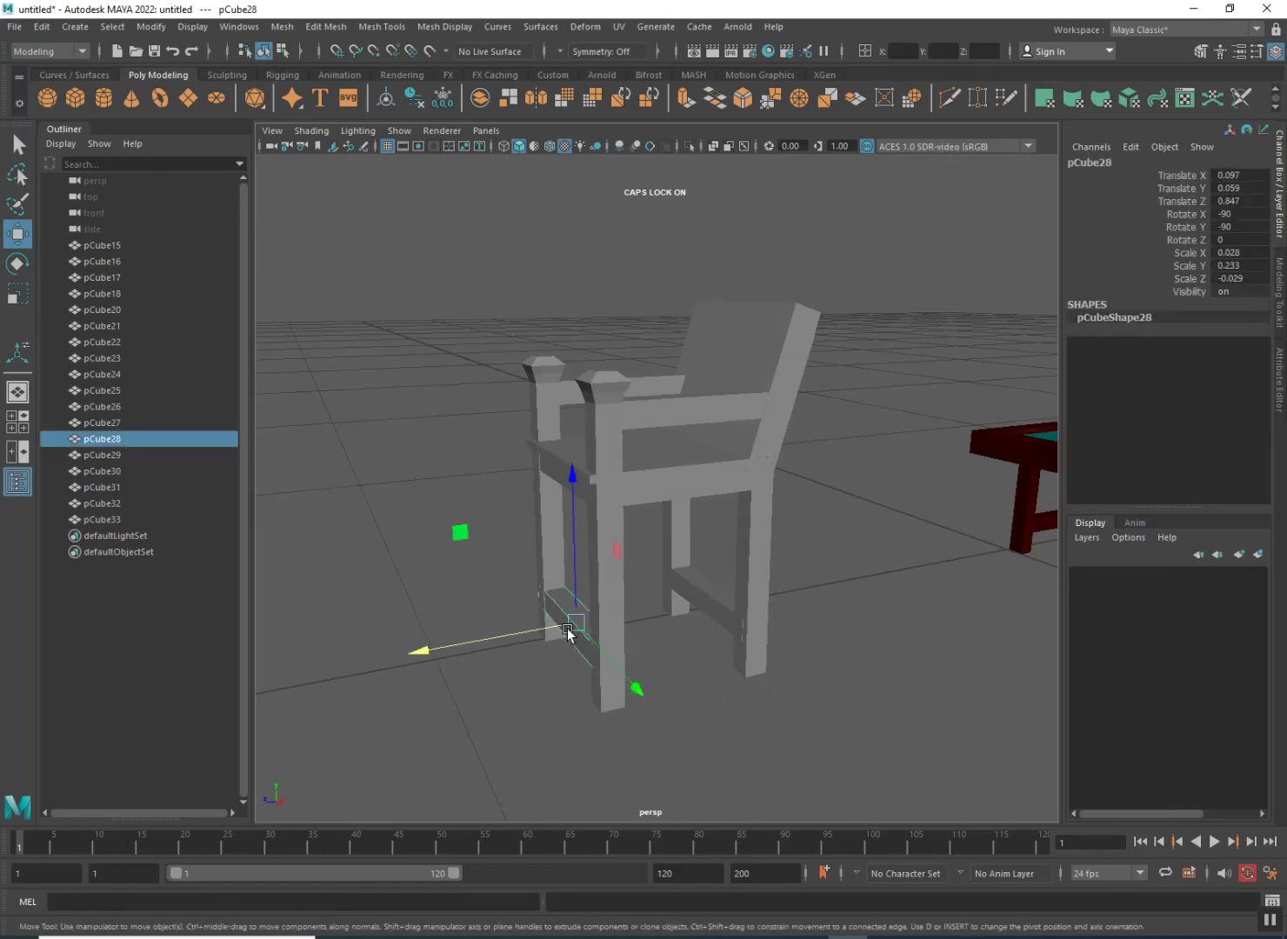
mouse_move(567, 630)
middle_mouse_down()
mouse_move(590, 626)
mouse_move(553, 631)
middle_mouse_up()
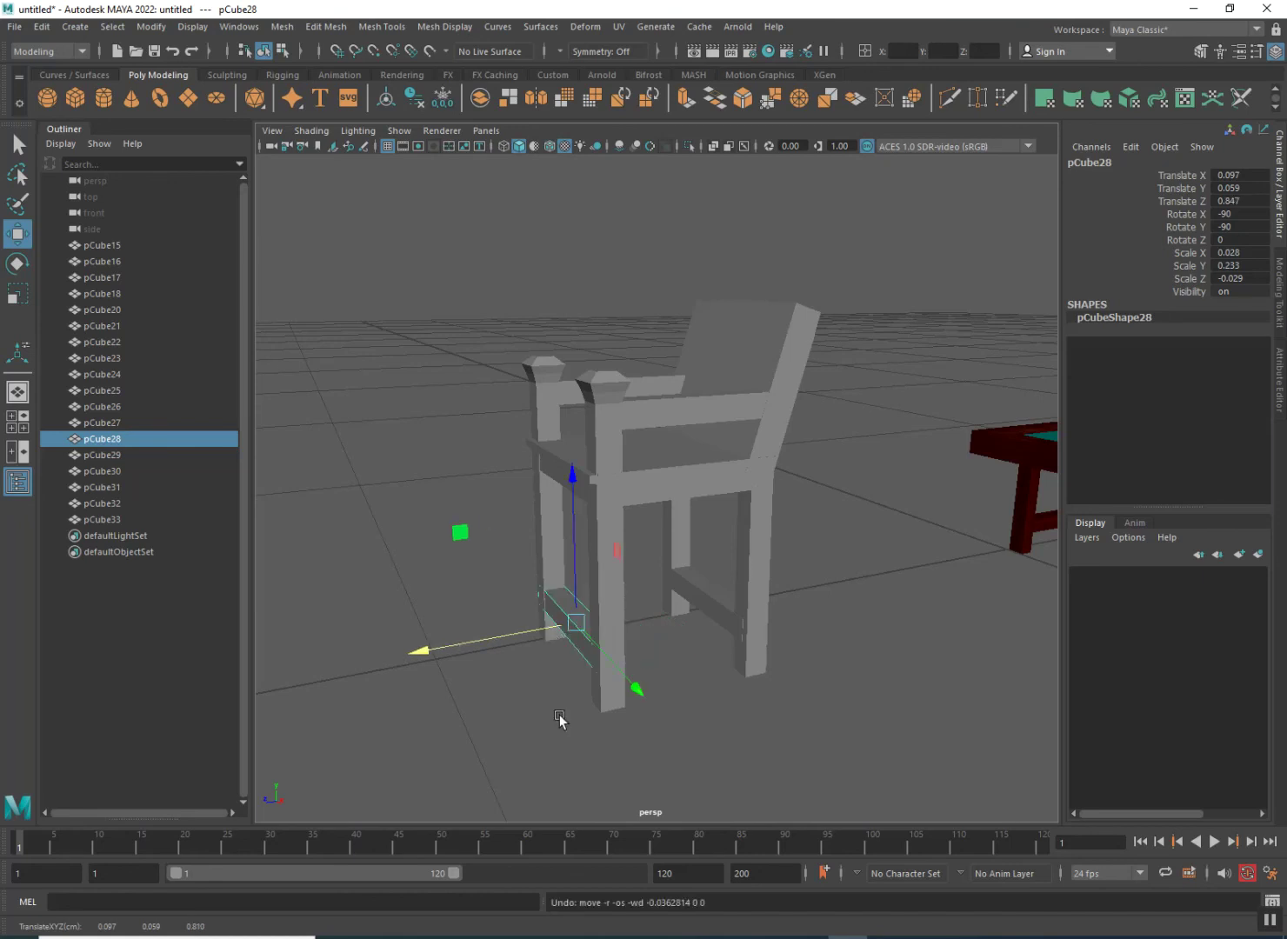
left_click_drag(511, 638, 577, 628, "shift")
- Turn the copied stretcher to run front to back, with Rotate X at 90 and Rotate Y at 0
left_click(16, 264)
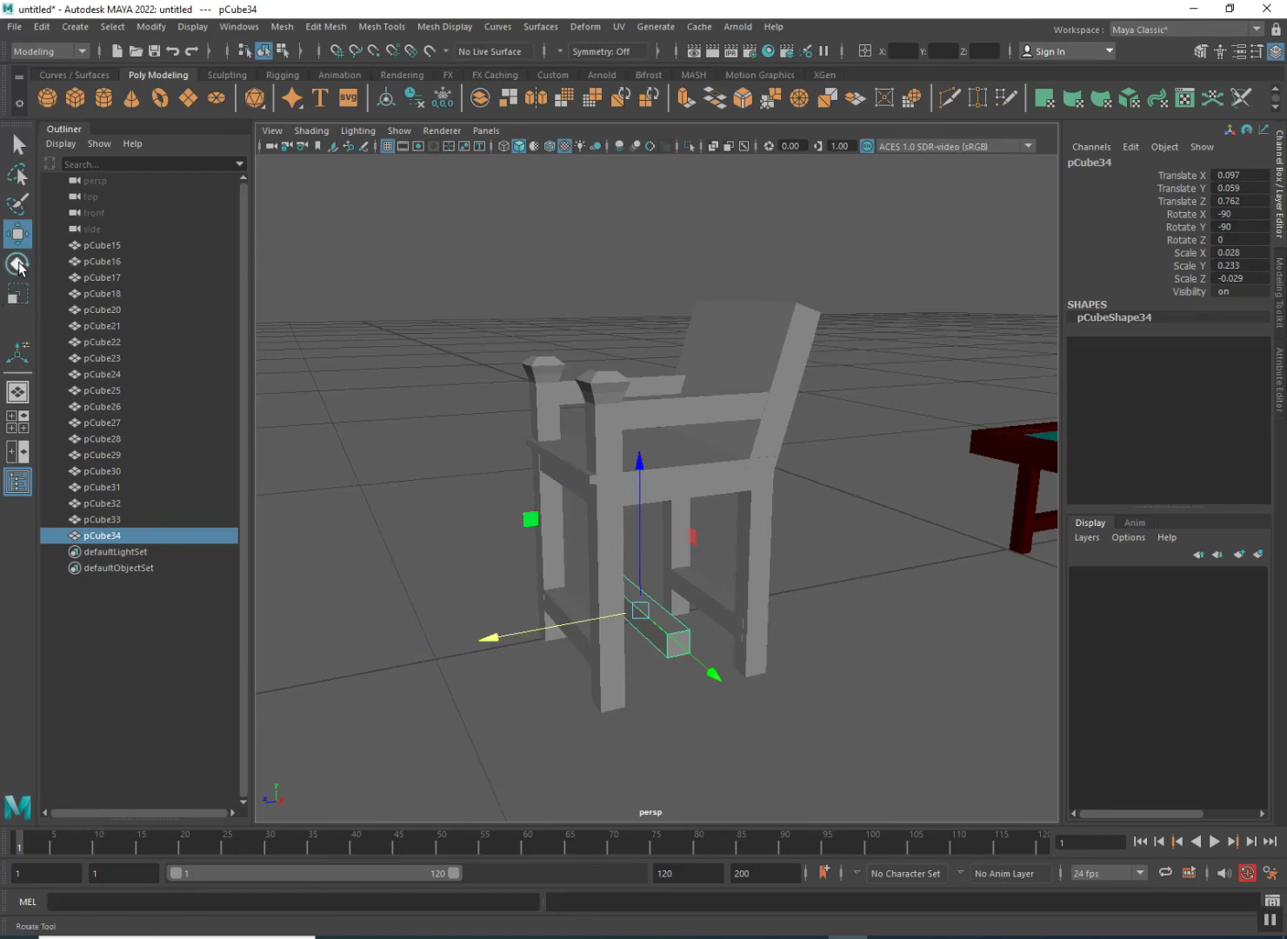
mouse_move(550, 674)
left_mouse_down()
mouse_move(721, 672)
mouse_move(765, 651)
left_mouse_up()
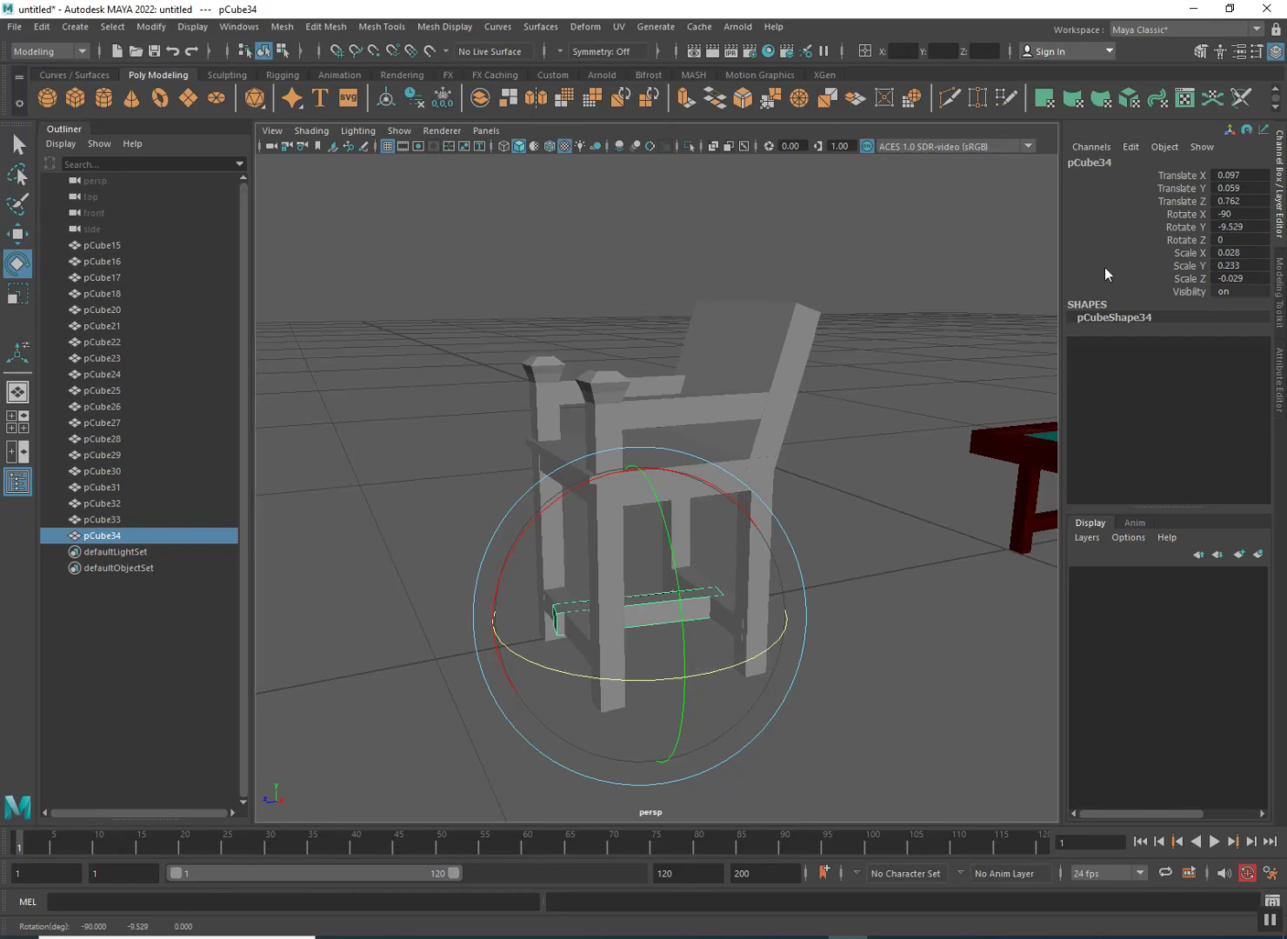
left_click_drag(512, 694, 679, 697, "alt")
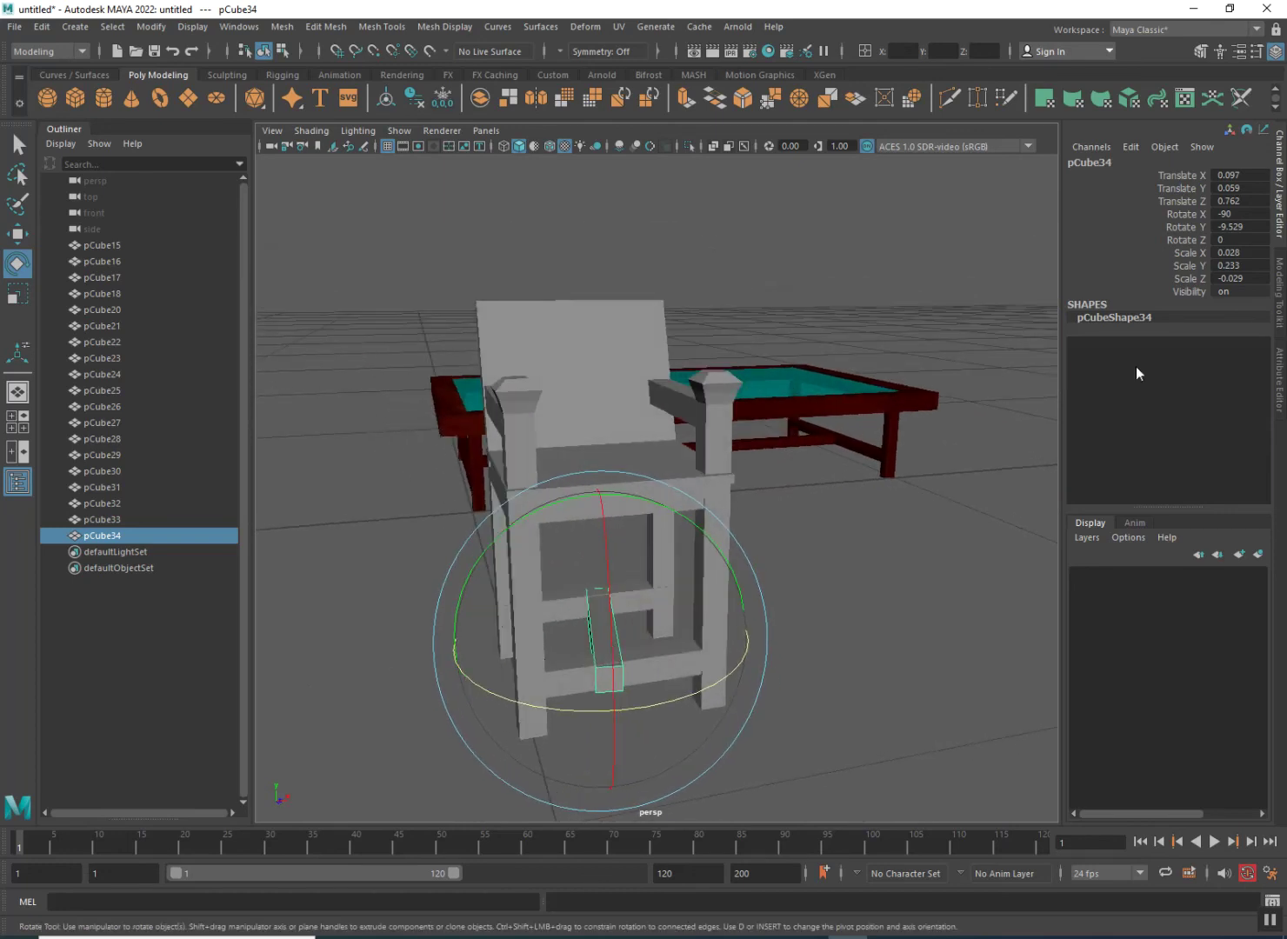
double_click(1240, 210)
type("90")
key("Return")
left_click_drag(623, 711, 659, 706)
double_click(1251, 230)
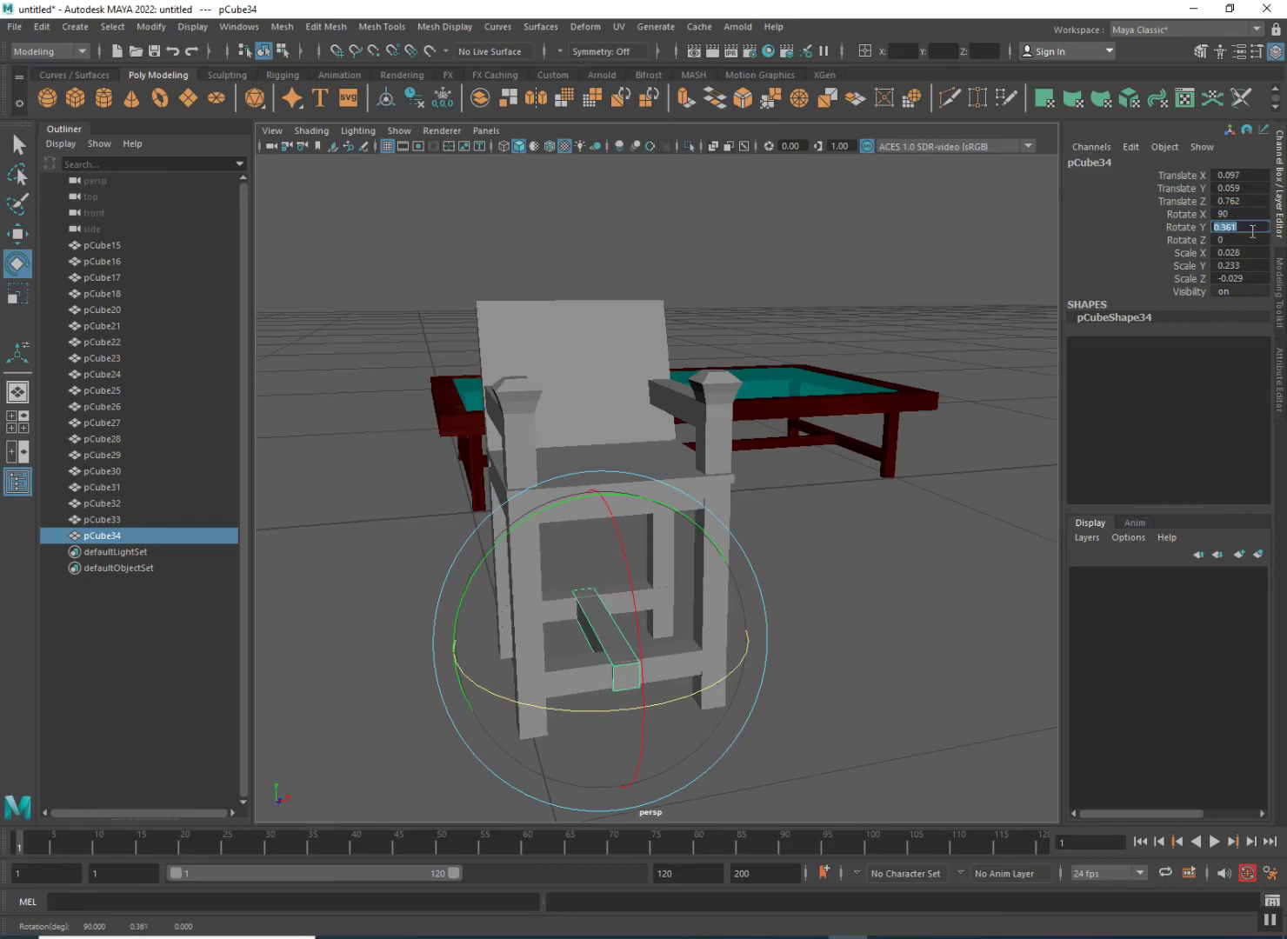
key("Return")
- Move the turned stretcher between the front and back legs on one side, at about X 0.197 and Z 0.758
left_click_drag(834, 617, 742, 607, "alt")
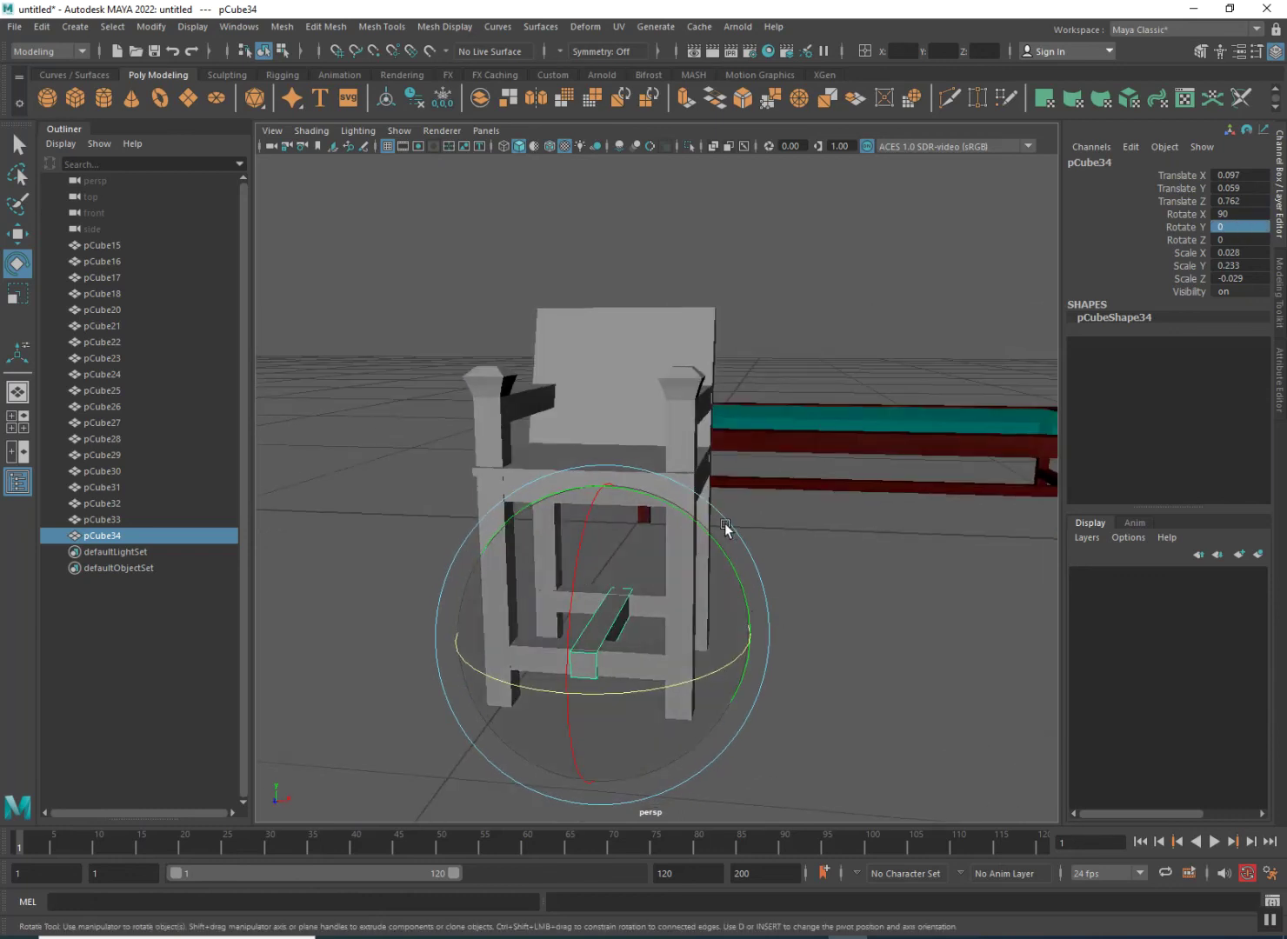
left_click(17, 234)
left_click_drag(701, 627, 786, 666)
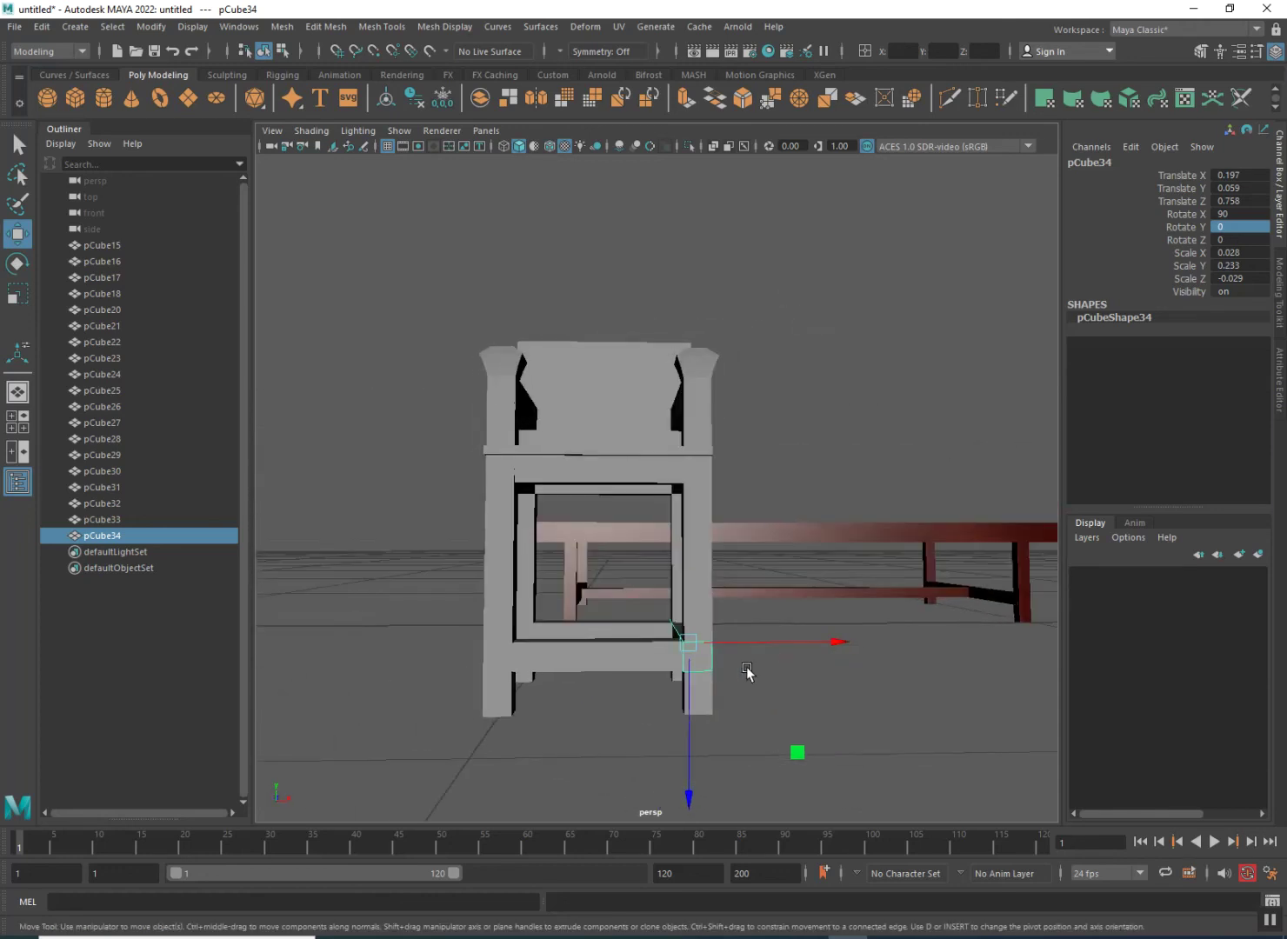
- Pull the side stretcher's front end face back so it does not protrude past the front leg, and return to object mode
right_click_drag(705, 664, 704, 560)
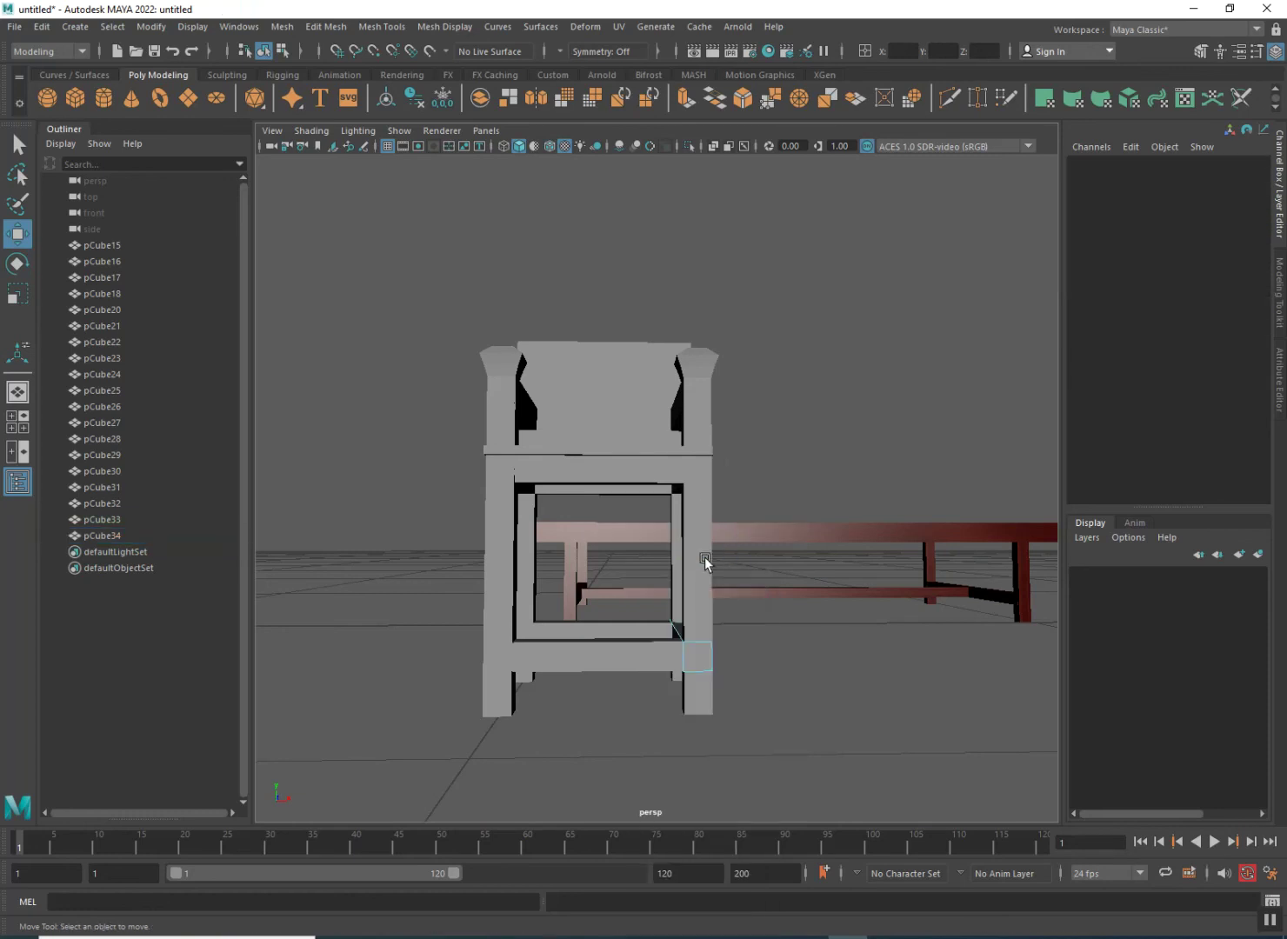
left_click(697, 661)
left_click_drag(781, 743, 704, 698, "alt")
right_click_drag(692, 506, 745, 480)
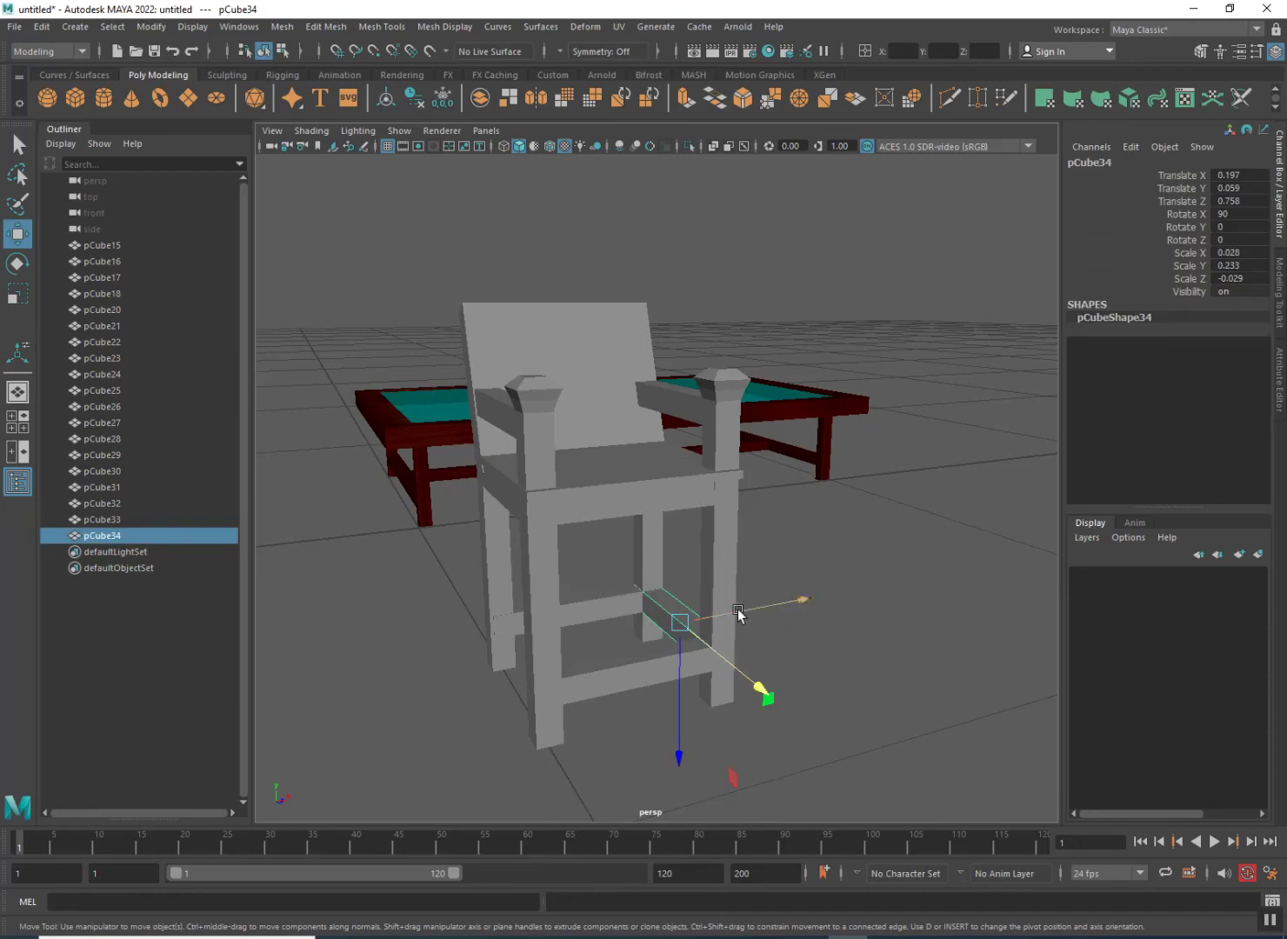
- Duplicate the side stretcher to the chair's opposite side at about X 0.001, and select the original capped front leg
left_click_drag(730, 624, 583, 627, "shift")
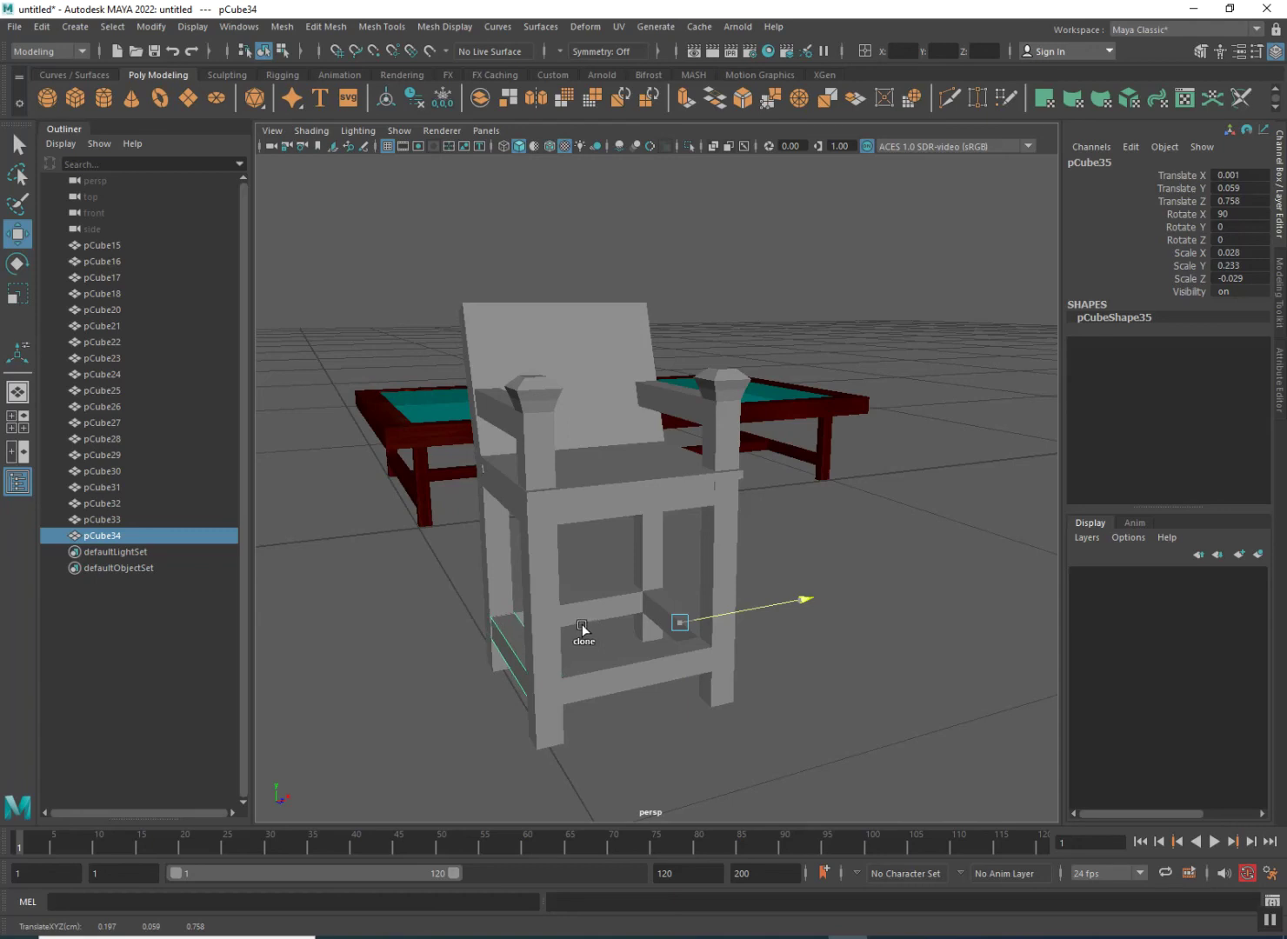
left_click(413, 681)
left_click_drag(538, 705, 561, 685, "alt")
scroll(571, 676, "down", 3)
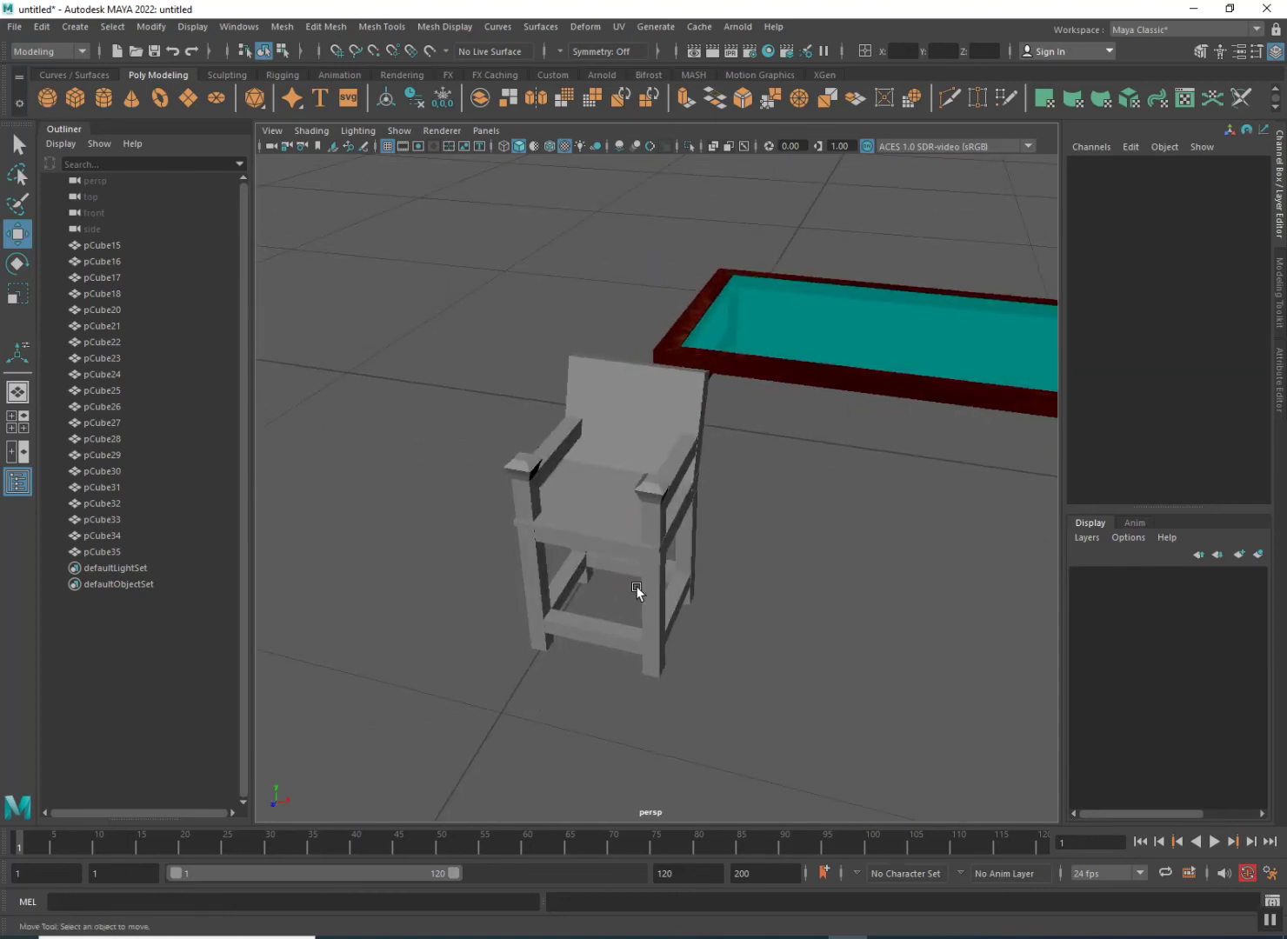
left_click_drag(669, 600, 546, 612, "alt")
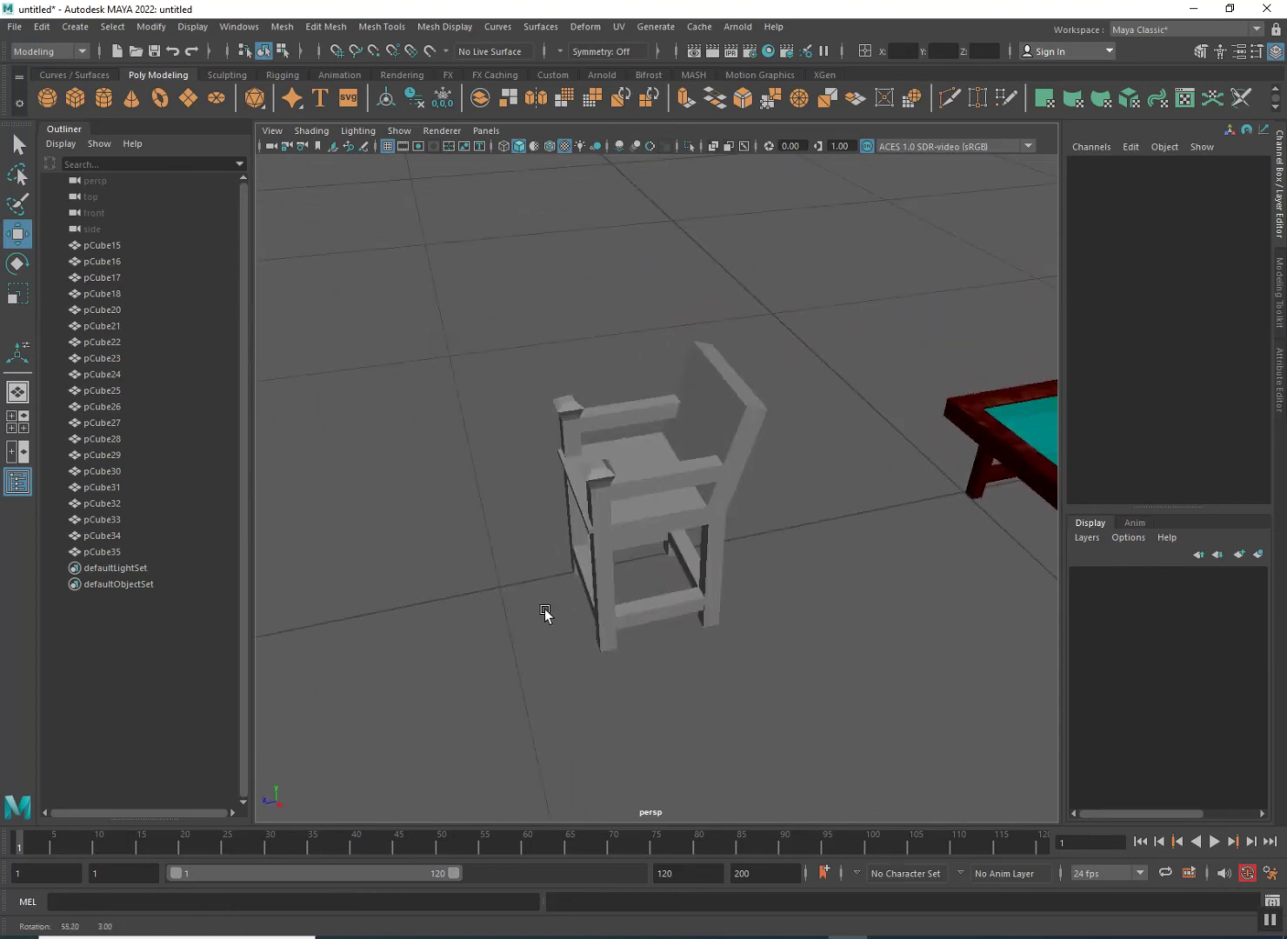
left_click(601, 587)
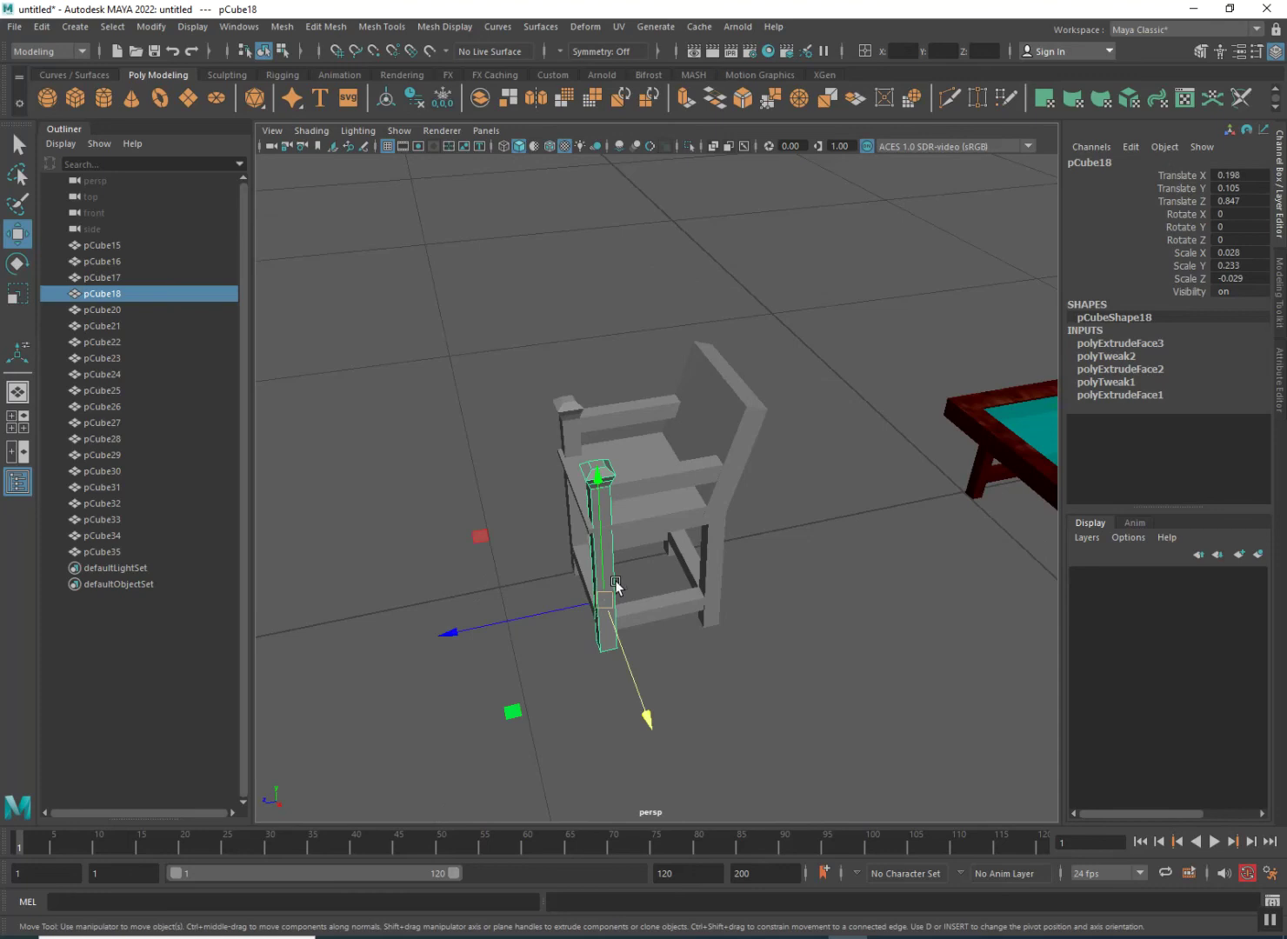
- Select all the chair's parts and combine them into a single mesh
left_click(643, 536, "shift")
left_click(645, 611, "shift")
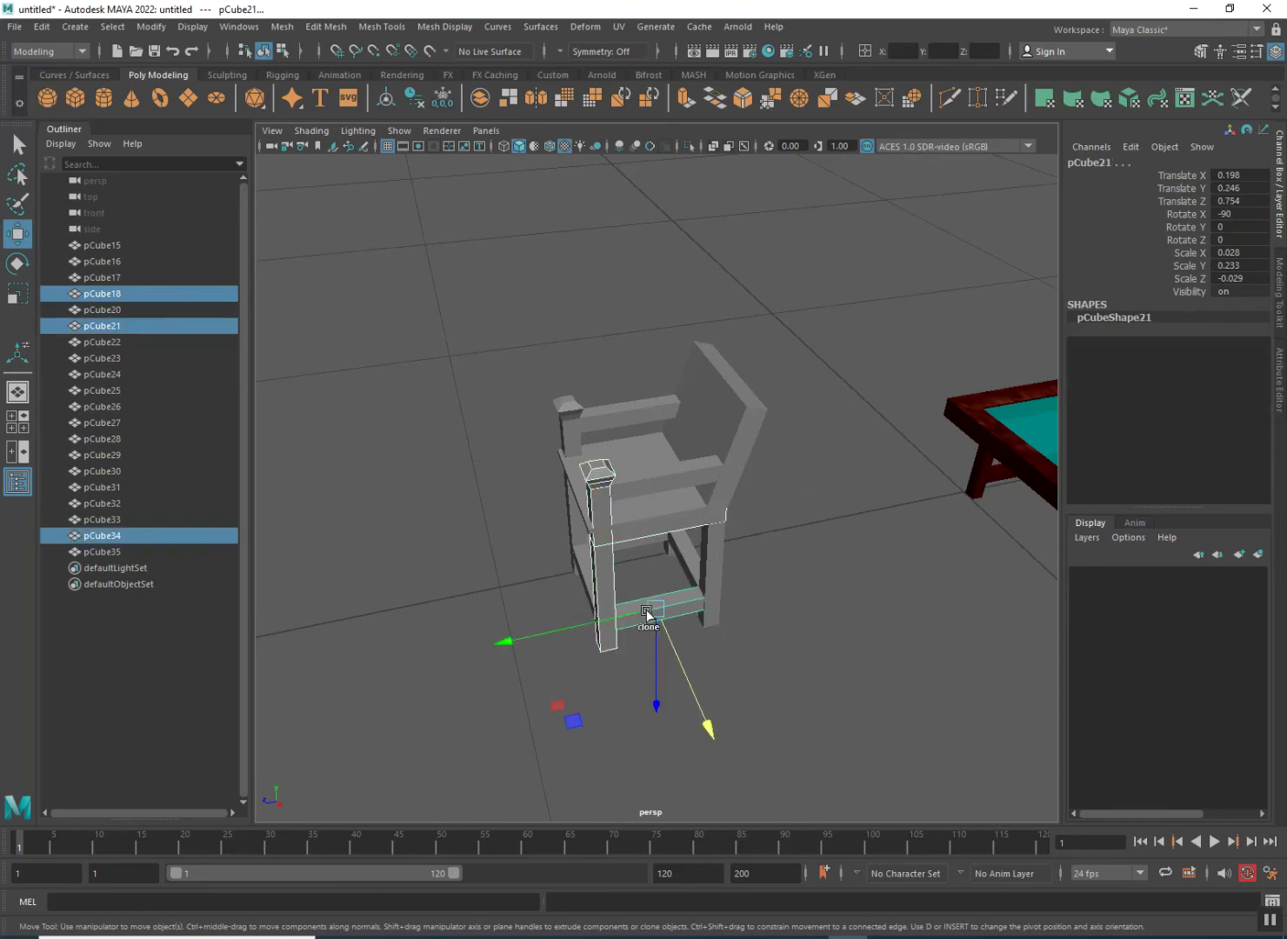
left_click(720, 497, "shift")
left_click_drag(407, 316, 786, 706, "shift")
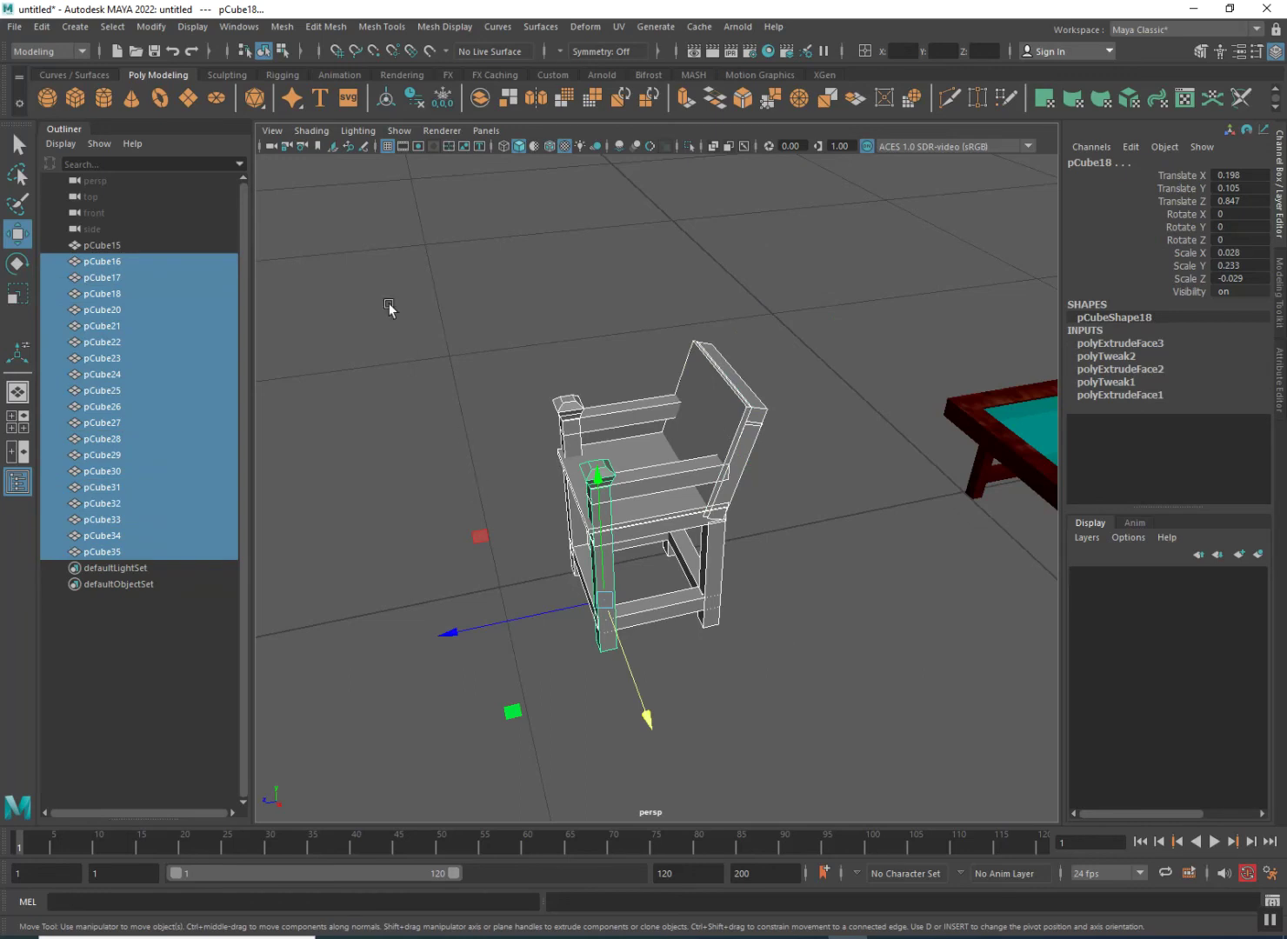
left_click(282, 26)
mouse_move(301, 72)
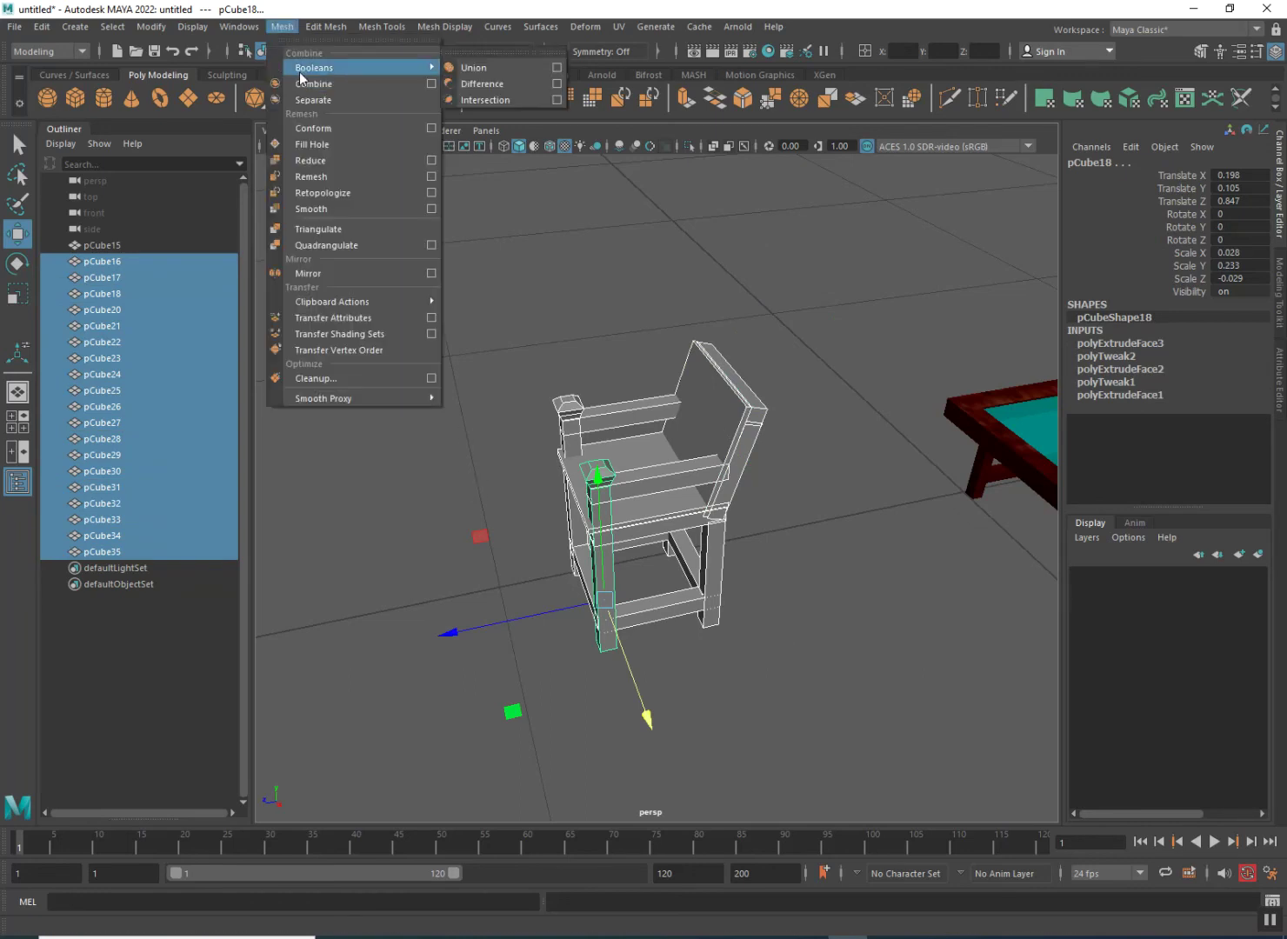
left_click(474, 67)
- Assign a new Phong material to the combined chair and bring up that material's attributes
right_click_drag(631, 485, 614, 898)
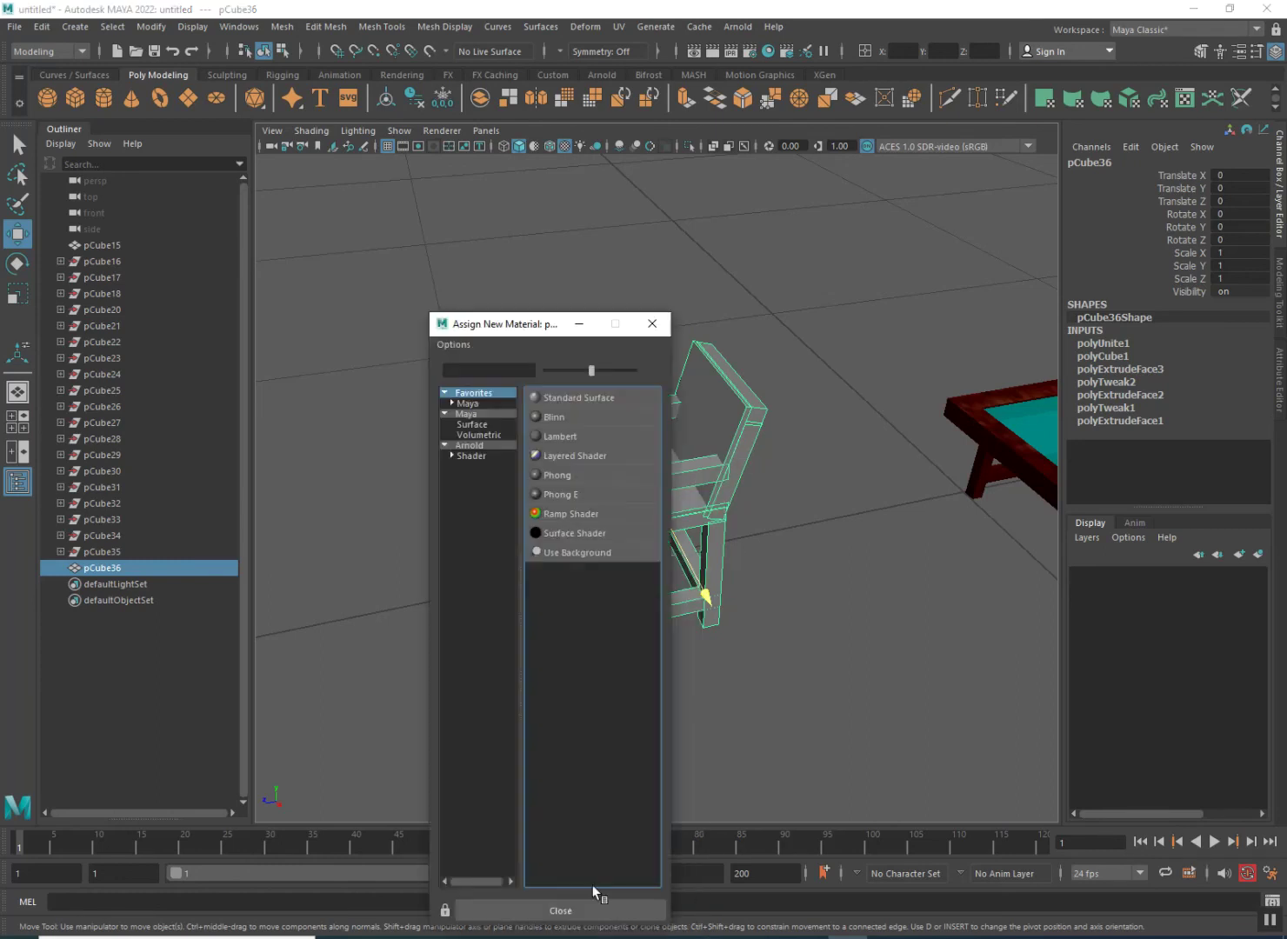
left_click(590, 478)
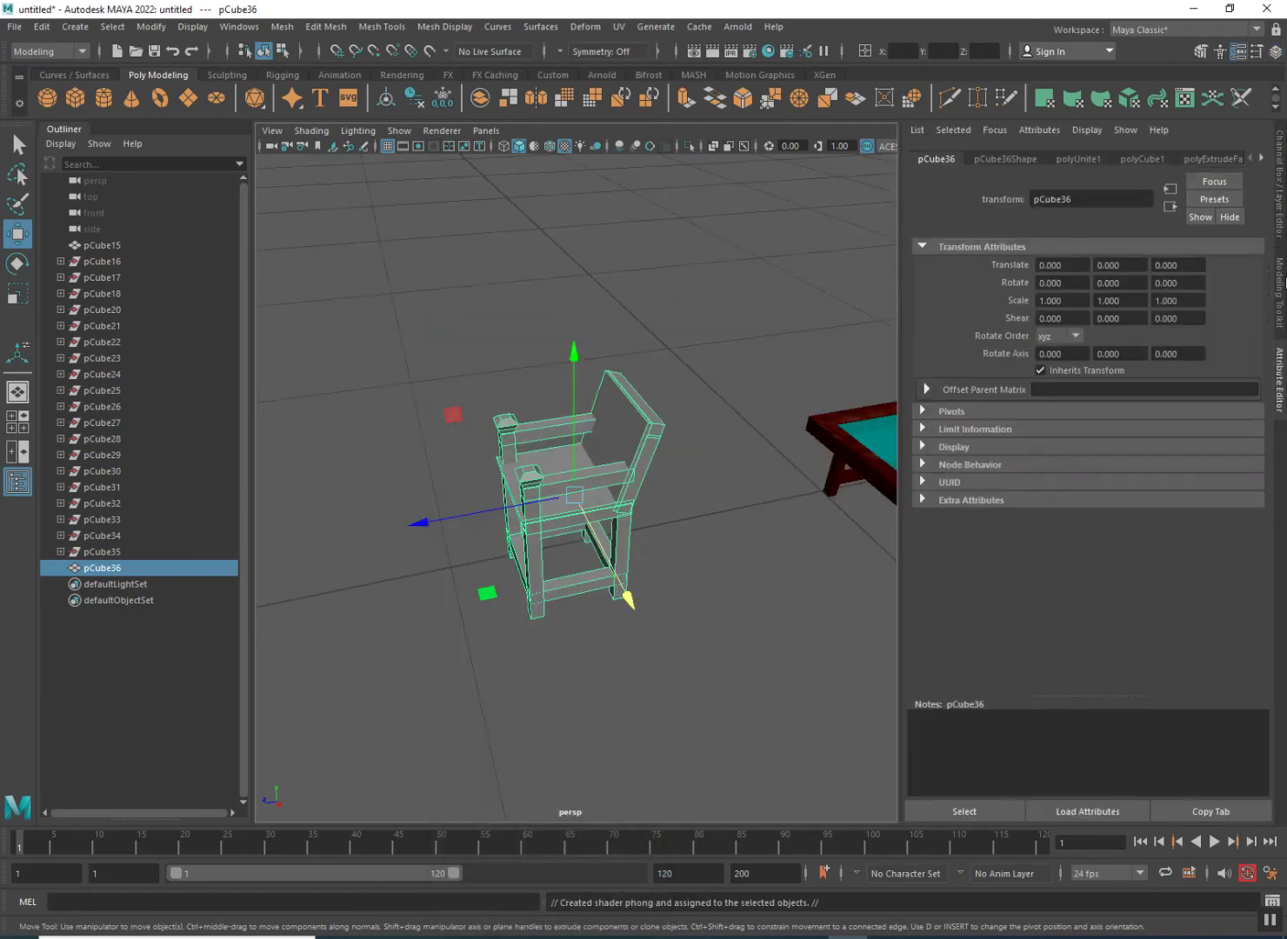
left_click(1260, 157)
left_click(1260, 156)
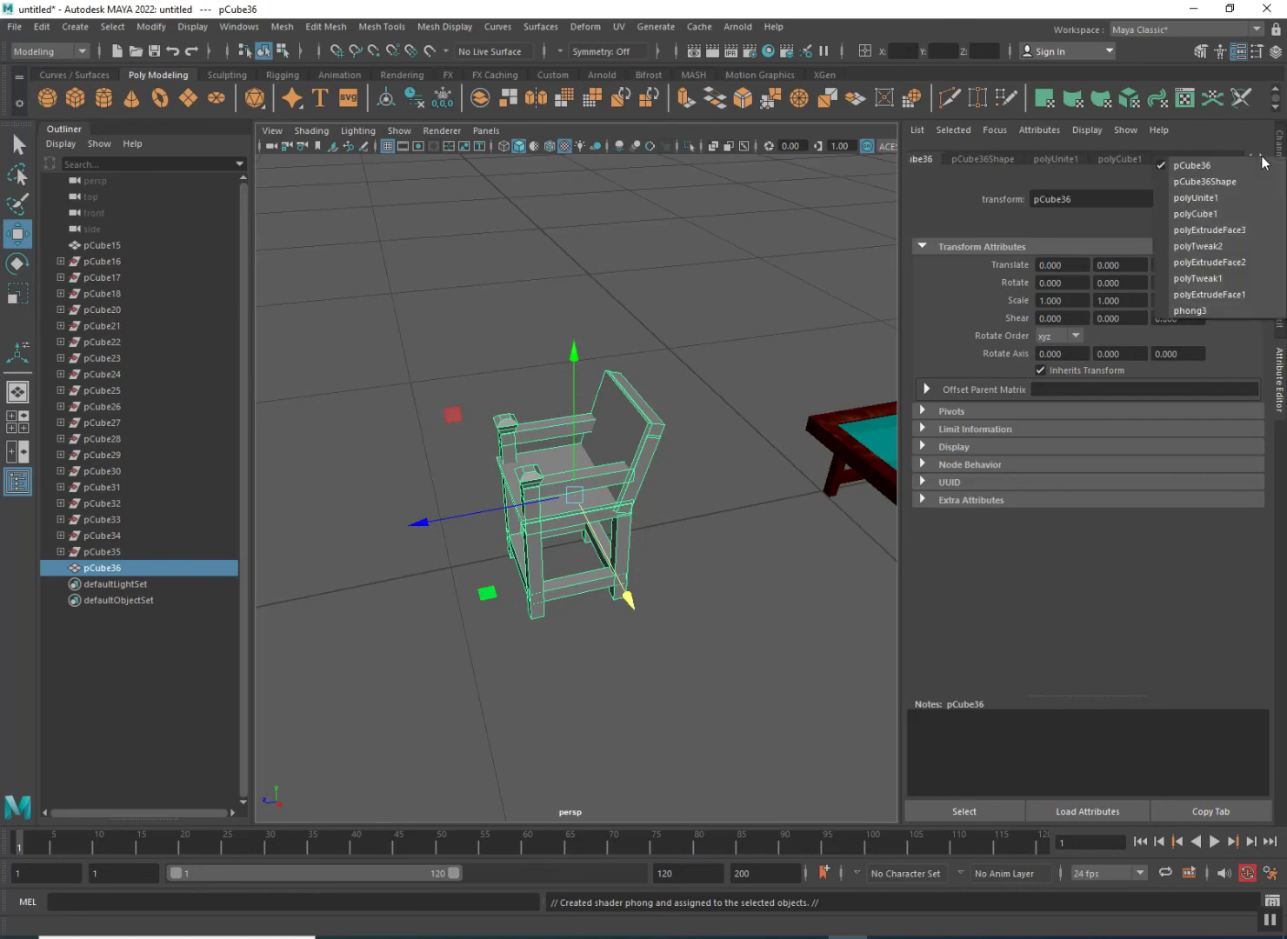
left_click(1200, 309)
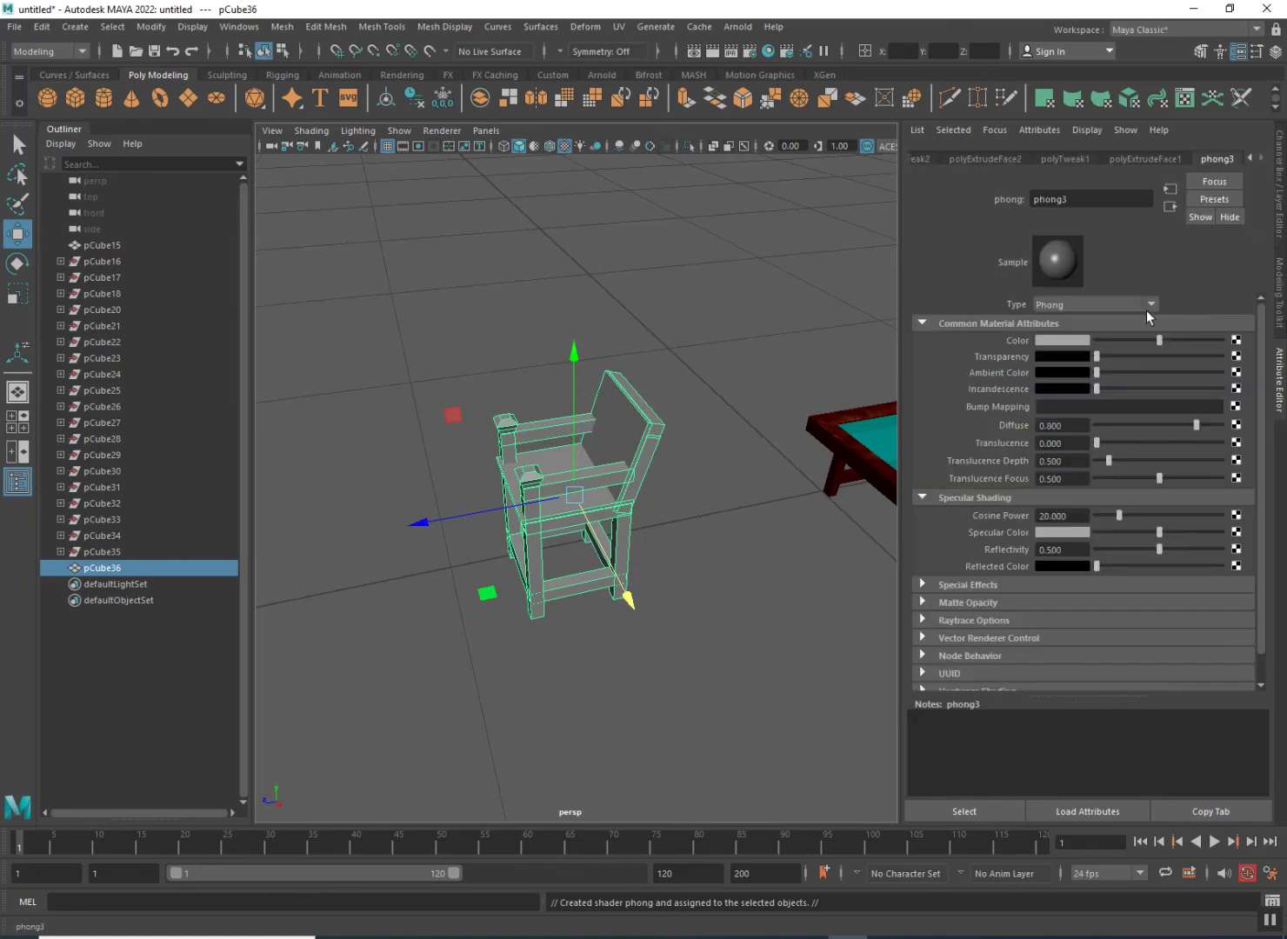
- Map the Phong material's Color to a File texture using the image f.jpg from E:\Color\wood color
left_click(1236, 341)
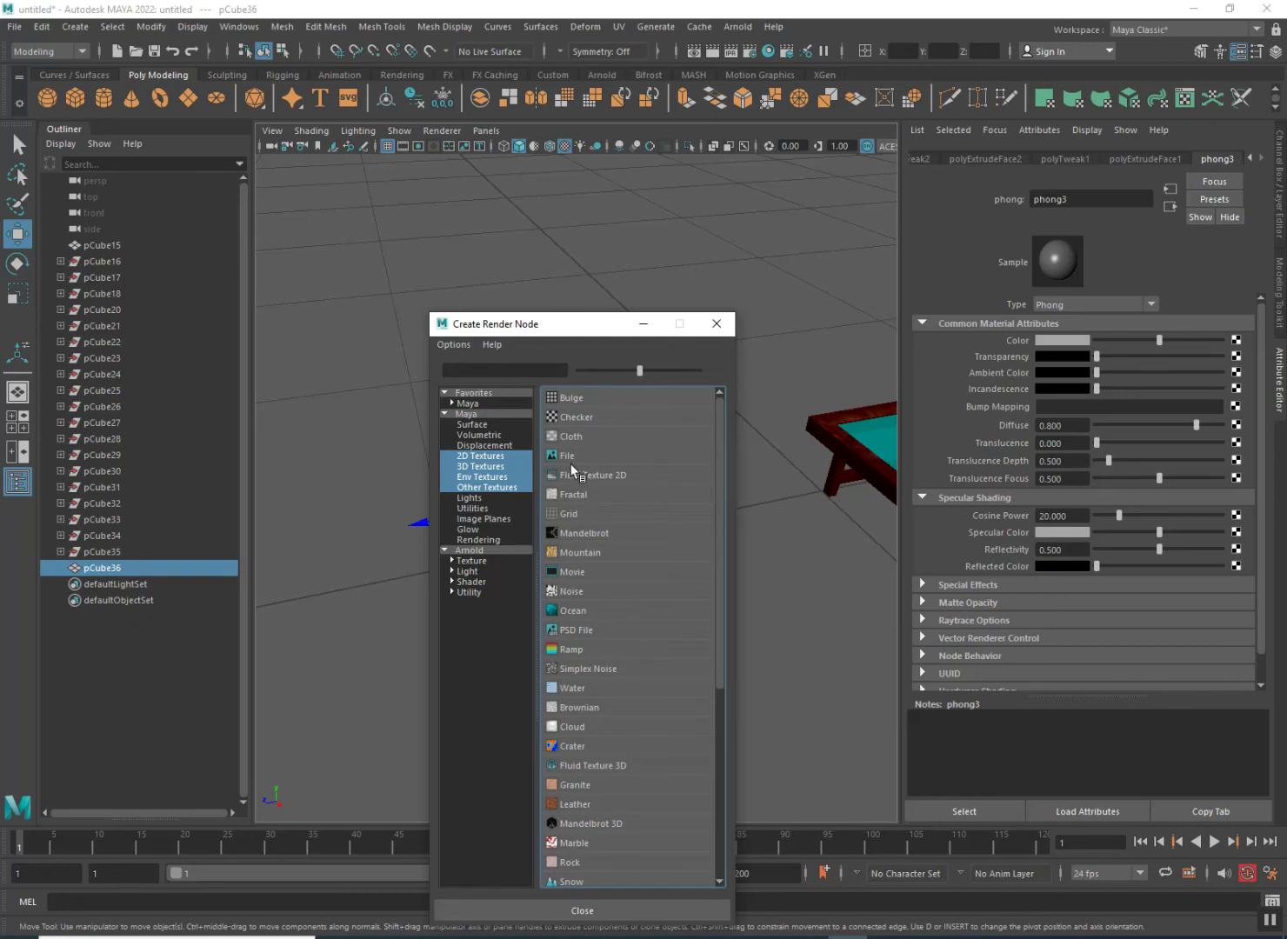
left_click(572, 461)
left_click(1240, 379)
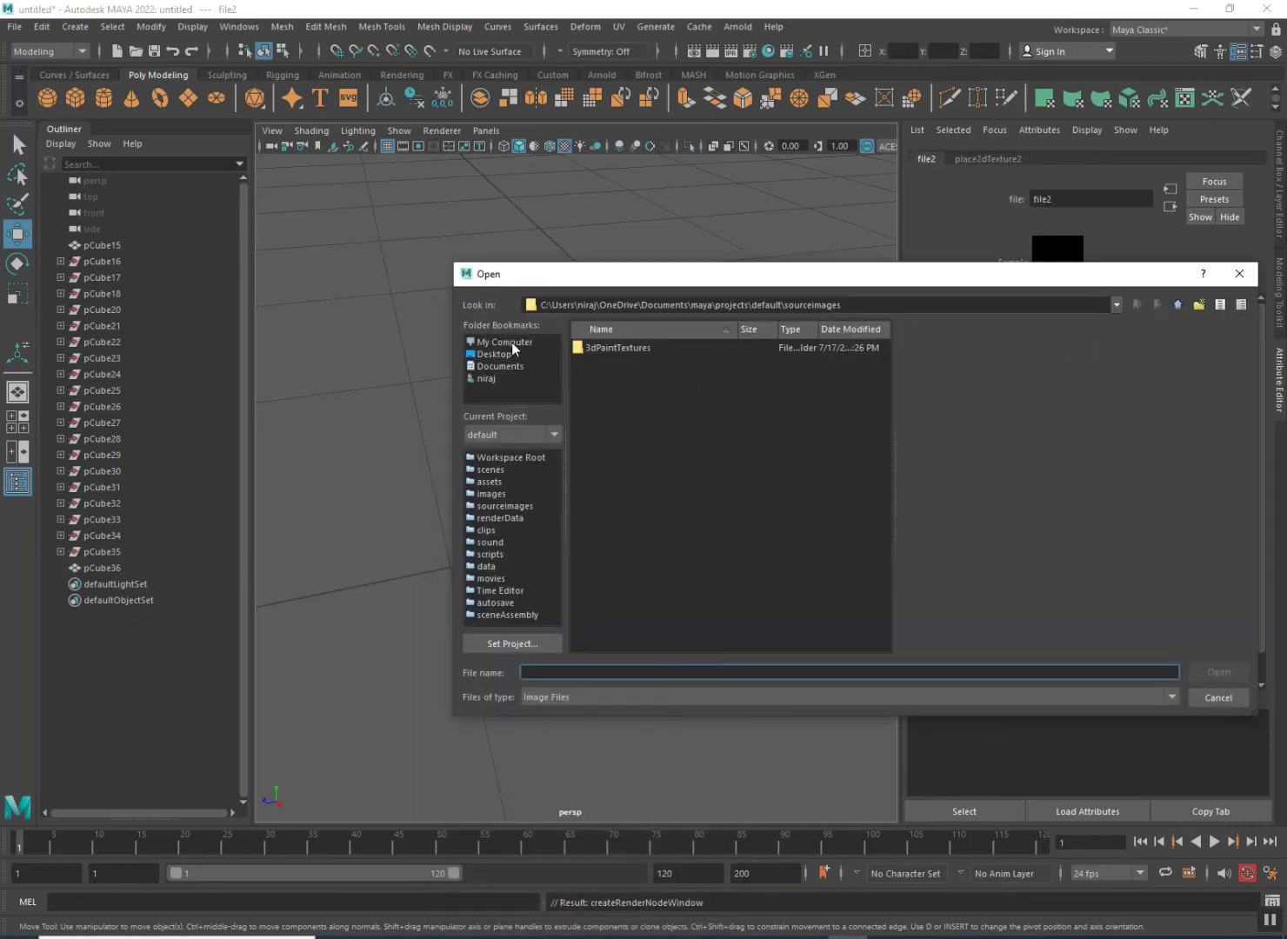
left_click(511, 342)
double_click(621, 361)
double_click(602, 420)
scroll(616, 633, "down", 1)
double_click(608, 610)
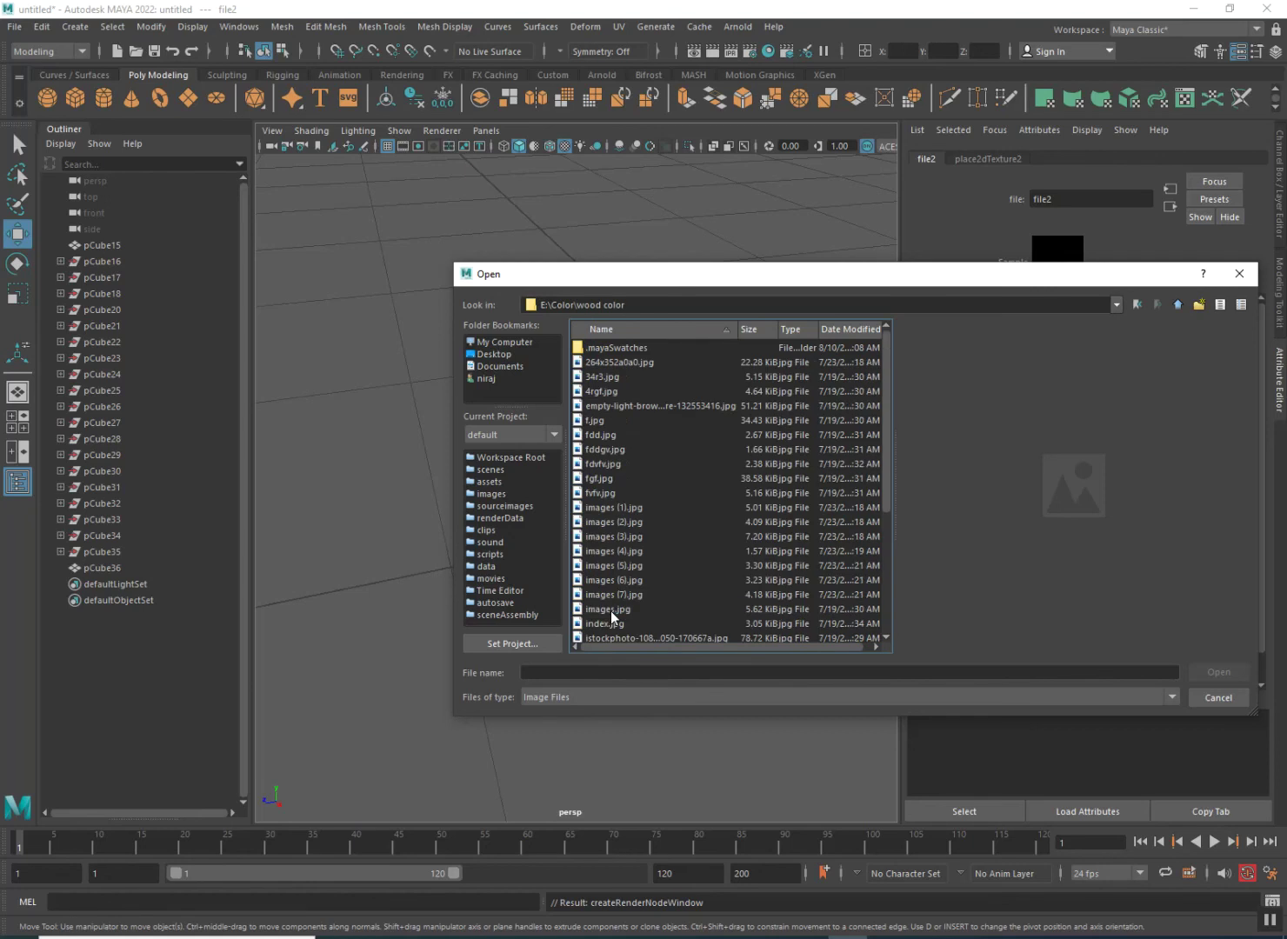
double_click(610, 422)
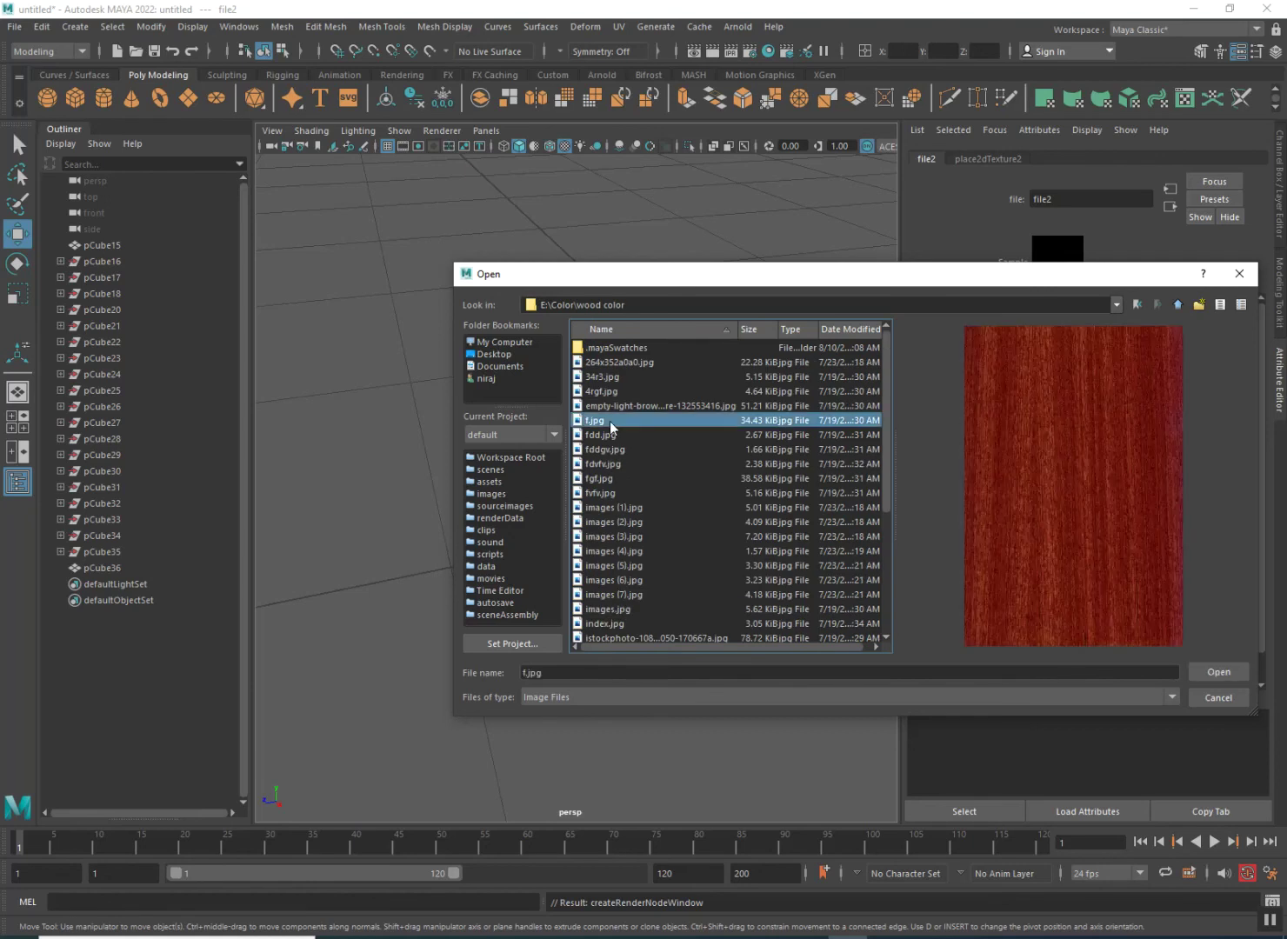
- Switch the chair to face selection and select the front face of its backrest
scroll(469, 658, "up", 10)
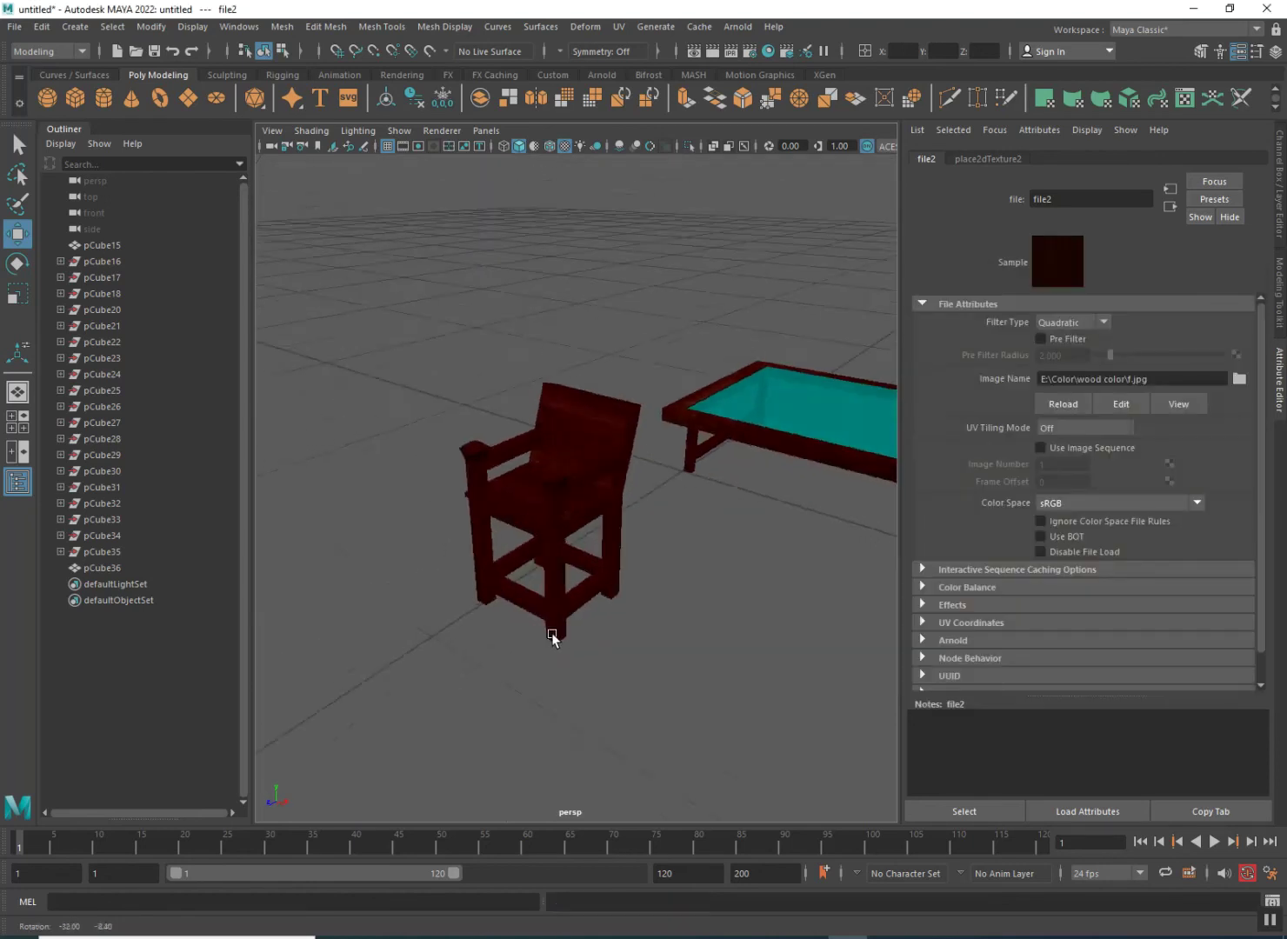
scroll(563, 628, "down", 10)
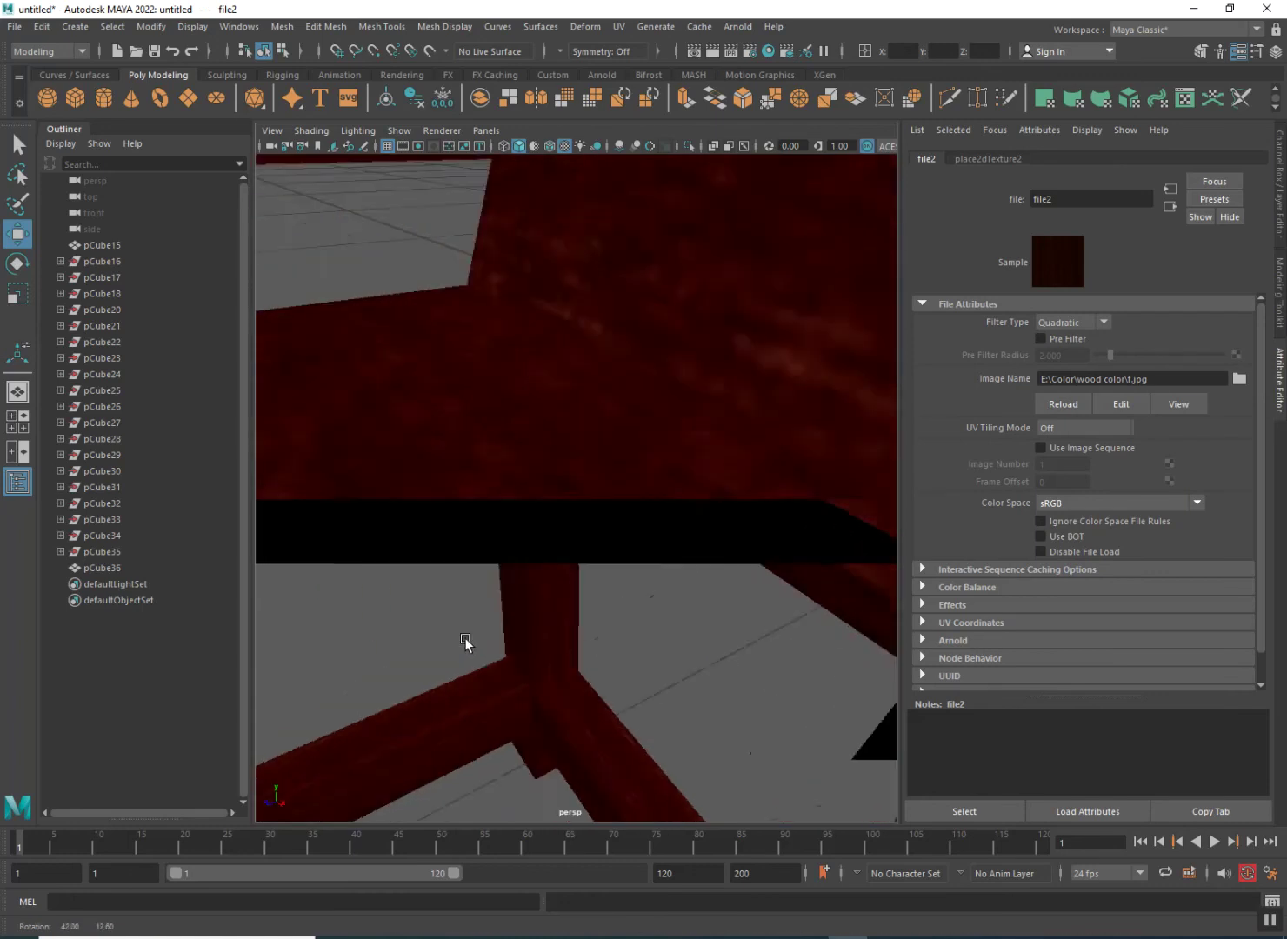
left_click_drag(436, 641, 555, 654, "alt")
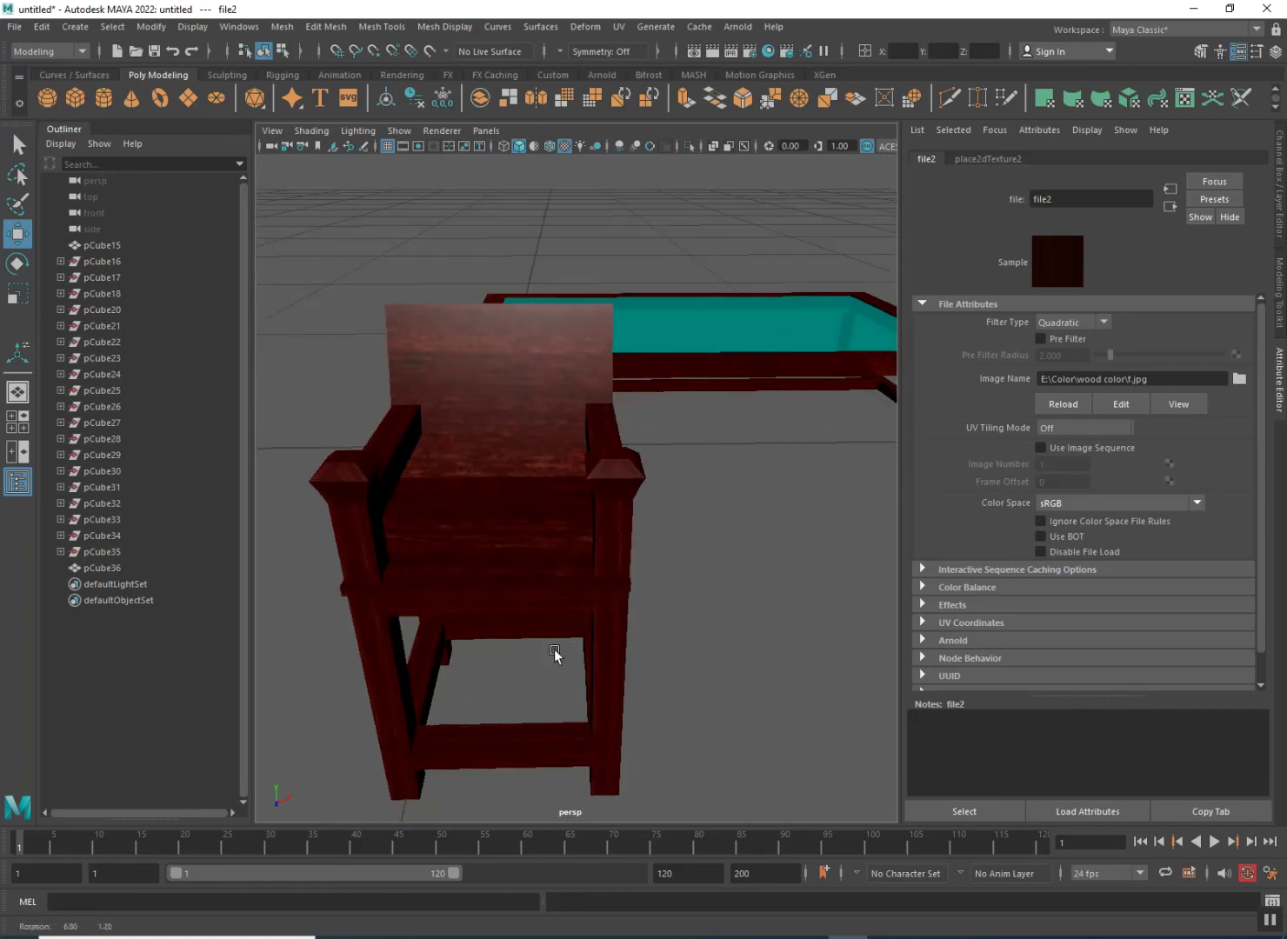
right_click_drag(511, 558, 719, 554)
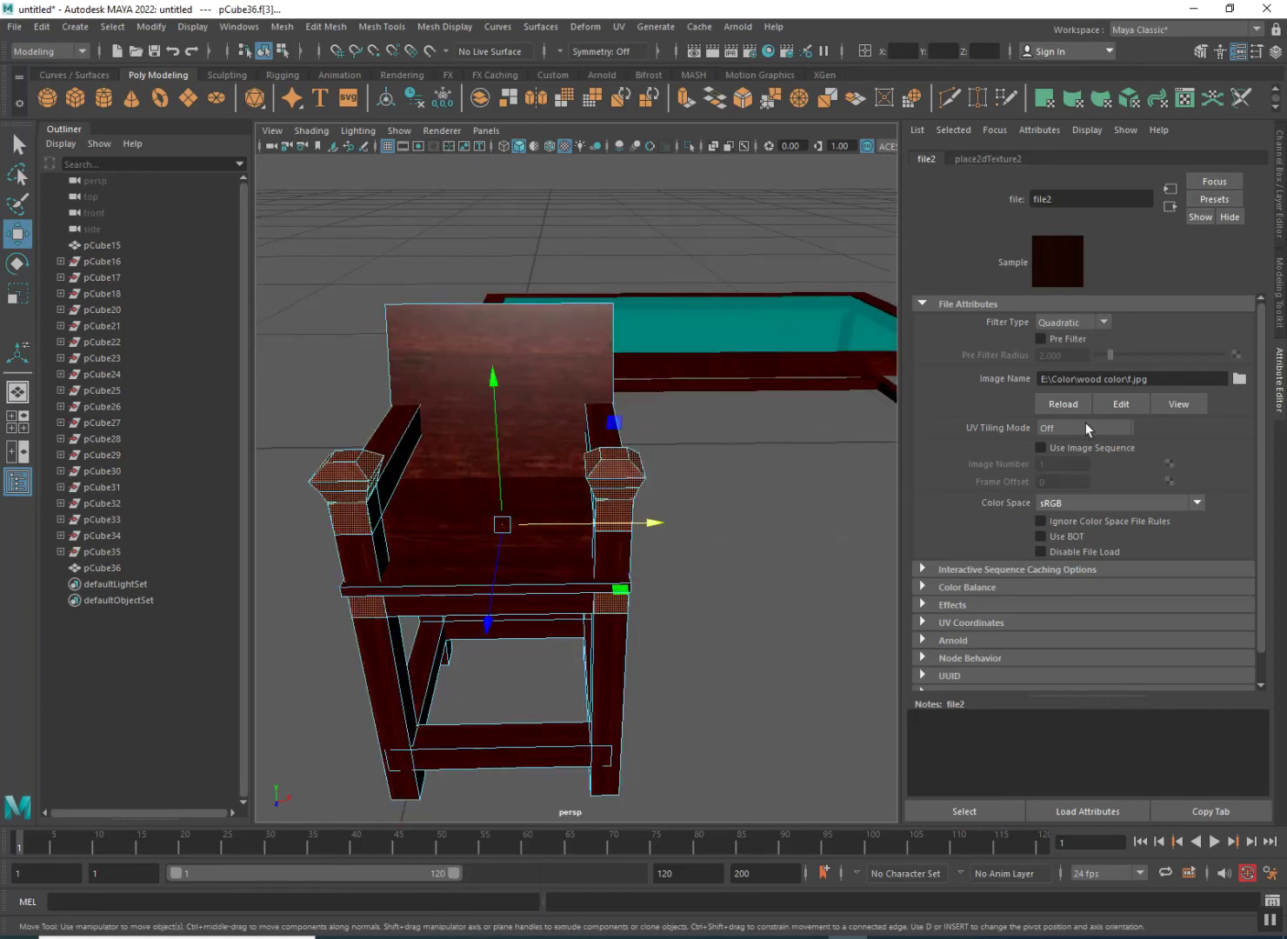
left_click(578, 402)
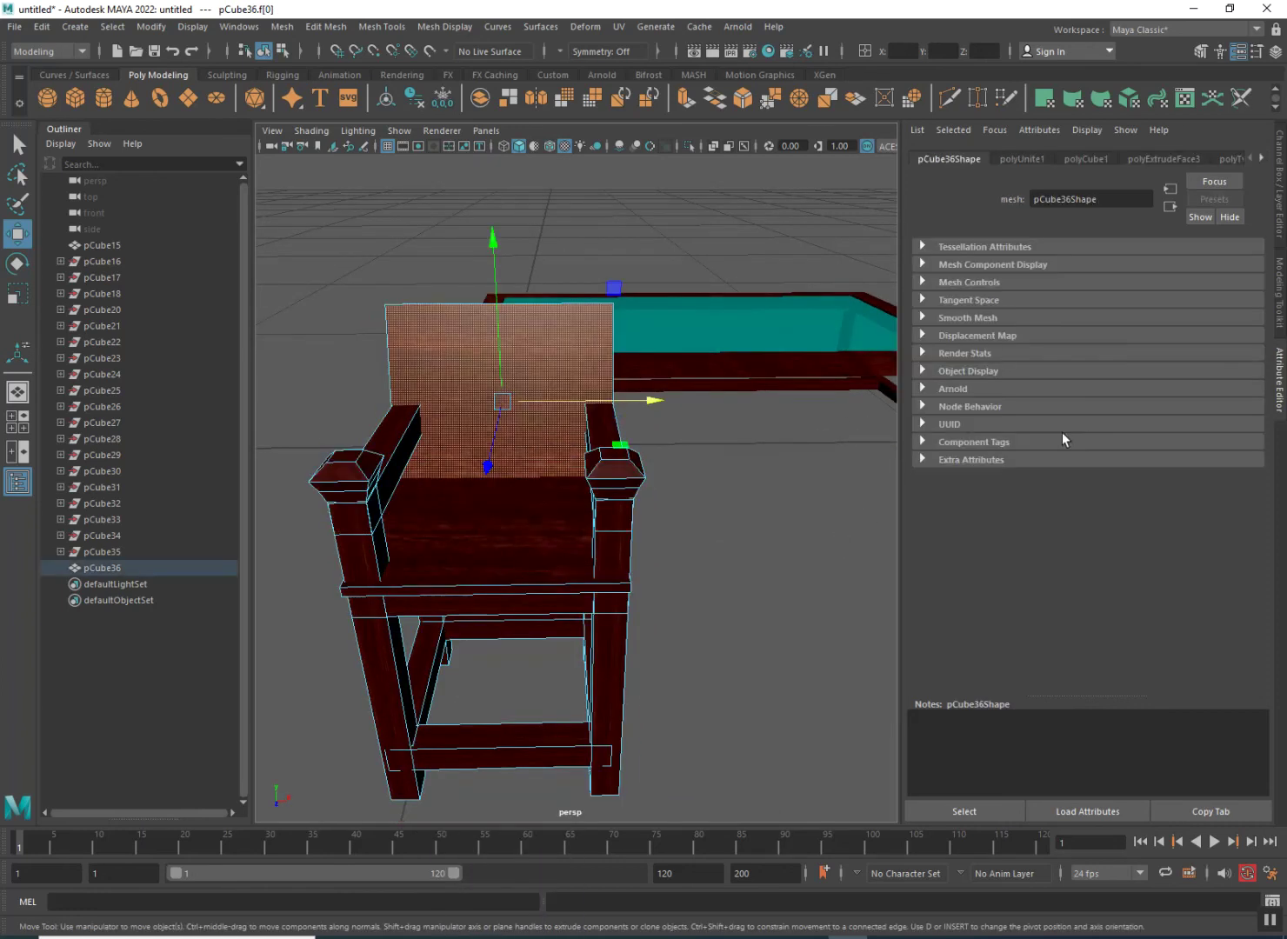